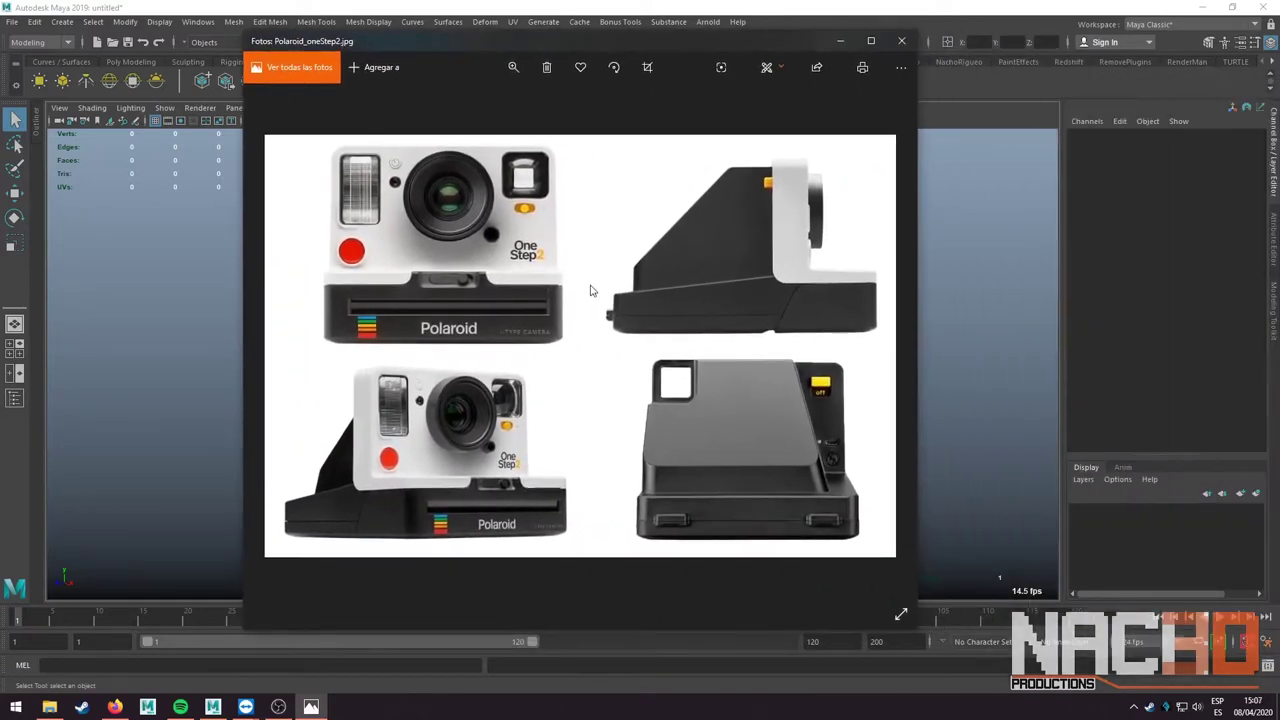
# - Browse the Polaroid reference photos and settle on the white OneStep 2 studio shot
pyautogui.press('Right')
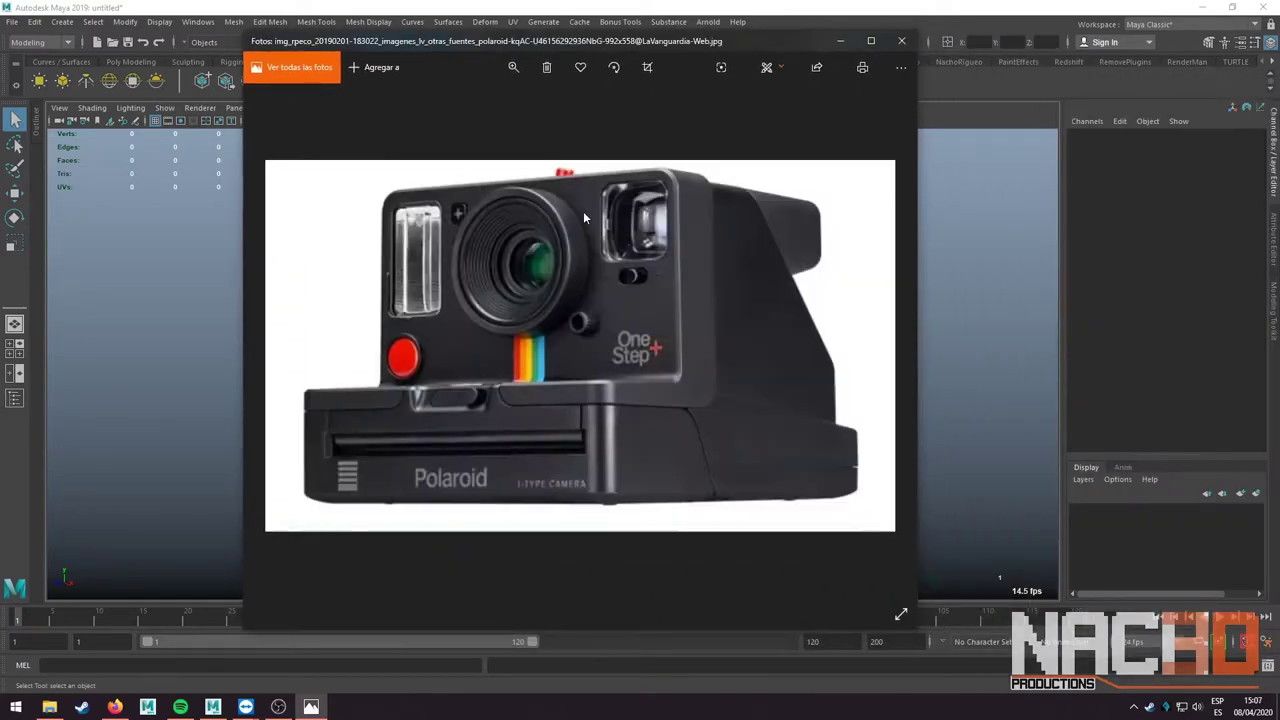
pyautogui.press('Right')
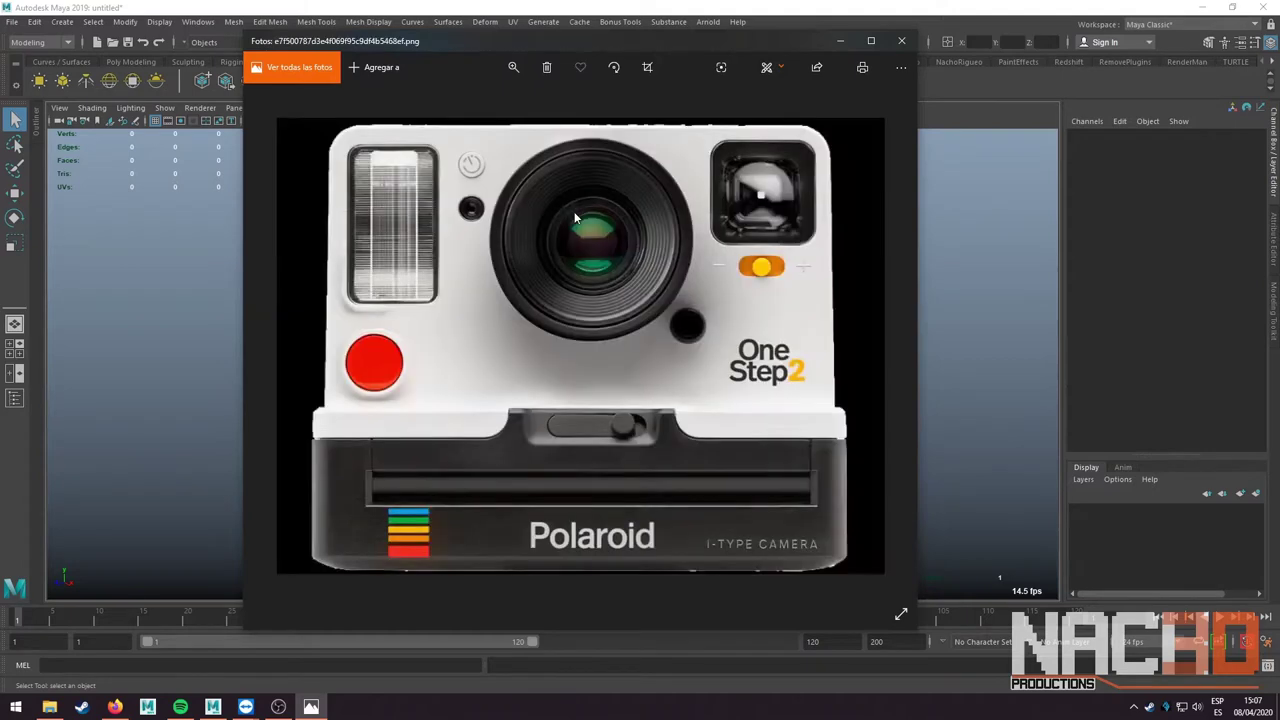
pyautogui.press('Right')
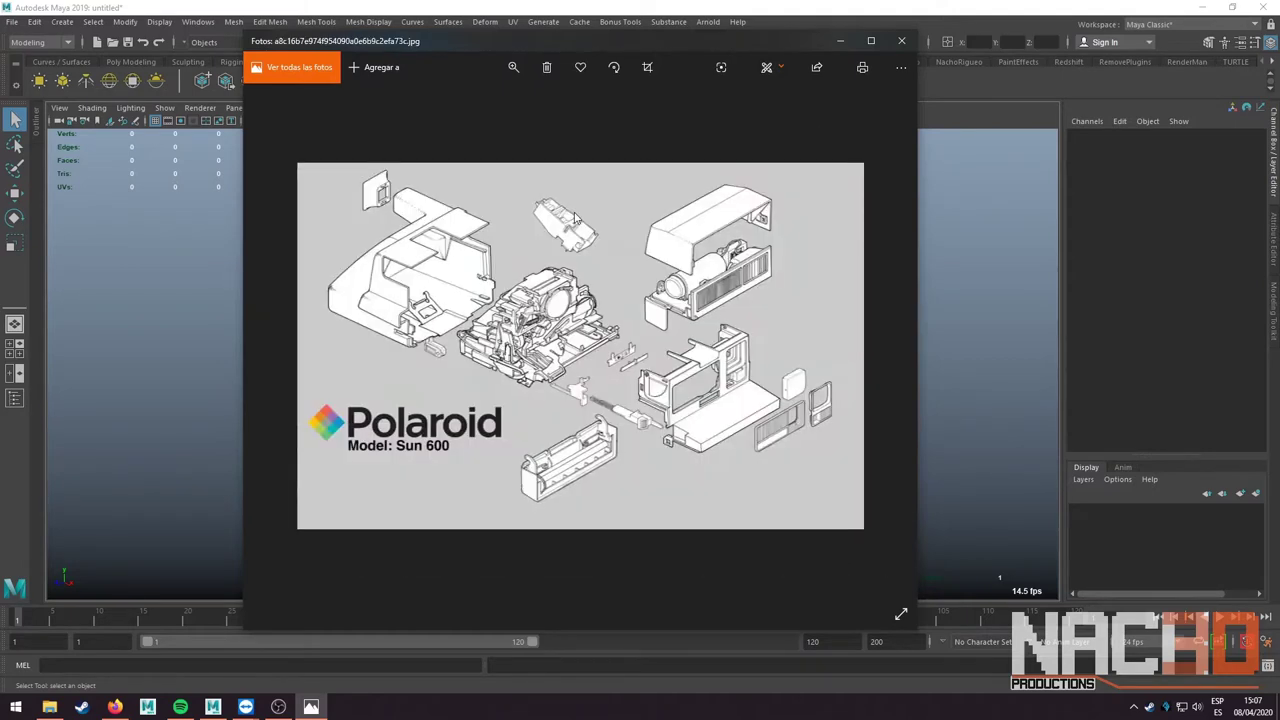
pyautogui.press('Left')
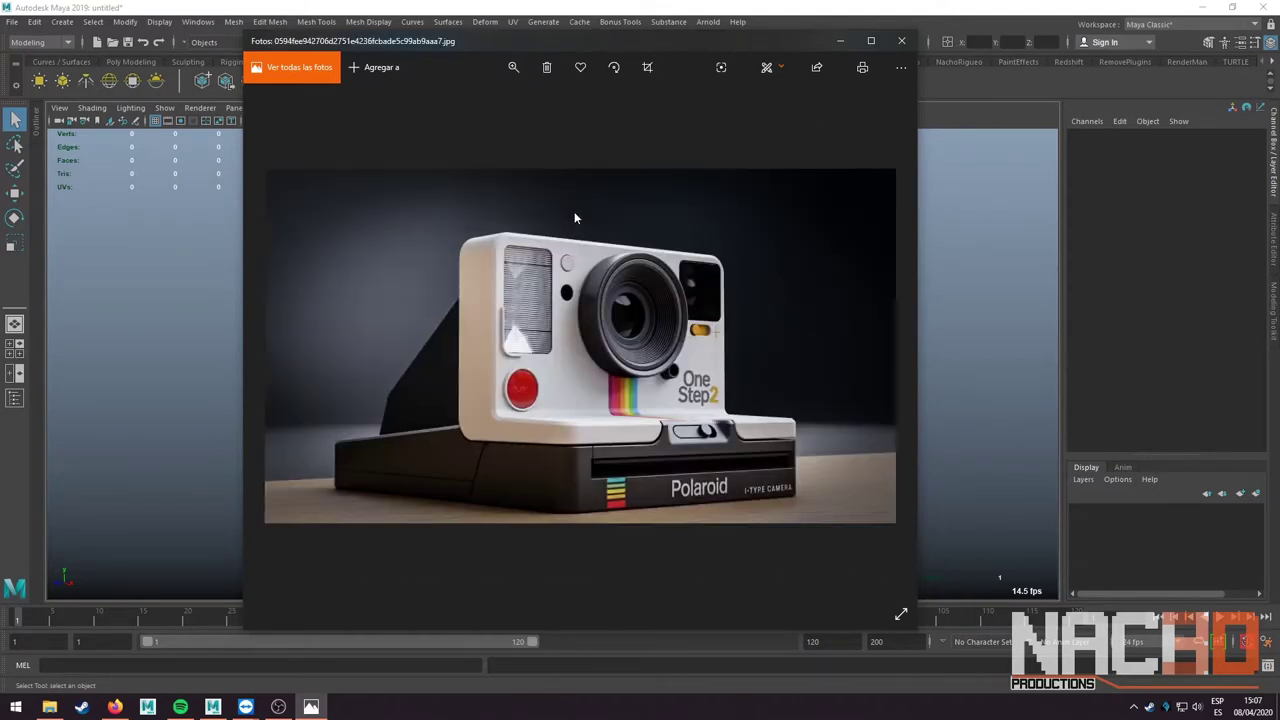
pyautogui.press('Left')
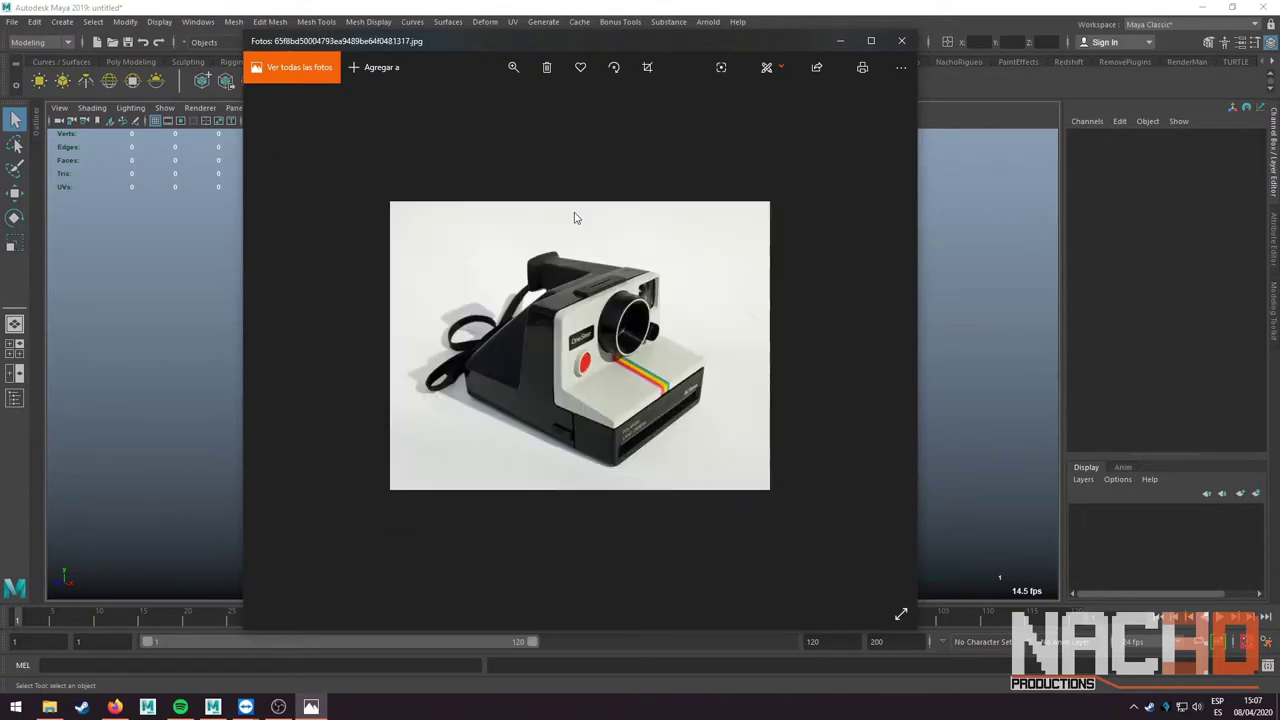
pyautogui.press('Right')
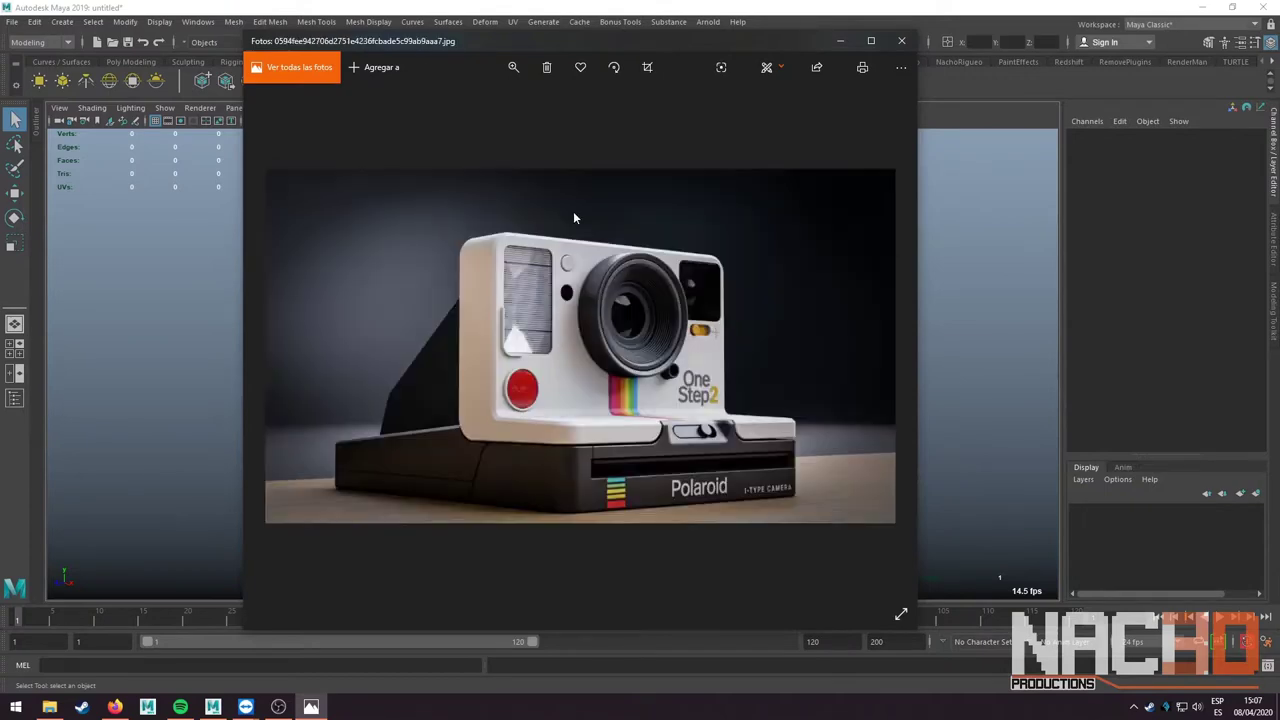
# - Move the Photos viewer off the modelling view and create a polygon cube
pyautogui.moveTo(641, 45); pyautogui.dragTo(1279, 45)
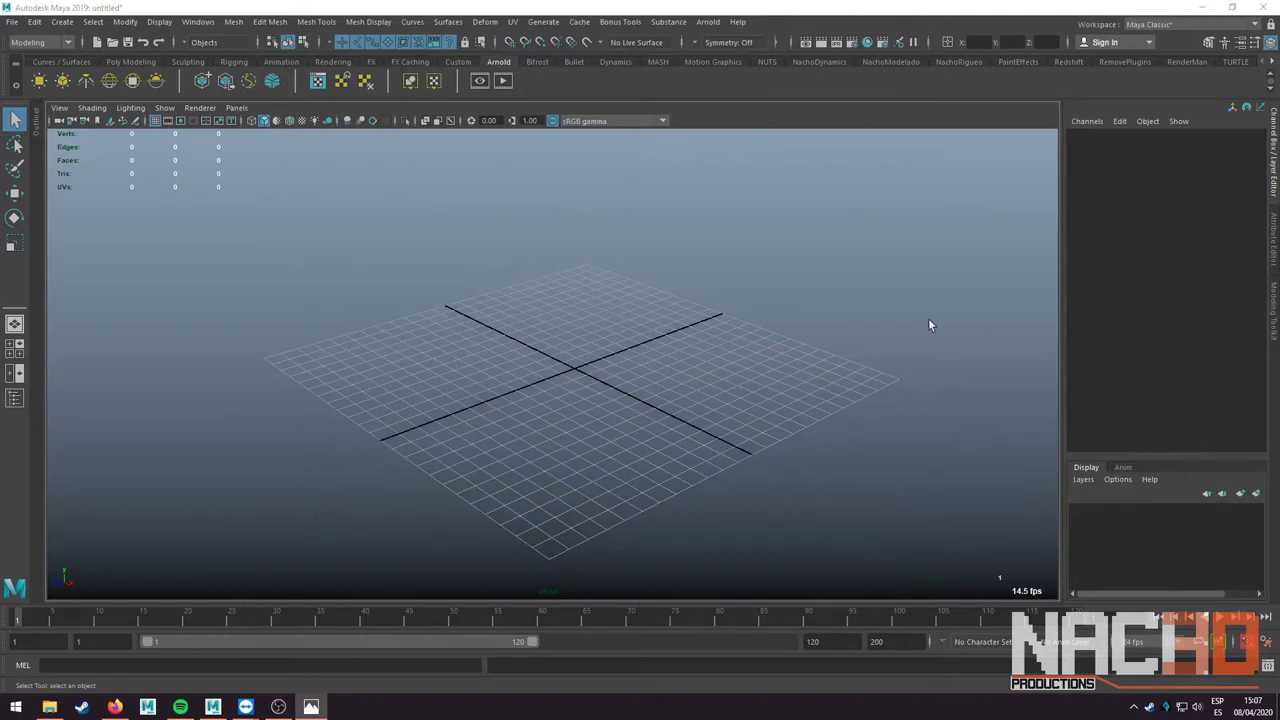
pyautogui.moveTo(619, 363)
pyautogui.keyDown('alt'); pyautogui.mouseDown()
pyautogui.moveTo(586, 383)
pyautogui.moveTo(528, 350)
pyautogui.mouseUp(); pyautogui.keyUp('alt')
pyautogui.keyDown('shift'); pyautogui.rightClick(574, 367); pyautogui.keyUp('shift')
pyautogui.click(568, 400)
# - Scale the cube into a flat slab of about 15.8 × 2.95 × 13.3
pyautogui.press('r')
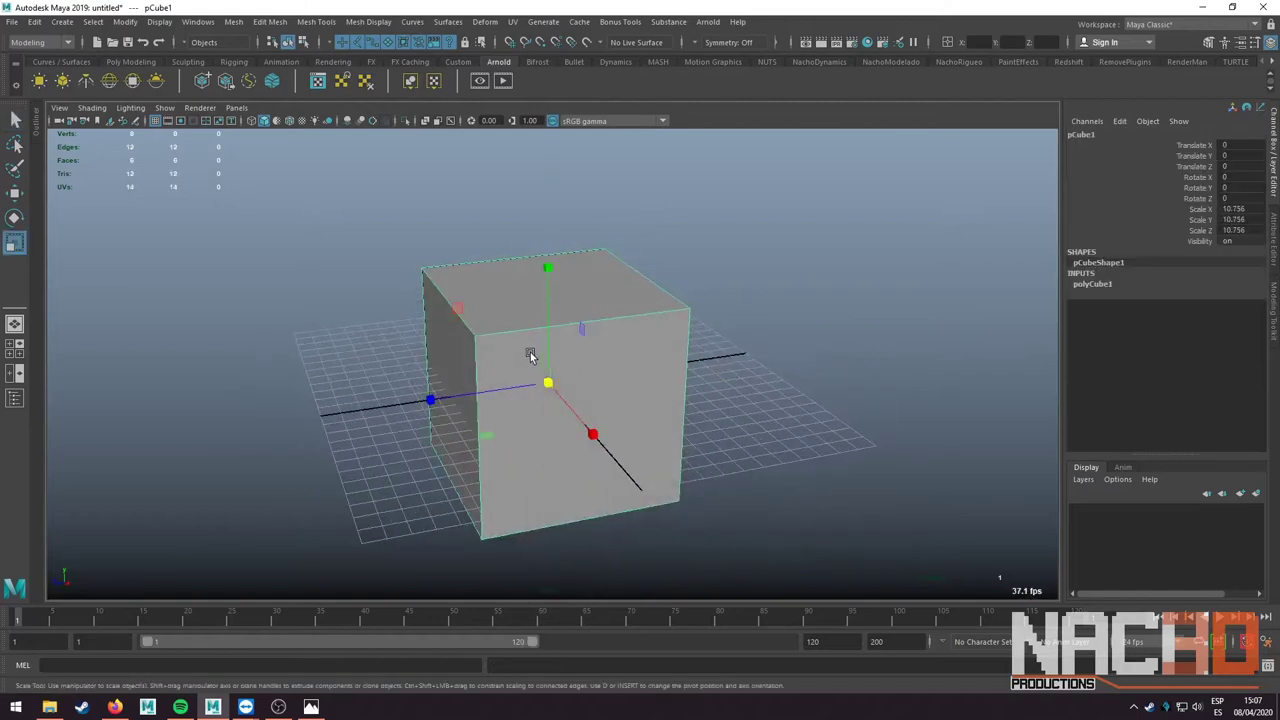
pyautogui.moveTo(423, 390); pyautogui.dragTo(328, 393)
pyautogui.moveTo(546, 300); pyautogui.dragTo(526, 397)
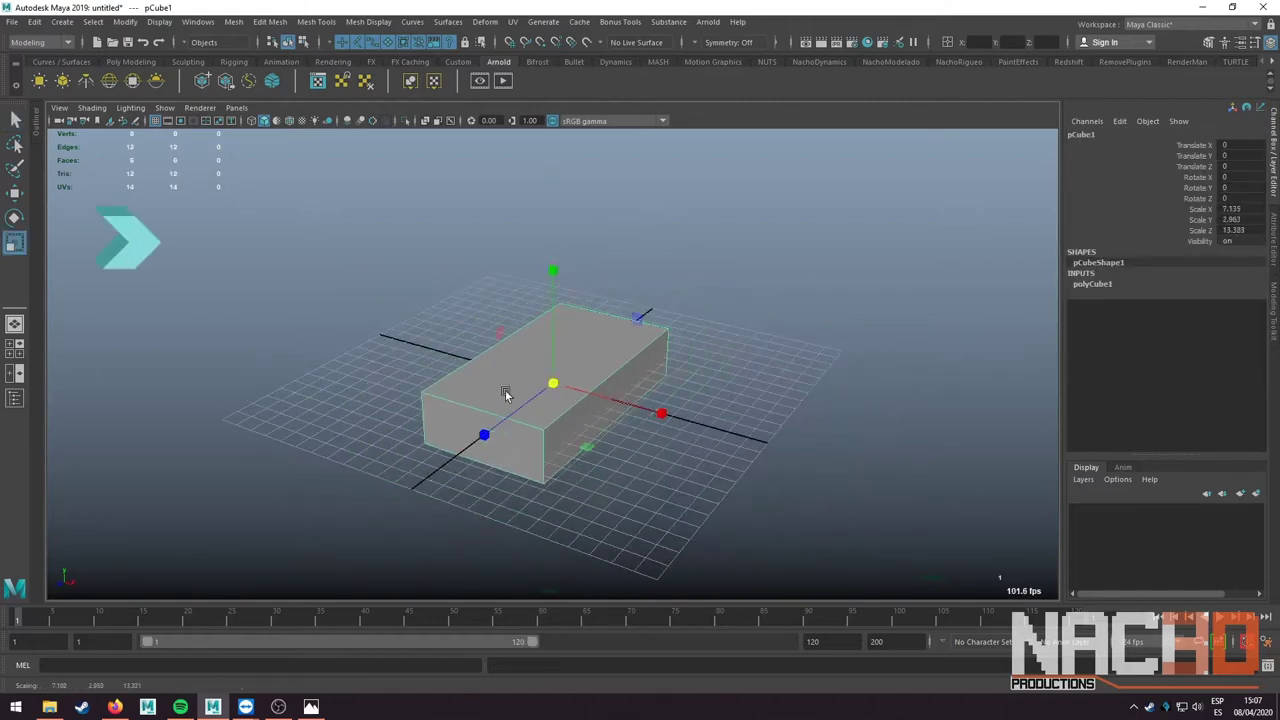
pyautogui.moveTo(663, 414)
pyautogui.mouseDown()
pyautogui.moveTo(767, 441)
pyautogui.moveTo(662, 386)
pyautogui.moveTo(663, 398)
pyautogui.moveTo(671, 374)
pyautogui.mouseUp()
pyautogui.keyDown('shift'); pyautogui.moveTo(560, 400); pyautogui.dragTo(565, 440, button='right'); pyautogui.keyUp('shift')
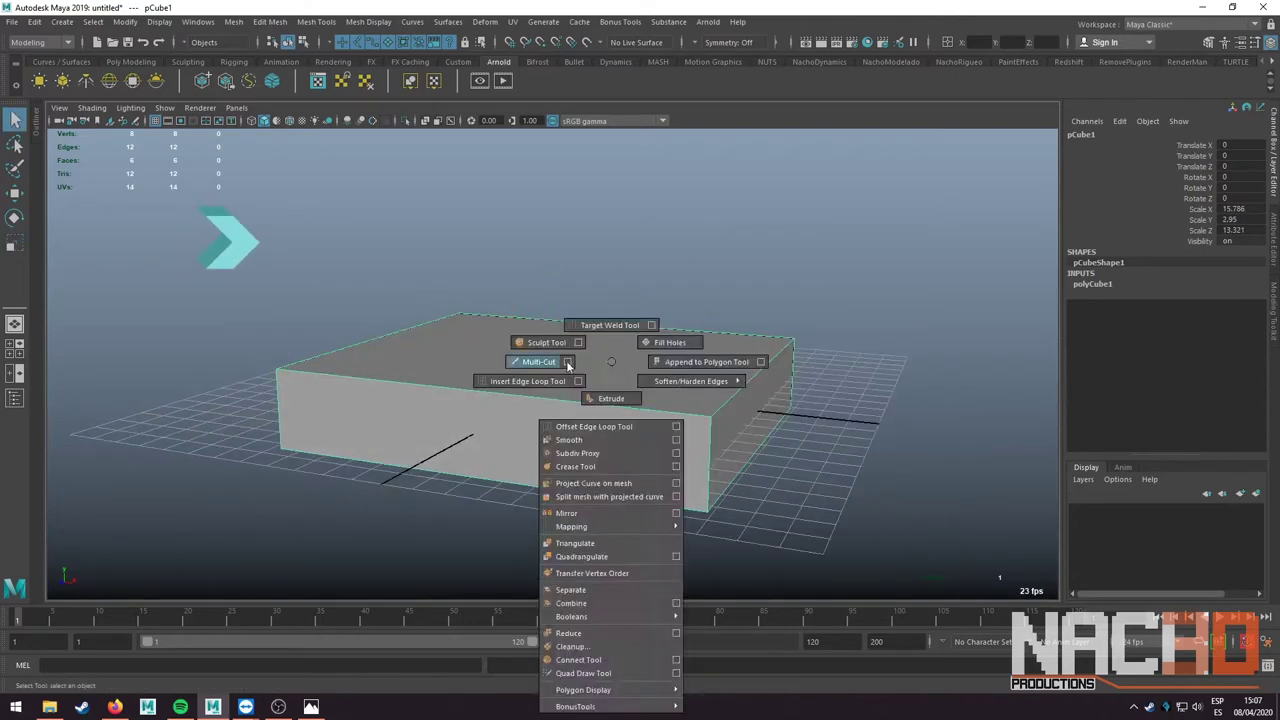
pyautogui.click(603, 320)
# - Switch to the front orthographic view and frame the slab in object mode
pyautogui.press('space')
pyautogui.moveTo(651, 400); pyautogui.dragTo(480, 457)
pyautogui.scroll(2, 629, 400)
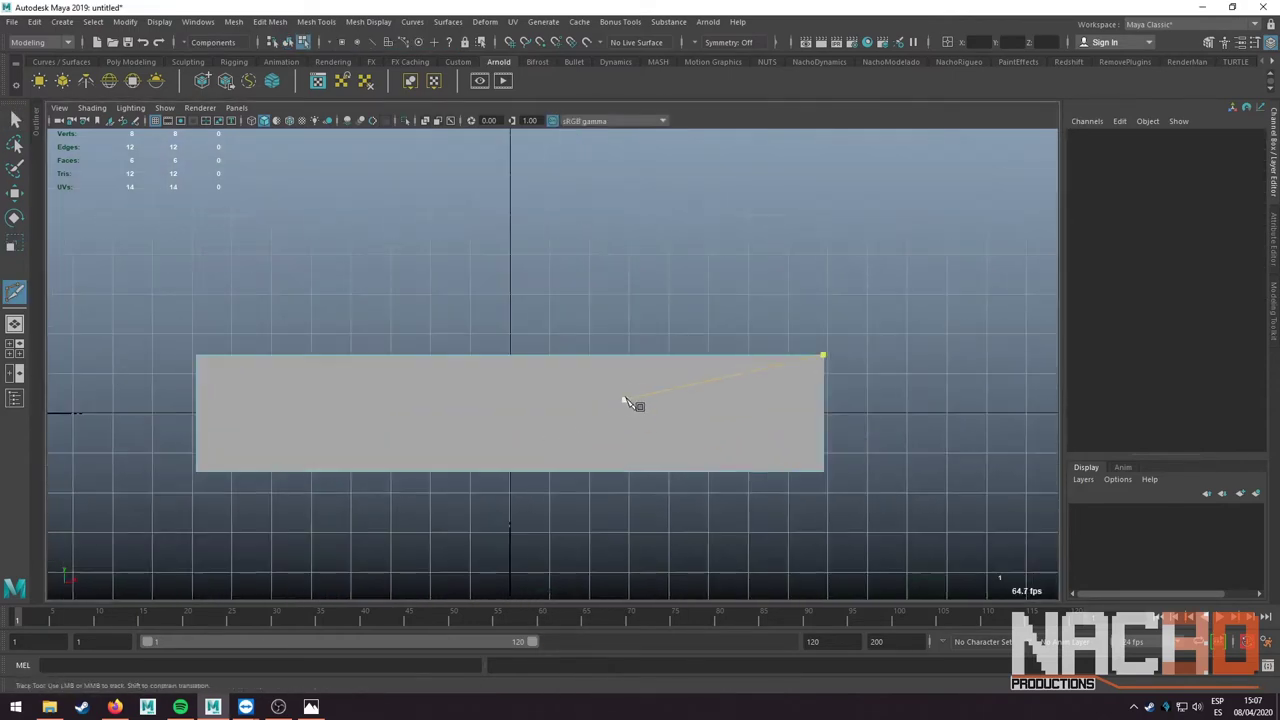
pyautogui.press('q')
pyautogui.press('F8')
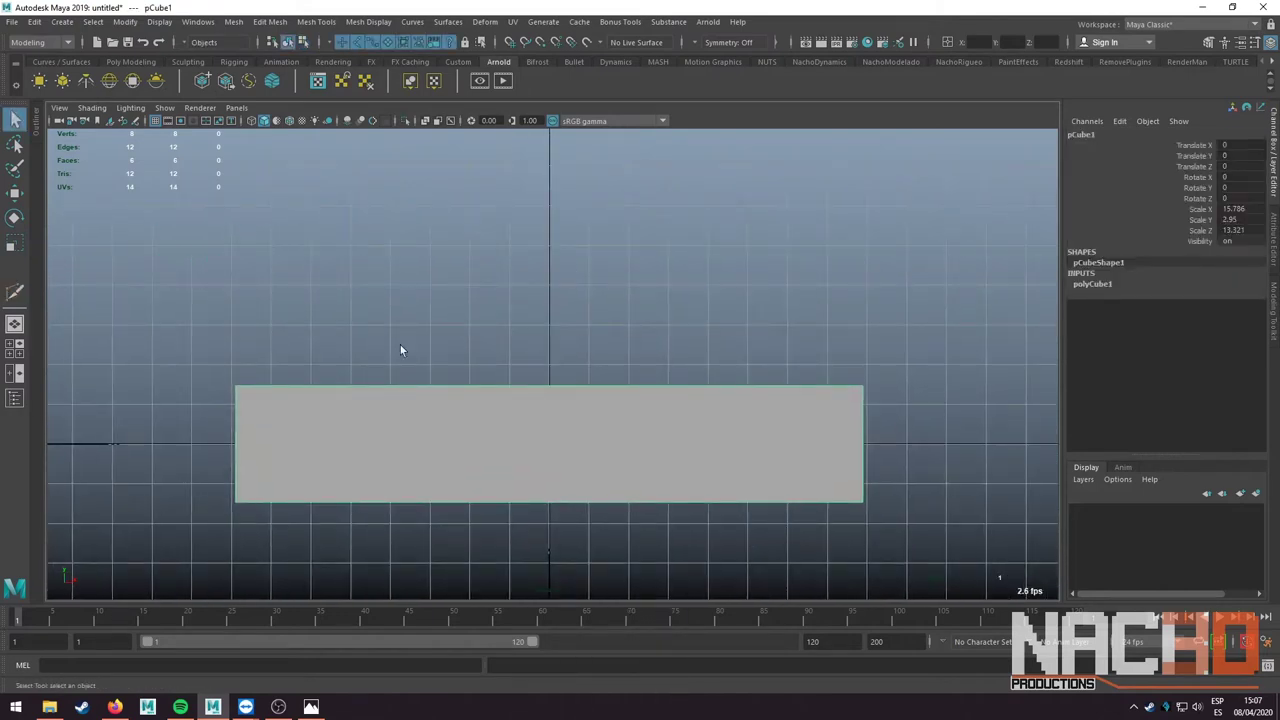
# - Cut a vertical edge loop through the slab with Multi-Cut and select its left vertices
pyautogui.click(276, 24)
pyautogui.click(322, 155)
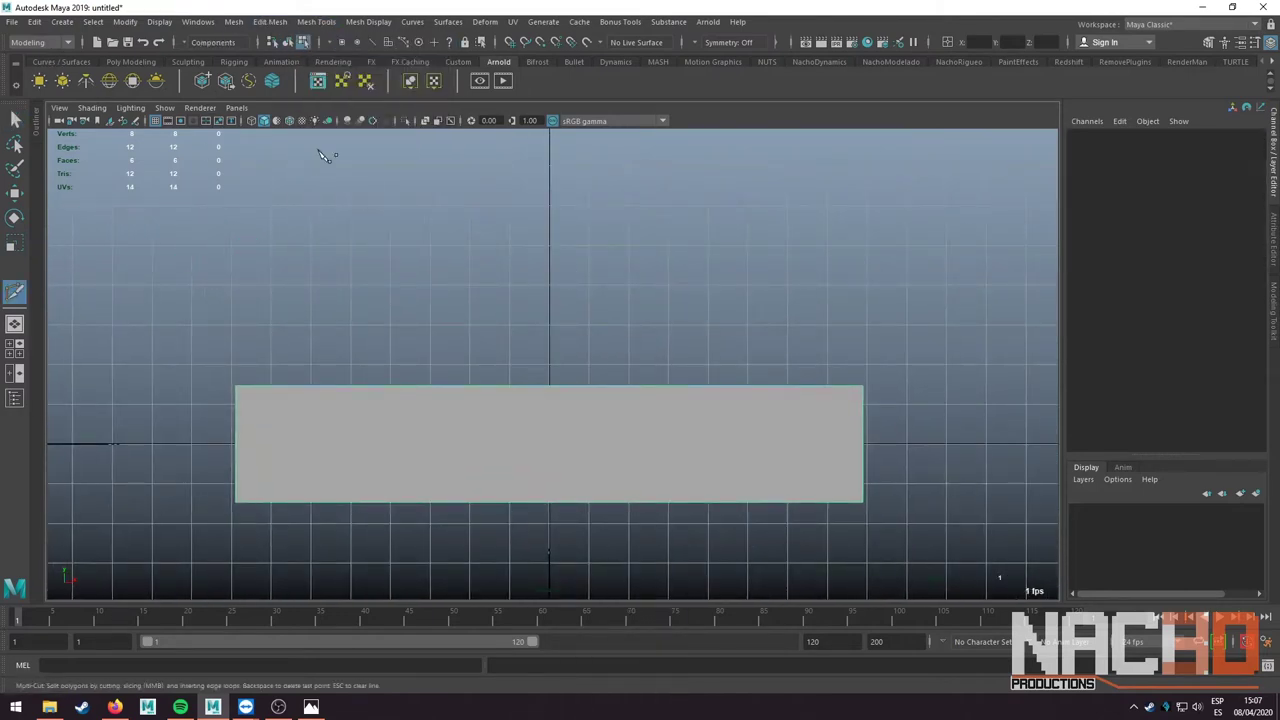
pyautogui.keyDown('ctrl'); pyautogui.click(731, 388); pyautogui.keyUp('ctrl')
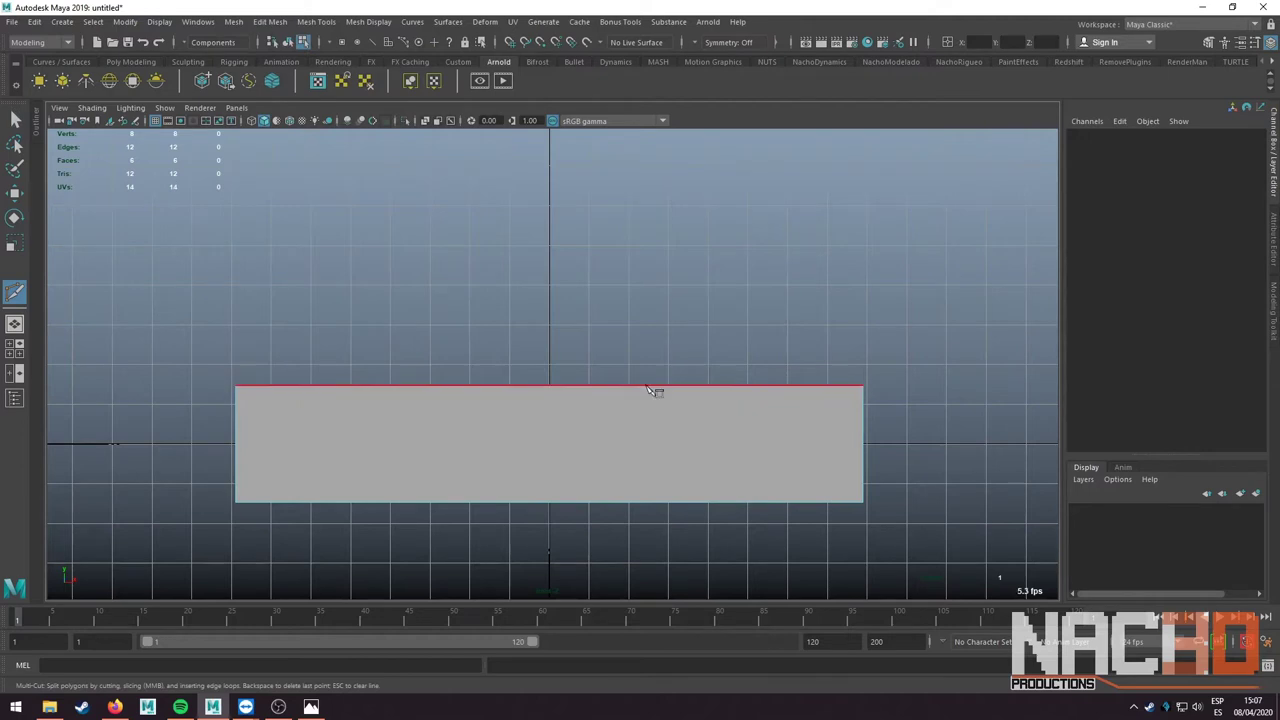
pyautogui.click(746, 348)
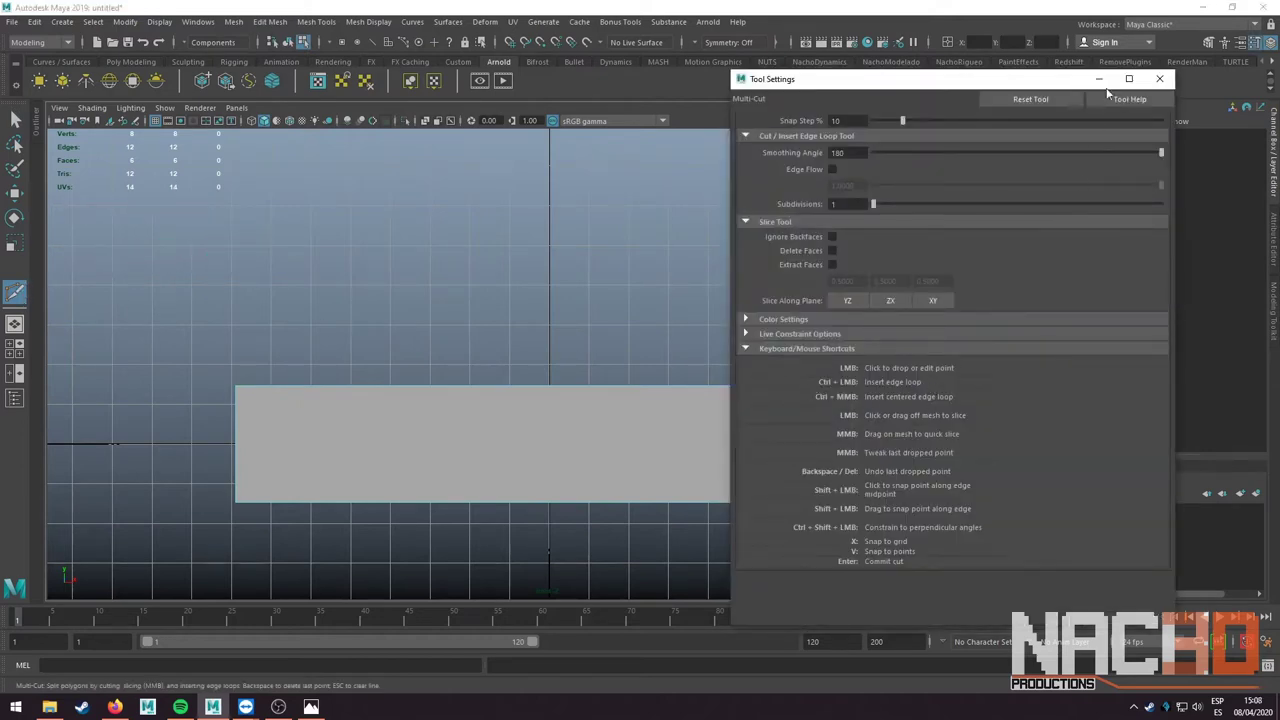
pyautogui.click(1159, 78)
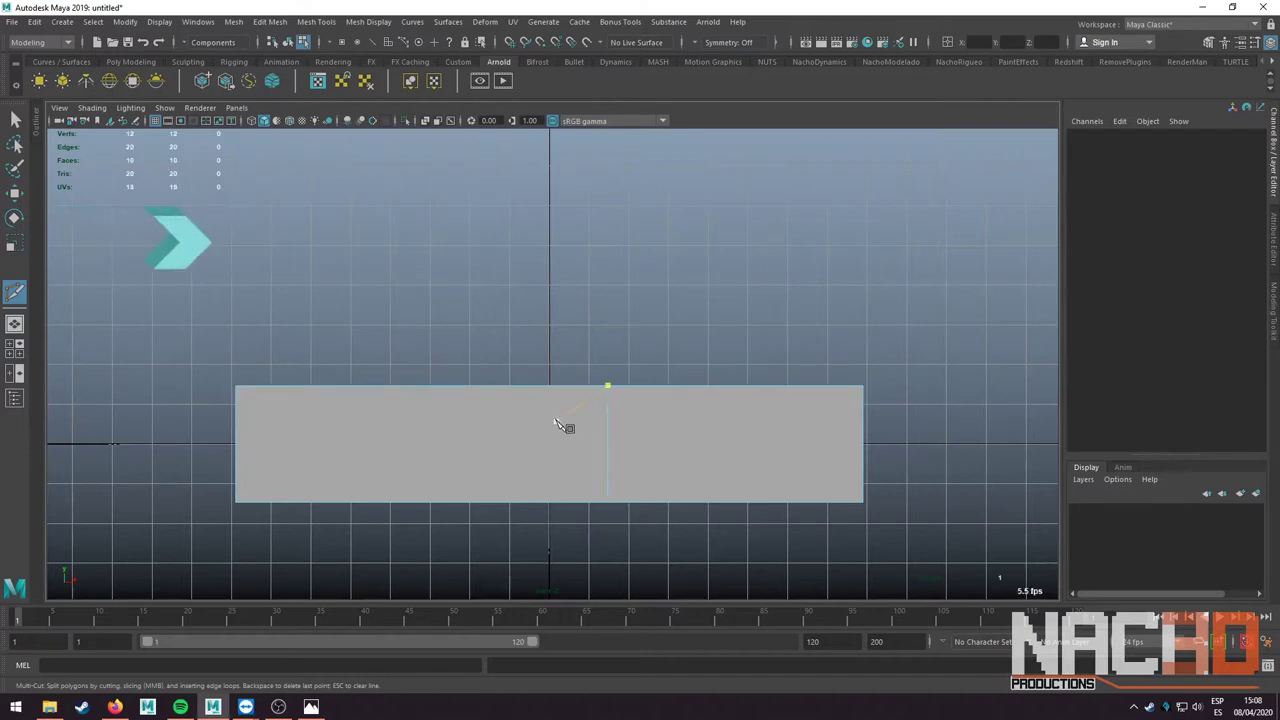
pyautogui.press('q')
pyautogui.moveTo(229, 422); pyautogui.dragTo(249, 525)
pyautogui.press('w')
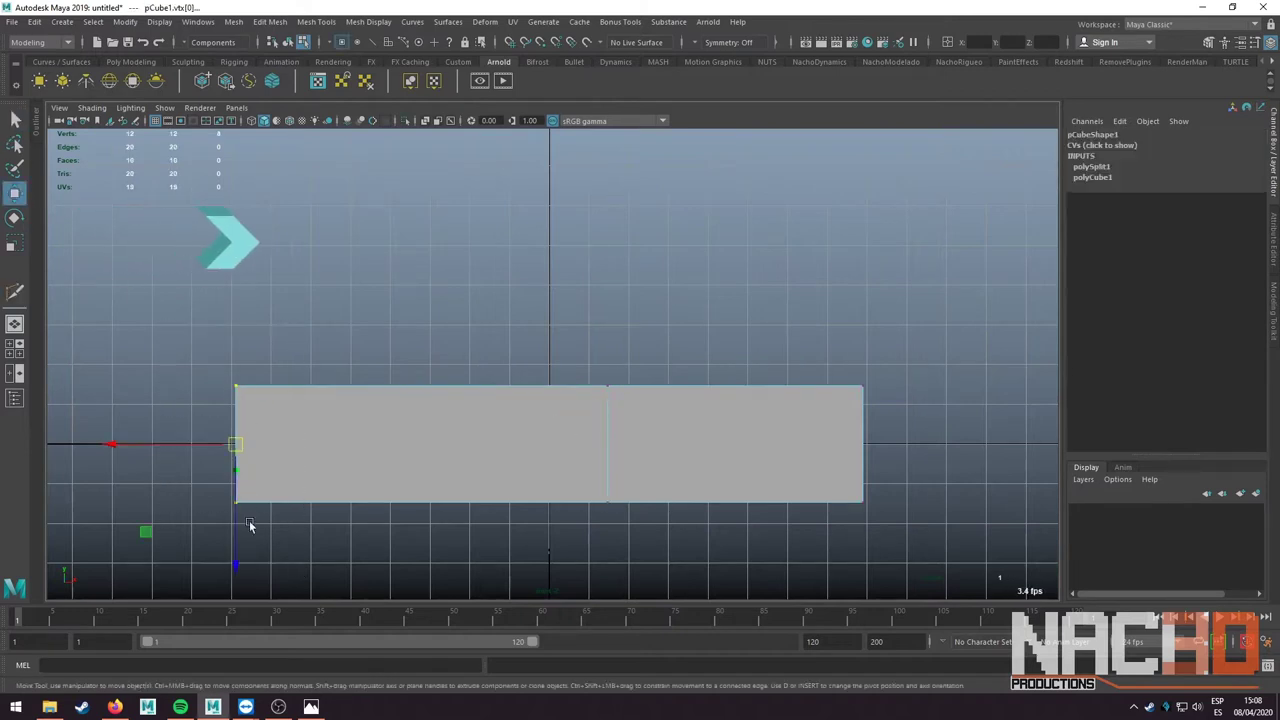
# - Set the Move tool's axis orientation to Object
pyautogui.doubleClick(15, 193)
pyautogui.click(836, 138)
pyautogui.click(850, 143)
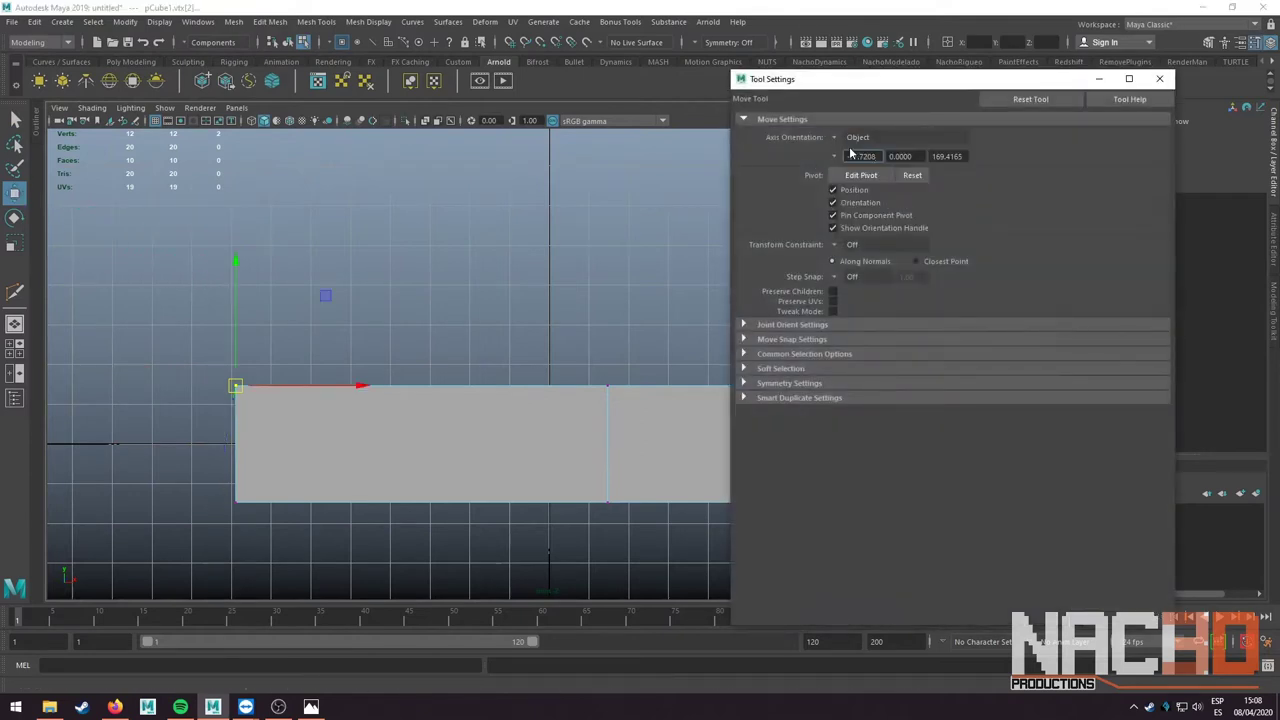
pyautogui.click(1158, 80)
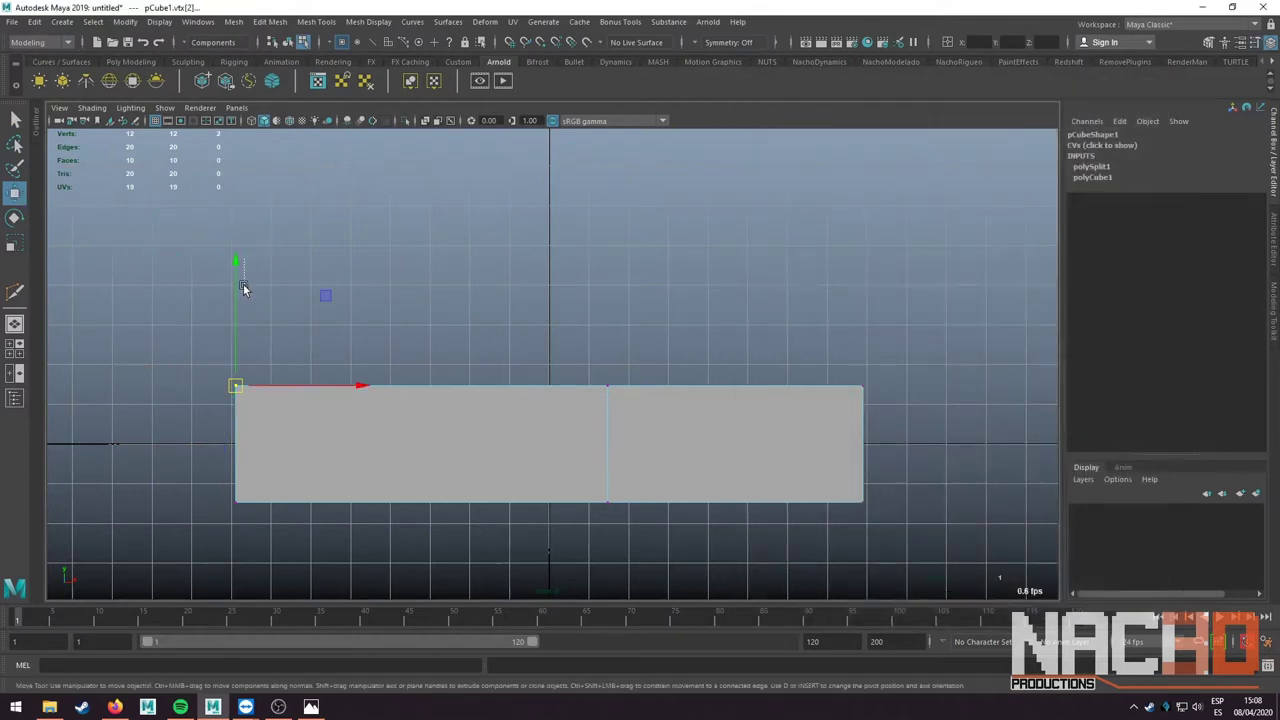
# - Lower the top-left corner so the slab's top edge slopes down from the cut
pyautogui.moveTo(236, 264); pyautogui.dragTo(238, 306)
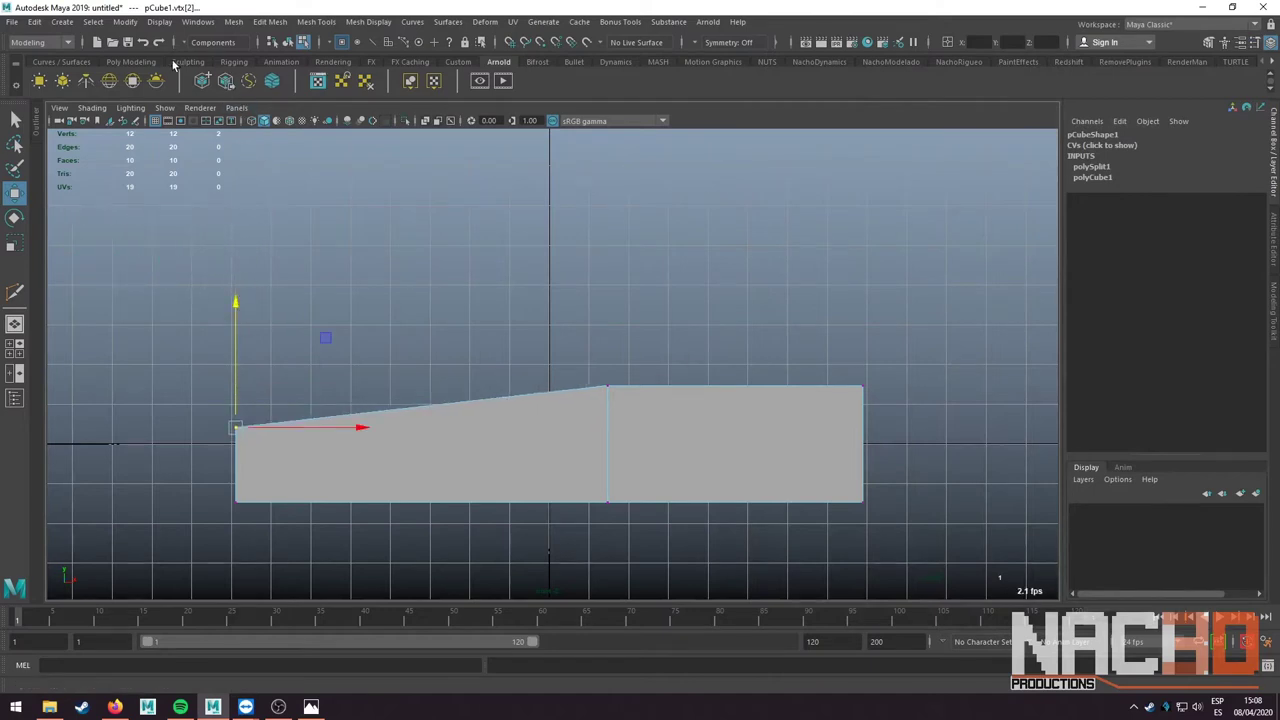
pyautogui.click(120, 61)
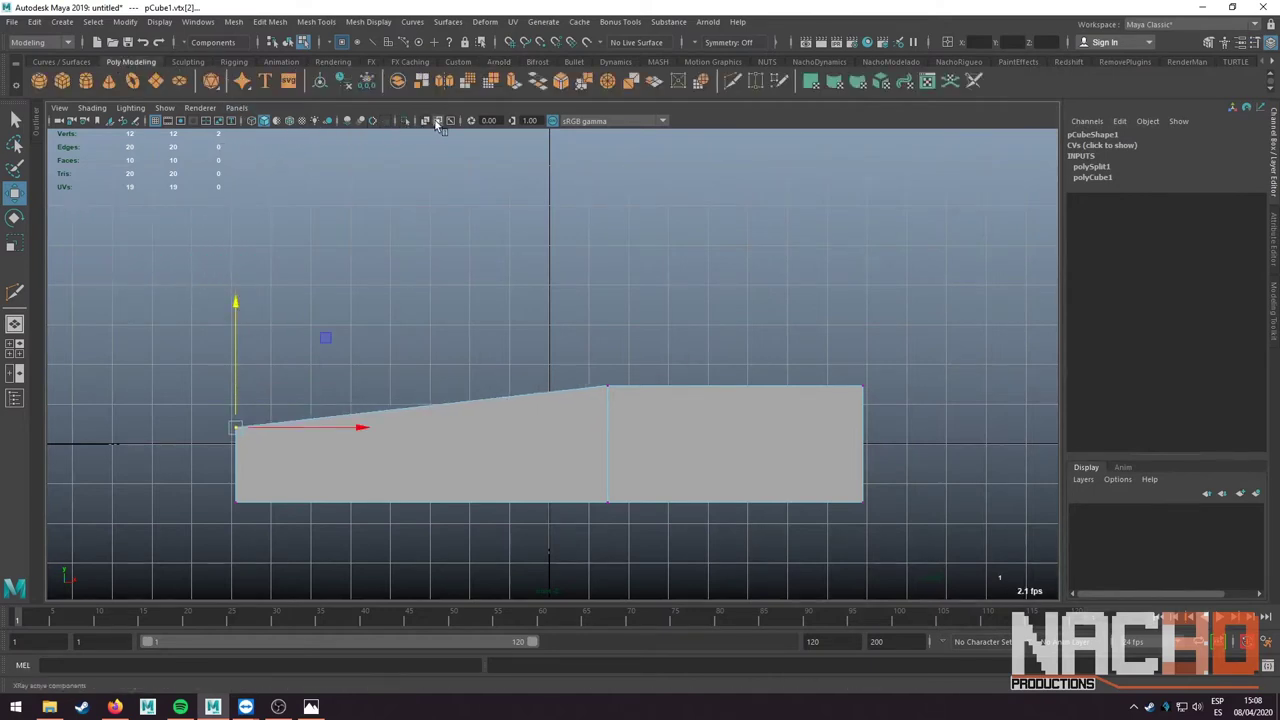
pyautogui.click(581, 272)
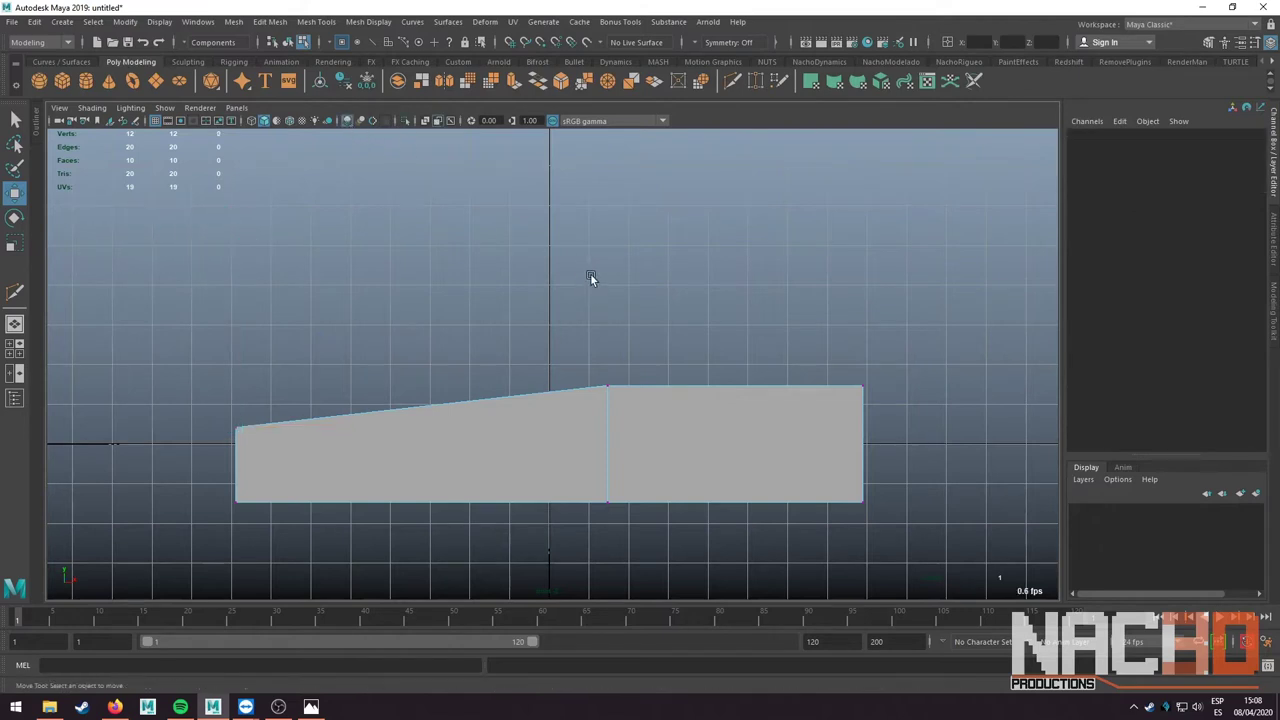
# - Add a second vertical Multi-Cut edge loop just right of the first
pyautogui.click(284, 23)
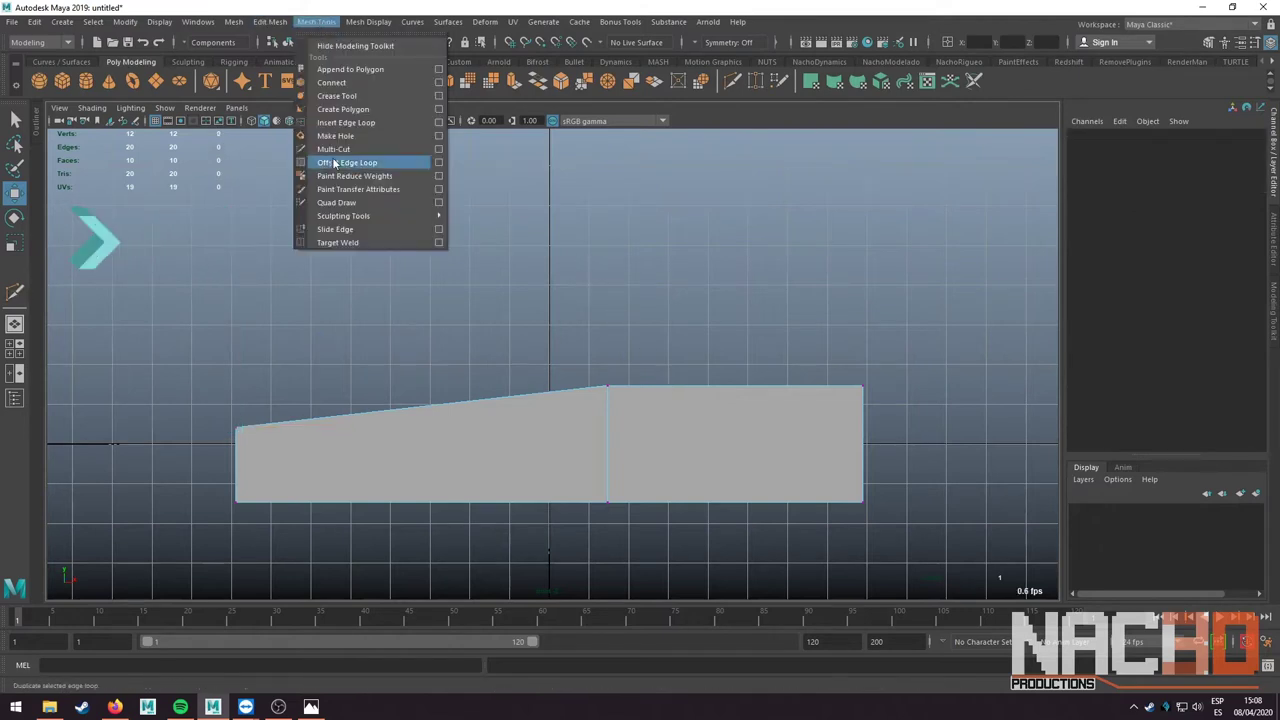
pyautogui.click(340, 163)
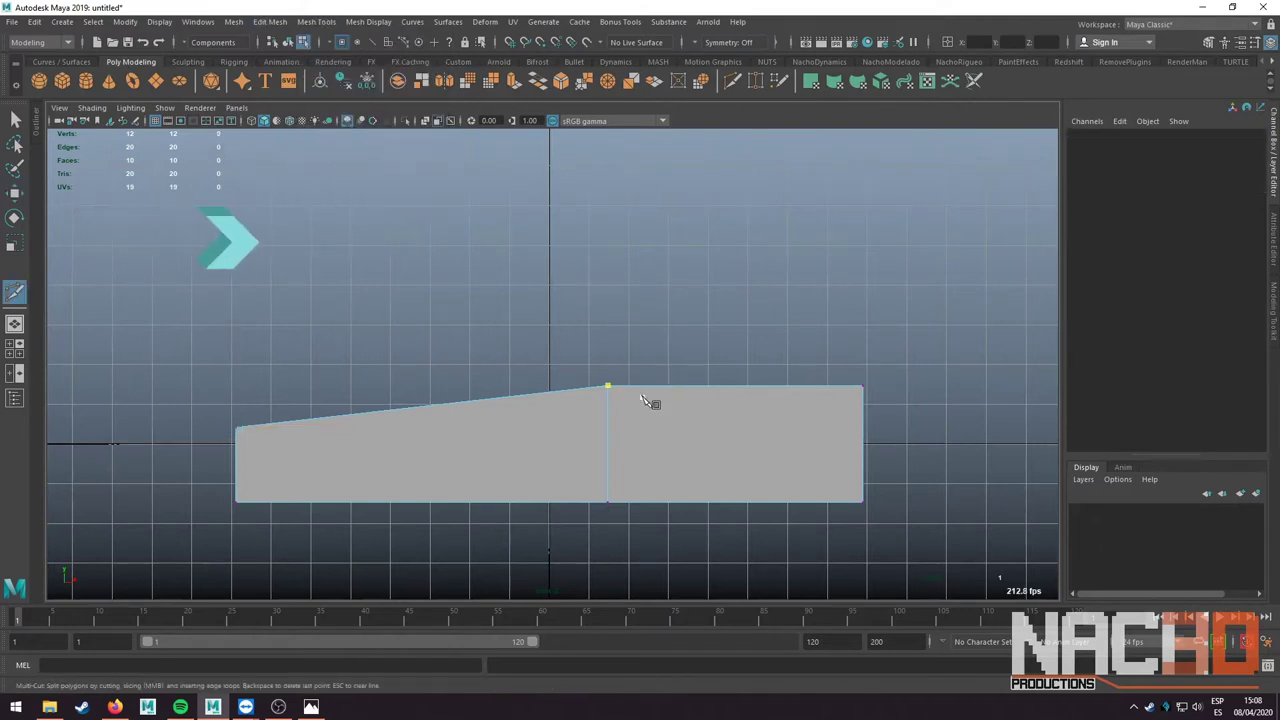
pyautogui.click(698, 386)
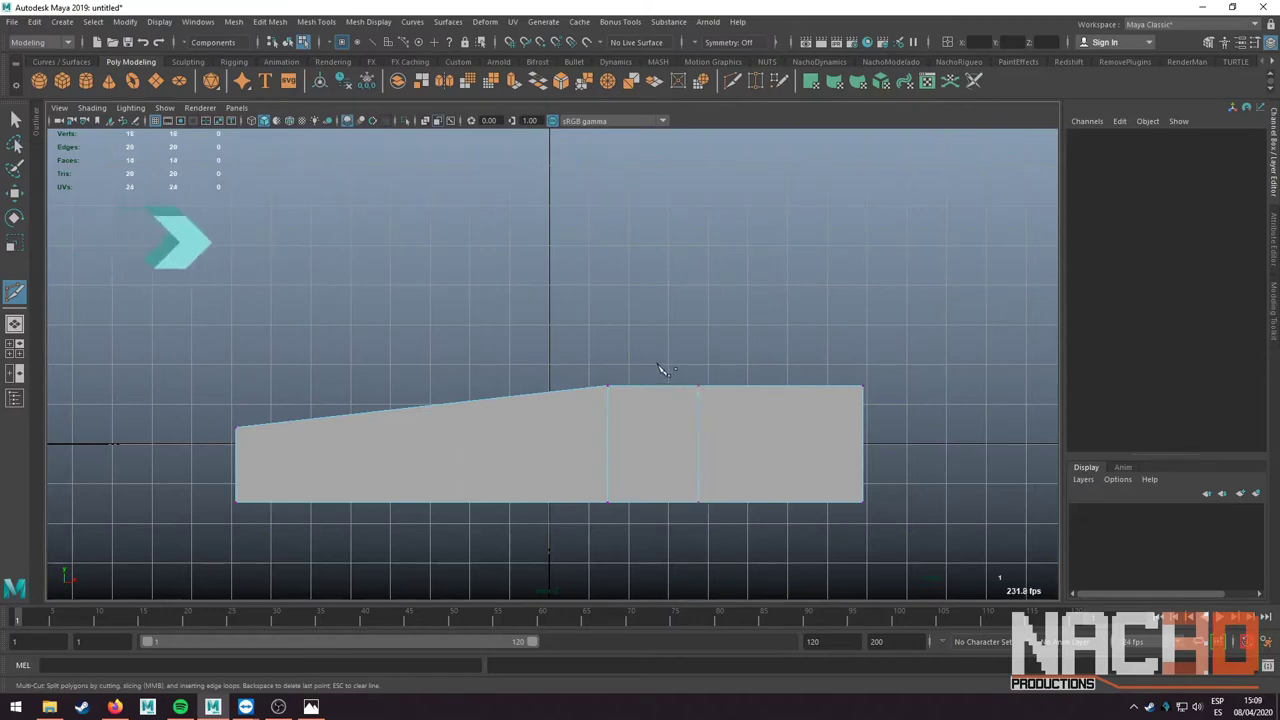
pyautogui.press('q')
# - In the perspective view, select the narrow top strip face between the two cuts
pyautogui.press('space')
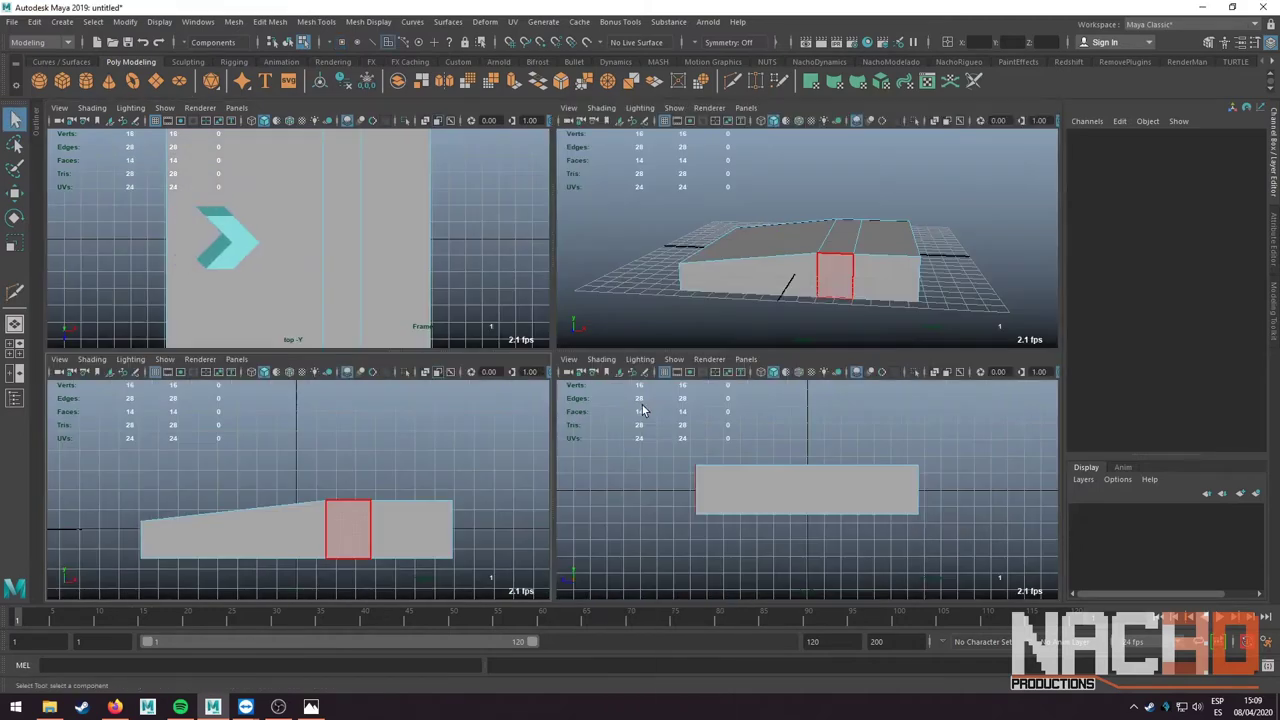
pyautogui.press('space')
pyautogui.moveTo(785, 345)
pyautogui.keyDown('alt'); pyautogui.mouseDown()
pyautogui.moveTo(576, 374)
pyautogui.moveTo(476, 419)
pyautogui.moveTo(550, 408)
pyautogui.mouseUp(); pyautogui.keyUp('alt')
pyautogui.click(576, 374)
pyautogui.press('F10')
pyautogui.doubleClick(545, 412)
pyautogui.press('w')
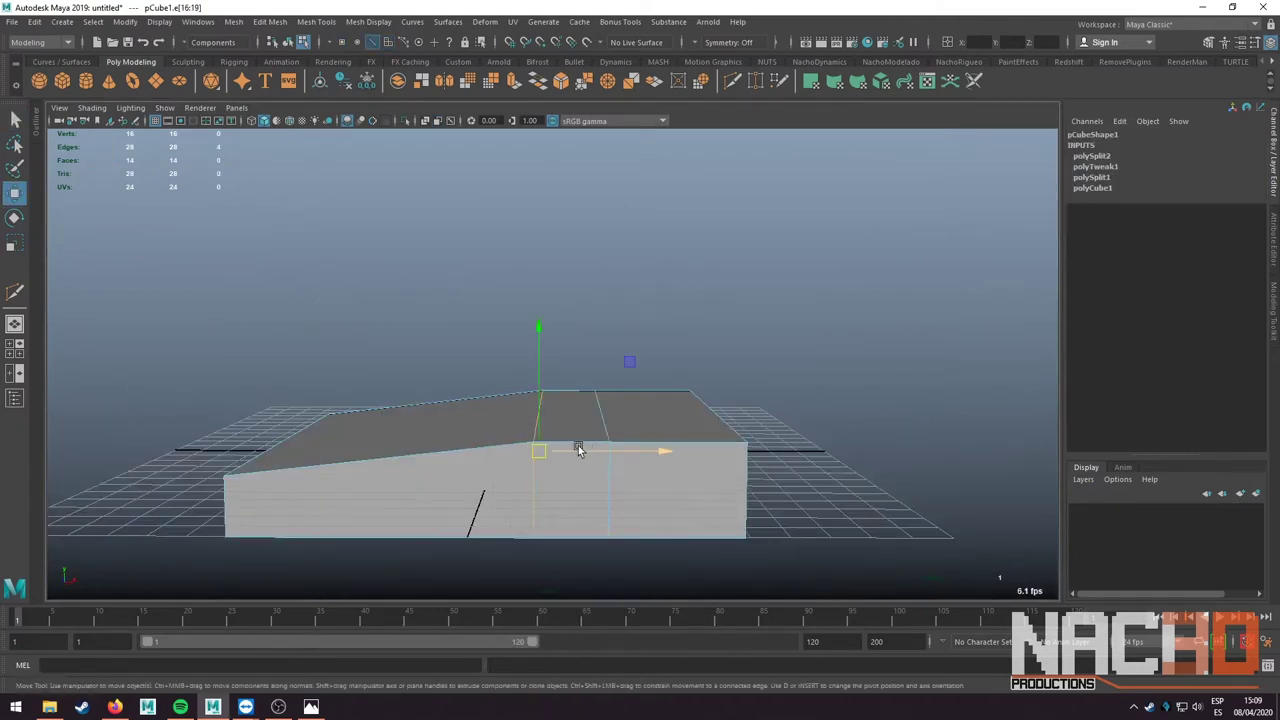
pyautogui.moveTo(571, 450)
pyautogui.keyDown('alt'); pyautogui.mouseDown()
pyautogui.moveTo(565, 430)
pyautogui.moveTo(534, 466)
pyautogui.moveTo(543, 403)
pyautogui.moveTo(571, 420)
pyautogui.mouseUp(); pyautogui.keyUp('alt')
pyautogui.moveTo(565, 339); pyautogui.dragTo(568, 378, button='right')
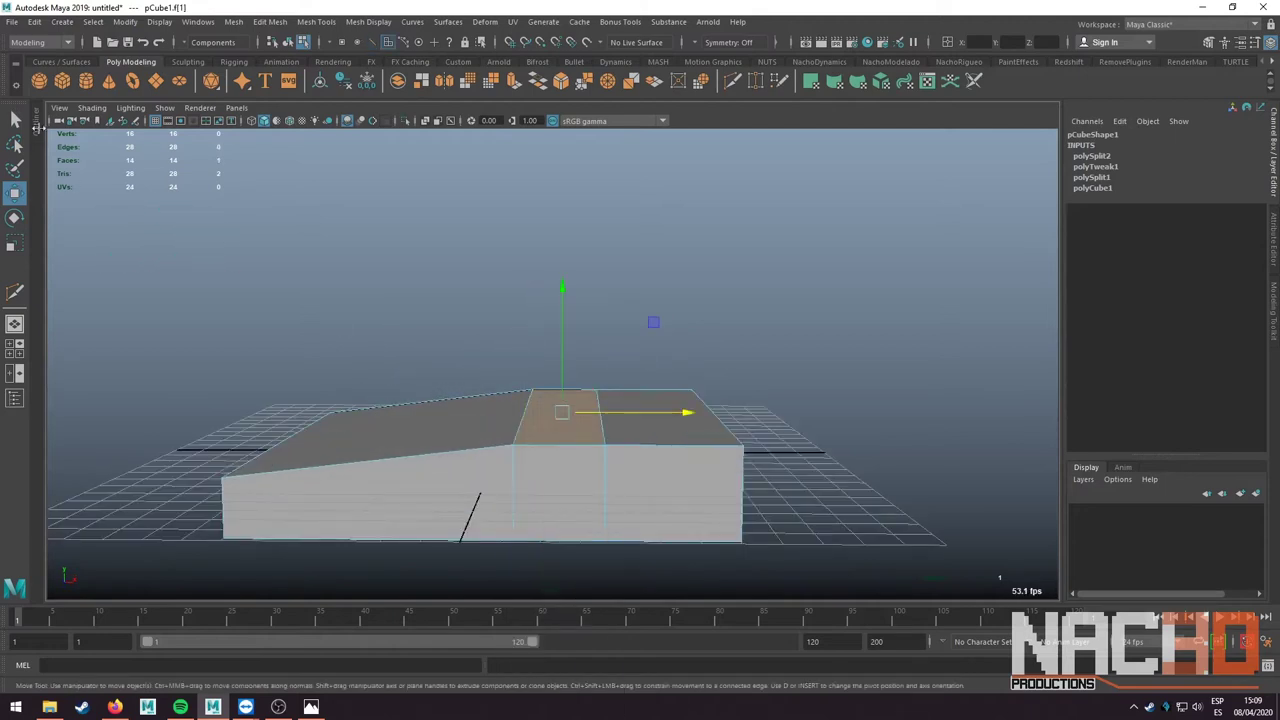
pyautogui.press('q')
pyautogui.keyDown('alt'); pyautogui.moveTo(557, 393); pyautogui.dragTo(482, 367); pyautogui.keyUp('alt')
# - Extrude the top strip face upward into a tall wall
pyautogui.click(269, 22)
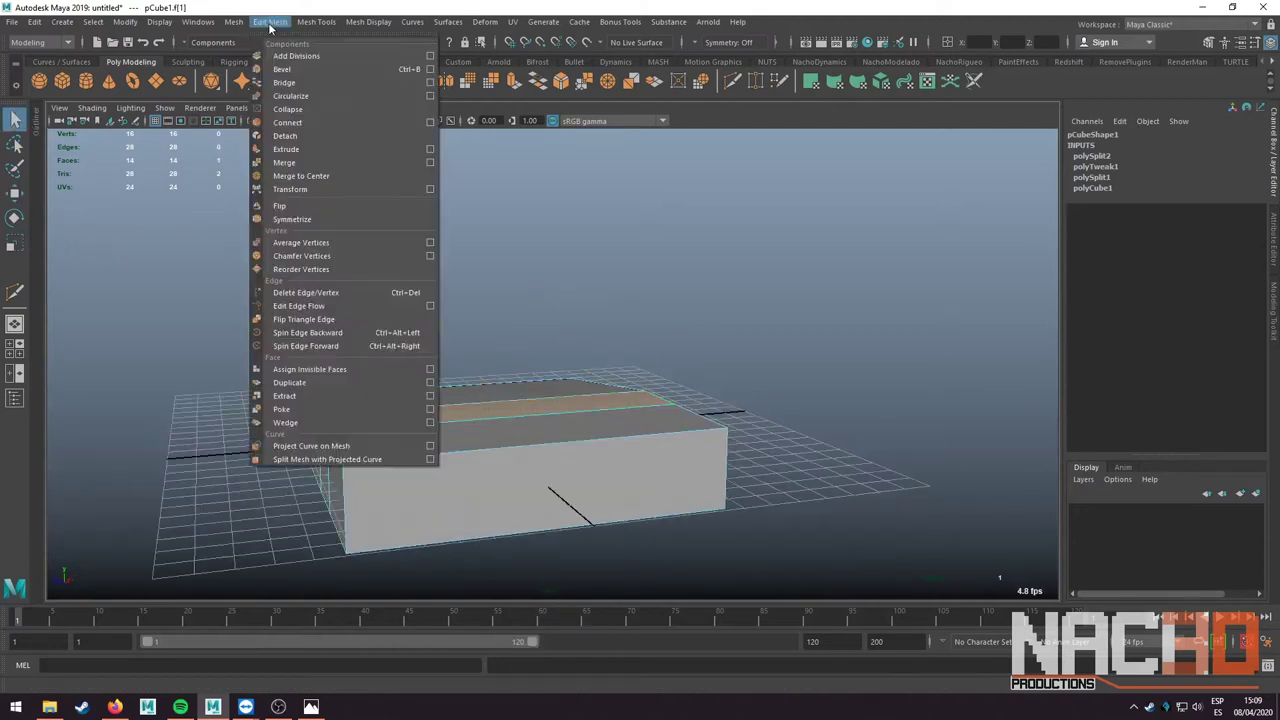
pyautogui.click(313, 148)
pyautogui.moveTo(494, 290); pyautogui.dragTo(494, 210)
pyautogui.press('space')
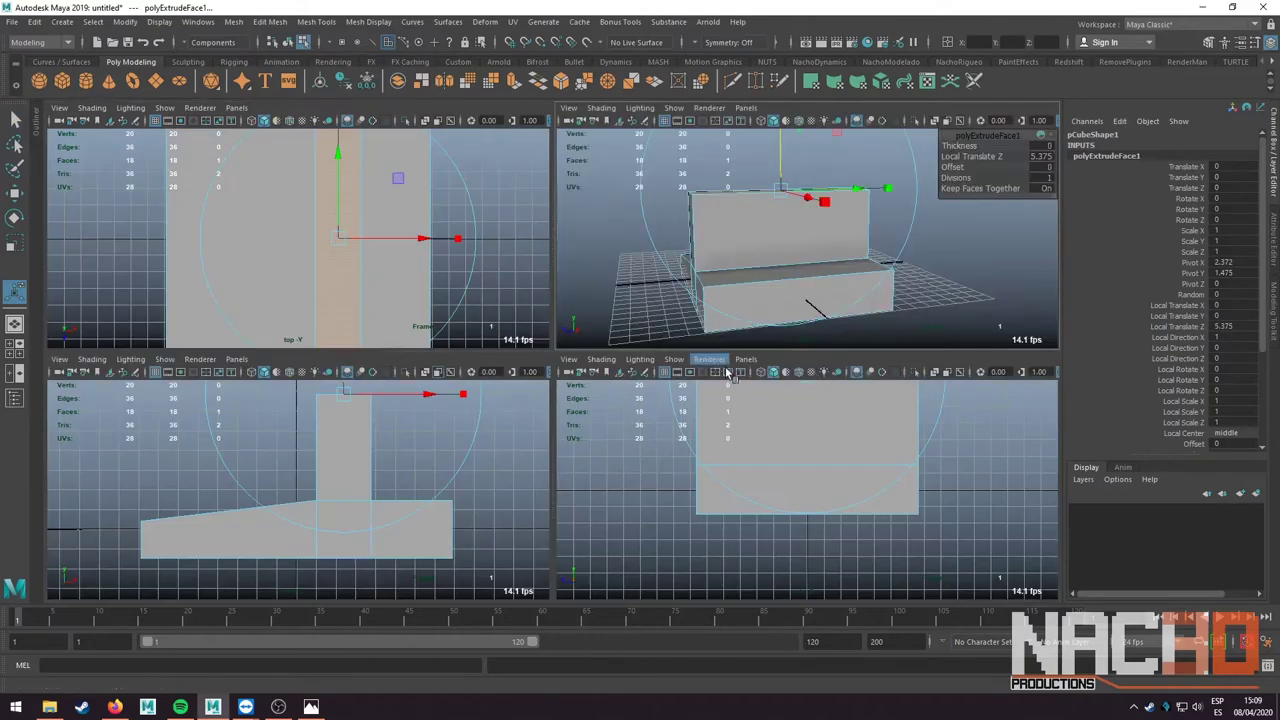
pyautogui.press('space')
pyautogui.moveTo(486, 389); pyautogui.dragTo(263, 297)
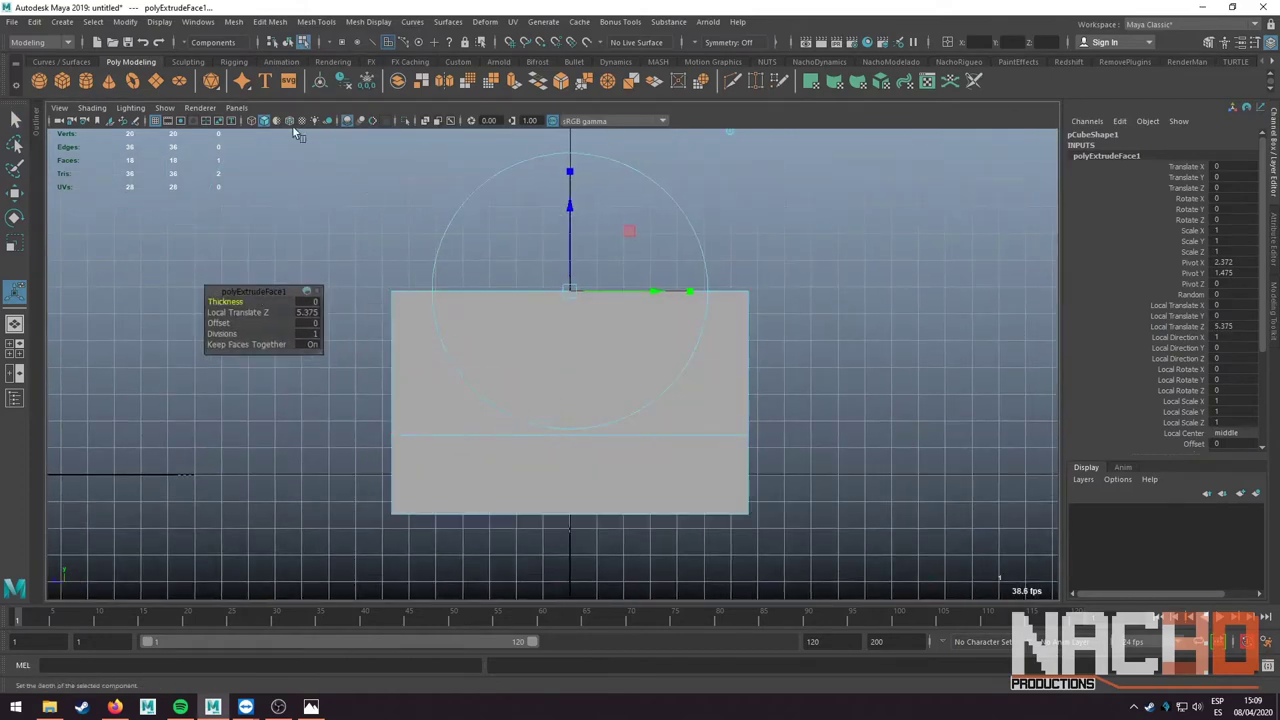
pyautogui.moveTo(568, 250); pyautogui.dragTo(560, 163)
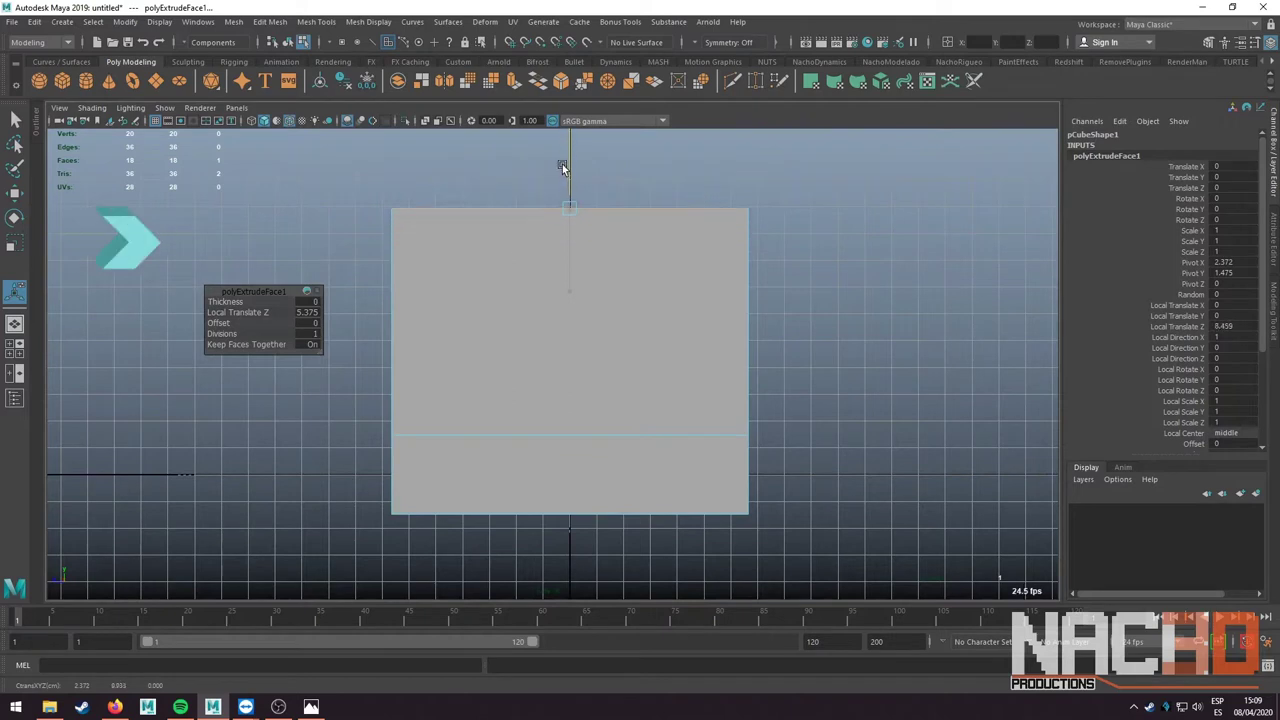
pyautogui.press('q')
# - Raise the divider vertex row slightly, then view the model in perspective
pyautogui.moveTo(501, 431); pyautogui.dragTo(842, 476, button='right')
pyautogui.moveTo(842, 450); pyautogui.dragTo(370, 420)
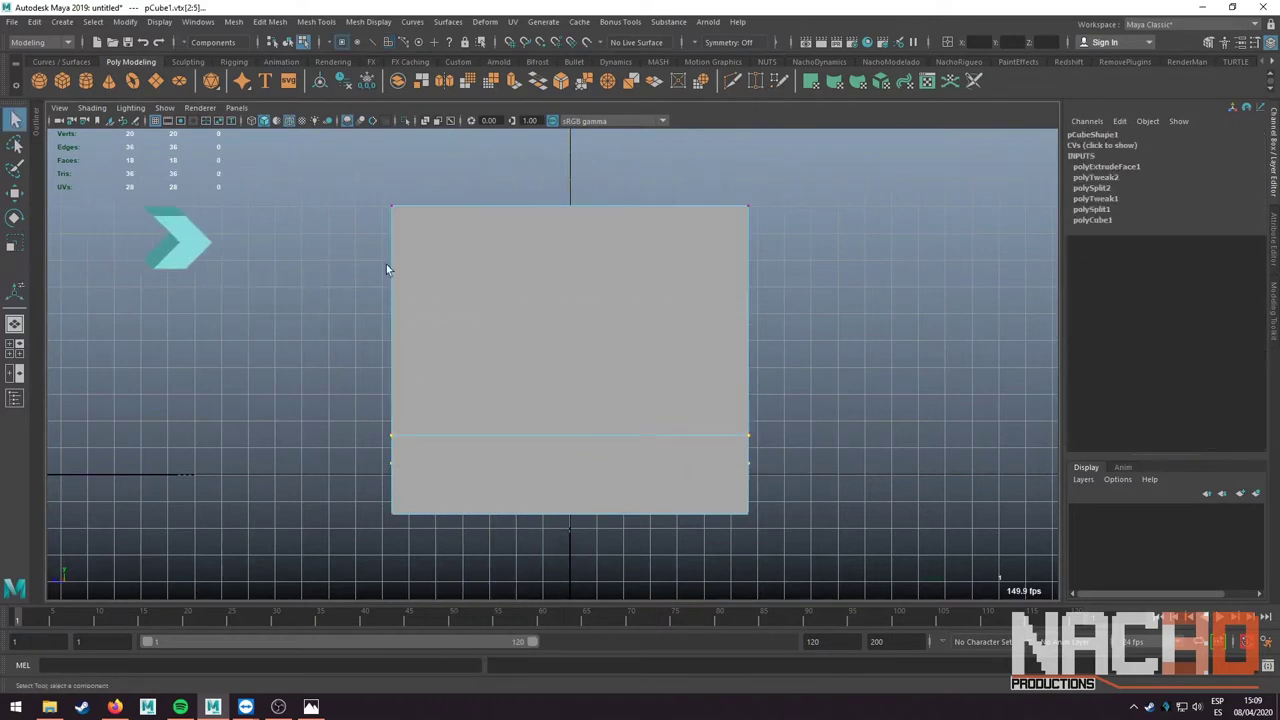
pyautogui.press('w')
pyautogui.moveTo(569, 354); pyautogui.dragTo(567, 342)
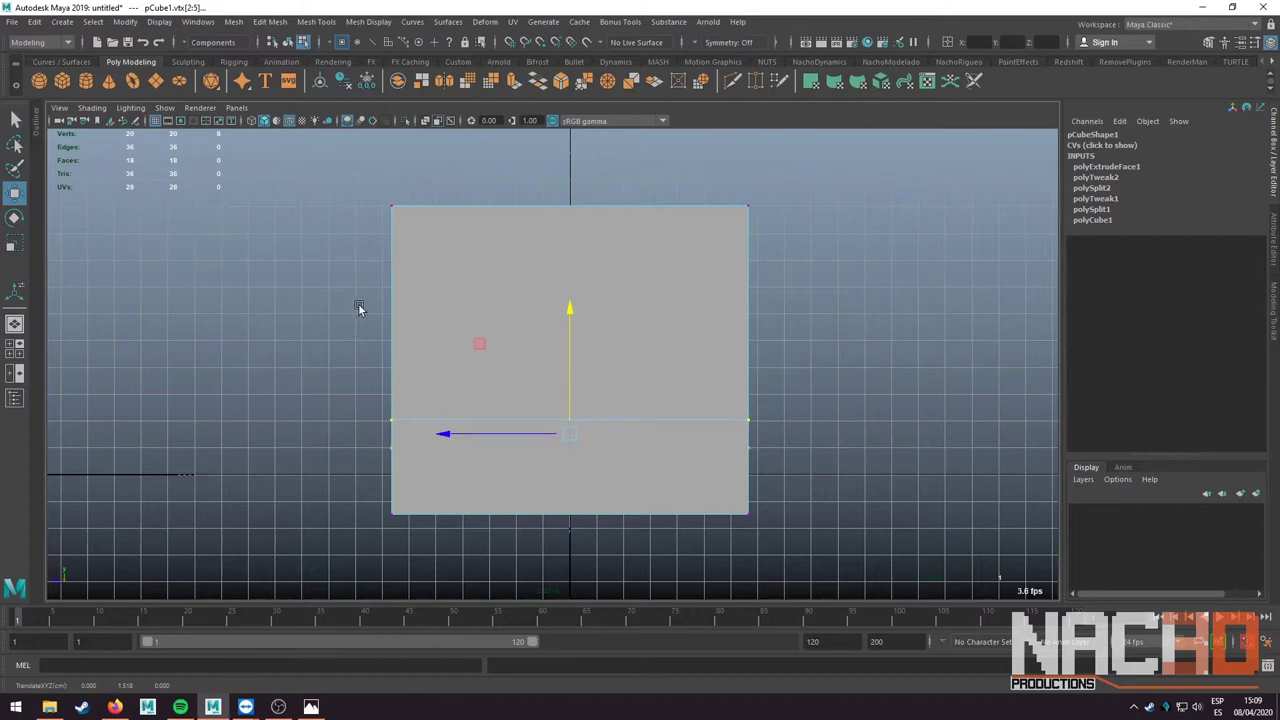
pyautogui.press('q')
pyautogui.press('space')
pyautogui.press('space')
pyautogui.moveTo(600, 350)
pyautogui.keyDown('alt'); pyautogui.mouseDown()
pyautogui.moveTo(696, 355)
pyautogui.moveTo(616, 347)
pyautogui.mouseUp(); pyautogui.keyUp('alt')
pyautogui.click(655, 346)
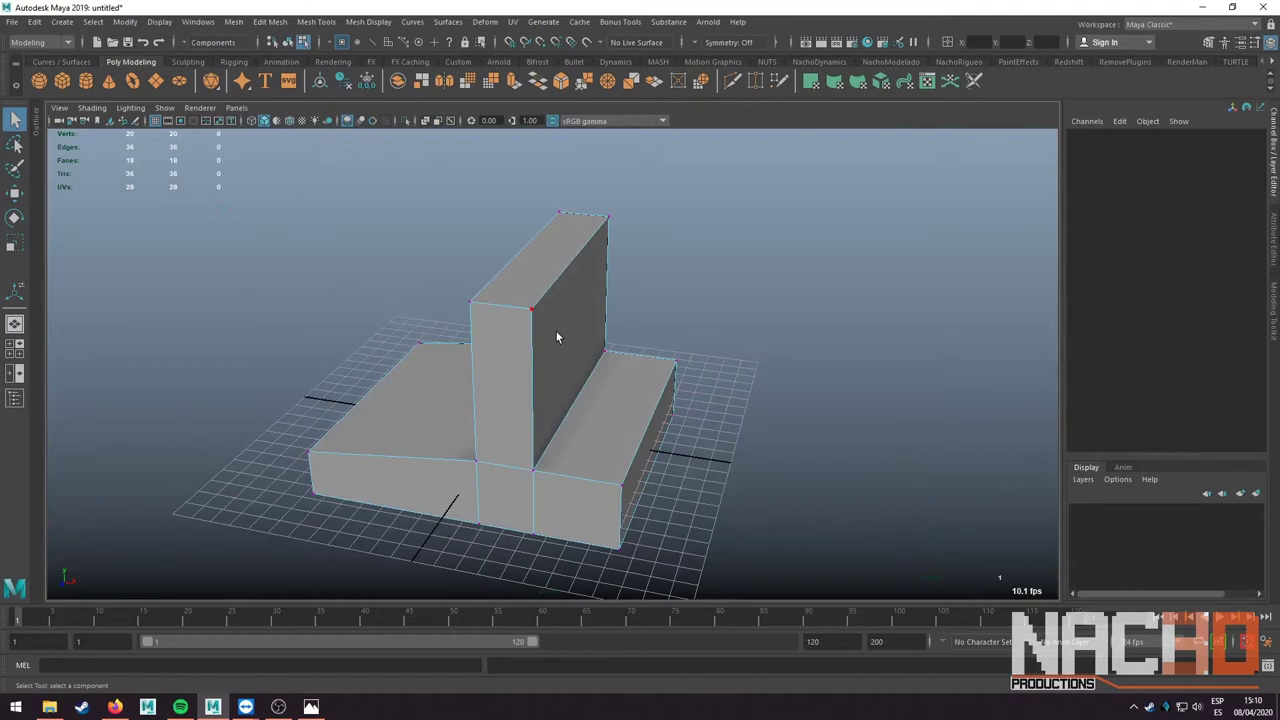
# - Orbit around the block and try a Multi-Cut point on its top-left corner
pyautogui.moveTo(557, 338); pyautogui.dragTo(667, 320, button='right')
pyautogui.moveTo(666, 318)
pyautogui.keyDown('alt'); pyautogui.mouseDown()
pyautogui.moveTo(591, 337)
pyautogui.moveTo(731, 349)
pyautogui.moveTo(553, 280)
pyautogui.mouseUp(); pyautogui.keyUp('alt')
pyautogui.click(316, 21)
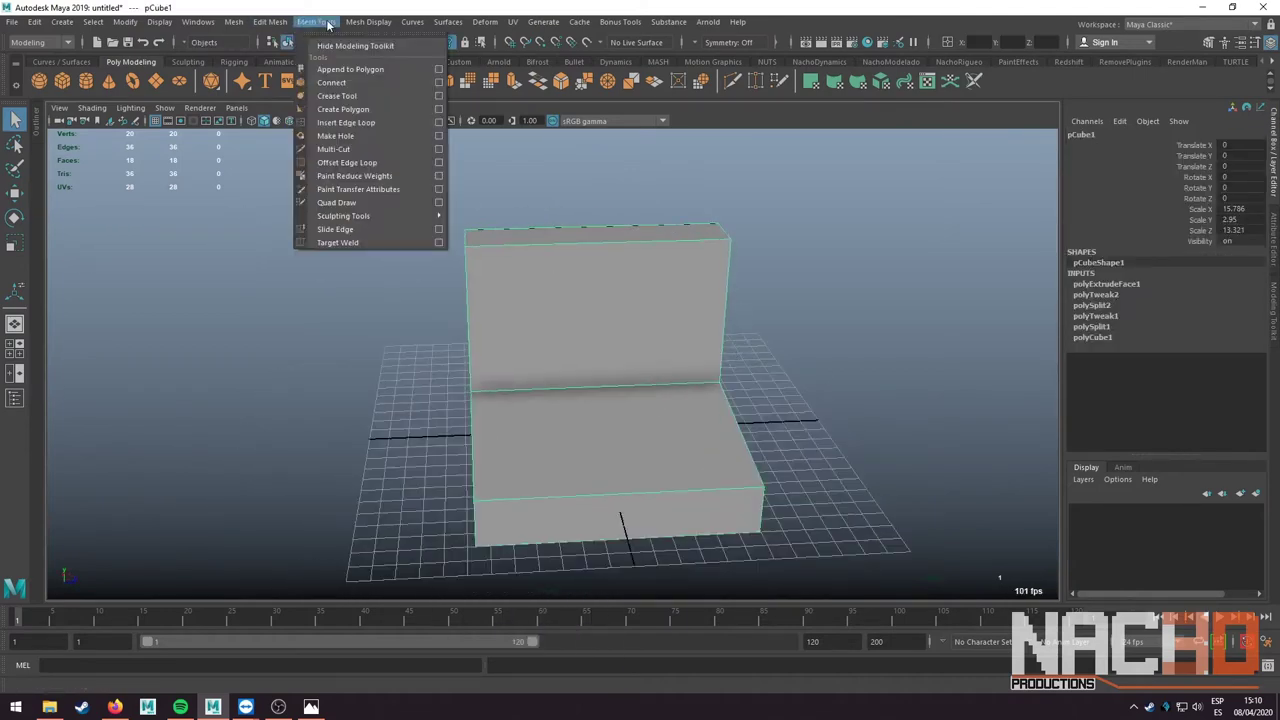
pyautogui.click(340, 146)
pyautogui.click(464, 238)
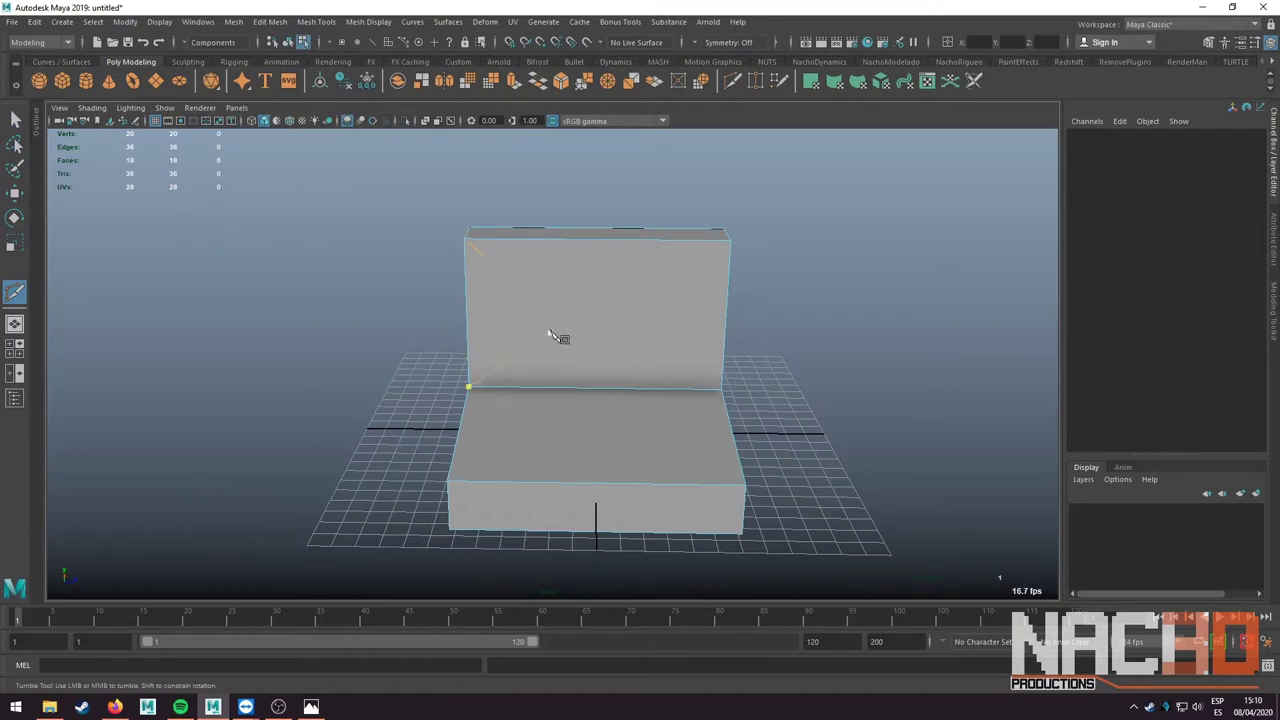
pyautogui.keyDown('alt'); pyautogui.moveTo(549, 333); pyautogui.dragTo(457, 329); pyautogui.keyUp('alt')
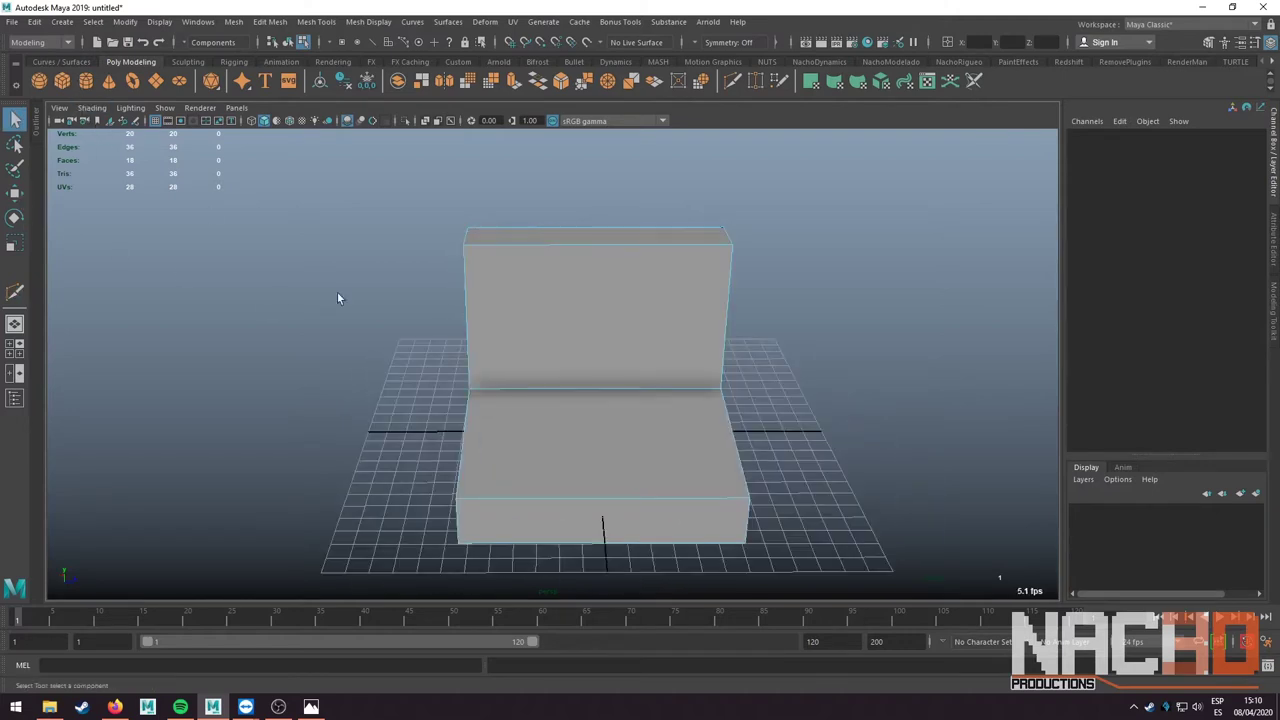
# - Add a second cube, lift it up and scale it uniformly to 10.394
pyautogui.keyDown('shift'); pyautogui.moveTo(337, 298); pyautogui.dragTo(380, 260, button='right'); pyautogui.keyUp('shift')
pyautogui.press('w')
pyautogui.moveTo(591, 400)
pyautogui.mouseDown()
pyautogui.moveTo(597, 370)
pyautogui.moveTo(723, 394)
pyautogui.moveTo(690, 388)
pyautogui.moveTo(749, 380)
pyautogui.moveTo(686, 400)
pyautogui.moveTo(591, 380)
pyautogui.moveTo(625, 345)
pyautogui.moveTo(582, 355)
pyautogui.mouseUp()
pyautogui.press('r')
# - Slide the second cube in front of the upright wall and select its front face
pyautogui.press('w')
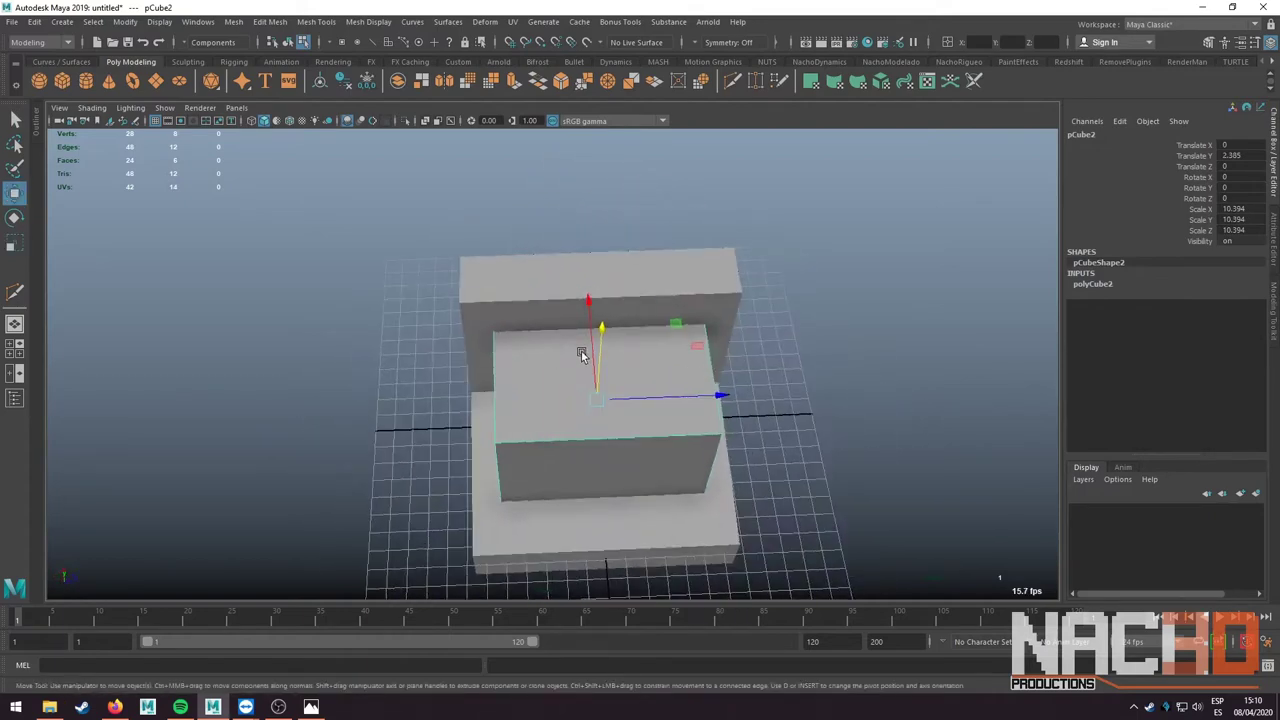
pyautogui.moveTo(677, 325)
pyautogui.mouseDown()
pyautogui.moveTo(651, 366)
pyautogui.moveTo(677, 360)
pyautogui.mouseUp()
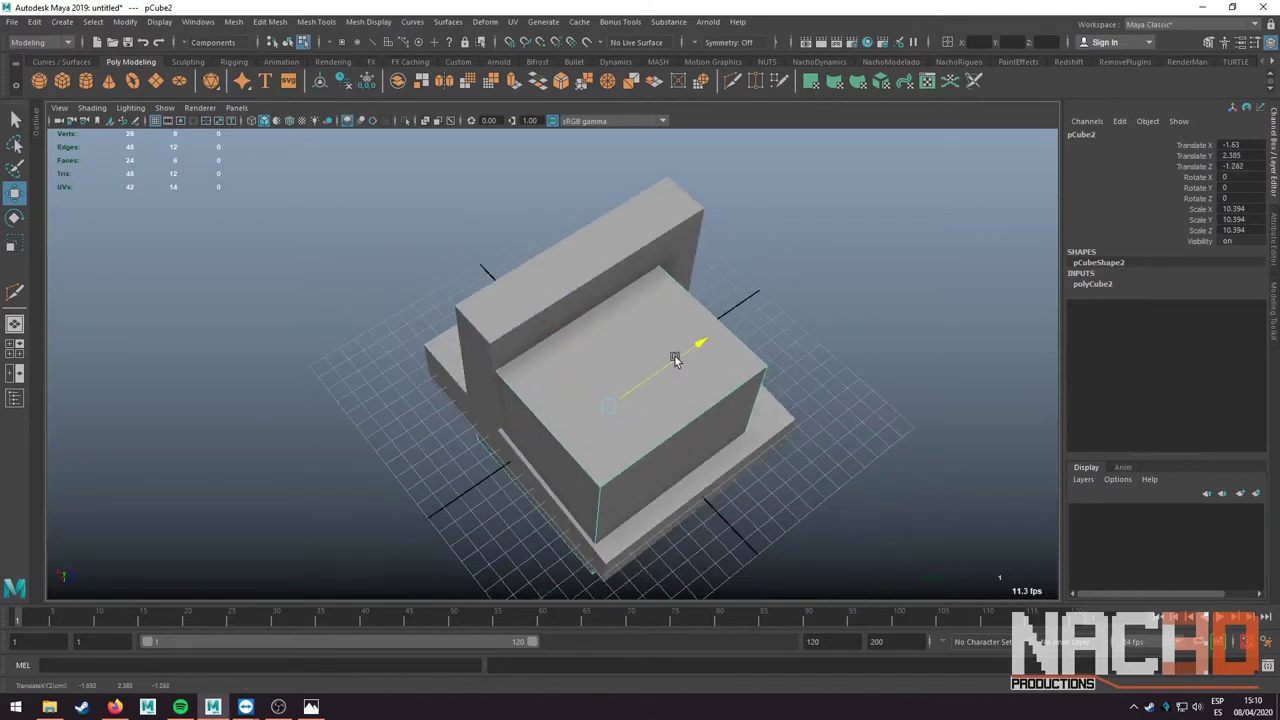
pyautogui.moveTo(612, 400)
pyautogui.keyDown('alt'); pyautogui.mouseDown()
pyautogui.moveTo(677, 320)
pyautogui.moveTo(633, 419)
pyautogui.mouseUp(); pyautogui.keyUp('alt')
pyautogui.press('q')
pyautogui.moveTo(633, 419); pyautogui.dragTo(628, 448, button='right')
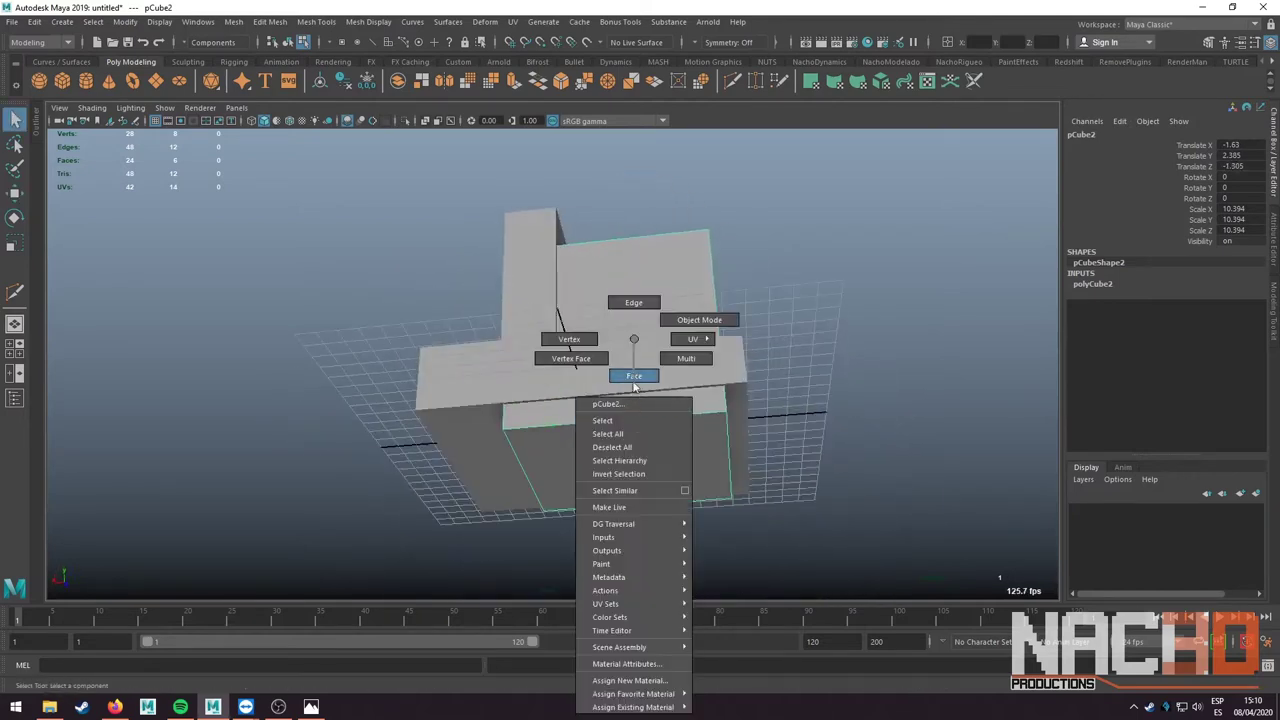
pyautogui.click(624, 454)
pyautogui.press('w')
# - Lower the cube's top front edge so its top slopes like a ramp
pyautogui.moveTo(628, 397)
pyautogui.keyDown('alt'); pyautogui.mouseDown()
pyautogui.moveTo(621, 338)
pyautogui.moveTo(608, 386)
pyautogui.mouseUp(); pyautogui.keyUp('alt')
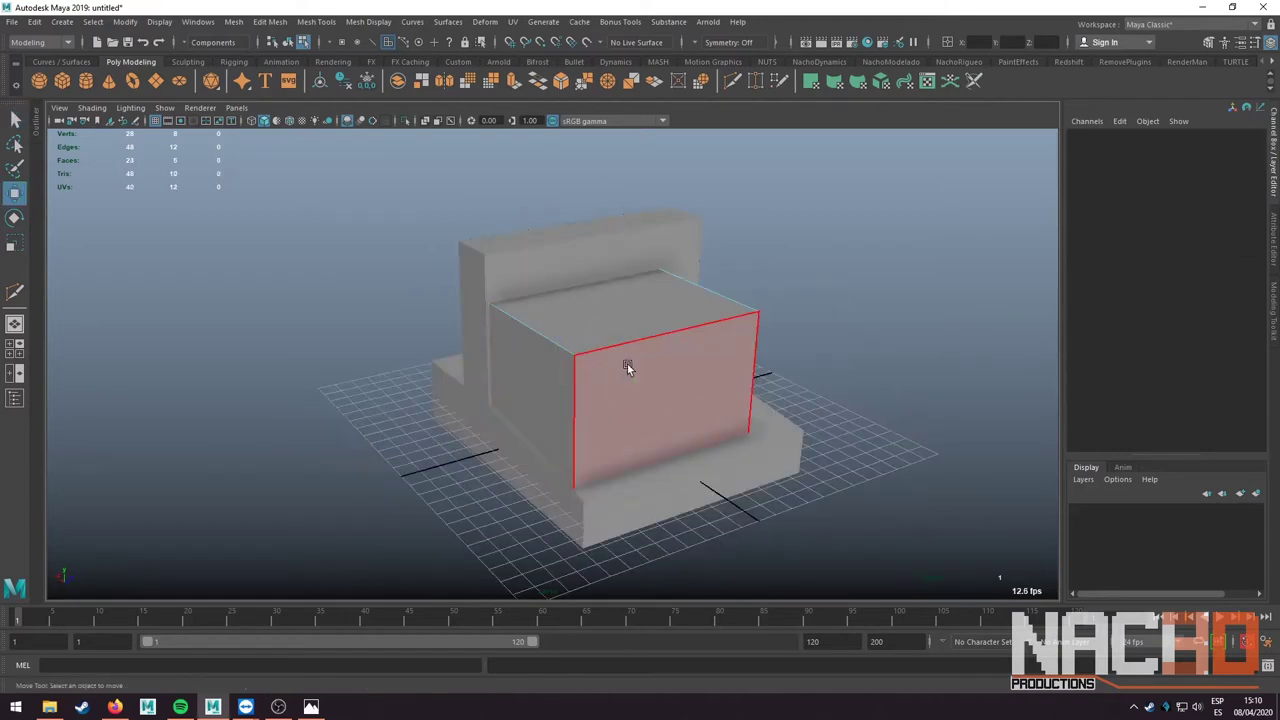
pyautogui.moveTo(600, 335)
pyautogui.keyDown('alt'); pyautogui.mouseDown()
pyautogui.moveTo(574, 420)
pyautogui.moveTo(706, 375)
pyautogui.mouseUp(); pyautogui.keyUp('alt')
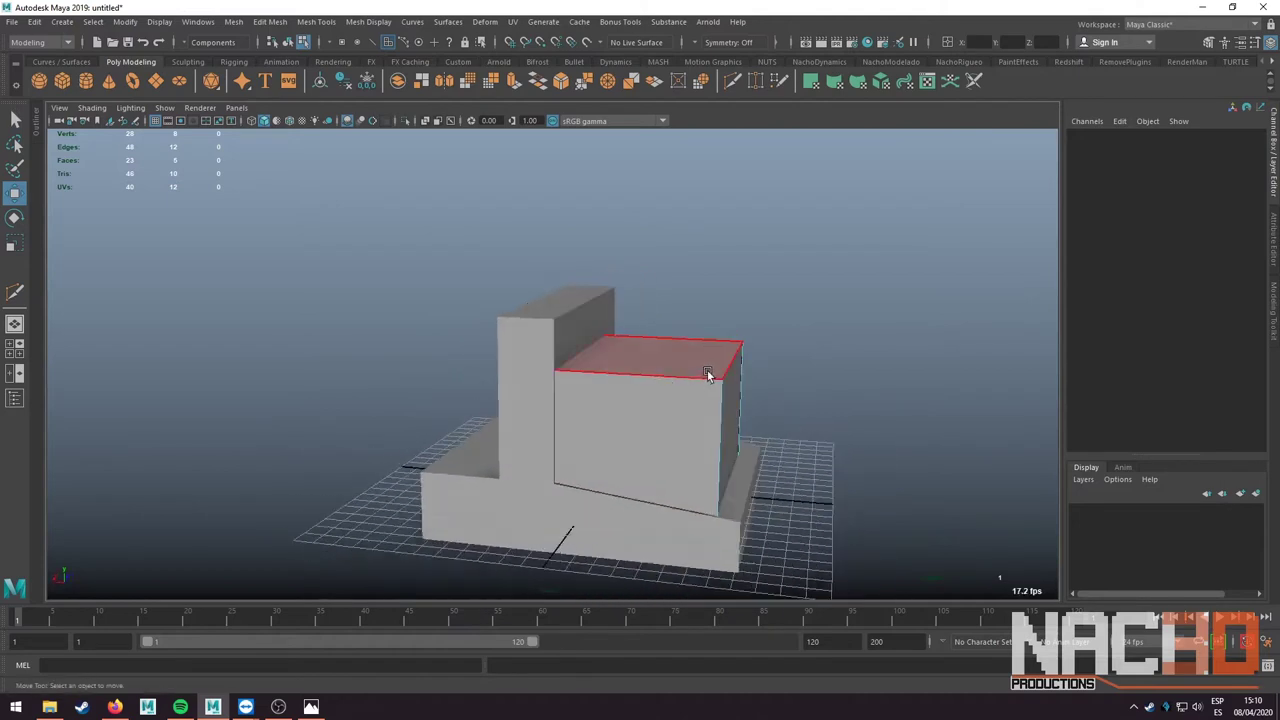
pyautogui.click(740, 343)
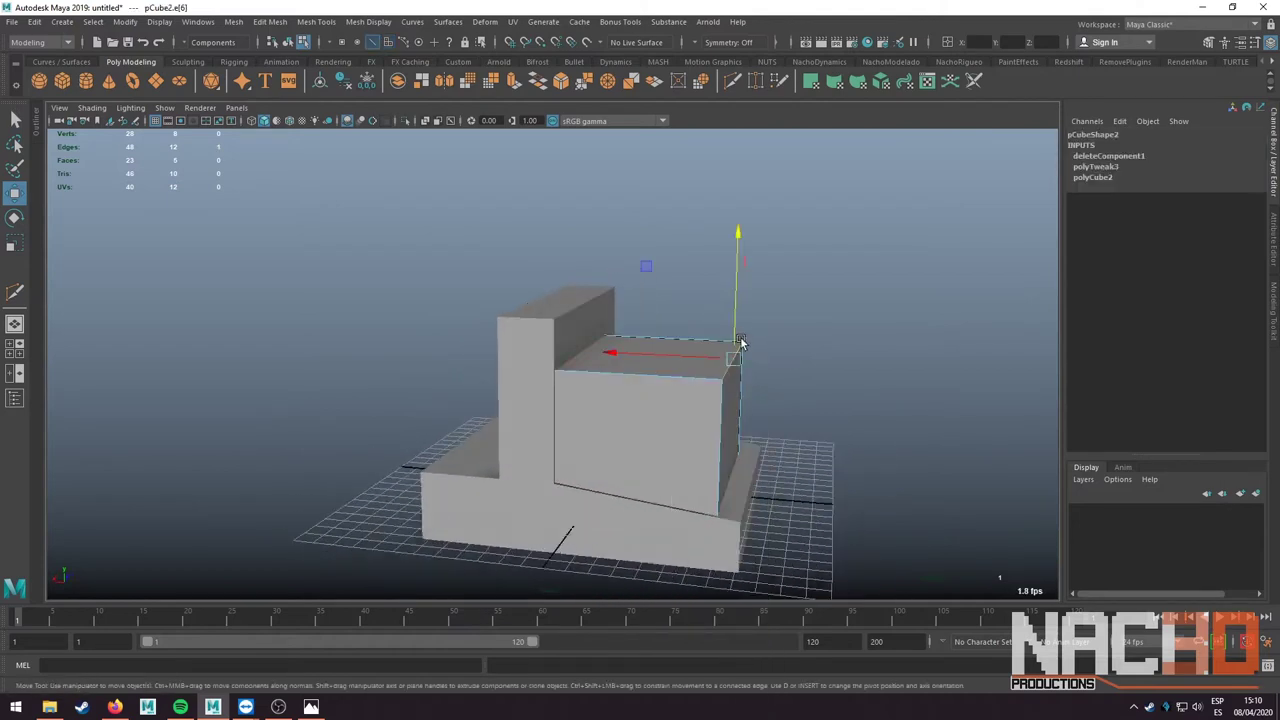
pyautogui.moveTo(735, 299)
pyautogui.mouseDown()
pyautogui.moveTo(726, 395)
pyautogui.moveTo(555, 398)
pyautogui.mouseUp()
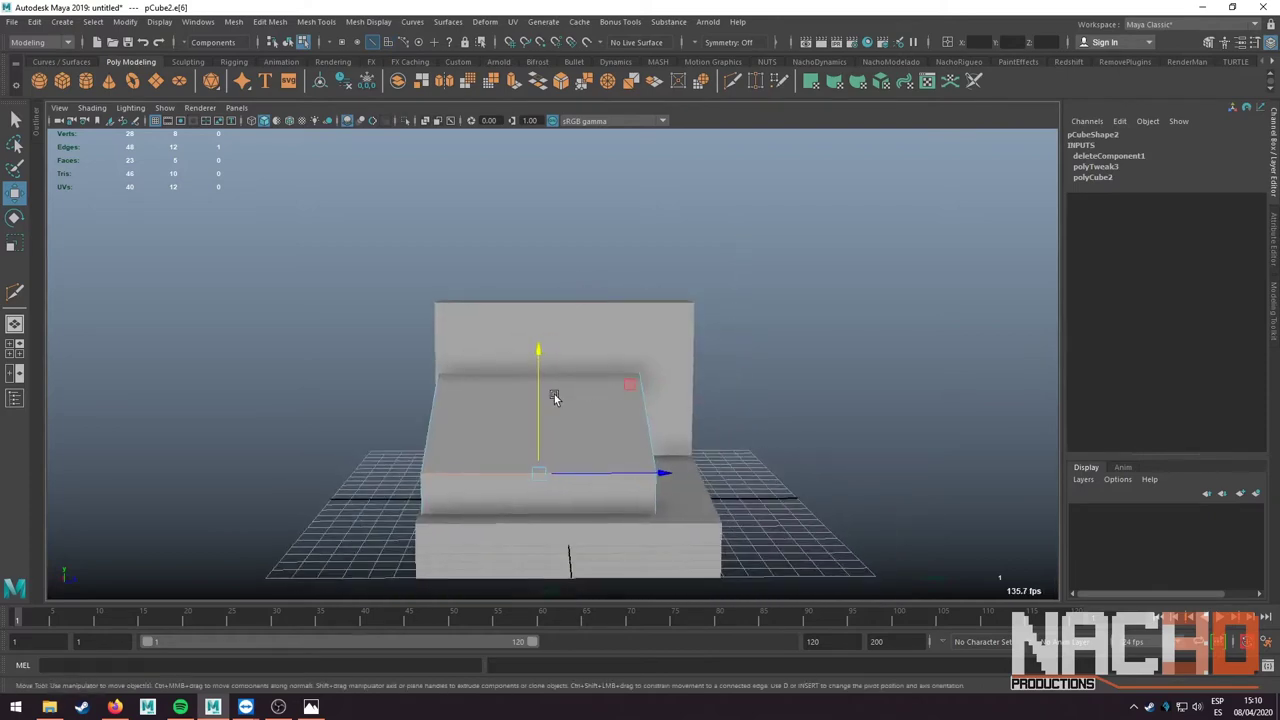
pyautogui.keyDown('alt'); pyautogui.moveTo(457, 391); pyautogui.dragTo(600, 400); pyautogui.keyUp('alt')
# - Slice across the side of the sloped box with Multi-Cut
pyautogui.press('q')
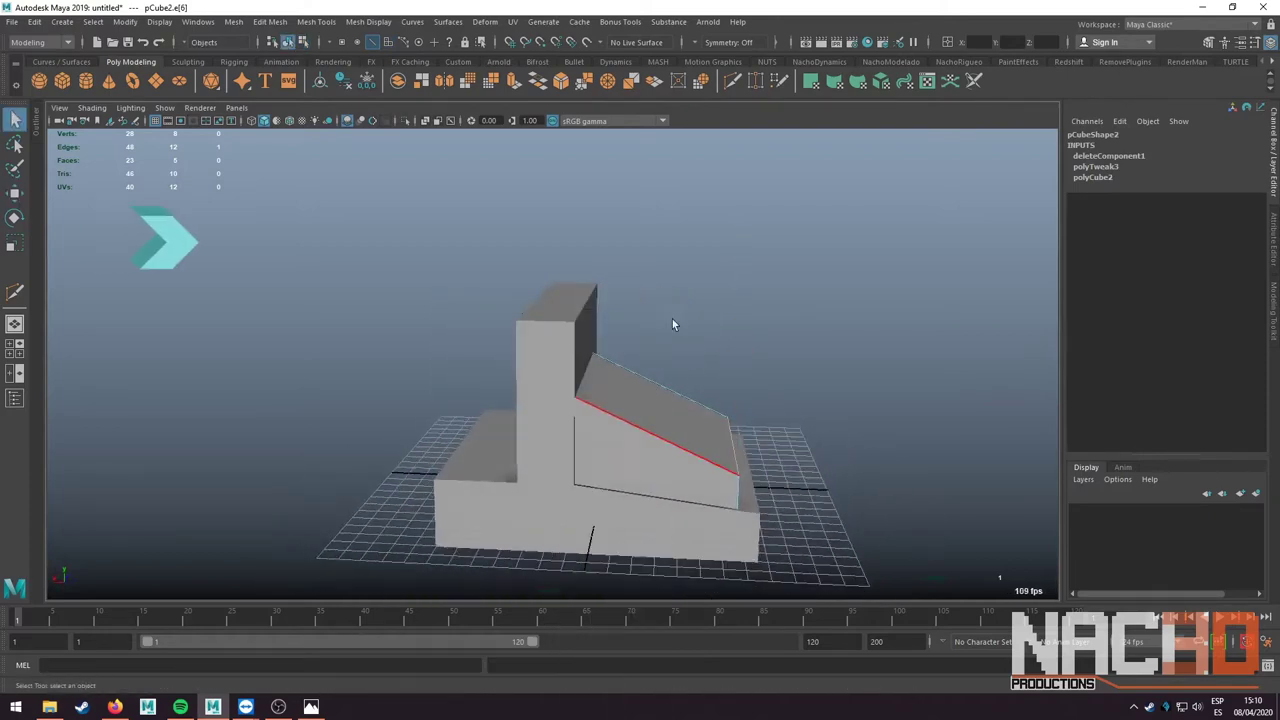
pyautogui.press('F8')
pyautogui.keyDown('shift'); pyautogui.rightClick(601, 393); pyautogui.keyUp('shift')
pyautogui.click(545, 362)
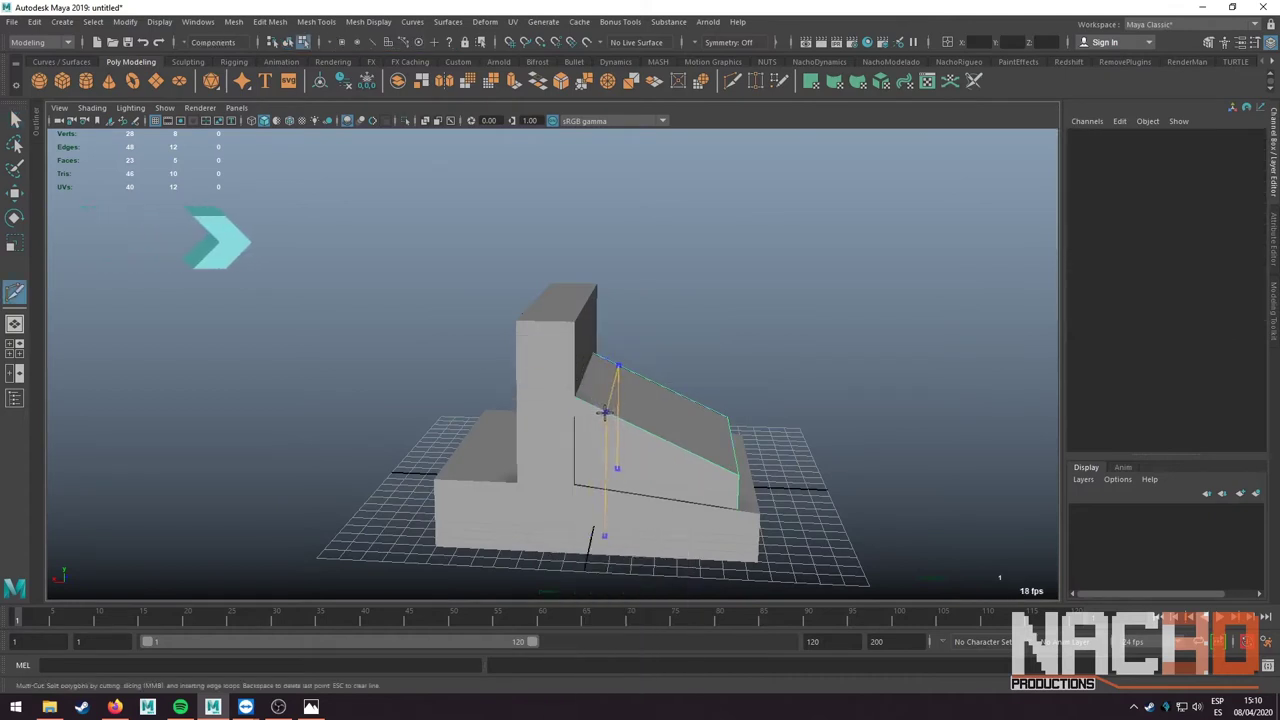
pyautogui.press('Return')
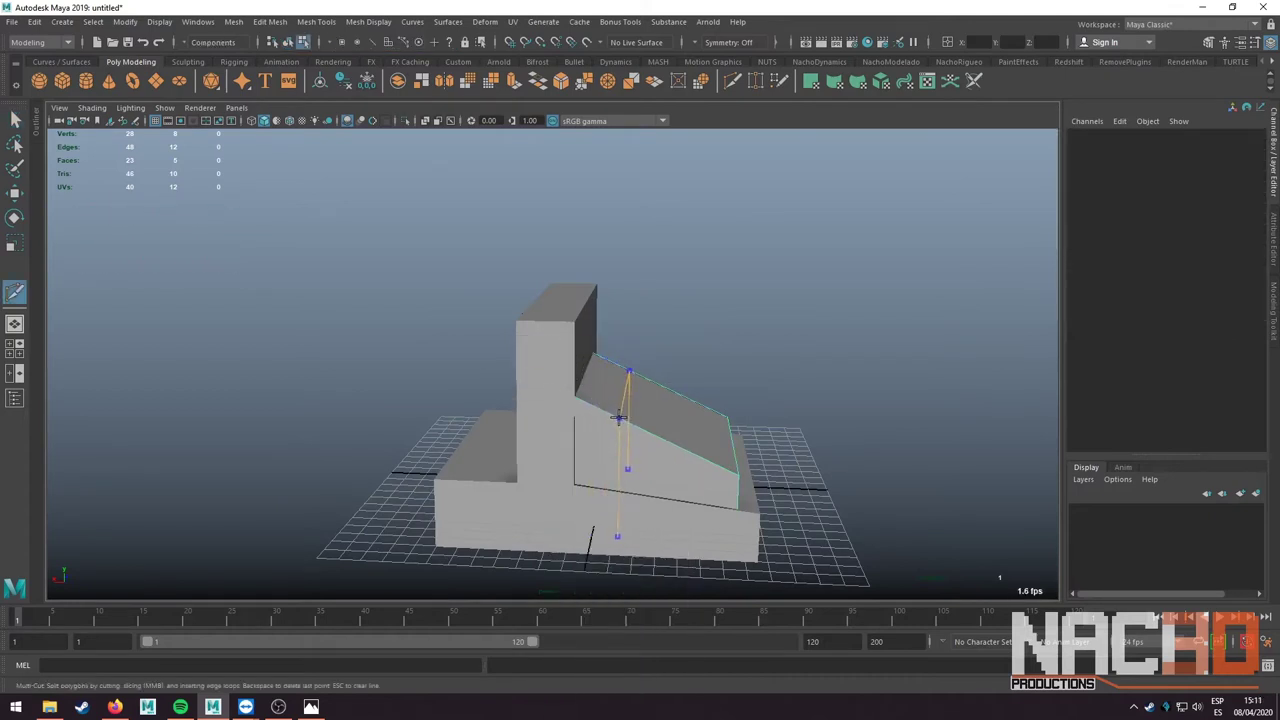
# - Delete the stray edge left on the sloped box
pyautogui.moveTo(600, 366); pyautogui.dragTo(600, 388, button='right')
pyautogui.click(600, 388)
pyautogui.moveTo(600, 388)
pyautogui.keyDown('alt'); pyautogui.mouseDown()
pyautogui.moveTo(581, 411)
pyautogui.moveTo(600, 400)
pyautogui.moveTo(600, 380)
pyautogui.mouseUp(); pyautogui.keyUp('alt')
pyautogui.click(625, 390)
pyautogui.press('Delete')
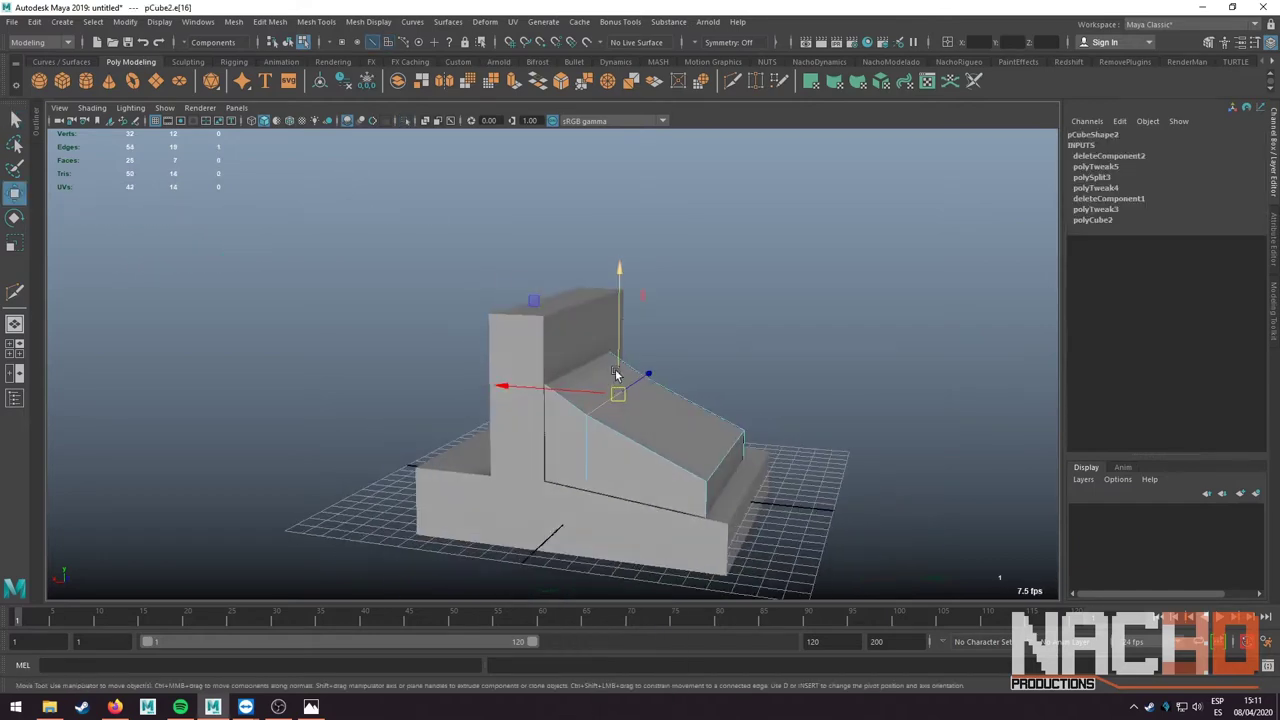
# - Cut a new edge loop across the box's sloped top
pyautogui.press('q')
pyautogui.moveTo(586, 364); pyautogui.dragTo(586, 376, button='right')
pyautogui.click(557, 398)
pyautogui.moveTo(586, 376)
pyautogui.keyDown('alt'); pyautogui.mouseDown()
pyautogui.moveTo(557, 398)
pyautogui.moveTo(531, 356)
pyautogui.mouseUp(); pyautogui.keyUp('alt')
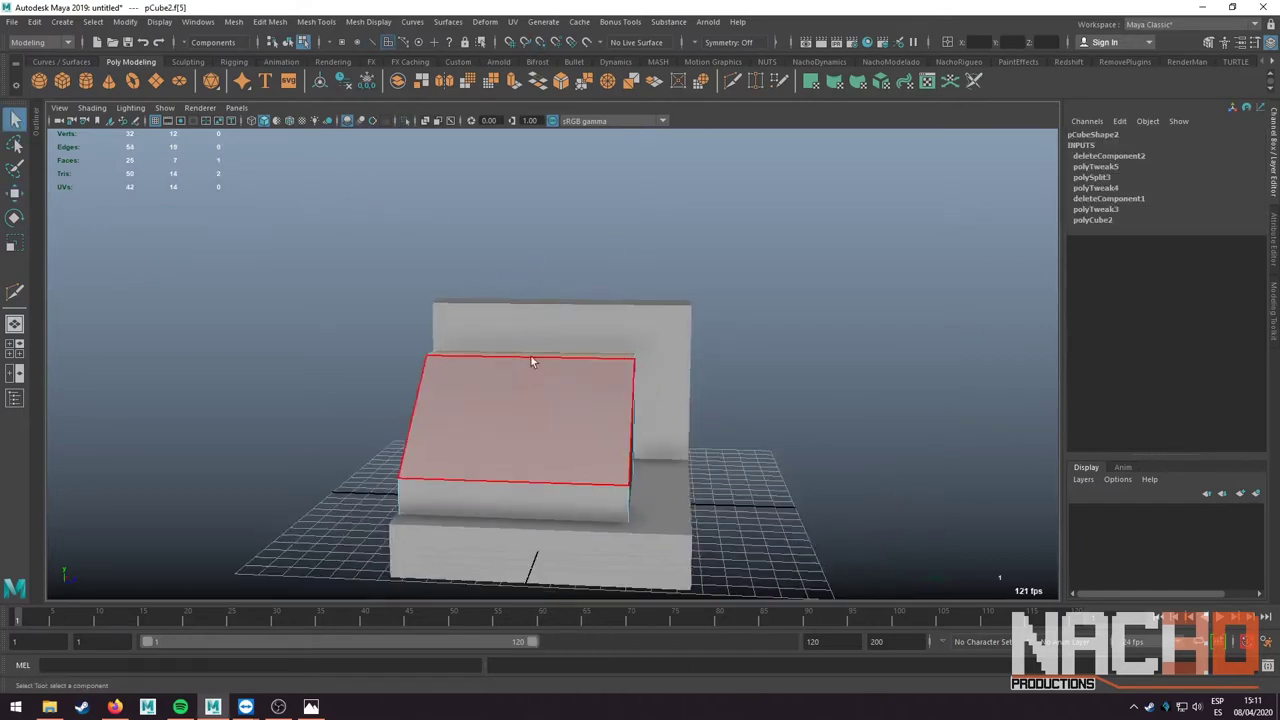
pyautogui.press('w')
pyautogui.press('q')
pyautogui.hotkey('ctrl', 'shift', 'x')
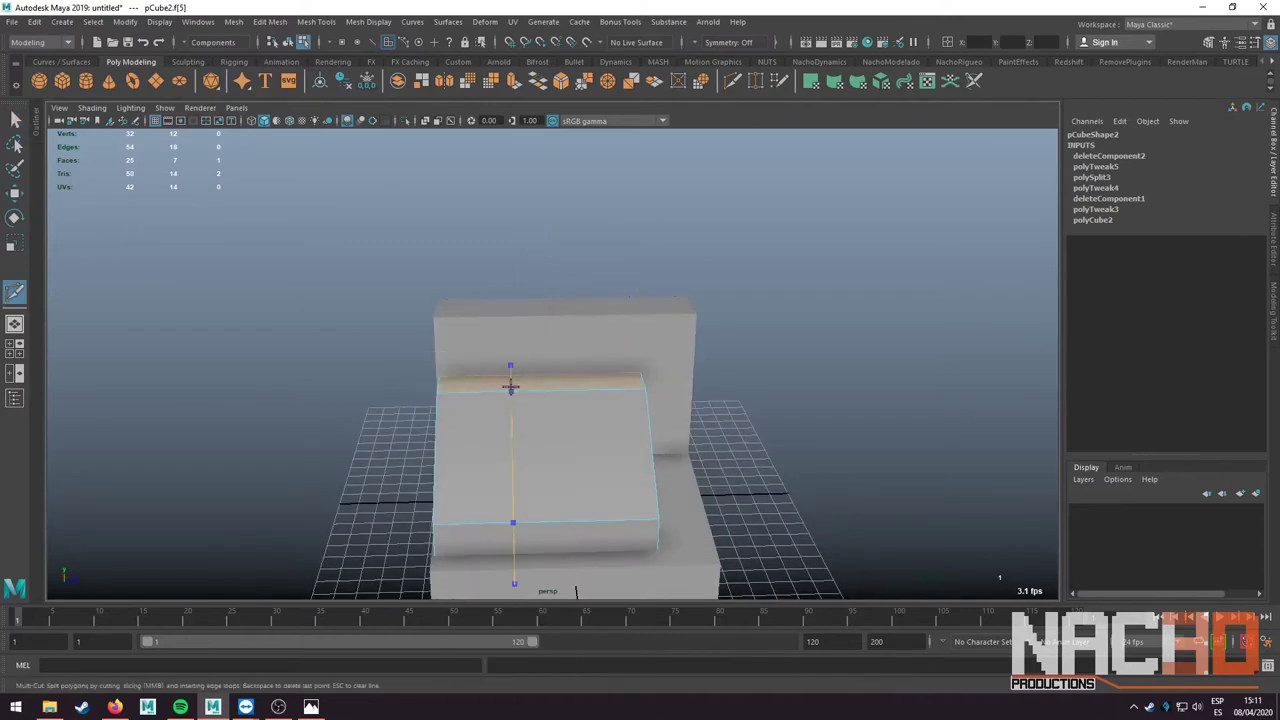
pyautogui.keyDown('ctrl'); pyautogui.click(508, 380); pyautogui.keyUp('ctrl')
pyautogui.press('q')
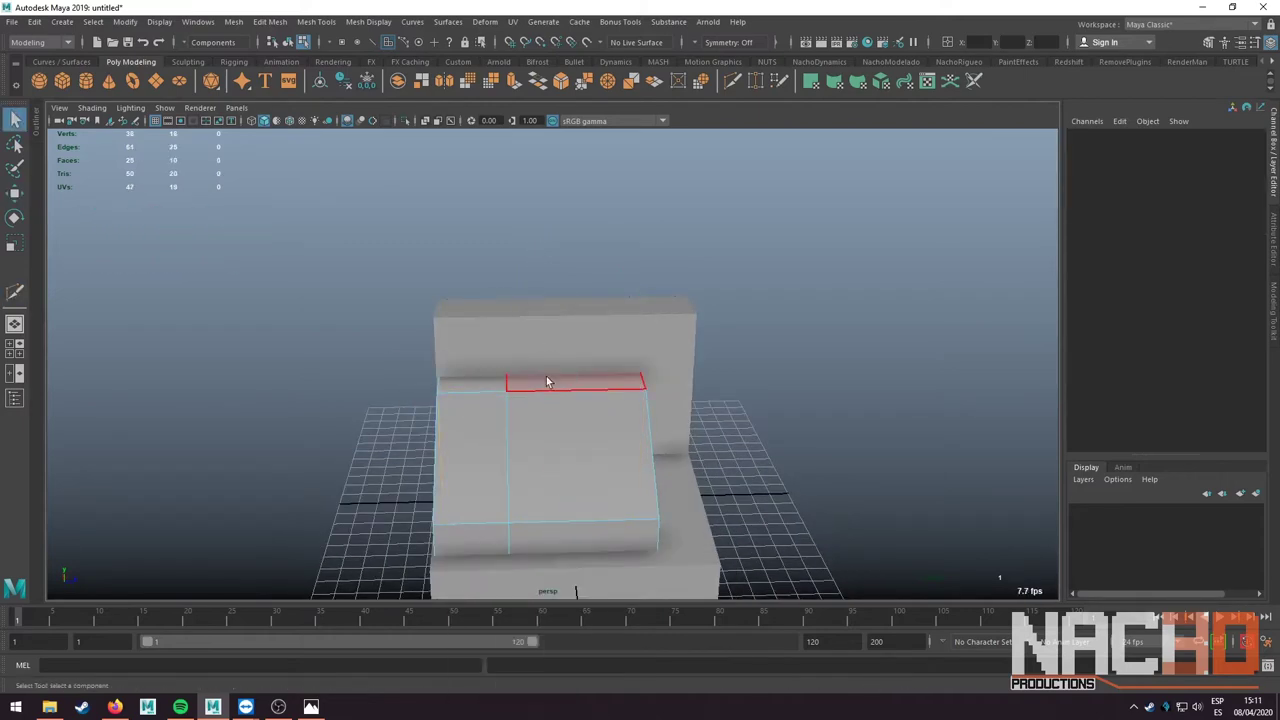
# - Extrude the upper top strip out 3.078 into a raised block
pyautogui.click(560, 381)
pyautogui.hotkey('ctrl', 'e')
pyautogui.moveTo(575, 292)
pyautogui.mouseDown()
pyautogui.moveTo(572, 265)
pyautogui.moveTo(598, 267)
pyautogui.moveTo(580, 329)
pyautogui.moveTo(519, 364)
pyautogui.moveTo(523, 346)
pyautogui.mouseUp()
pyautogui.press('q')
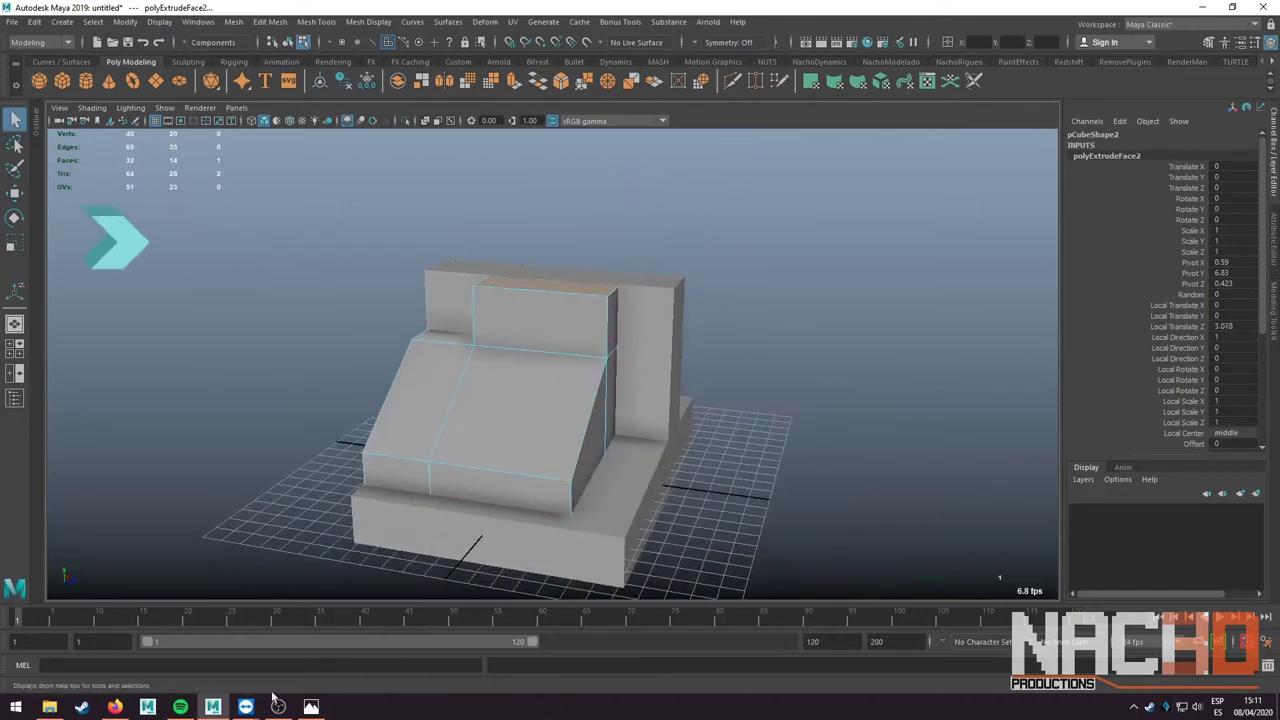
# - Select and adjust corner edges of the box, checking them in wireframe view
pyautogui.keyDown('alt'); pyautogui.moveTo(750, 471); pyautogui.dragTo(735, 468); pyautogui.keyUp('alt')
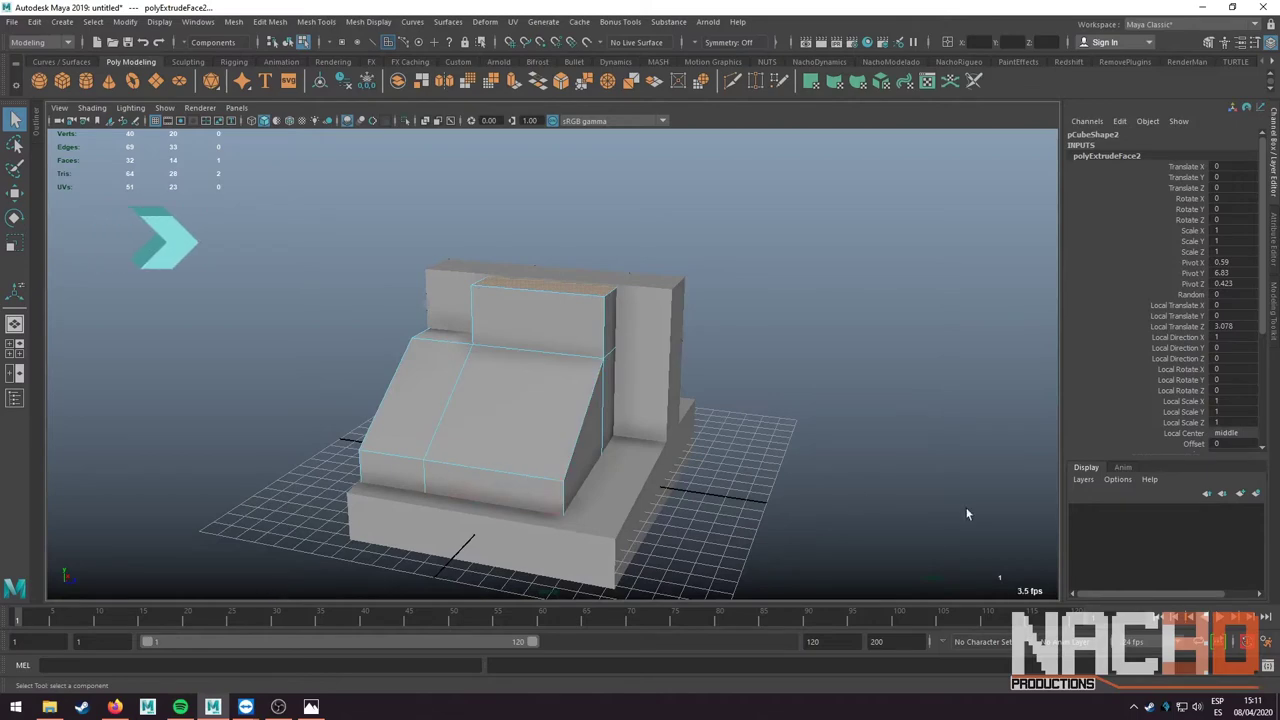
pyautogui.click(810, 493)
pyautogui.moveTo(541, 428)
pyautogui.keyDown('alt'); pyautogui.mouseDown()
pyautogui.moveTo(571, 428)
pyautogui.moveTo(529, 407)
pyautogui.mouseUp(); pyautogui.keyUp('alt')
pyautogui.moveTo(490, 340); pyautogui.dragTo(486, 300, button='right')
pyautogui.click(505, 541)
pyautogui.press('w')
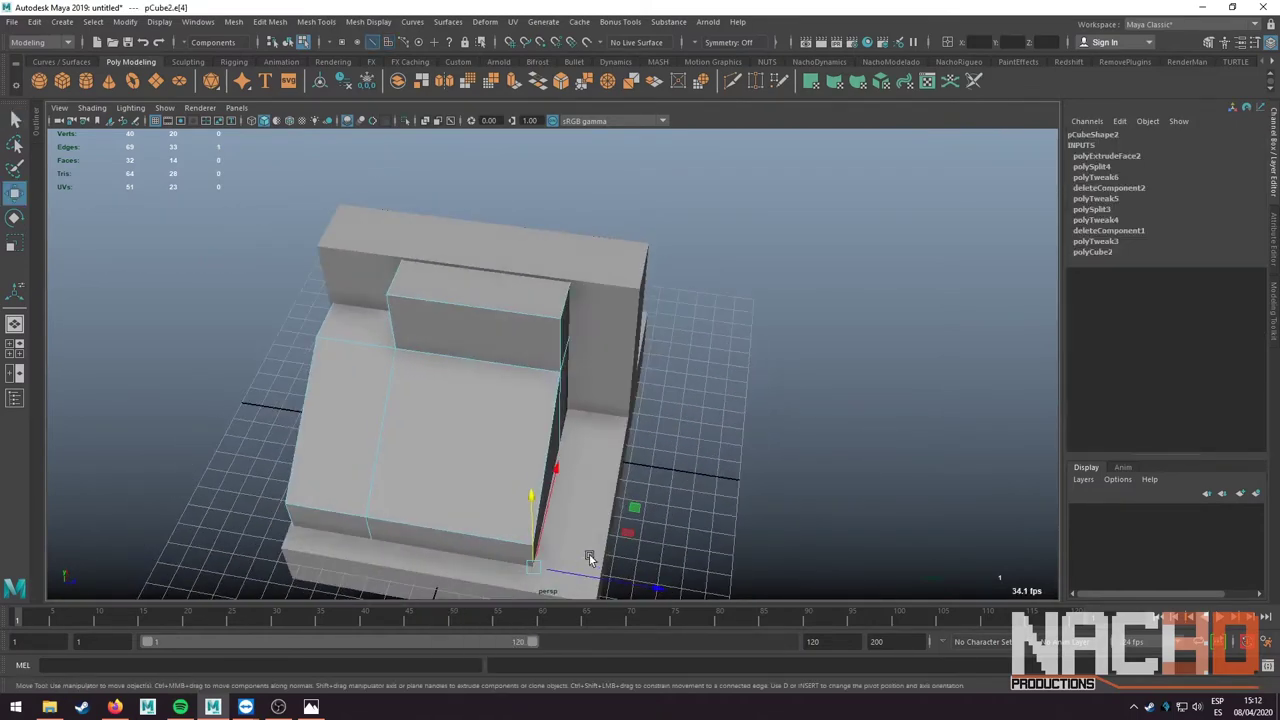
pyautogui.moveTo(505, 541)
pyautogui.keyDown('alt'); pyautogui.mouseDown()
pyautogui.moveTo(613, 565)
pyautogui.moveTo(551, 486)
pyautogui.mouseUp(); pyautogui.keyUp('alt')
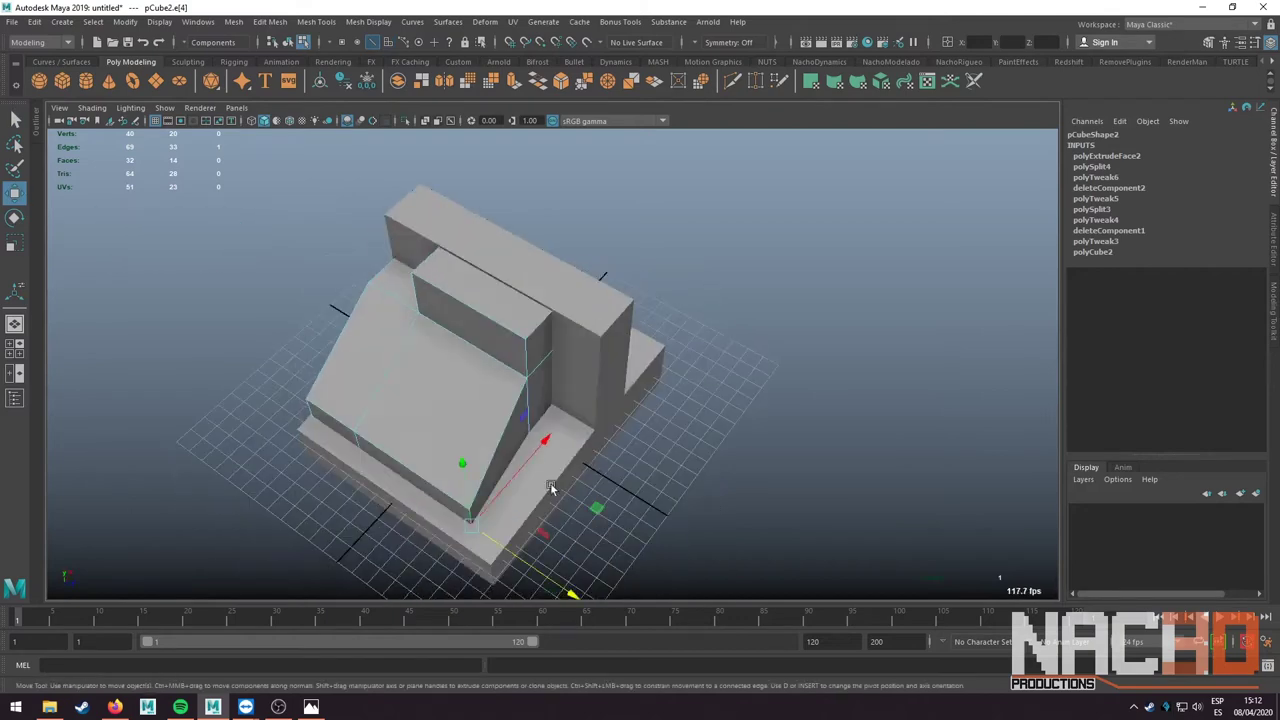
pyautogui.press('q')
pyautogui.click(533, 410)
pyautogui.moveTo(533, 410)
pyautogui.keyDown('alt'); pyautogui.mouseDown()
pyautogui.moveTo(561, 437)
pyautogui.moveTo(546, 441)
pyautogui.moveTo(566, 286)
pyautogui.moveTo(567, 388)
pyautogui.moveTo(597, 500)
pyautogui.mouseUp(); pyautogui.keyUp('alt')
pyautogui.press('4')
pyautogui.click(544, 440)
# - Select an edge on the slanted face of the upper block and reposition it
pyautogui.press('w')
pyautogui.press('q')
pyautogui.press('5')
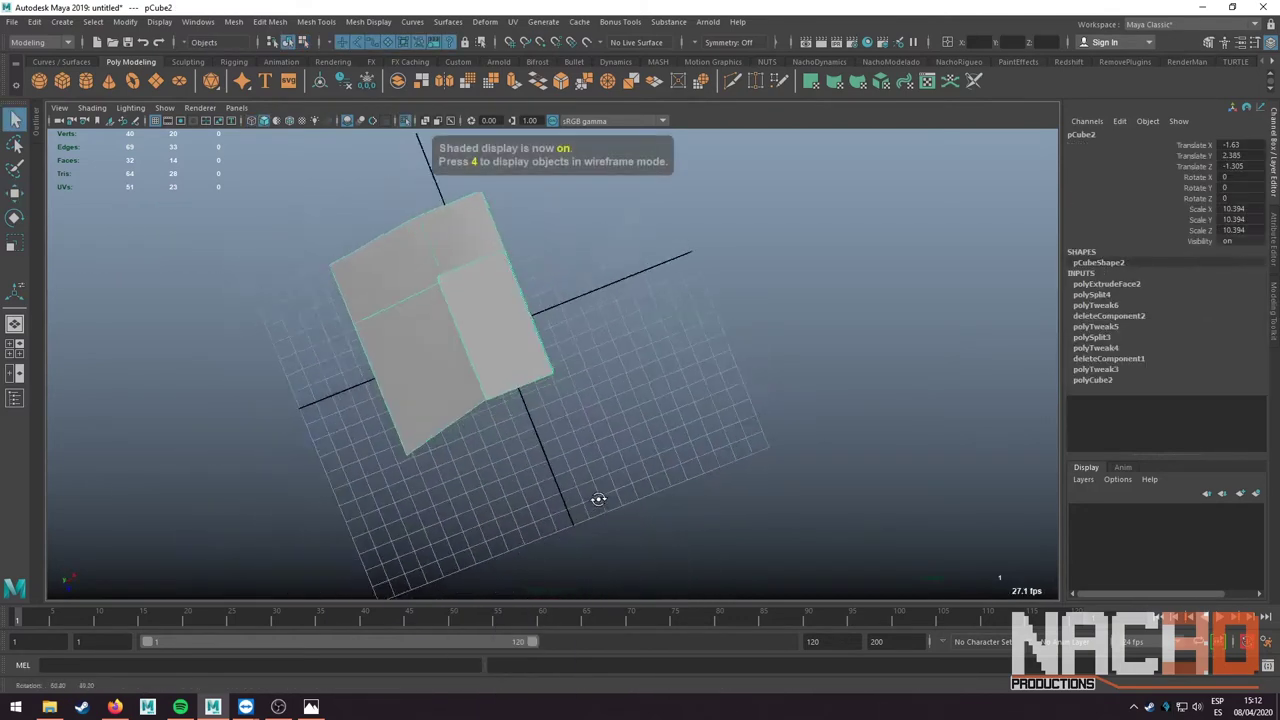
pyautogui.moveTo(496, 338); pyautogui.dragTo(486, 320, button='right')
pyautogui.moveTo(486, 320)
pyautogui.keyDown('alt'); pyautogui.mouseDown()
pyautogui.moveTo(486, 366)
pyautogui.moveTo(630, 443)
pyautogui.moveTo(395, 282)
pyautogui.moveTo(586, 441)
pyautogui.moveTo(607, 433)
pyautogui.mouseUp(); pyautogui.keyUp('alt')
pyautogui.click(405, 290)
pyautogui.click(316, 21)
pyautogui.click(343, 305)
pyautogui.press('w')
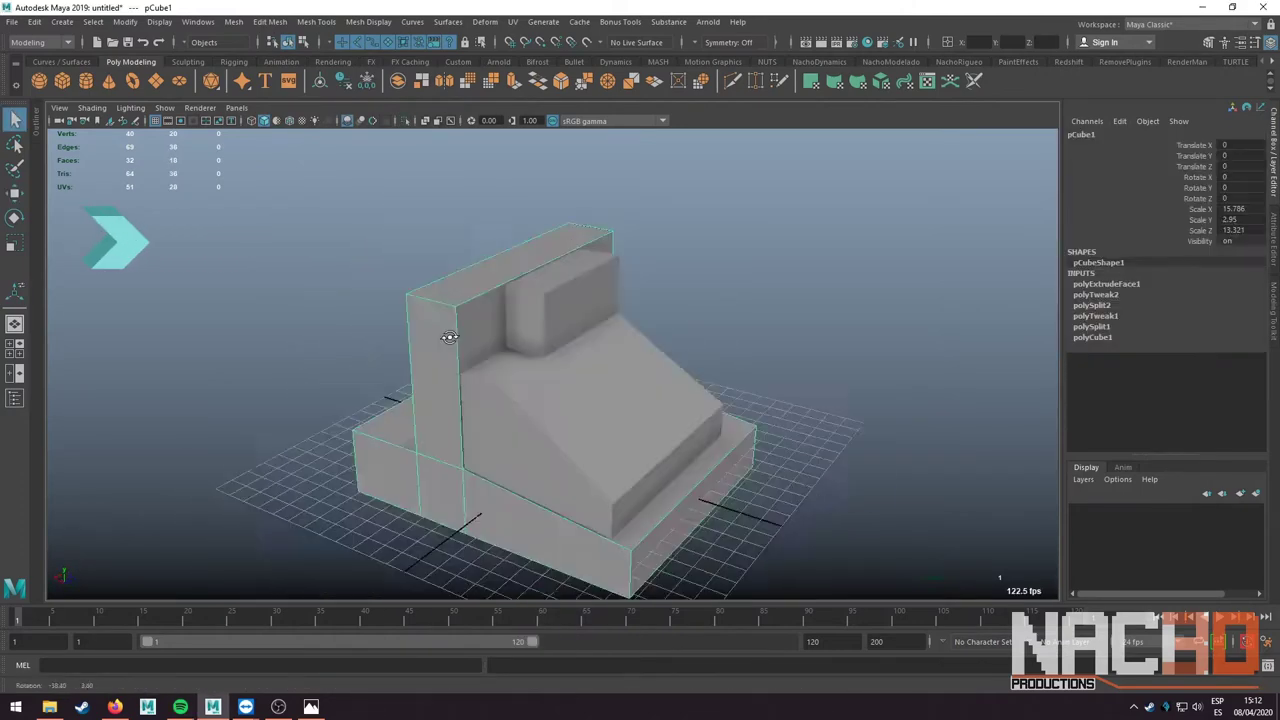
# - Orbit and pan to a flat front view of the upright wall
pyautogui.keyDown('alt'); pyautogui.moveTo(466, 390); pyautogui.dragTo(534, 344); pyautogui.keyUp('alt')
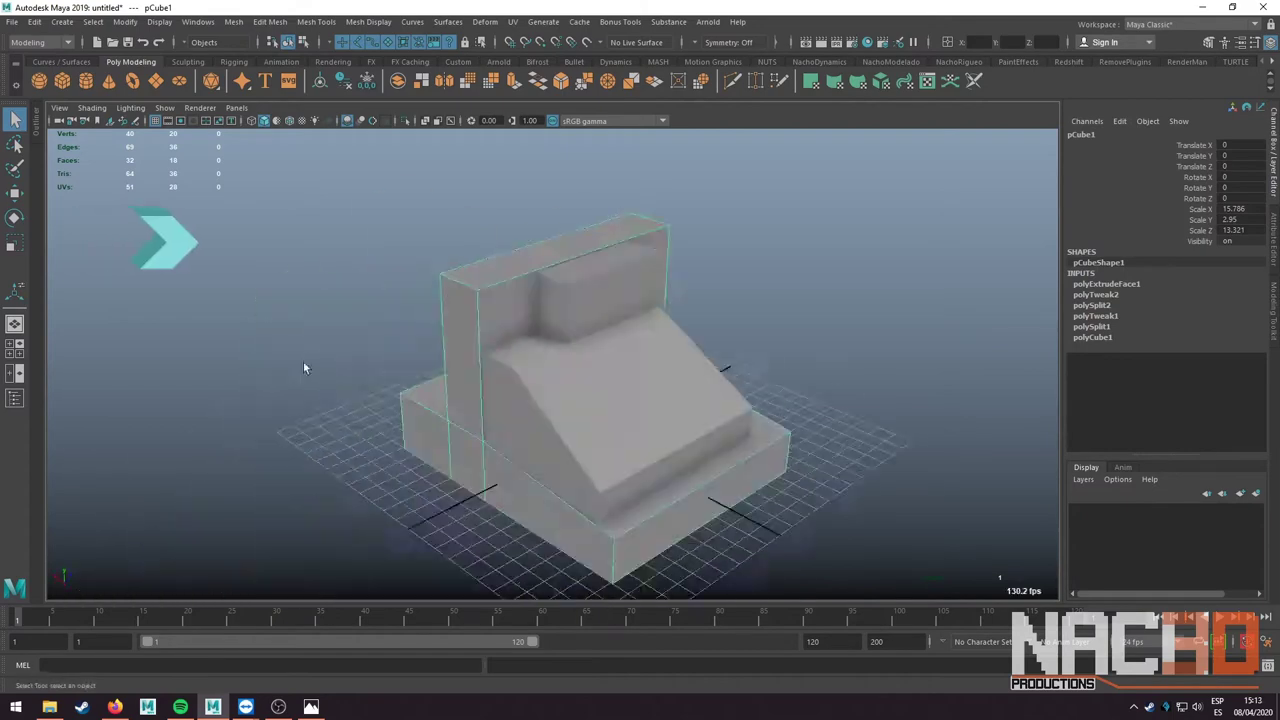
pyautogui.keyDown('shift'); pyautogui.moveTo(546, 317); pyautogui.dragTo(492, 323, button='right'); pyautogui.keyUp('shift')
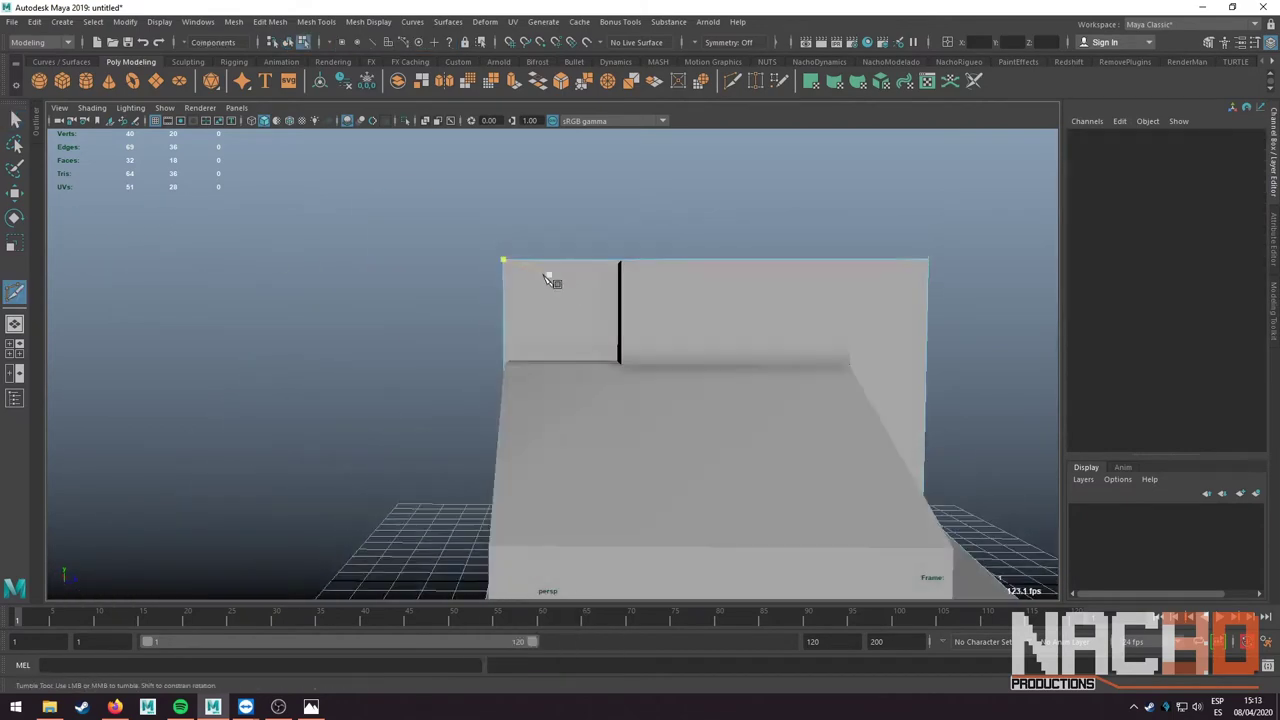
pyautogui.keyDown('alt'); pyautogui.moveTo(596, 290); pyautogui.dragTo(519, 251); pyautogui.keyUp('alt')
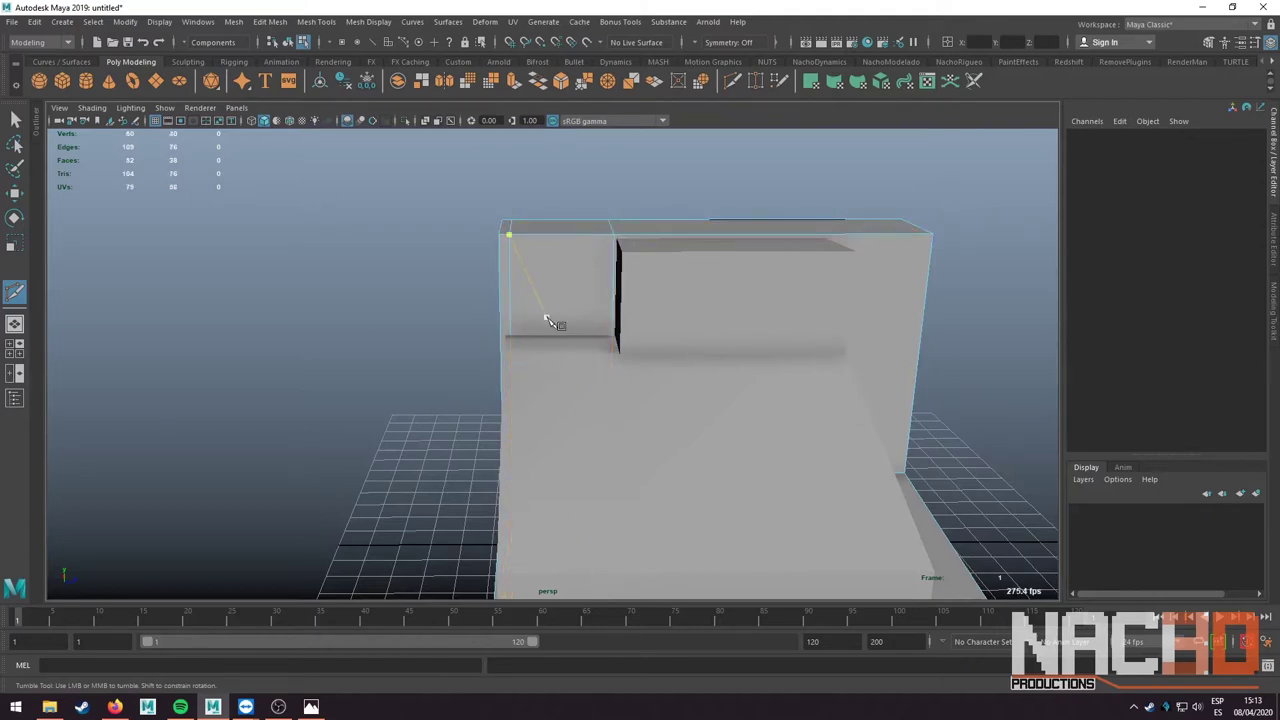
pyautogui.moveTo(550, 322)
pyautogui.keyDown('alt'); pyautogui.mouseDown()
pyautogui.moveTo(640, 309)
pyautogui.moveTo(657, 323)
pyautogui.moveTo(557, 320)
pyautogui.mouseUp(); pyautogui.keyUp('alt')
pyautogui.scroll(3, 519, 329)
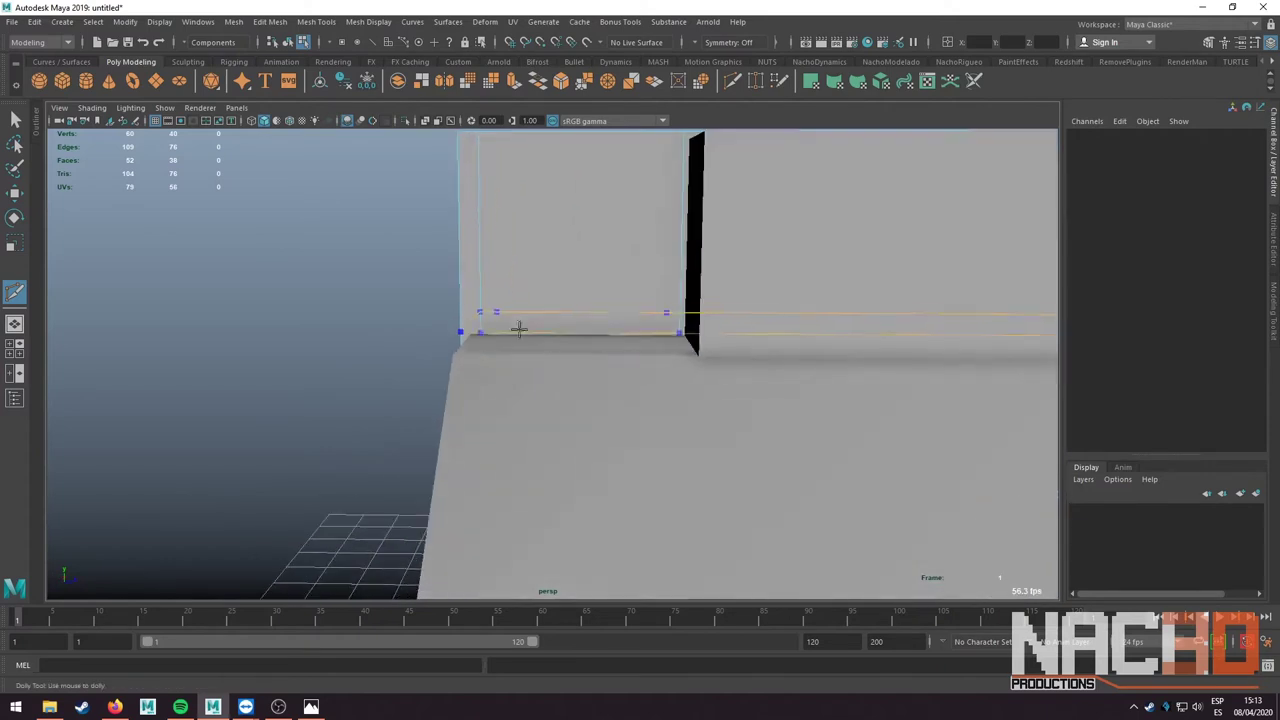
pyautogui.scroll(-3, 512, 300)
pyautogui.keyDown('alt'); pyautogui.moveTo(510, 245); pyautogui.dragTo(510, 265, button='middle'); pyautogui.keyUp('alt')
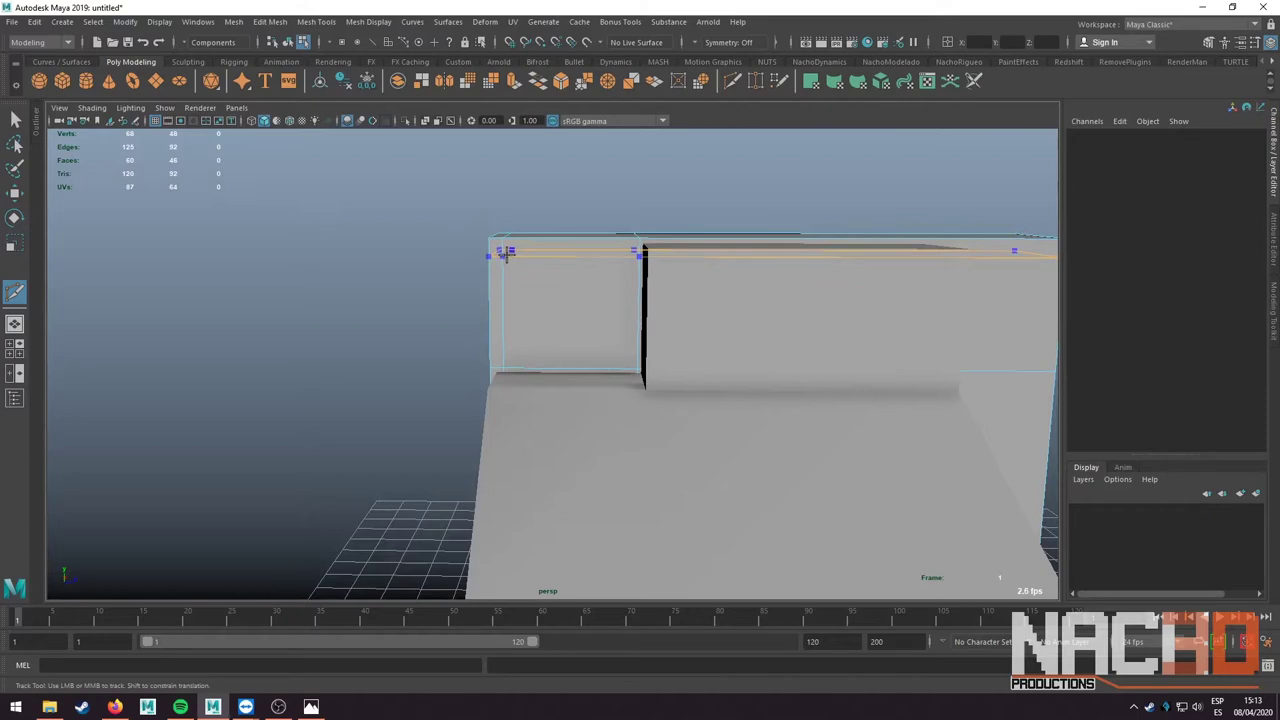
pyautogui.moveTo(505, 258)
pyautogui.keyDown('alt'); pyautogui.mouseDown()
pyautogui.moveTo(357, 306)
pyautogui.moveTo(414, 286)
pyautogui.moveTo(586, 314)
pyautogui.moveTo(648, 293)
pyautogui.moveTo(618, 326)
pyautogui.mouseUp(); pyautogui.keyUp('alt')
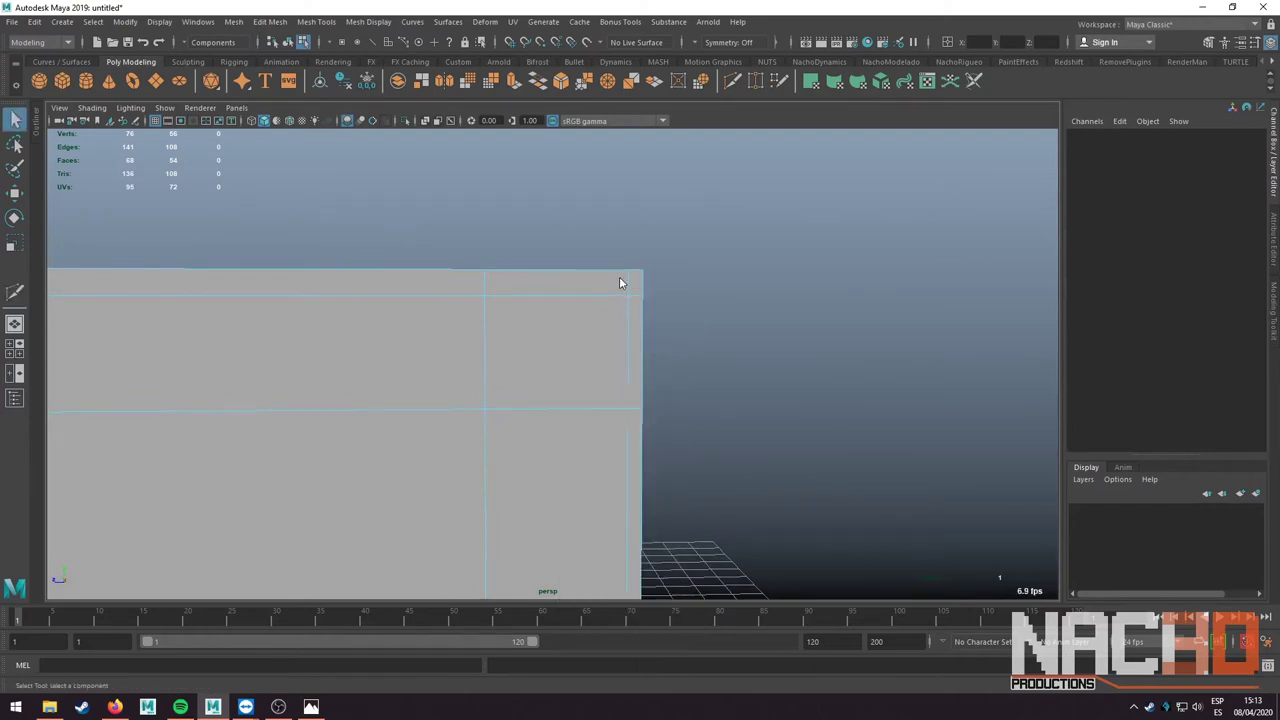
# - Select the wall's right edge loop and adjust its position
pyautogui.doubleClick(622, 323)
pyautogui.moveTo(622, 323)
pyautogui.keyDown('alt'); pyautogui.mouseDown()
pyautogui.moveTo(615, 384)
pyautogui.moveTo(561, 475)
pyautogui.mouseUp(); pyautogui.keyUp('alt')
pyautogui.press('w')
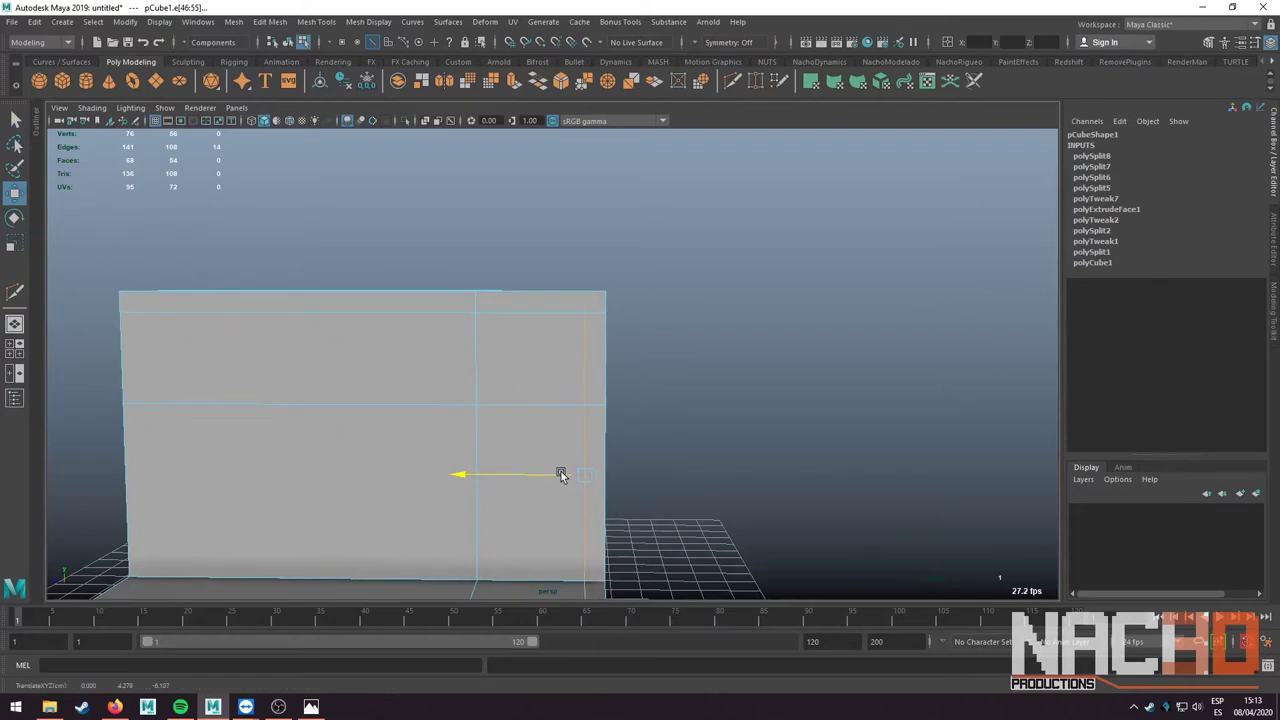
pyautogui.press('q')
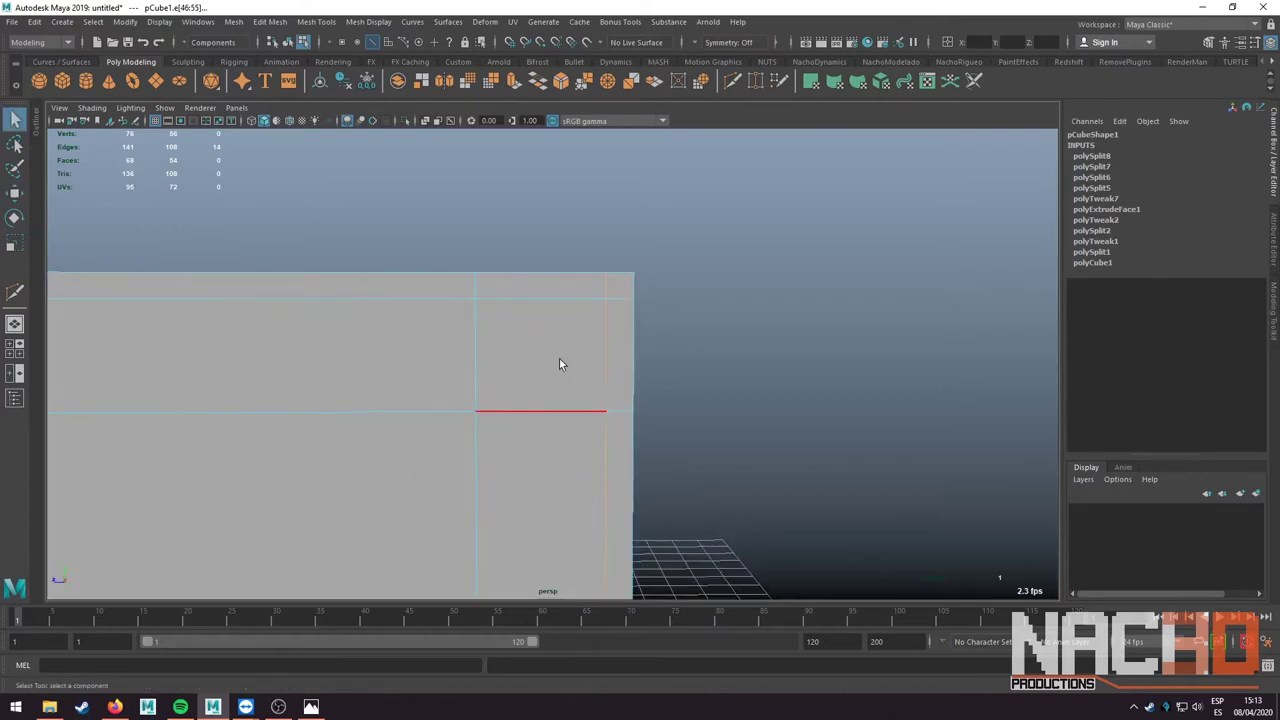
# - Delete the upper block's front face, leaving a rectangular opening
pyautogui.moveTo(559, 358)
pyautogui.keyDown('alt'); pyautogui.mouseDown()
pyautogui.moveTo(569, 305)
pyautogui.moveTo(558, 317)
pyautogui.mouseUp(); pyautogui.keyUp('alt')
pyautogui.moveTo(558, 317); pyautogui.dragTo(611, 326, button='right')
pyautogui.keyDown('alt'); pyautogui.moveTo(611, 326); pyautogui.dragTo(456, 316); pyautogui.keyUp('alt')
pyautogui.click(456, 316)
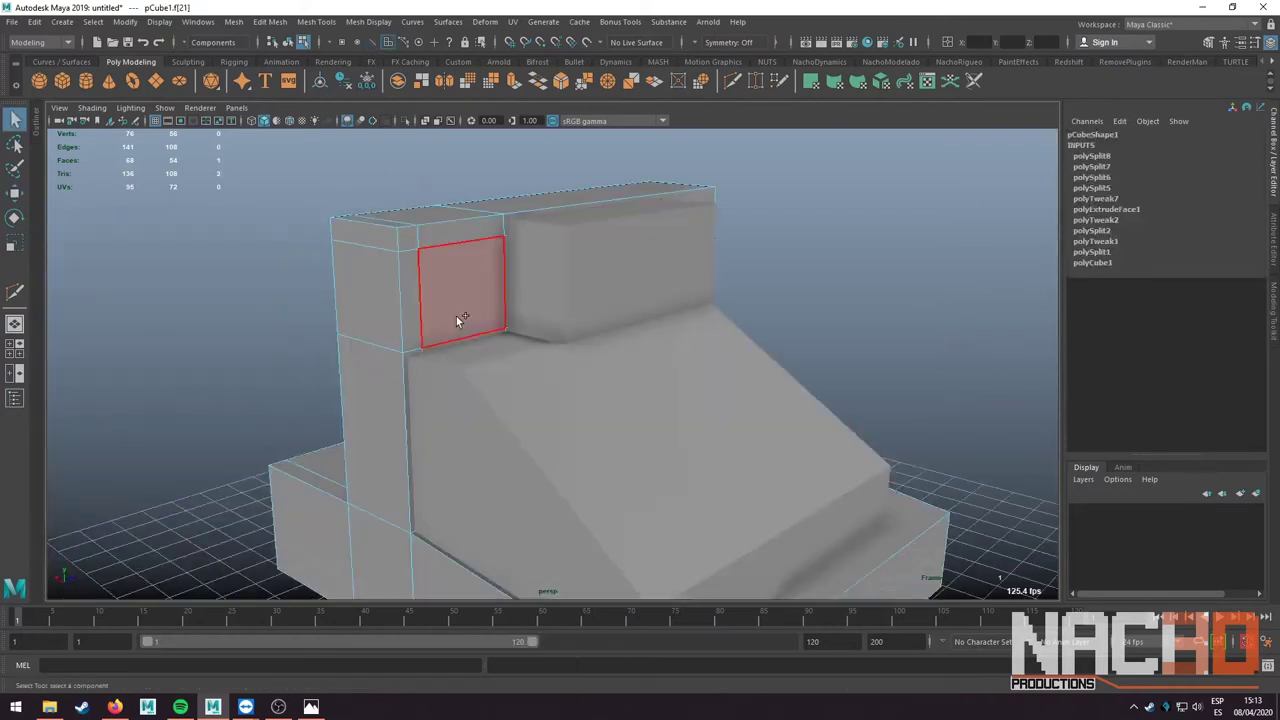
pyautogui.press('Delete')
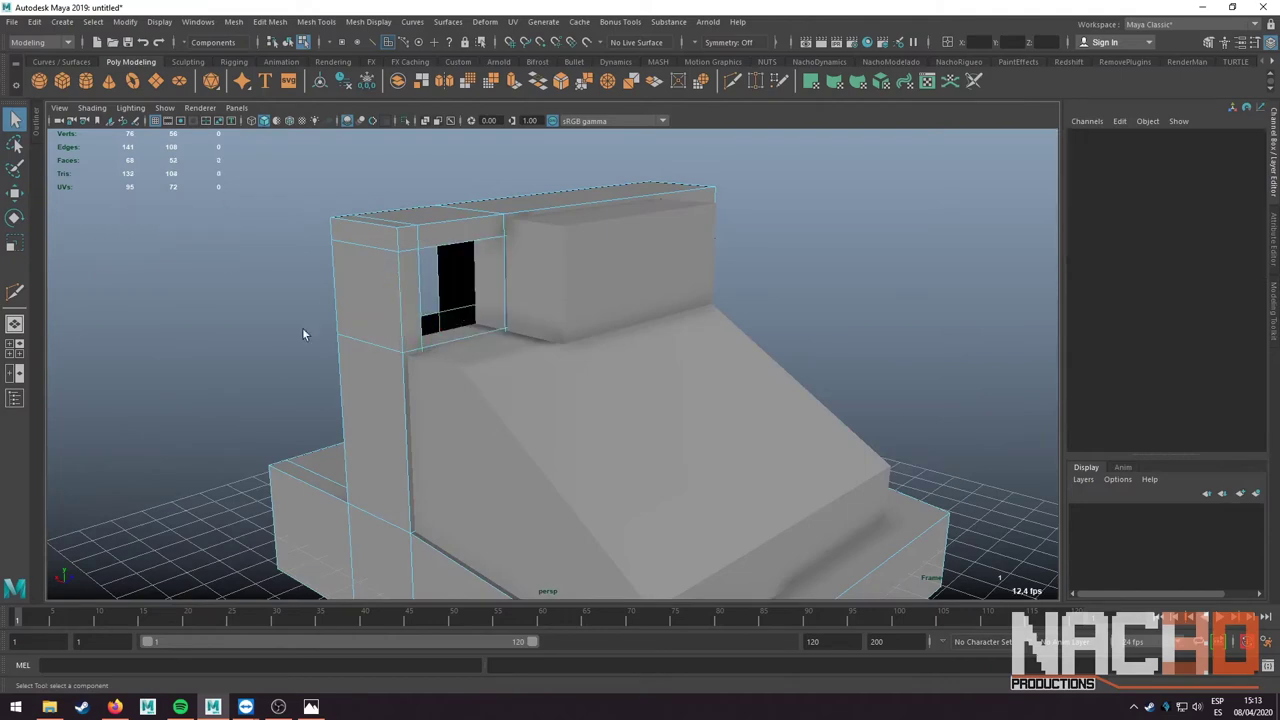
pyautogui.moveTo(302, 327)
pyautogui.keyDown('alt'); pyautogui.mouseDown()
pyautogui.moveTo(499, 352)
pyautogui.moveTo(435, 334)
pyautogui.mouseUp(); pyautogui.keyUp('alt')
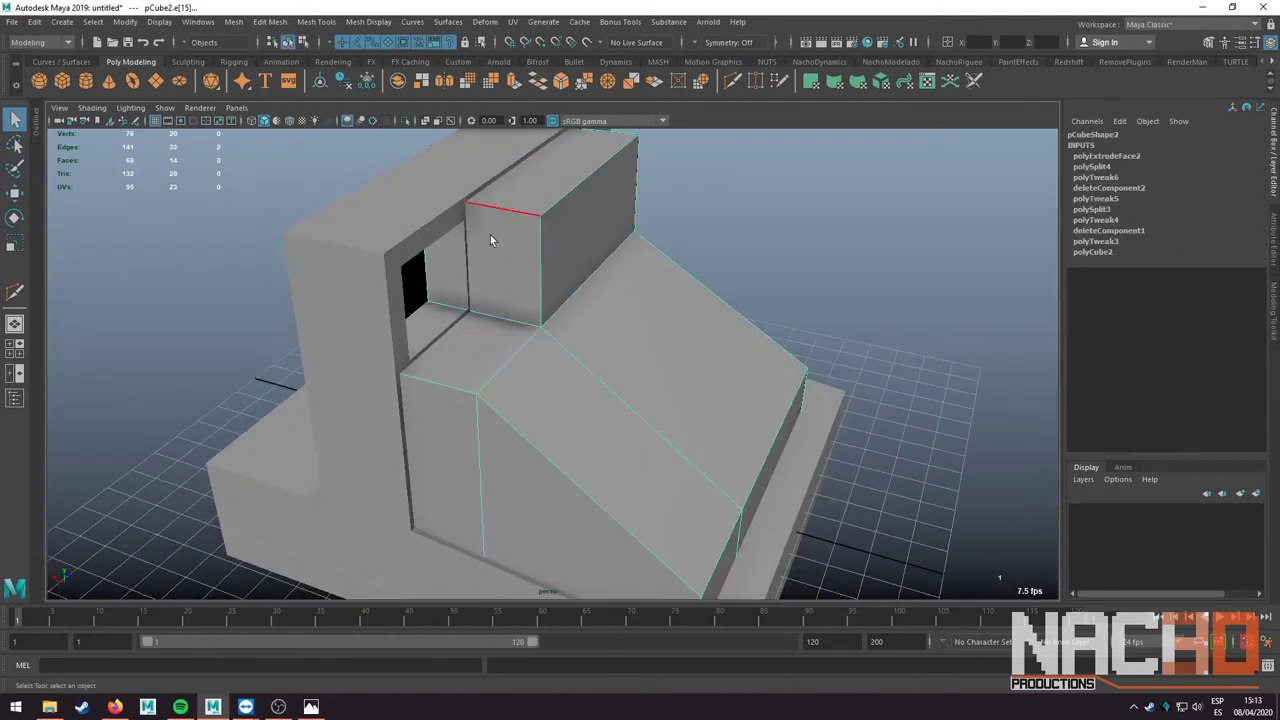
# - Delete the extra edge on the second block, pCube2
pyautogui.click(490, 235)
pyautogui.press('w')
pyautogui.moveTo(443, 286)
pyautogui.keyDown('alt'); pyautogui.mouseDown()
pyautogui.moveTo(497, 318)
pyautogui.moveTo(368, 291)
pyautogui.moveTo(421, 293)
pyautogui.moveTo(494, 343)
pyautogui.moveTo(437, 348)
pyautogui.mouseUp(); pyautogui.keyUp('alt')
pyautogui.press('Delete')
pyautogui.press('q')
pyautogui.click(437, 348)
pyautogui.press('w')
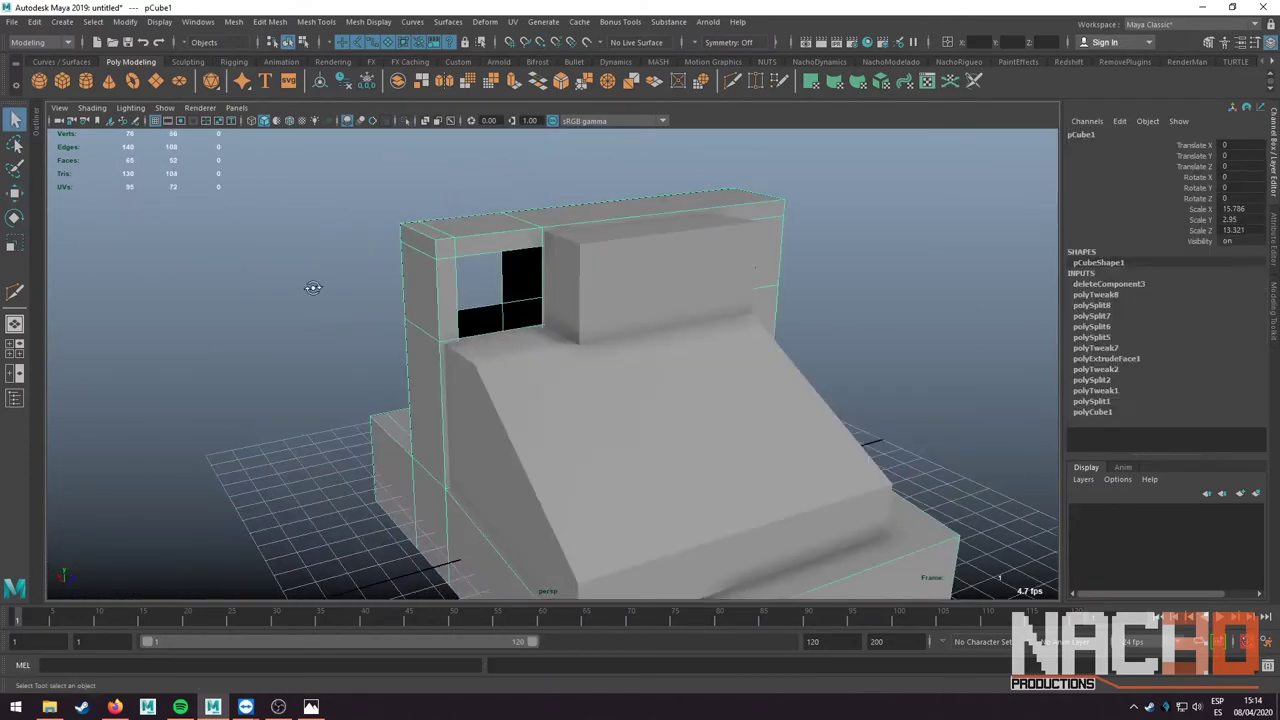
# - Bridge two opposite inner edges of the hole to line the window opening
pyautogui.moveTo(313, 287)
pyautogui.keyDown('alt'); pyautogui.mouseDown()
pyautogui.moveTo(657, 349)
pyautogui.moveTo(605, 497)
pyautogui.mouseUp(); pyautogui.keyUp('alt')
pyautogui.press('F10')
pyautogui.click(664, 357)
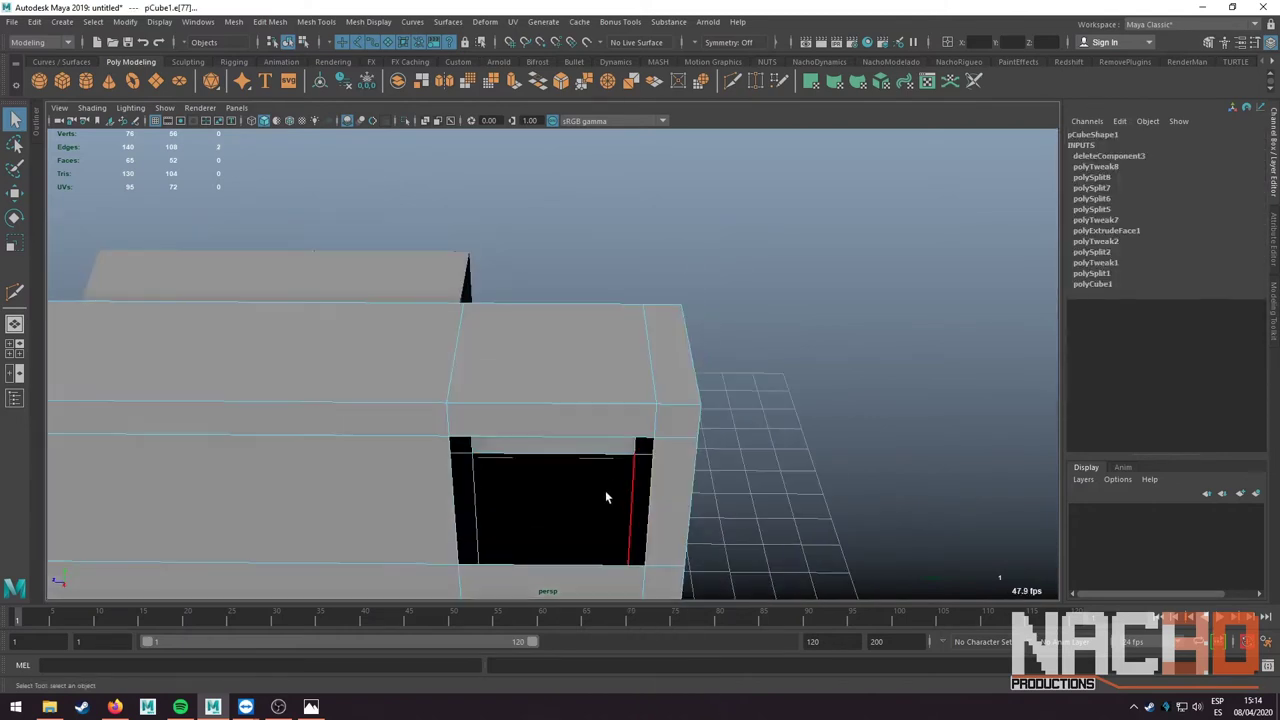
pyautogui.keyDown('shift'); pyautogui.click(566, 457); pyautogui.keyUp('shift')
pyautogui.keyDown('alt'); pyautogui.moveTo(566, 457); pyautogui.dragTo(482, 376); pyautogui.keyUp('alt')
pyautogui.click(270, 22)
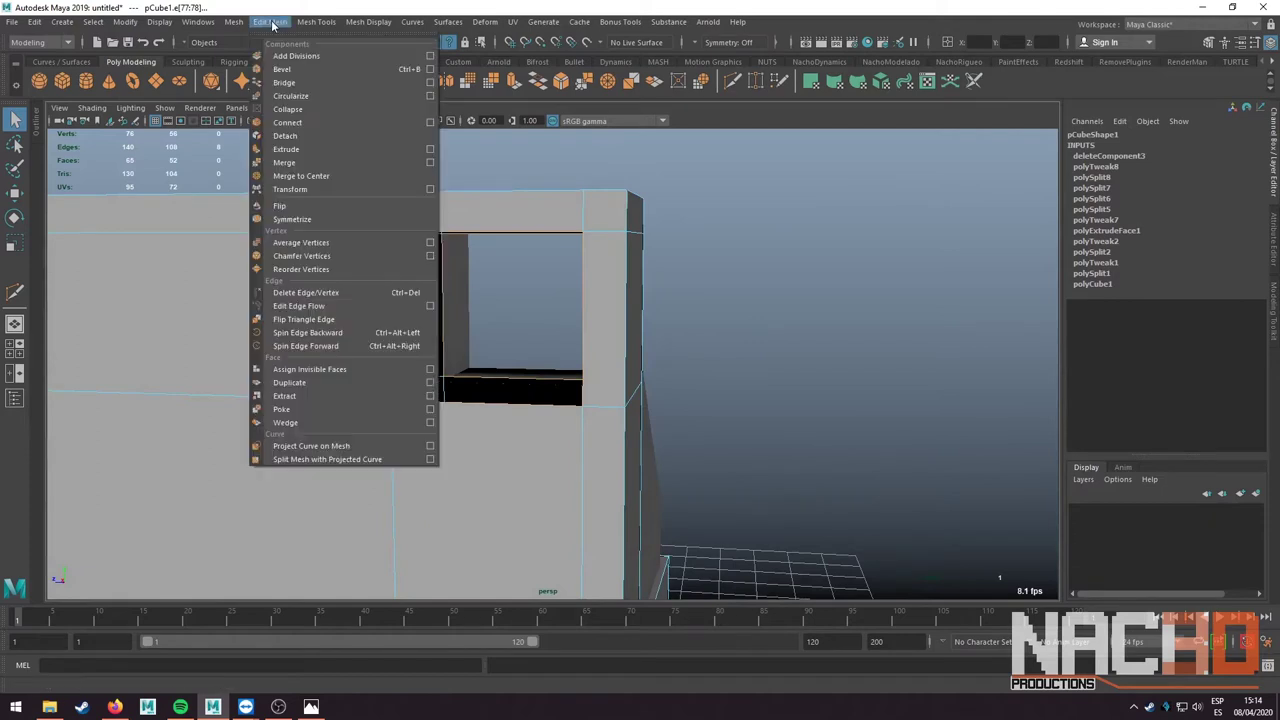
pyautogui.click(285, 82)
pyautogui.moveTo(480, 277)
pyautogui.keyDown('alt'); pyautogui.mouseDown()
pyautogui.moveTo(455, 291)
pyautogui.moveTo(505, 288)
pyautogui.mouseUp(); pyautogui.keyUp('alt')
# - Deselect the mesh and reselect the main block
pyautogui.moveTo(508, 302); pyautogui.dragTo(625, 266, button='right')
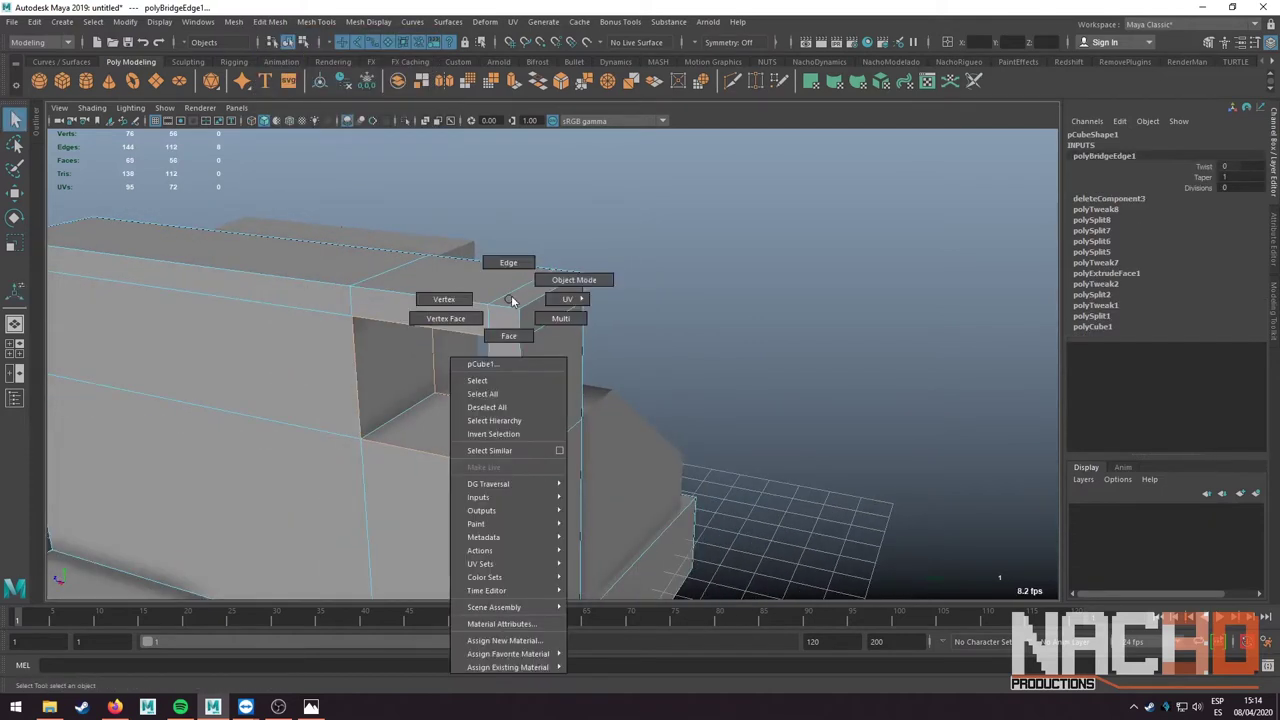
pyautogui.click(636, 281)
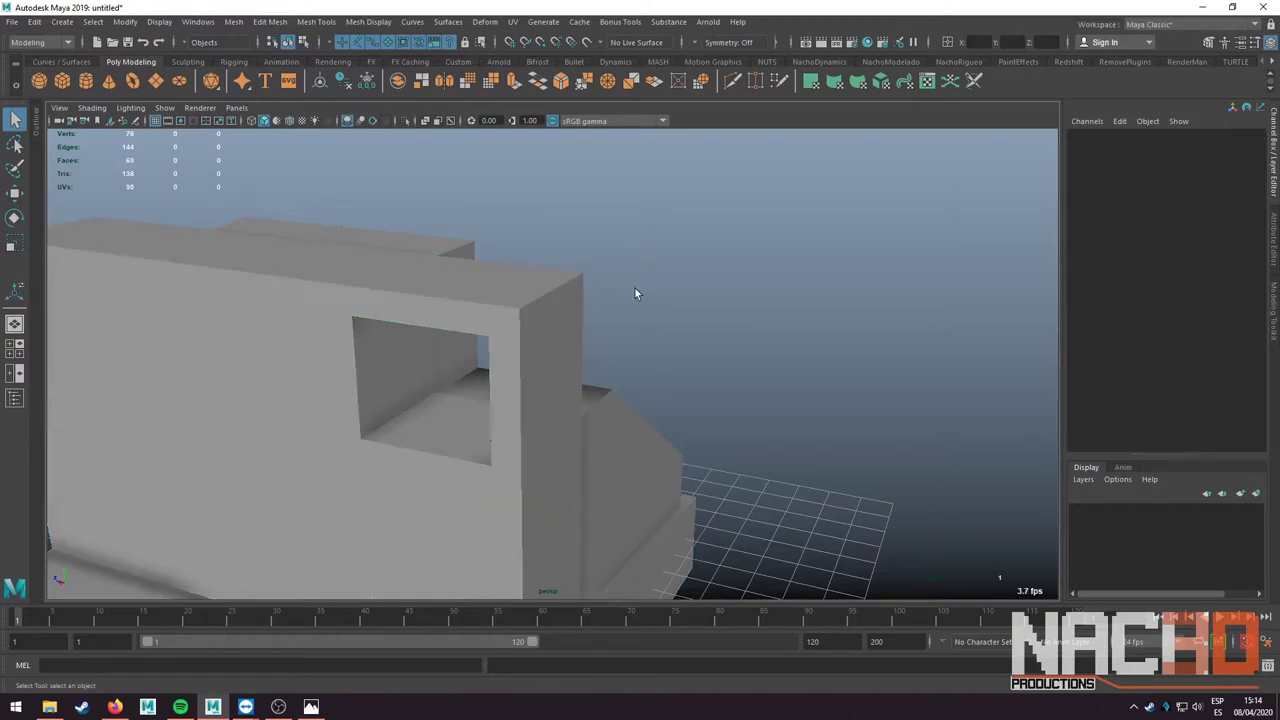
pyautogui.moveTo(548, 331)
pyautogui.keyDown('alt'); pyautogui.mouseDown()
pyautogui.moveTo(376, 349)
pyautogui.moveTo(775, 257)
pyautogui.mouseUp(); pyautogui.keyUp('alt')
pyautogui.click(636, 369)
pyautogui.scroll(3, 636, 369)
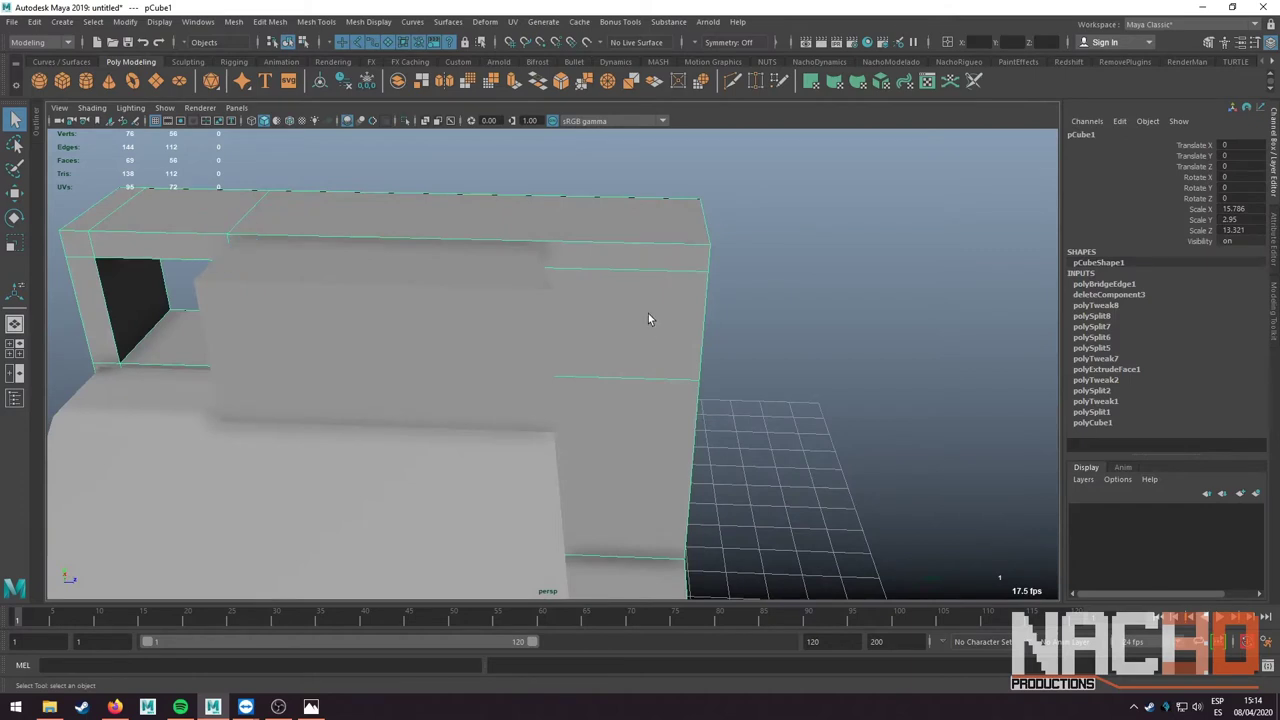
# - Try an edge split on the block, then undo it
pyautogui.keyDown('shift'); pyautogui.moveTo(648, 319); pyautogui.dragTo(657, 328, button='right'); pyautogui.keyUp('shift')
pyautogui.keyDown('alt'); pyautogui.moveTo(657, 328); pyautogui.dragTo(665, 310); pyautogui.keyUp('alt')
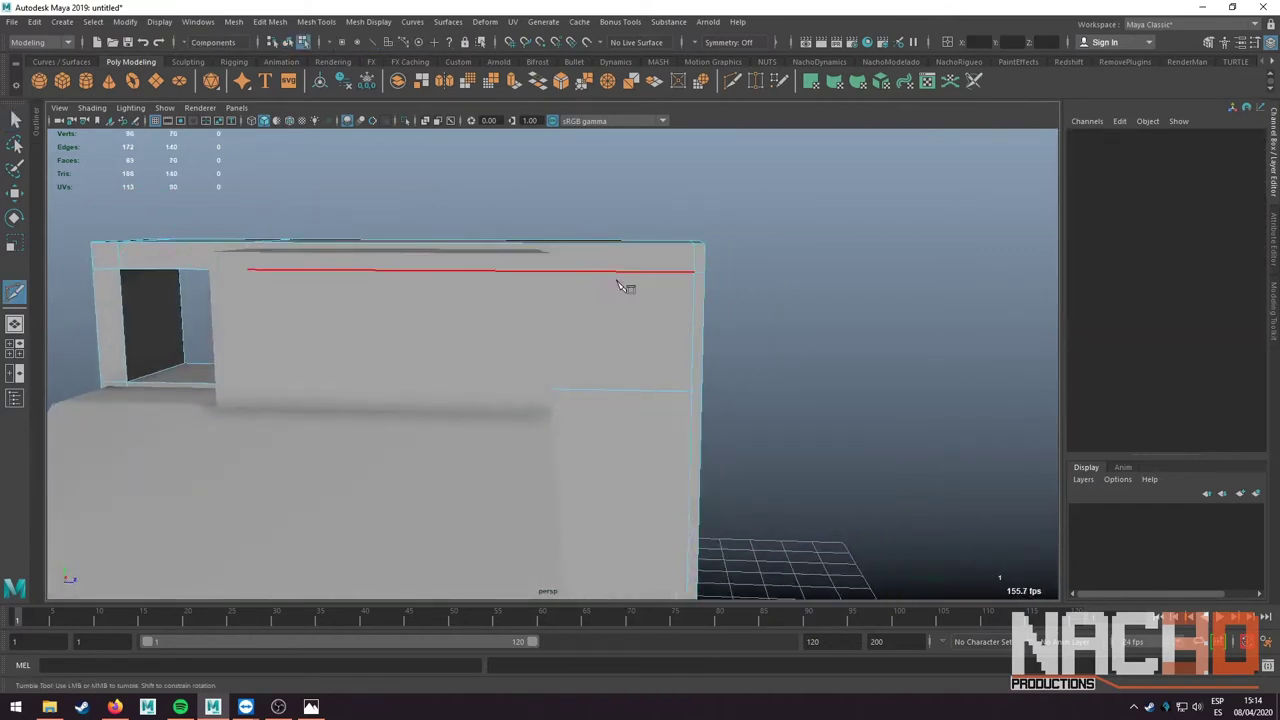
pyautogui.moveTo(574, 266)
pyautogui.keyDown('alt'); pyautogui.mouseDown()
pyautogui.moveTo(686, 309)
pyautogui.moveTo(495, 242)
pyautogui.moveTo(475, 263)
pyautogui.moveTo(517, 229)
pyautogui.moveTo(443, 289)
pyautogui.moveTo(651, 277)
pyautogui.mouseUp(); pyautogui.keyUp('alt')
pyautogui.hotkey('ctrl', 'z')
pyautogui.hotkey('shift', 'z')
pyautogui.hotkey('ctrl', 'z')
pyautogui.scroll(3, 583, 289)
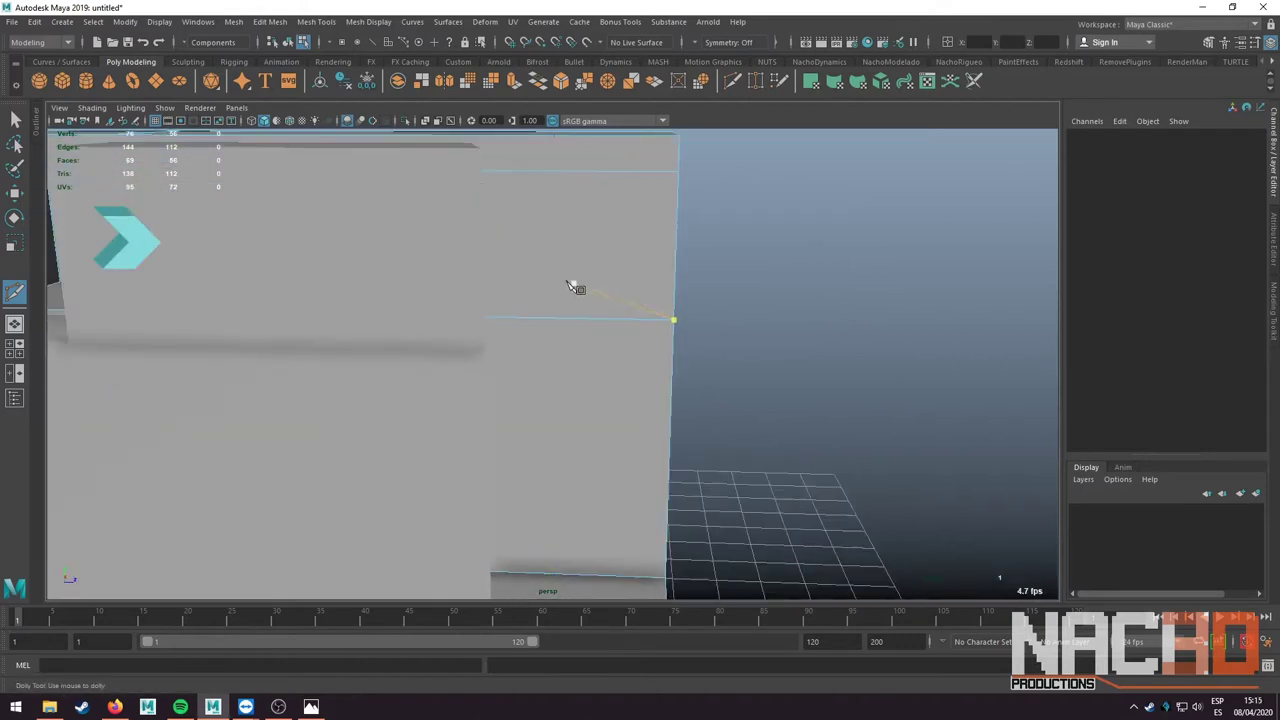
# - Add two Multi-Cut edge loops down the side column
pyautogui.click(518, 176)
pyautogui.keyDown('alt'); pyautogui.moveTo(518, 176); pyautogui.dragTo(557, 229); pyautogui.keyUp('alt')
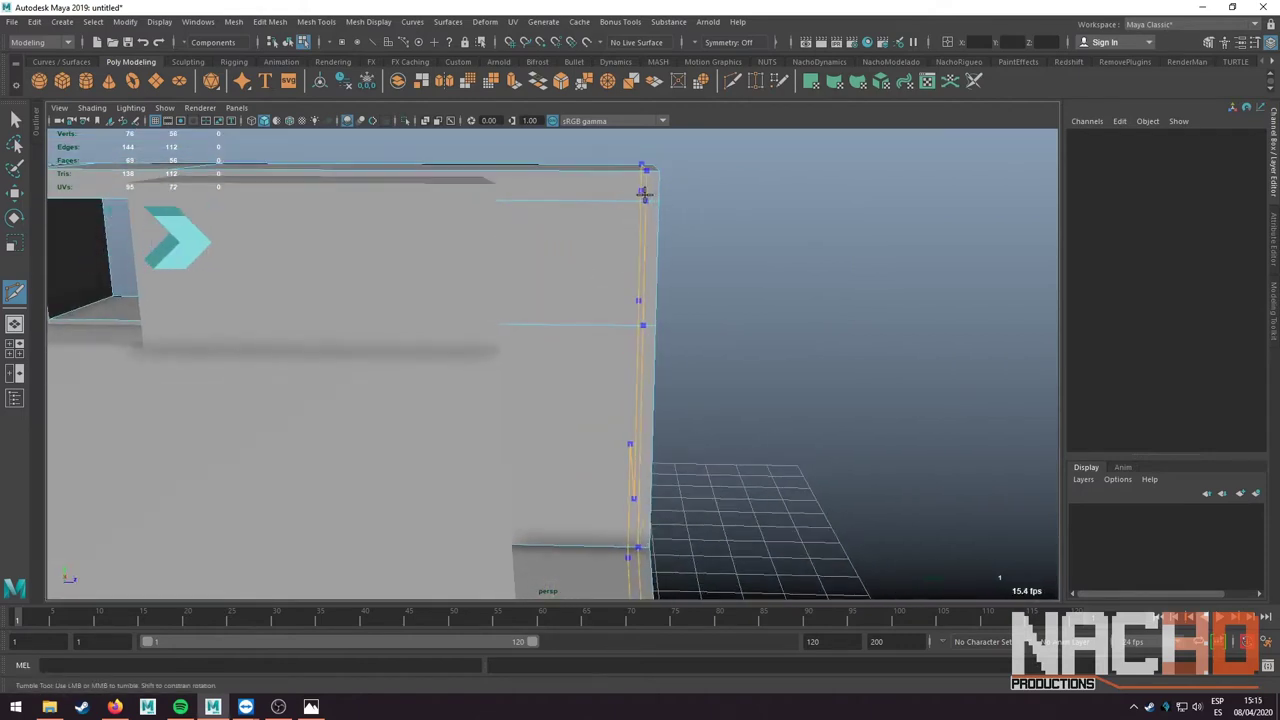
pyautogui.keyDown('ctrl'); pyautogui.click(608, 193); pyautogui.keyUp('ctrl')
pyautogui.moveTo(523, 208)
pyautogui.keyDown('alt'); pyautogui.mouseDown()
pyautogui.moveTo(443, 297)
pyautogui.moveTo(552, 231)
pyautogui.moveTo(551, 214)
pyautogui.moveTo(626, 310)
pyautogui.mouseUp(); pyautogui.keyUp('alt')
pyautogui.keyDown('ctrl'); pyautogui.click(528, 200); pyautogui.keyUp('ctrl')
pyautogui.click(626, 310)
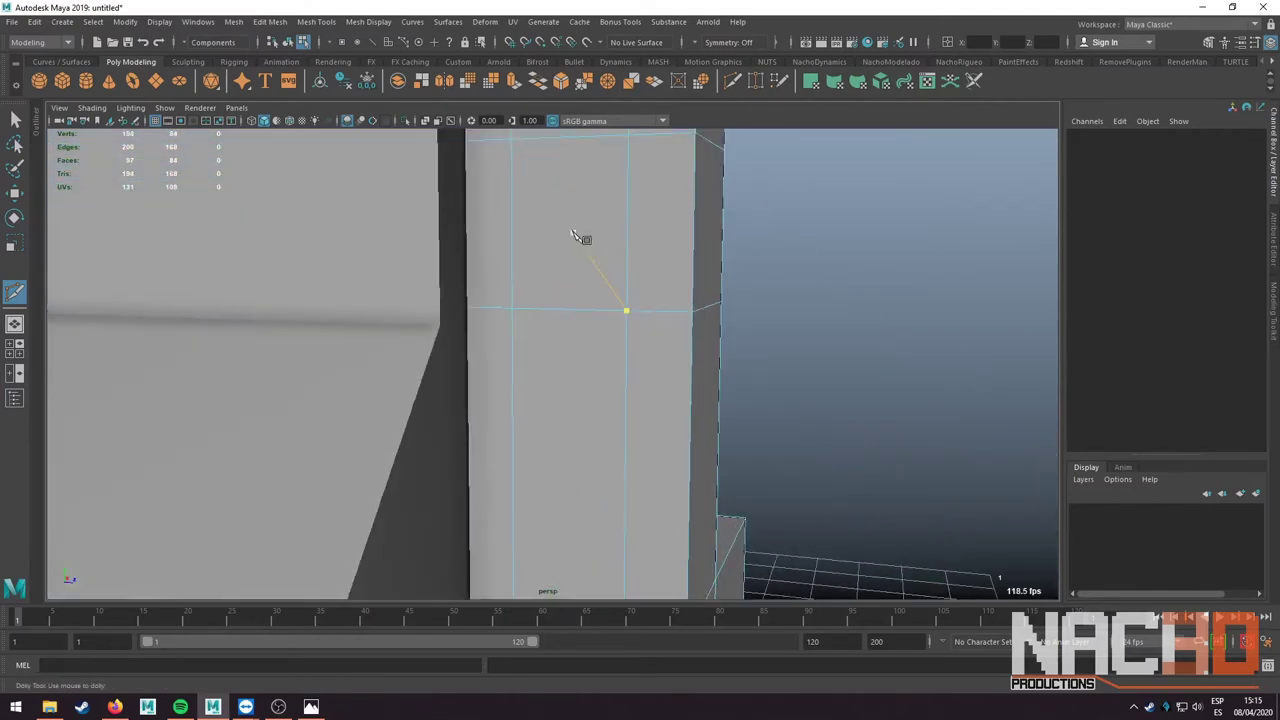
pyautogui.keyDown('alt'); pyautogui.moveTo(575, 236); pyautogui.dragTo(571, 312); pyautogui.keyUp('alt')
pyautogui.press('q')
# - Extrude the face between the new loops and shrink it into an inset
pyautogui.moveTo(571, 286); pyautogui.dragTo(571, 306, button='right')
pyautogui.click(554, 282)
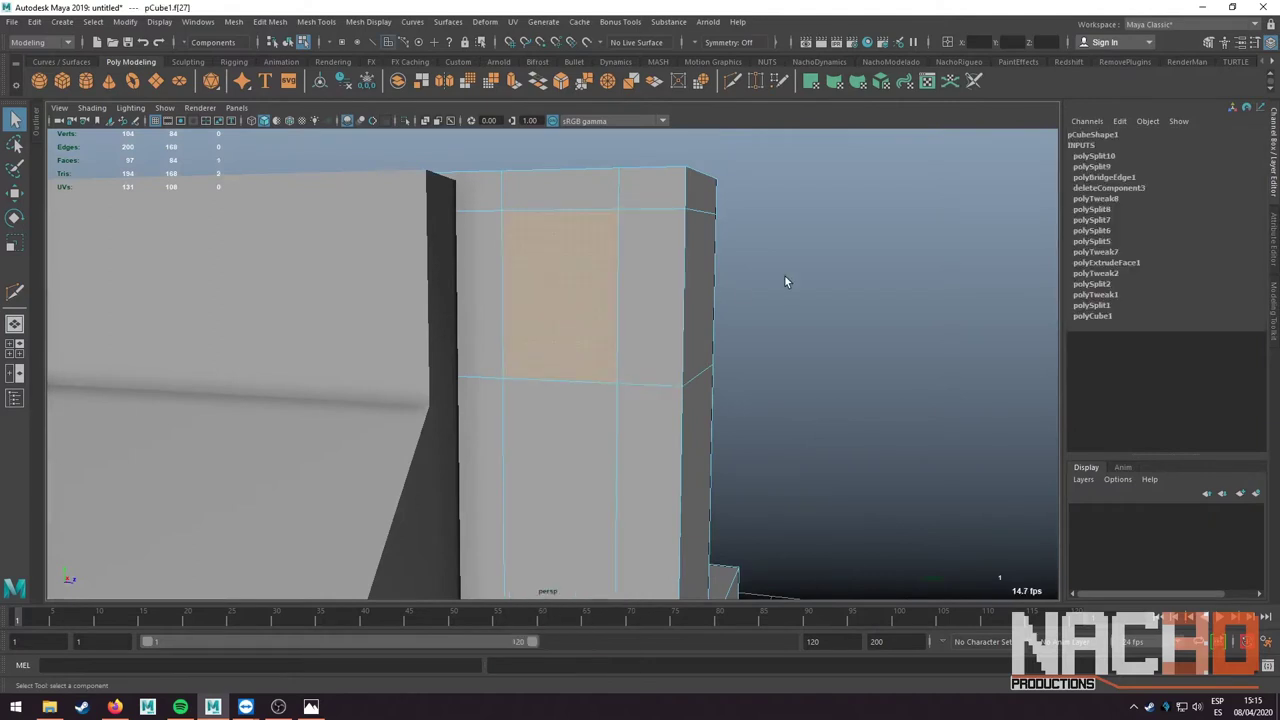
pyautogui.keyDown('shift'); pyautogui.rightClick(785, 277); pyautogui.keyUp('shift')
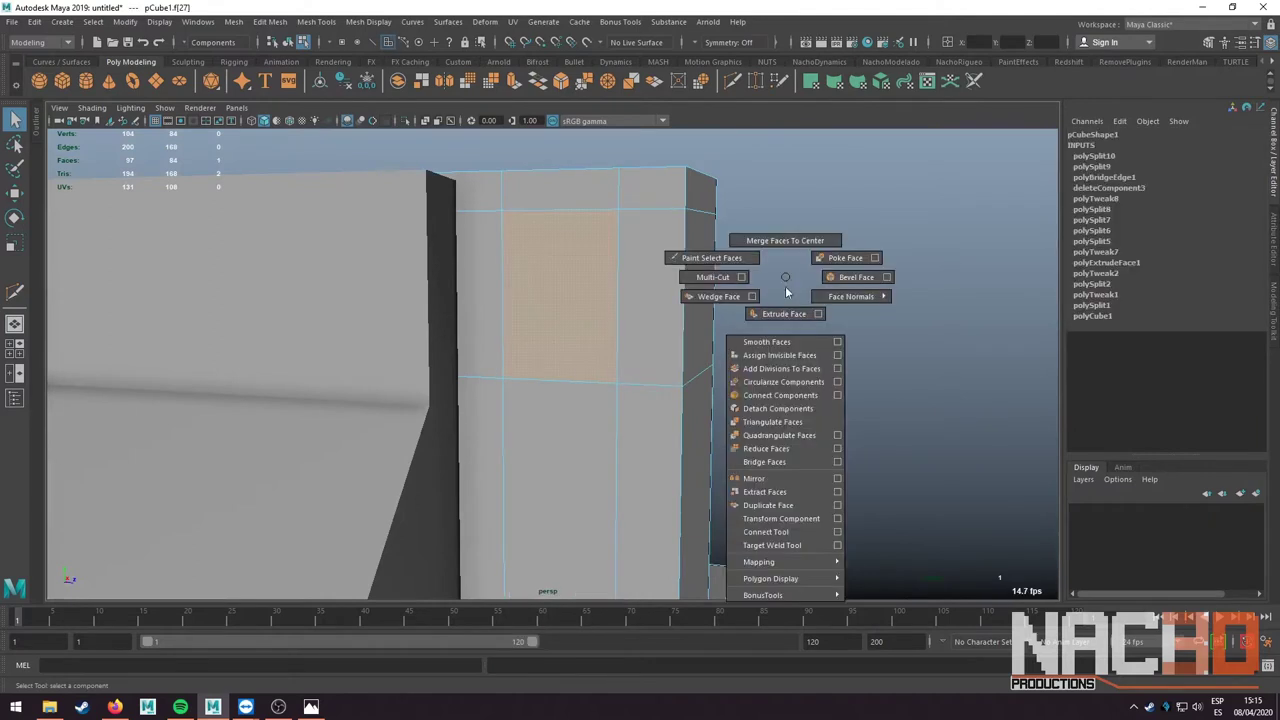
pyautogui.click(261, 24)
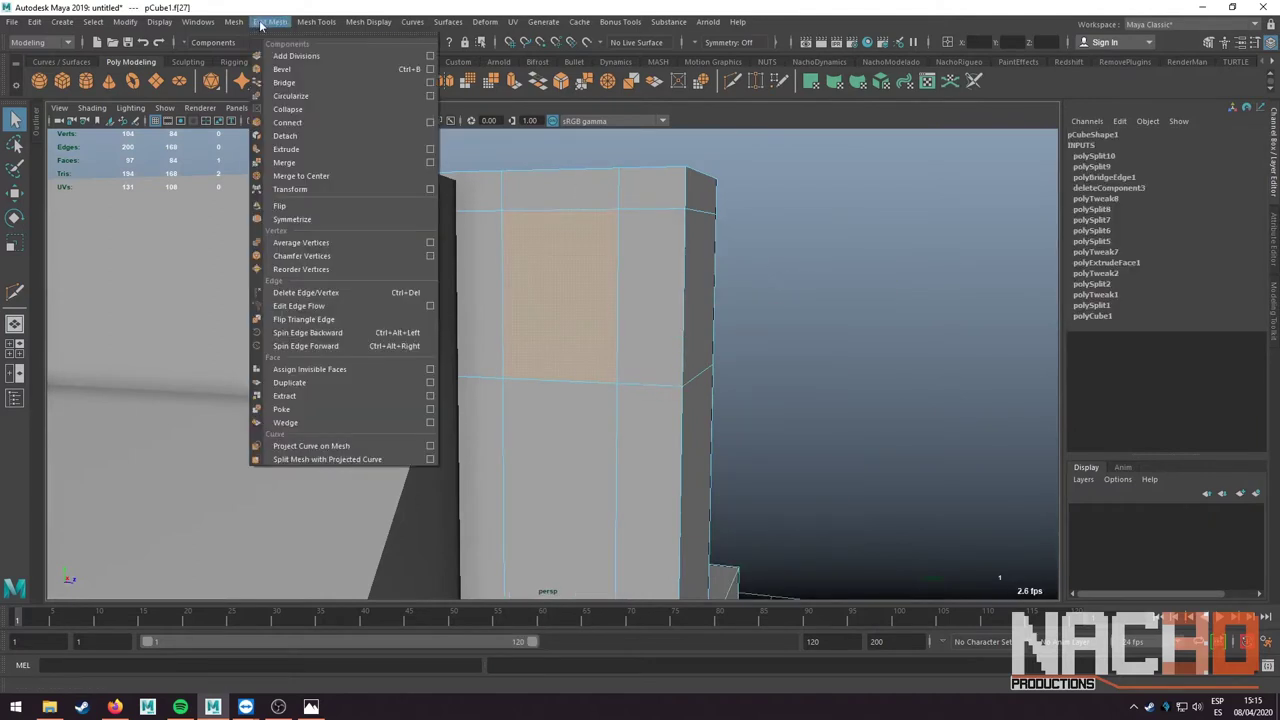
pyautogui.click(747, 248)
pyautogui.keyDown('shift'); pyautogui.moveTo(766, 243); pyautogui.dragTo(604, 276, button='right'); pyautogui.keyUp('shift')
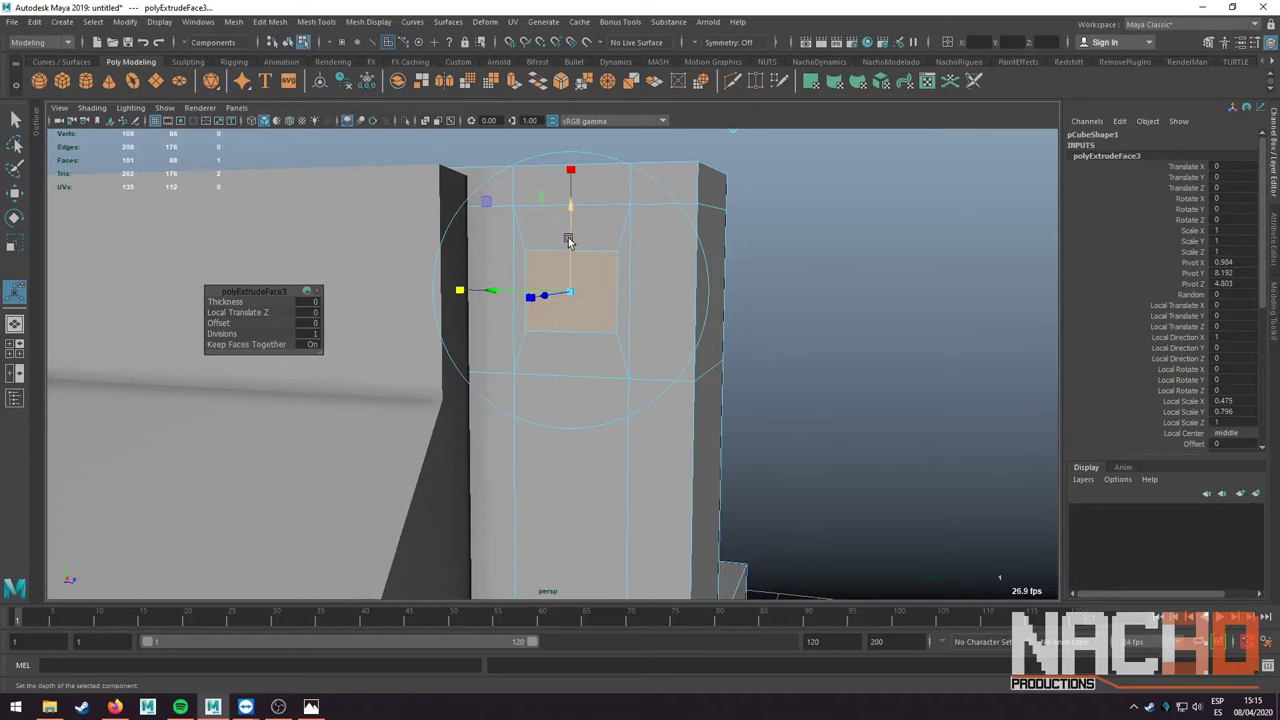
# - Extrude the inset face again with Ctrl+E and push it into the column
pyautogui.keyDown('alt'); pyautogui.moveTo(568, 241); pyautogui.dragTo(563, 137); pyautogui.keyUp('alt')
pyautogui.press('w')
pyautogui.press('r')
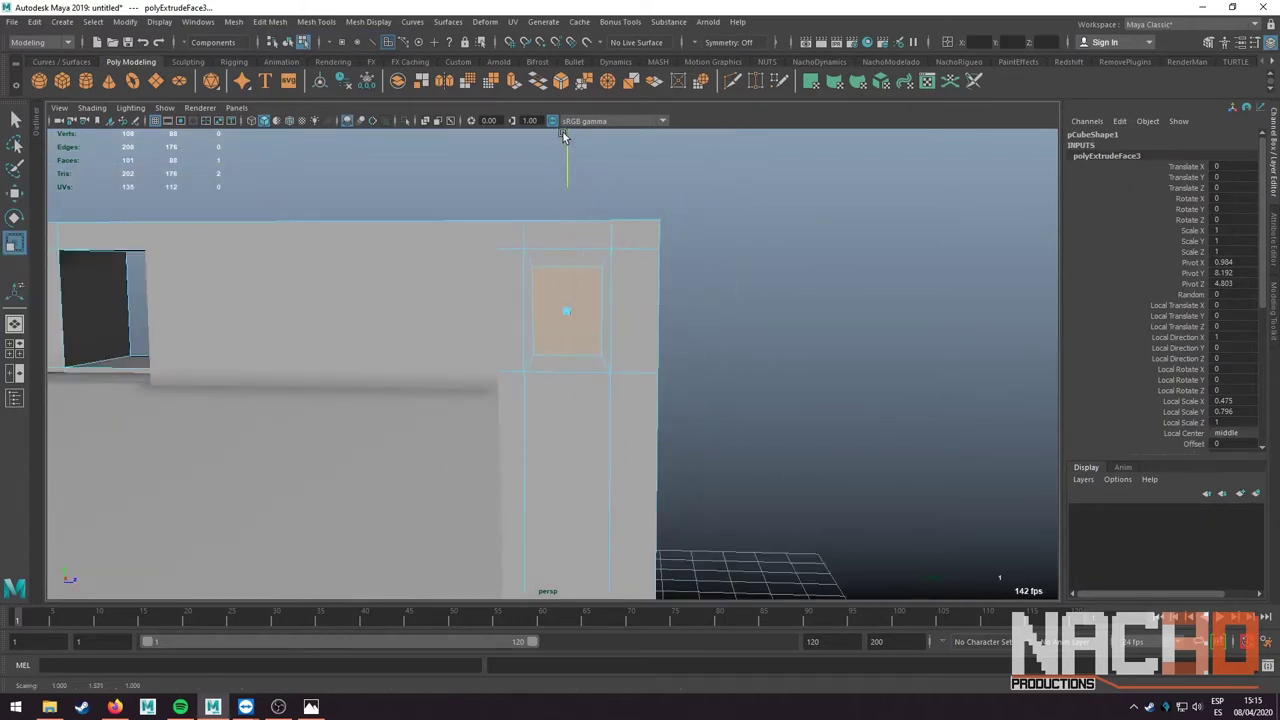
pyautogui.press('w')
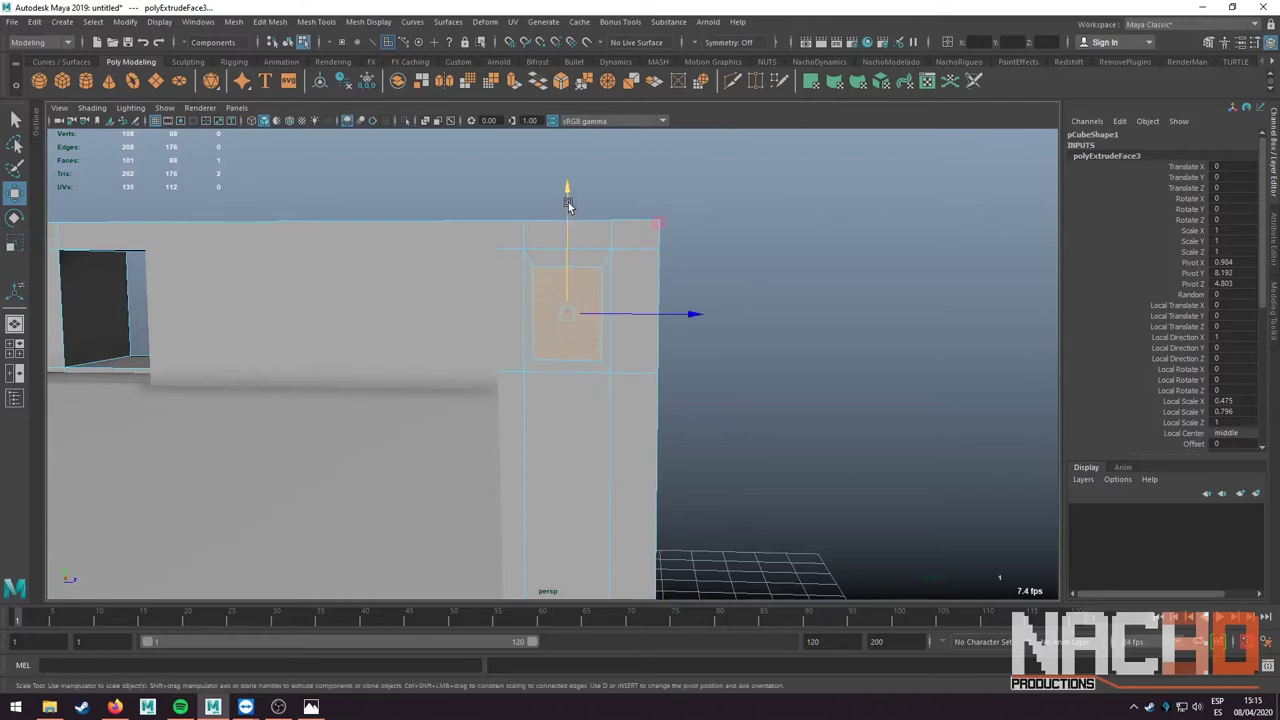
pyautogui.moveTo(585, 237)
pyautogui.keyDown('alt'); pyautogui.mouseDown()
pyautogui.moveTo(594, 314)
pyautogui.moveTo(571, 317)
pyautogui.moveTo(611, 309)
pyautogui.mouseUp(); pyautogui.keyUp('alt')
pyautogui.hotkey('ctrl', 'e')
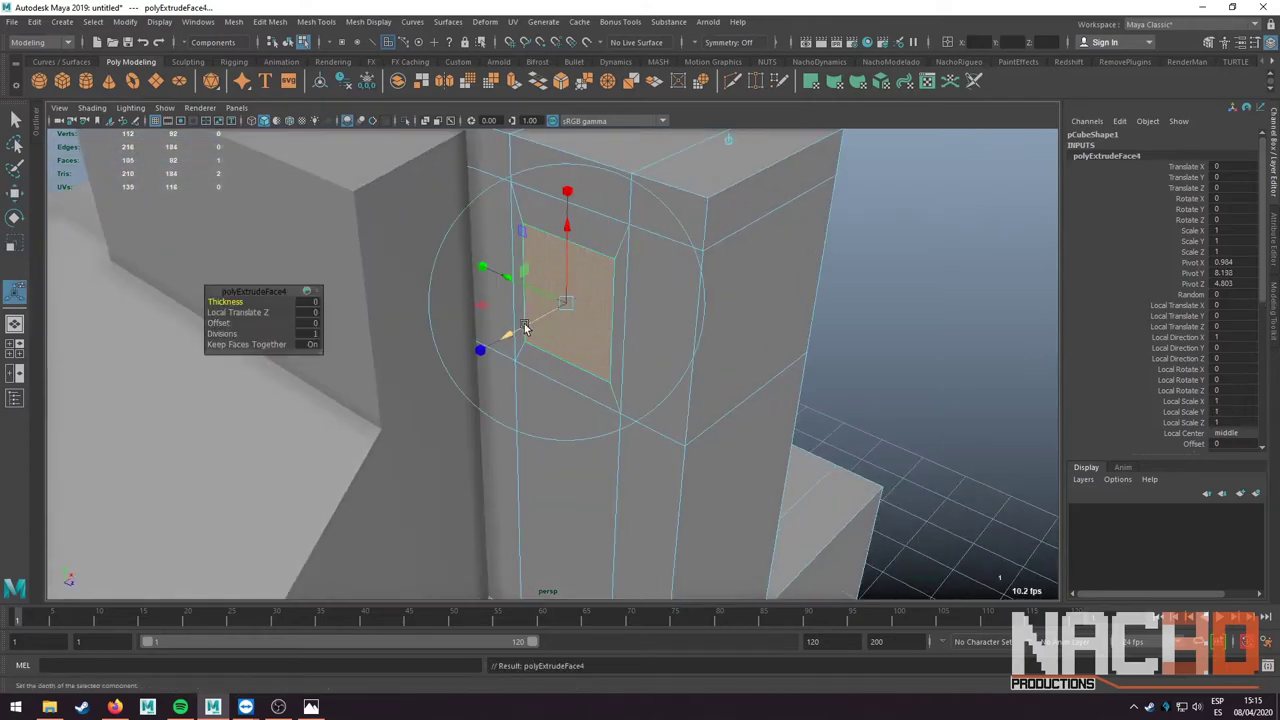
pyautogui.moveTo(525, 328)
pyautogui.mouseDown()
pyautogui.moveTo(564, 308)
pyautogui.moveTo(546, 311)
pyautogui.moveTo(681, 299)
pyautogui.mouseUp()
# - Check the smooth preview of the recessed window, then reselect the whole model
pyautogui.press('q')
pyautogui.moveTo(681, 299); pyautogui.dragTo(712, 282, button='right')
pyautogui.press('3')
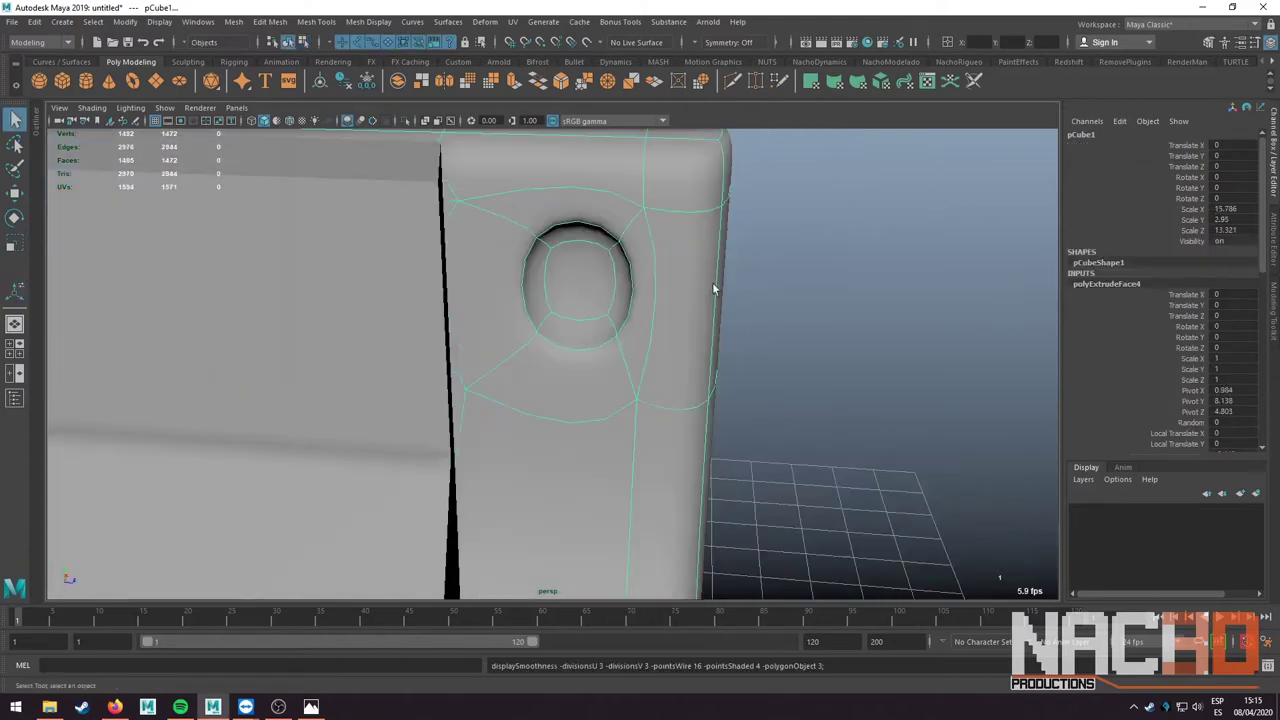
pyautogui.press('1')
pyautogui.scroll(-5, 772, 307)
pyautogui.click(737, 334)
pyautogui.keyDown('alt'); pyautogui.moveTo(737, 334); pyautogui.dragTo(660, 374); pyautogui.keyUp('alt')
pyautogui.moveTo(660, 374)
pyautogui.keyDown('alt'); pyautogui.mouseDown(button='middle')
pyautogui.moveTo(637, 369)
pyautogui.moveTo(627, 276)
pyautogui.mouseUp(button='middle'); pyautogui.keyUp('alt')
pyautogui.moveTo(627, 276)
pyautogui.keyDown('alt'); pyautogui.mouseDown()
pyautogui.moveTo(641, 442)
pyautogui.moveTo(476, 345)
pyautogui.moveTo(491, 360)
pyautogui.moveTo(489, 286)
pyautogui.moveTo(660, 305)
pyautogui.mouseUp(); pyautogui.keyUp('alt')
pyautogui.click(476, 352)
# - Scale an edge loop on the lower base about 1.3 times in depth
pyautogui.press('F8')
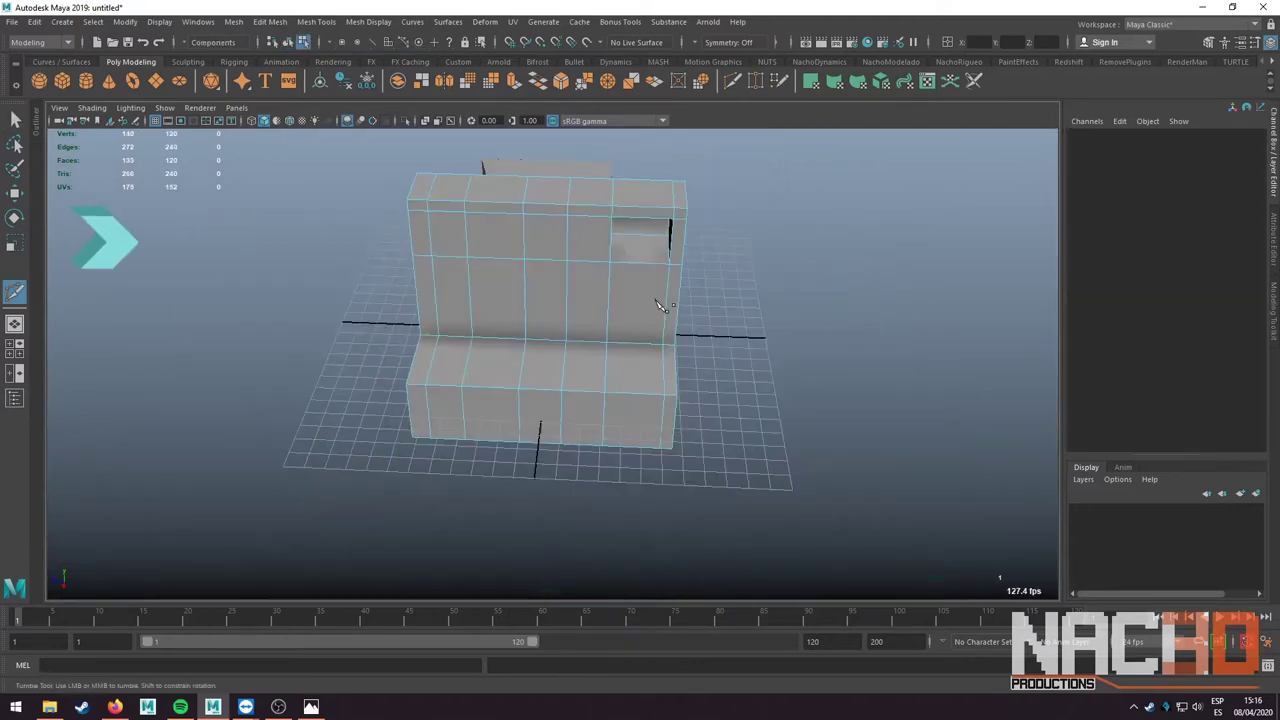
pyautogui.scroll(5, 660, 305)
pyautogui.doubleClick(571, 362)
pyautogui.press('r')
pyautogui.scroll(-3, 536, 367)
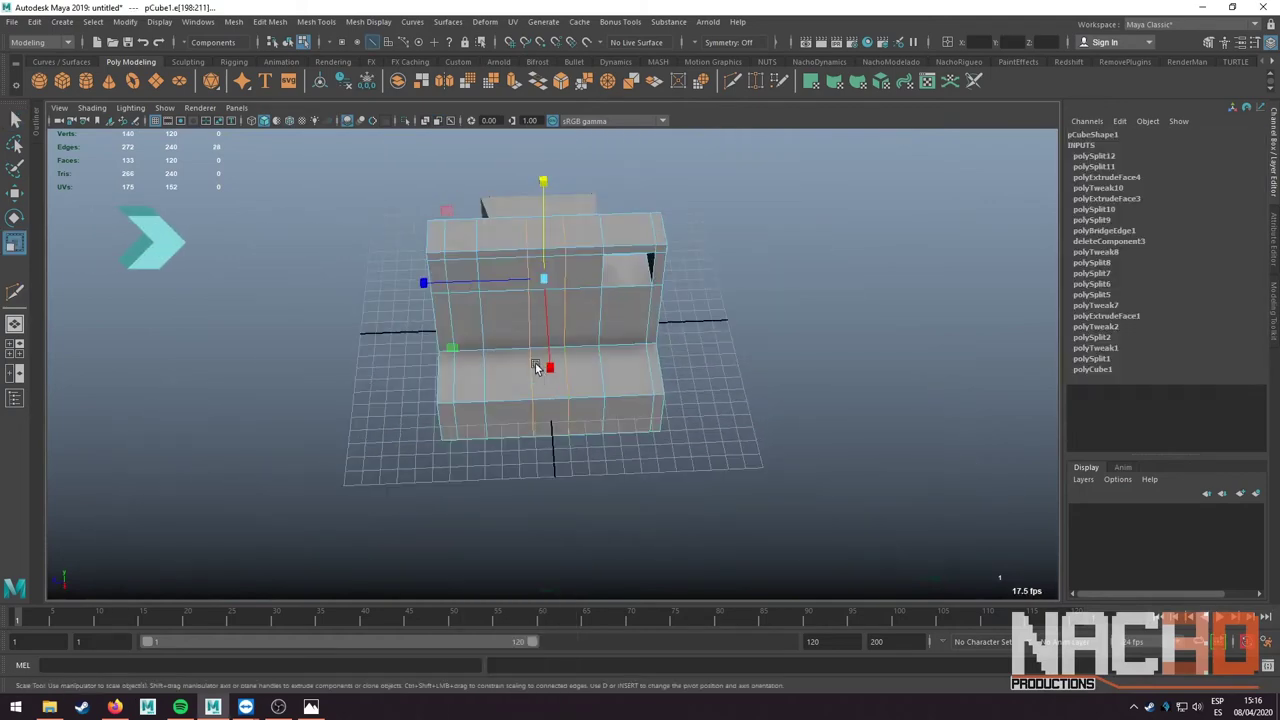
pyautogui.moveTo(423, 283); pyautogui.dragTo(388, 283)
pyautogui.scroll(5, 655, 356)
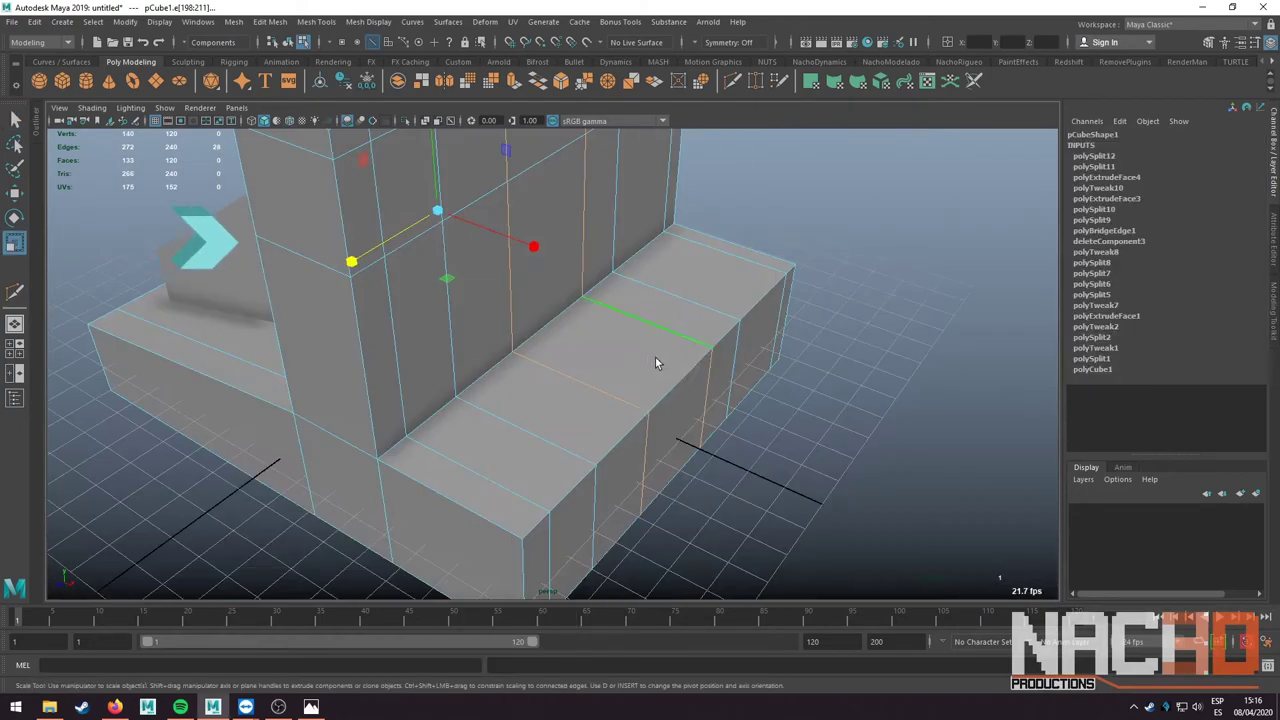
# - Deselect it and select the ledge's outer corner edge loop
pyautogui.press('q')
pyautogui.click(763, 406)
pyautogui.moveTo(763, 406)
pyautogui.keyDown('alt'); pyautogui.mouseDown()
pyautogui.moveTo(650, 399)
pyautogui.moveTo(649, 376)
pyautogui.moveTo(680, 357)
pyautogui.mouseUp(); pyautogui.keyUp('alt')
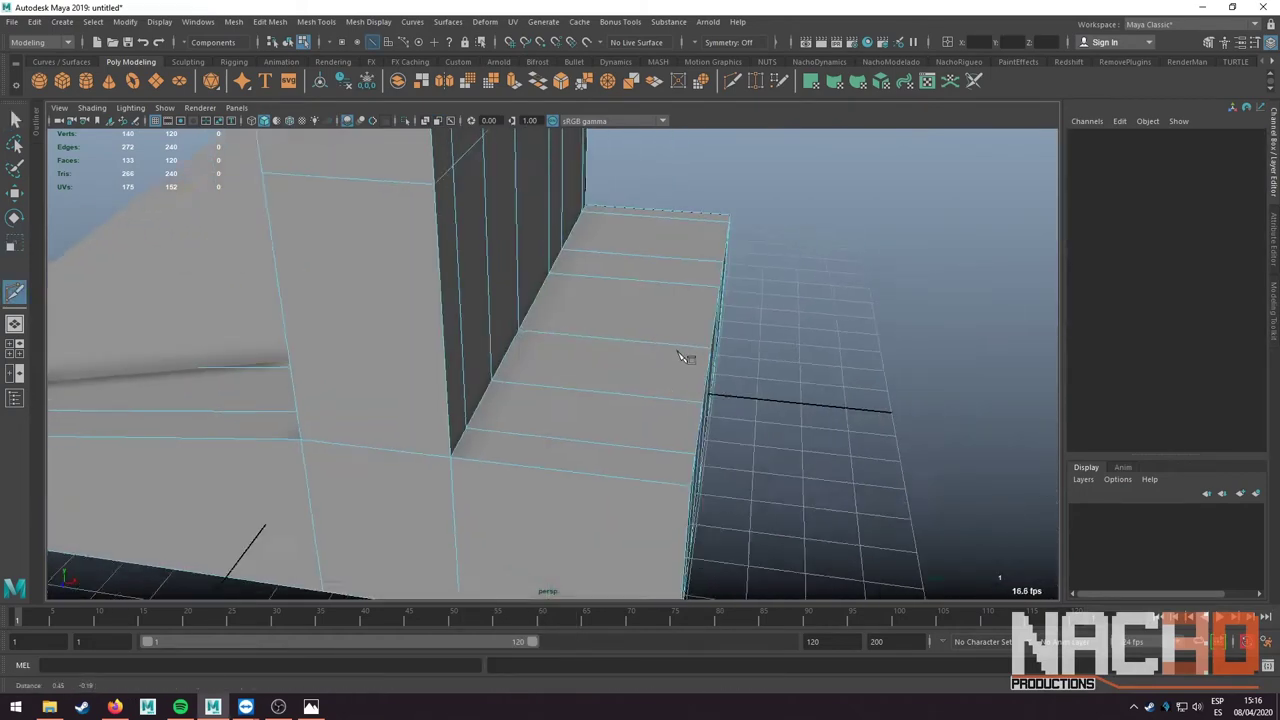
pyautogui.keyDown('alt'); pyautogui.moveTo(680, 357); pyautogui.dragTo(633, 329, button='middle'); pyautogui.keyUp('alt')
pyautogui.doubleClick(633, 329)
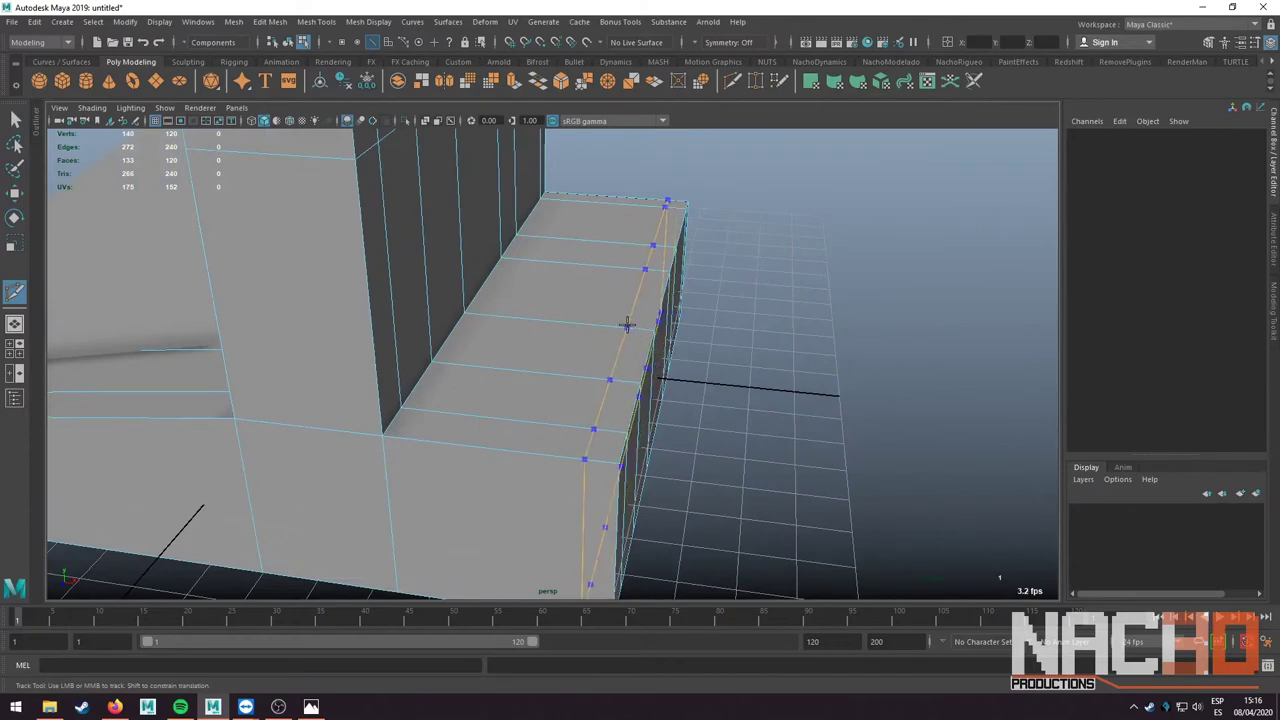
# - Delete the top face on the lower block's ledge, opening a hole
pyautogui.moveTo(757, 356)
pyautogui.keyDown('alt'); pyautogui.mouseDown()
pyautogui.moveTo(686, 343)
pyautogui.moveTo(514, 348)
pyautogui.moveTo(643, 323)
pyautogui.mouseUp(); pyautogui.keyUp('alt')
pyautogui.doubleClick(514, 346)
pyautogui.keyDown('alt'); pyautogui.moveTo(643, 323); pyautogui.dragTo(590, 343, button='right'); pyautogui.keyUp('alt')
pyautogui.moveTo(561, 320)
pyautogui.keyDown('alt'); pyautogui.mouseDown()
pyautogui.moveTo(378, 321)
pyautogui.moveTo(366, 341)
pyautogui.mouseUp(); pyautogui.keyUp('alt')
pyautogui.click(388, 368)
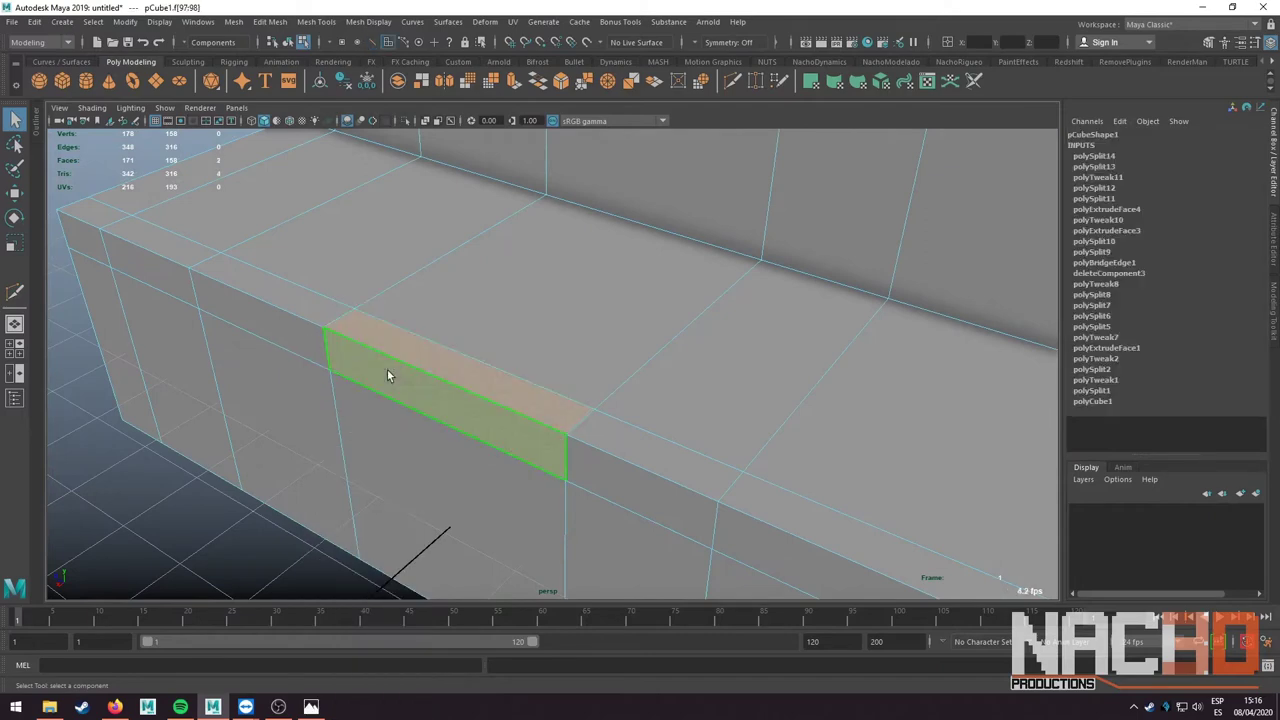
pyautogui.press('Delete')
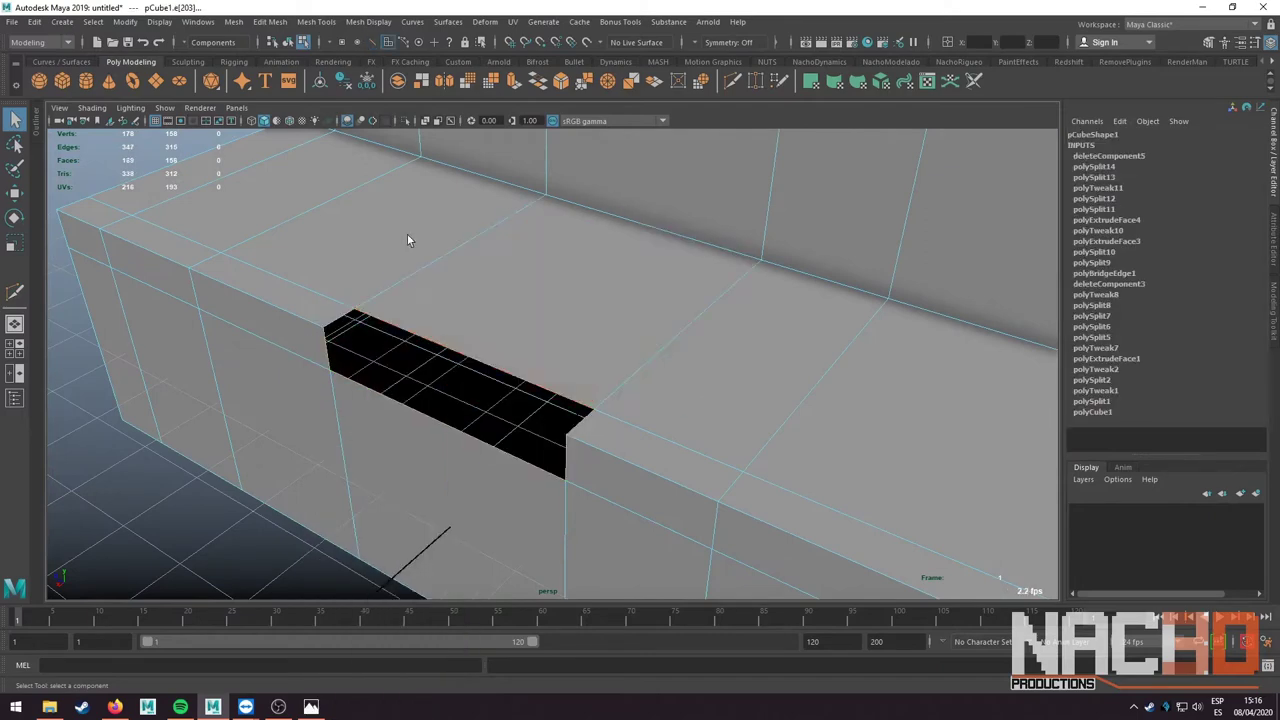
# - Extrude the hole's border edges and pull them down to form recess walls
pyautogui.keyDown('alt'); pyautogui.moveTo(405, 341); pyautogui.dragTo(218, 362); pyautogui.keyUp('alt')
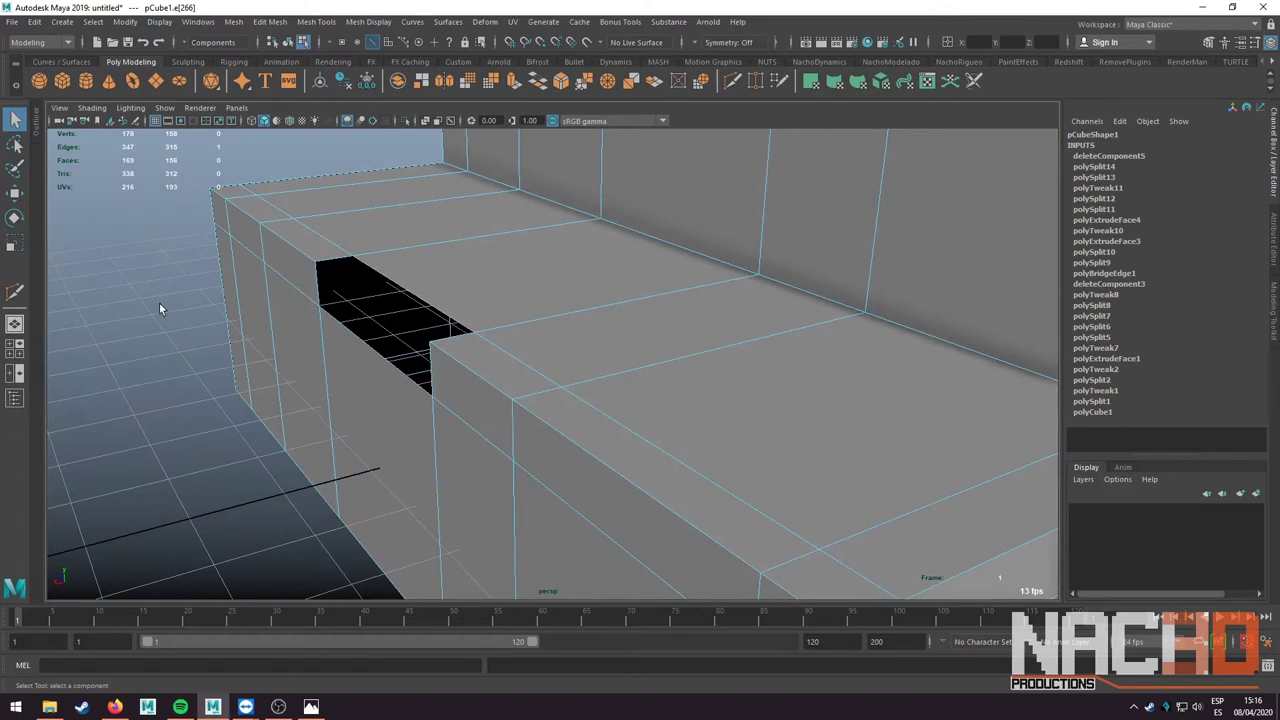
pyautogui.keyDown('shift'); pyautogui.moveTo(159, 308); pyautogui.dragTo(337, 289, button='right'); pyautogui.keyUp('shift')
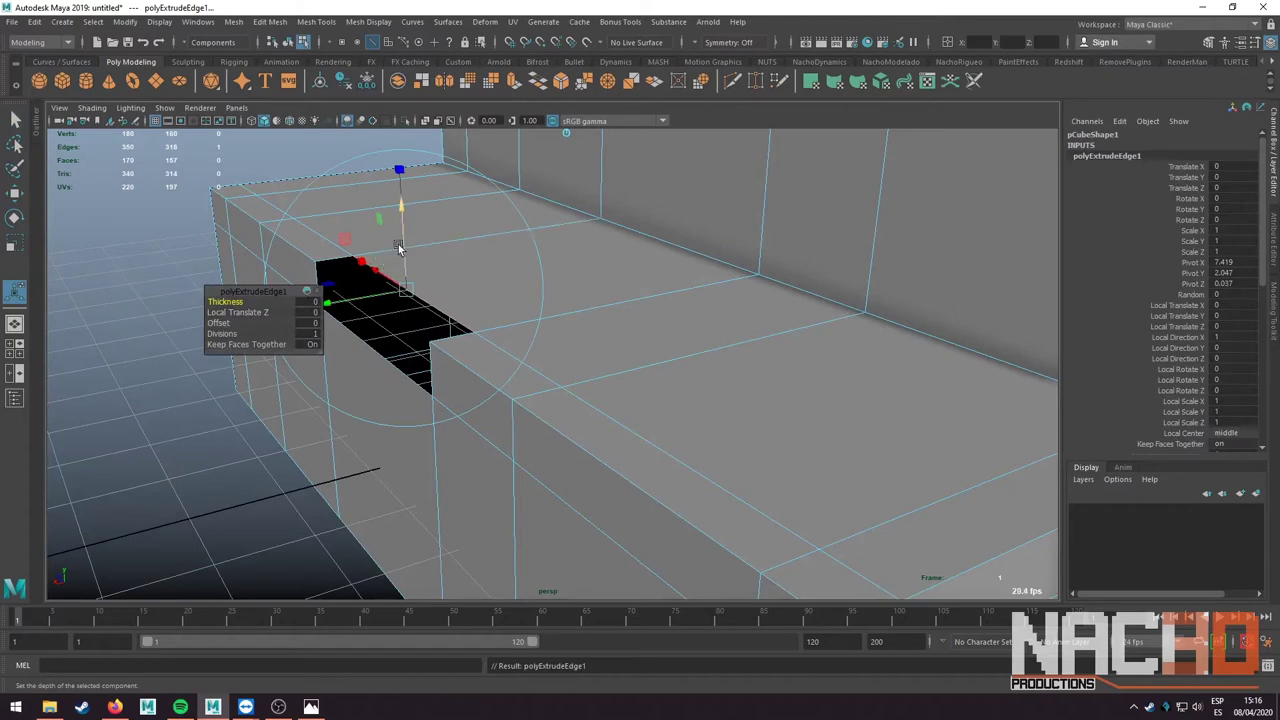
pyautogui.moveTo(398, 248); pyautogui.dragTo(320, 317)
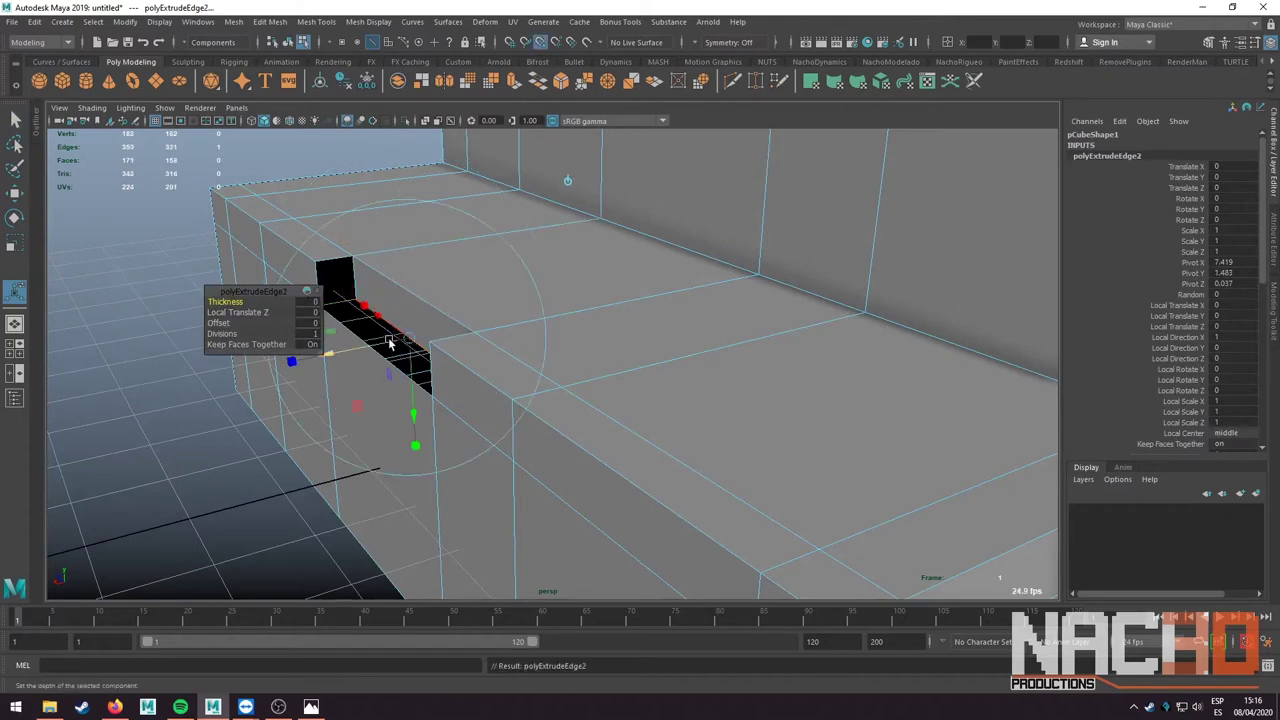
pyautogui.moveTo(390, 343)
pyautogui.mouseDown()
pyautogui.moveTo(369, 363)
pyautogui.moveTo(300, 355)
pyautogui.moveTo(490, 366)
pyautogui.mouseUp()
pyautogui.press('q')
# - Merge the overlapping vertices at the recess and check the smooth preview
pyautogui.moveTo(522, 338); pyautogui.dragTo(452, 334, button='right')
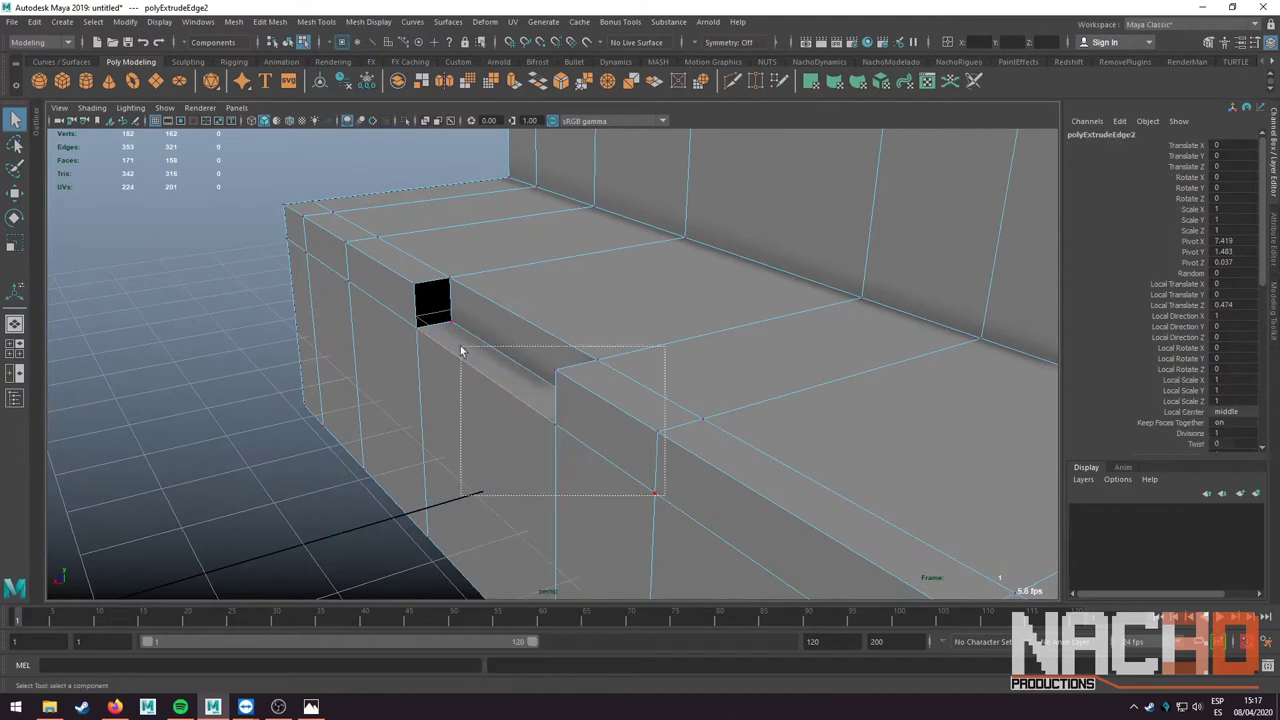
pyautogui.click(274, 21)
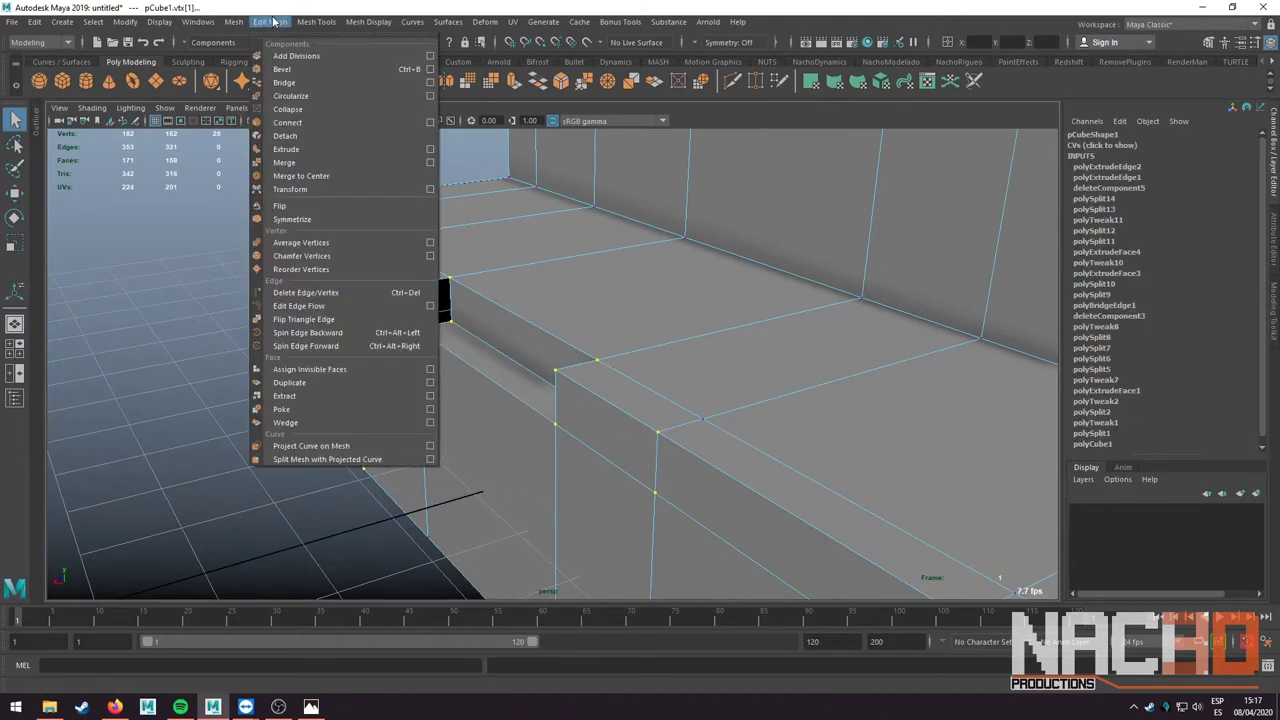
pyautogui.click(285, 163)
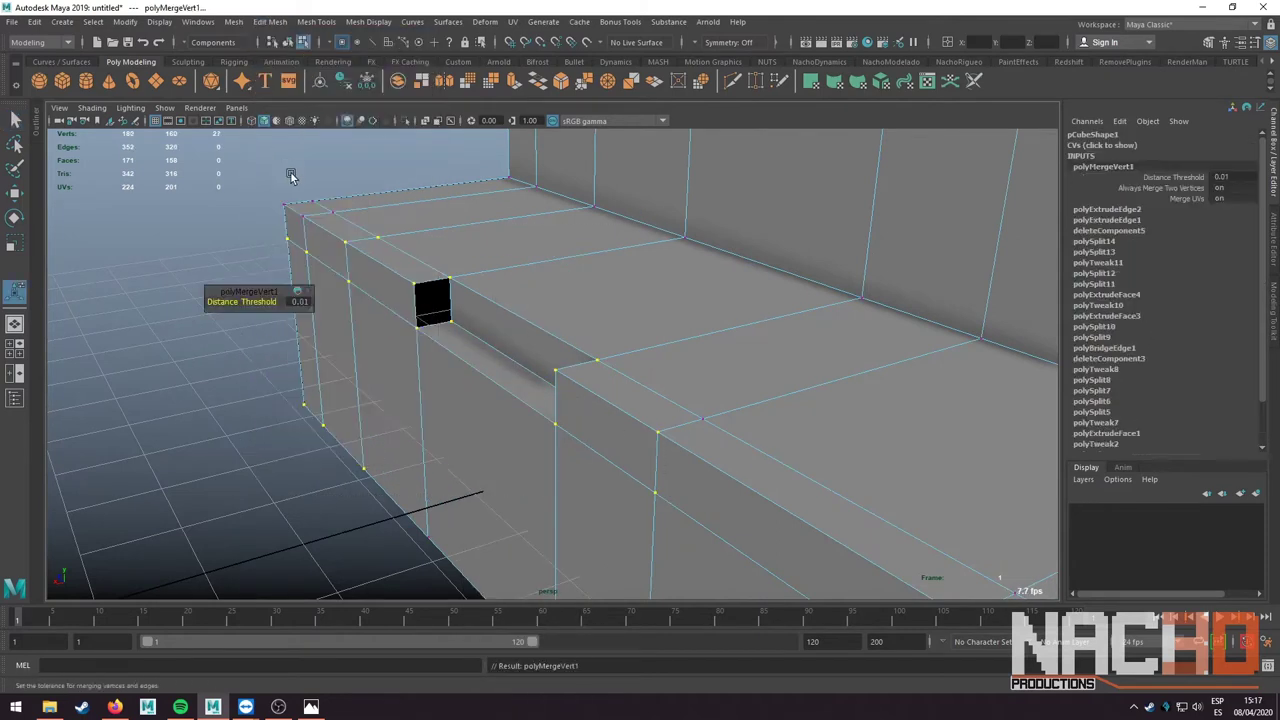
pyautogui.press('3')
pyautogui.press('1')
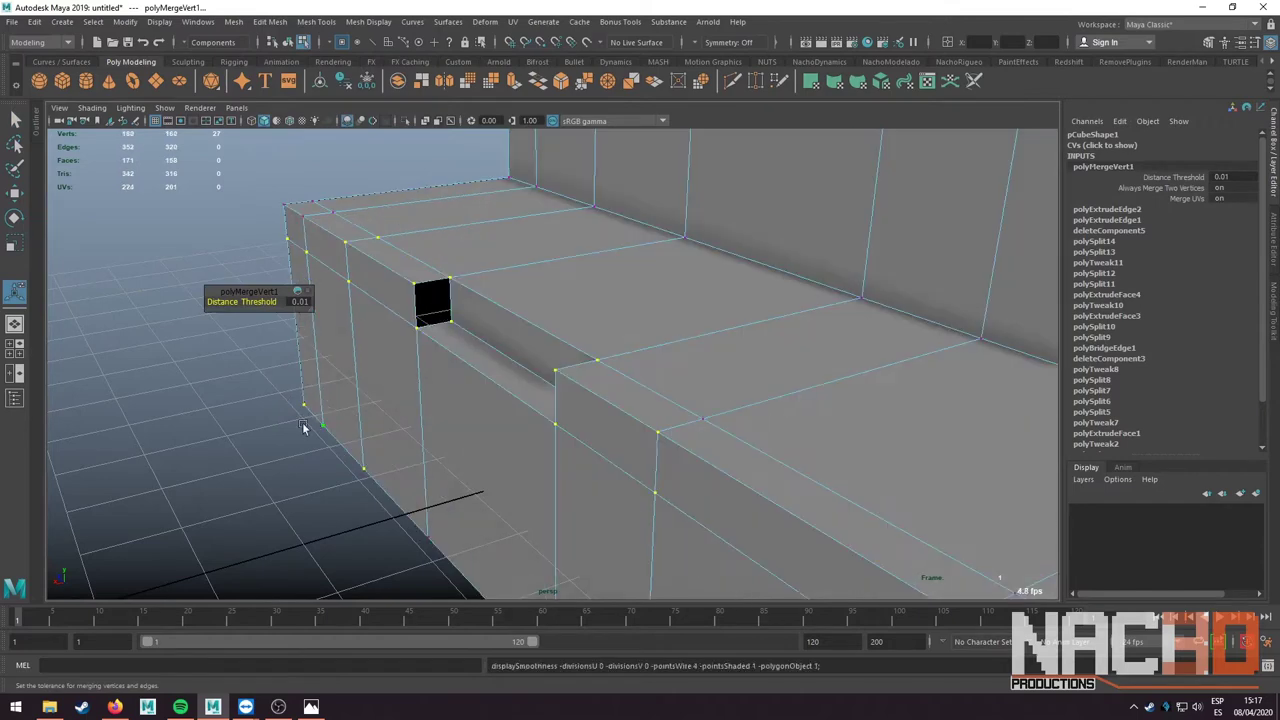
# - Cap the recess's open bottom with Mesh > Fill Hole and verify it smoothed
pyautogui.click(267, 427)
pyautogui.rightClick(413, 268)
pyautogui.click(416, 248)
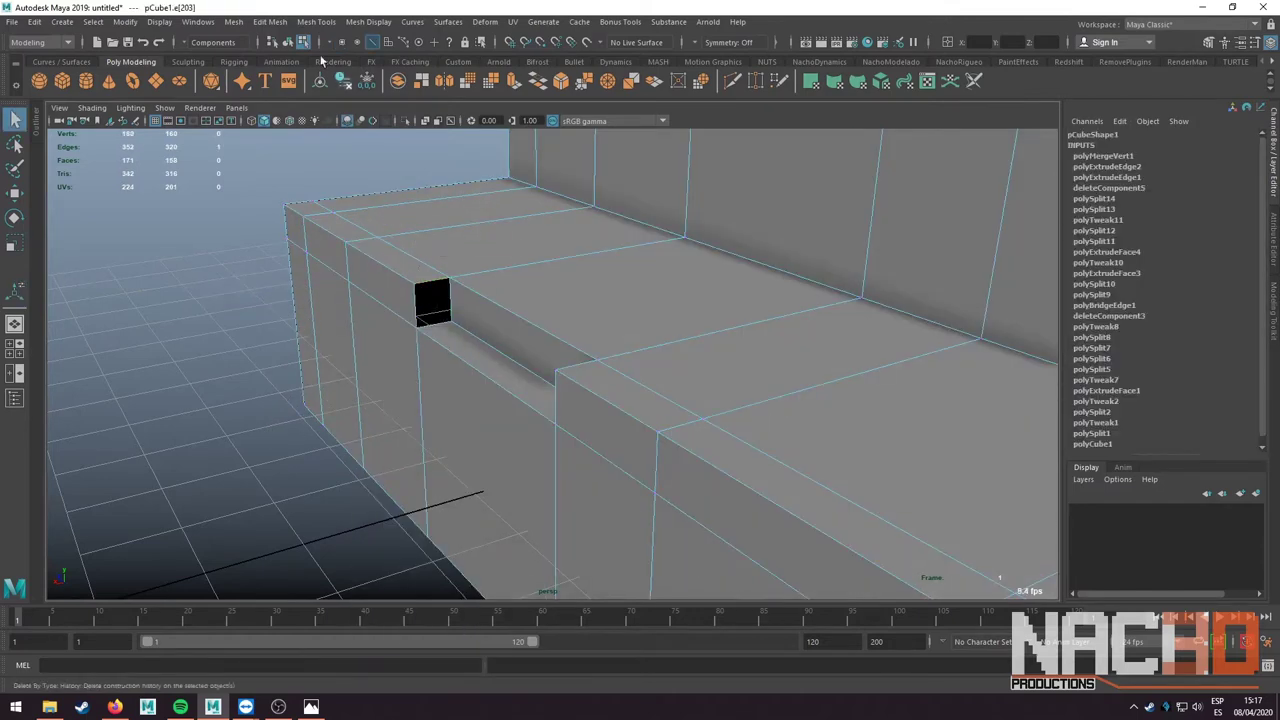
pyautogui.click(240, 24)
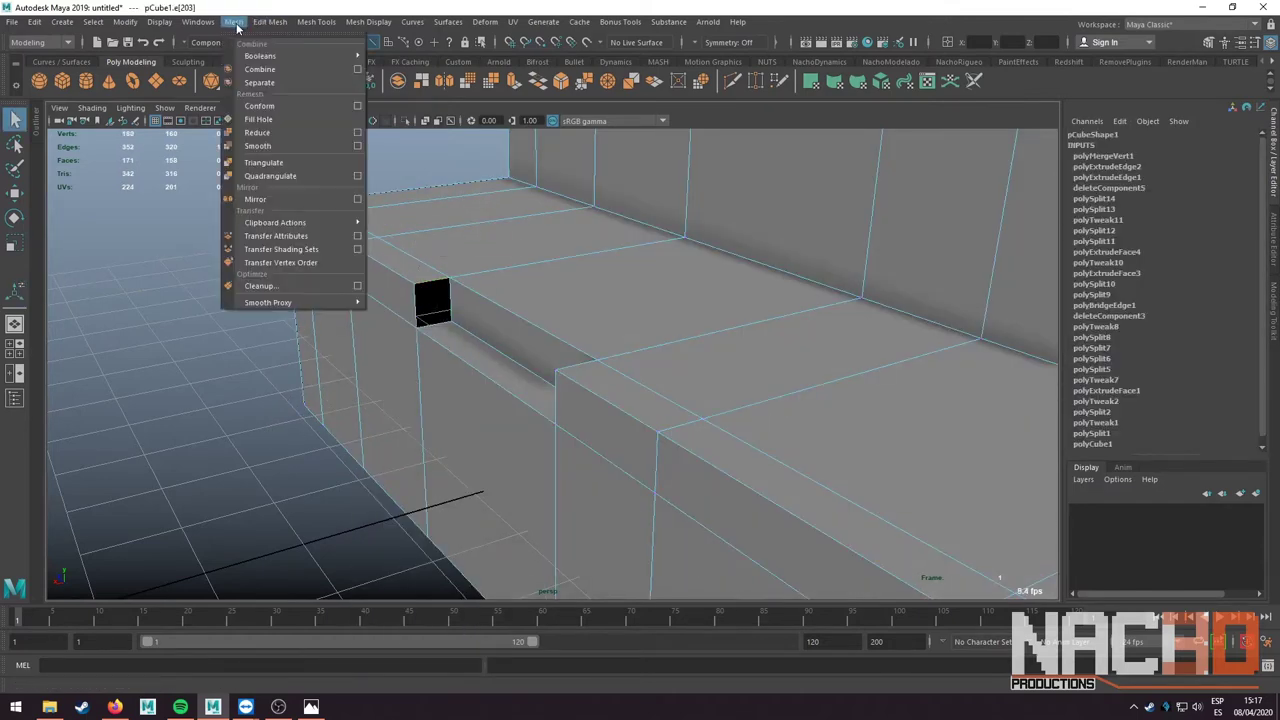
pyautogui.click(257, 121)
pyautogui.moveTo(415, 300)
pyautogui.keyDown('alt'); pyautogui.mouseDown()
pyautogui.moveTo(769, 272)
pyautogui.moveTo(832, 311)
pyautogui.moveTo(688, 318)
pyautogui.moveTo(638, 298)
pyautogui.moveTo(504, 324)
pyautogui.moveTo(531, 220)
pyautogui.moveTo(529, 382)
pyautogui.moveTo(371, 386)
pyautogui.mouseUp(); pyautogui.keyUp('alt')
pyautogui.press('3')
pyautogui.press('1')
pyautogui.press('F8')
pyautogui.keyDown('shift'); pyautogui.rightClick(530, 362); pyautogui.keyUp('shift')
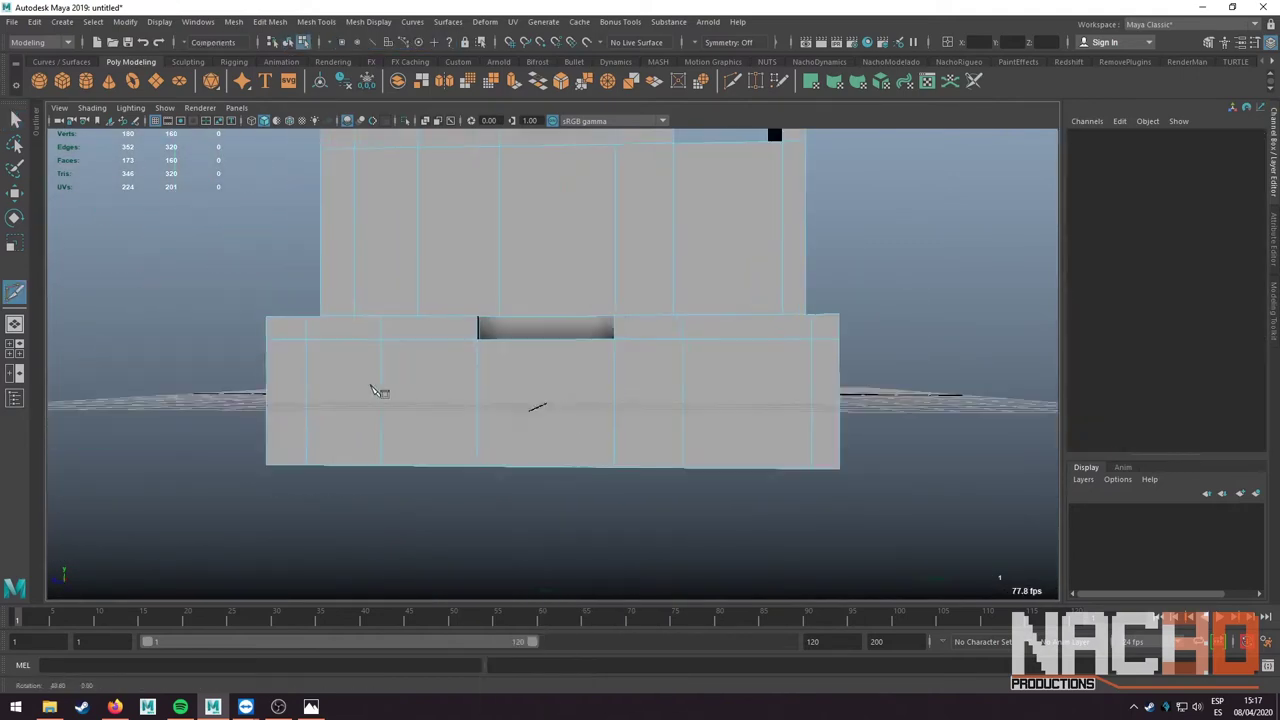
# - Add two horizontal edge loops across the front of the base in shaded view
pyautogui.press('space')
pyautogui.press('space')
pyautogui.keyDown('alt'); pyautogui.moveTo(486, 366); pyautogui.dragTo(558, 430, button='middle'); pyautogui.keyUp('alt')
pyautogui.press('5')
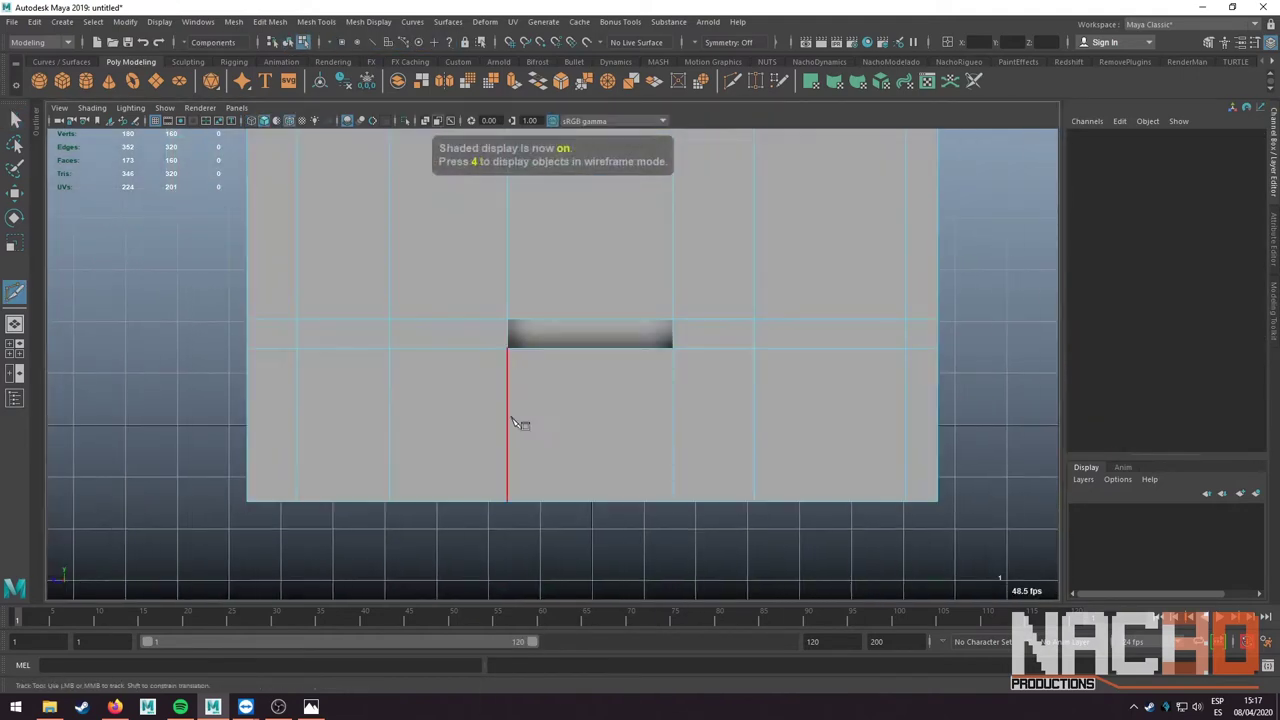
pyautogui.click(506, 417)
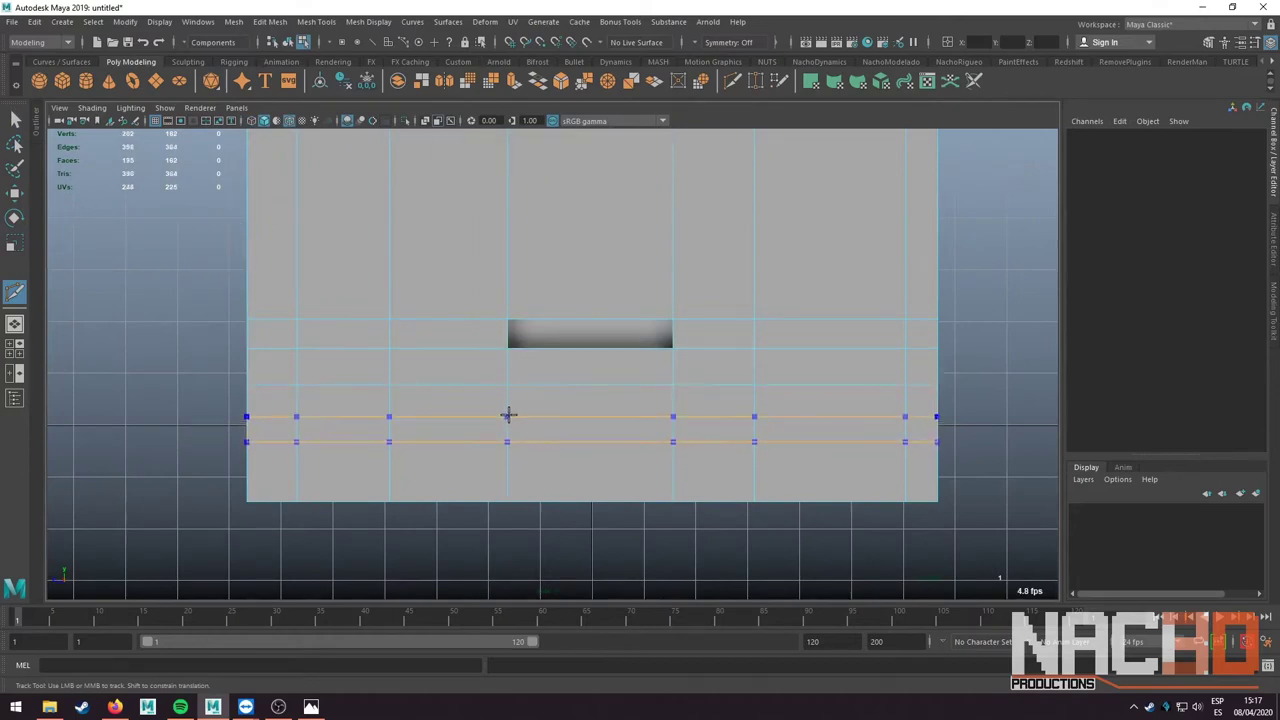
pyautogui.keyDown('alt'); pyautogui.moveTo(506, 417); pyautogui.dragTo(633, 337); pyautogui.keyUp('alt')
pyautogui.press('q')
# - Select the new front edge loops and slide one edge slightly left
pyautogui.click(375, 378)
pyautogui.keyDown('alt'); pyautogui.moveTo(525, 392); pyautogui.dragTo(690, 395); pyautogui.keyUp('alt')
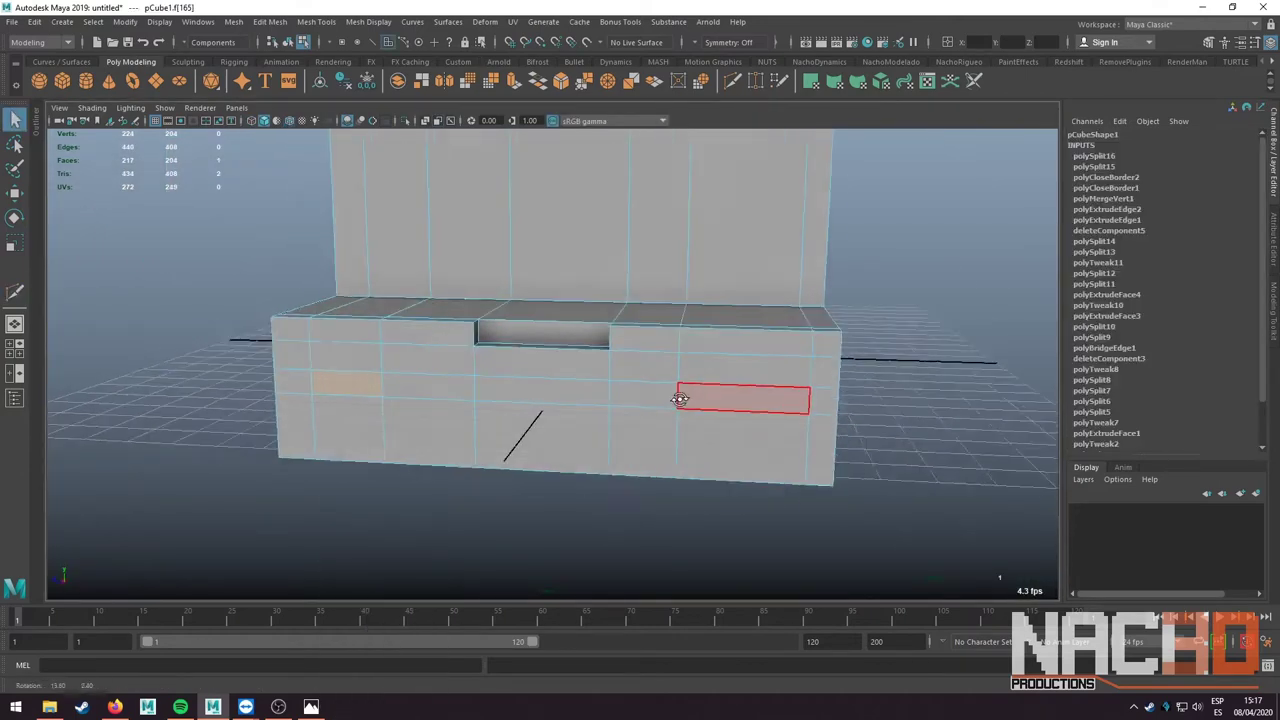
pyautogui.moveTo(764, 339); pyautogui.dragTo(770, 318, button='right')
pyautogui.moveTo(770, 318)
pyautogui.keyDown('alt'); pyautogui.mouseDown()
pyautogui.moveTo(698, 393)
pyautogui.moveTo(734, 374)
pyautogui.moveTo(549, 380)
pyautogui.mouseUp(); pyautogui.keyUp('alt')
pyautogui.doubleClick(698, 393)
pyautogui.moveTo(371, 337); pyautogui.dragTo(371, 302, button='right')
pyautogui.doubleClick(352, 401)
pyautogui.press('w')
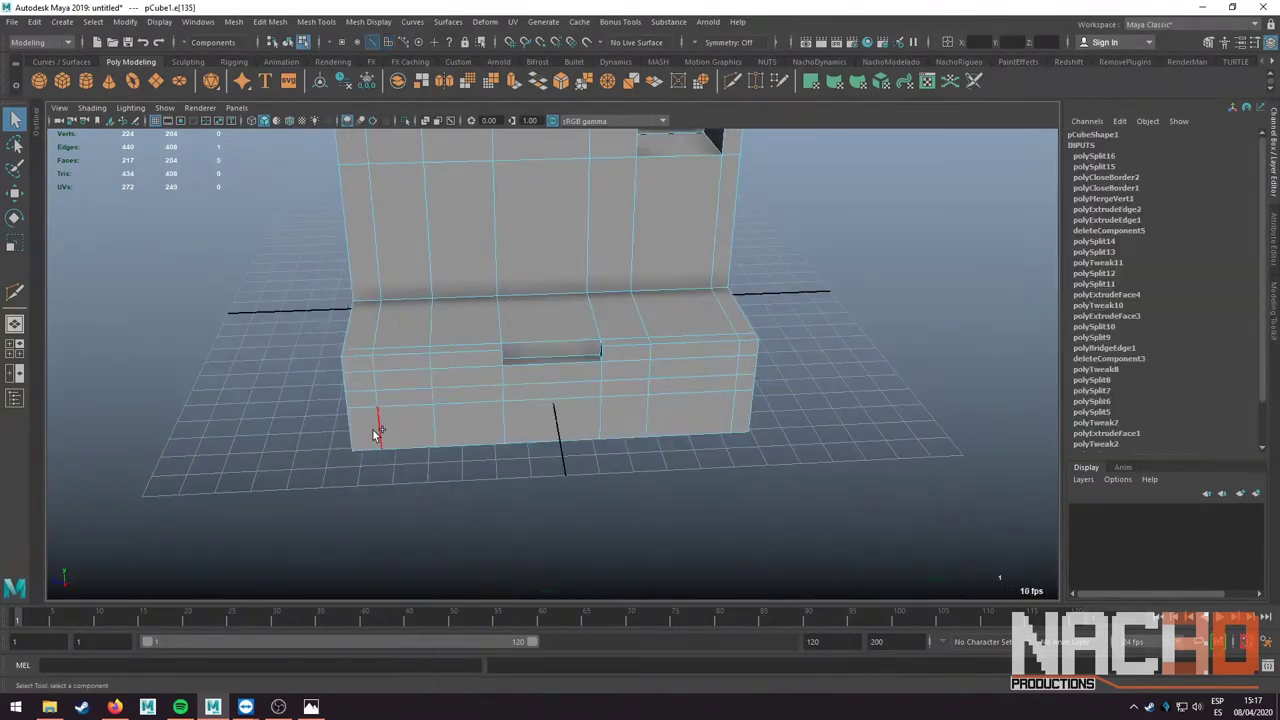
pyautogui.moveTo(352, 401); pyautogui.dragTo(343, 403)
pyautogui.moveTo(383, 356)
pyautogui.keyDown('alt'); pyautogui.mouseDown()
pyautogui.moveTo(400, 320)
pyautogui.moveTo(403, 443)
pyautogui.mouseUp(); pyautogui.keyUp('alt')
pyautogui.keyDown('shift'); pyautogui.click(444, 367); pyautogui.keyUp('shift')
# - Extrude the face row between the loops and push it inward as a recessed slot
pyautogui.press('F11')
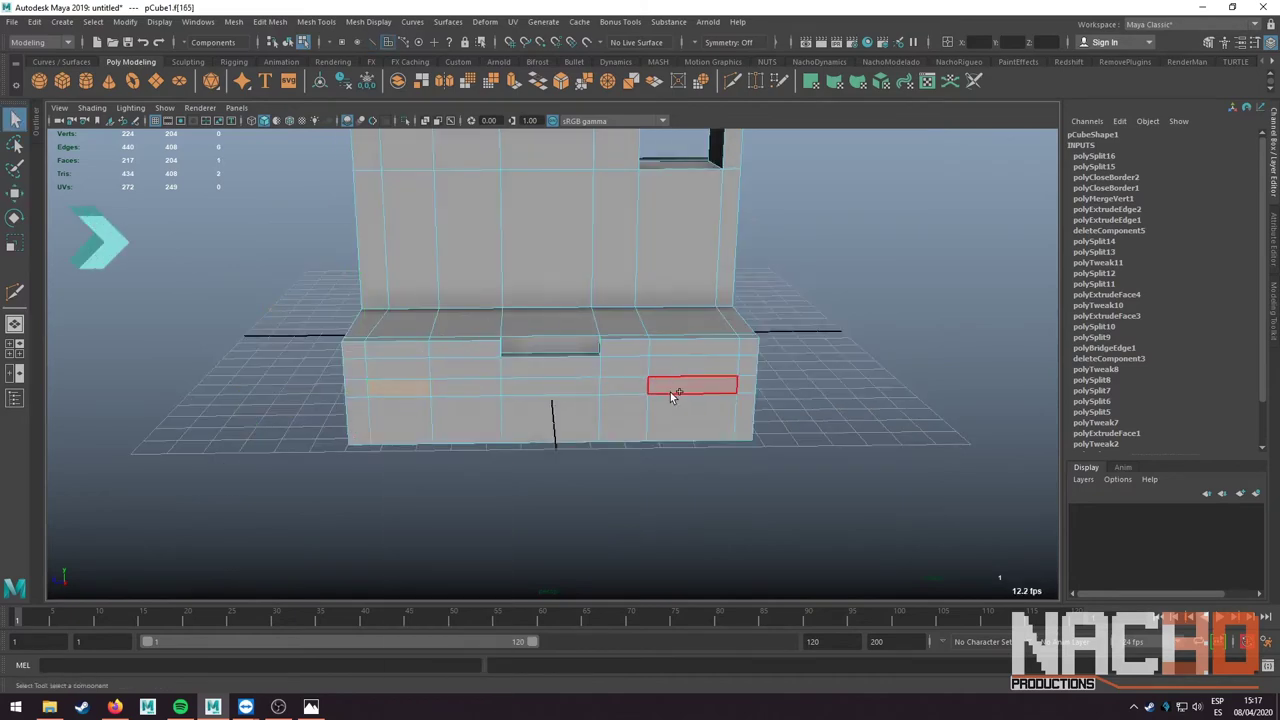
pyautogui.doubleClick(509, 394)
pyautogui.hotkey('ctrl', 'e')
pyautogui.moveTo(509, 394)
pyautogui.keyDown('alt'); pyautogui.mouseDown()
pyautogui.moveTo(529, 423)
pyautogui.moveTo(425, 462)
pyautogui.moveTo(440, 465)
pyautogui.mouseUp(); pyautogui.keyUp('alt')
pyautogui.keyDown('alt'); pyautogui.moveTo(440, 465); pyautogui.dragTo(394, 403); pyautogui.keyUp('alt')
pyautogui.hotkey('ctrl', 'z')
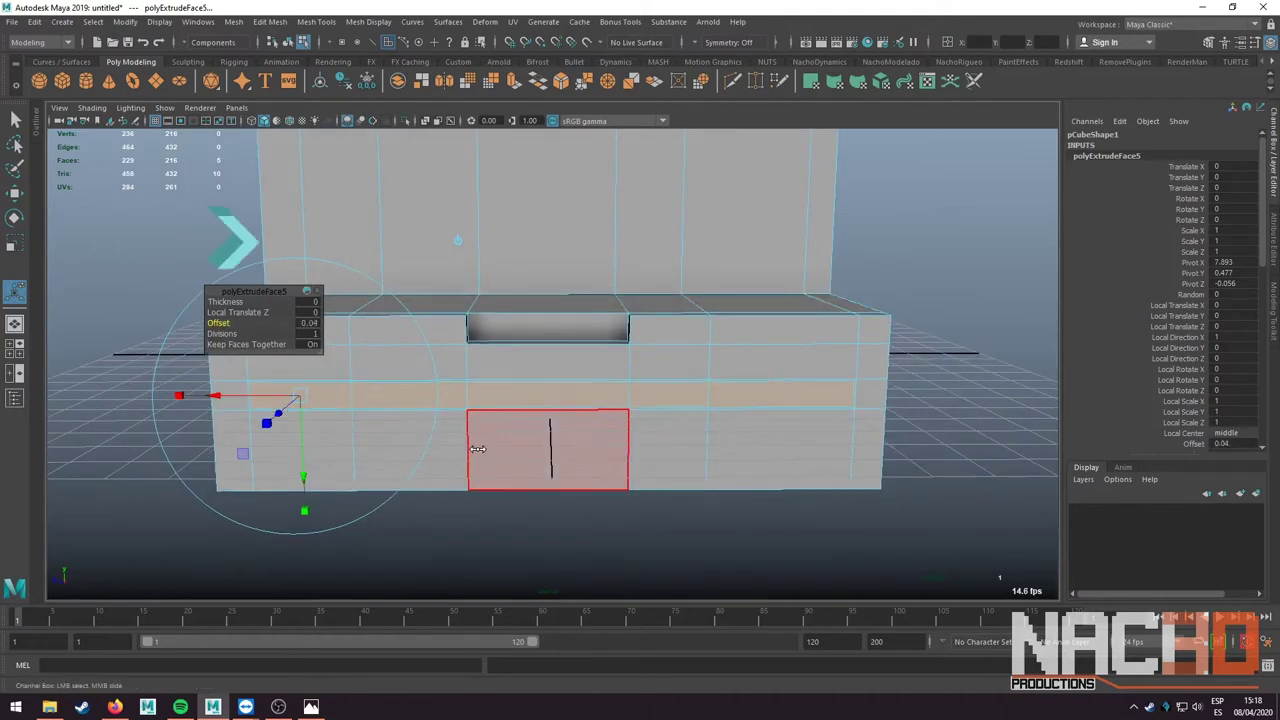
# - Return to object mode and orbit around the base to inspect the recessed slot
pyautogui.press('F8')
pyautogui.keyDown('alt'); pyautogui.moveTo(486, 448); pyautogui.dragTo(821, 430); pyautogui.keyUp('alt')
pyautogui.keyDown('alt'); pyautogui.moveTo(793, 386); pyautogui.dragTo(700, 363); pyautogui.keyUp('alt')
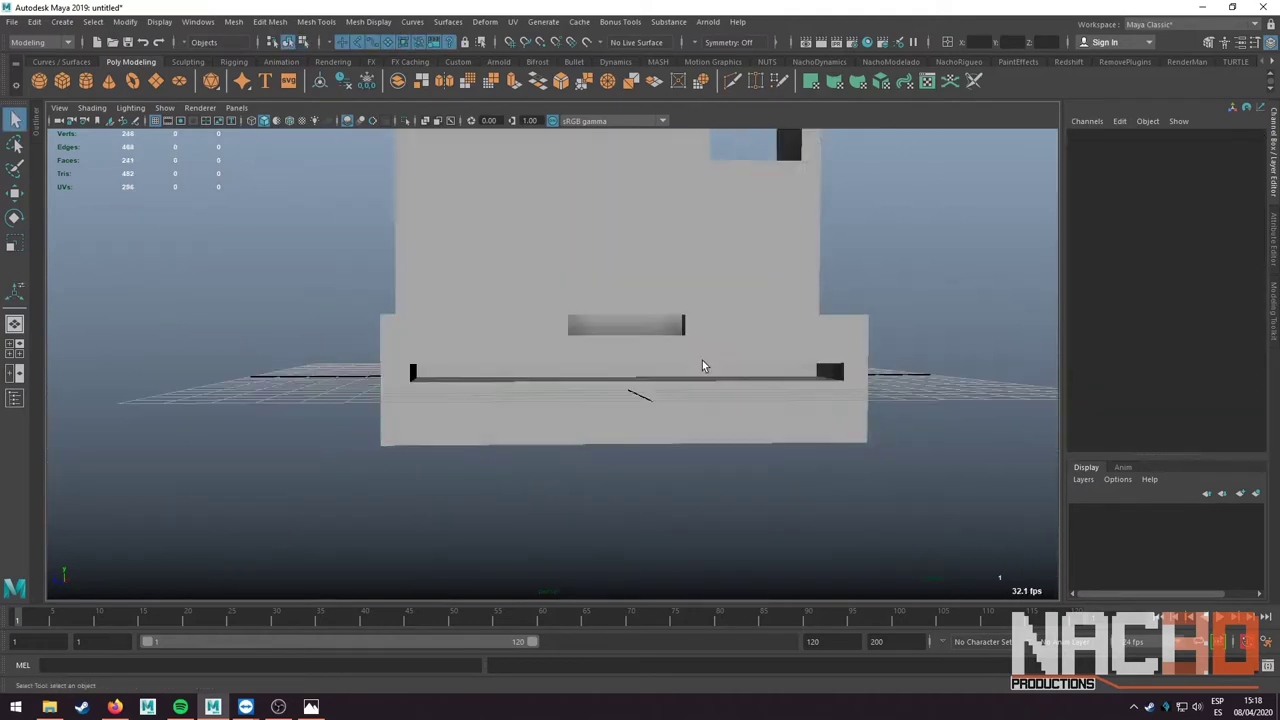
pyautogui.click(428, 366)
pyautogui.moveTo(428, 366)
pyautogui.keyDown('alt'); pyautogui.mouseDown()
pyautogui.moveTo(610, 377)
pyautogui.moveTo(422, 369)
pyautogui.moveTo(480, 380)
pyautogui.mouseUp(); pyautogui.keyUp('alt')
# - Toggle the 1/3 smooth preview from several angles to check how the body smooths
pyautogui.press('F8')
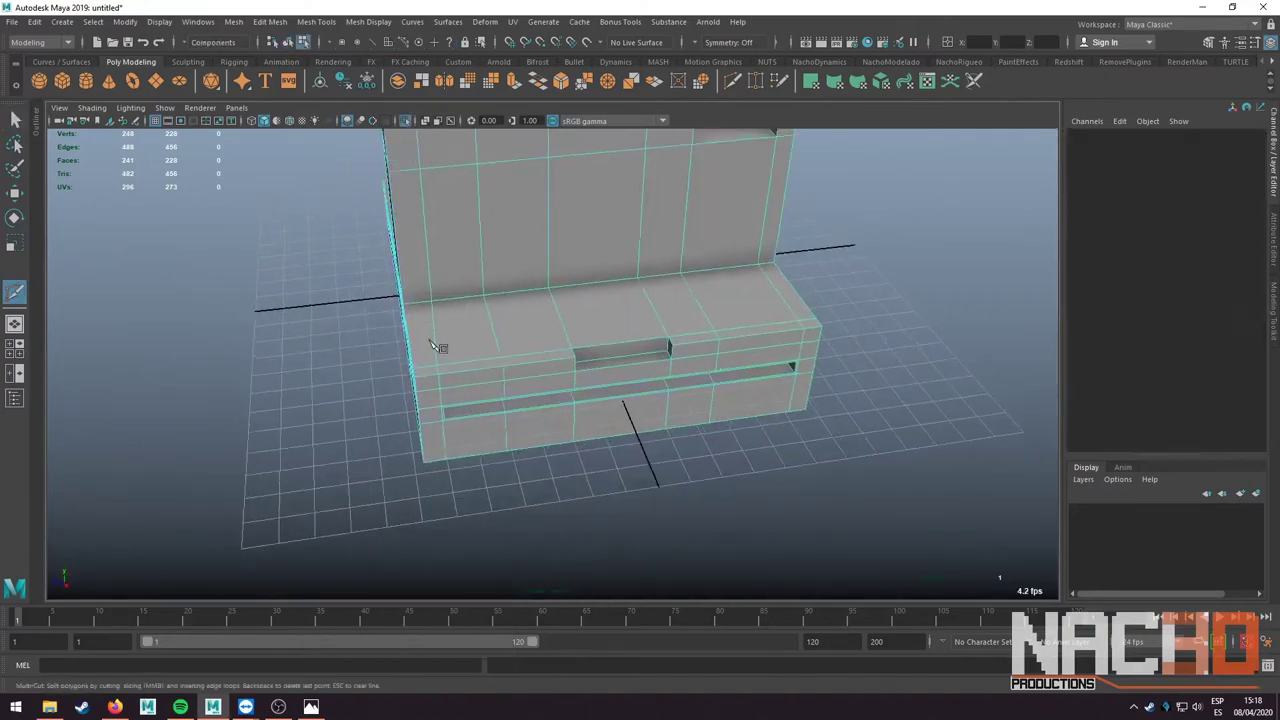
pyautogui.scroll(5, 486, 400)
pyautogui.press('3')
pyautogui.keyDown('alt'); pyautogui.moveTo(500, 337); pyautogui.dragTo(541, 317); pyautogui.keyUp('alt')
pyautogui.scroll(-3, 748, 362)
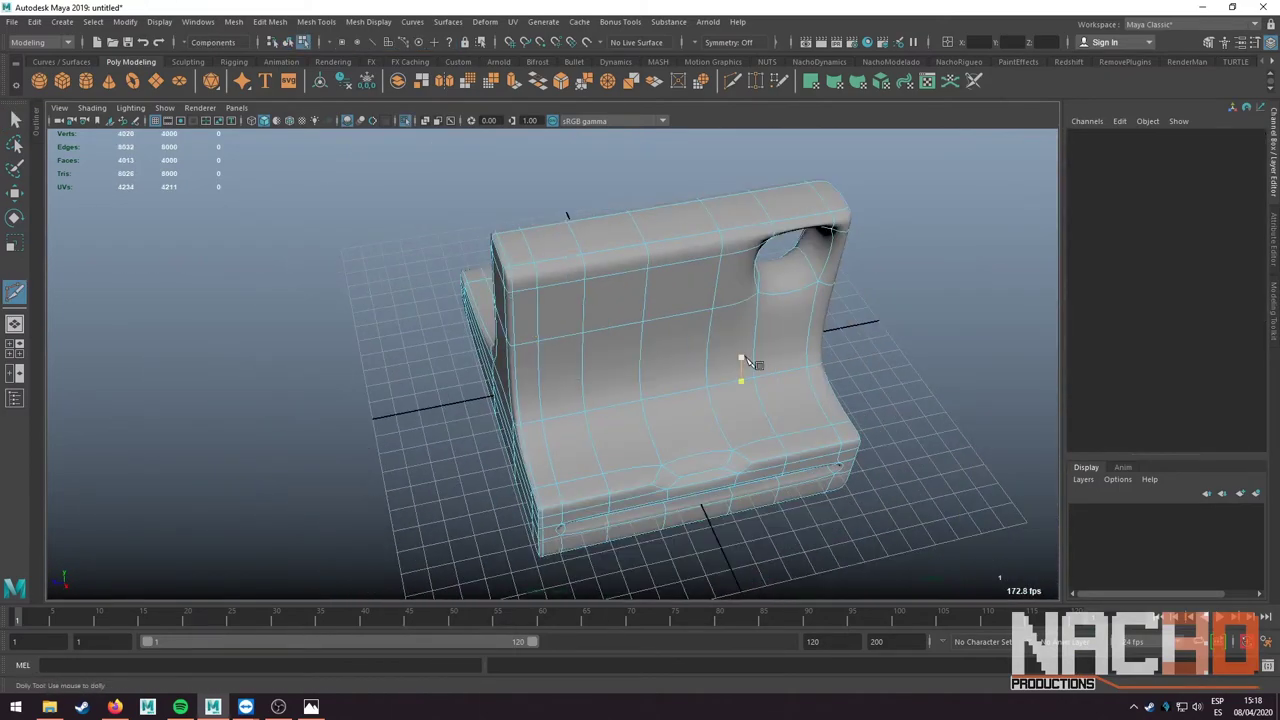
pyautogui.press('1')
pyautogui.moveTo(590, 368)
pyautogui.keyDown('alt'); pyautogui.mouseDown()
pyautogui.moveTo(620, 400)
pyautogui.moveTo(677, 414)
pyautogui.moveTo(614, 457)
pyautogui.mouseUp(); pyautogui.keyUp('alt')
pyautogui.scroll(5, 620, 400)
pyautogui.press('3')
pyautogui.scroll(-3, 614, 457)
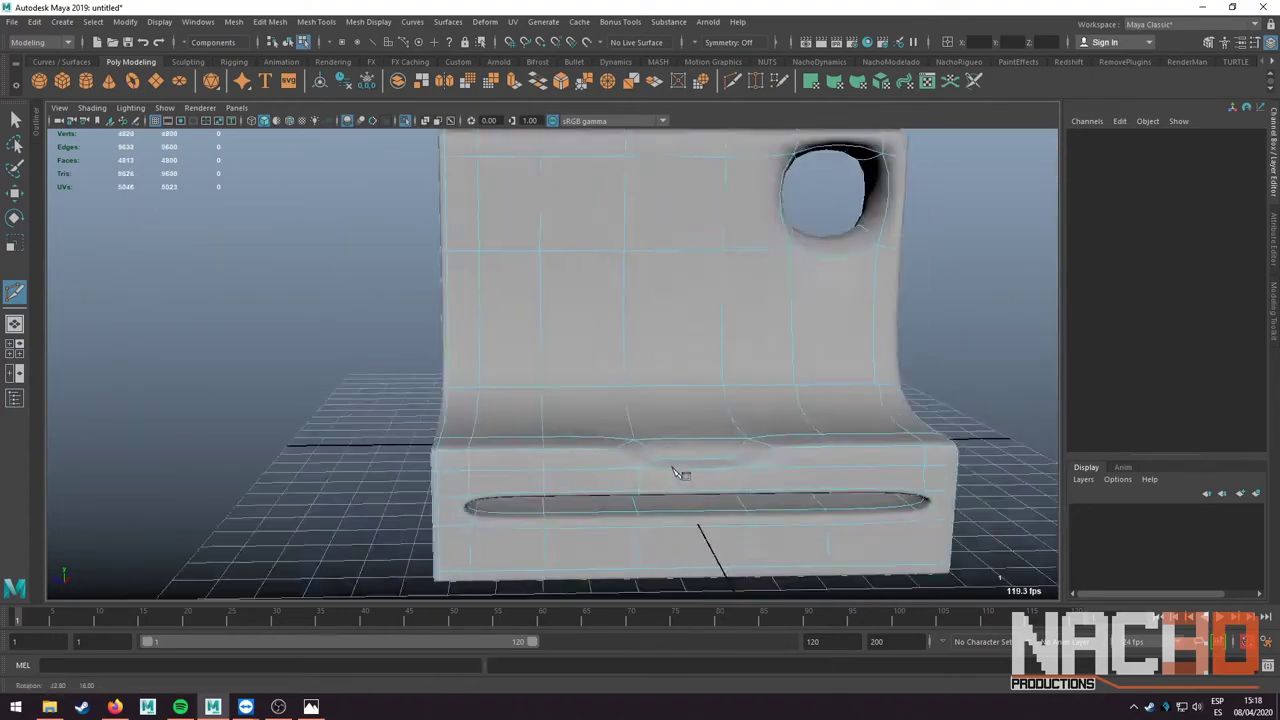
pyautogui.press('1')
pyautogui.scroll(3, 465, 380)
pyautogui.moveTo(465, 380)
pyautogui.keyDown('alt'); pyautogui.mouseDown()
pyautogui.moveTo(390, 365)
pyautogui.moveTo(452, 405)
pyautogui.moveTo(390, 390)
pyautogui.moveTo(777, 349)
pyautogui.moveTo(866, 386)
pyautogui.mouseUp(); pyautogui.keyUp('alt')
pyautogui.scroll(-3, 455, 400)
pyautogui.press('3')
pyautogui.scroll(5, 830, 362)
pyautogui.press('1')
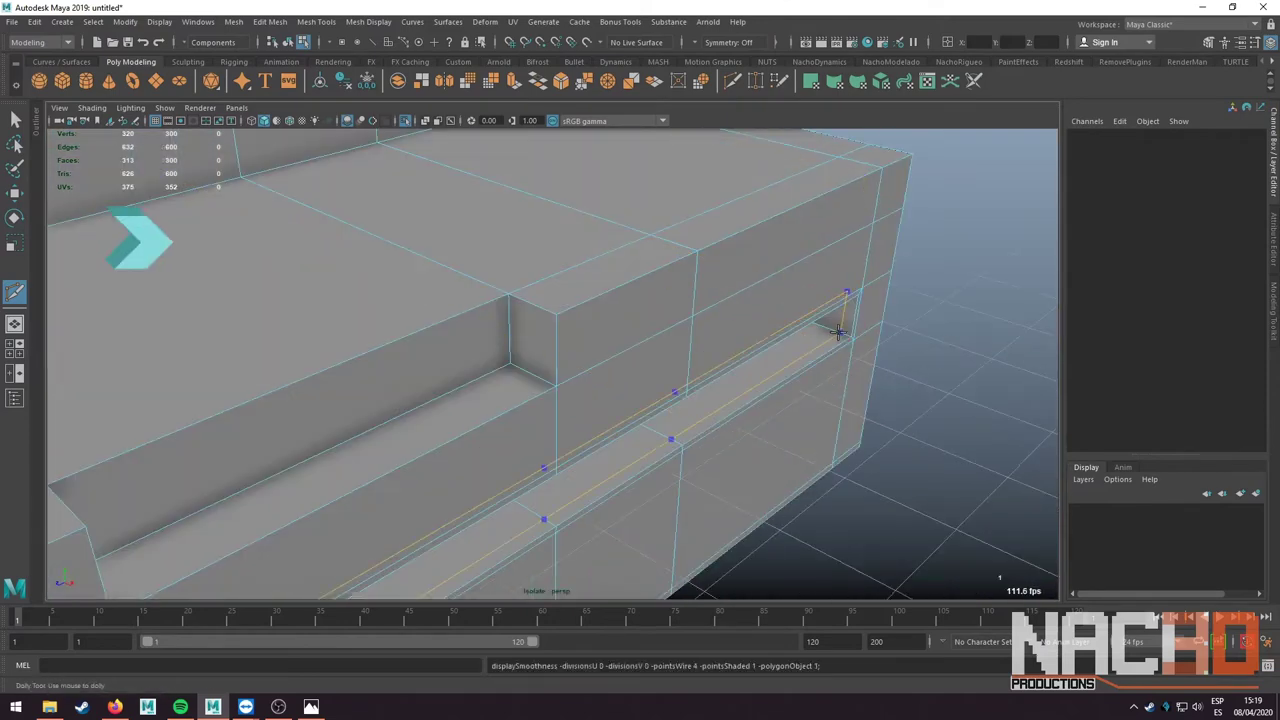
pyautogui.press('3')
pyautogui.press('1')
# - Orbit around the wall to inspect the window opening's support loops up close
pyautogui.keyDown('alt'); pyautogui.moveTo(797, 378); pyautogui.dragTo(760, 380); pyautogui.keyUp('alt')
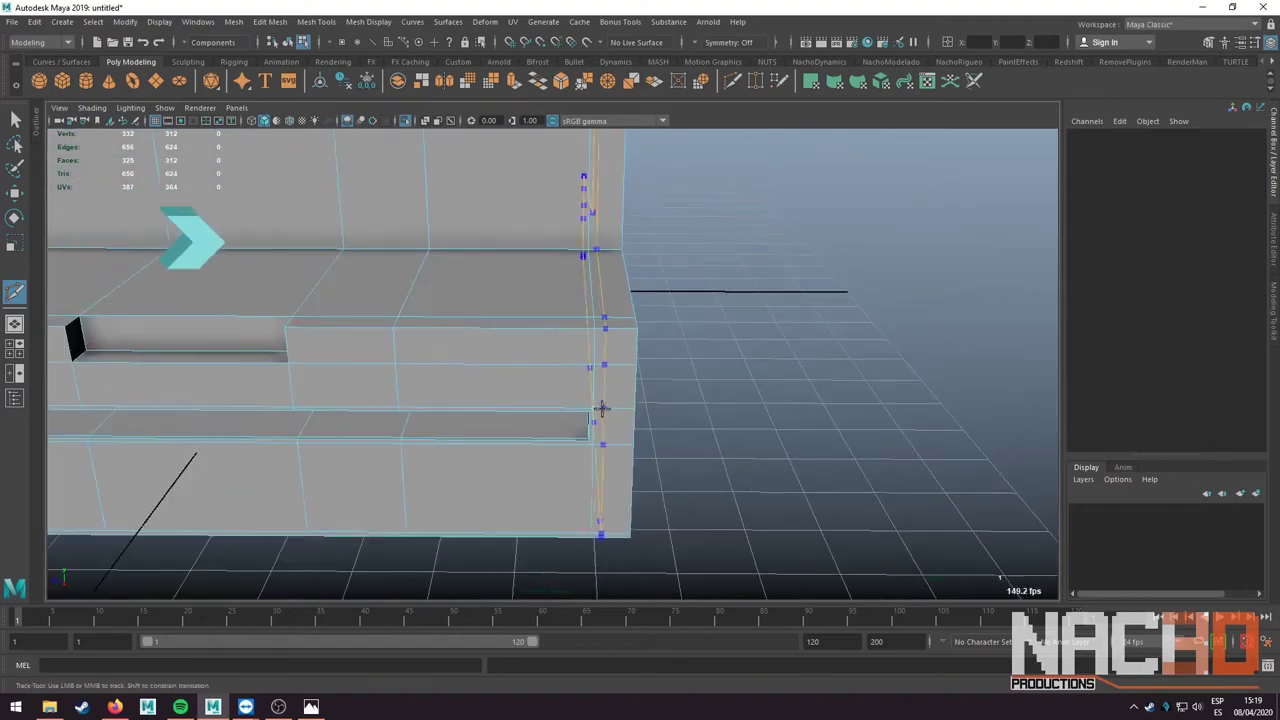
pyautogui.keyDown('alt'); pyautogui.moveTo(760, 380); pyautogui.dragTo(727, 375, button='right'); pyautogui.keyUp('alt')
pyautogui.keyDown('alt'); pyautogui.moveTo(727, 375); pyautogui.dragTo(400, 351); pyautogui.keyUp('alt')
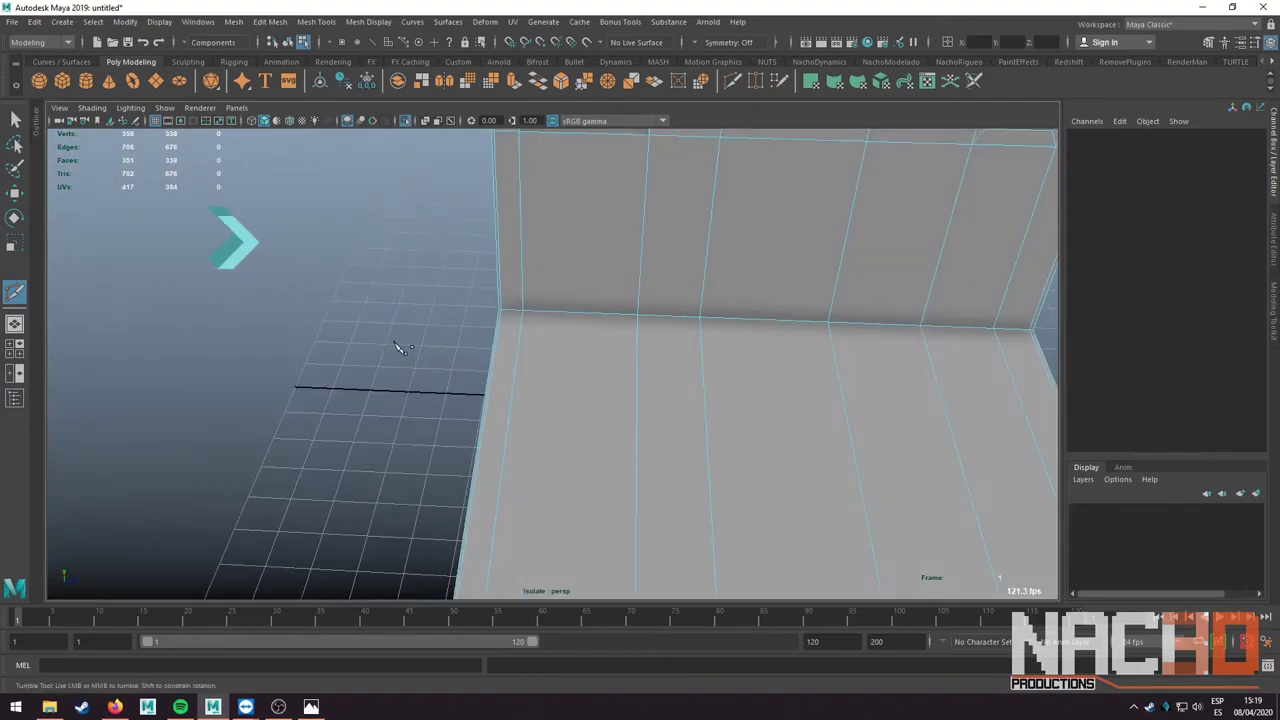
pyautogui.keyDown('alt'); pyautogui.moveTo(400, 351); pyautogui.dragTo(523, 294, button='right'); pyautogui.keyUp('alt')
pyautogui.keyDown('alt'); pyautogui.moveTo(523, 294); pyautogui.dragTo(524, 297); pyautogui.keyUp('alt')
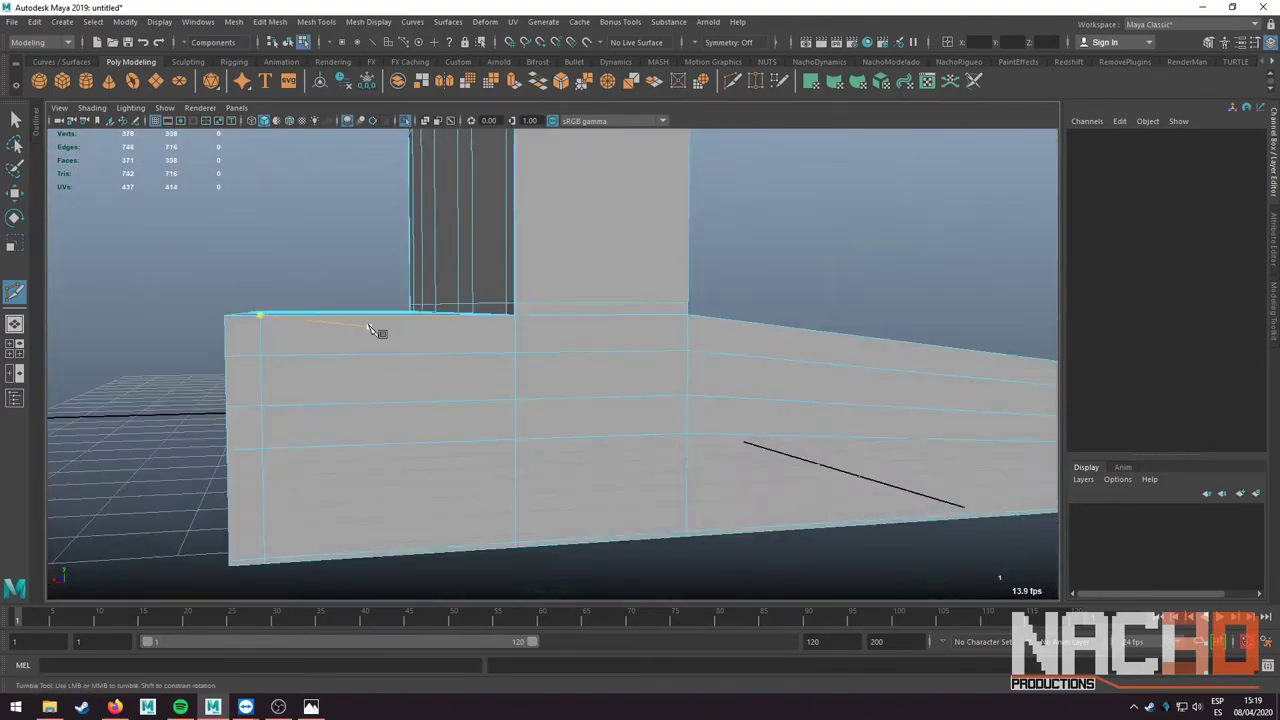
pyautogui.moveTo(380, 331)
pyautogui.keyDown('alt'); pyautogui.mouseDown()
pyautogui.moveTo(400, 337)
pyautogui.moveTo(437, 306)
pyautogui.mouseUp(); pyautogui.keyUp('alt')
pyautogui.moveTo(437, 306)
pyautogui.keyDown('alt'); pyautogui.mouseDown(button='right')
pyautogui.moveTo(400, 443)
pyautogui.moveTo(247, 441)
pyautogui.mouseUp(button='right'); pyautogui.keyUp('alt')
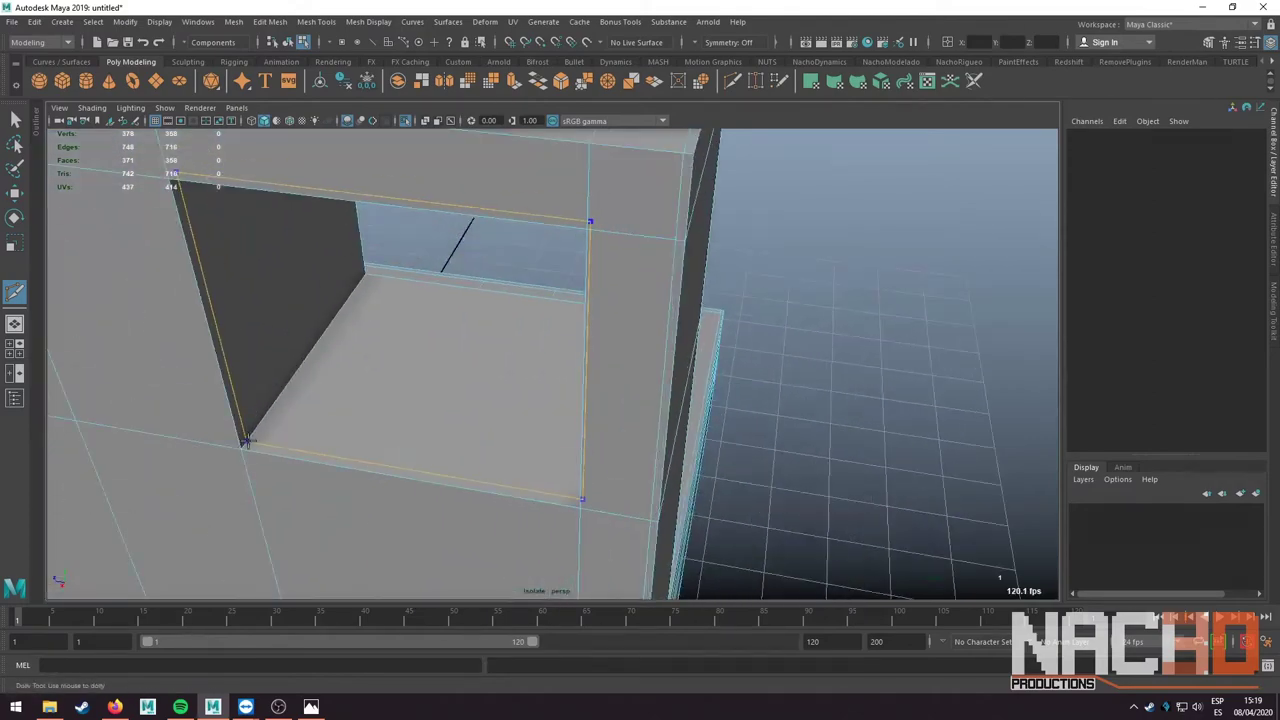
pyautogui.keyDown('alt'); pyautogui.moveTo(358, 284); pyautogui.dragTo(389, 366); pyautogui.keyUp('alt')
pyautogui.keyDown('alt'); pyautogui.moveTo(389, 366); pyautogui.dragTo(430, 330, button='right'); pyautogui.keyUp('alt')
pyautogui.keyDown('alt'); pyautogui.moveTo(430, 330); pyautogui.dragTo(453, 320); pyautogui.keyUp('alt')
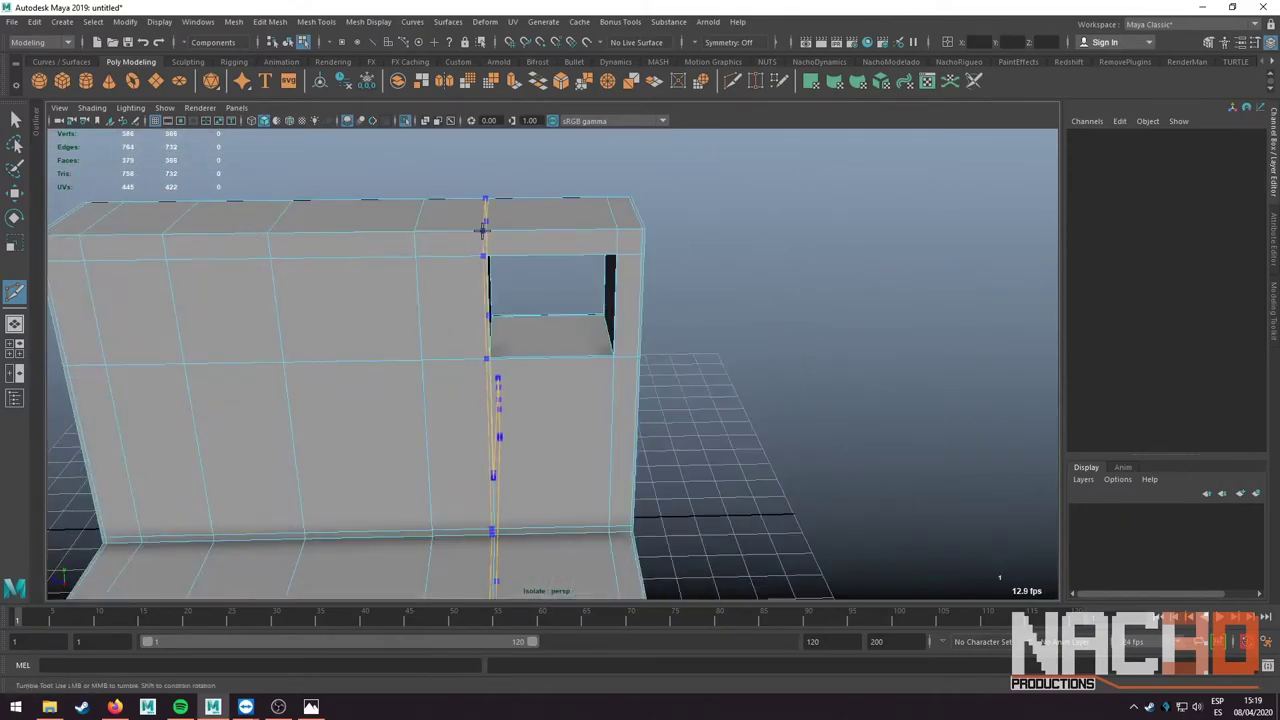
pyautogui.keyDown('alt'); pyautogui.moveTo(482, 230); pyautogui.dragTo(634, 229); pyautogui.keyUp('alt')
pyautogui.moveTo(629, 403)
pyautogui.keyDown('alt'); pyautogui.mouseDown(button='right')
pyautogui.moveTo(606, 418)
pyautogui.moveTo(608, 297)
pyautogui.mouseUp(button='right'); pyautogui.keyUp('alt')
pyautogui.keyDown('alt'); pyautogui.moveTo(608, 297); pyautogui.dragTo(606, 323); pyautogui.keyUp('alt')
pyautogui.keyDown('alt'); pyautogui.moveTo(606, 323); pyautogui.dragTo(420, 217, button='right'); pyautogui.keyUp('alt')
pyautogui.keyDown('alt'); pyautogui.moveTo(420, 217); pyautogui.dragTo(344, 292, button='middle'); pyautogui.keyUp('alt')
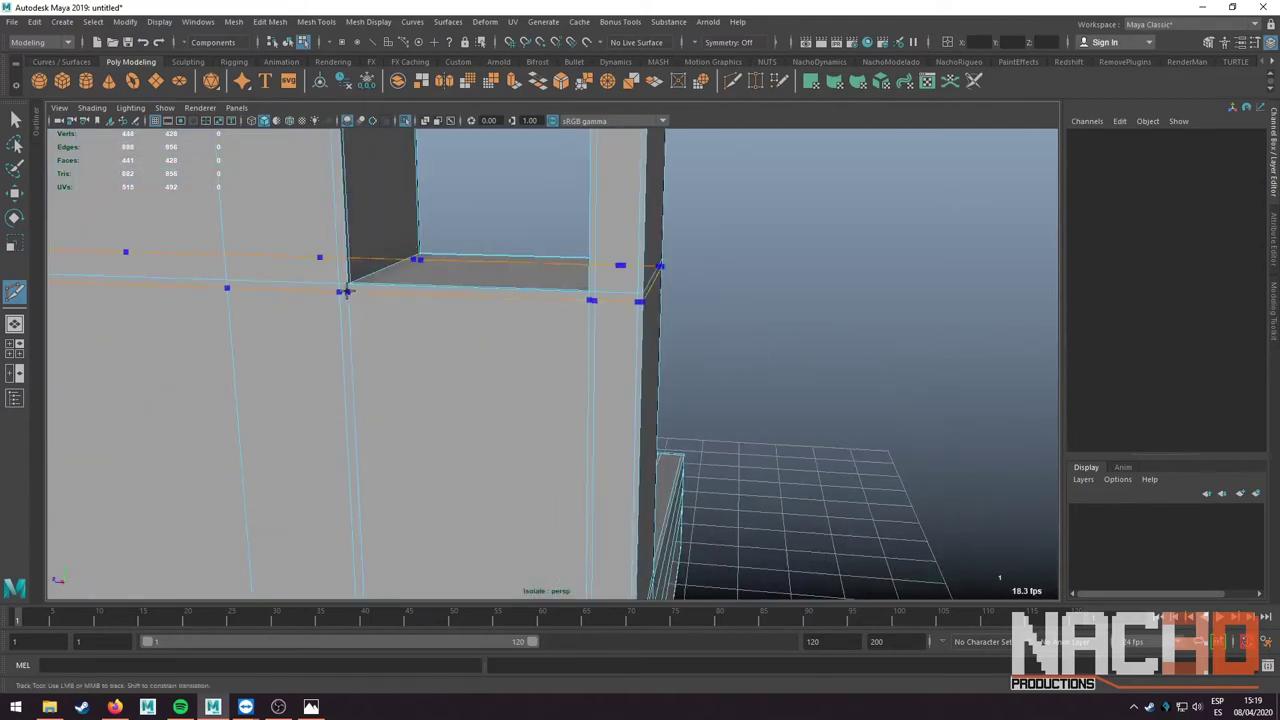
pyautogui.keyDown('alt'); pyautogui.moveTo(344, 292); pyautogui.dragTo(100, 243, button='right'); pyautogui.keyUp('alt')
pyautogui.moveTo(100, 243)
pyautogui.keyDown('alt'); pyautogui.mouseDown()
pyautogui.moveTo(237, 243)
pyautogui.moveTo(514, 337)
pyautogui.mouseUp(); pyautogui.keyUp('alt')
pyautogui.moveTo(514, 337)
pyautogui.keyDown('alt'); pyautogui.mouseDown(button='right')
pyautogui.moveTo(385, 340)
pyautogui.moveTo(486, 343)
pyautogui.mouseUp(button='right'); pyautogui.keyUp('alt')
pyautogui.keyDown('alt'); pyautogui.moveTo(486, 343); pyautogui.dragTo(414, 283); pyautogui.keyUp('alt')
pyautogui.keyDown('alt'); pyautogui.moveTo(414, 283); pyautogui.dragTo(420, 309, button='right'); pyautogui.keyUp('alt')
pyautogui.keyDown('alt'); pyautogui.moveTo(420, 309); pyautogui.dragTo(422, 352, button='middle'); pyautogui.keyUp('alt')
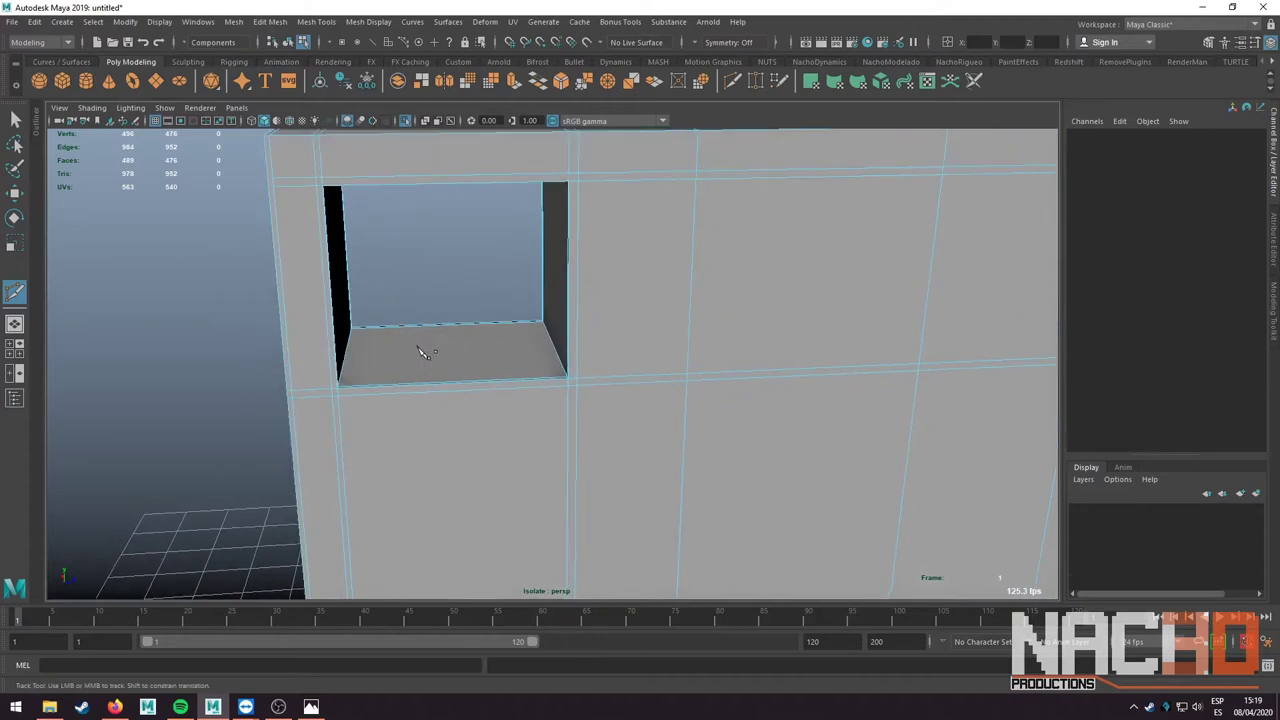
pyautogui.keyDown('alt'); pyautogui.moveTo(424, 352); pyautogui.dragTo(428, 329); pyautogui.keyUp('alt')
pyautogui.keyDown('alt'); pyautogui.moveTo(428, 329); pyautogui.dragTo(368, 248, button='right'); pyautogui.keyUp('alt')
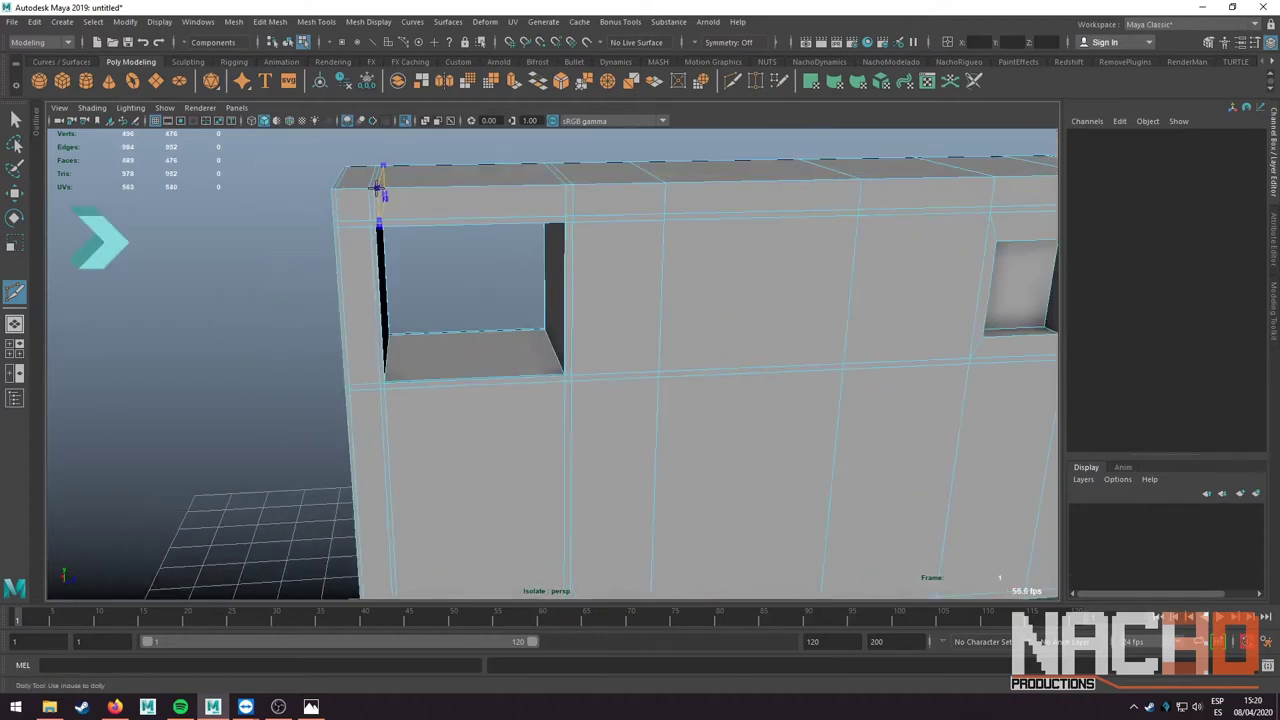
pyautogui.moveTo(378, 188)
pyautogui.keyDown('alt'); pyautogui.mouseDown()
pyautogui.moveTo(600, 205)
pyautogui.moveTo(529, 371)
pyautogui.moveTo(457, 371)
pyautogui.mouseUp(); pyautogui.keyUp('alt')
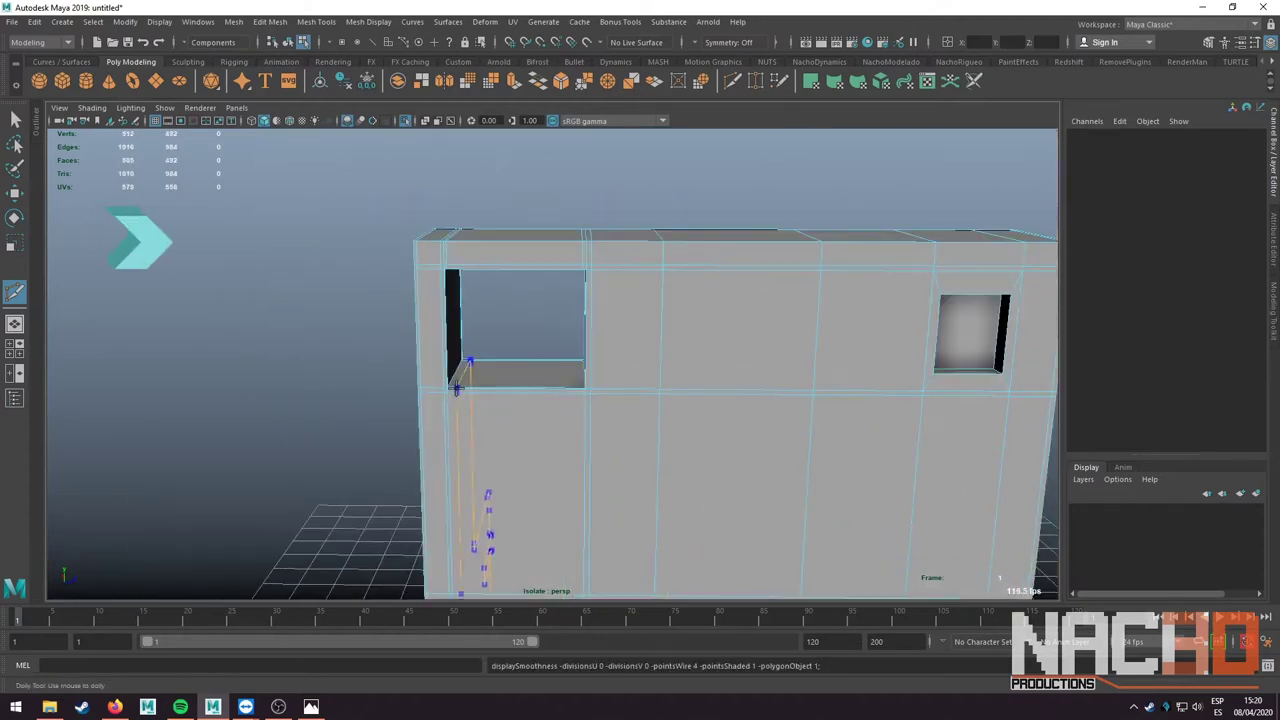
pyautogui.keyDown('alt'); pyautogui.moveTo(457, 371); pyautogui.dragTo(583, 383, button='right'); pyautogui.keyUp('alt')
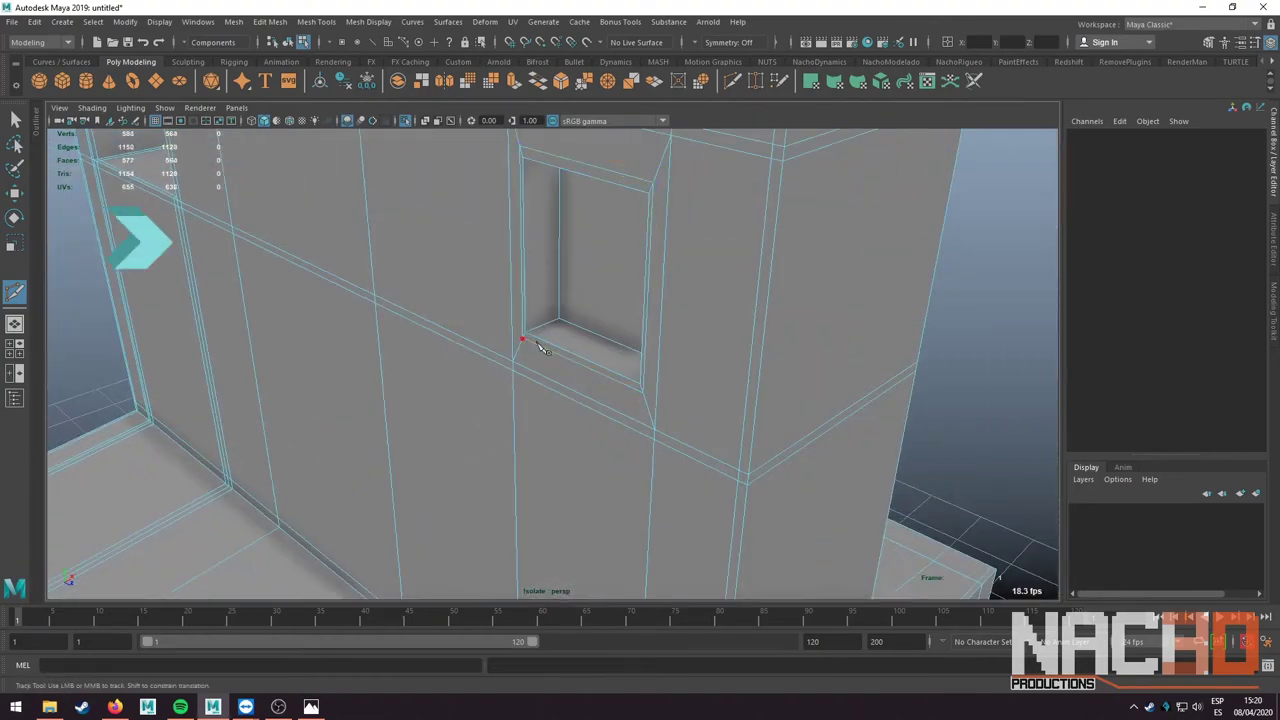
# - Compare the smoothed and low-poly wall, then turn the view toward the base slot
pyautogui.press('3')
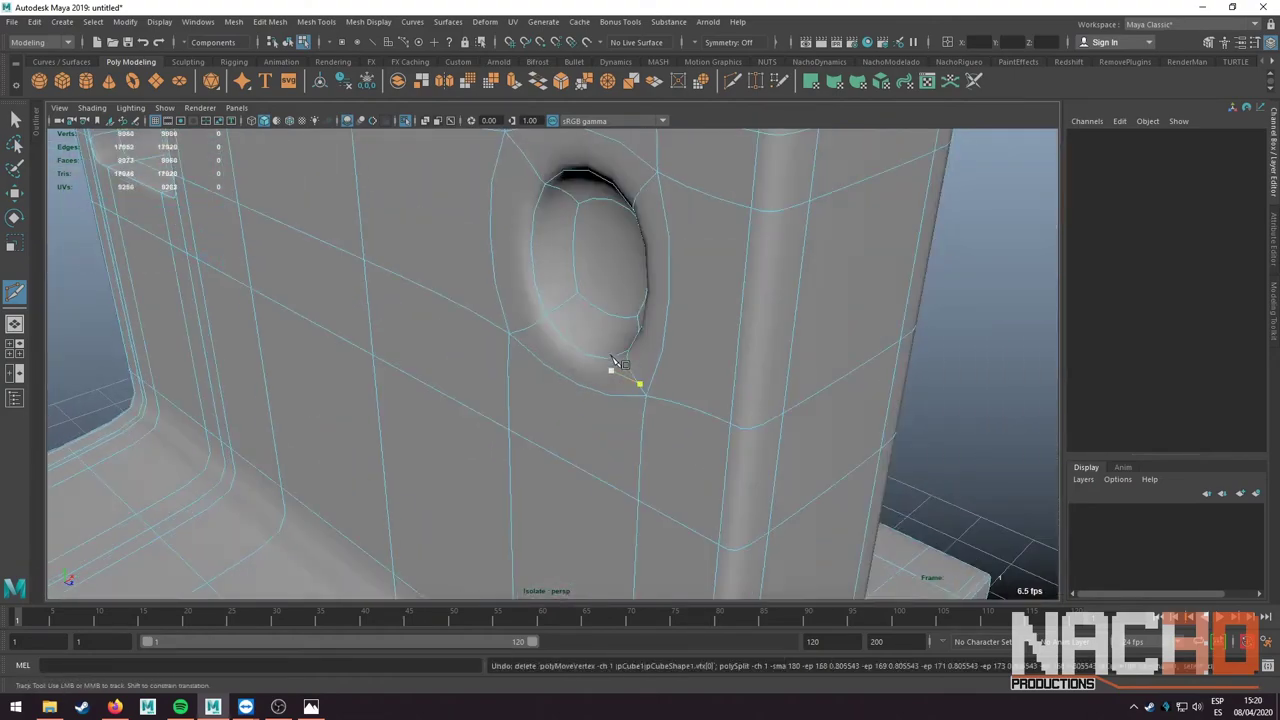
pyautogui.press('1')
pyautogui.press('3')
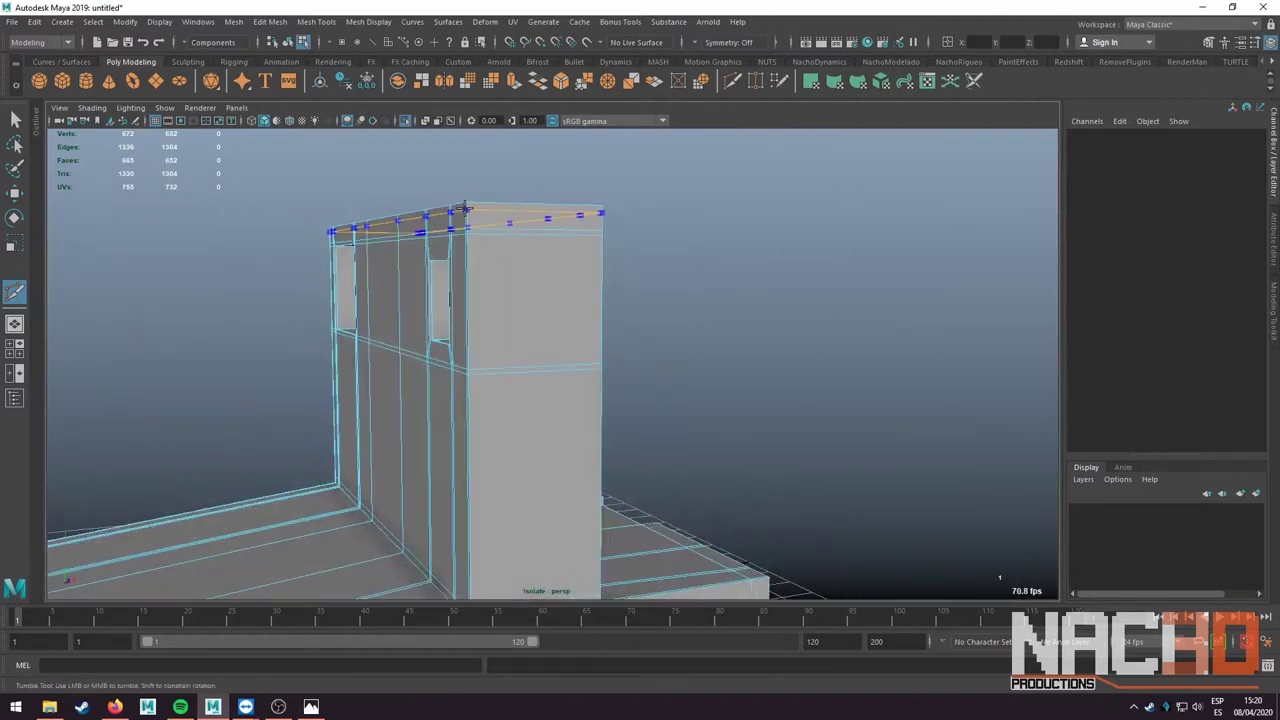
pyautogui.keyDown('alt'); pyautogui.moveTo(455, 297); pyautogui.dragTo(586, 329); pyautogui.keyUp('alt')
# - Add Multi-Cut support edges around the base slot, checking wireframe and smooth preview
pyautogui.scroll(5, 543, 266)
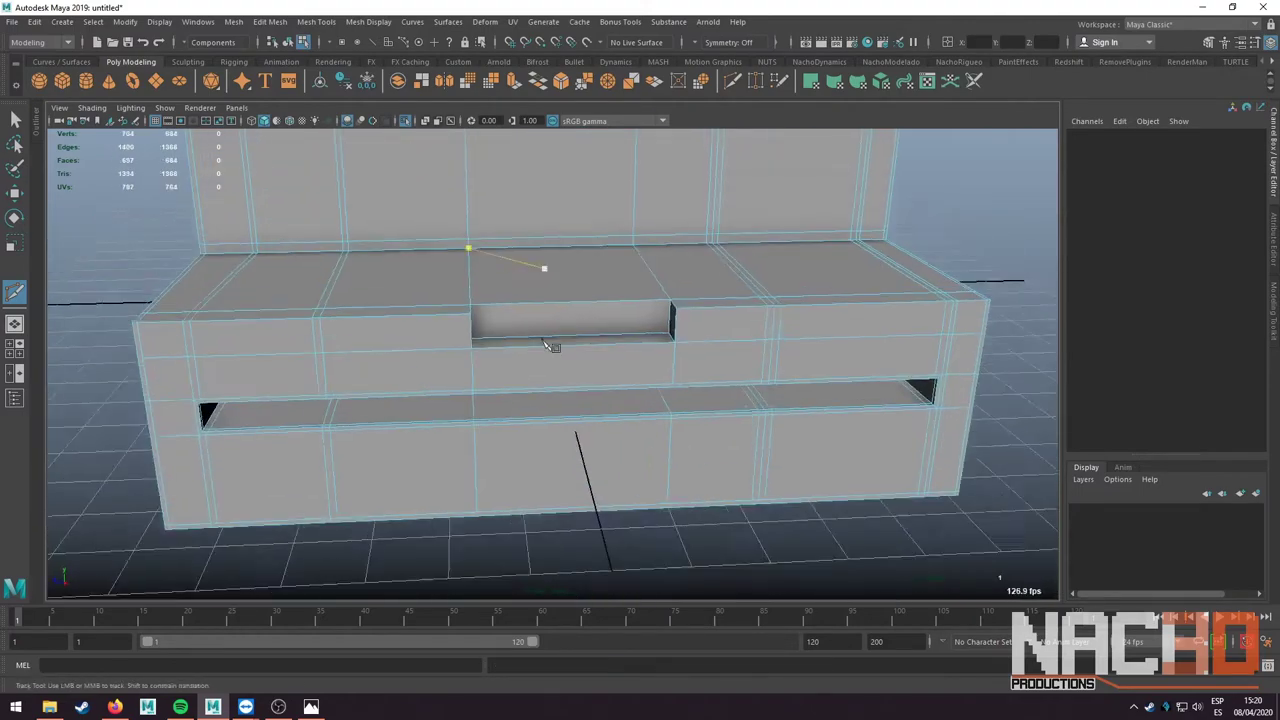
pyautogui.scroll(3, 403, 297)
pyautogui.scroll(5, 597, 314)
pyautogui.scroll(-5, 586, 259)
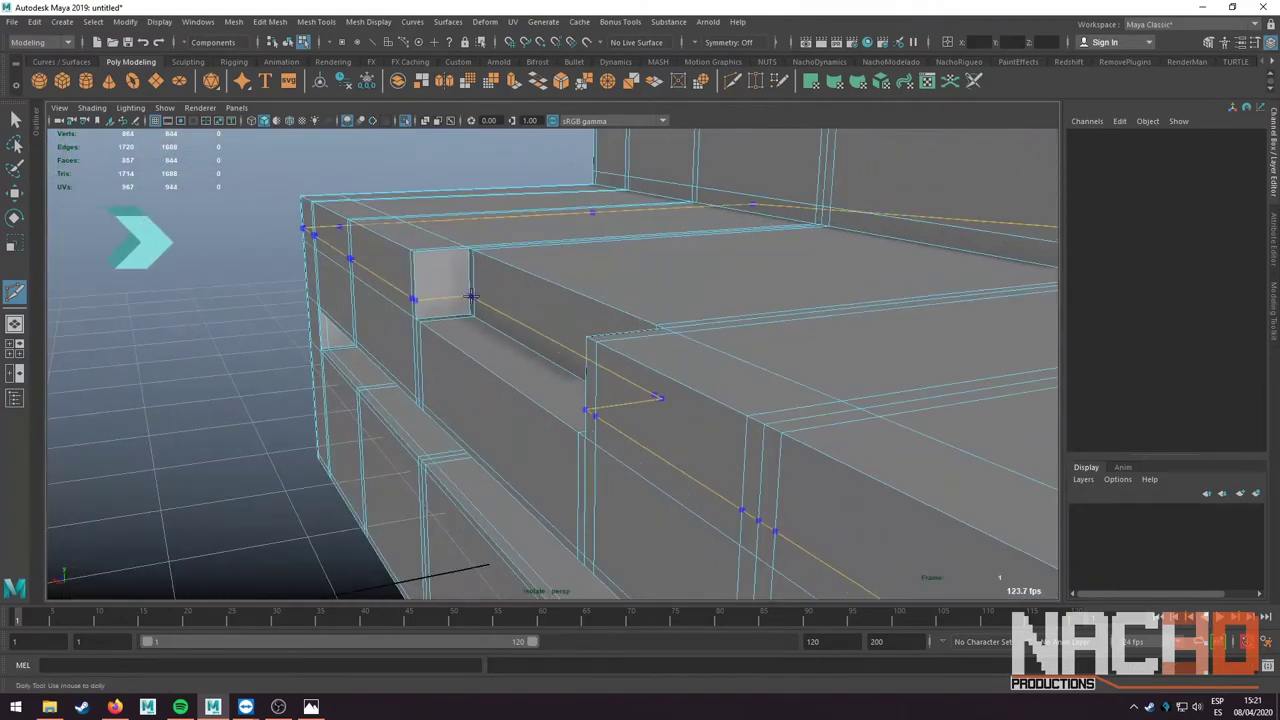
pyautogui.press('1')
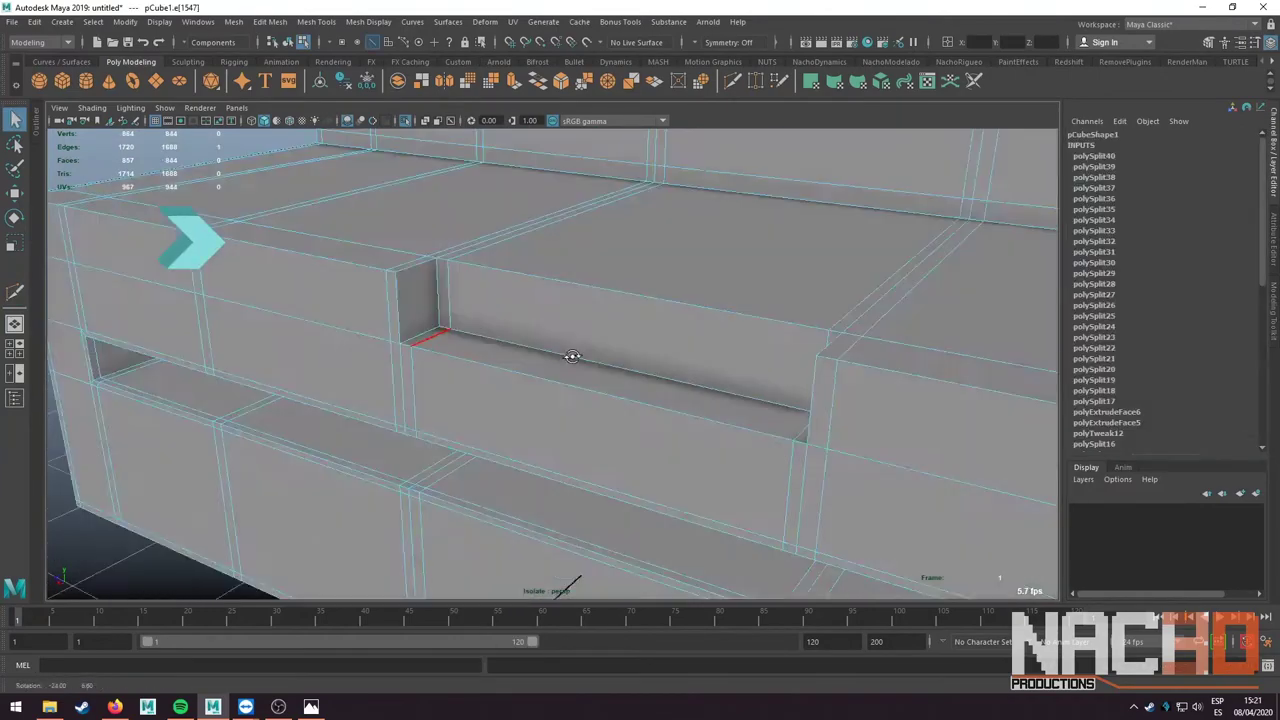
pyautogui.press('4')
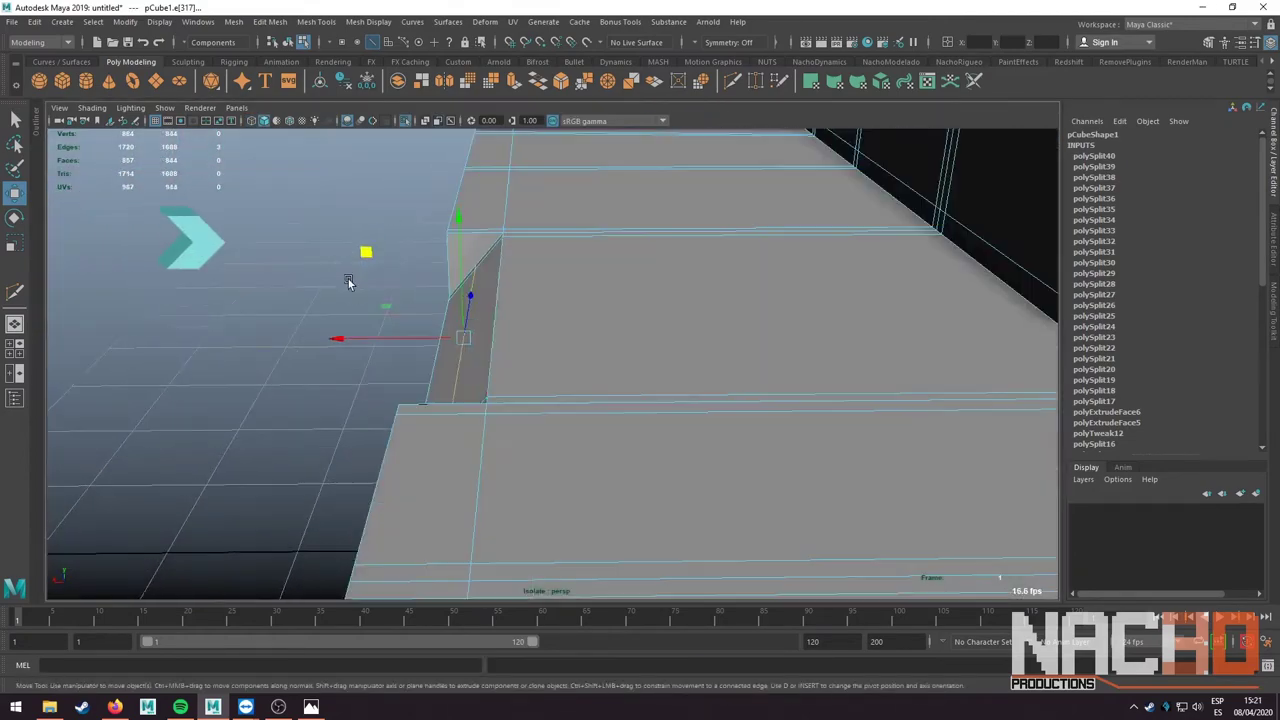
pyautogui.keyDown('shift'); pyautogui.moveTo(509, 277); pyautogui.dragTo(450, 275, button='right'); pyautogui.keyUp('shift')
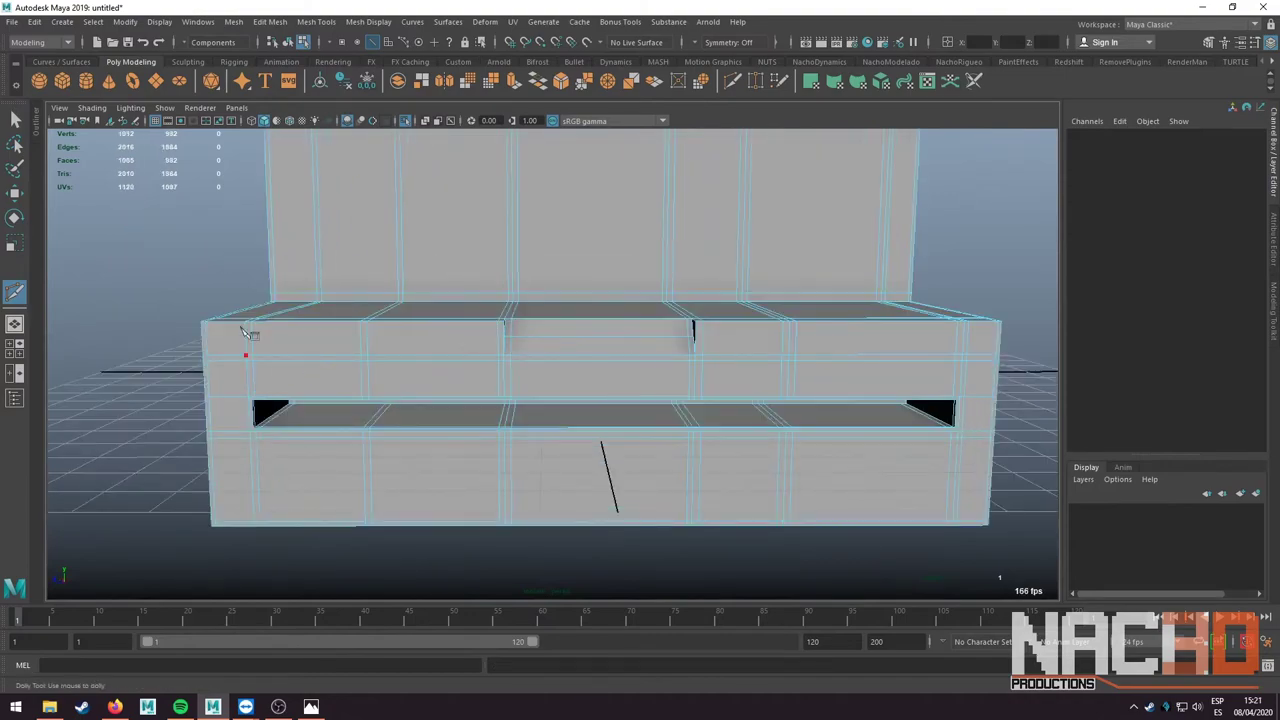
pyautogui.press('3')
pyautogui.press('1')
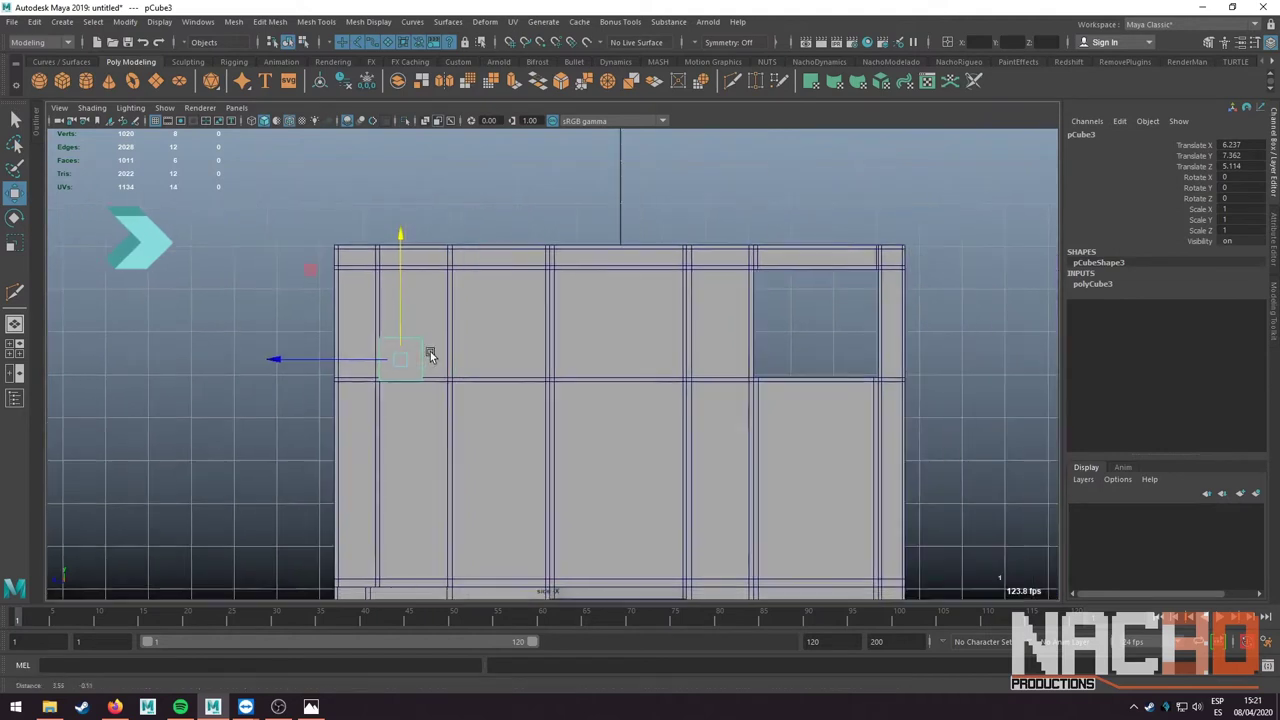
# - Lower the new cube pCube3 slightly along Y and frame it
pyautogui.click(815, 324)
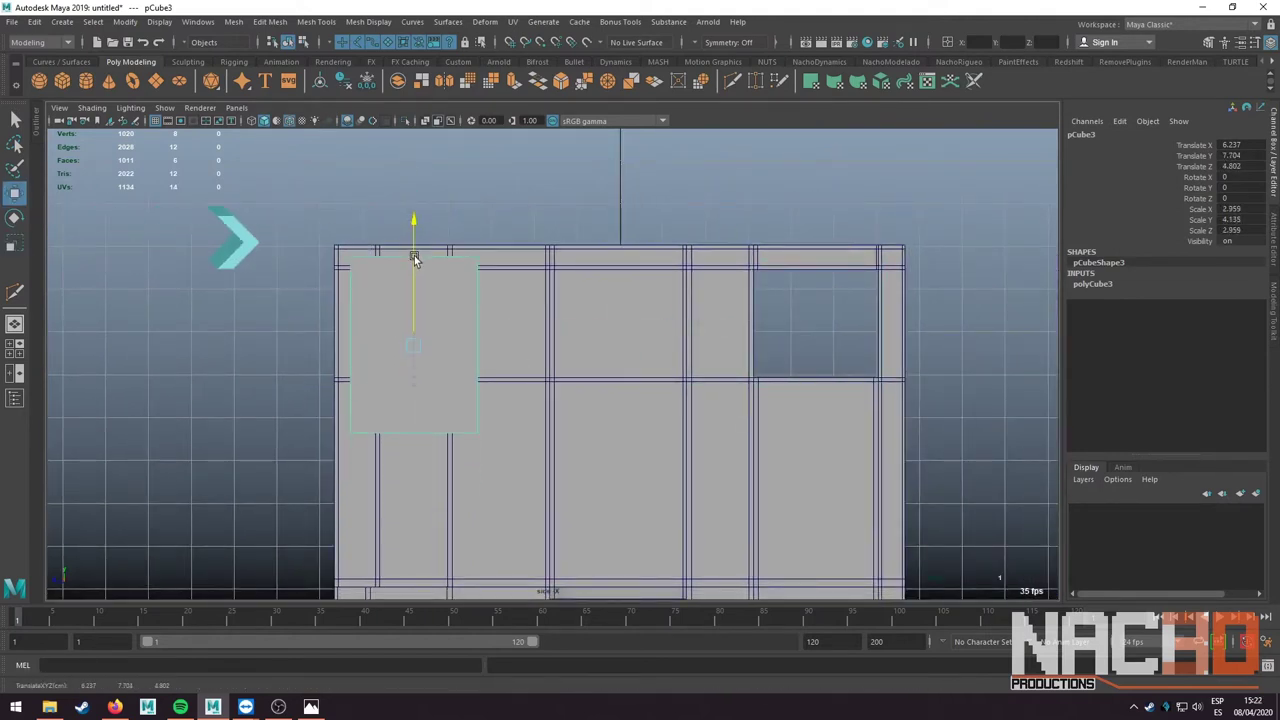
pyautogui.press('w')
pyautogui.moveTo(410, 260); pyautogui.dragTo(410, 278)
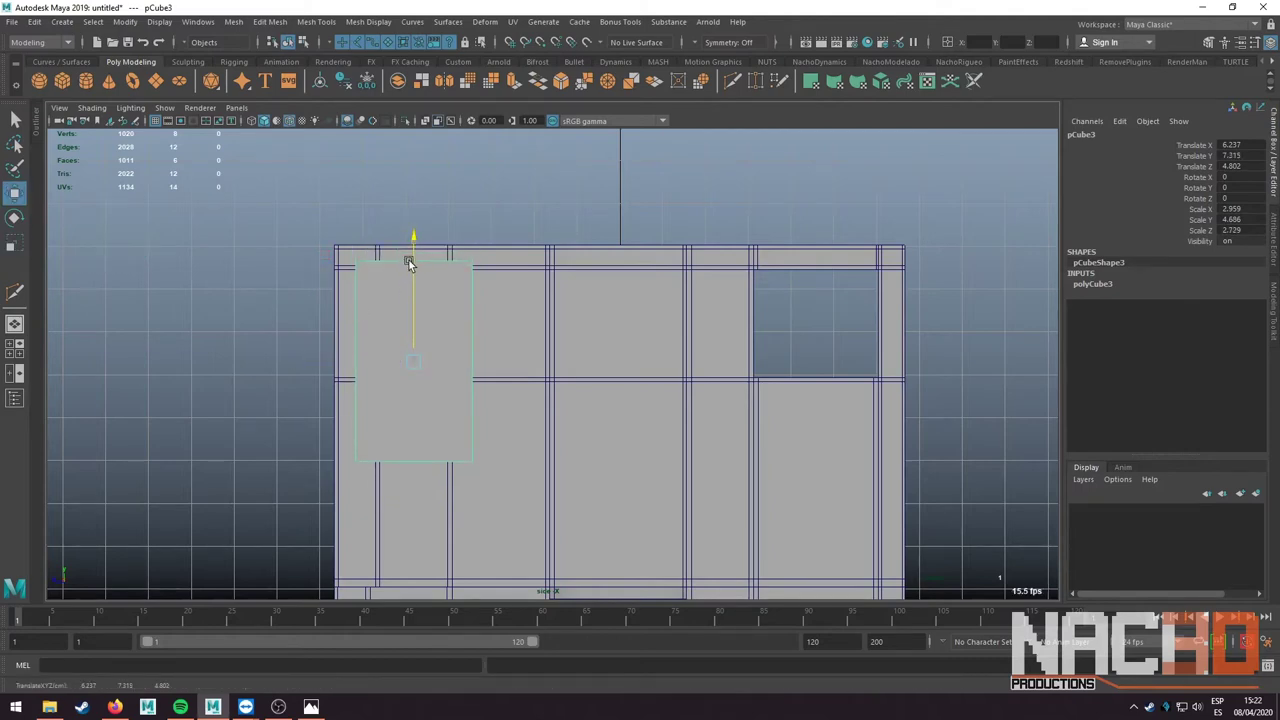
pyautogui.press('space')
pyautogui.press('space')
pyautogui.press('f')
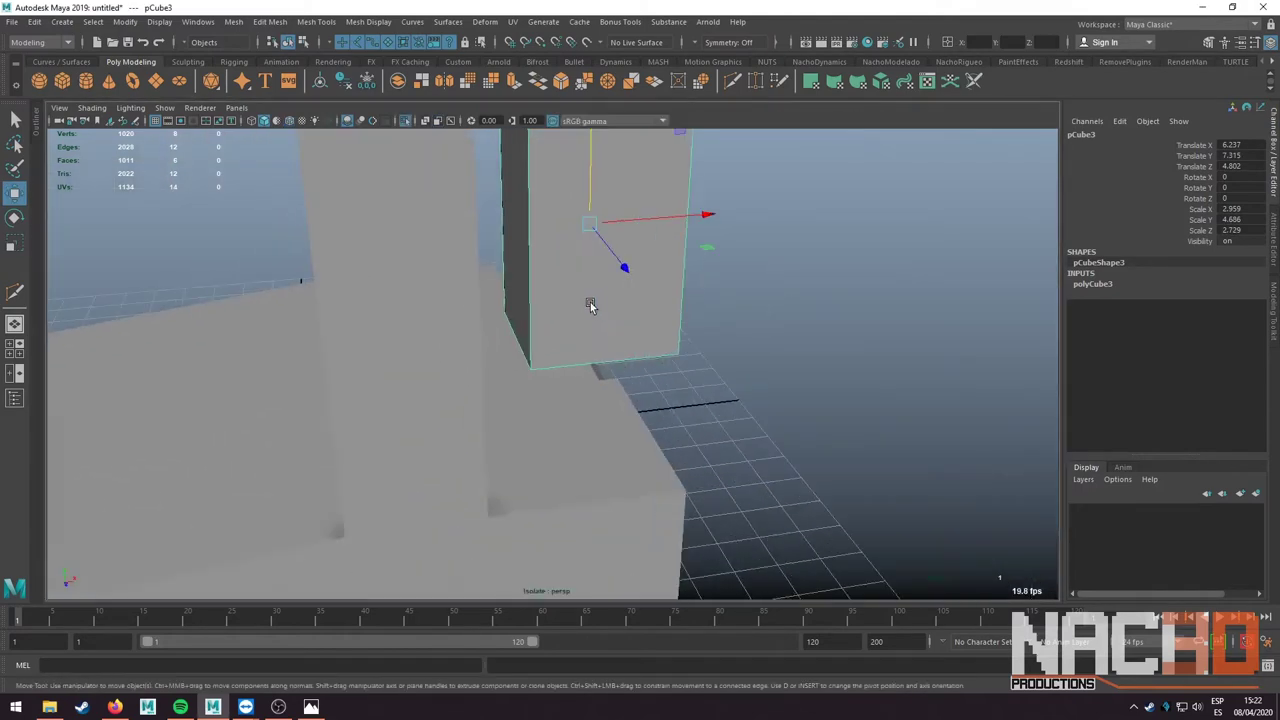
# - Select a face of the block for removal
pyautogui.keyDown('alt'); pyautogui.moveTo(516, 238); pyautogui.dragTo(585, 248); pyautogui.keyUp('alt')
pyautogui.scroll(-4, 511, 263)
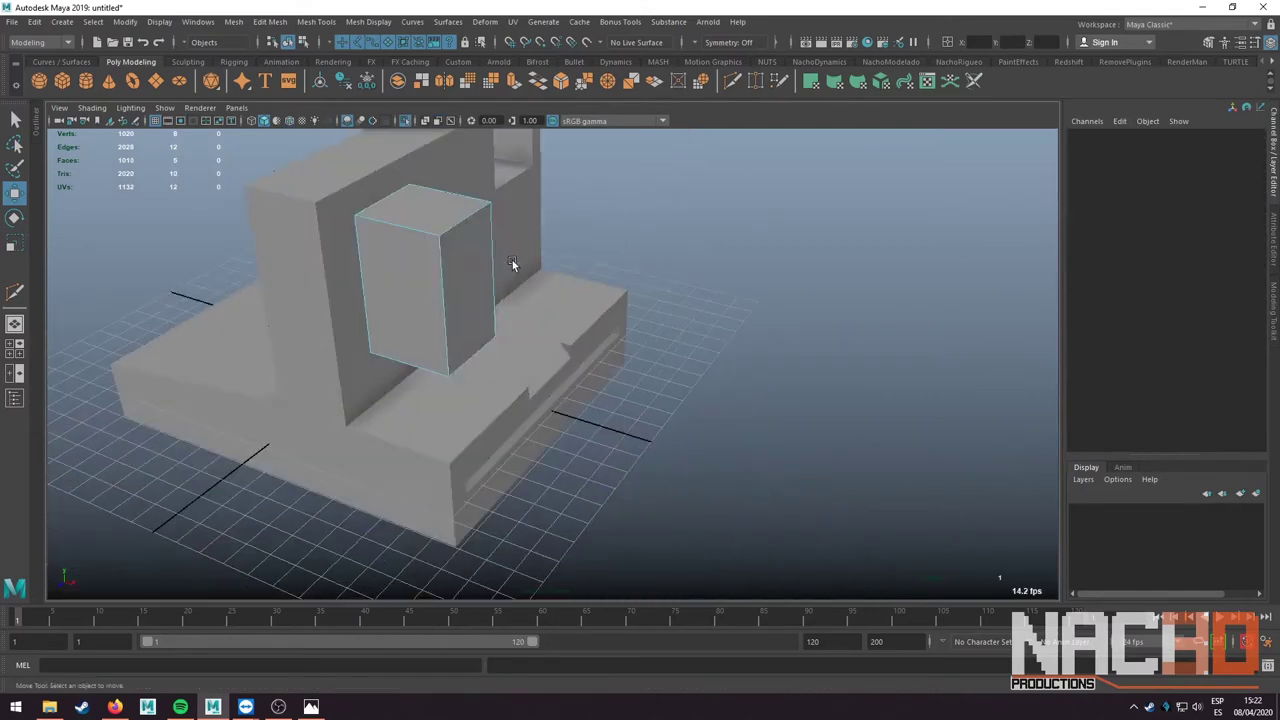
pyautogui.click(463, 280)
pyautogui.press('w')
pyautogui.moveTo(480, 285)
pyautogui.keyDown('alt'); pyautogui.mouseDown()
pyautogui.moveTo(686, 403)
pyautogui.moveTo(562, 412)
pyautogui.mouseUp(); pyautogui.keyUp('alt')
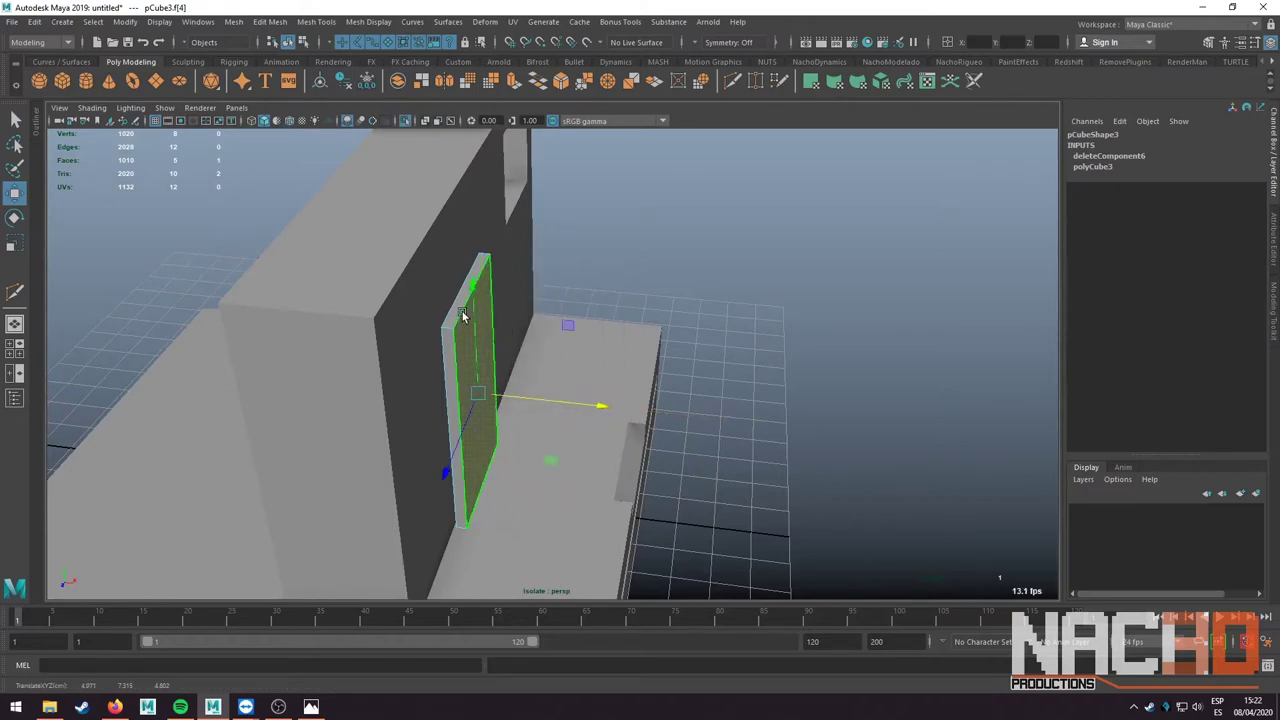
# - Extrude the block's front face with a 0.19 inset, pushing it back about 0.213
pyautogui.keyDown('alt'); pyautogui.moveTo(462, 315); pyautogui.dragTo(540, 352); pyautogui.keyUp('alt')
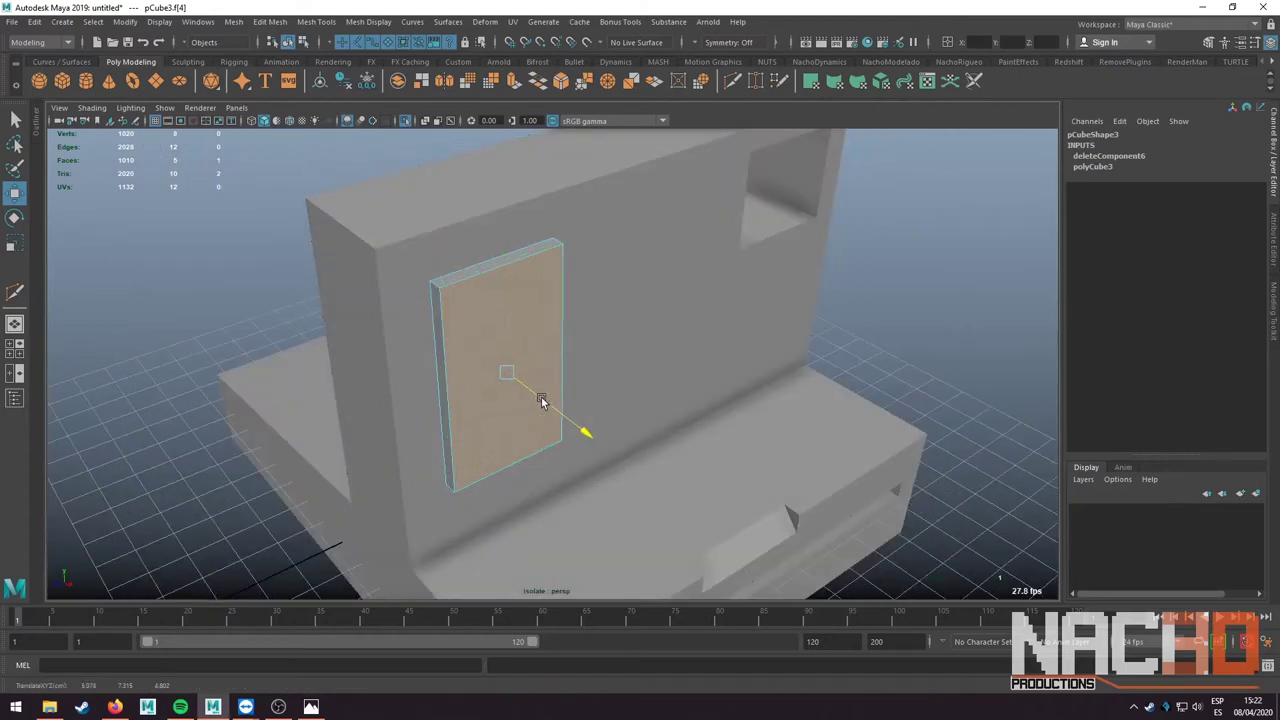
pyautogui.keyDown('alt'); pyautogui.moveTo(536, 398); pyautogui.dragTo(632, 425); pyautogui.keyUp('alt')
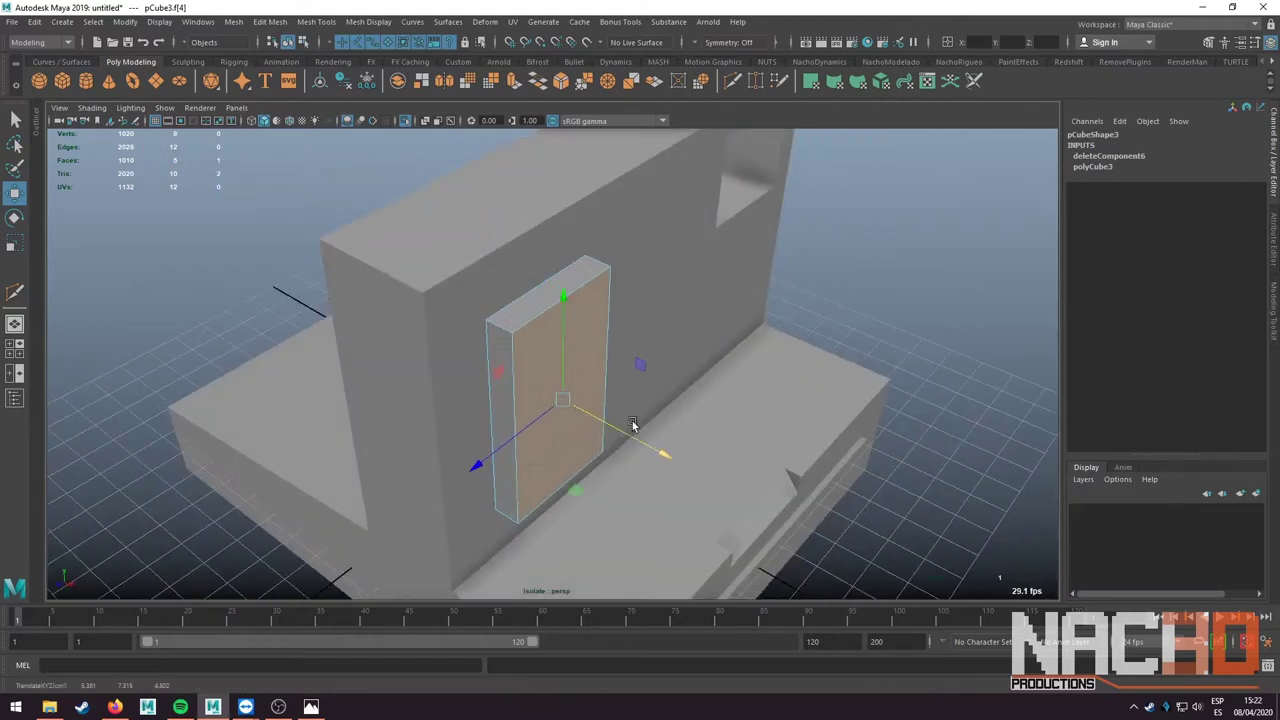
pyautogui.keyDown('shift'); pyautogui.moveTo(730, 374); pyautogui.dragTo(723, 405, button='right'); pyautogui.keyUp('shift')
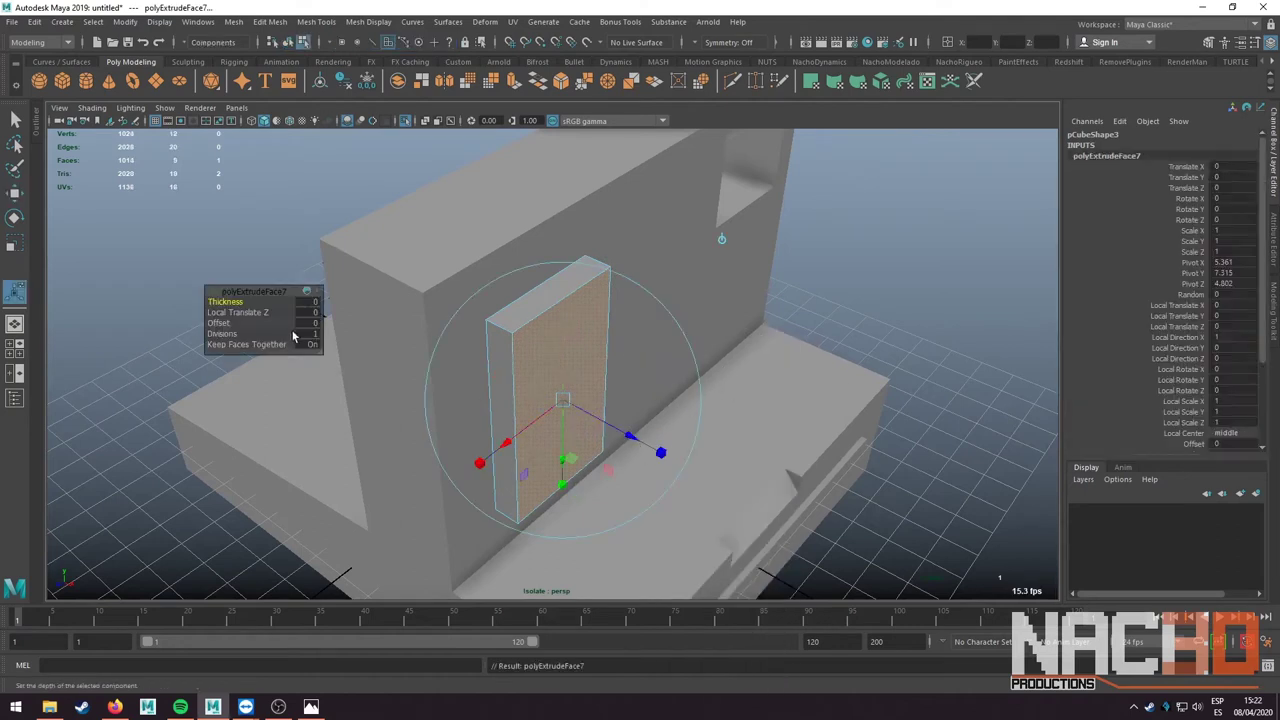
pyautogui.moveTo(119, 355); pyautogui.dragTo(132, 356)
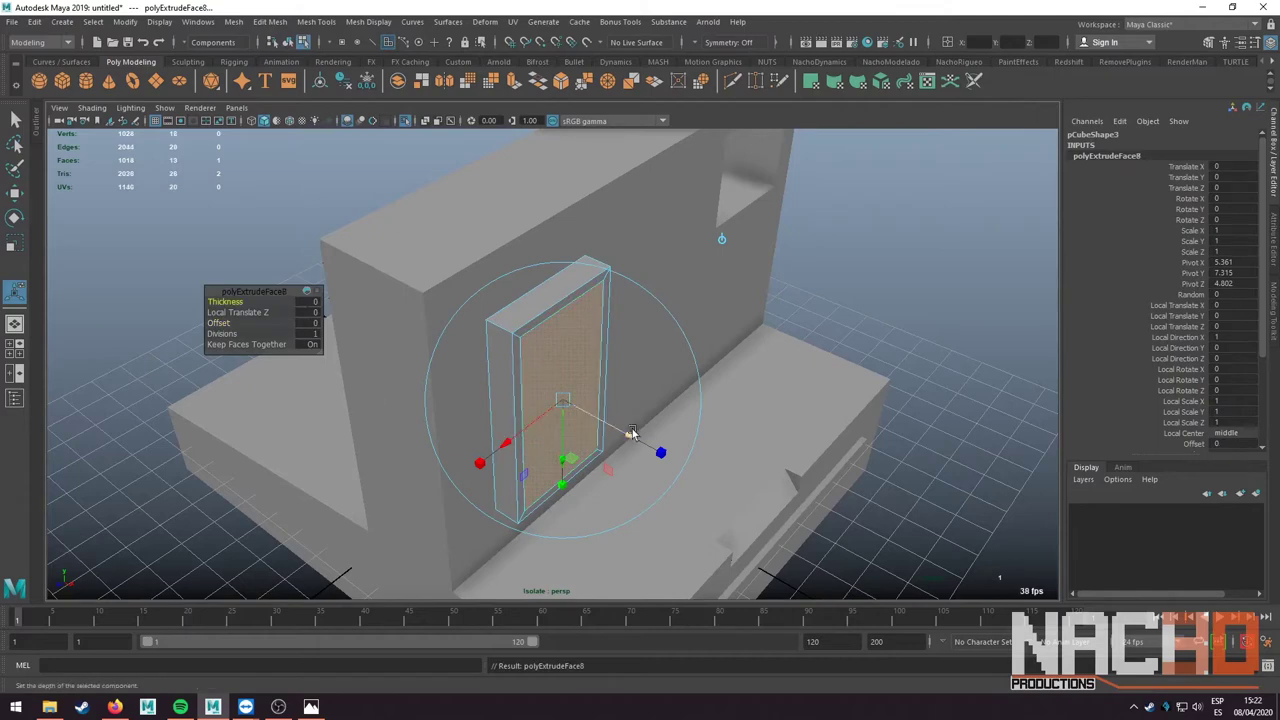
pyautogui.moveTo(632, 432)
pyautogui.keyDown('alt'); pyautogui.mouseDown()
pyautogui.moveTo(608, 429)
pyautogui.moveTo(663, 423)
pyautogui.mouseUp(); pyautogui.keyUp('alt')
pyautogui.moveTo(723, 346); pyautogui.dragTo(628, 460)
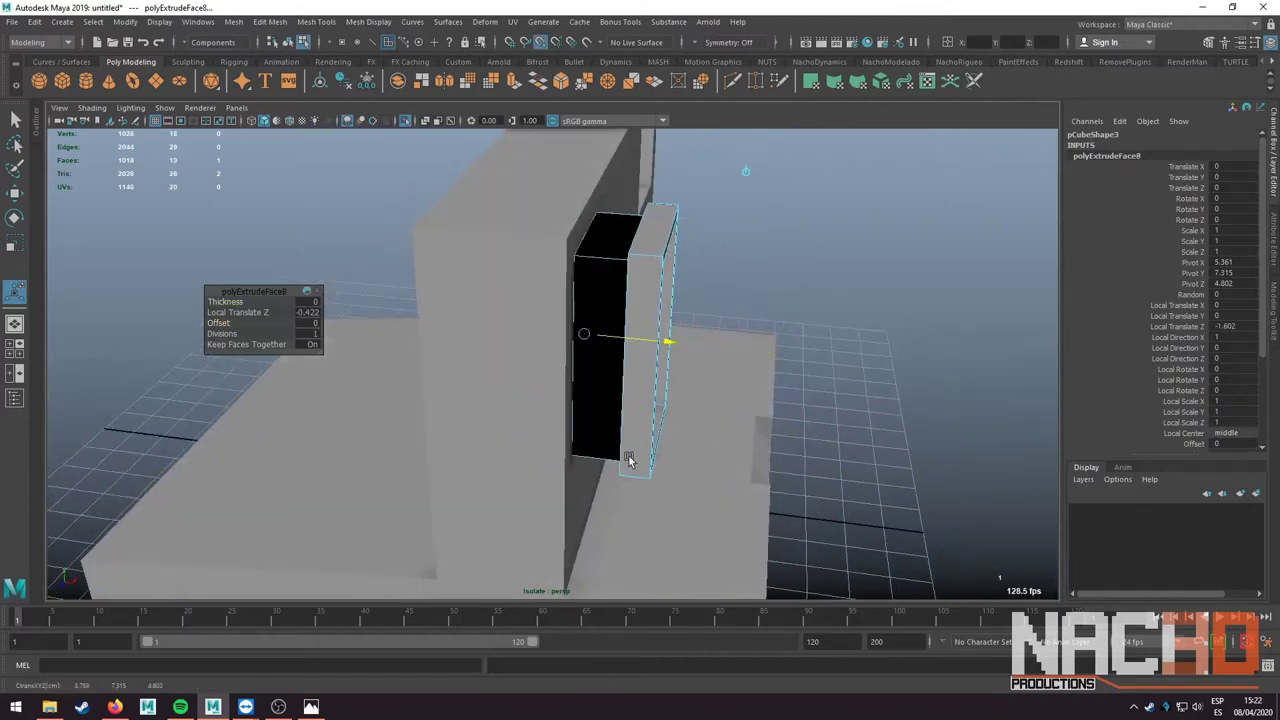
pyautogui.moveTo(668, 345); pyautogui.dragTo(727, 364)
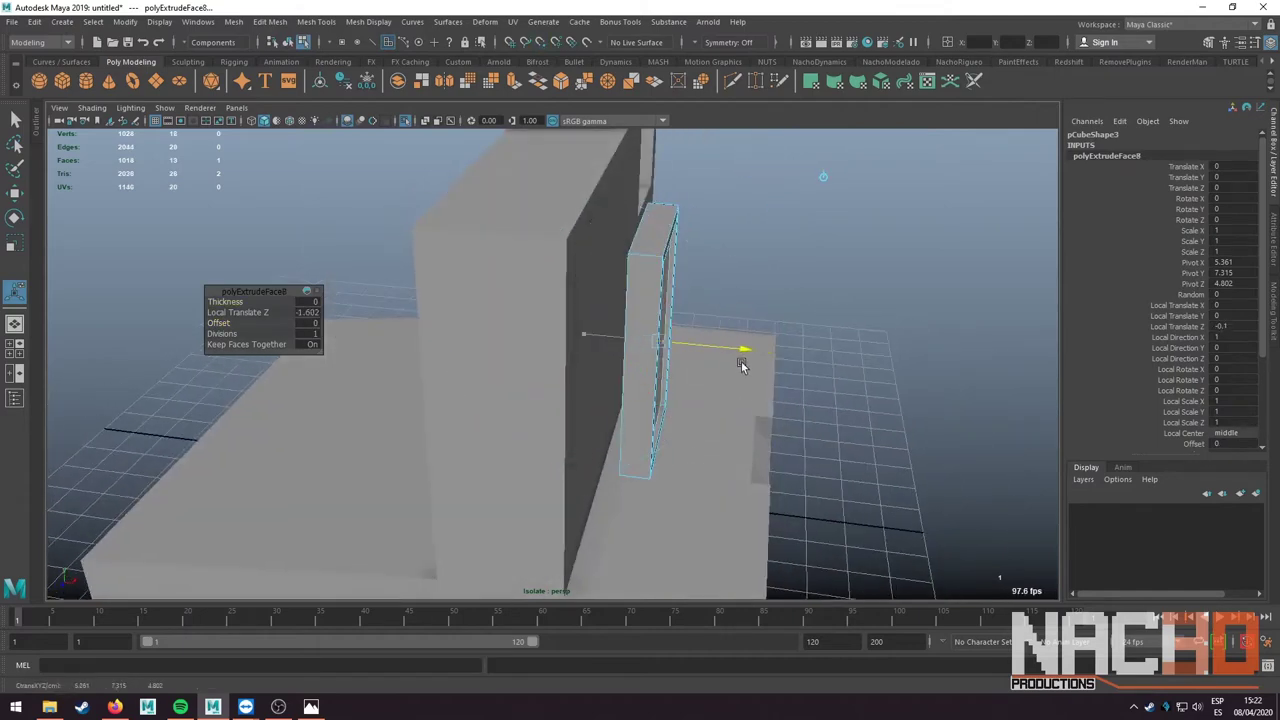
pyautogui.press('q')
pyautogui.moveTo(651, 245); pyautogui.dragTo(716, 222, button='right')
pyautogui.rightClick(651, 245)
pyautogui.press('w')
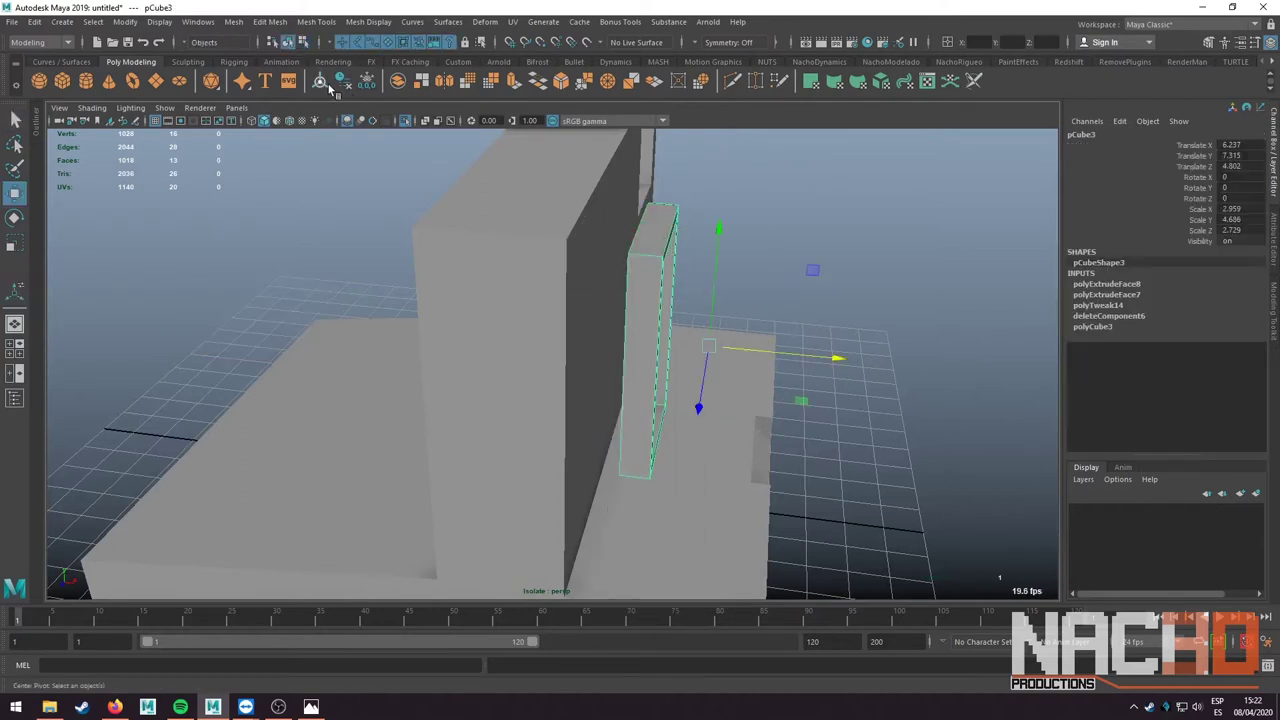
# - Centre the frame's pivot and delete construction history on the frame and wall body
pyautogui.click(126, 23)
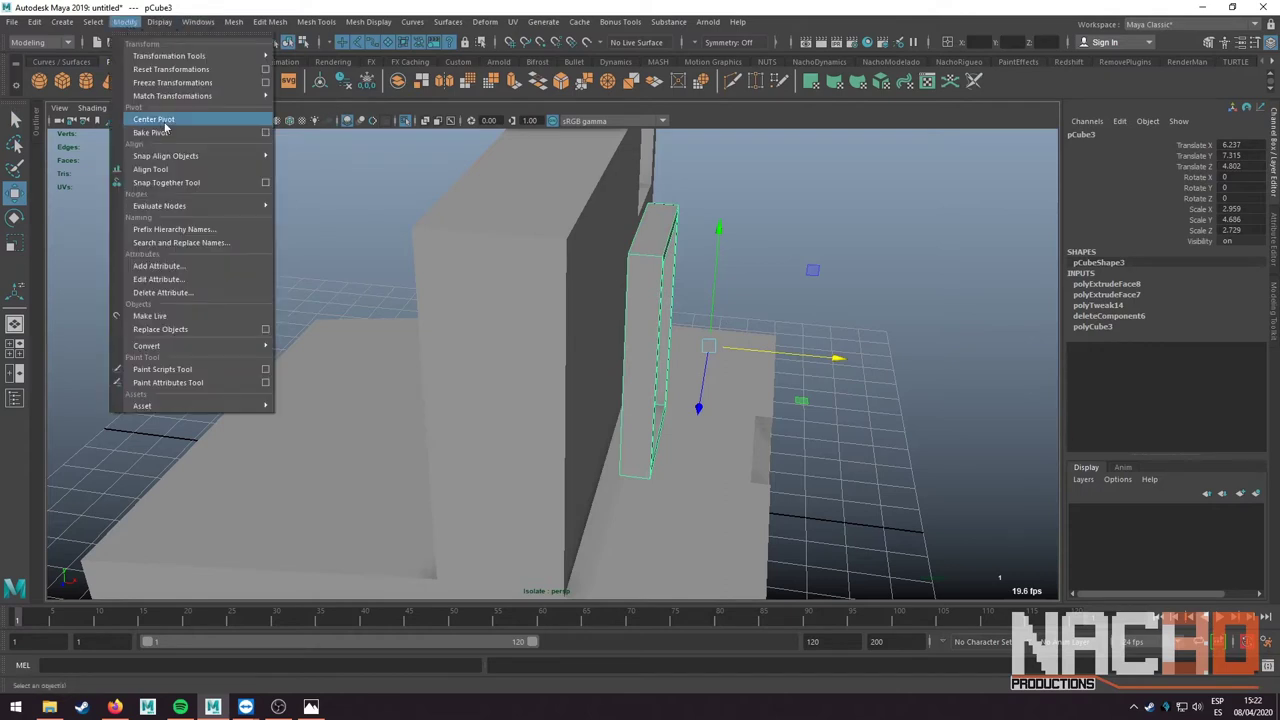
pyautogui.click(163, 121)
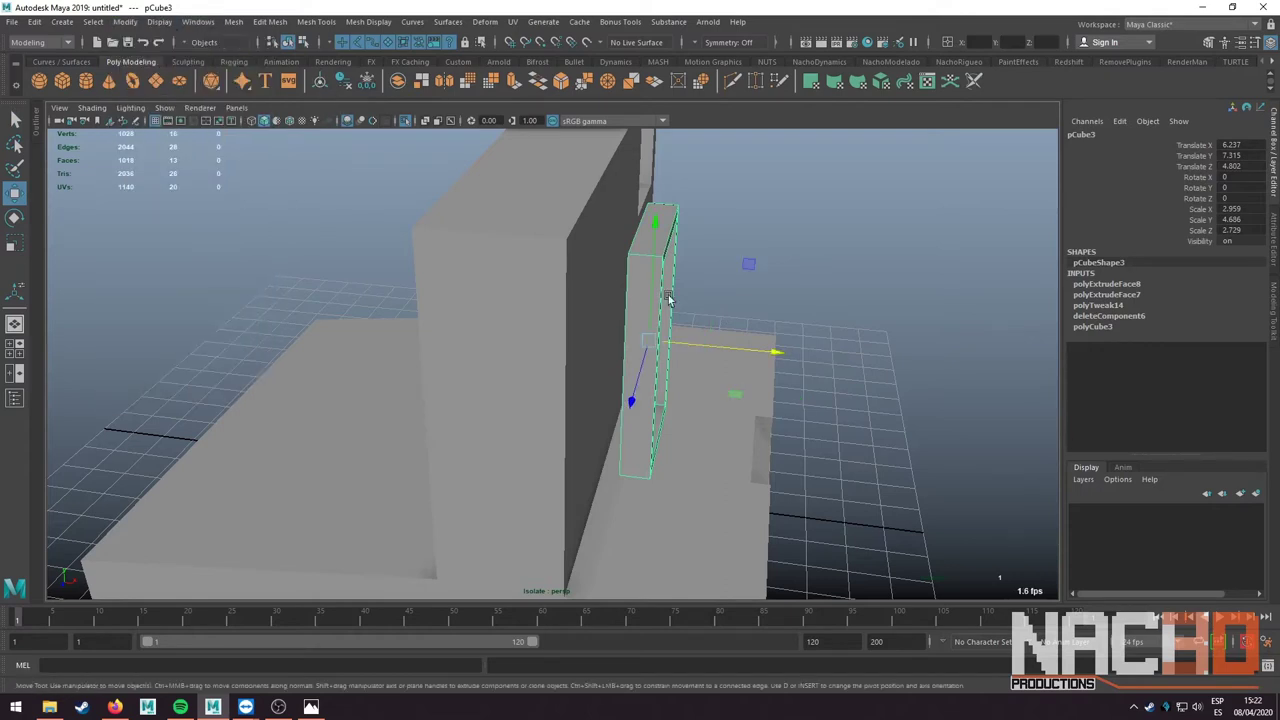
pyautogui.keyDown('alt'); pyautogui.moveTo(671, 299); pyautogui.dragTo(632, 307); pyautogui.keyUp('alt')
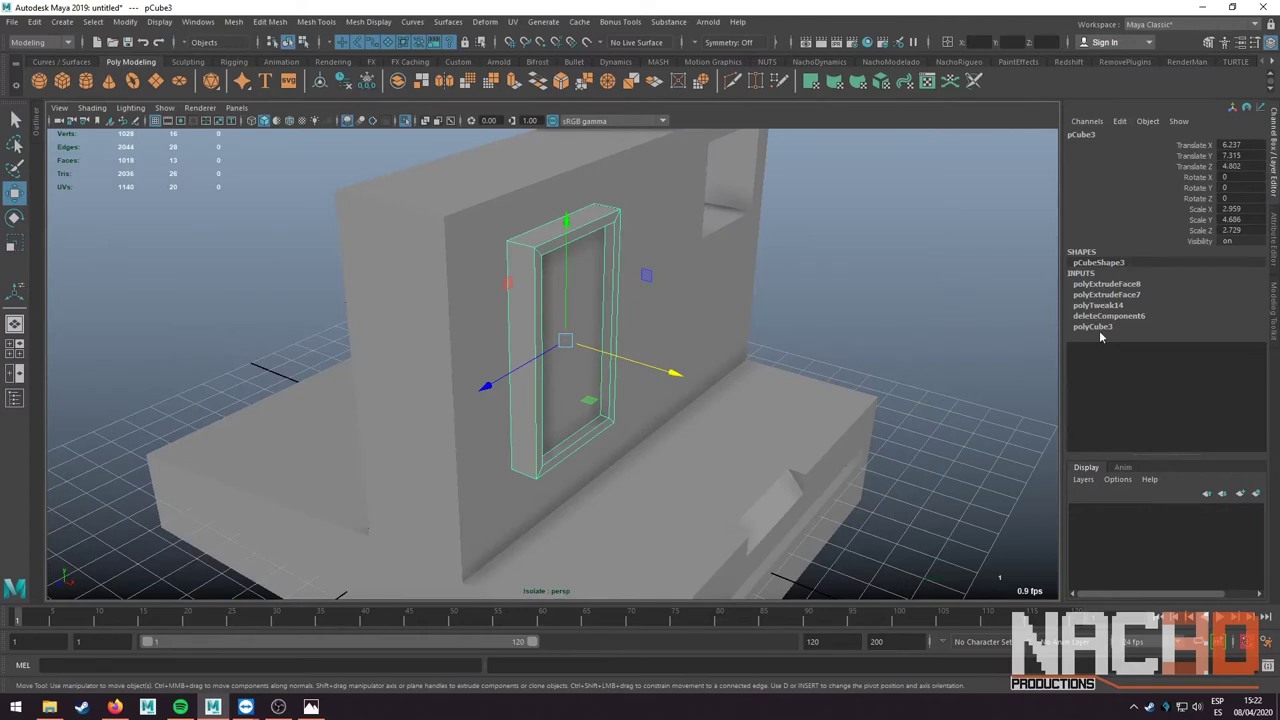
pyautogui.click(35, 21)
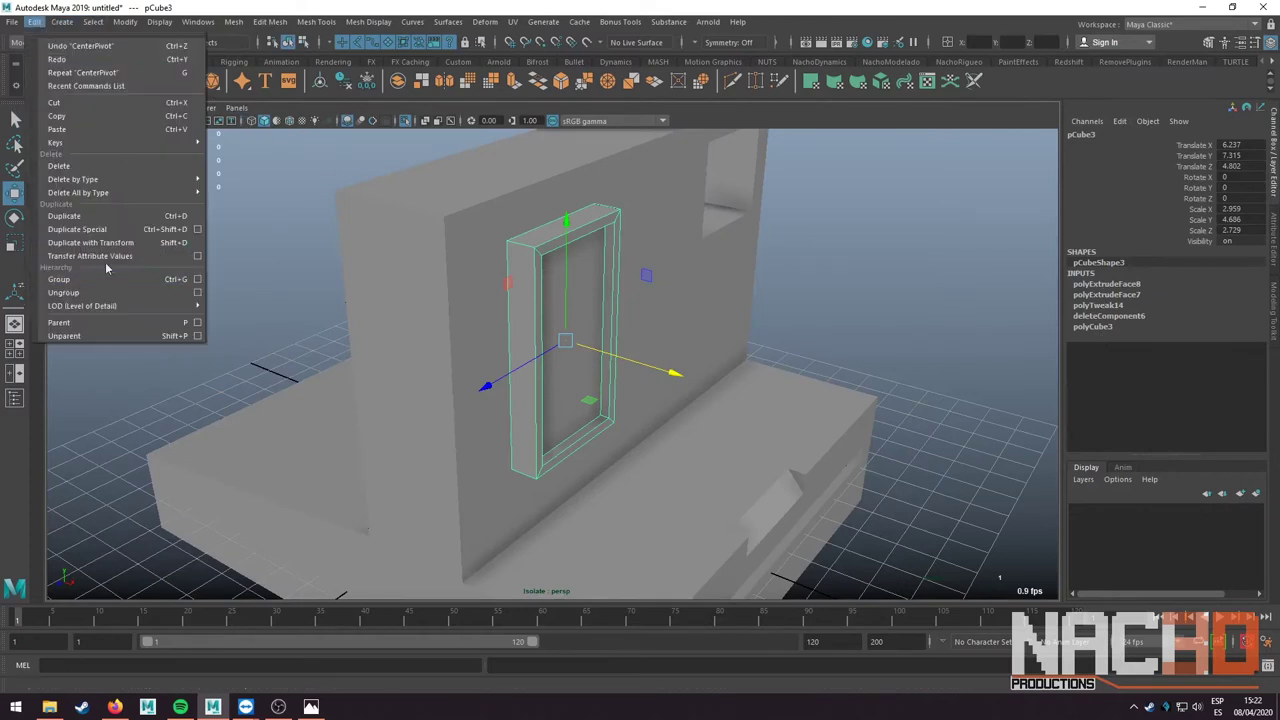
pyautogui.moveTo(73, 179)
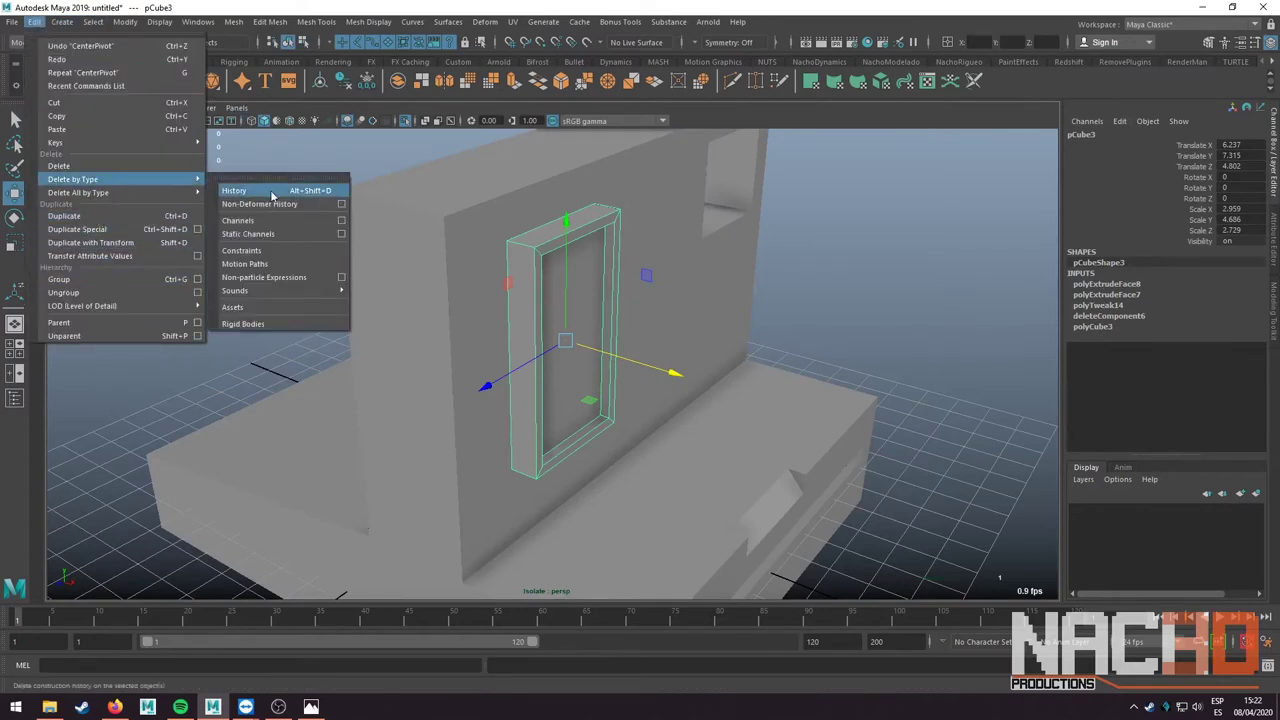
pyautogui.click(272, 192)
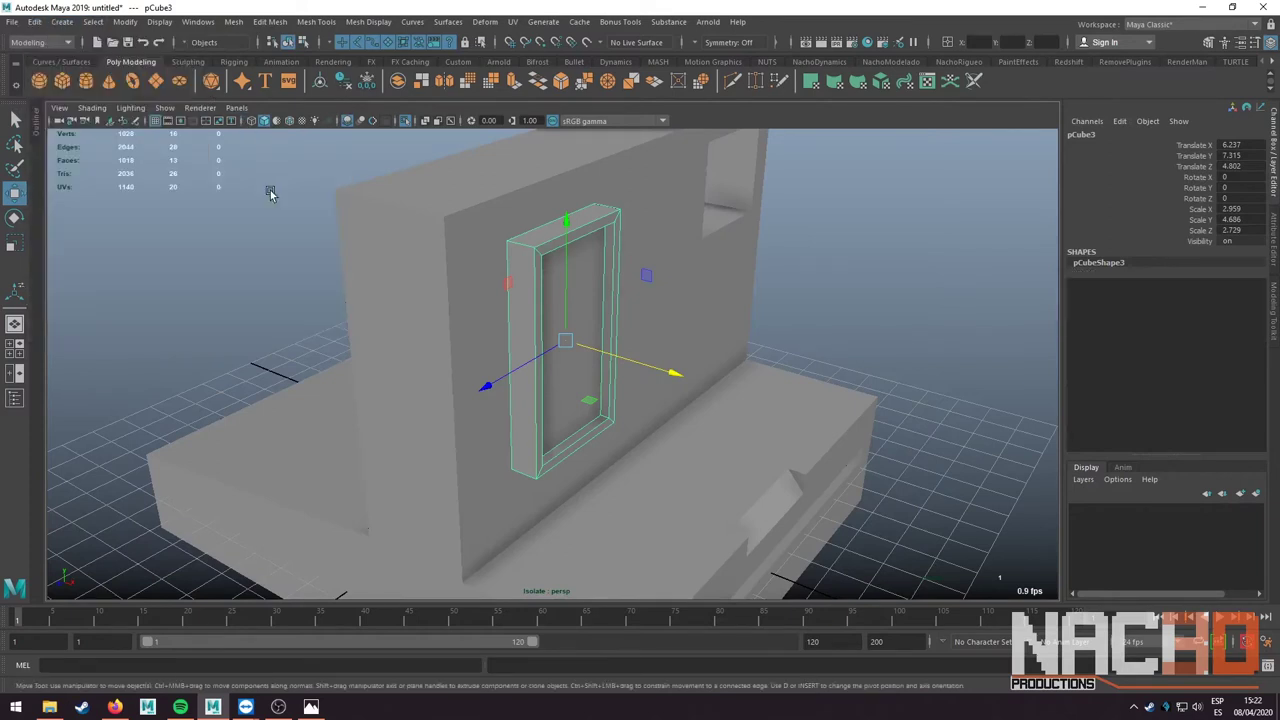
pyautogui.click(390, 168)
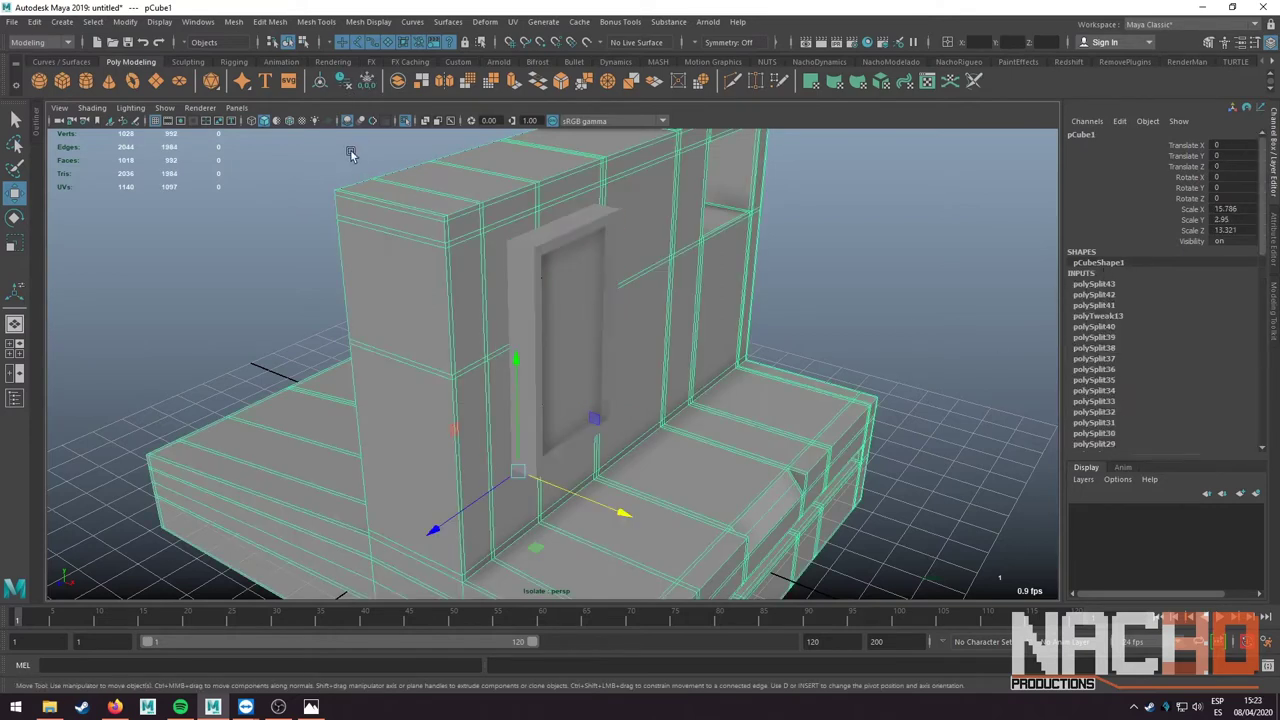
pyautogui.click(343, 84)
# - Slide the frame left along X to about 4.877
pyautogui.click(585, 291)
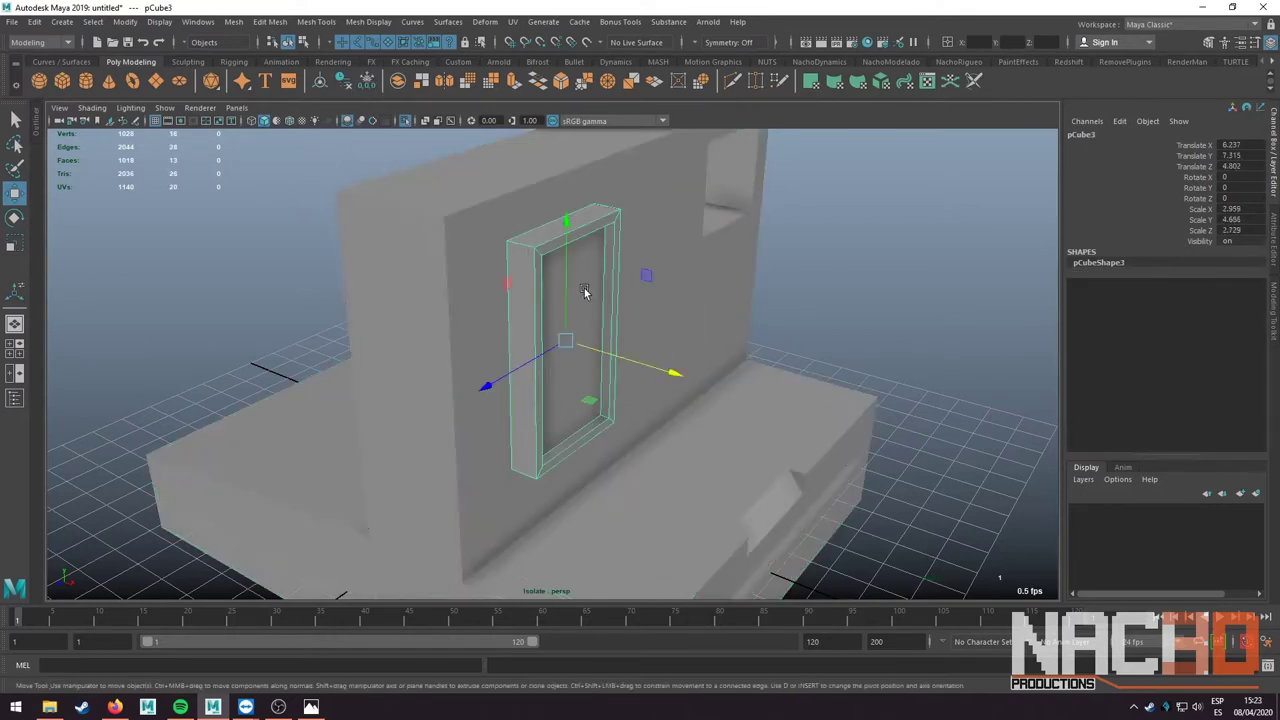
pyautogui.moveTo(652, 368)
pyautogui.mouseDown()
pyautogui.moveTo(594, 349)
pyautogui.moveTo(491, 349)
pyautogui.moveTo(337, 277)
pyautogui.moveTo(430, 250)
pyautogui.moveTo(506, 262)
pyautogui.mouseUp()
pyautogui.click(430, 250)
pyautogui.click(506, 262)
# - Select the frame's middle edge loop and delete it
pyautogui.press('f')
pyautogui.keyDown('alt'); pyautogui.moveTo(447, 313); pyautogui.dragTo(376, 288); pyautogui.keyUp('alt')
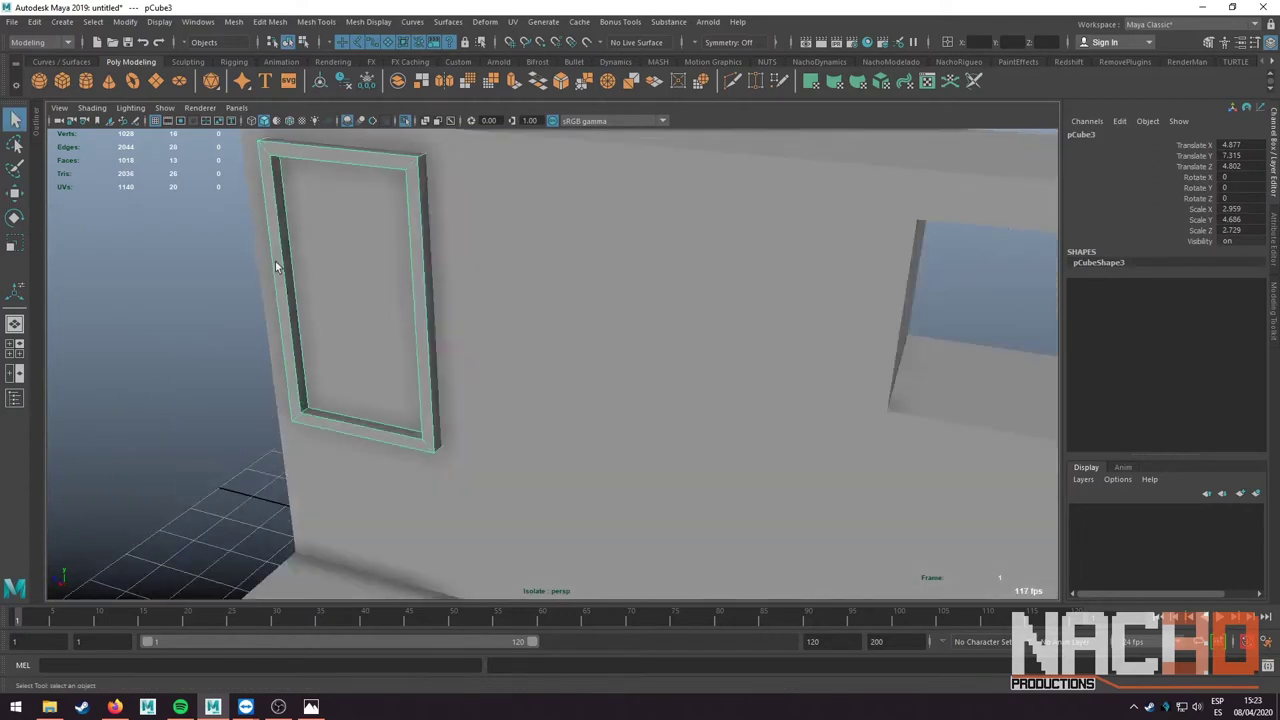
pyautogui.press('q')
pyautogui.moveTo(376, 288); pyautogui.dragTo(360, 300, button='right')
pyautogui.keyDown('alt'); pyautogui.moveTo(360, 300); pyautogui.dragTo(330, 322, button='right'); pyautogui.keyUp('alt')
pyautogui.keyDown('alt'); pyautogui.moveTo(318, 413); pyautogui.dragTo(480, 363); pyautogui.keyUp('alt')
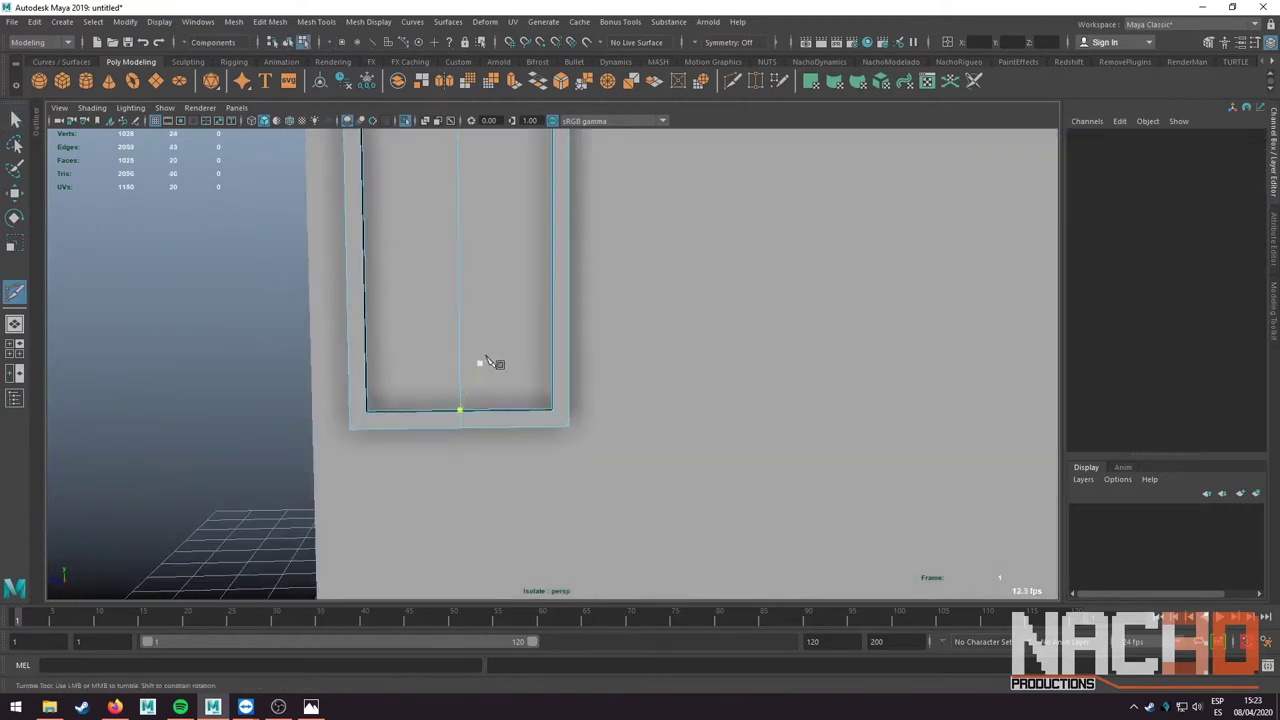
pyautogui.moveTo(480, 363)
pyautogui.keyDown('alt'); pyautogui.mouseDown(button='right')
pyautogui.moveTo(457, 334)
pyautogui.moveTo(482, 340)
pyautogui.mouseUp(button='right'); pyautogui.keyUp('alt')
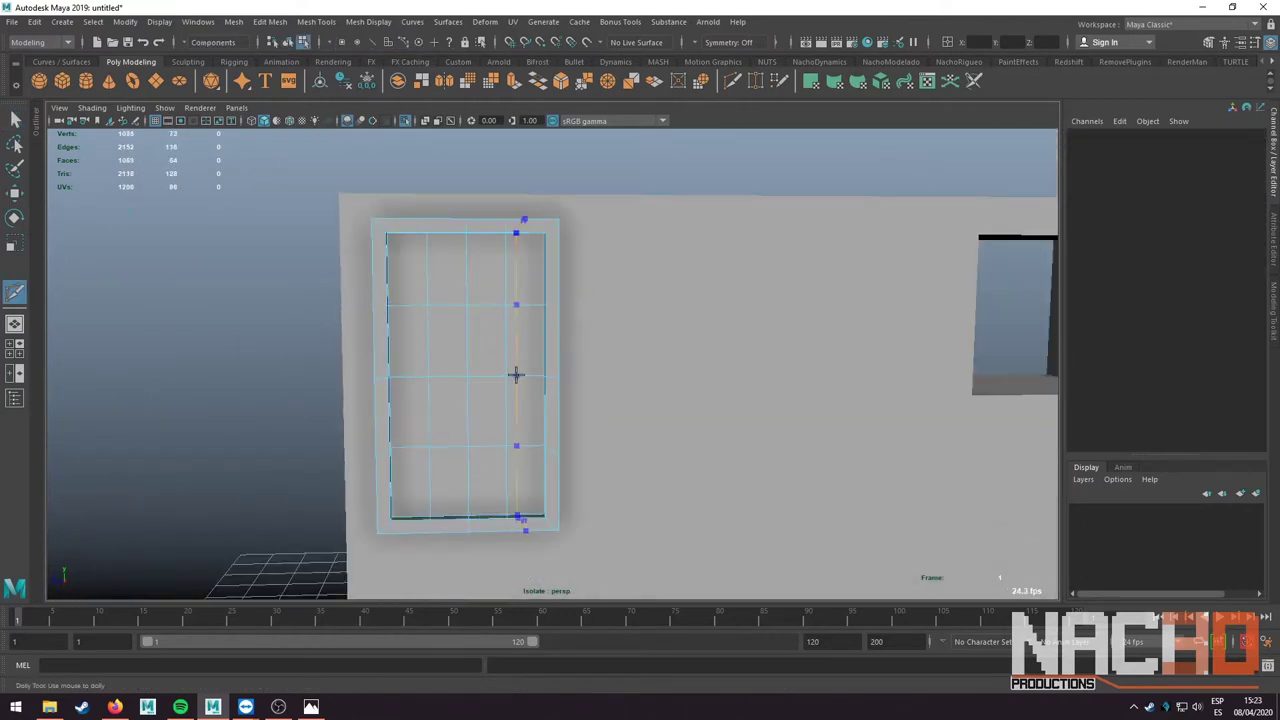
pyautogui.rightClick(443, 220)
pyautogui.doubleClick(505, 263)
pyautogui.press('r')
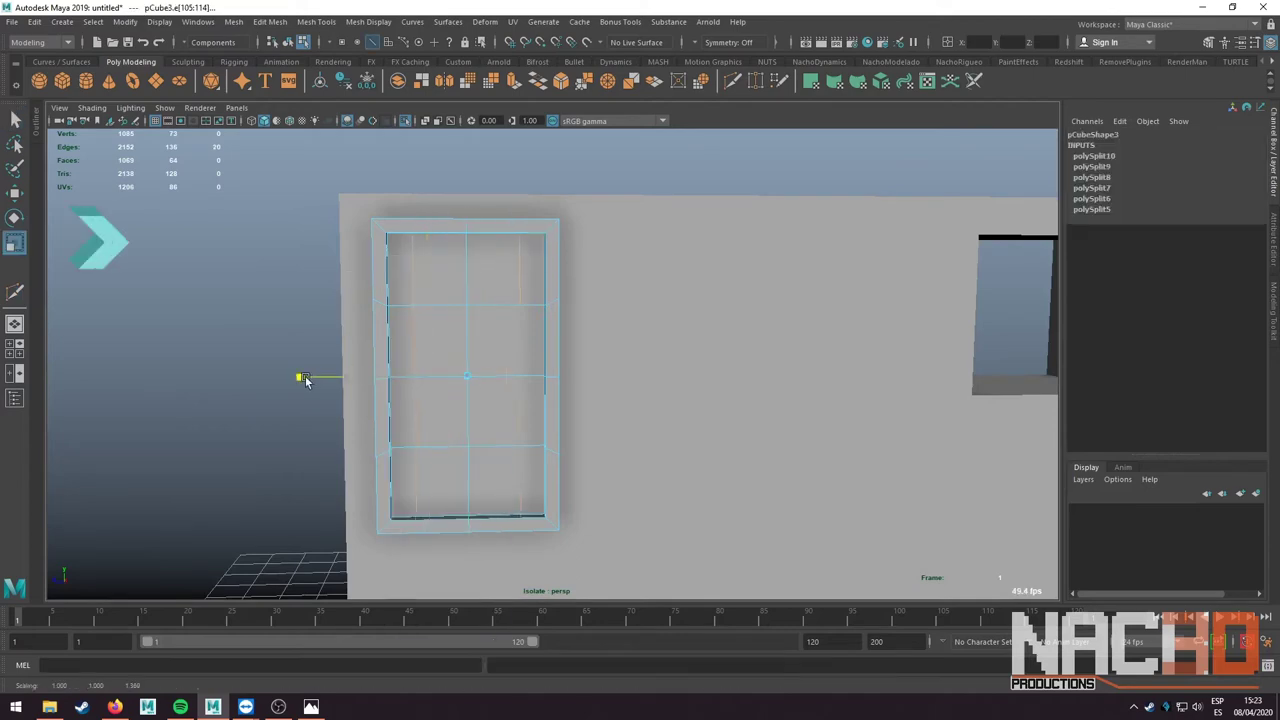
pyautogui.doubleClick(437, 312)
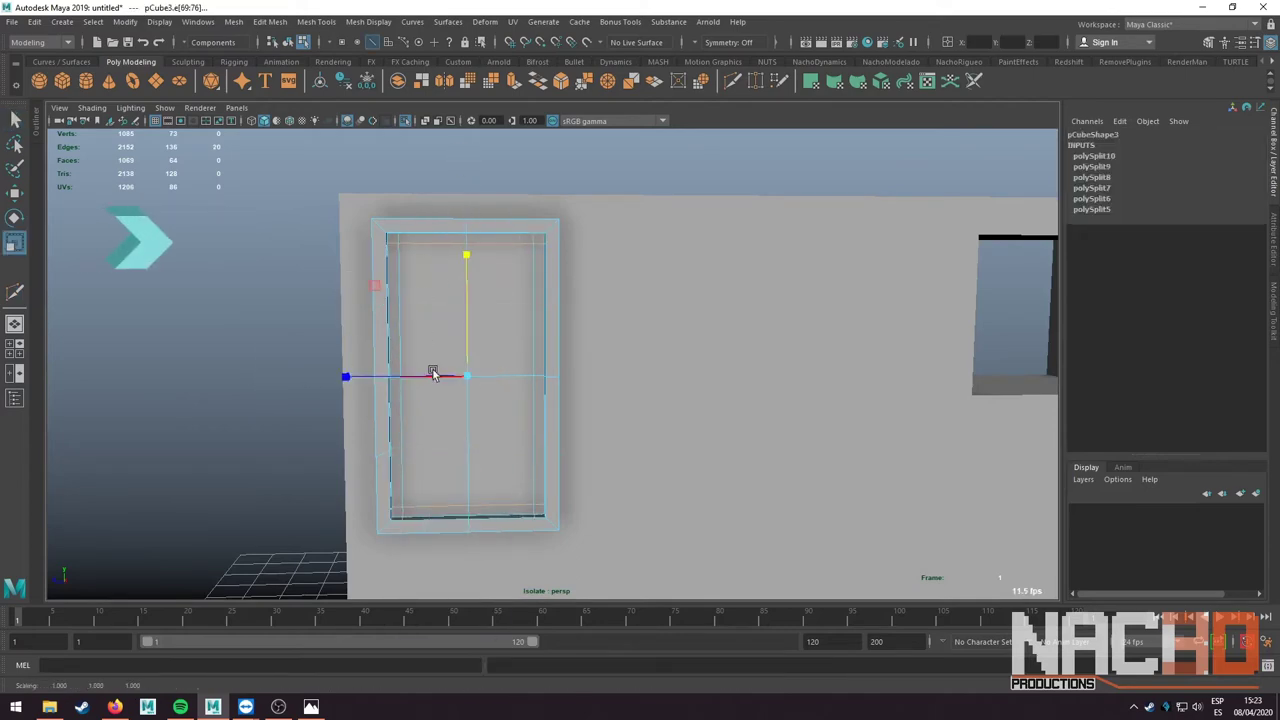
pyautogui.press('Delete')
# - Return to object selection and orbit to a front view of the whole camera
pyautogui.moveTo(483, 379)
pyautogui.keyDown('alt'); pyautogui.mouseDown()
pyautogui.moveTo(654, 400)
pyautogui.moveTo(513, 327)
pyautogui.moveTo(470, 320)
pyautogui.moveTo(213, 364)
pyautogui.moveTo(495, 376)
pyautogui.mouseUp(); pyautogui.keyUp('alt')
pyautogui.press('f')
pyautogui.click(495, 376)
pyautogui.click(902, 351)
pyautogui.keyDown('alt'); pyautogui.moveTo(902, 351); pyautogui.dragTo(781, 333); pyautogui.keyUp('alt')
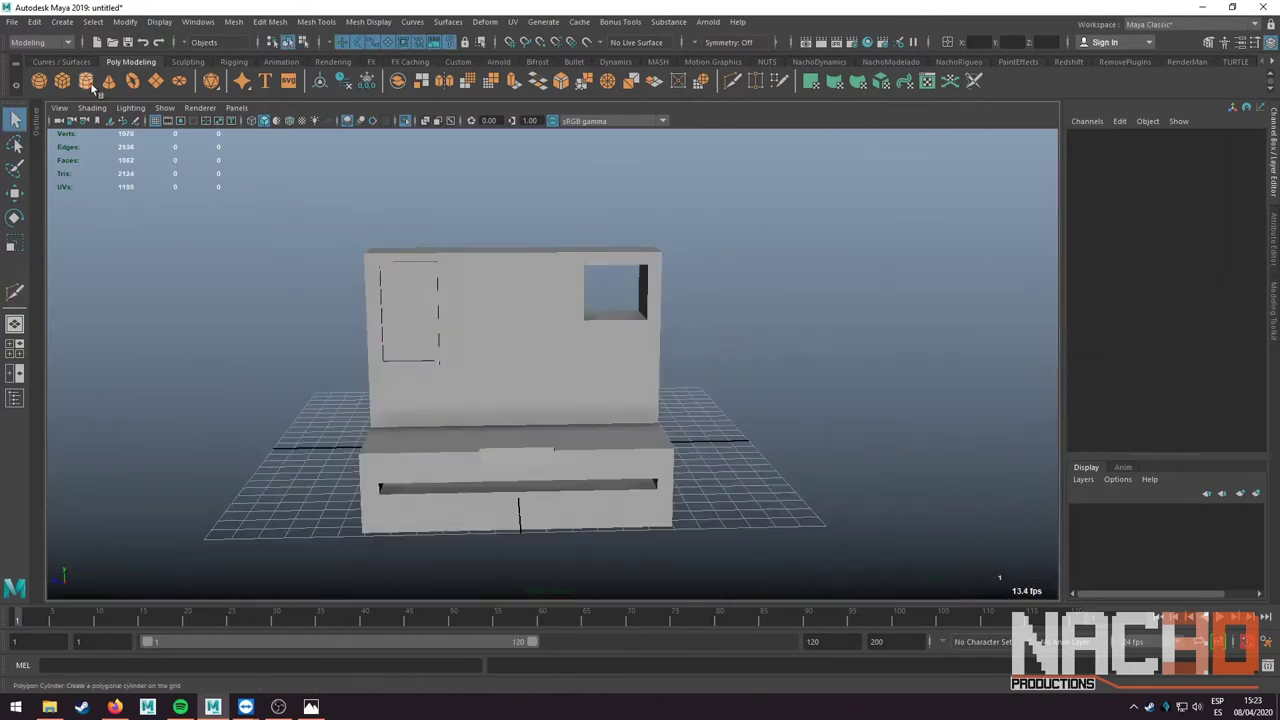
# - Create a polygon cylinder rotated -90 in Z with 8 axis subdivisions
pyautogui.click(86, 81)
pyautogui.press('w')
pyautogui.press('e')
pyautogui.moveTo(620, 299); pyautogui.dragTo(668, 380)
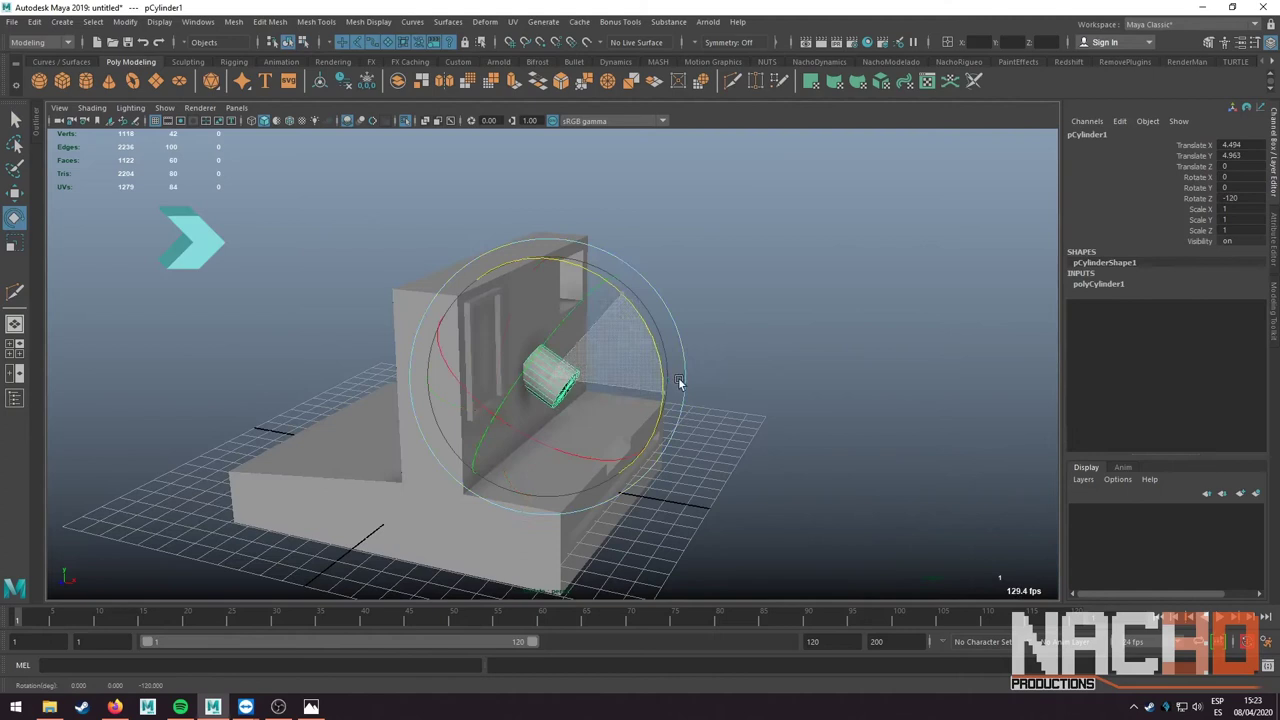
pyautogui.click(1099, 285)
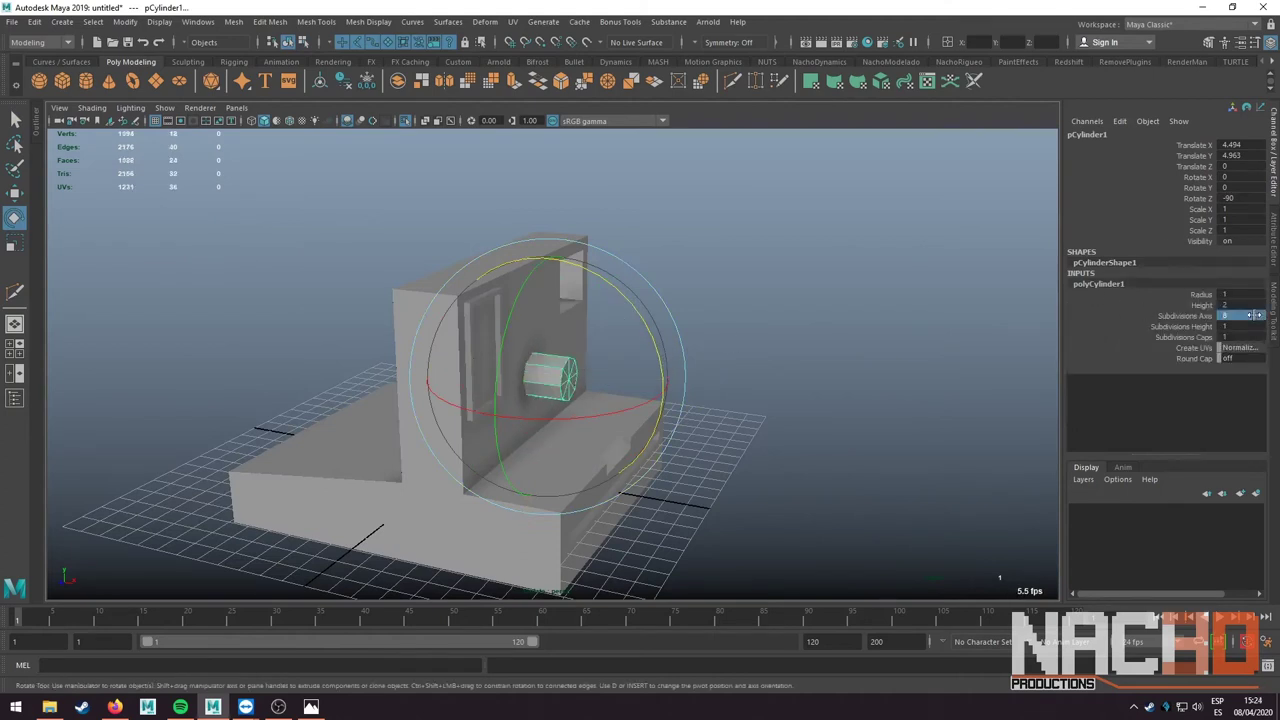
pyautogui.moveTo(734, 361)
pyautogui.keyDown('alt'); pyautogui.mouseDown()
pyautogui.moveTo(706, 345)
pyautogui.moveTo(513, 354)
pyautogui.moveTo(545, 383)
pyautogui.moveTo(537, 397)
pyautogui.mouseUp(); pyautogui.keyUp('alt')
# - Scale the cylinder in the side view to 2.663 × 0.507 × 2.663
pyautogui.press('q')
pyautogui.press('r')
pyautogui.press('space')
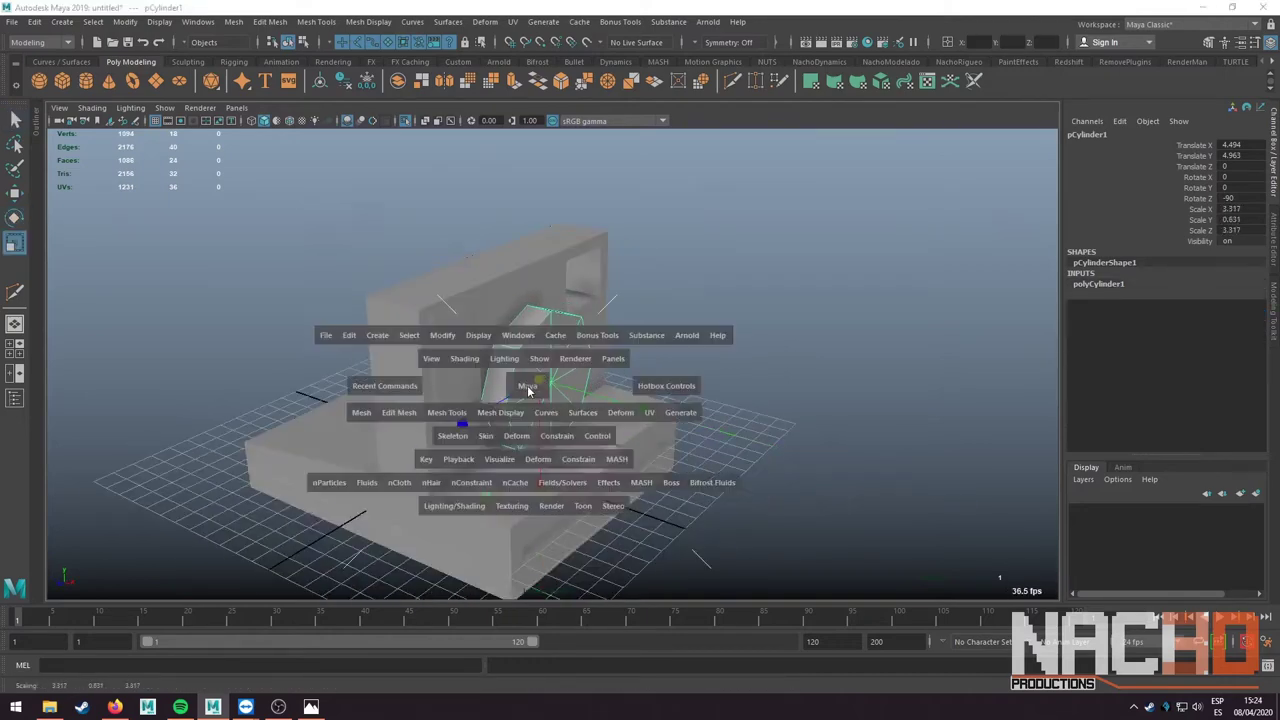
pyautogui.press('space')
pyautogui.moveTo(654, 443); pyautogui.dragTo(620, 463)
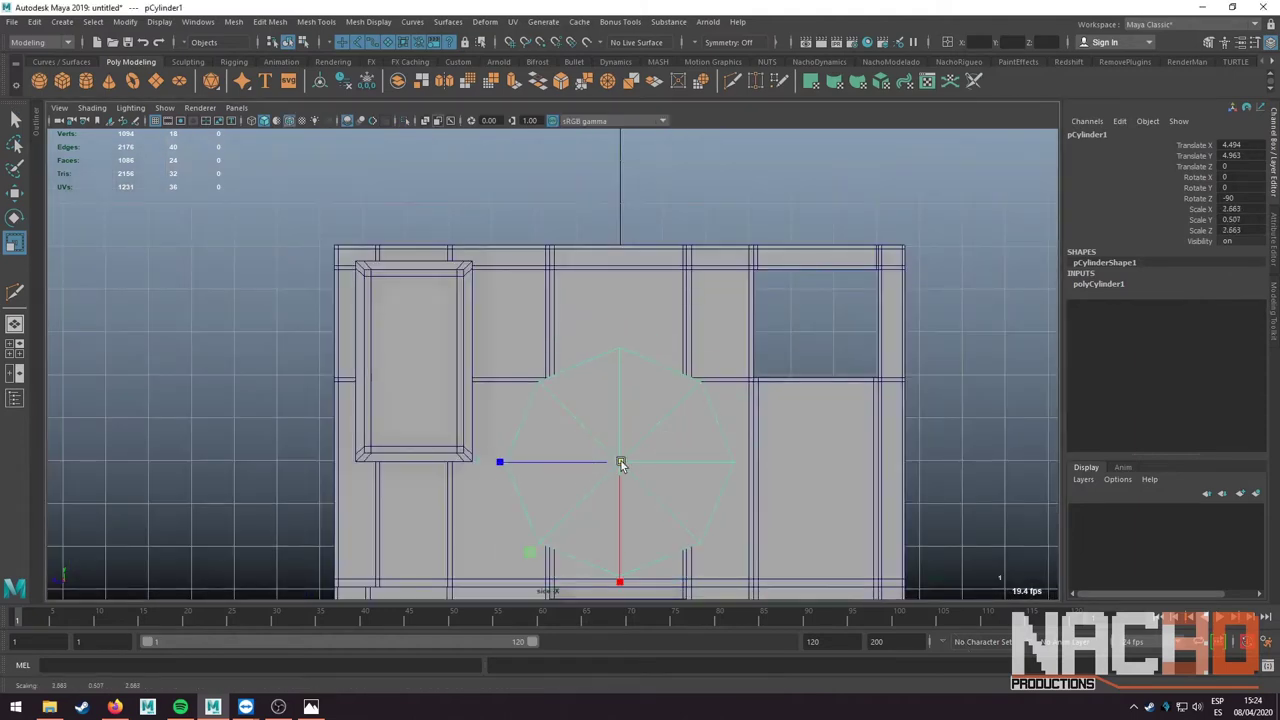
pyautogui.keyDown('alt'); pyautogui.moveTo(775, 381); pyautogui.dragTo(648, 266, button='middle'); pyautogui.keyUp('alt')
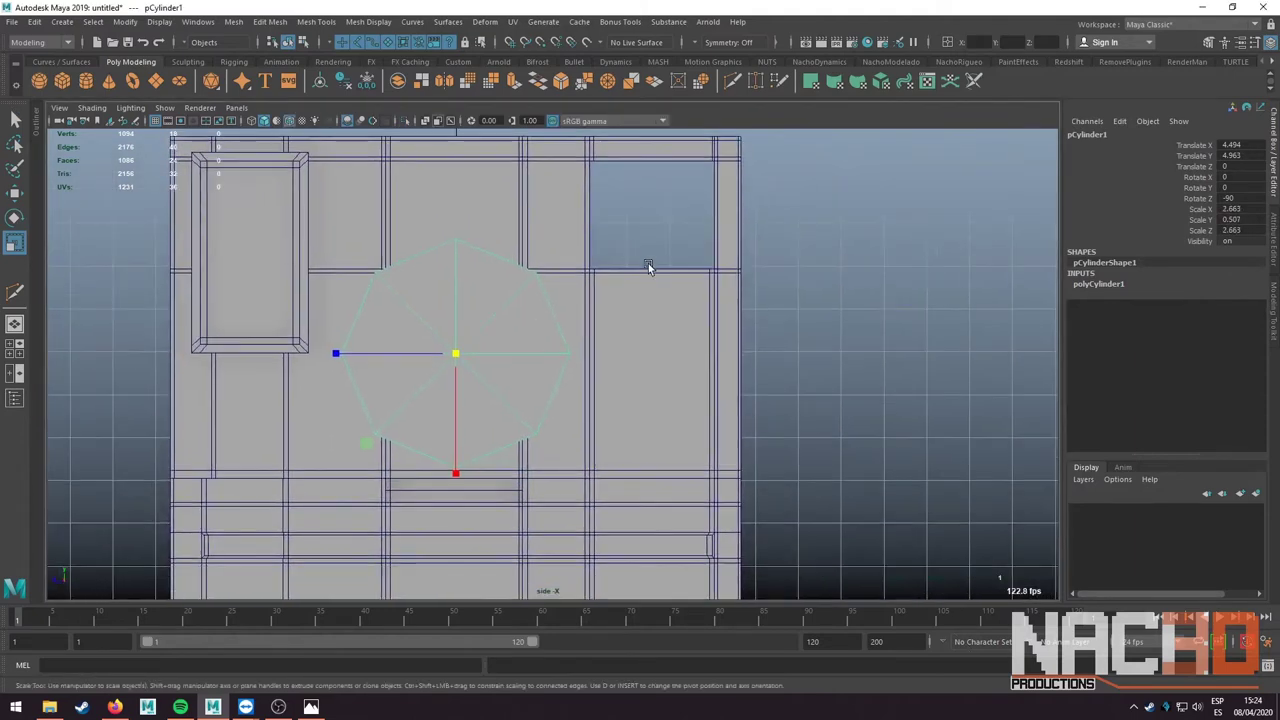
# - Select the camera body box and switch it to vertex selection
pyautogui.press('q')
pyautogui.click(649, 273)
pyautogui.rightClick(647, 272)
pyautogui.click(604, 272)
pyautogui.scroll(-3, 604, 270)
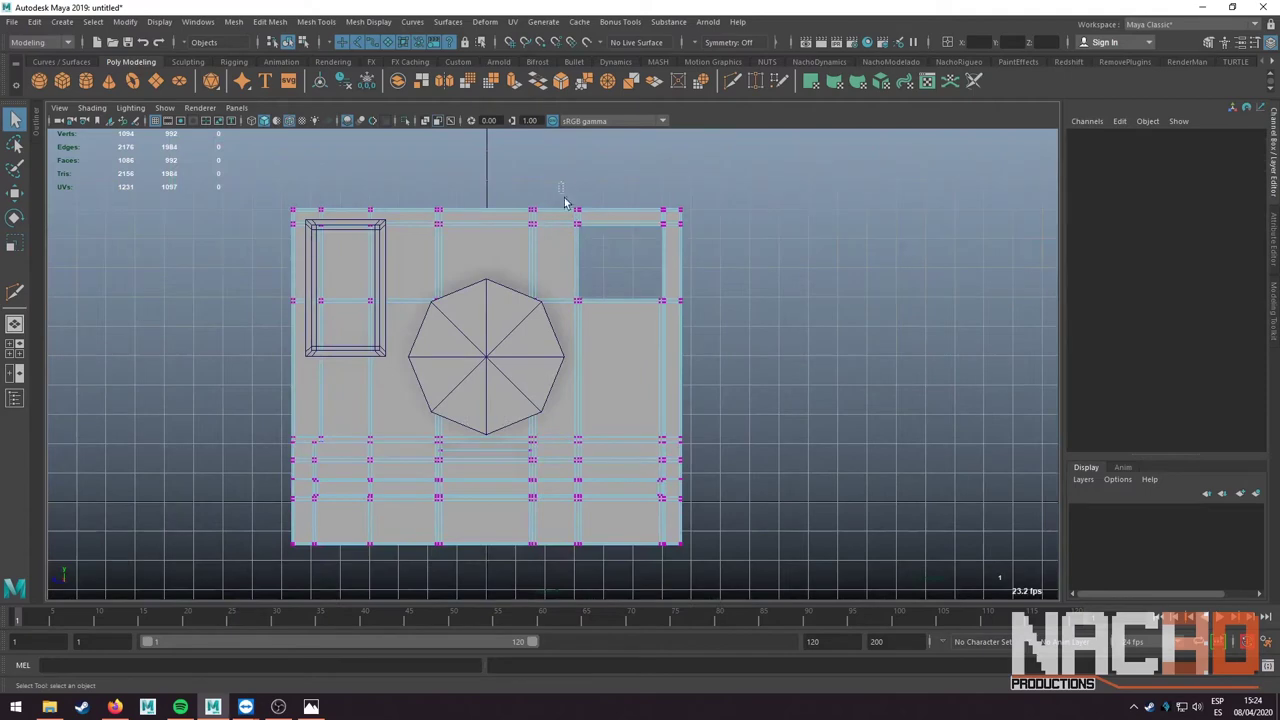
# - Select a column of body vertices to move, then leave vertex selection
pyautogui.moveTo(600, 580); pyautogui.dragTo(601, 578)
pyautogui.press('w')
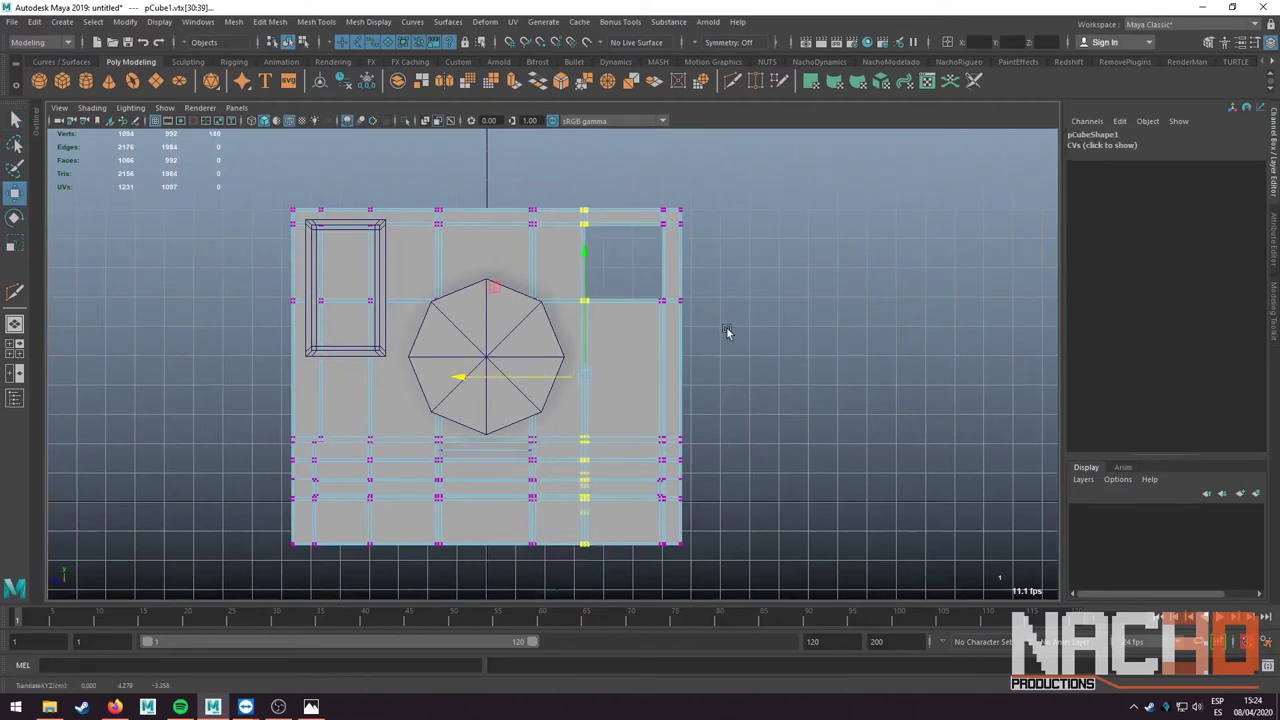
pyautogui.press('F8')
pyautogui.press('q')
# - Raise the lens cylinder to Y 6.972 and enlarge it to 2.69 × 0.512 × 2.69
pyautogui.rightClick(543, 343)
pyautogui.click(551, 297)
pyautogui.press('f')
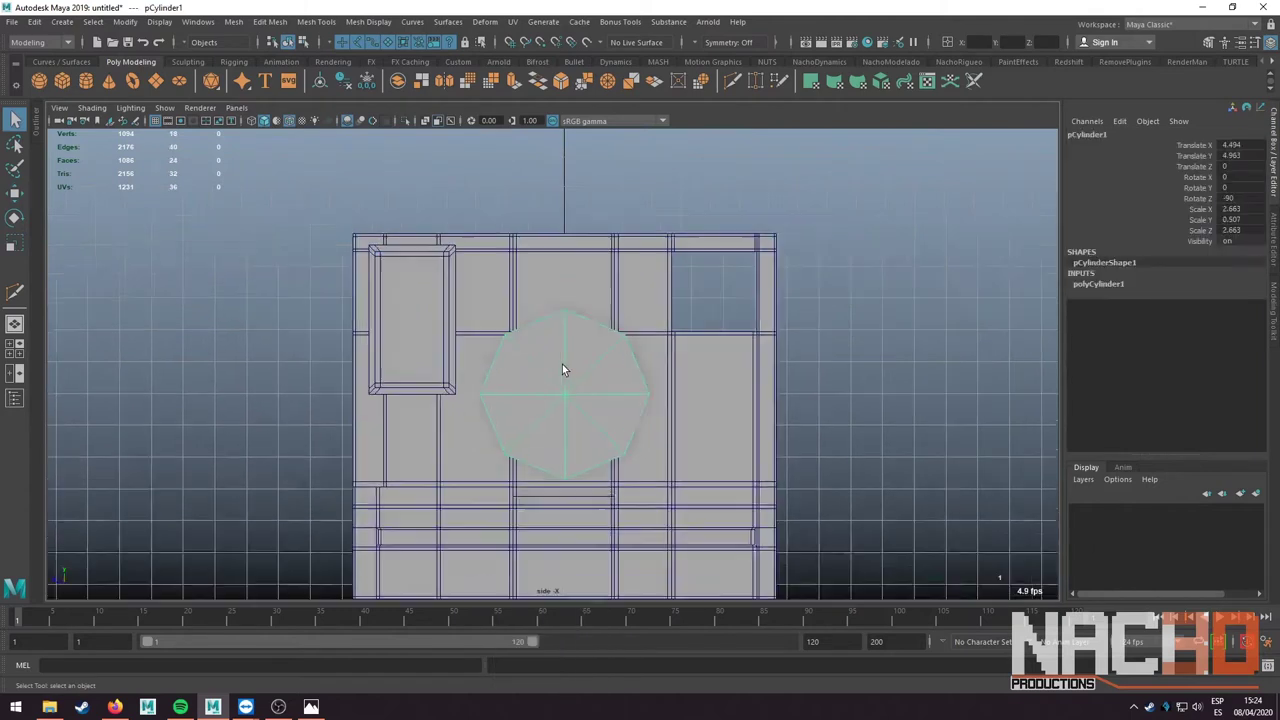
pyautogui.press('w')
pyautogui.moveTo(561, 437); pyautogui.dragTo(565, 387)
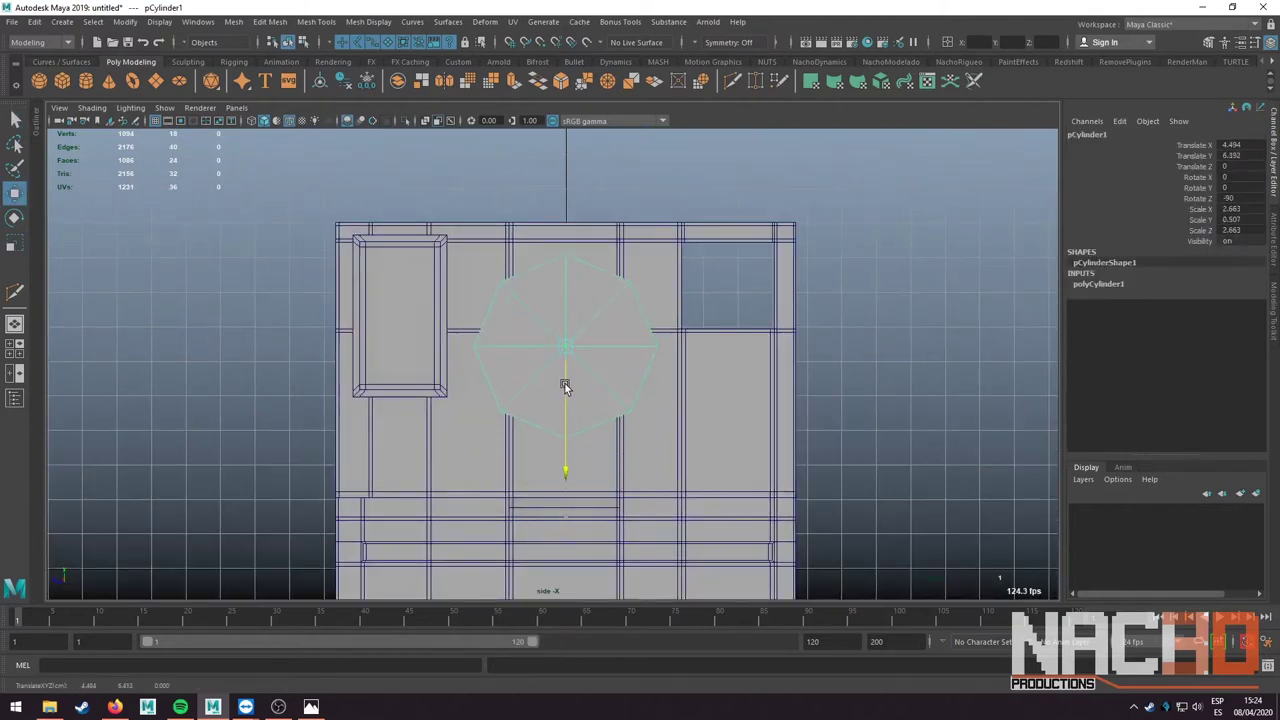
pyautogui.press('3')
pyautogui.press('1')
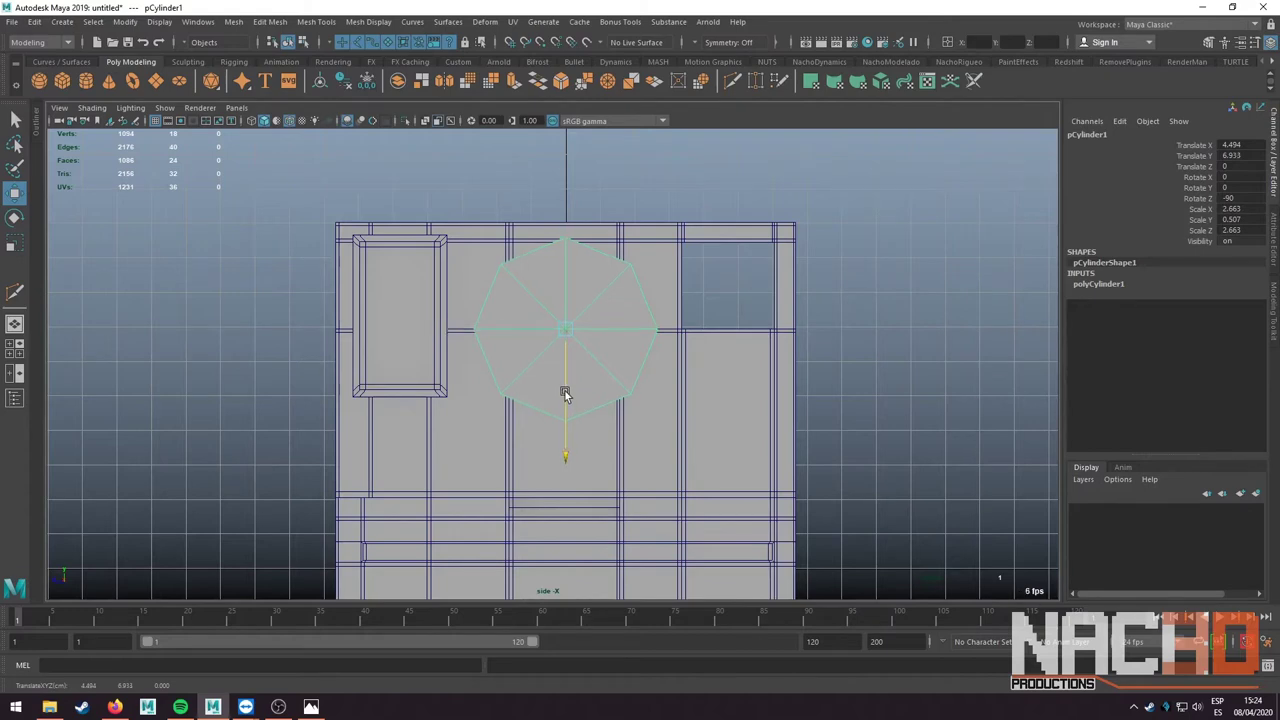
pyautogui.press('r')
pyautogui.moveTo(562, 327); pyautogui.dragTo(569, 334)
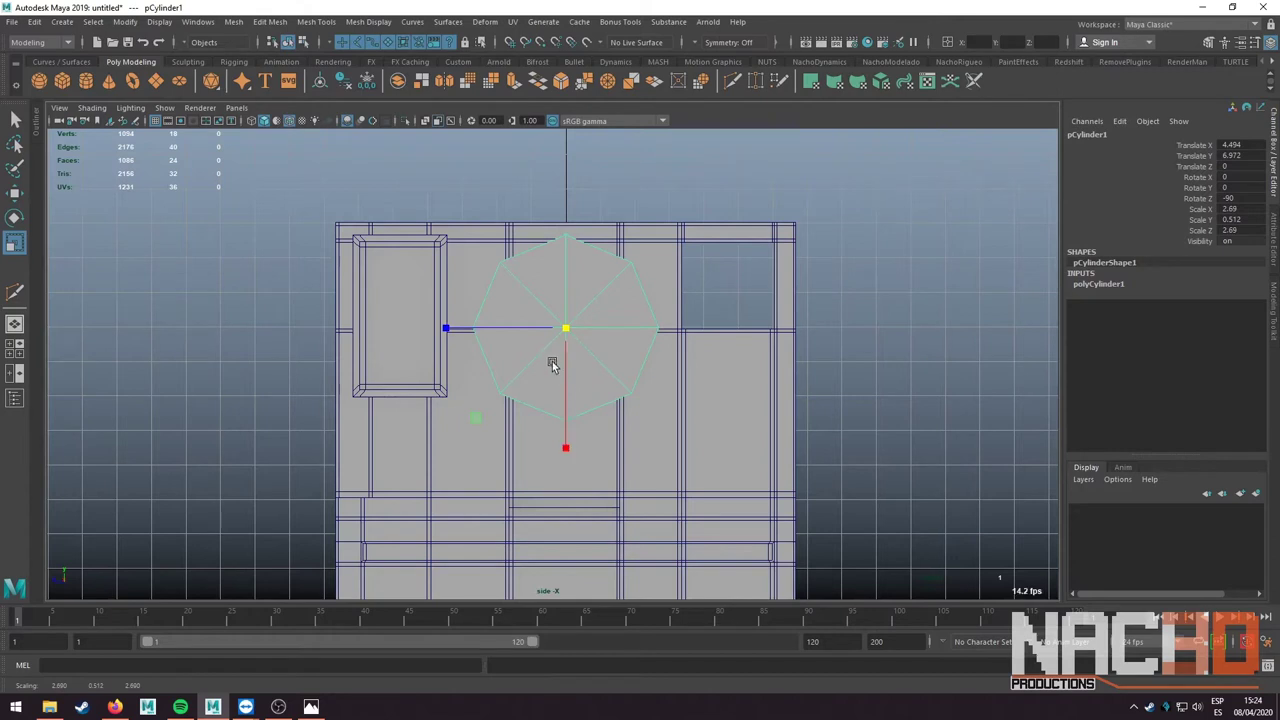
# - Move the frame piece's top-right corner vertices along one axis
pyautogui.press('q')
pyautogui.click(401, 362)
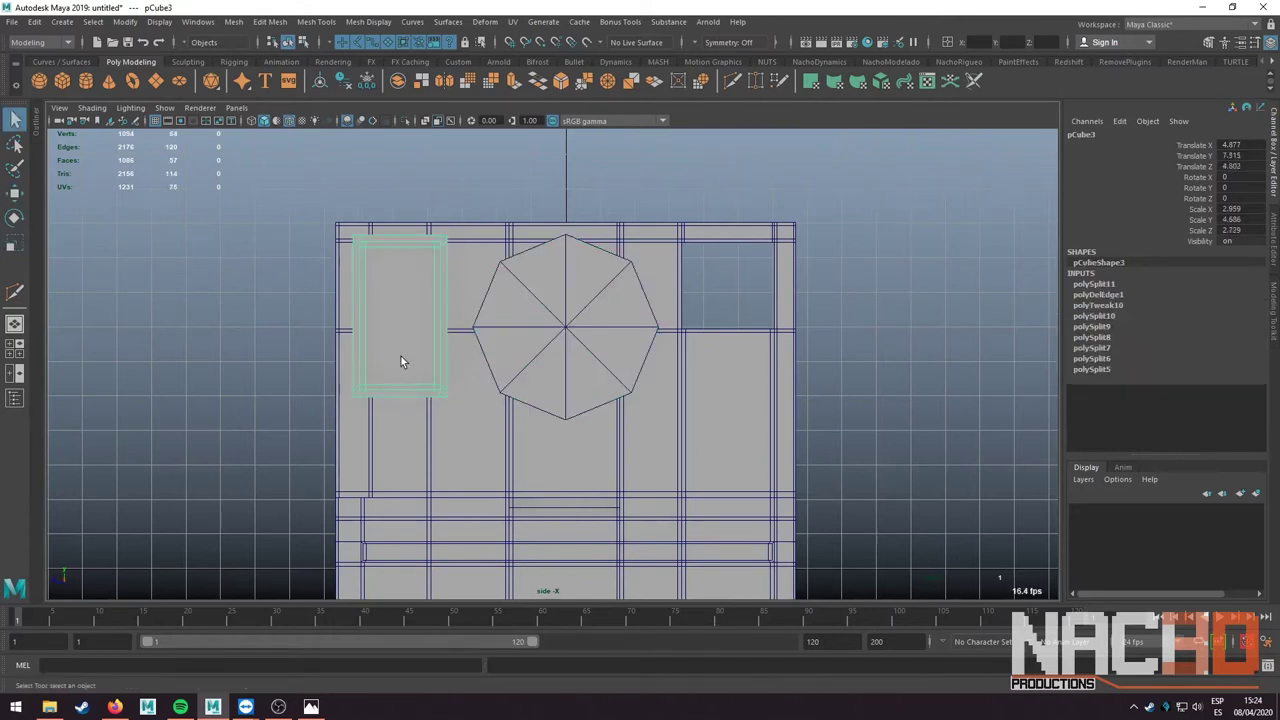
pyautogui.moveTo(424, 334); pyautogui.dragTo(376, 322, button='right')
pyautogui.moveTo(437, 231); pyautogui.dragTo(434, 256)
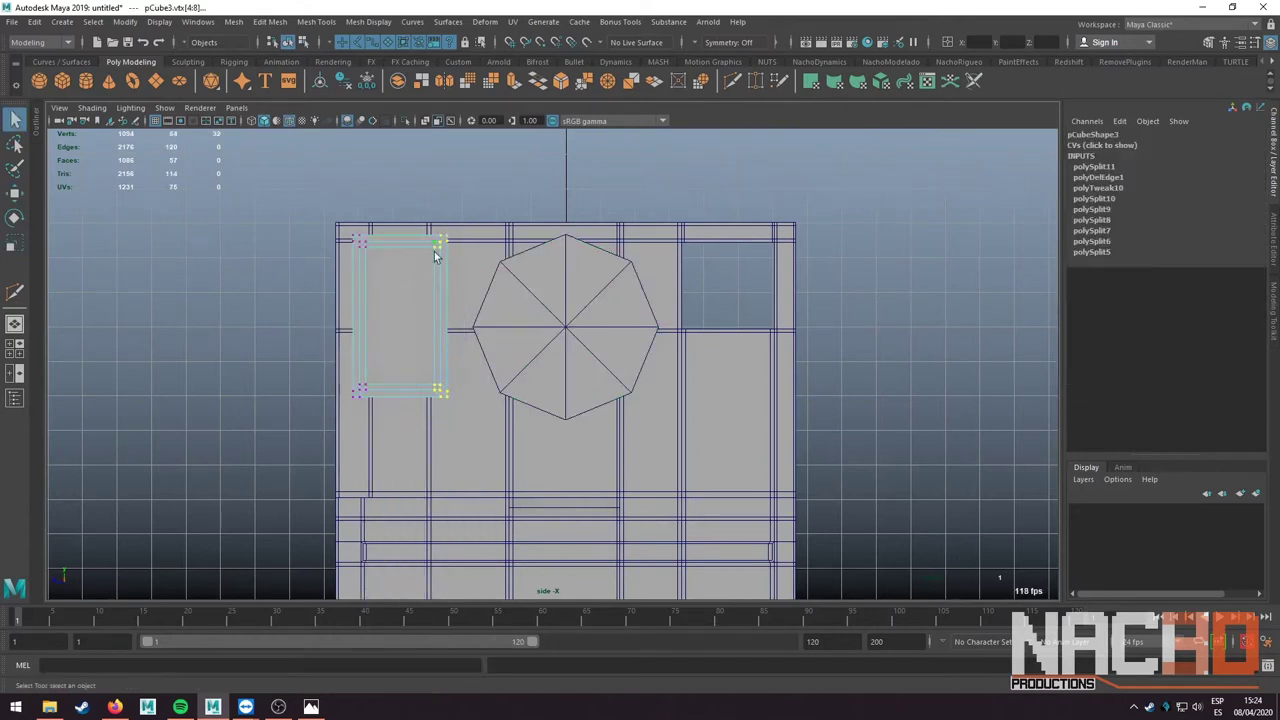
pyautogui.press('w')
pyautogui.click(399, 320)
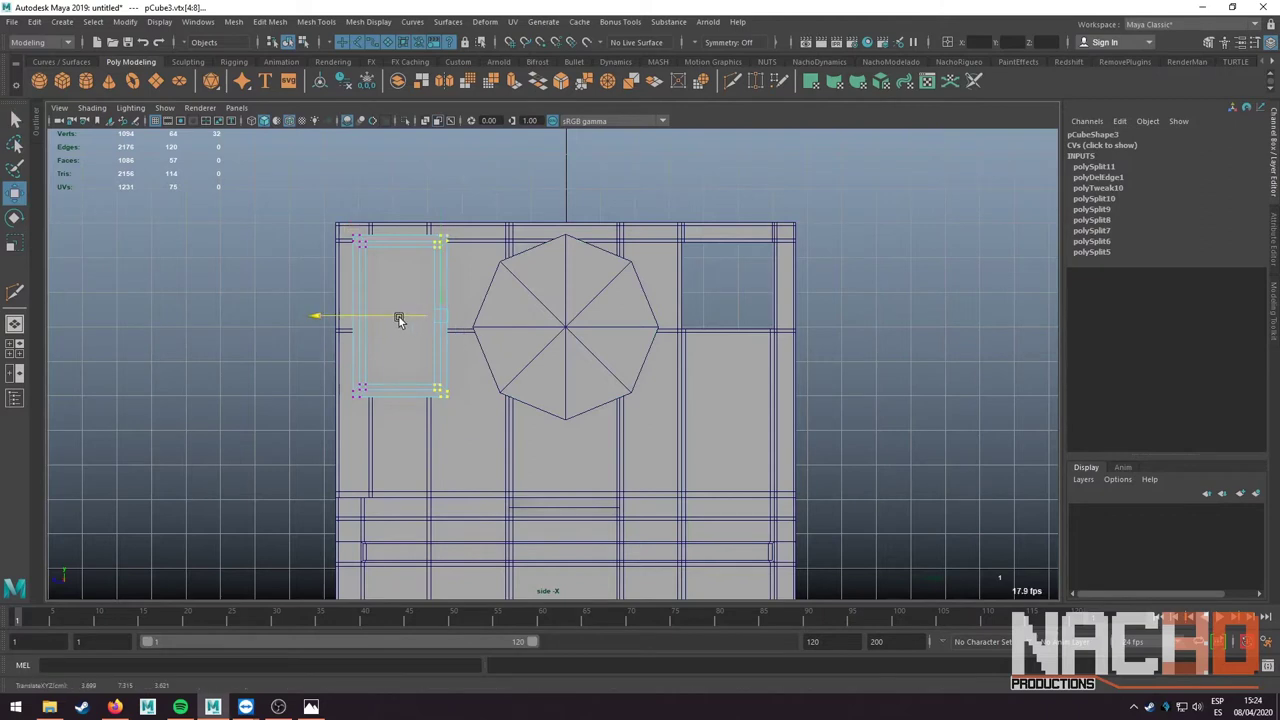
# - Delete the radial spoke edges of the lens cylinder's cap
pyautogui.moveTo(553, 327)
pyautogui.mouseDown(button='right')
pyautogui.moveTo(574, 319)
pyautogui.moveTo(571, 281)
pyautogui.mouseUp(button='right')
pyautogui.click(568, 308)
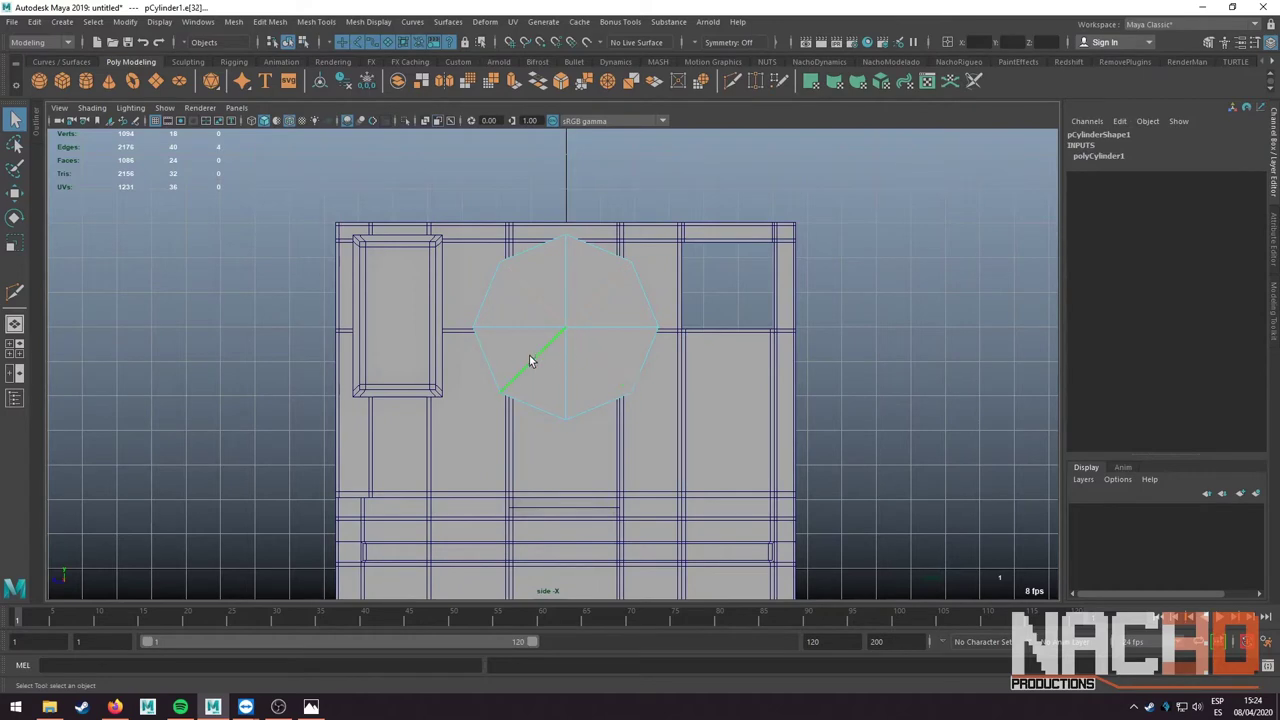
pyautogui.press('Delete')
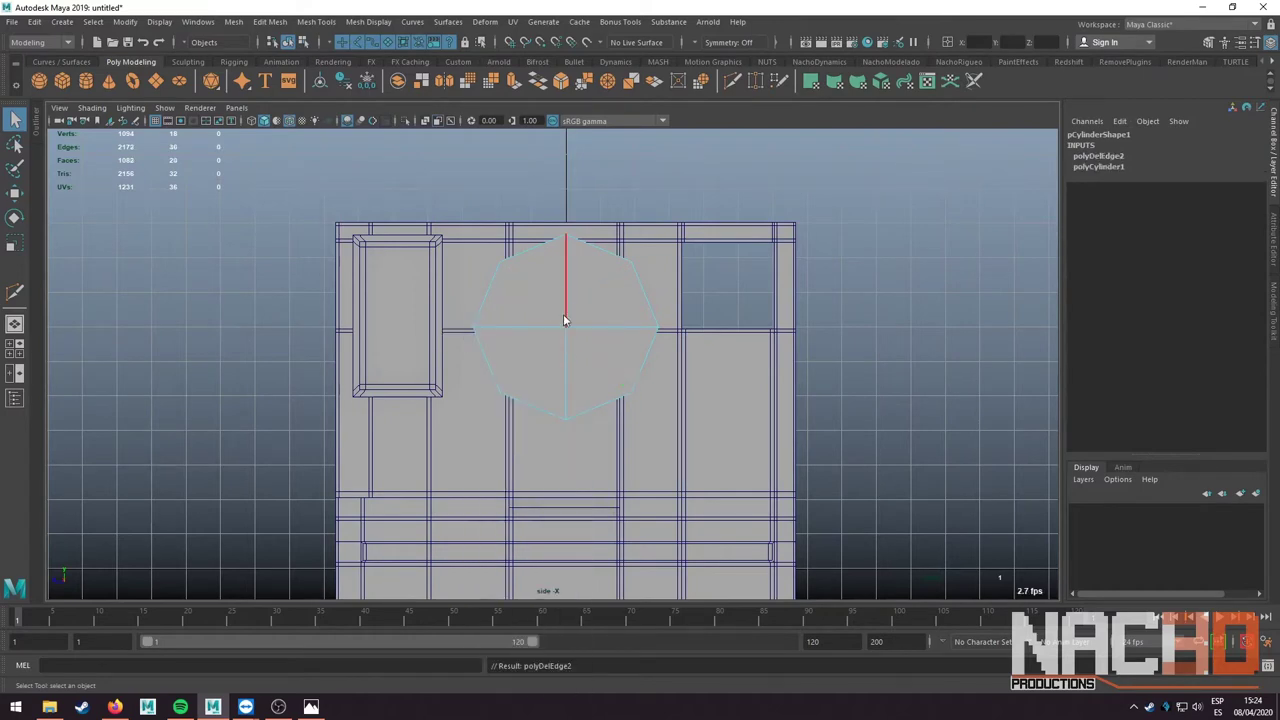
pyautogui.press('F8')
pyautogui.press('space')
pyautogui.press('space')
pyautogui.keyDown('alt'); pyautogui.moveTo(643, 307); pyautogui.dragTo(611, 323); pyautogui.keyUp('alt')
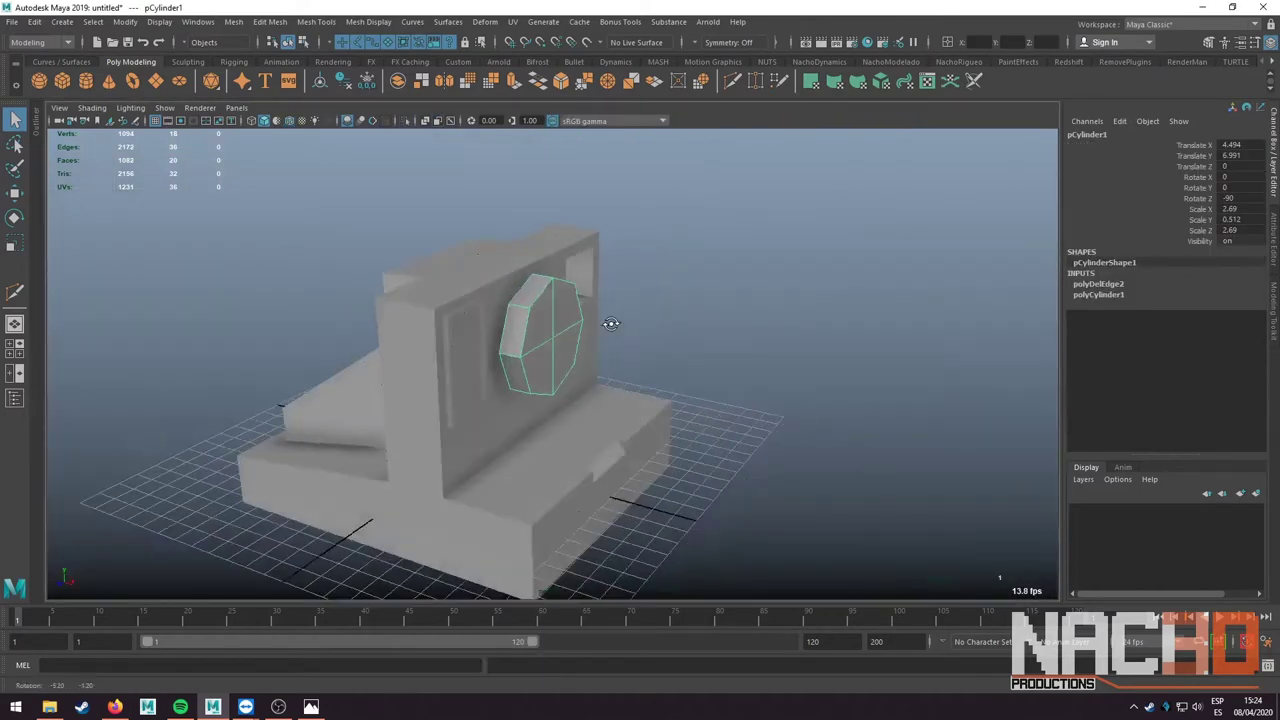
# - Isolate the cylinder, delete its back cap faces, and scale it thicker to Y 0.753
pyautogui.hotkey('ctrl', '1')
pyautogui.press('f')
pyautogui.press('F11')
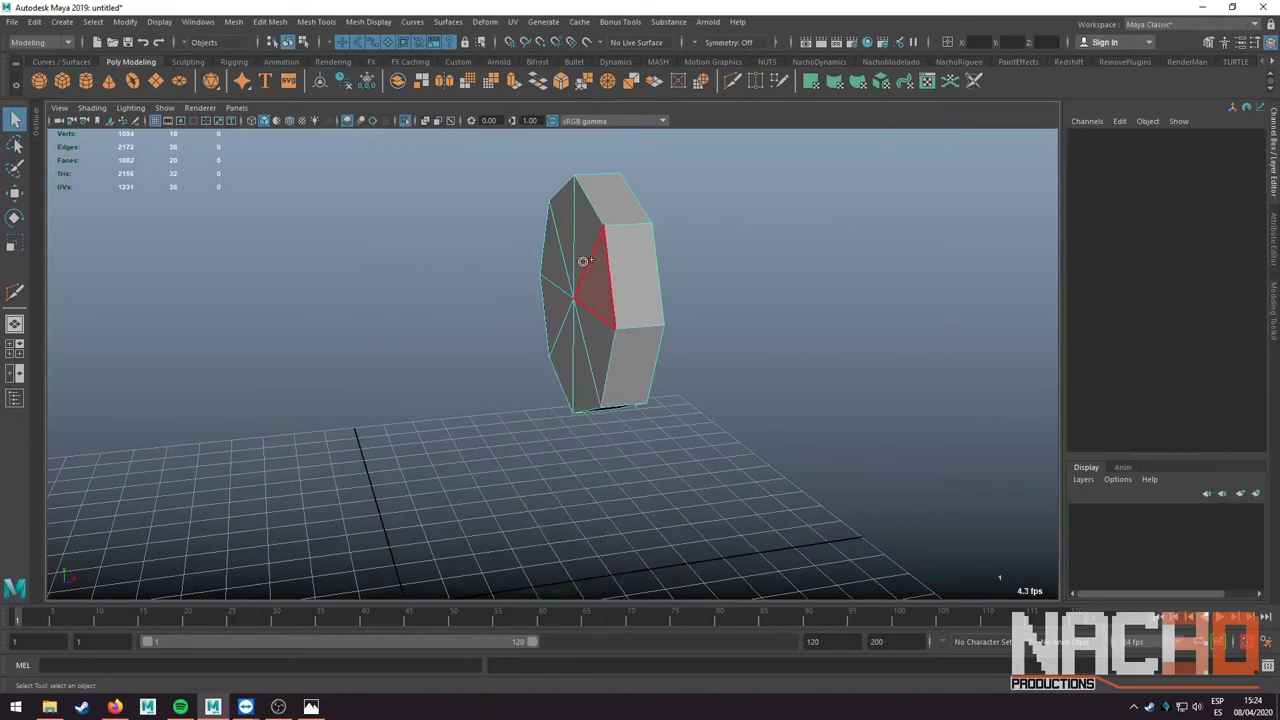
pyautogui.click(592, 318)
pyautogui.press('Delete')
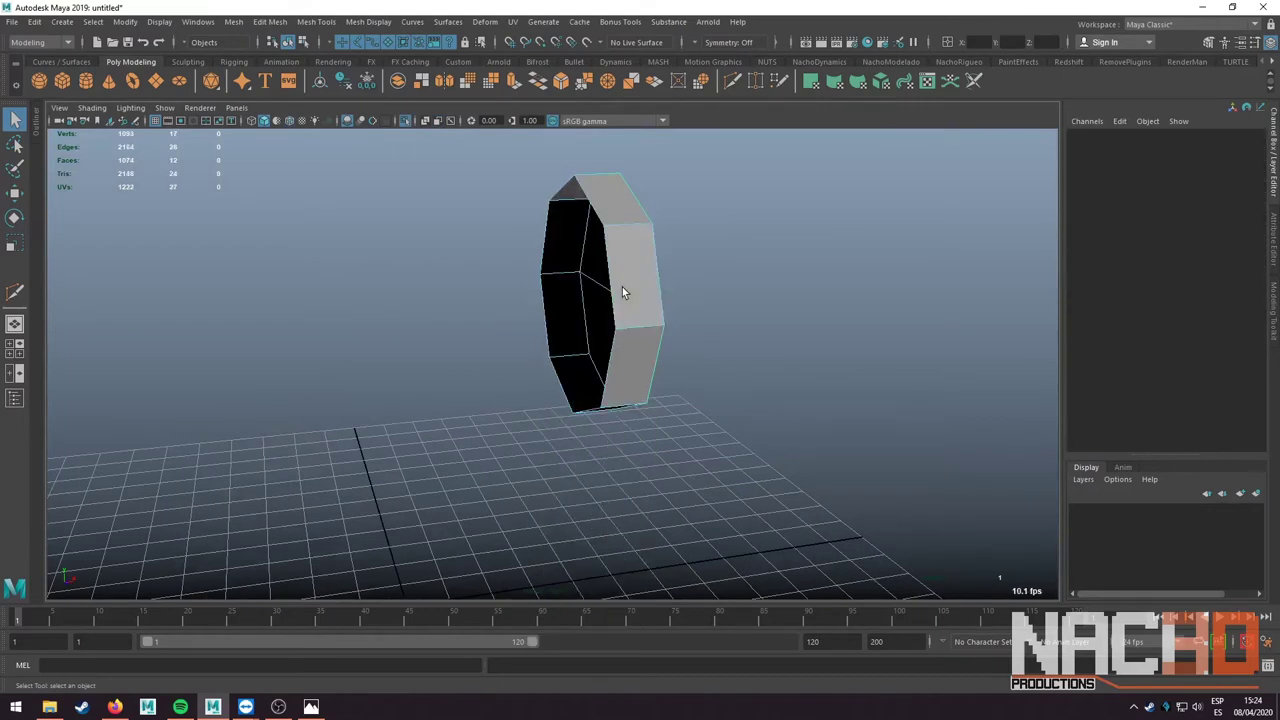
pyautogui.moveTo(622, 287); pyautogui.dragTo(615, 245, button='right')
pyautogui.hotkey('ctrl', '1')
pyautogui.moveTo(649, 266)
pyautogui.keyDown('alt'); pyautogui.mouseDown()
pyautogui.moveTo(626, 316)
pyautogui.moveTo(744, 335)
pyautogui.moveTo(660, 331)
pyautogui.mouseUp(); pyautogui.keyUp('alt')
pyautogui.press('r')
# - Shift the lens cylinder off the body and select its front cap face
pyautogui.press('w')
pyautogui.keyDown('alt'); pyautogui.moveTo(660, 331); pyautogui.dragTo(587, 326); pyautogui.keyUp('alt')
pyautogui.moveTo(467, 270); pyautogui.dragTo(467, 305, button='right')
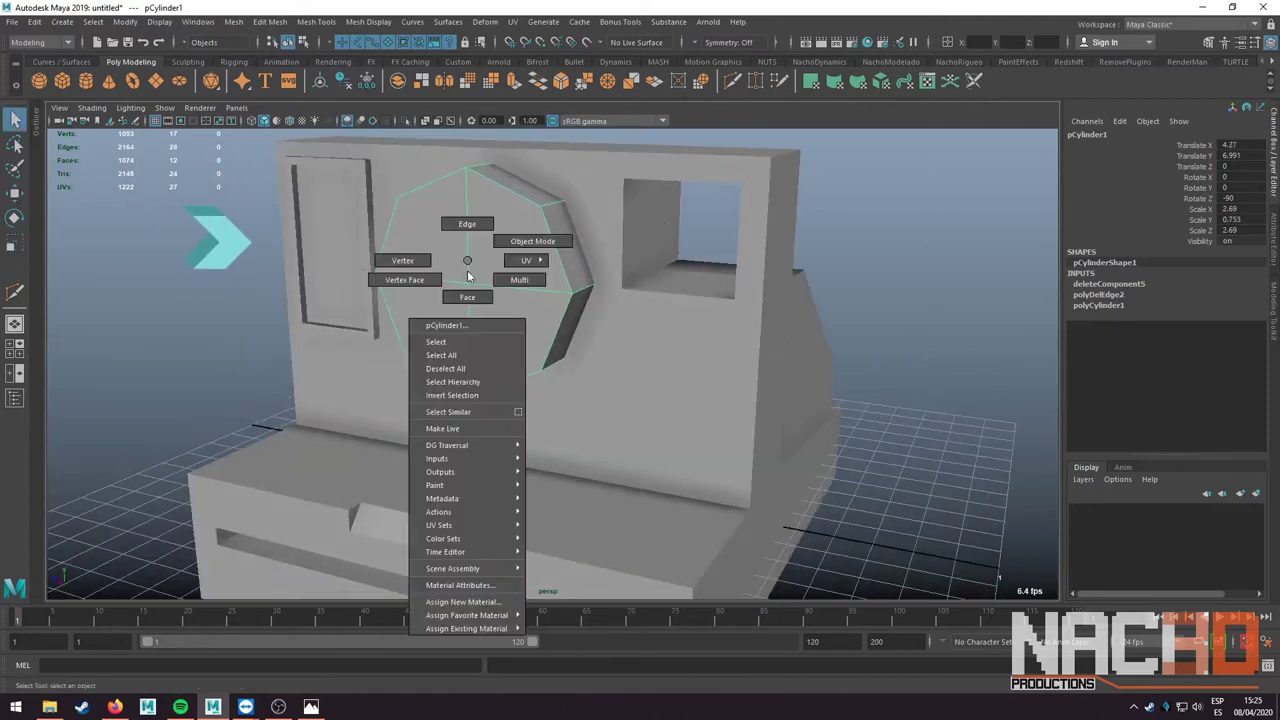
pyautogui.keyDown('alt'); pyautogui.moveTo(467, 305); pyautogui.dragTo(585, 362); pyautogui.keyUp('alt')
# - Extrude the front cap repeatedly, insetting and pushing it inward into stepped rings
pyautogui.hotkey('ctrl', 'e')
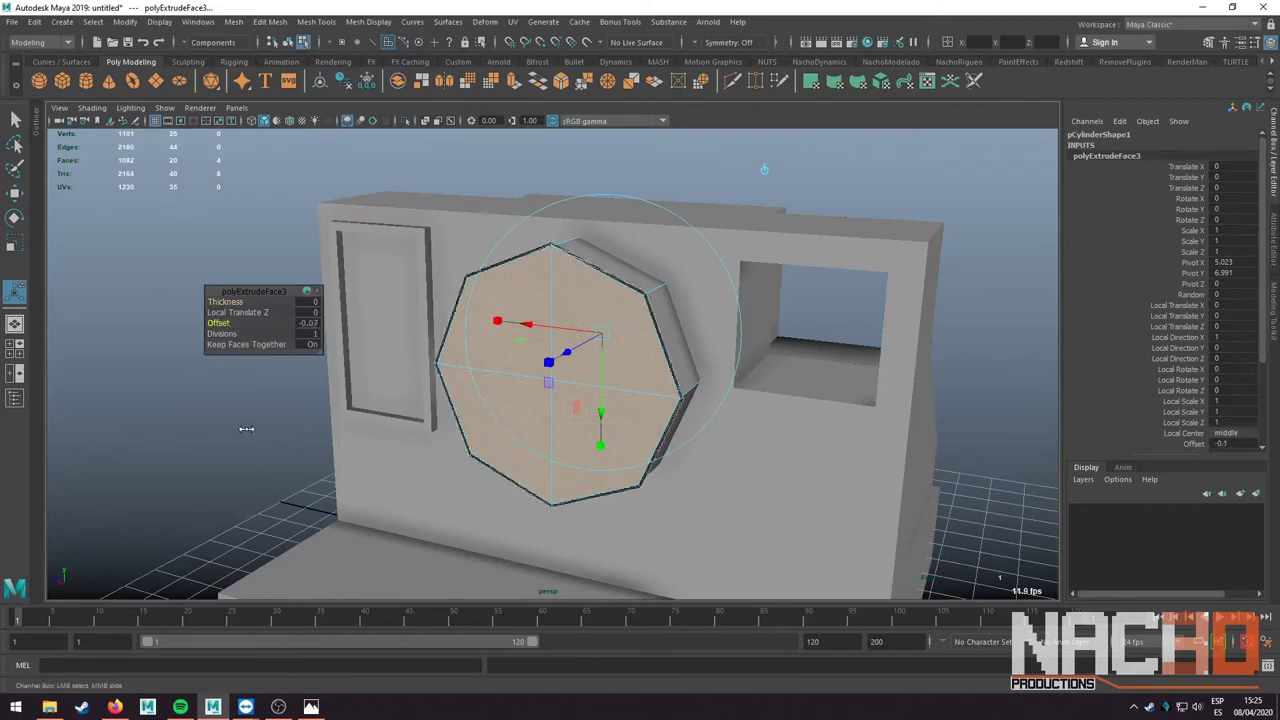
pyautogui.moveTo(311, 334)
pyautogui.mouseDown()
pyautogui.moveTo(274, 434)
pyautogui.moveTo(530, 370)
pyautogui.mouseUp()
pyautogui.hotkey('ctrl', 'e')
pyautogui.hotkey('ctrl', 'e')
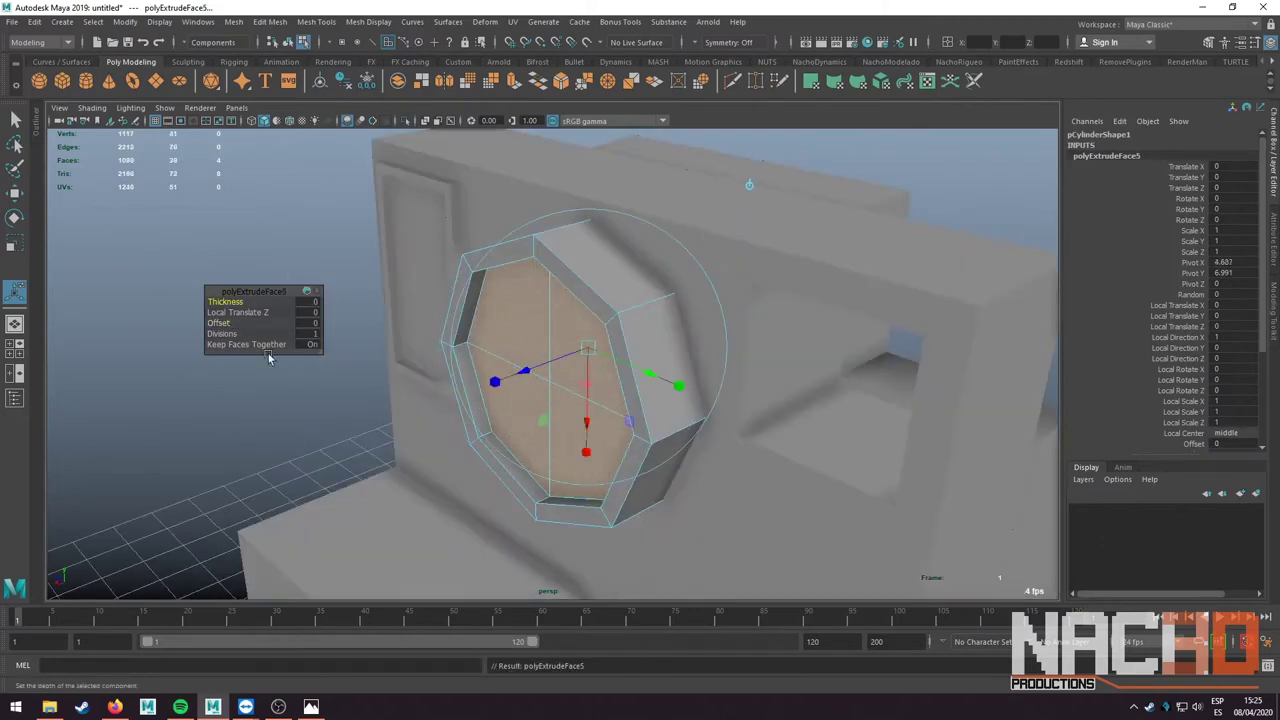
pyautogui.hotkey('ctrl', 'e')
pyautogui.scroll(3, 550, 360)
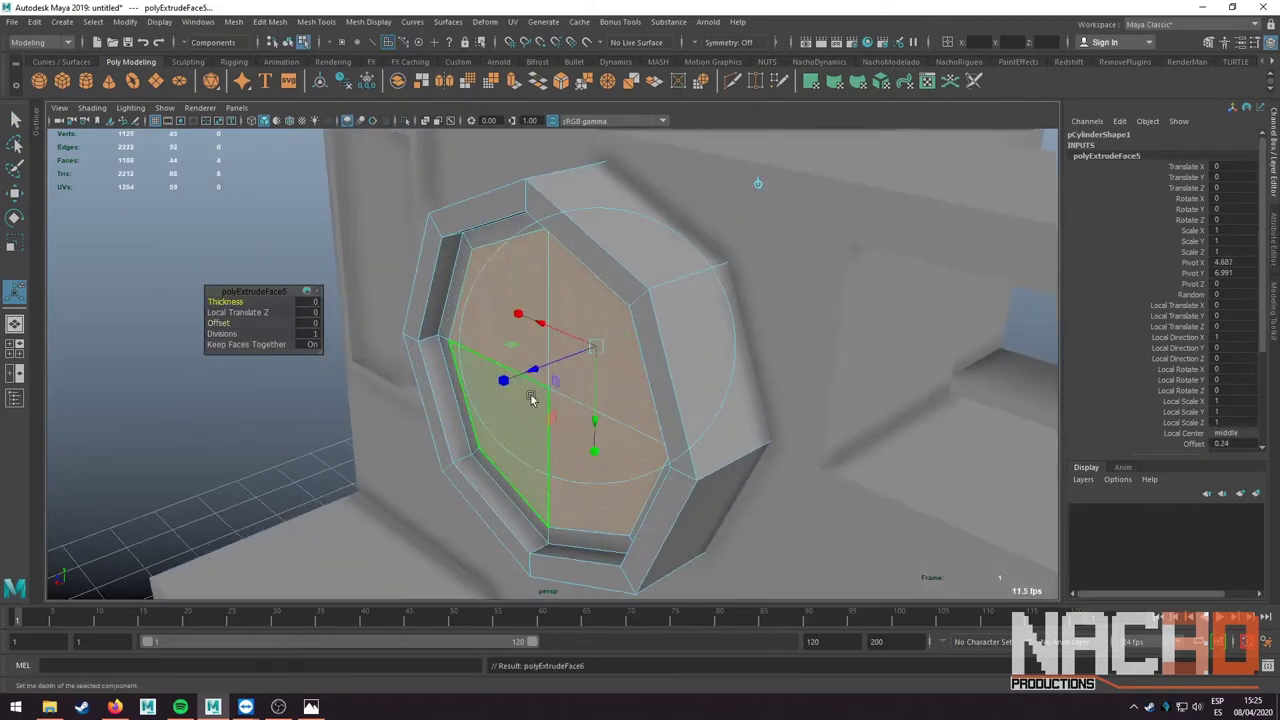
pyautogui.moveTo(500, 374); pyautogui.dragTo(600, 332)
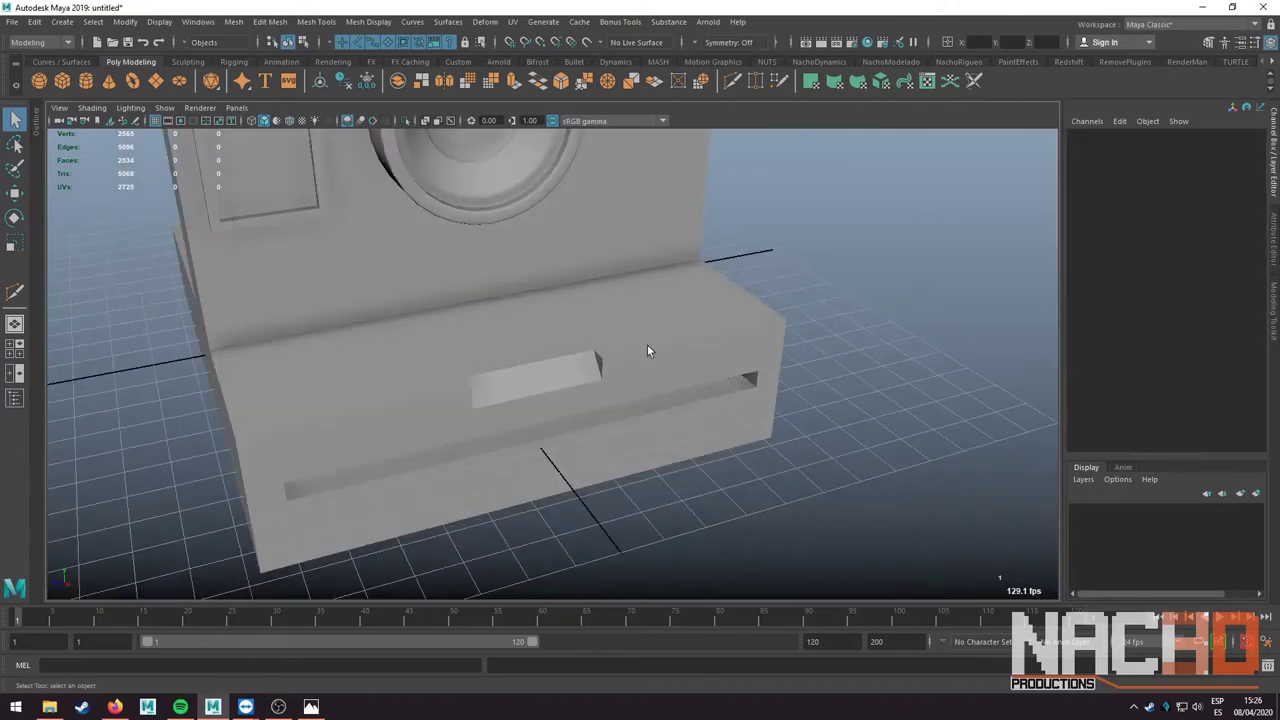
# - Create a polygon cube with extra width and height subdivisions and start shaping the knob
pyautogui.click(62, 81)
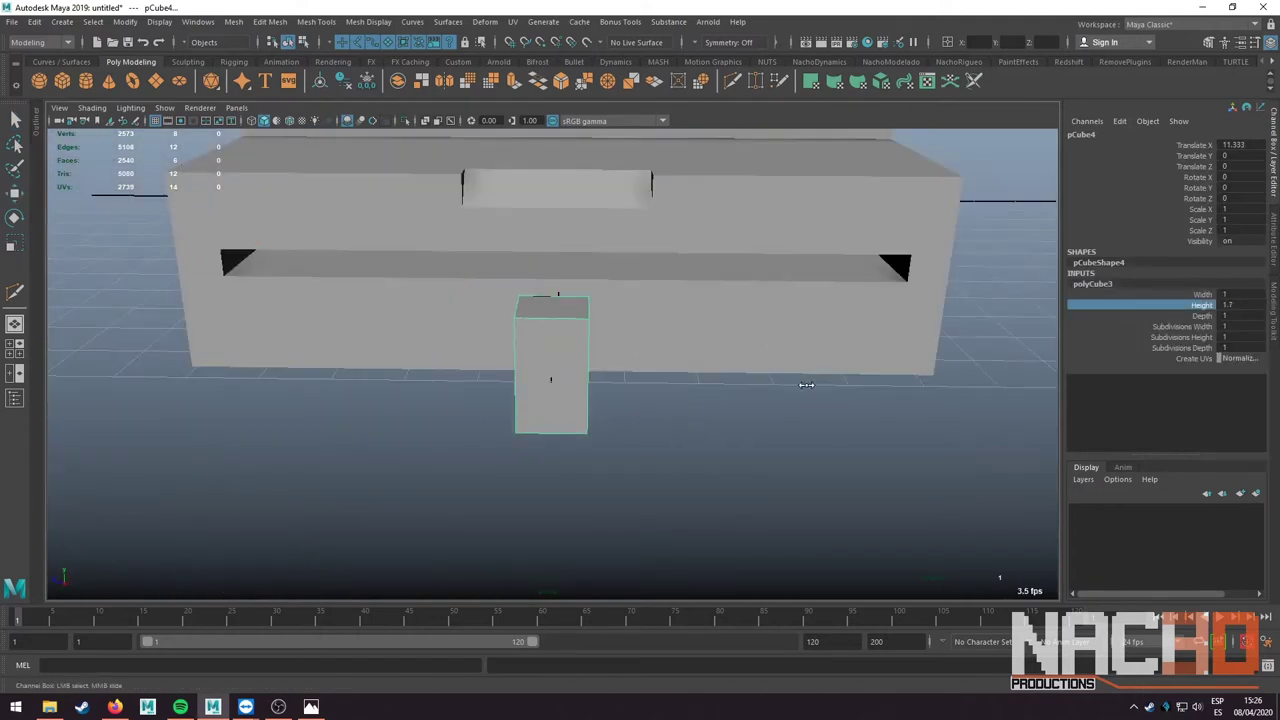
pyautogui.click(1180, 327)
pyautogui.click(1183, 337)
pyautogui.moveTo(793, 371); pyautogui.dragTo(668, 327, button='middle')
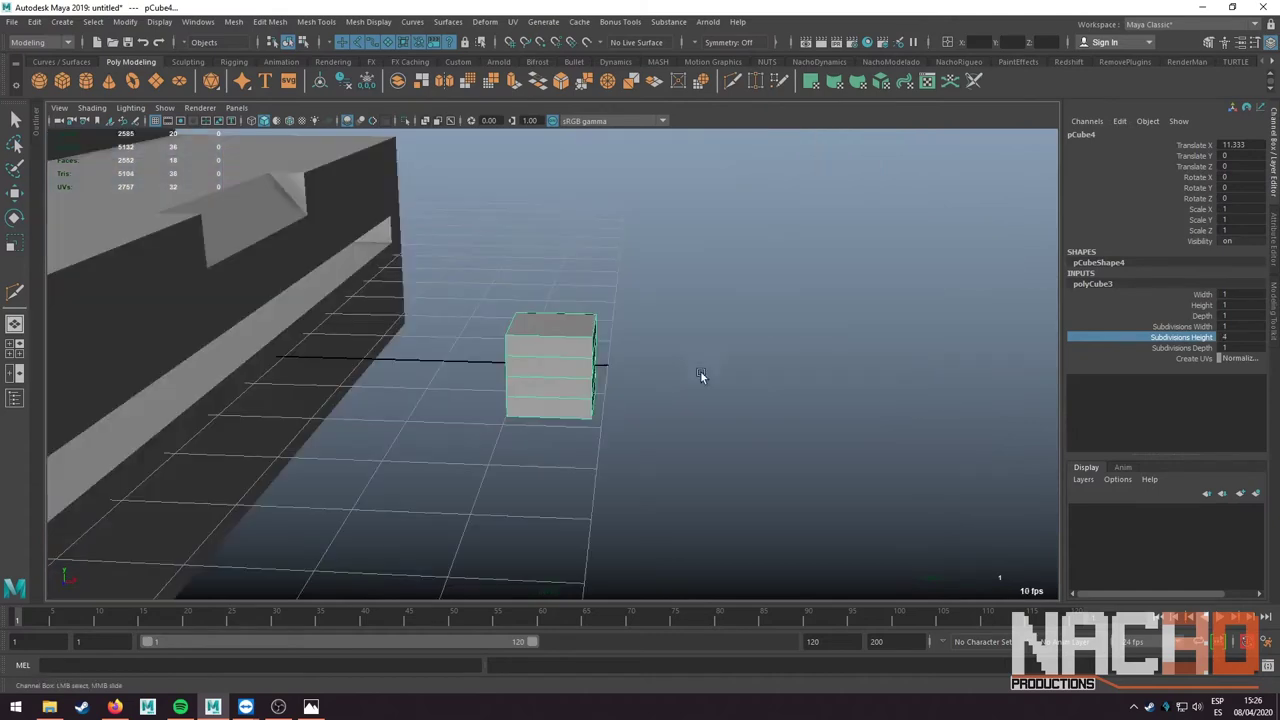
pyautogui.moveTo(568, 348); pyautogui.dragTo(459, 287, button='right')
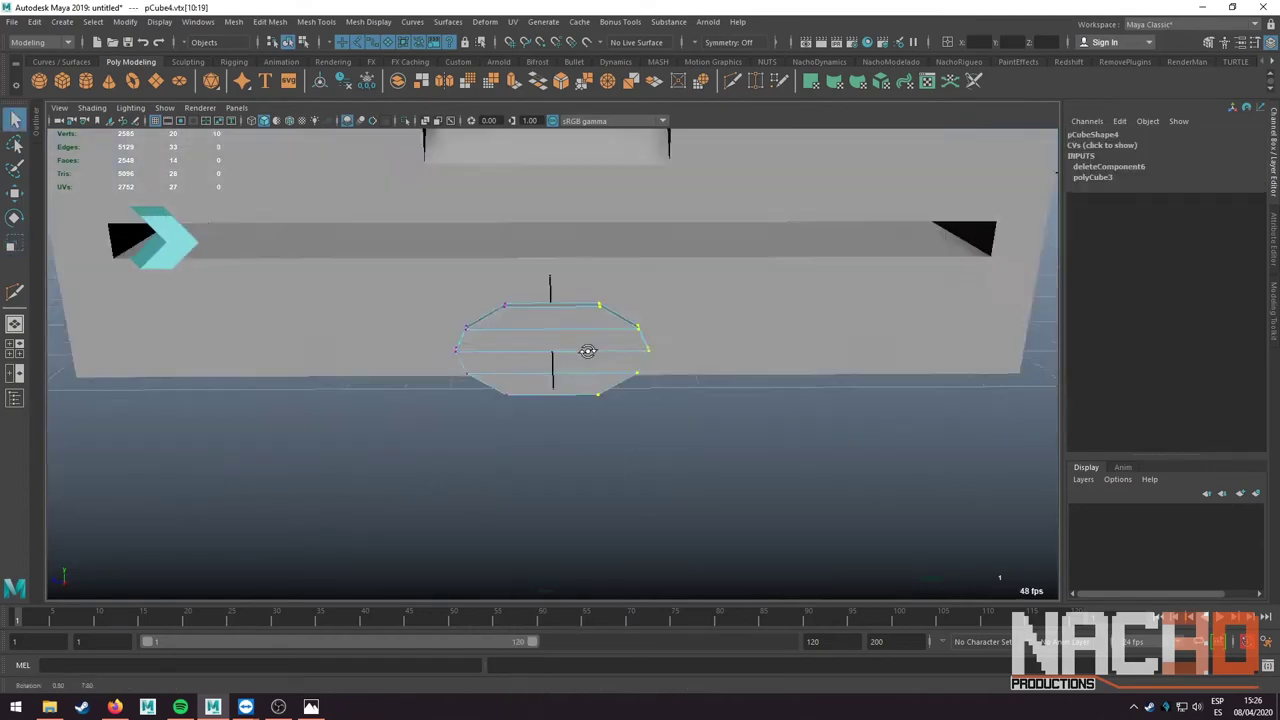
pyautogui.moveTo(582, 337); pyautogui.dragTo(659, 310, button='right')
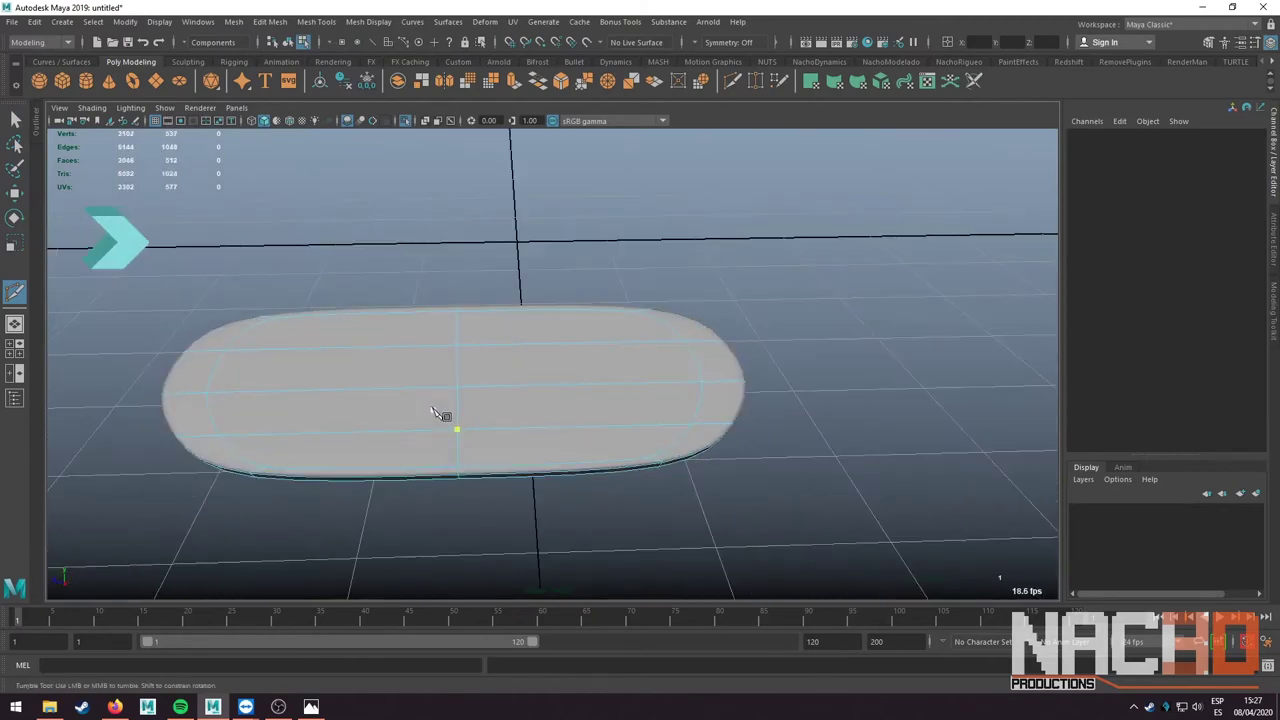
pyautogui.hotkey('ctrl', 'z')
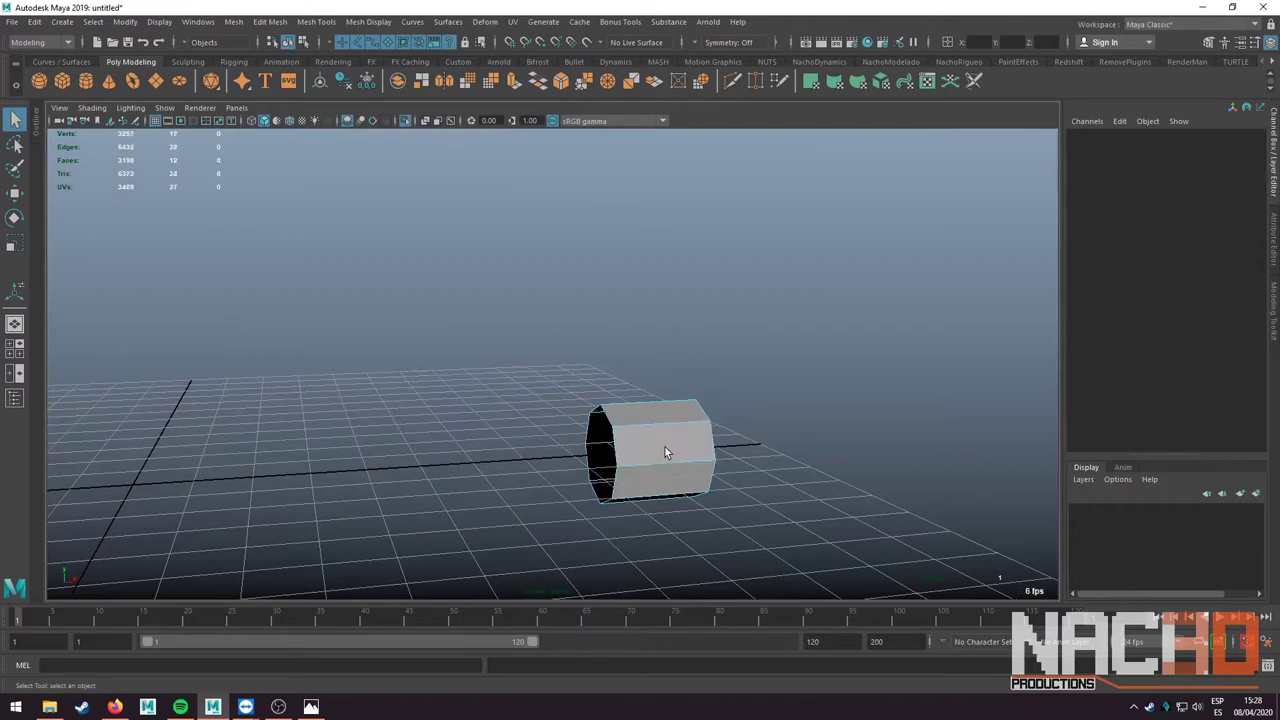
# - Remove the cylinder's end caps, move it onto the camera front, and shrink it to half size
pyautogui.press('Delete')
pyautogui.moveTo(686, 334); pyautogui.dragTo(763, 302, button='right')
pyautogui.press('w')
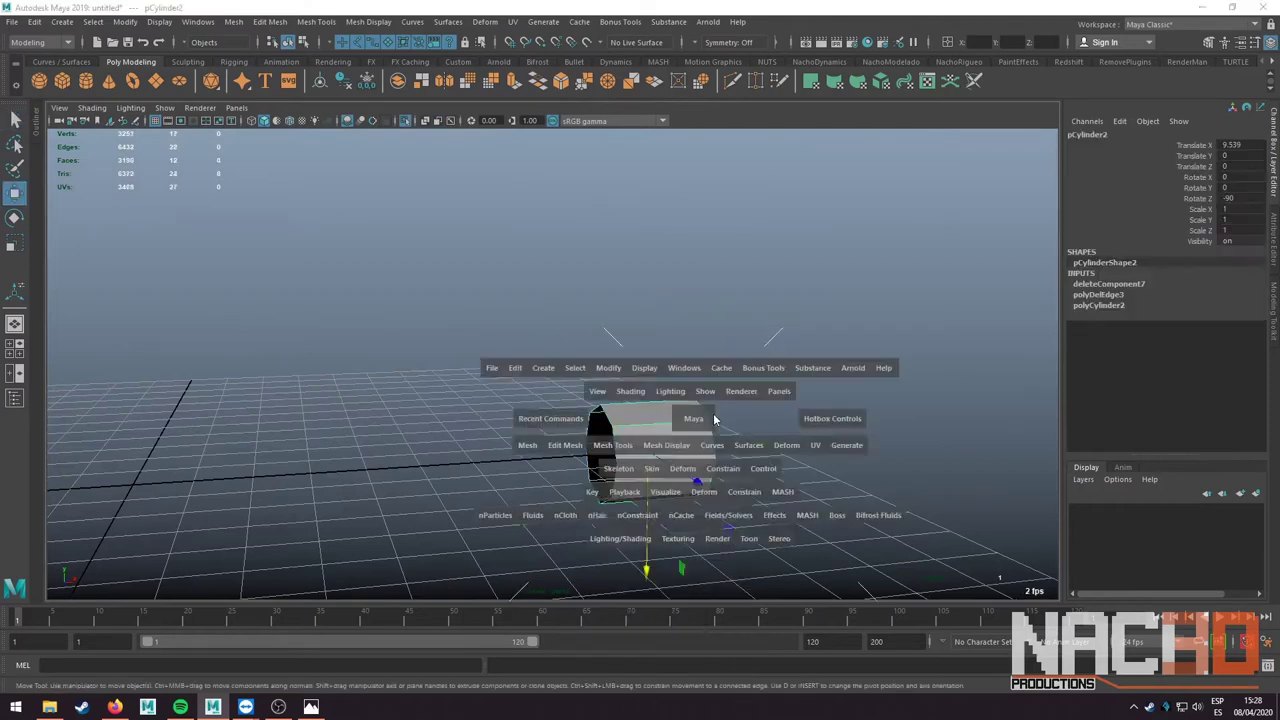
pyautogui.press('space')
pyautogui.press('space')
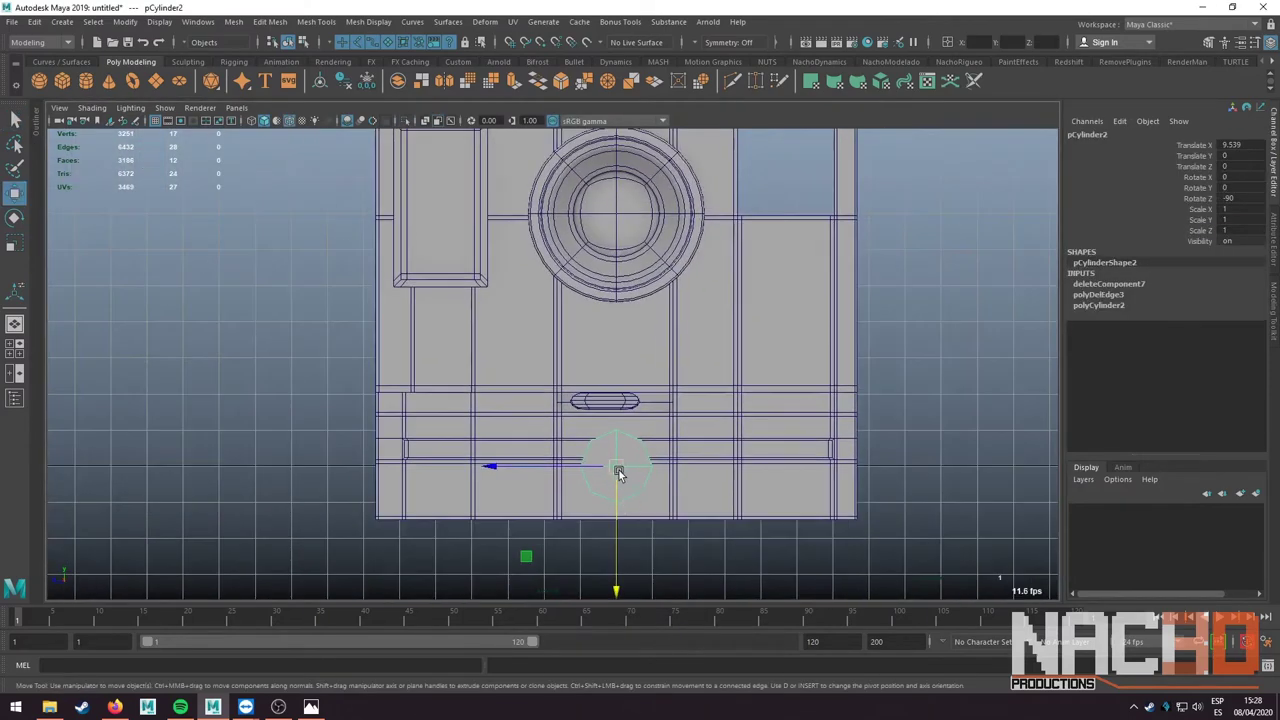
pyautogui.moveTo(620, 475); pyautogui.dragTo(617, 448)
pyautogui.press('r')
pyautogui.moveTo(621, 400)
pyautogui.mouseDown()
pyautogui.moveTo(590, 418)
pyautogui.moveTo(430, 315)
pyautogui.moveTo(426, 344)
pyautogui.moveTo(499, 350)
pyautogui.moveTo(424, 337)
pyautogui.mouseUp()
# - Duplicate the cylinder and enlarge the copy as the large lower-left button
pyautogui.press('w')
pyautogui.hotkey('ctrl', 'd')
pyautogui.press('r')
pyautogui.press('w')
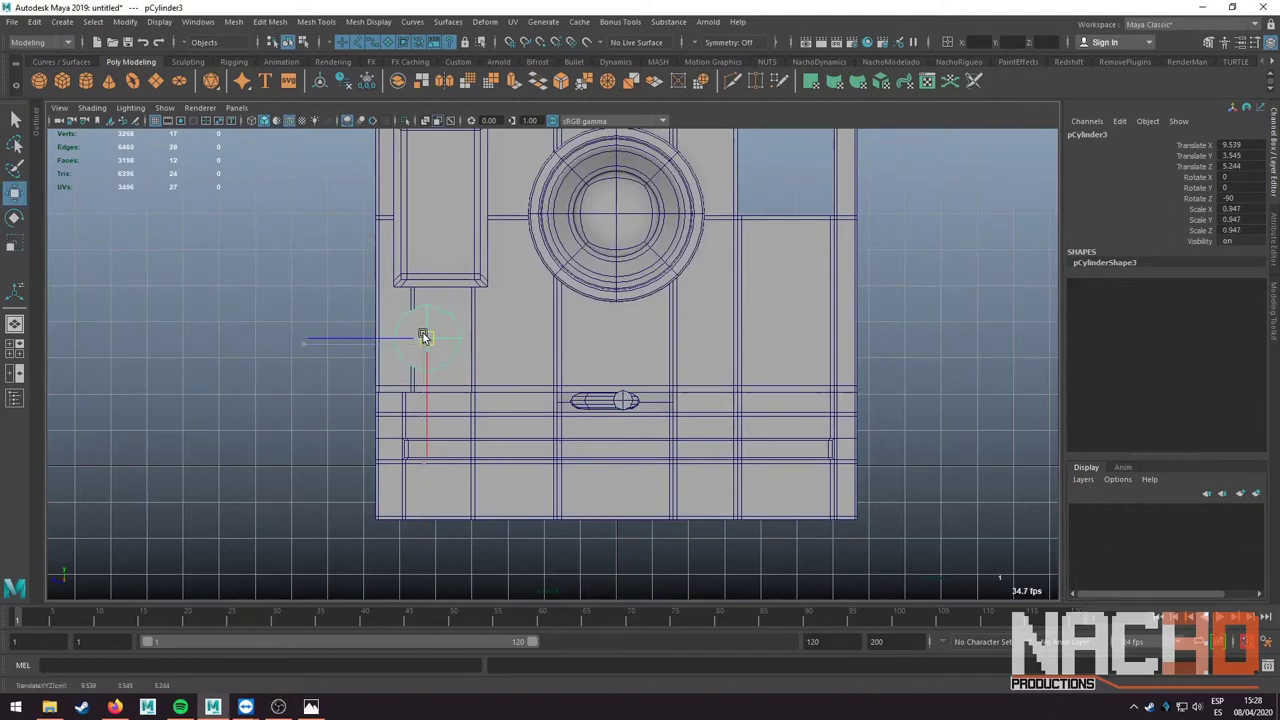
pyautogui.keyDown('alt'); pyautogui.moveTo(424, 337); pyautogui.dragTo(420, 453, button='middle'); pyautogui.keyUp('alt')
# - Duplicate again, shrink the copy, and place it left of the lens rim
pyautogui.hotkey('ctrl', 'd')
pyautogui.moveTo(391, 462)
pyautogui.mouseDown()
pyautogui.moveTo(666, 434)
pyautogui.moveTo(650, 434)
pyautogui.moveTo(667, 419)
pyautogui.moveTo(655, 418)
pyautogui.mouseUp()
pyautogui.press('r')
pyautogui.press('w')
pyautogui.press('r')
pyautogui.press('w')
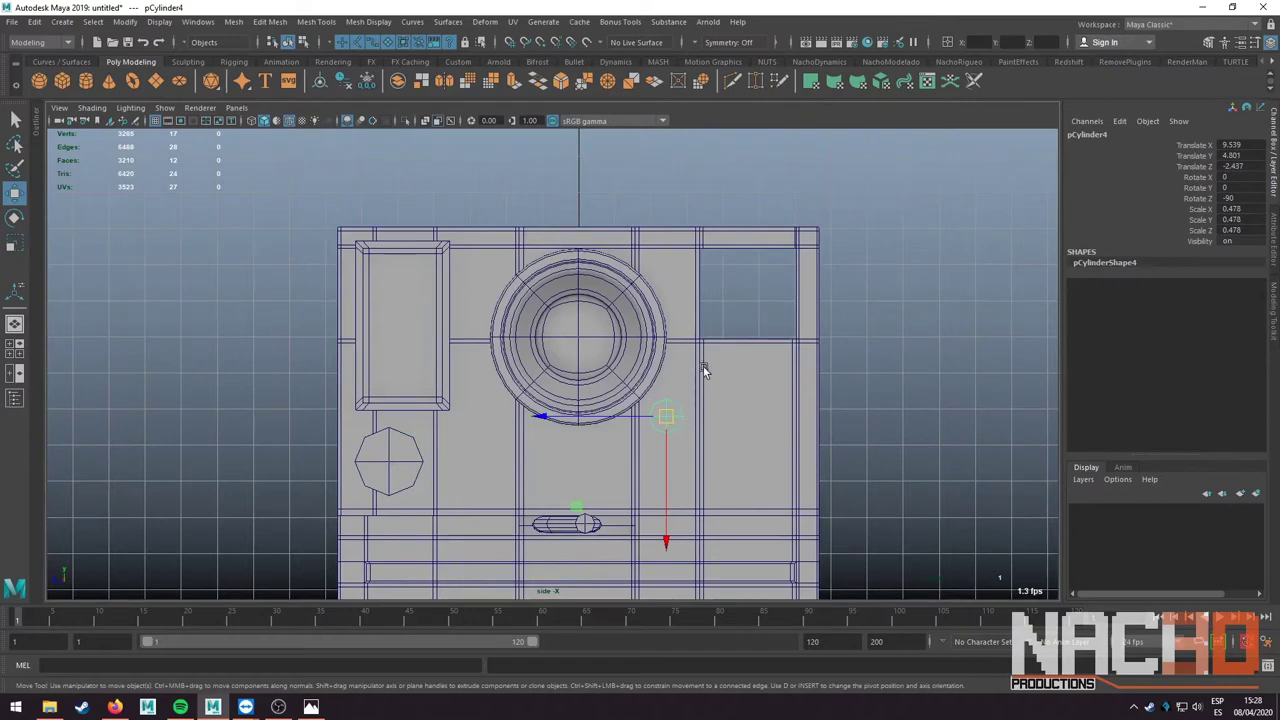
pyautogui.keyDown('alt'); pyautogui.moveTo(704, 372); pyautogui.dragTo(708, 408, button='middle'); pyautogui.keyUp('alt')
pyautogui.moveTo(680, 450); pyautogui.dragTo(535, 340)
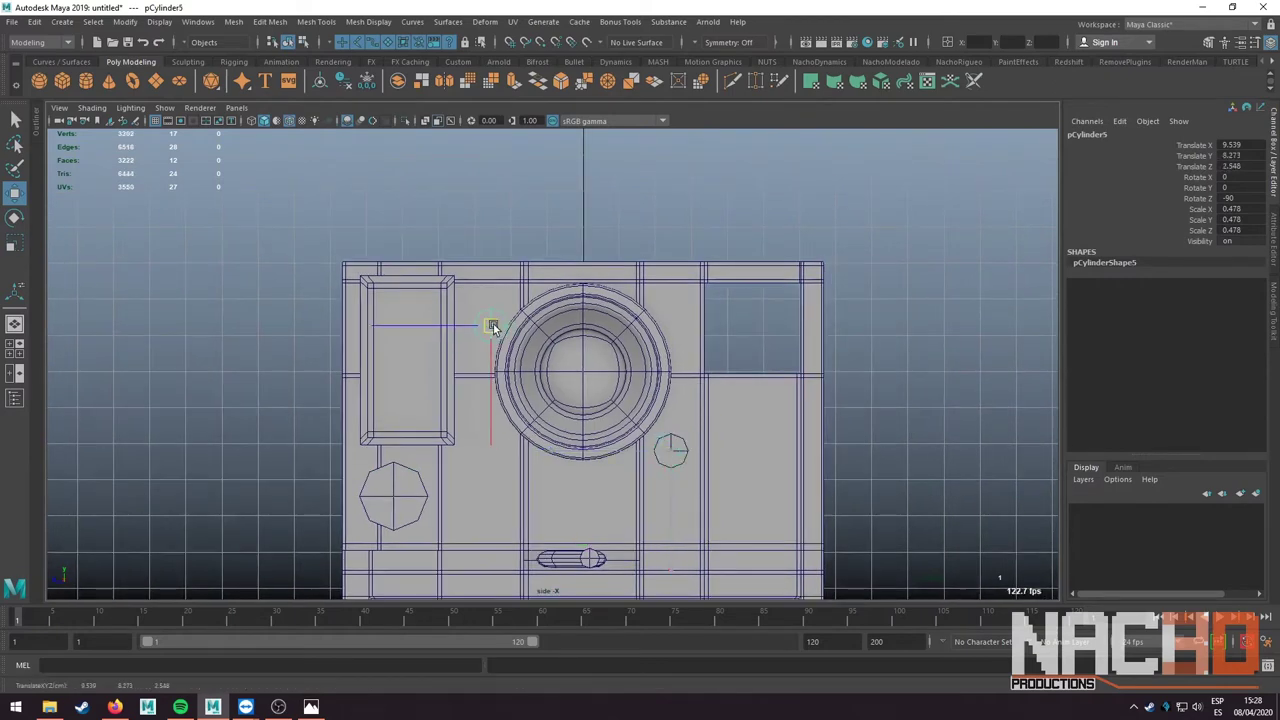
# - Add a third small button scaled to 0.403 beside the other small one
pyautogui.hotkey('ctrl', 'd')
pyautogui.press('r')
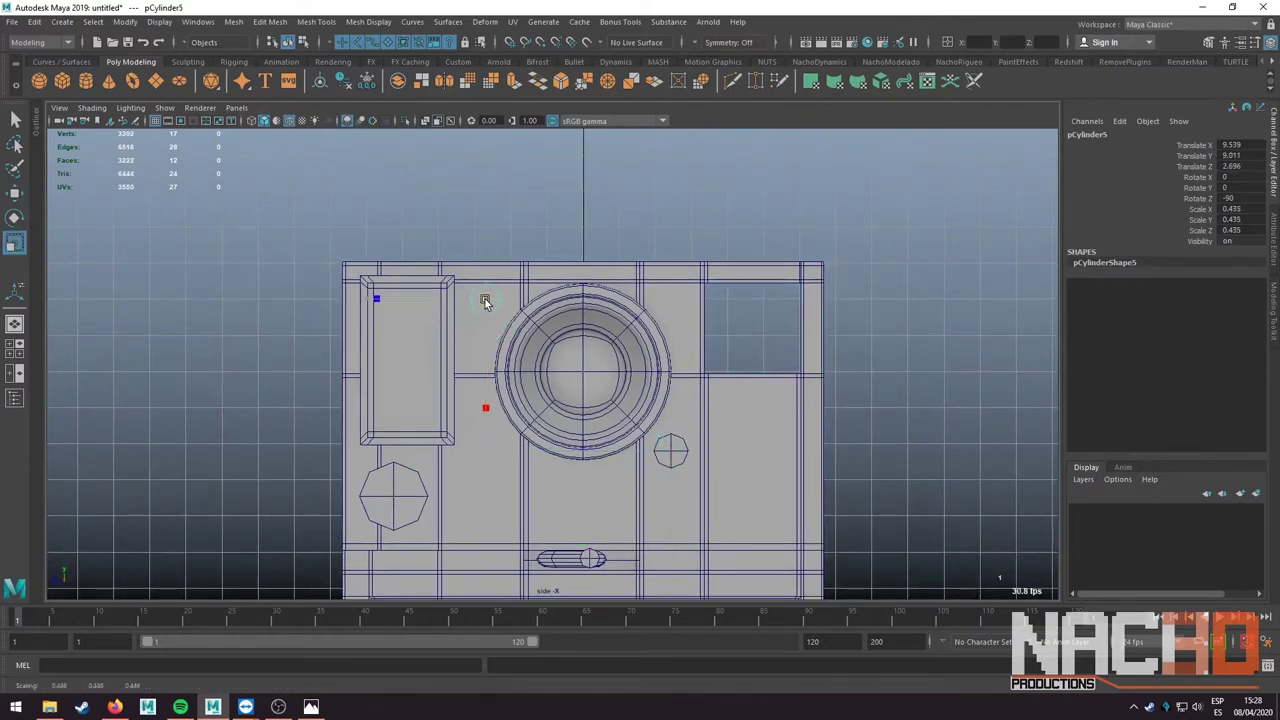
pyautogui.press('w')
pyautogui.moveTo(486, 300); pyautogui.dragTo(483, 341)
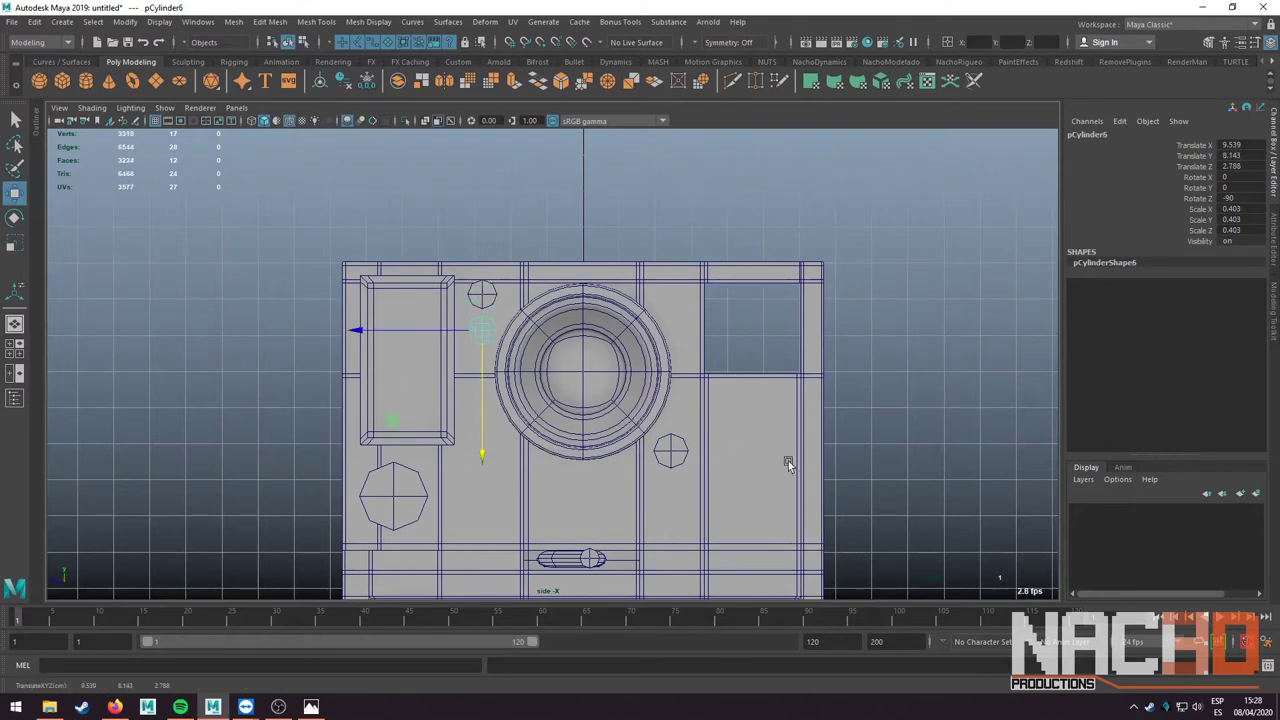
pyautogui.click(784, 428)
pyautogui.keyDown('alt'); pyautogui.moveTo(787, 427); pyautogui.dragTo(663, 380, button='middle'); pyautogui.keyUp('alt')
# - Insert a horizontal edge loop across the camera body
pyautogui.scroll(1, 640, 380)
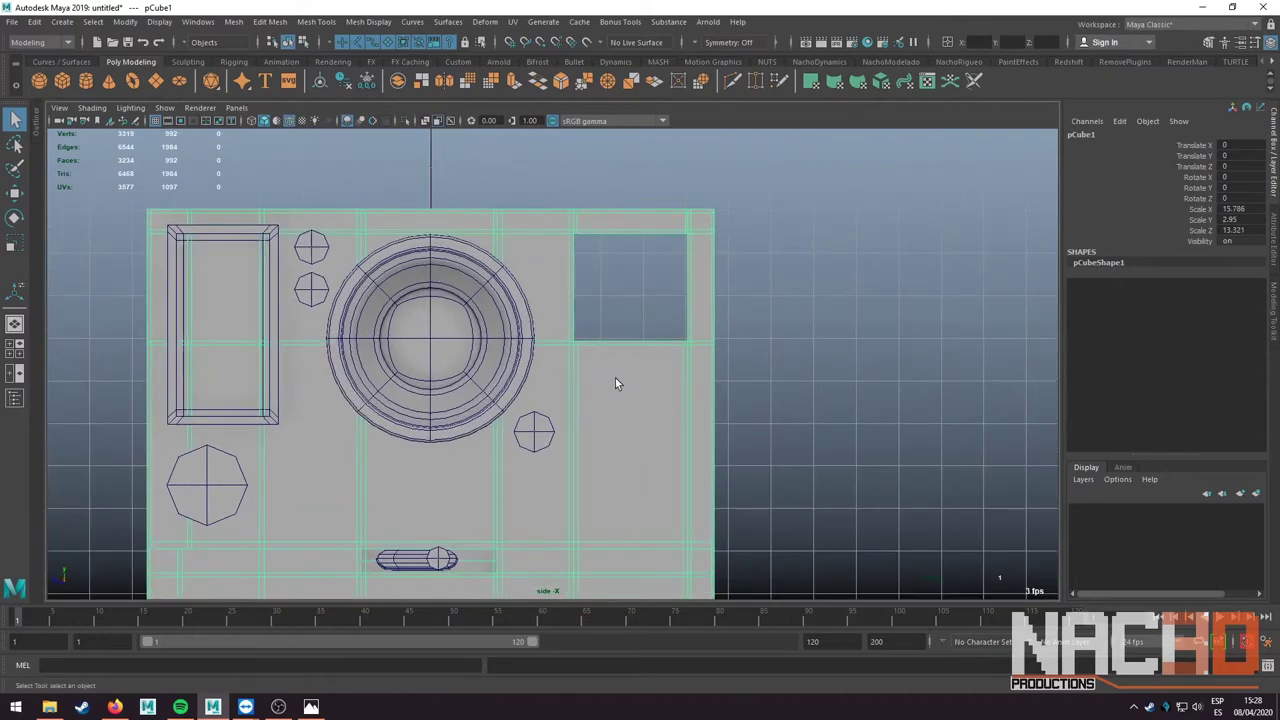
pyautogui.keyDown('shift'); pyautogui.moveTo(615, 365); pyautogui.dragTo(519, 378, button='right'); pyautogui.keyUp('shift')
pyautogui.scroll(1, 580, 388)
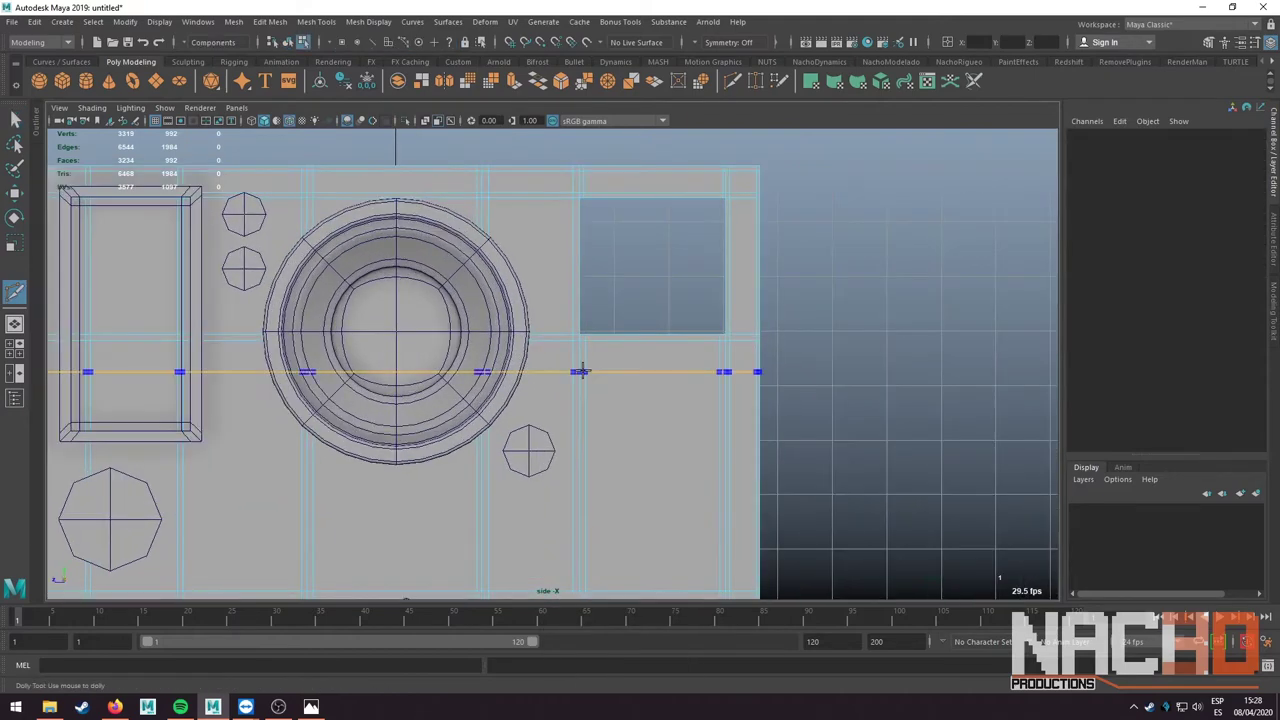
pyautogui.moveTo(581, 371); pyautogui.dragTo(577, 375)
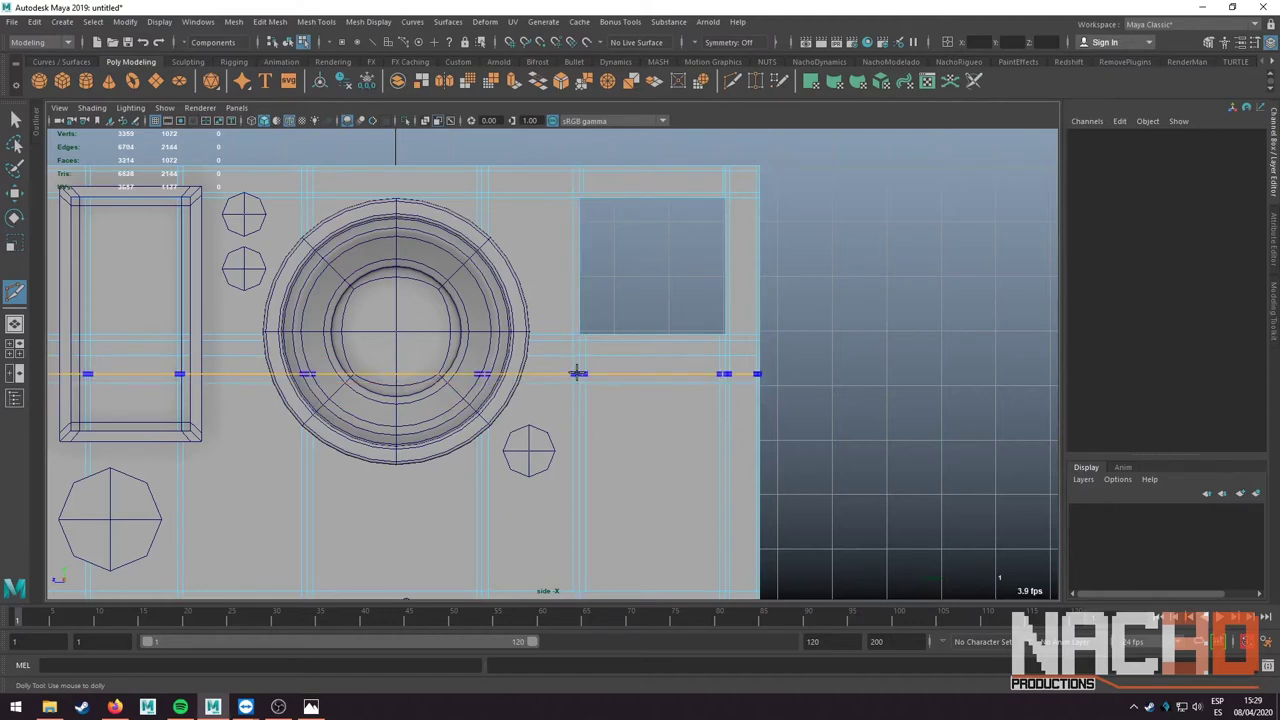
pyautogui.scroll(2, 727, 381)
# - Select the two horizontal face strips just below the window
pyautogui.moveTo(701, 369); pyautogui.dragTo(712, 368, button='right')
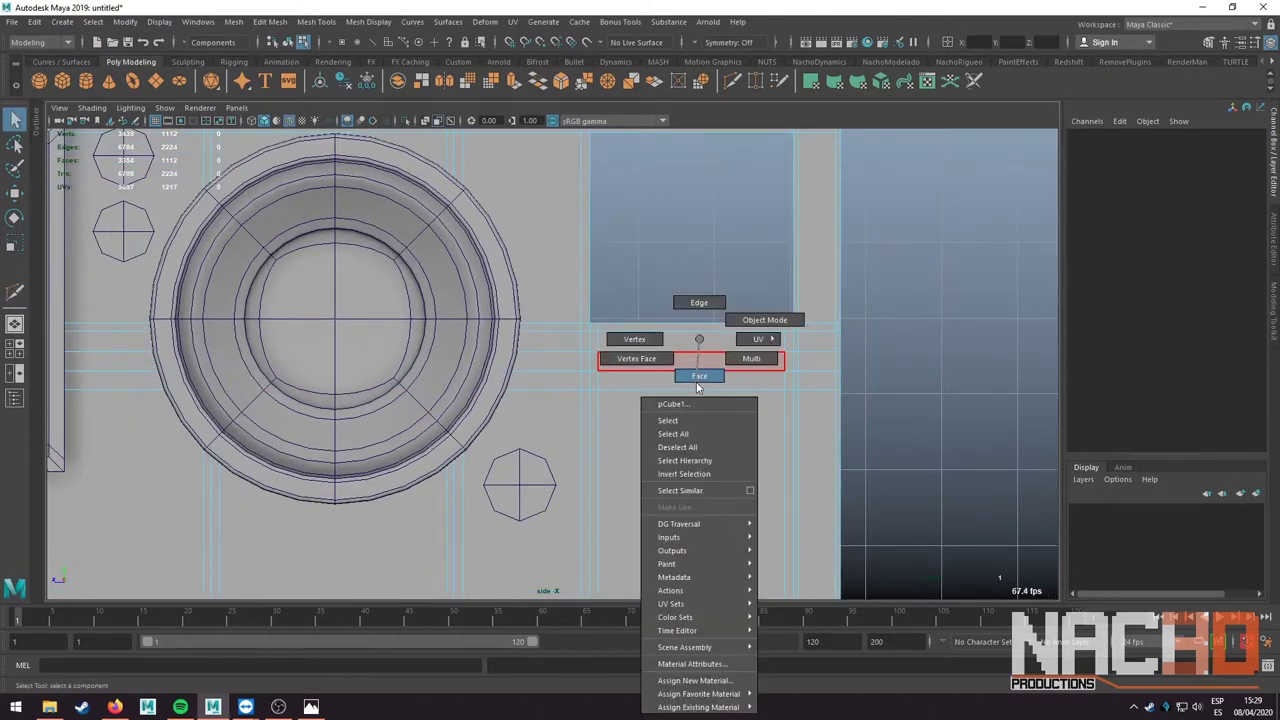
pyautogui.press('space')
pyautogui.press('space')
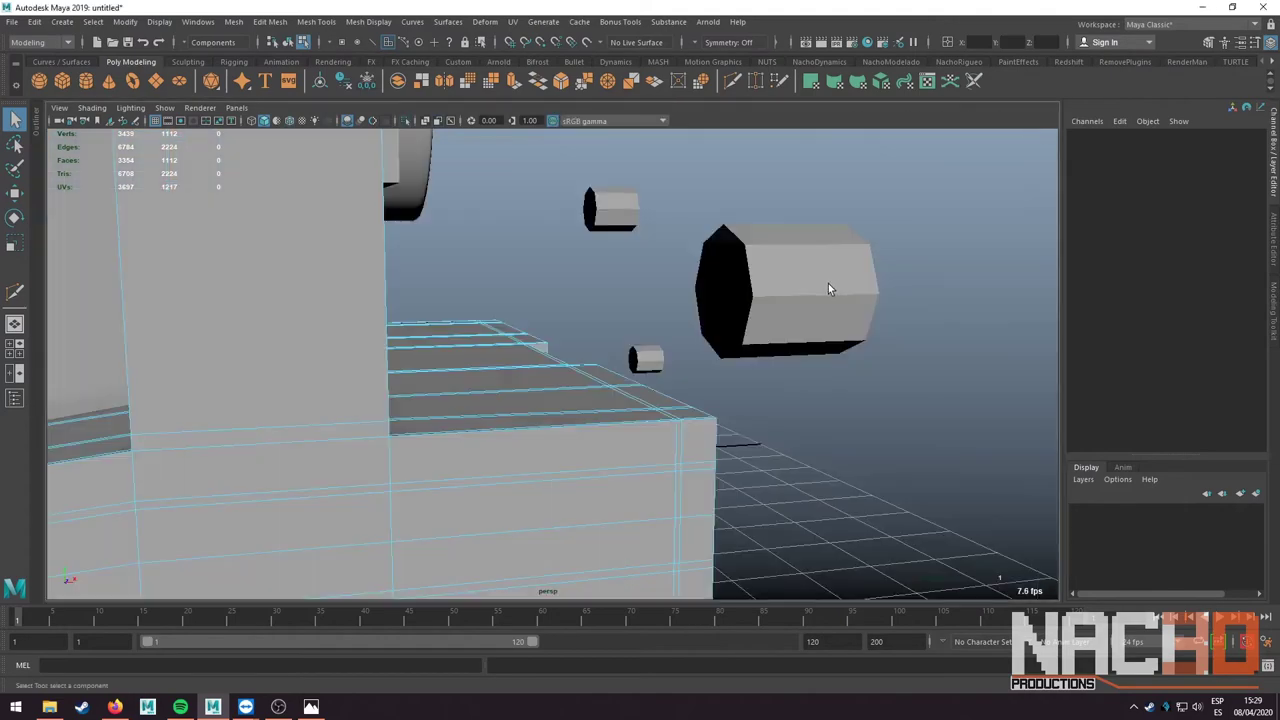
pyautogui.moveTo(828, 283)
pyautogui.keyDown('alt'); pyautogui.mouseDown()
pyautogui.moveTo(700, 271)
pyautogui.moveTo(700, 289)
pyautogui.mouseUp(); pyautogui.keyUp('alt')
pyautogui.click(700, 271)
pyautogui.click(700, 289)
pyautogui.press('f')
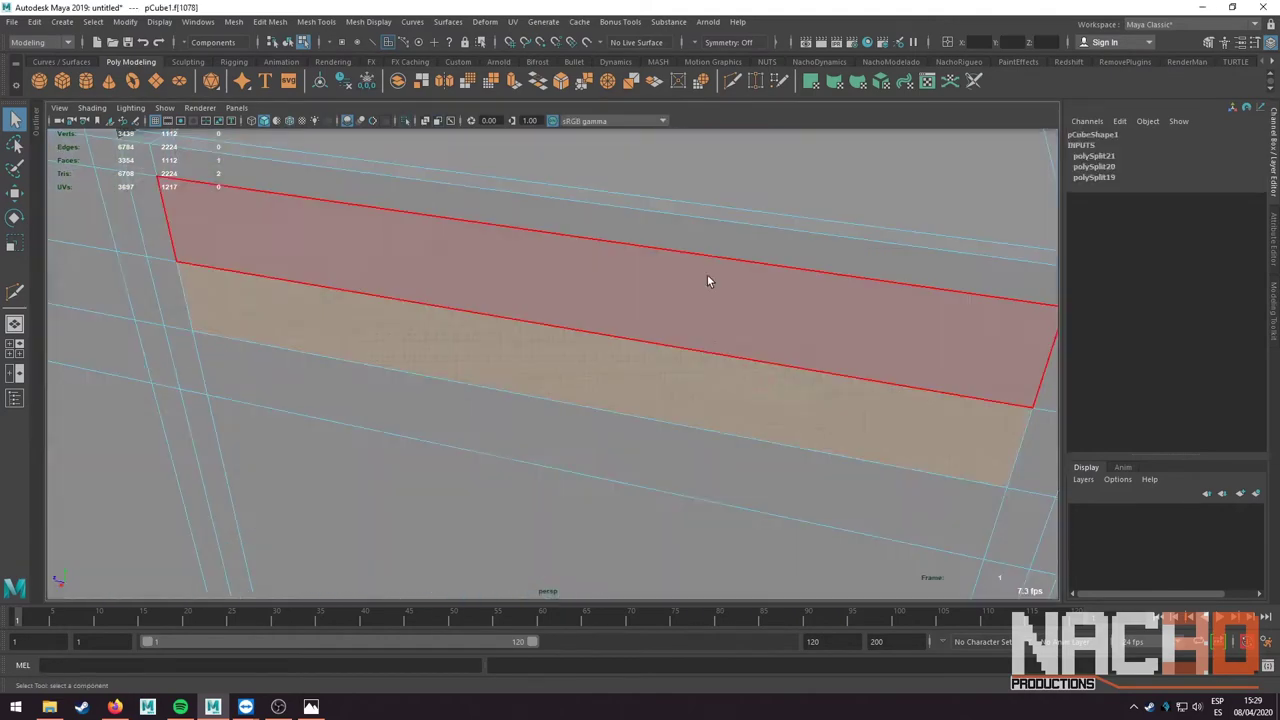
pyautogui.scroll(-3, 674, 371)
pyautogui.scroll(-2, 643, 349)
pyautogui.moveTo(643, 357)
pyautogui.keyDown('alt'); pyautogui.mouseDown()
pyautogui.moveTo(577, 420)
pyautogui.moveTo(606, 414)
pyautogui.moveTo(529, 400)
pyautogui.mouseUp(); pyautogui.keyUp('alt')
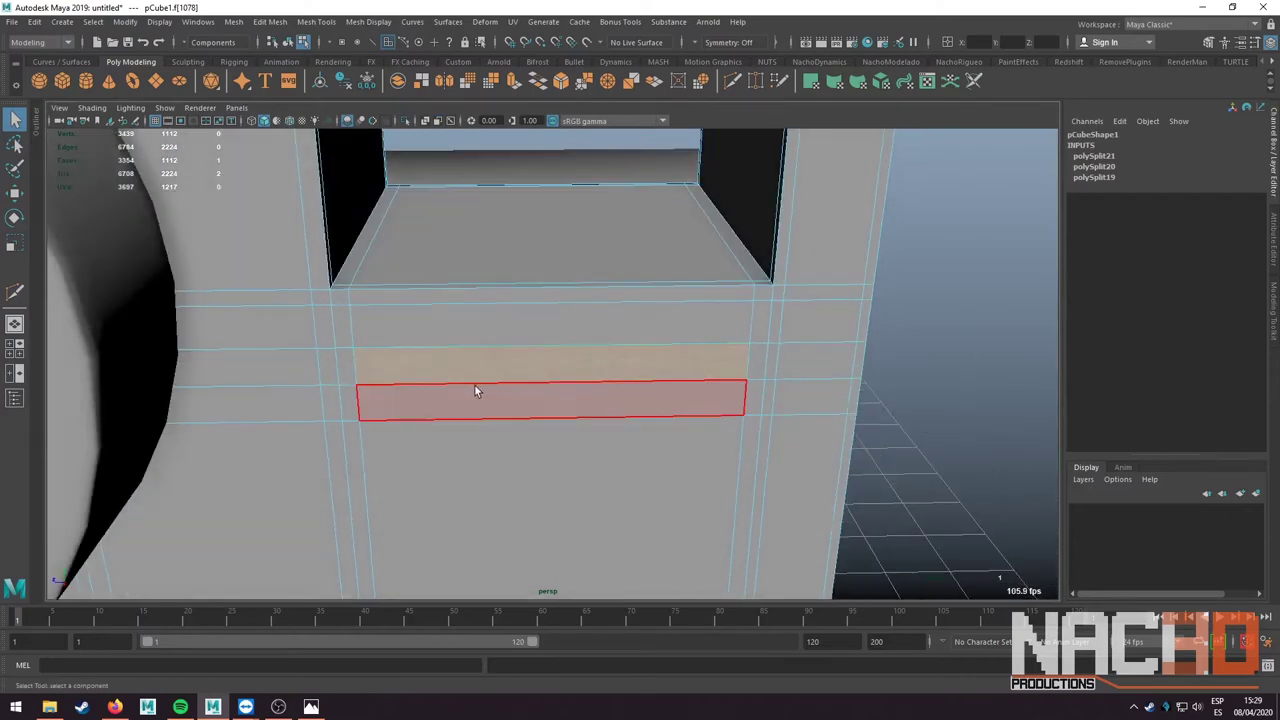
pyautogui.keyDown('shift'); pyautogui.click(352, 370); pyautogui.keyUp('shift')
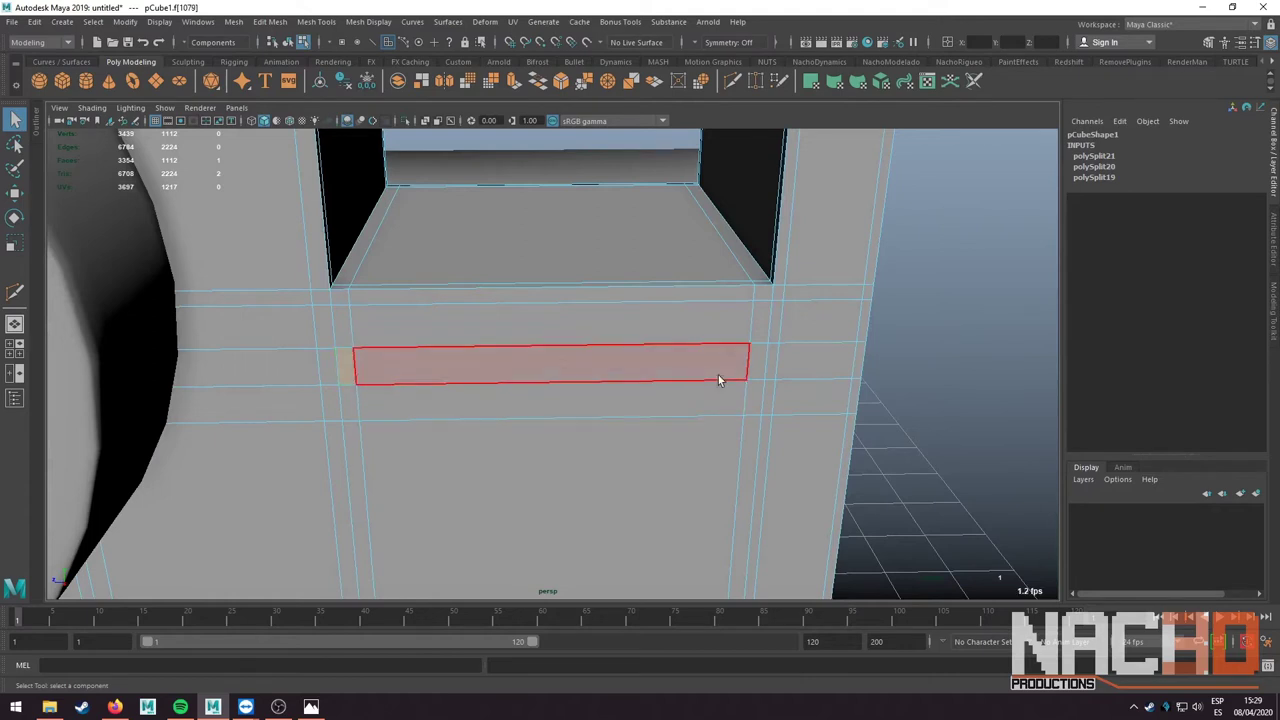
pyautogui.keyDown('shift'); pyautogui.doubleClick(772, 362); pyautogui.keyUp('shift')
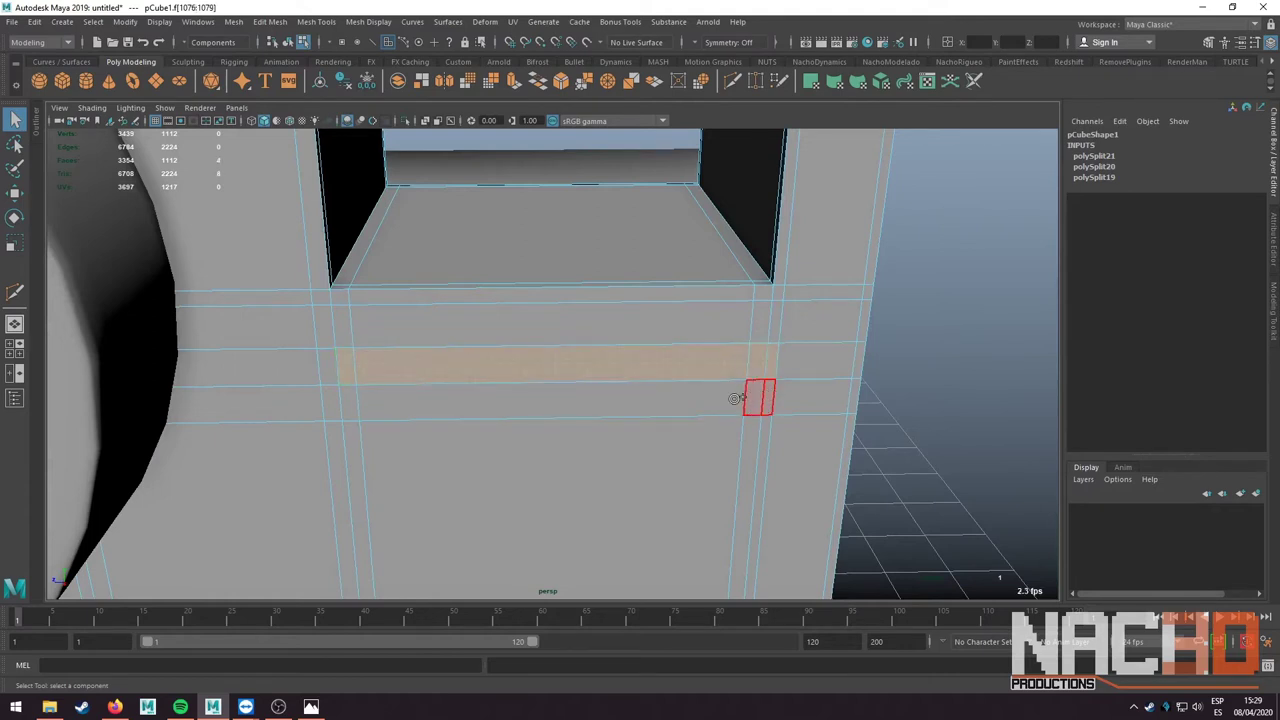
pyautogui.keyDown('shift'); pyautogui.doubleClick(360, 393); pyautogui.keyUp('shift')
pyautogui.moveTo(457, 395)
pyautogui.keyDown('alt'); pyautogui.mouseDown()
pyautogui.moveTo(476, 396)
pyautogui.moveTo(459, 390)
pyautogui.mouseUp(); pyautogui.keyUp('alt')
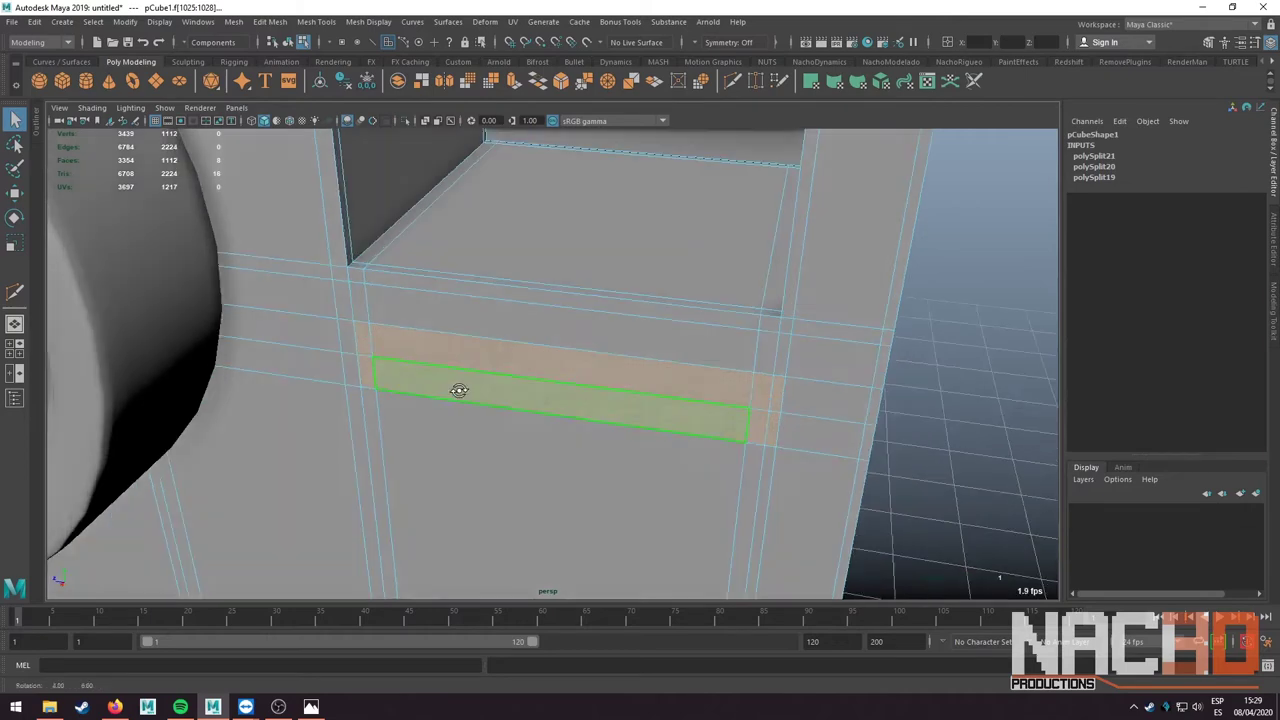
# - Extrude the strip faces and push them 0.322 inward into the body
pyautogui.keyDown('shift'); pyautogui.moveTo(433, 380); pyautogui.dragTo(486, 387, button='right'); pyautogui.keyUp('shift')
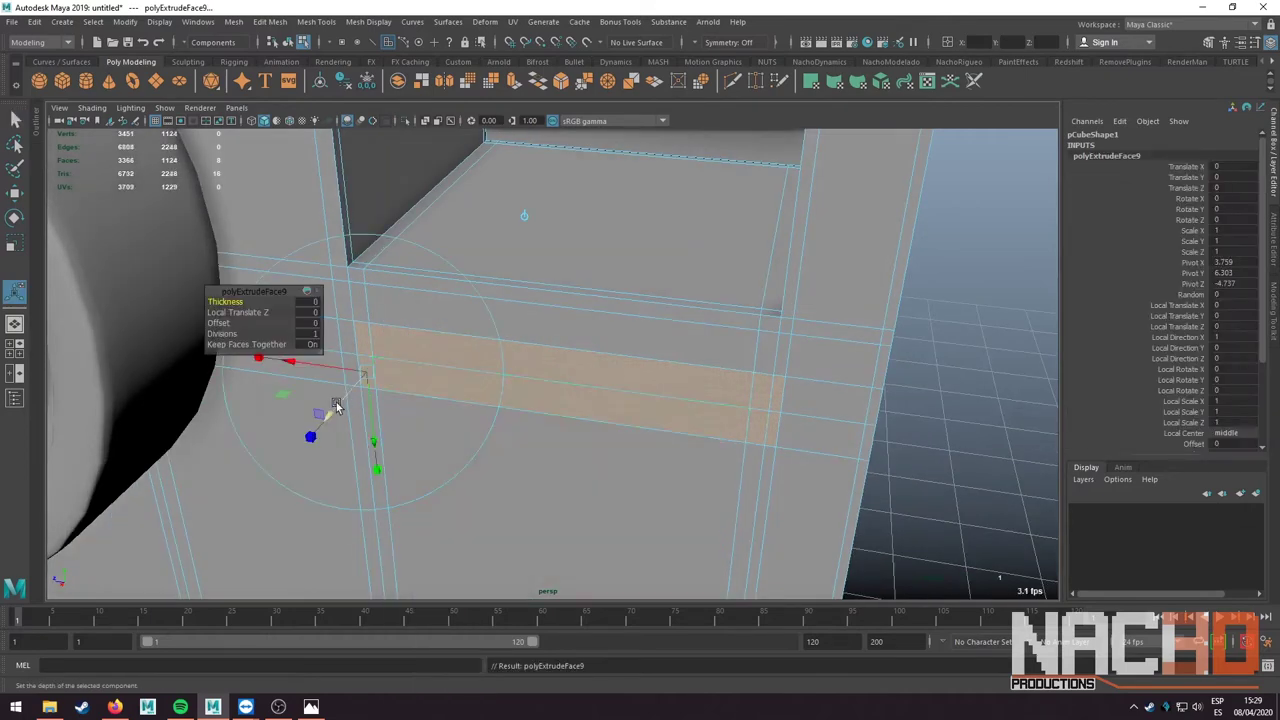
pyautogui.moveTo(336, 406)
pyautogui.mouseDown()
pyautogui.moveTo(349, 386)
pyautogui.moveTo(371, 420)
pyautogui.moveTo(390, 406)
pyautogui.moveTo(362, 398)
pyautogui.mouseUp()
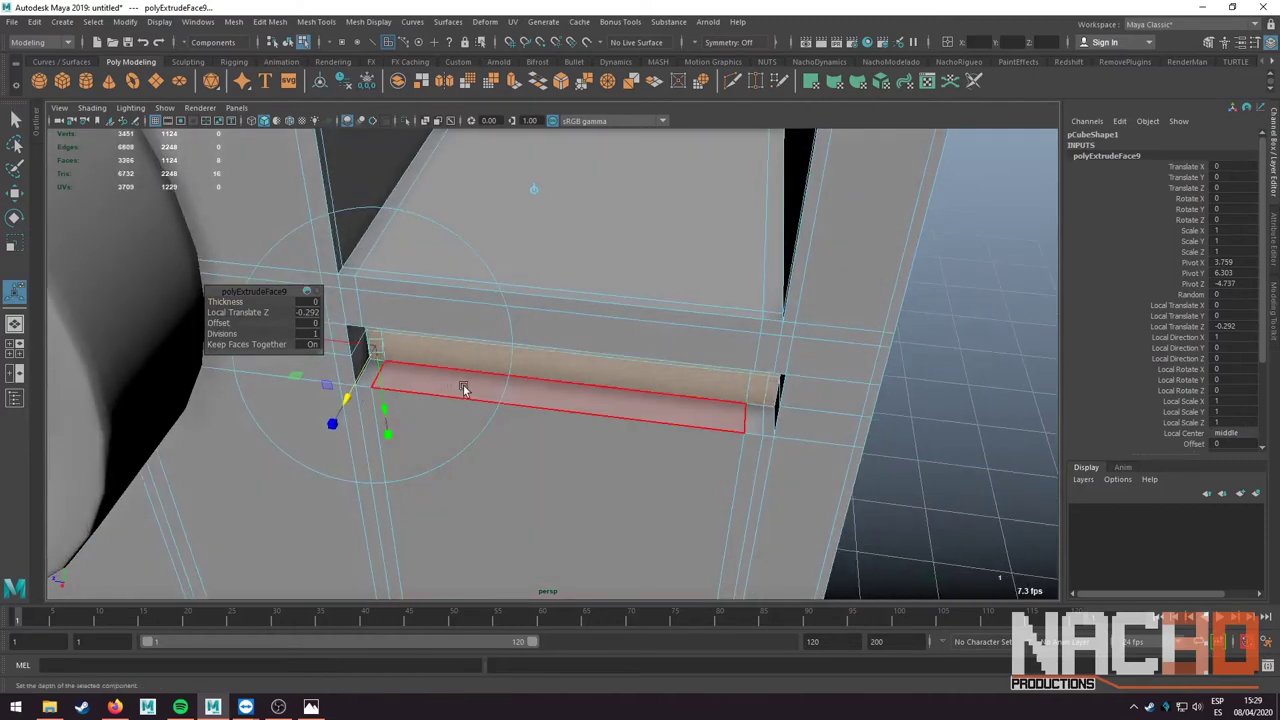
pyautogui.keyDown('alt'); pyautogui.moveTo(463, 388); pyautogui.dragTo(487, 323); pyautogui.keyUp('alt')
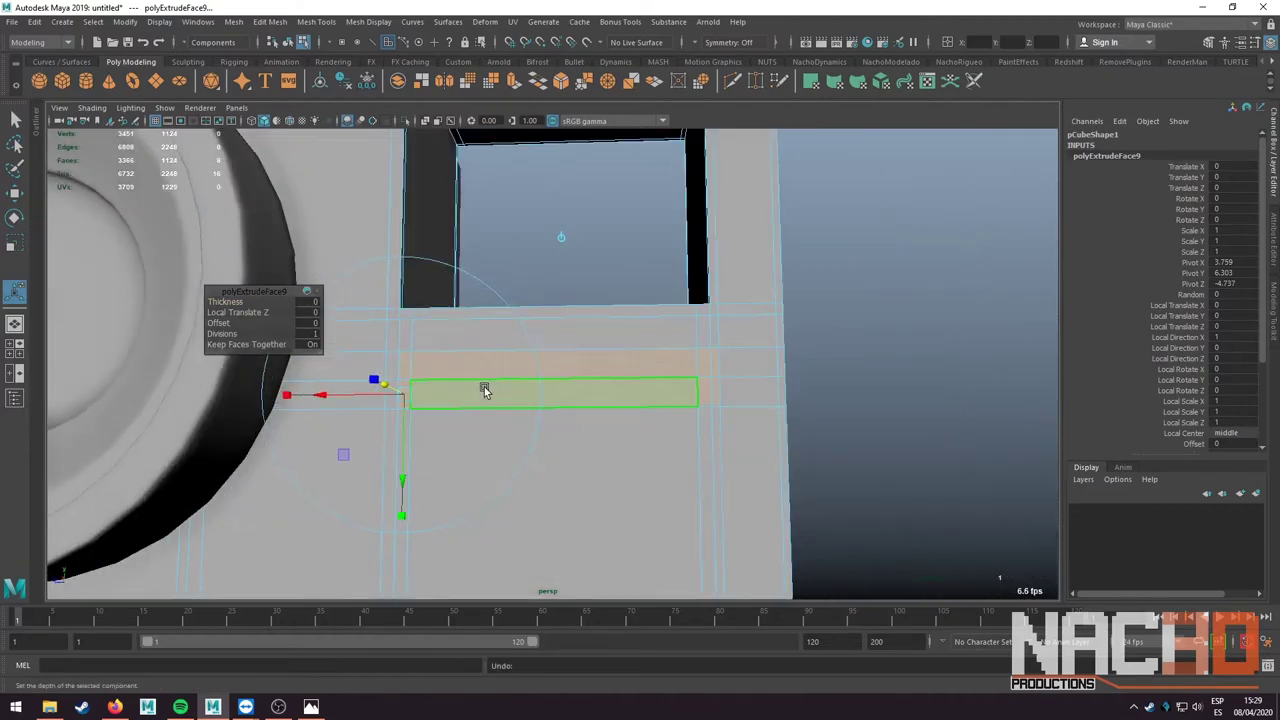
pyautogui.keyDown('alt'); pyautogui.moveTo(483, 386); pyautogui.dragTo(472, 444); pyautogui.keyUp('alt')
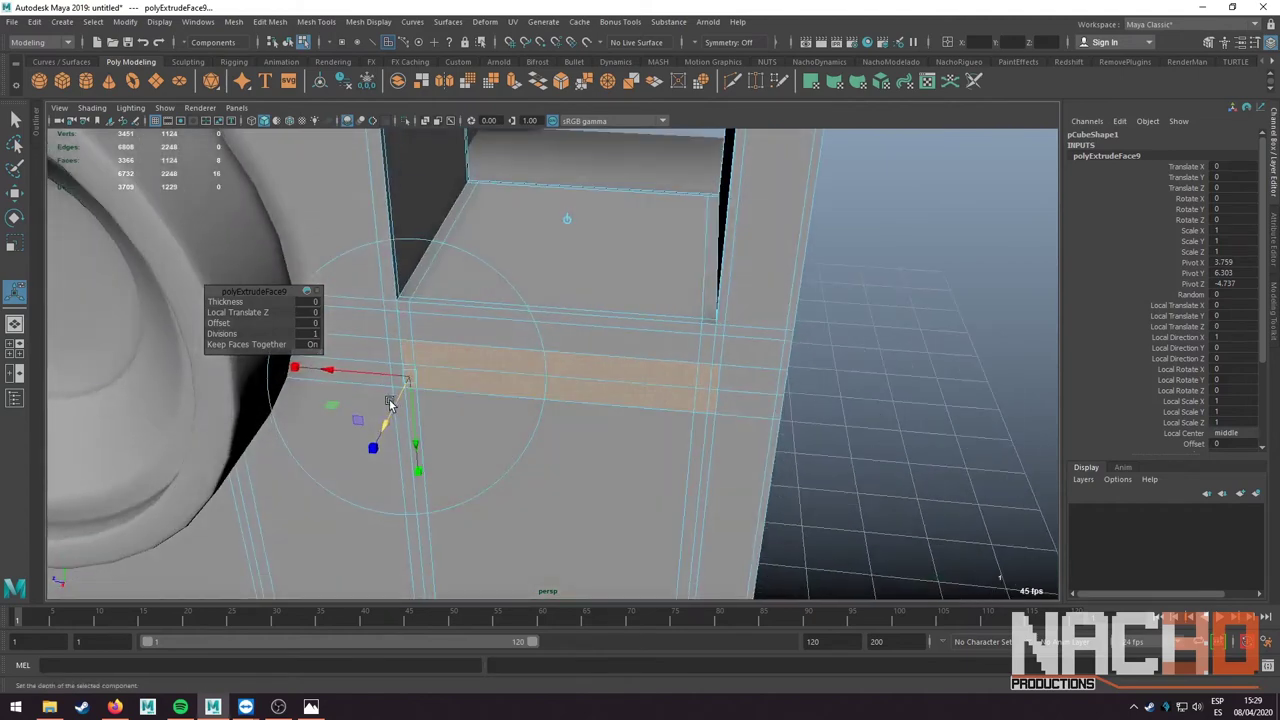
pyautogui.moveTo(390, 403)
pyautogui.mouseDown()
pyautogui.moveTo(409, 374)
pyautogui.moveTo(400, 357)
pyautogui.mouseUp()
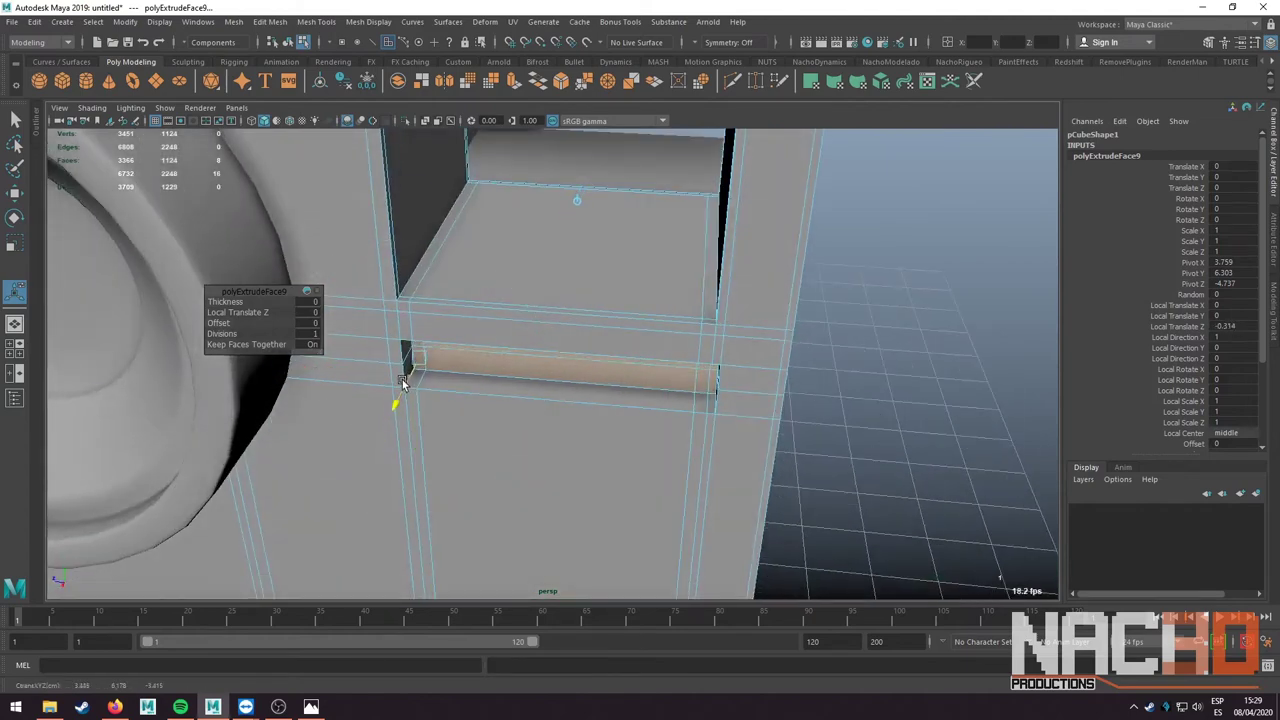
pyautogui.keyDown('alt'); pyautogui.moveTo(503, 397); pyautogui.dragTo(414, 372); pyautogui.keyUp('alt')
pyautogui.keyDown('alt'); pyautogui.moveTo(430, 380); pyautogui.dragTo(538, 343); pyautogui.keyUp('alt')
pyautogui.press('q')
# - Select the slot's inner face loop and scale it narrower
pyautogui.moveTo(472, 371)
pyautogui.keyDown('alt'); pyautogui.mouseDown()
pyautogui.moveTo(471, 357)
pyautogui.moveTo(424, 380)
pyautogui.moveTo(451, 386)
pyautogui.moveTo(517, 470)
pyautogui.mouseUp(); pyautogui.keyUp('alt')
pyautogui.press('w')
pyautogui.press('q')
pyautogui.keyDown('shift'); pyautogui.doubleClick(448, 400); pyautogui.keyUp('shift')
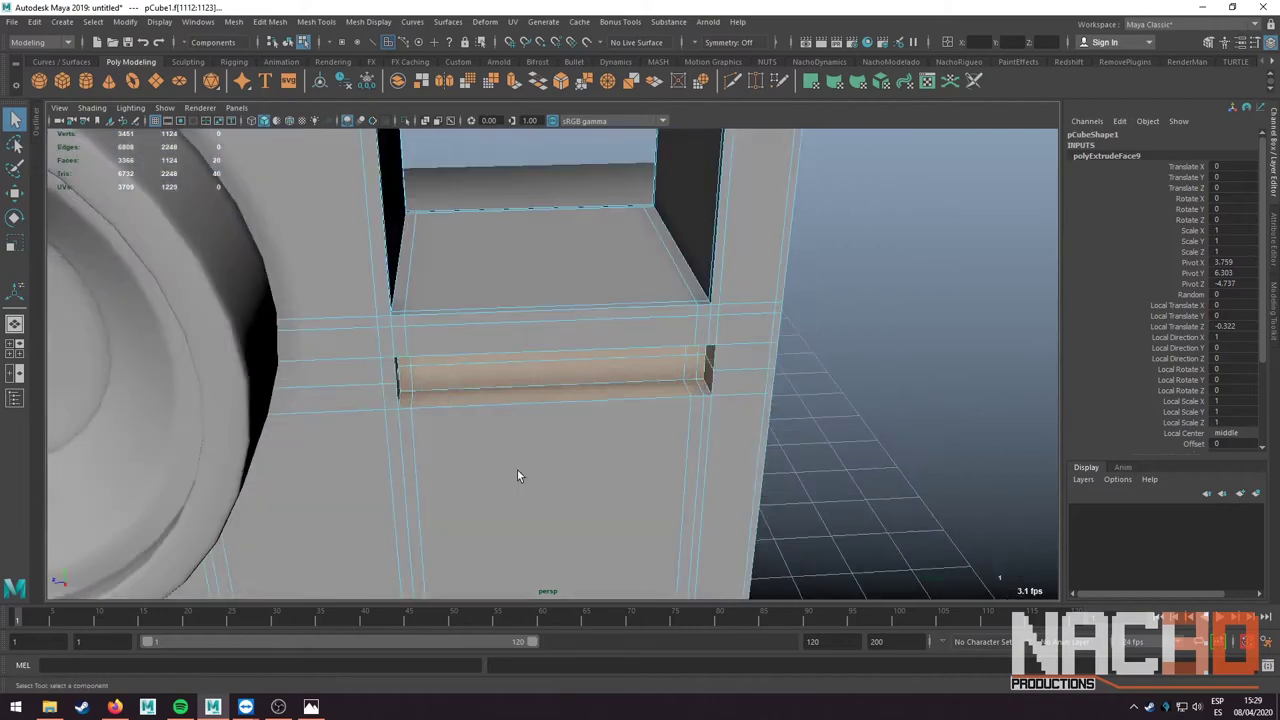
pyautogui.press('r')
pyautogui.moveTo(519, 407)
pyautogui.keyDown('alt'); pyautogui.mouseDown()
pyautogui.moveTo(443, 363)
pyautogui.moveTo(522, 392)
pyautogui.moveTo(445, 373)
pyautogui.moveTo(485, 390)
pyautogui.moveTo(451, 409)
pyautogui.moveTo(491, 491)
pyautogui.moveTo(502, 440)
pyautogui.moveTo(489, 406)
pyautogui.moveTo(673, 413)
pyautogui.mouseUp(); pyautogui.keyUp('alt')
pyautogui.press('1')
pyautogui.press('q')
pyautogui.moveTo(673, 413); pyautogui.dragTo(703, 395, button='right')
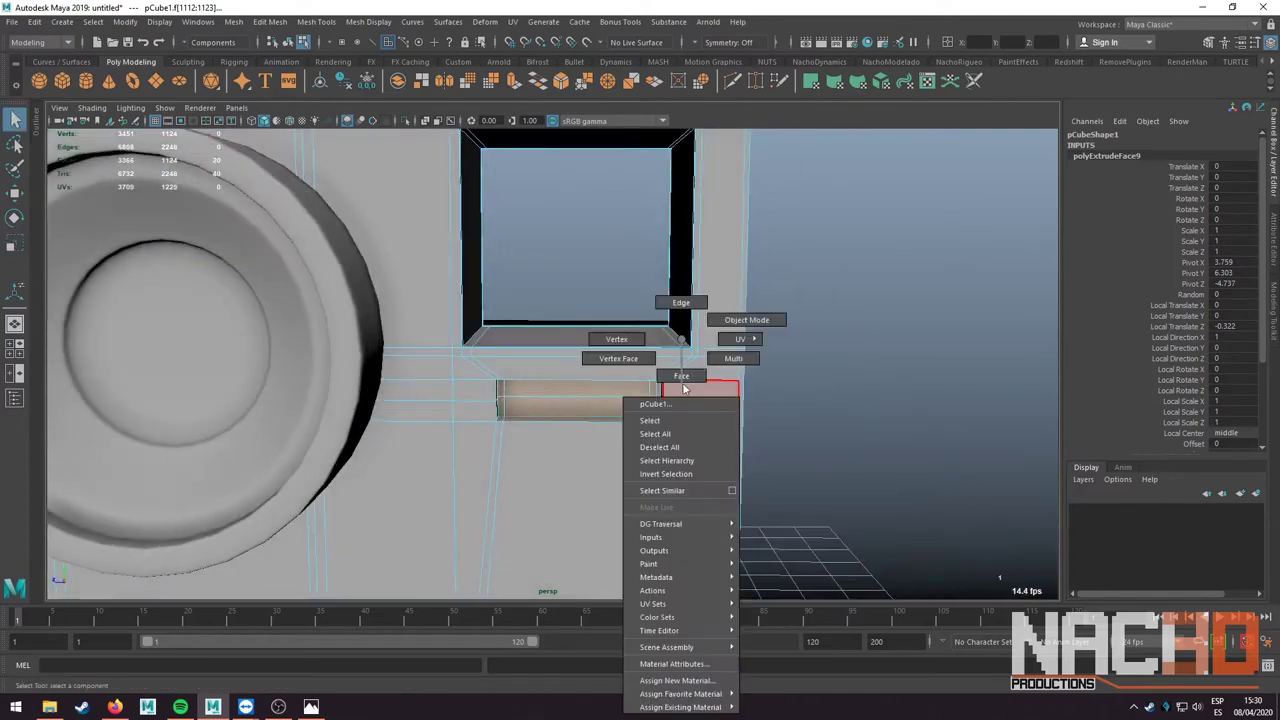
# - Select the camera body and cut a new edge across the slot below the viewfinder
pyautogui.click(850, 411)
pyautogui.keyDown('alt'); pyautogui.moveTo(841, 419); pyautogui.dragTo(635, 421); pyautogui.keyUp('alt')
pyautogui.click(633, 421)
pyautogui.scroll(3, 537, 453)
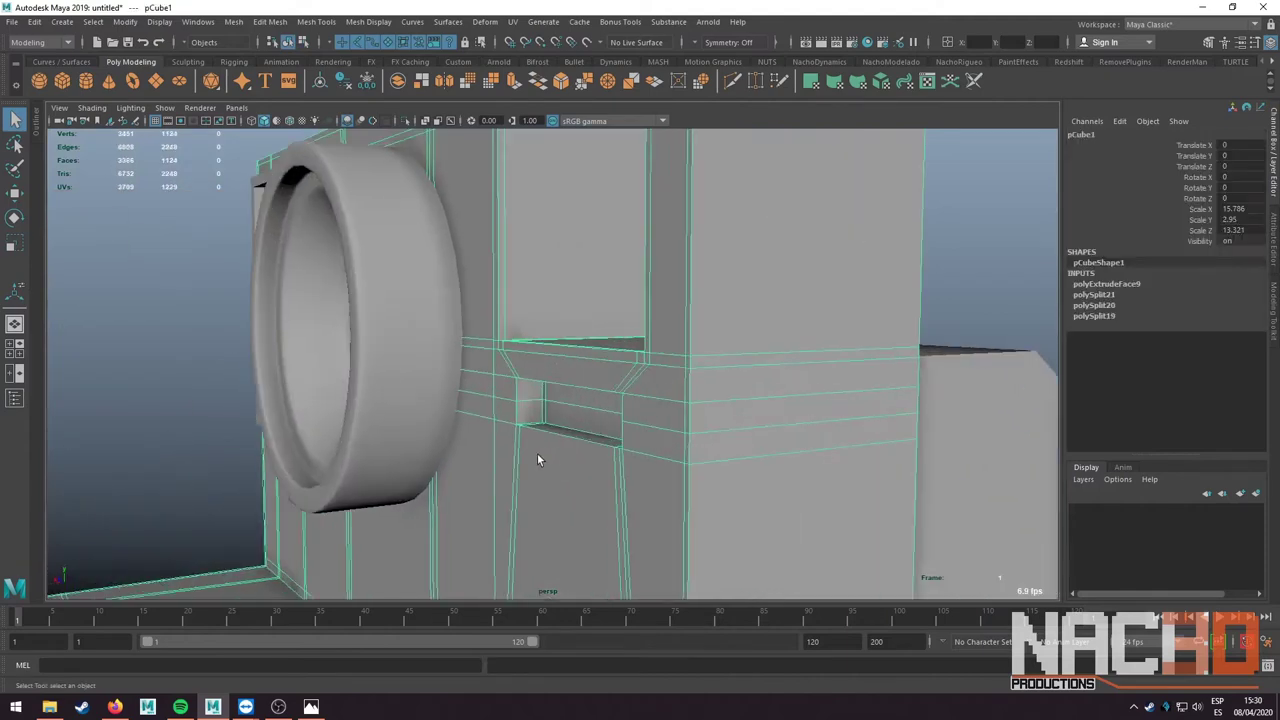
pyautogui.keyDown('shift'); pyautogui.moveTo(538, 362); pyautogui.dragTo(455, 377, button='right'); pyautogui.keyUp('shift')
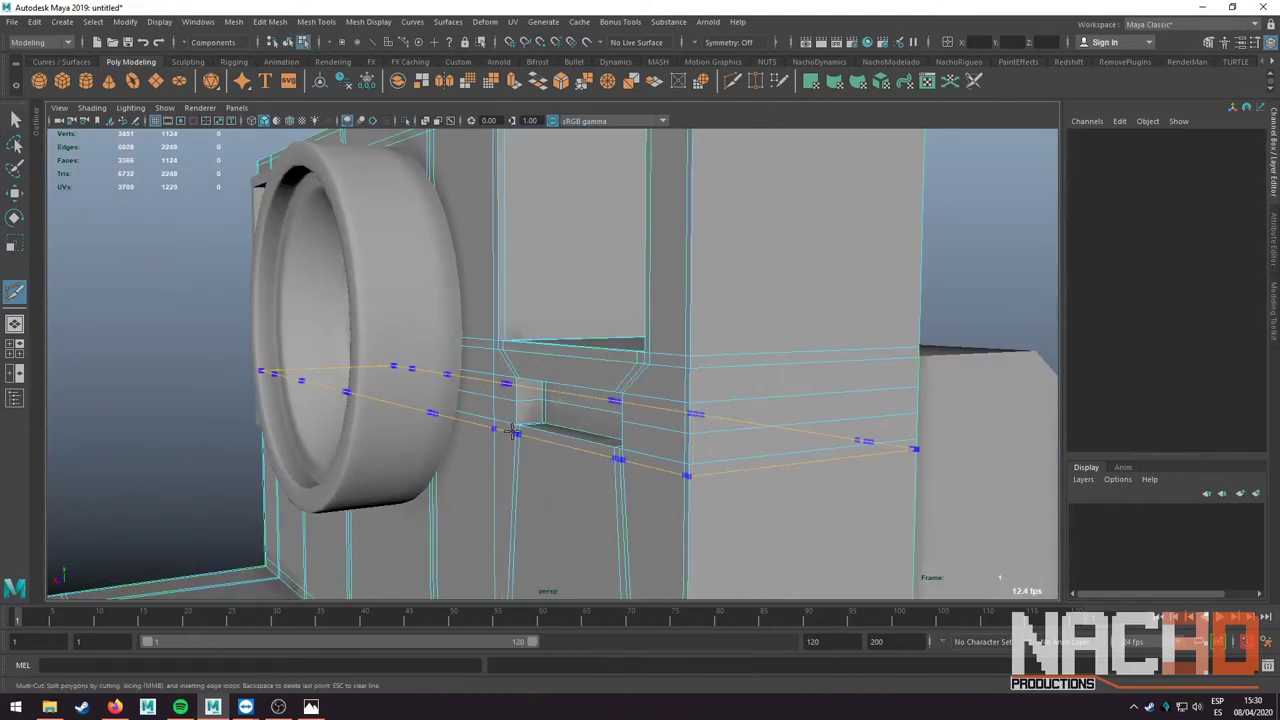
pyautogui.keyDown('alt'); pyautogui.moveTo(478, 487); pyautogui.dragTo(540, 470); pyautogui.keyUp('alt')
pyautogui.scroll(3, 578, 457)
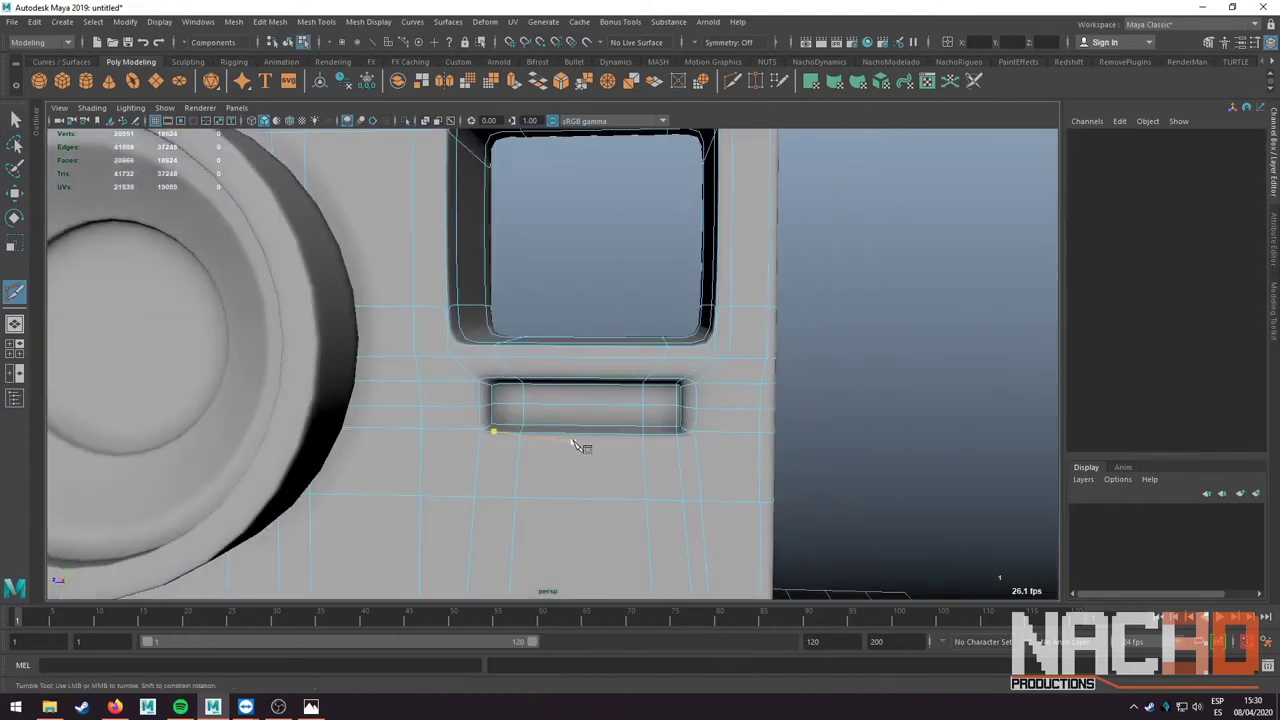
pyautogui.scroll(2, 583, 443)
pyautogui.scroll(2, 520, 400)
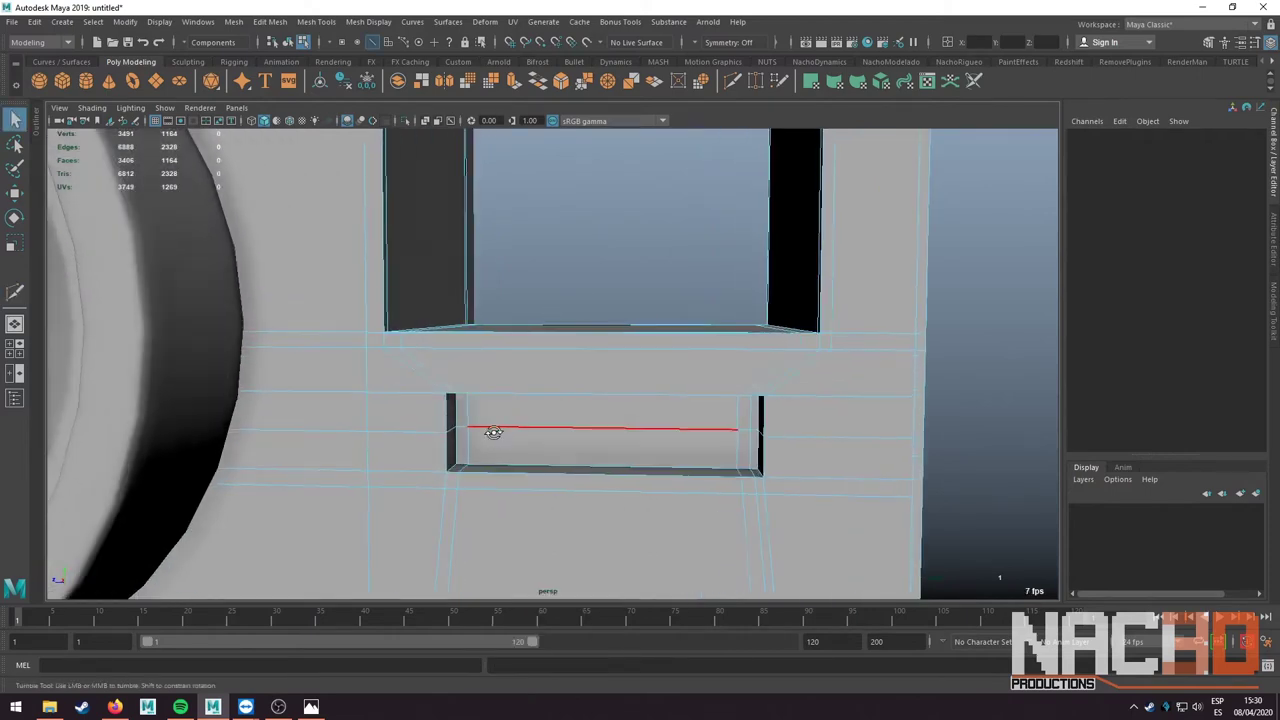
pyautogui.keyDown('alt'); pyautogui.moveTo(493, 432); pyautogui.dragTo(627, 442); pyautogui.keyUp('alt')
pyautogui.press('q')
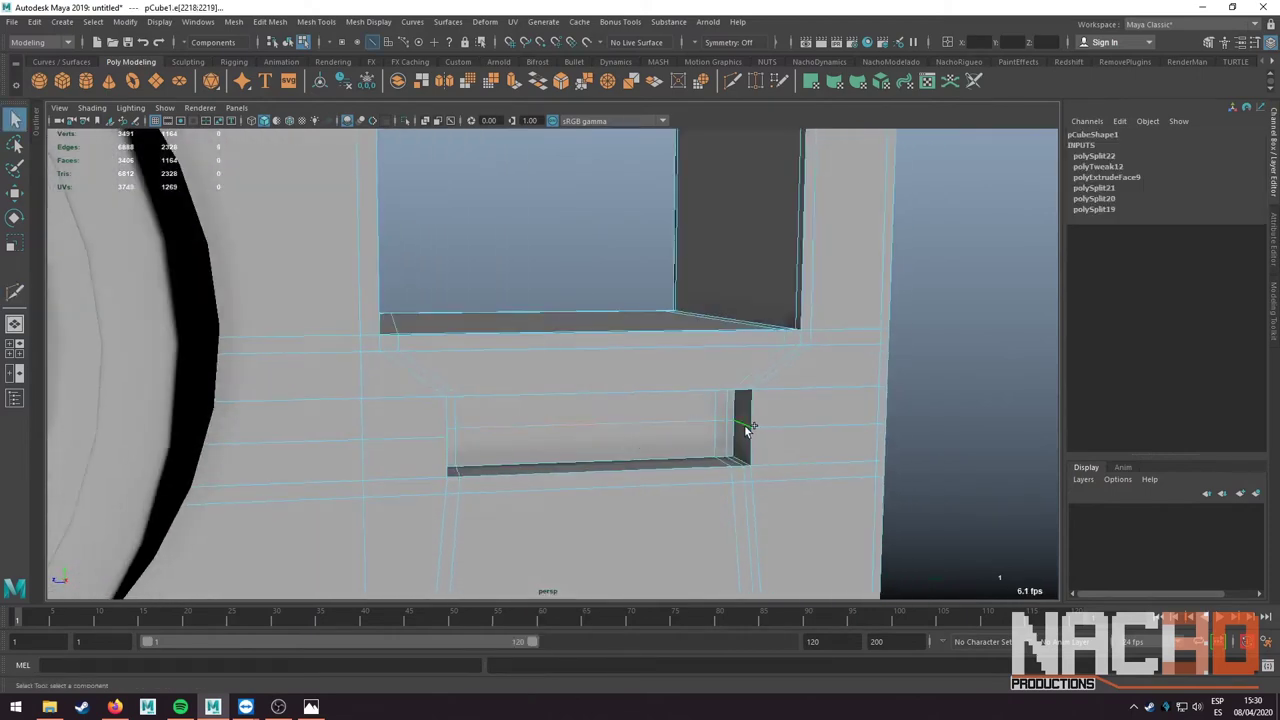
# - Scale the new slot edge and compare the smoothed preview against the low-poly cage
pyautogui.keyDown('alt'); pyautogui.moveTo(750, 428); pyautogui.dragTo(637, 426); pyautogui.keyUp('alt')
pyautogui.press('r')
pyautogui.press('3')
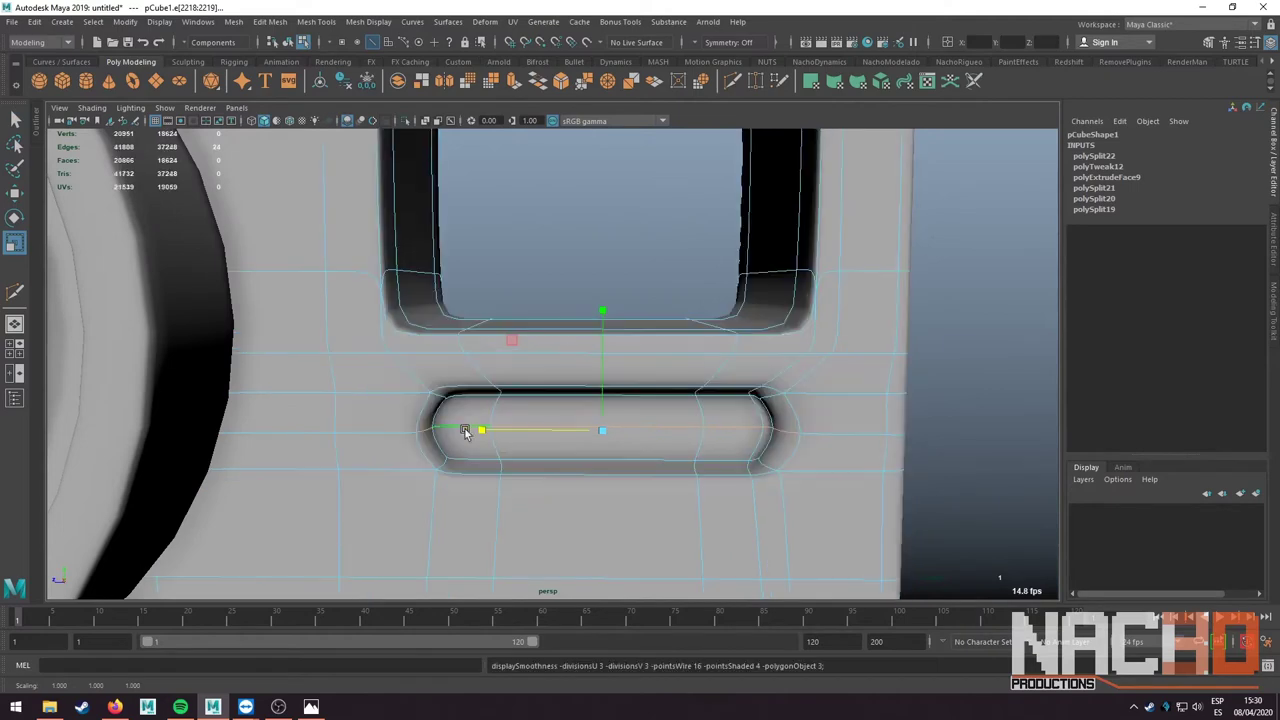
pyautogui.scroll(-2, 590, 400)
pyautogui.moveTo(590, 355); pyautogui.dragTo(660, 330, button='right')
pyautogui.scroll(-3, 864, 389)
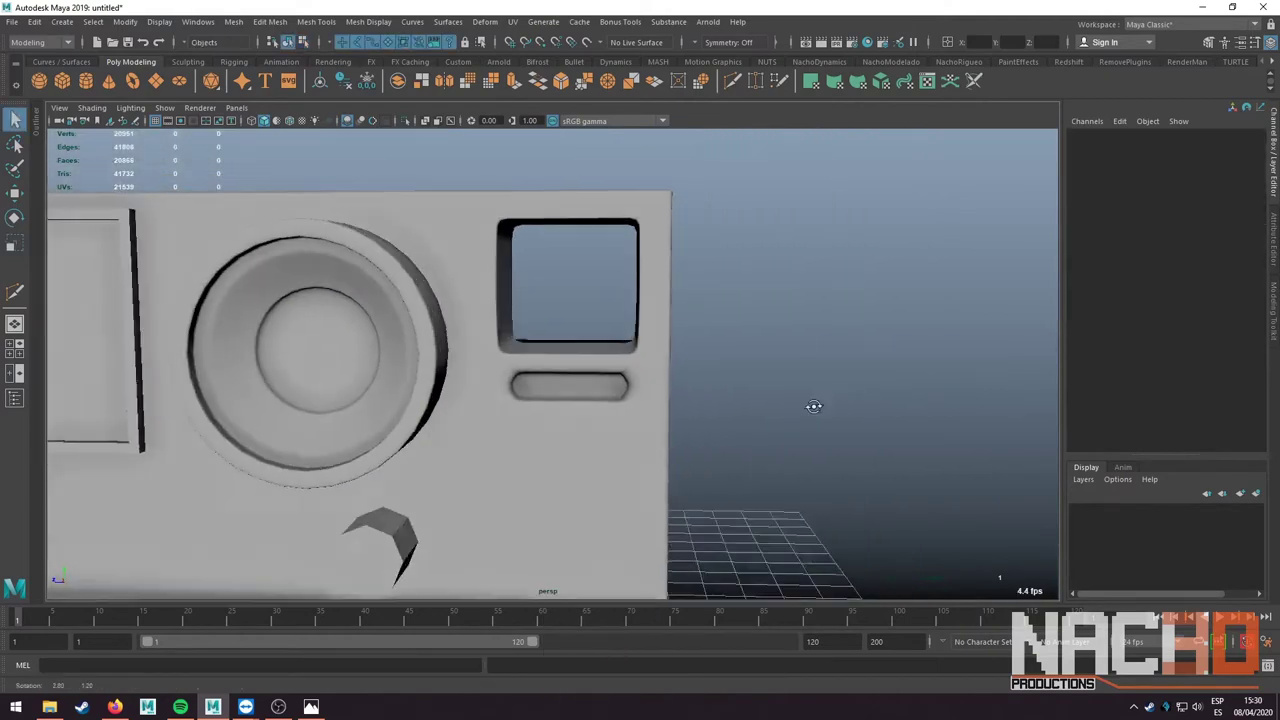
pyautogui.moveTo(809, 400)
pyautogui.keyDown('alt'); pyautogui.mouseDown()
pyautogui.moveTo(711, 417)
pyautogui.moveTo(789, 417)
pyautogui.mouseUp(); pyautogui.keyUp('alt')
pyautogui.scroll(2, 655, 397)
pyautogui.press('1')
pyautogui.moveTo(656, 396)
pyautogui.keyDown('alt'); pyautogui.mouseDown()
pyautogui.moveTo(757, 423)
pyautogui.moveTo(803, 417)
pyautogui.mouseUp(); pyautogui.keyUp('alt')
pyautogui.scroll(2, 783, 408)
pyautogui.scroll(2, 777, 406)
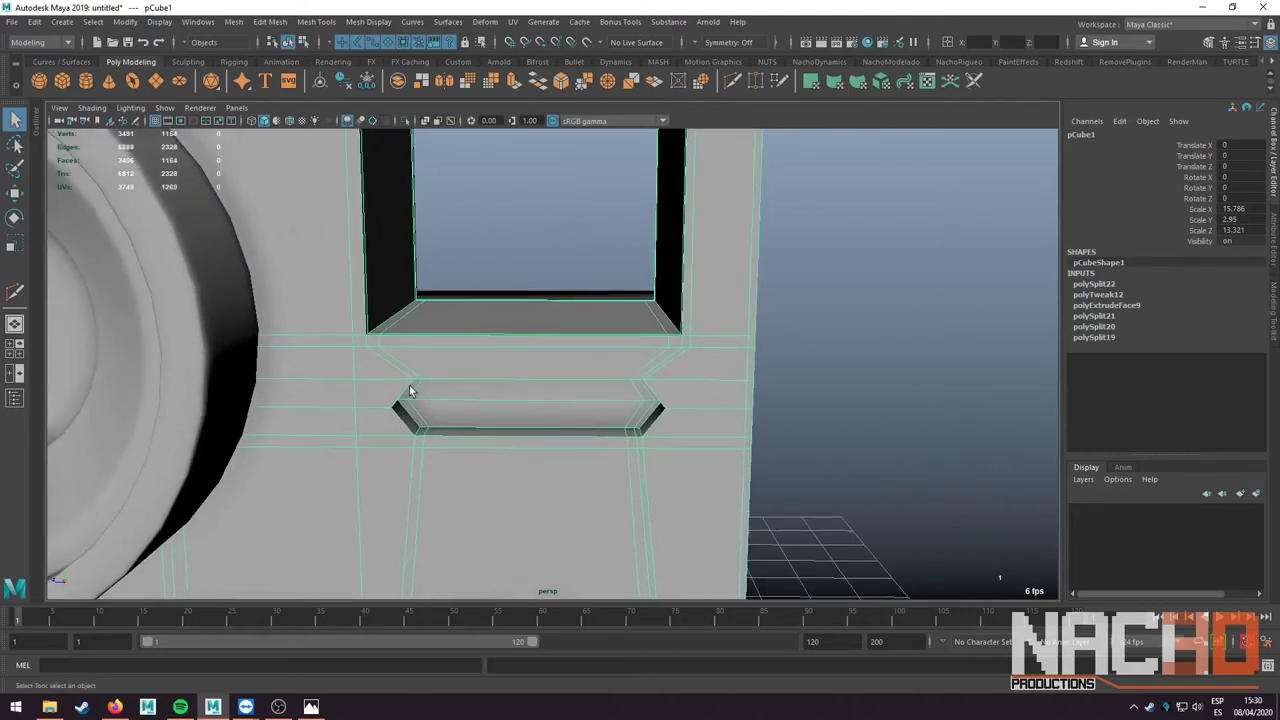
# - Move the vertices beside the slot outward to give it angled, pointed ends
pyautogui.moveTo(376, 372); pyautogui.dragTo(306, 337, button='right')
pyautogui.scroll(2, 422, 380)
pyautogui.scroll(2, 422, 380)
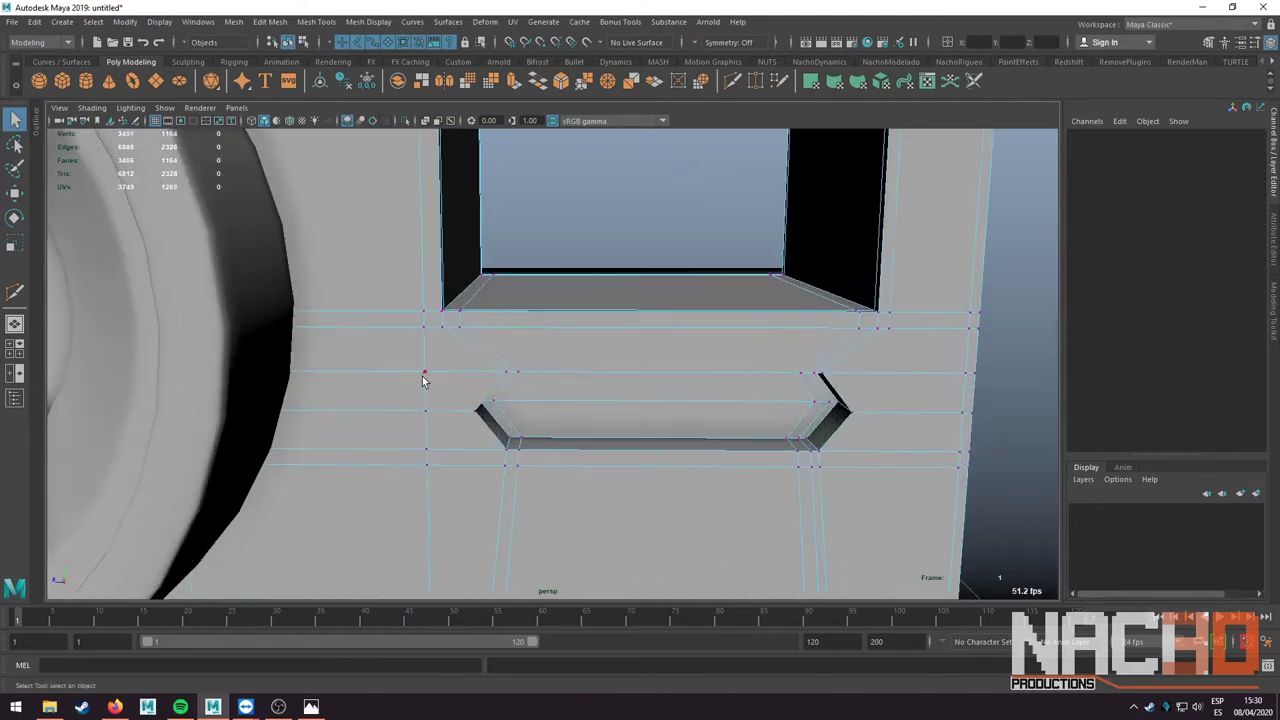
pyautogui.click(423, 376)
pyautogui.press('w')
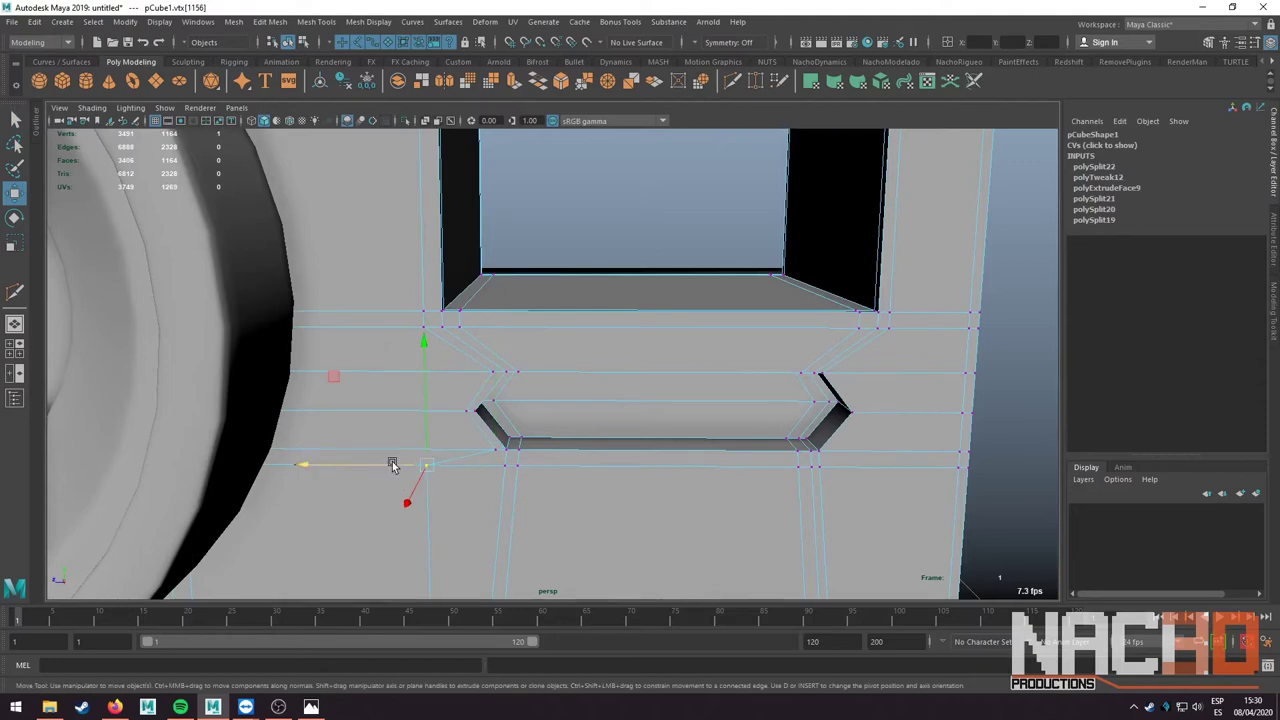
pyautogui.keyDown('alt'); pyautogui.moveTo(773, 450); pyautogui.dragTo(668, 397, button='middle'); pyautogui.keyUp('alt')
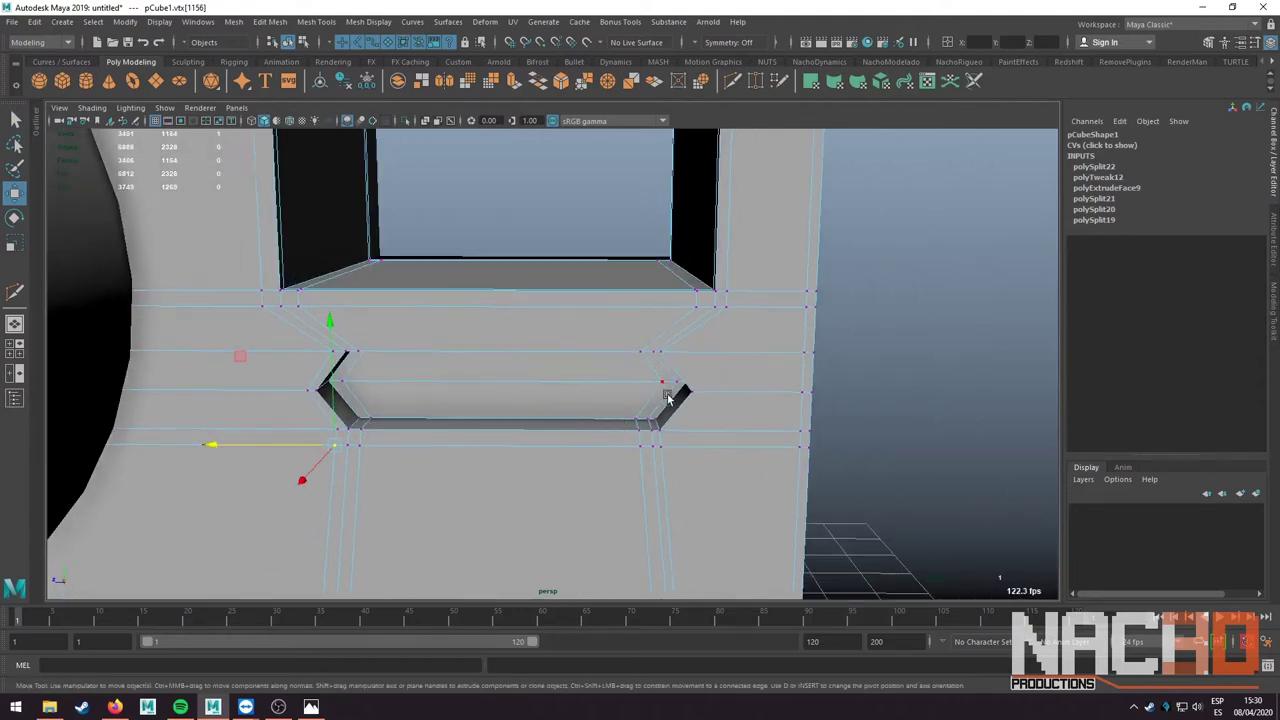
pyautogui.moveTo(735, 375)
pyautogui.keyDown('alt'); pyautogui.mouseDown()
pyautogui.moveTo(711, 397)
pyautogui.moveTo(737, 371)
pyautogui.mouseUp(); pyautogui.keyUp('alt')
# - Check the rounded slot in smooth preview, then return to object selection
pyautogui.press('3')
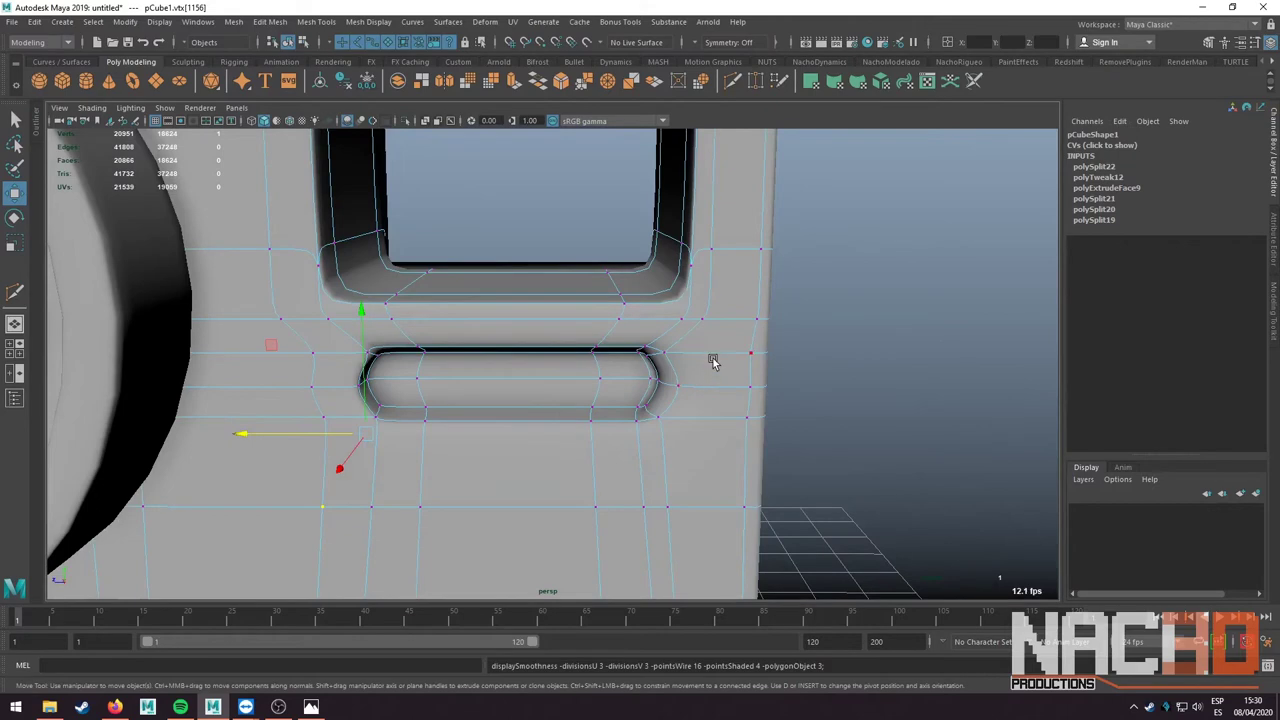
pyautogui.press('1')
pyautogui.keyDown('alt'); pyautogui.moveTo(698, 362); pyautogui.dragTo(597, 383); pyautogui.keyUp('alt')
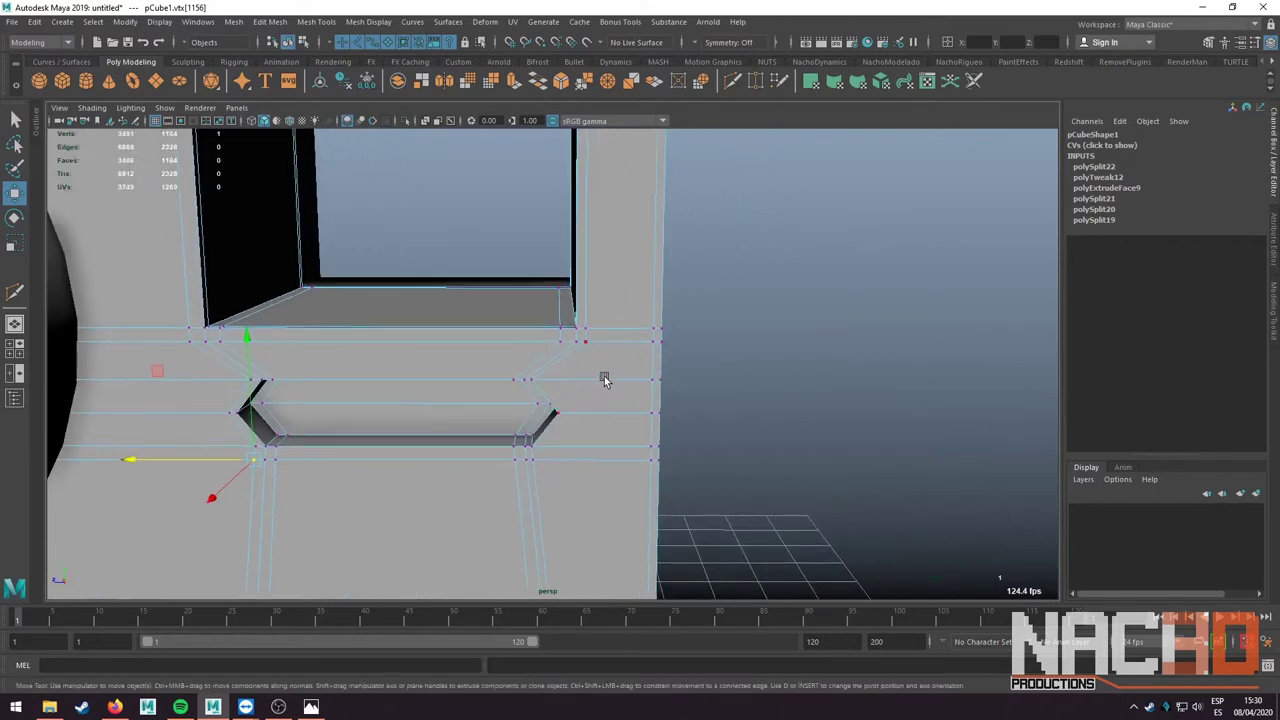
pyautogui.scroll(2, 601, 368)
pyautogui.press('q')
pyautogui.press('F8')
pyautogui.click(629, 396)
pyautogui.scroll(-3, 629, 396)
# - Select the knob cylinder pCylinder7 and scale it to about 0.26 in the side view
pyautogui.keyDown('alt'); pyautogui.moveTo(629, 396); pyautogui.dragTo(580, 293, button='middle'); pyautogui.keyUp('alt')
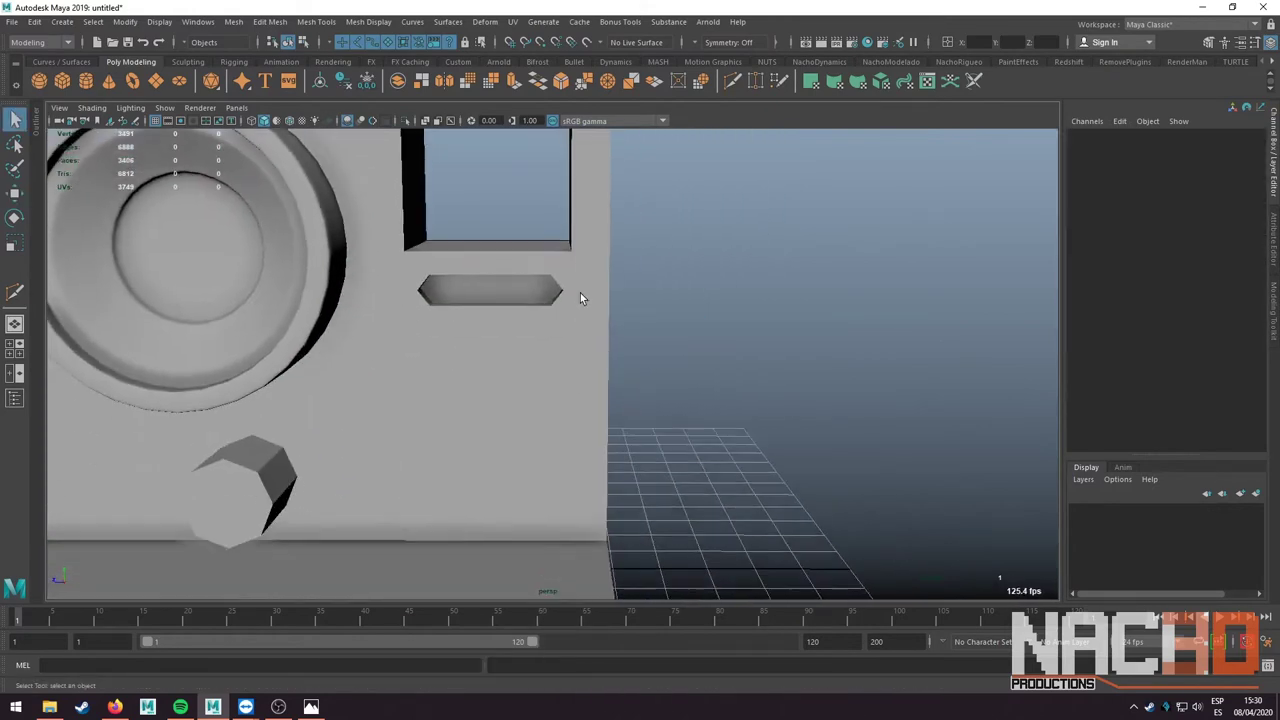
pyautogui.press('3')
pyautogui.scroll(-5, 686, 343)
pyautogui.keyDown('alt'); pyautogui.moveTo(634, 348); pyautogui.dragTo(369, 379); pyautogui.keyUp('alt')
pyautogui.moveTo(460, 400); pyautogui.dragTo(371, 207)
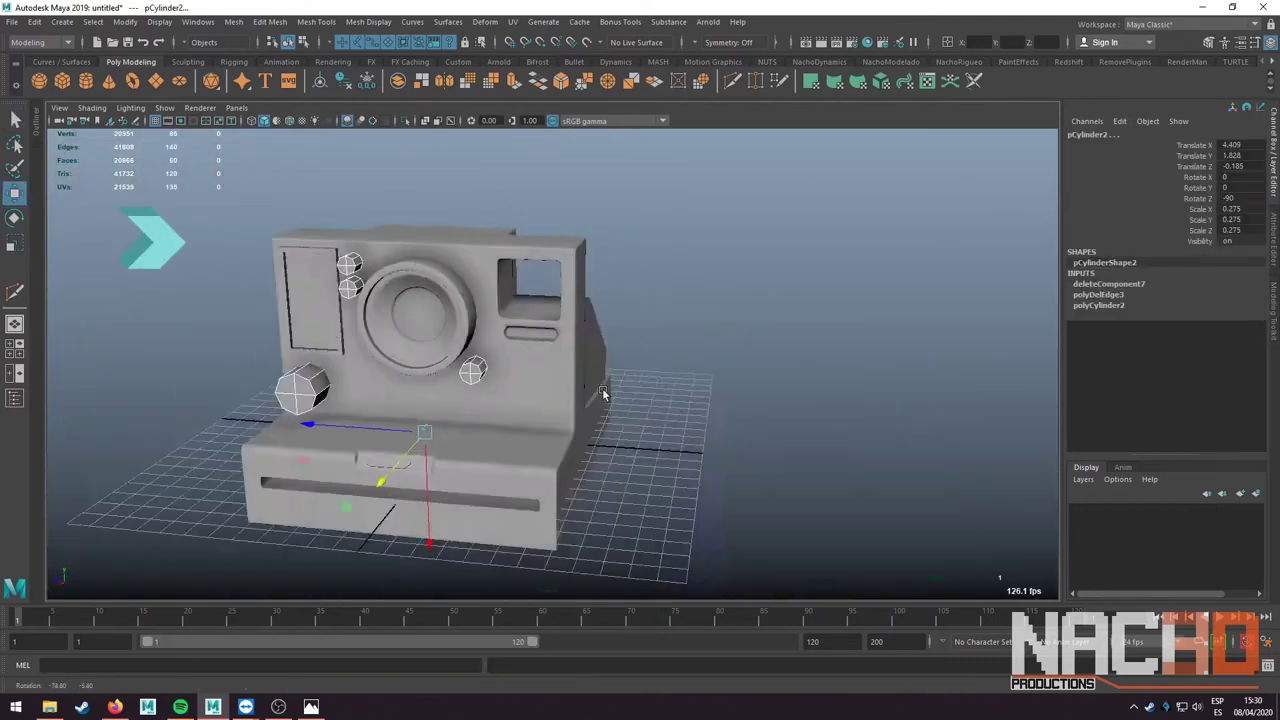
pyautogui.press('space')
pyautogui.press('space')
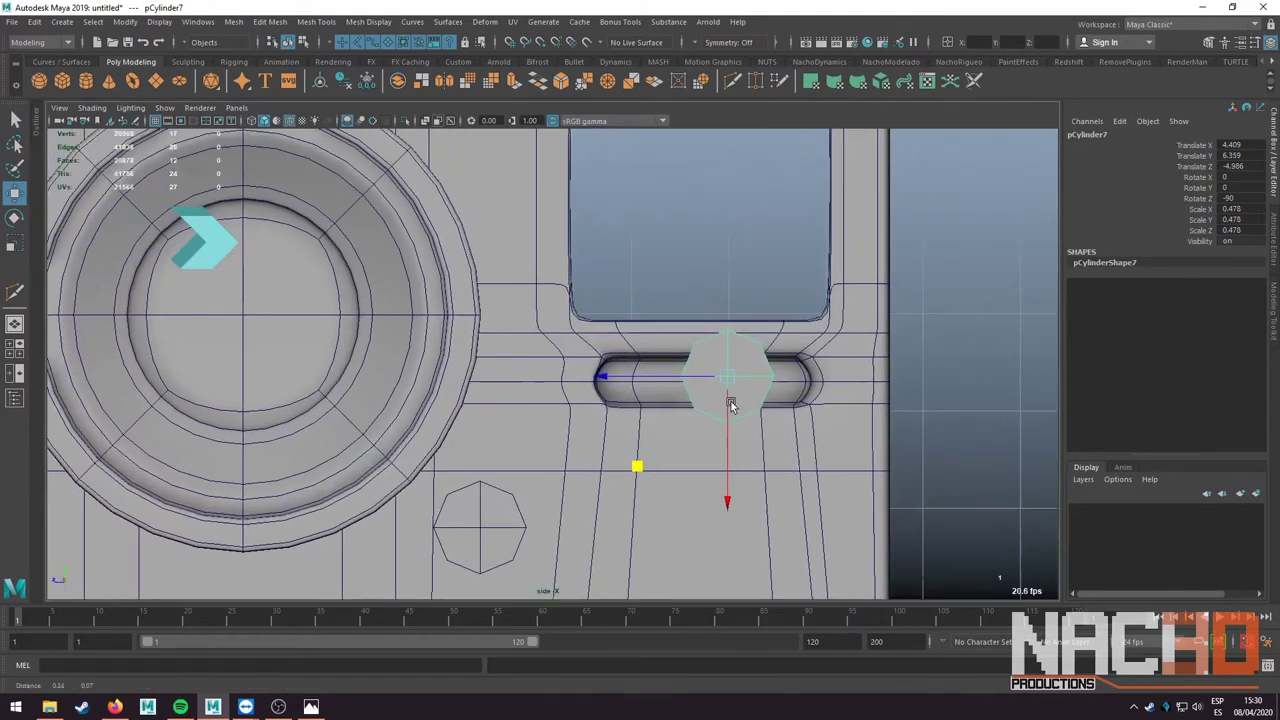
pyautogui.scroll(3, 730, 400)
pyautogui.press('r')
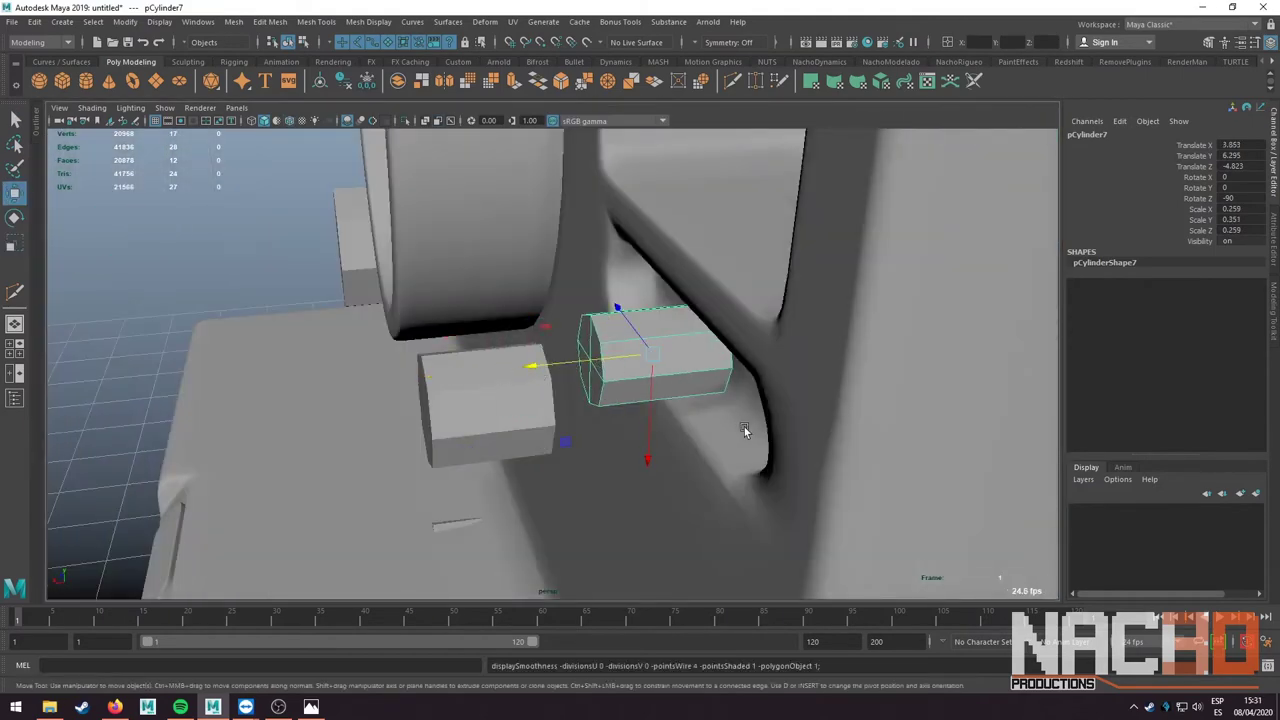
# - Tweak the knob's vertices so it sits inside the slot below the window
pyautogui.keyDown('shift'); pyautogui.moveTo(723, 429); pyautogui.dragTo(714, 434, button='right'); pyautogui.keyUp('shift')
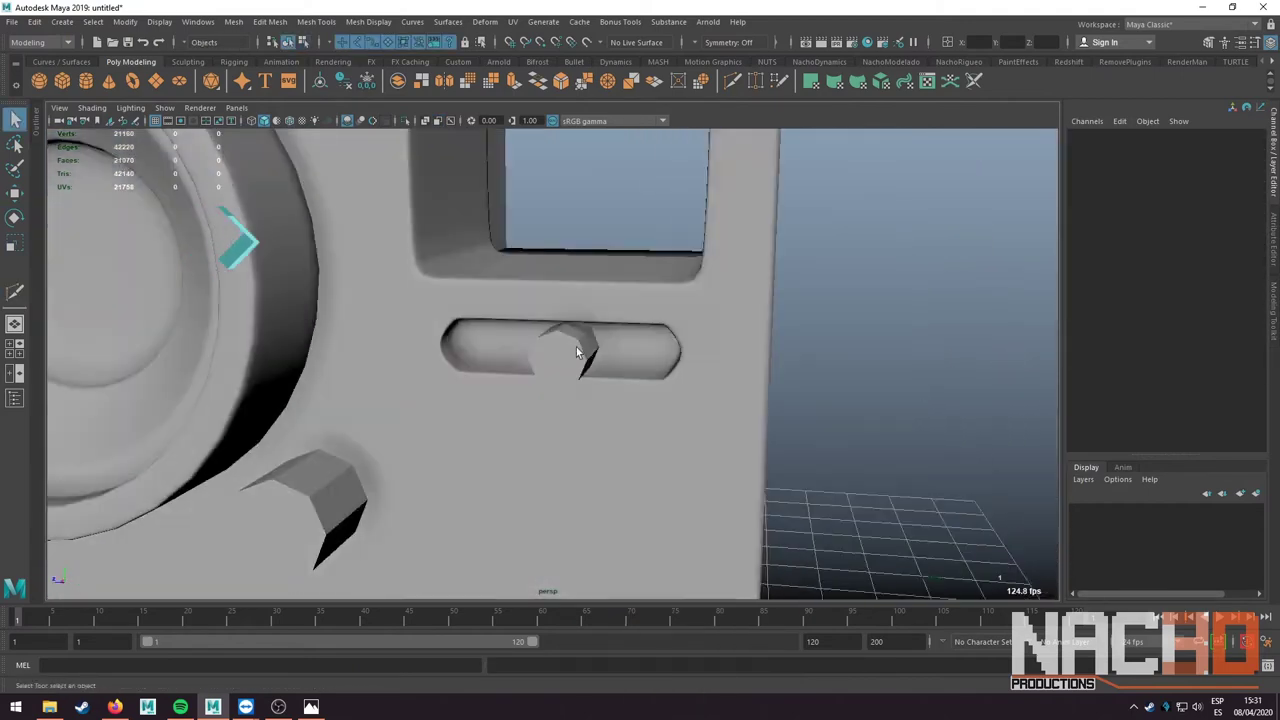
pyautogui.moveTo(583, 339); pyautogui.dragTo(537, 340, button='right')
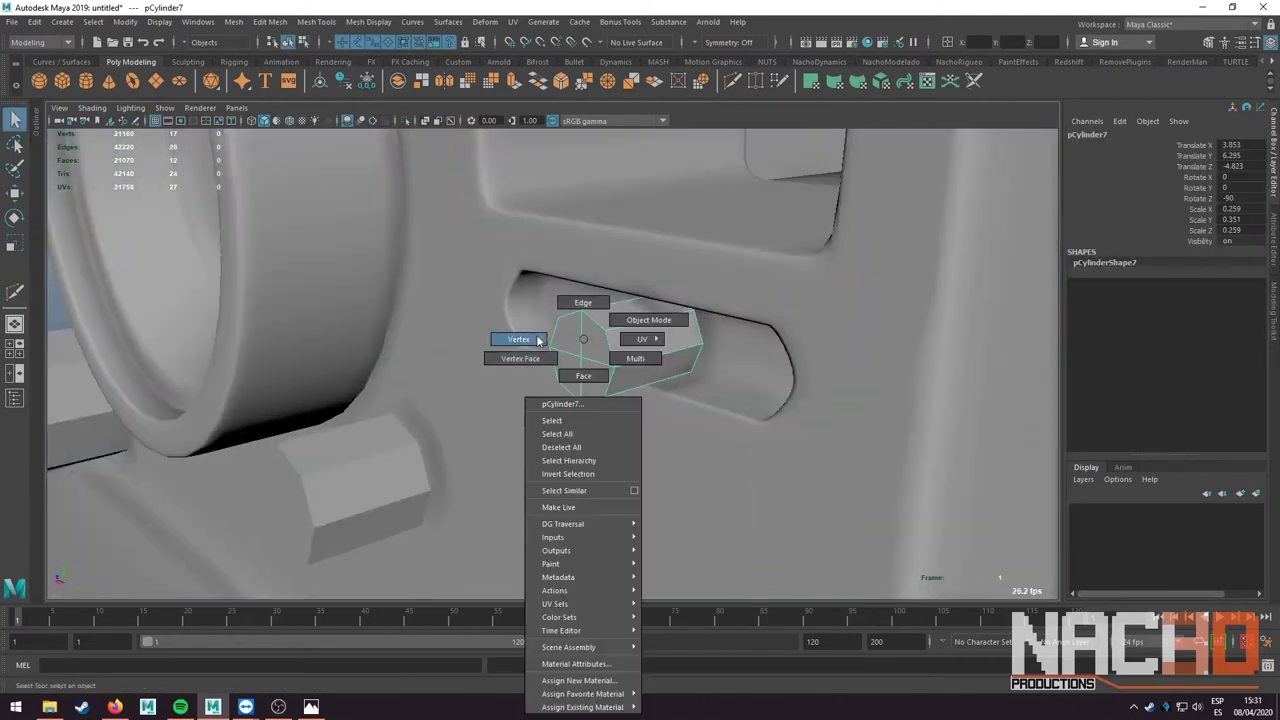
pyautogui.click(524, 373)
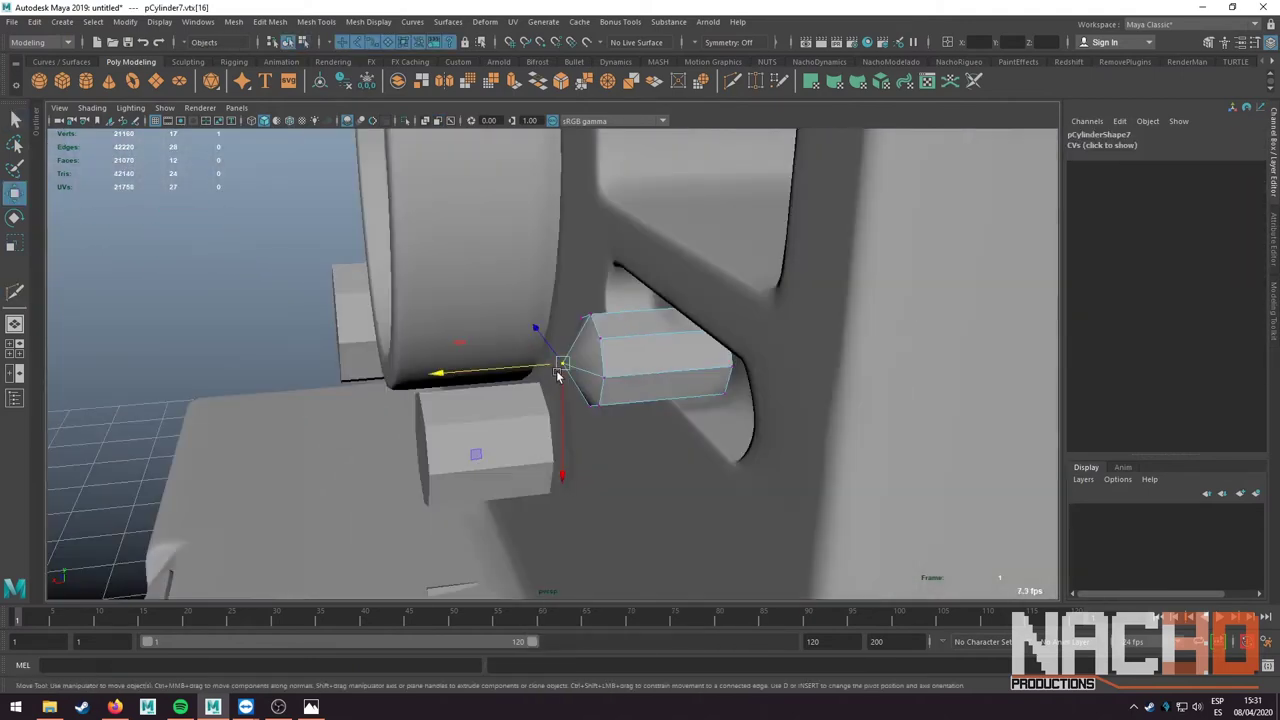
pyautogui.keyDown('shift'); pyautogui.moveTo(630, 350); pyautogui.dragTo(650, 339, button='right'); pyautogui.keyUp('shift')
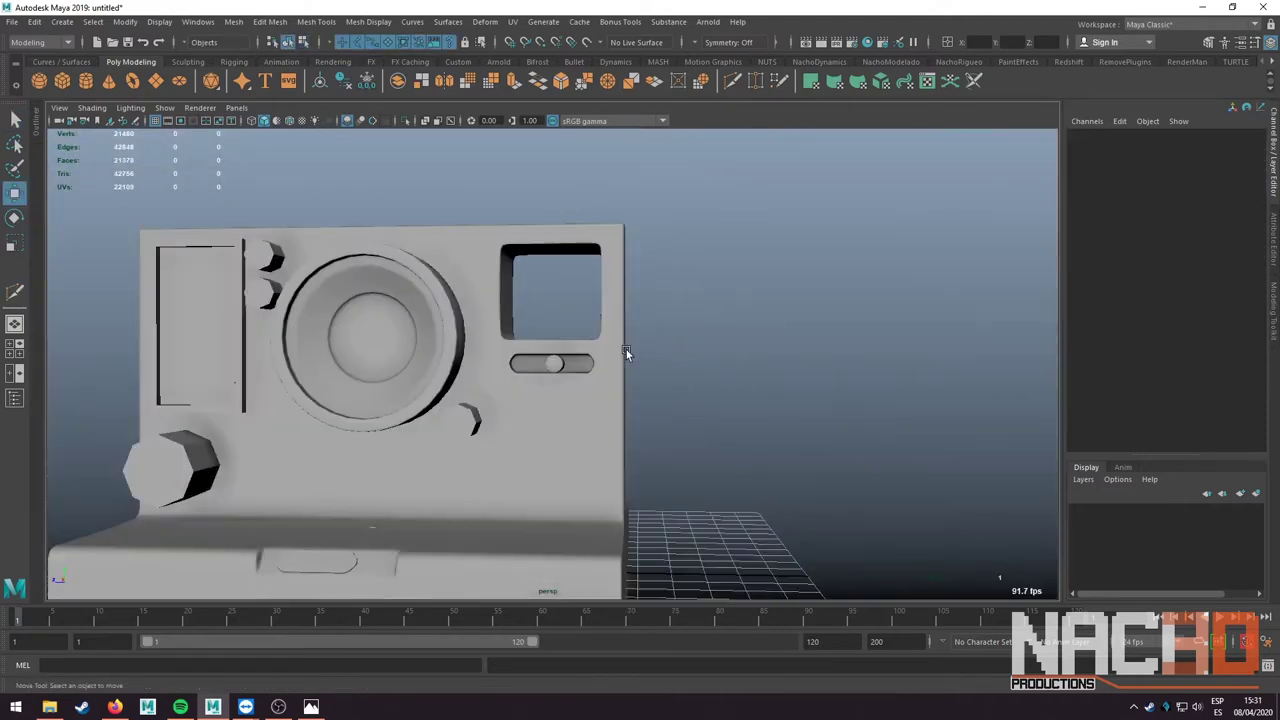
# - Scale the small octagonal button pCylinder4 down to 0.421 beside the lens
pyautogui.scroll(-3, 626, 349)
pyautogui.keyDown('alt'); pyautogui.moveTo(600, 360); pyautogui.dragTo(440, 373); pyautogui.keyUp('alt')
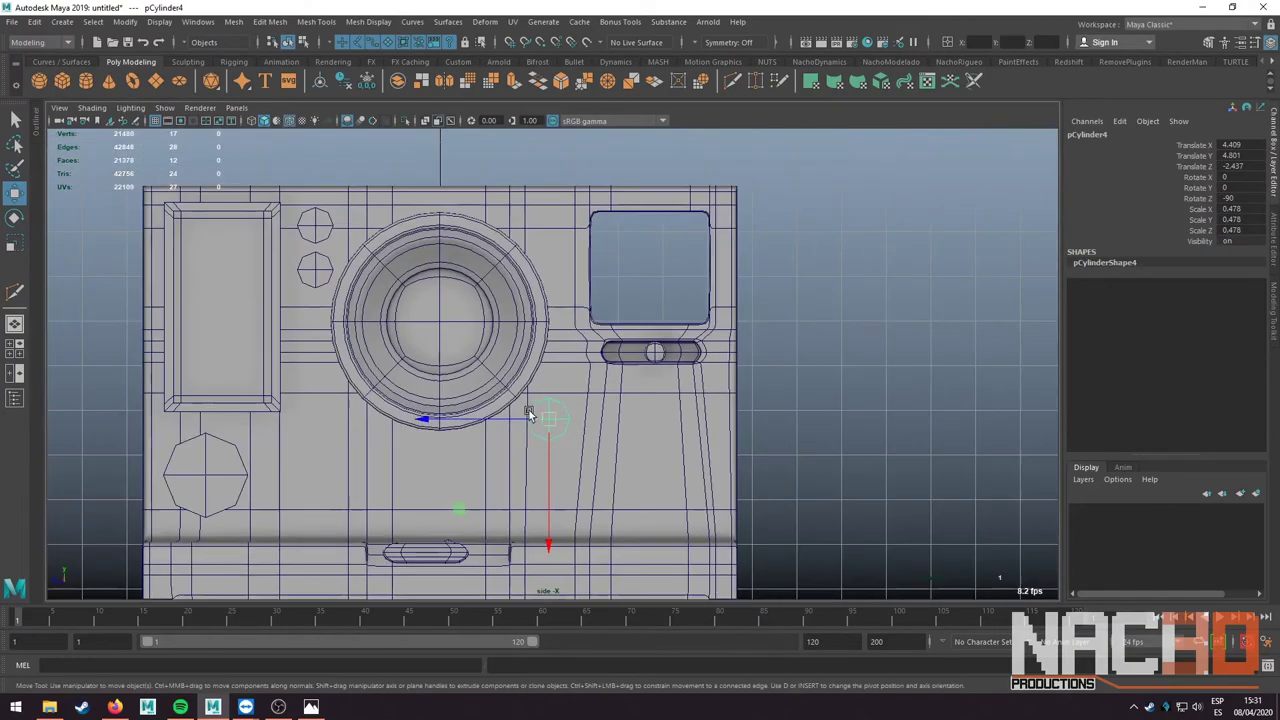
pyautogui.click(446, 321)
pyautogui.press('r')
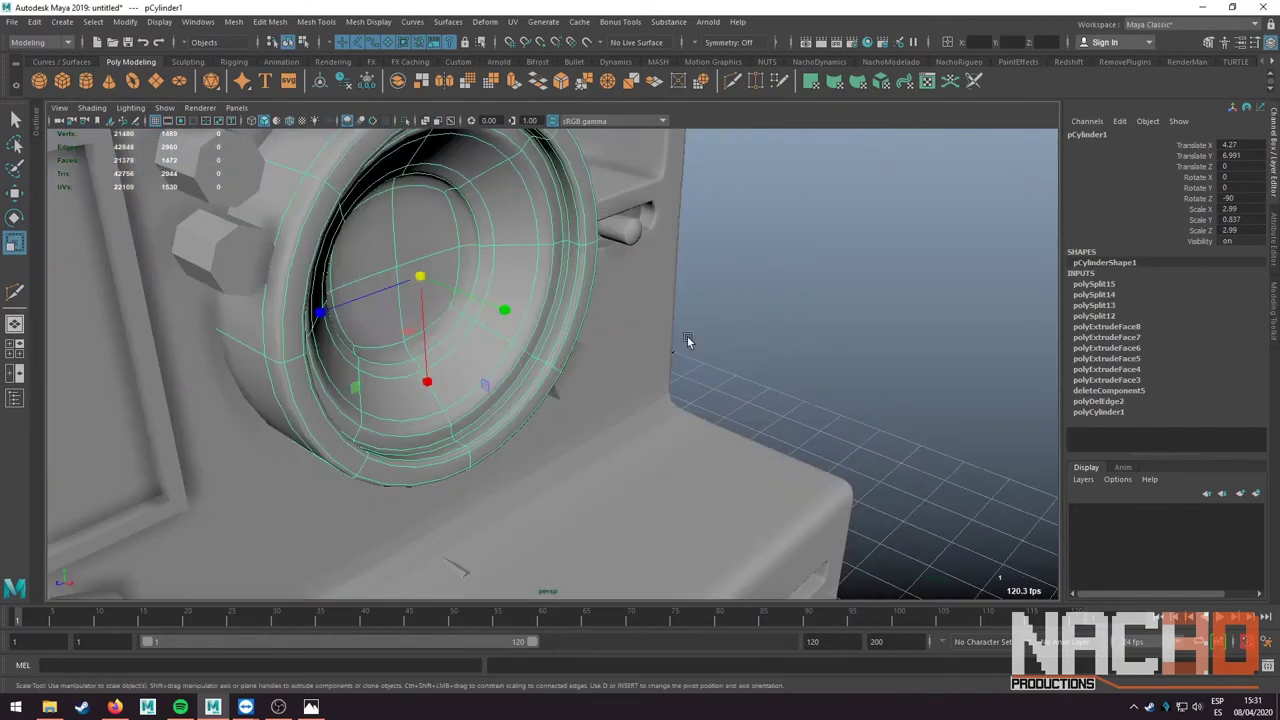
pyautogui.press('w')
pyautogui.keyDown('alt'); pyautogui.moveTo(474, 297); pyautogui.dragTo(532, 323); pyautogui.keyUp('alt')
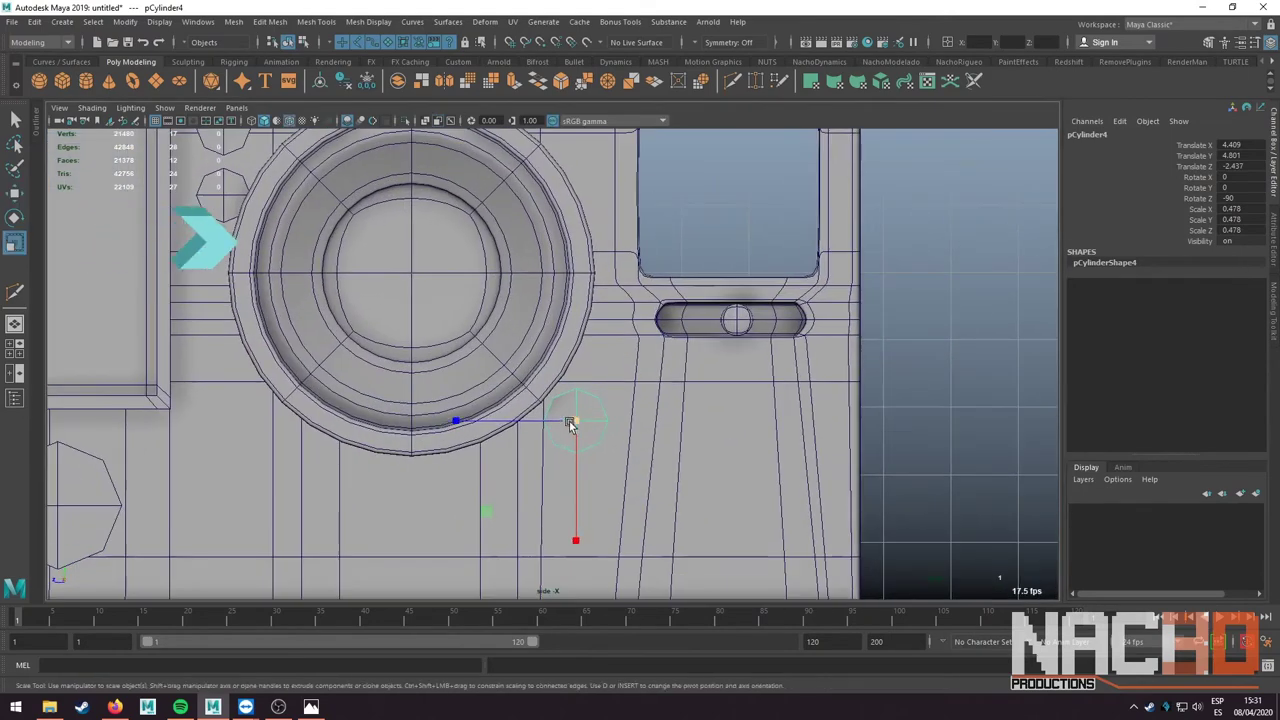
pyautogui.press('space')
pyautogui.press('space')
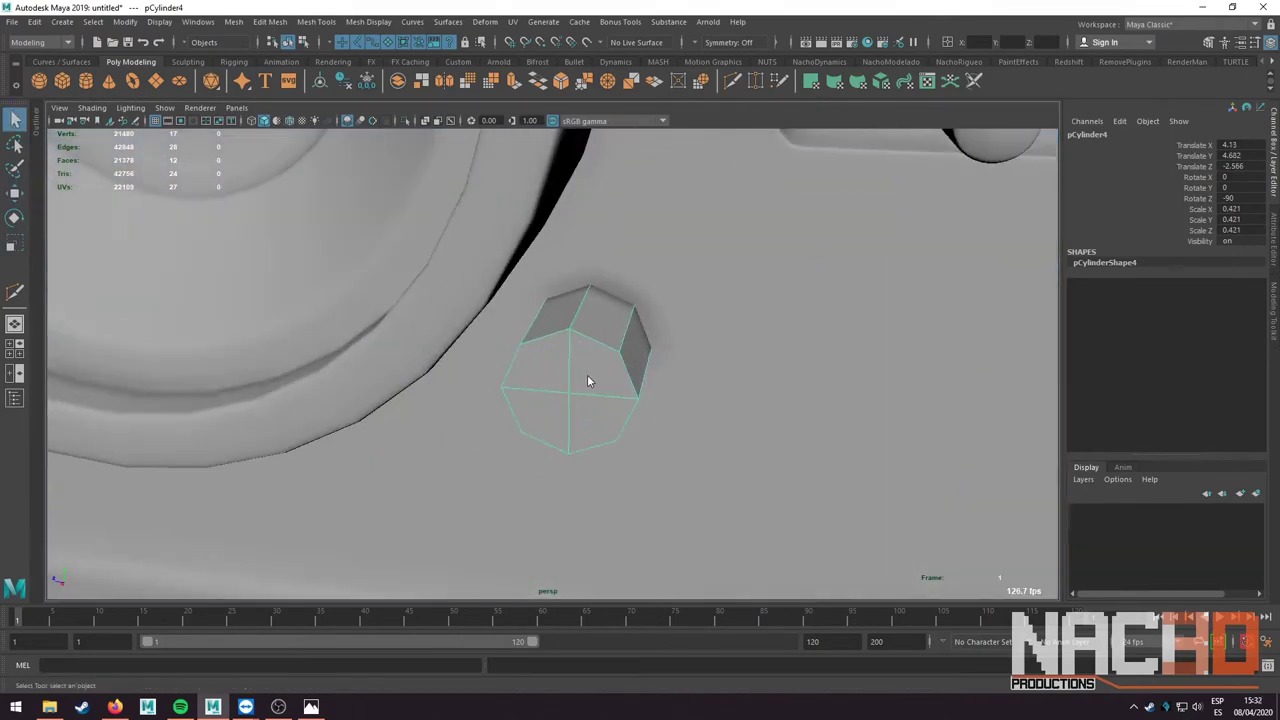
# - Extrude the button's front face with a 0.07 offset, then extrude again and push it inward
pyautogui.press('F11')
pyautogui.click(590, 398)
pyautogui.scroll(3, 566, 356)
pyautogui.hotkey('ctrl', 'e')
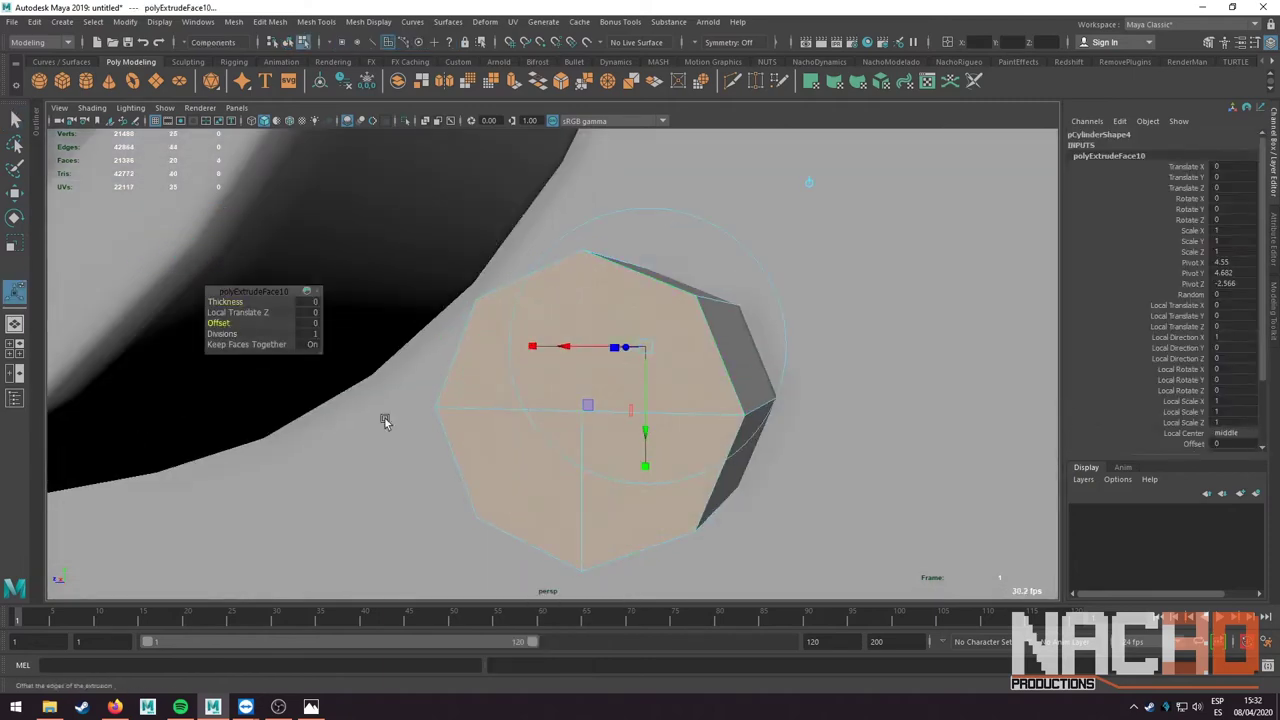
pyautogui.moveTo(384, 421); pyautogui.dragTo(444, 447, button='middle')
pyautogui.keyDown('alt'); pyautogui.moveTo(510, 443); pyautogui.dragTo(551, 414); pyautogui.keyUp('alt')
pyautogui.hotkey('ctrl', 'e')
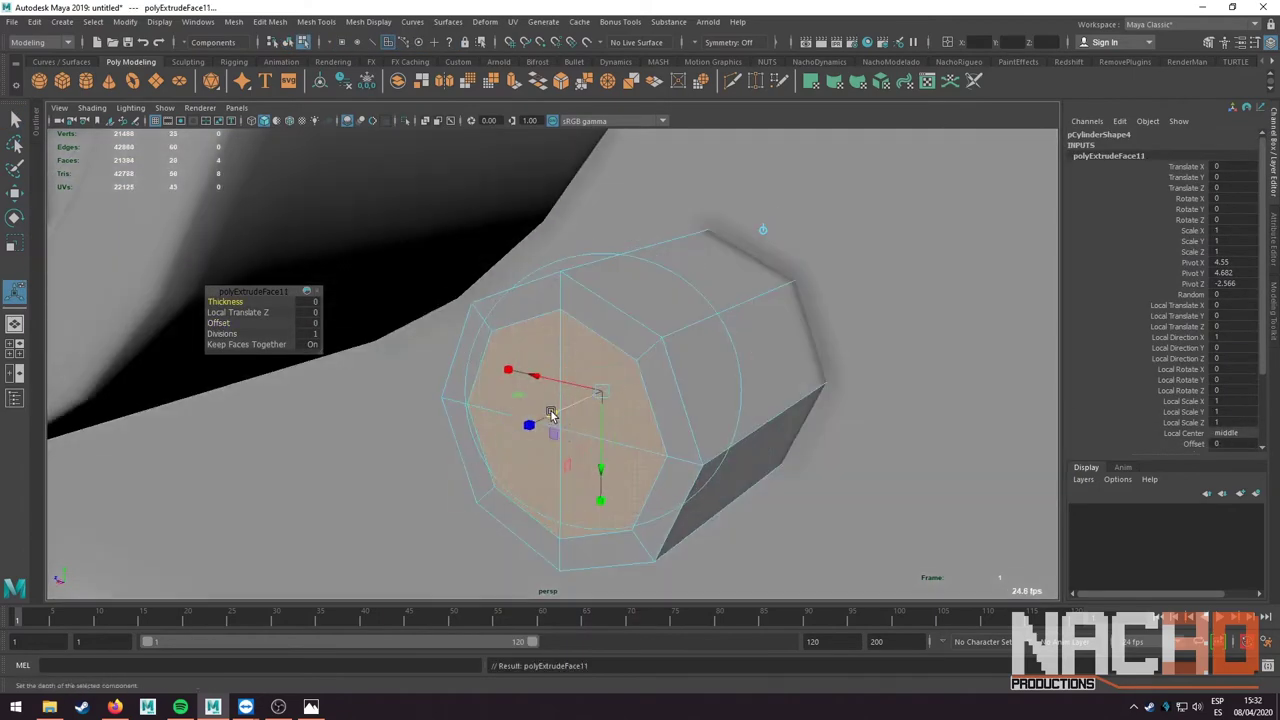
pyautogui.moveTo(583, 401); pyautogui.dragTo(575, 395, button='middle')
pyautogui.keyDown('alt'); pyautogui.moveTo(575, 395); pyautogui.dragTo(575, 370); pyautogui.keyUp('alt')
pyautogui.keyDown('shift'); pyautogui.moveTo(586, 323); pyautogui.dragTo(598, 360, button='right'); pyautogui.keyUp('shift')
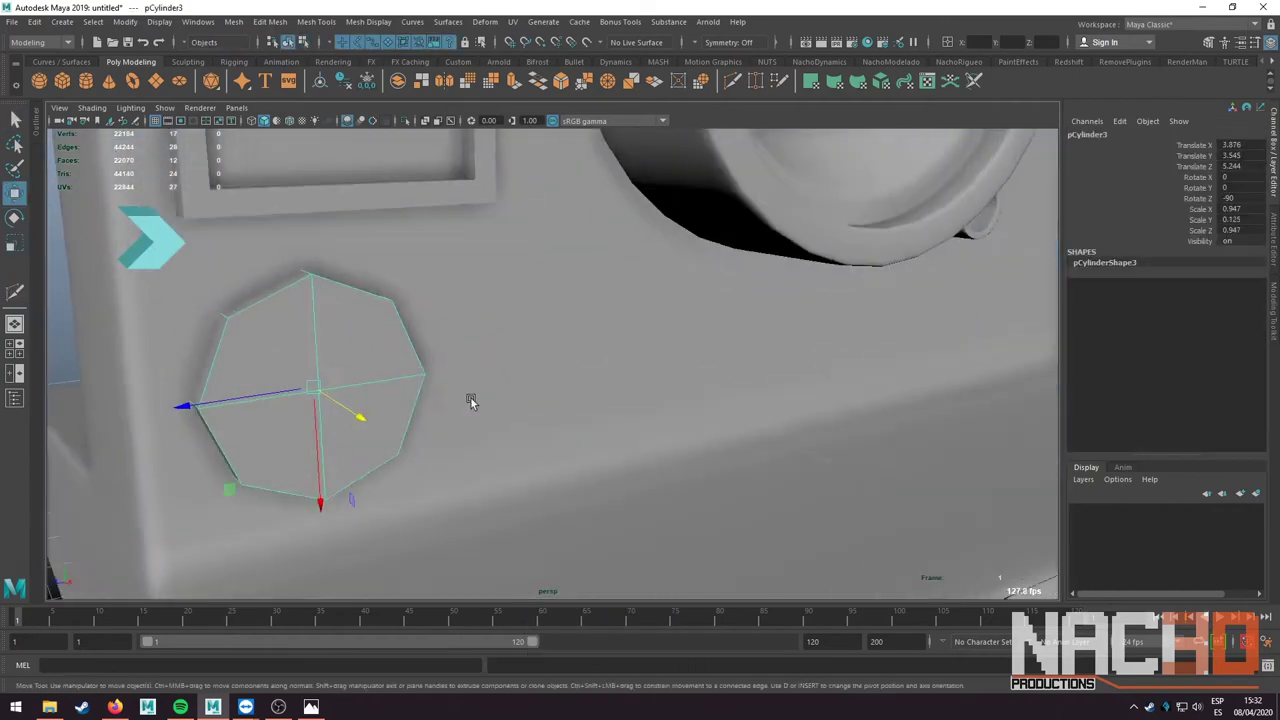
# - Extrude the cap faces of the large octagonal button pCylinder3
pyautogui.keyDown('alt'); pyautogui.moveTo(471, 401); pyautogui.dragTo(694, 409); pyautogui.keyUp('alt')
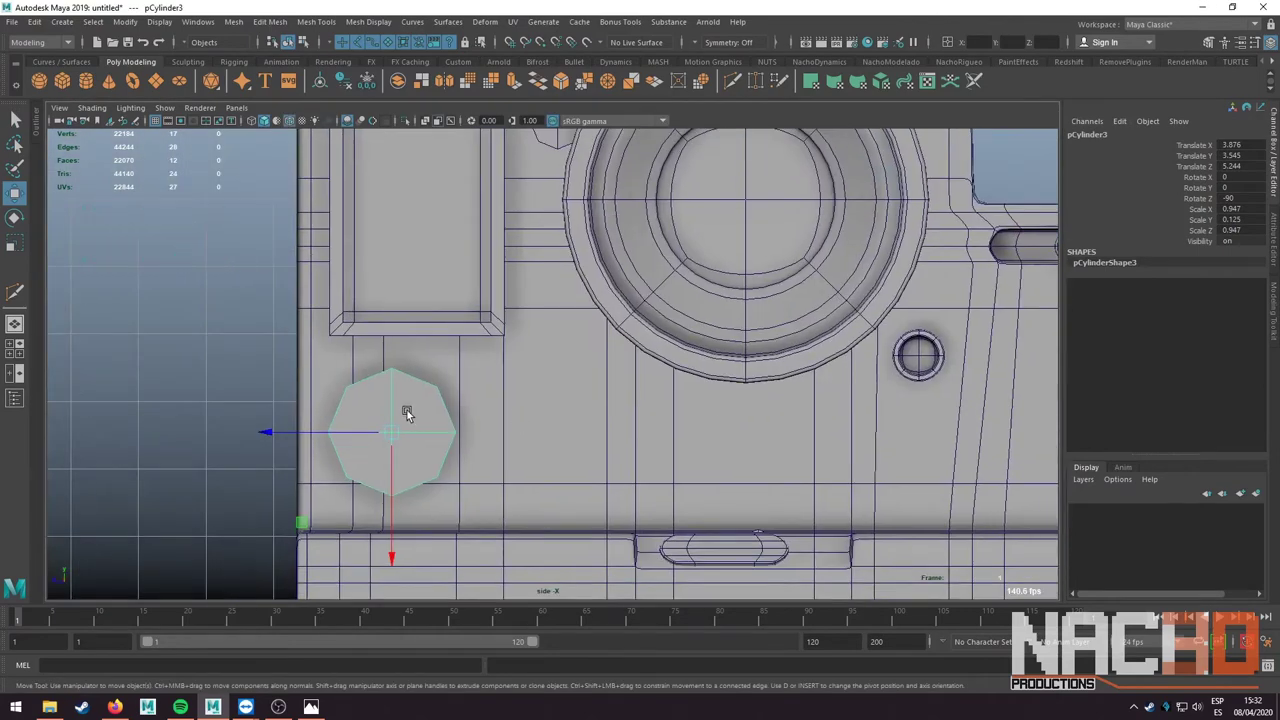
pyautogui.moveTo(407, 414)
pyautogui.keyDown('alt'); pyautogui.mouseDown()
pyautogui.moveTo(640, 428)
pyautogui.moveTo(543, 400)
pyautogui.mouseUp(); pyautogui.keyUp('alt')
pyautogui.rightClick(400, 330)
pyautogui.press('q')
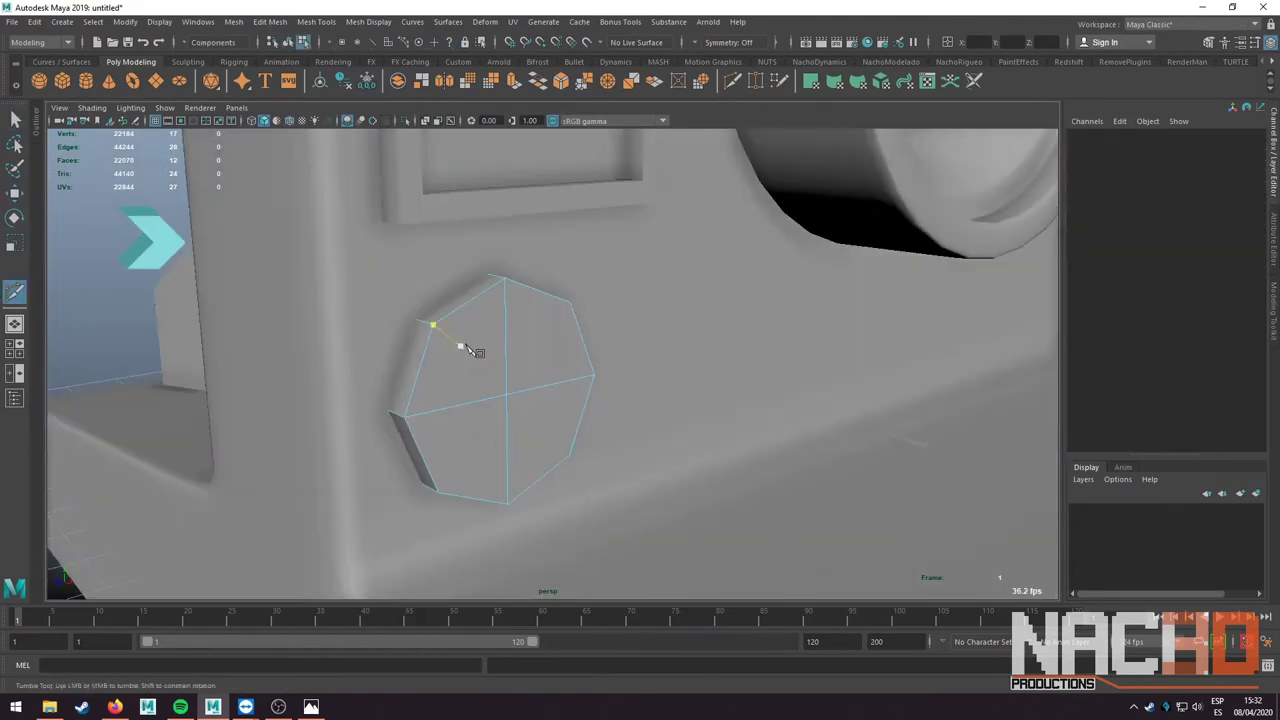
pyautogui.press('F11')
pyautogui.keyDown('alt'); pyautogui.moveTo(415, 360); pyautogui.dragTo(423, 382); pyautogui.keyUp('alt')
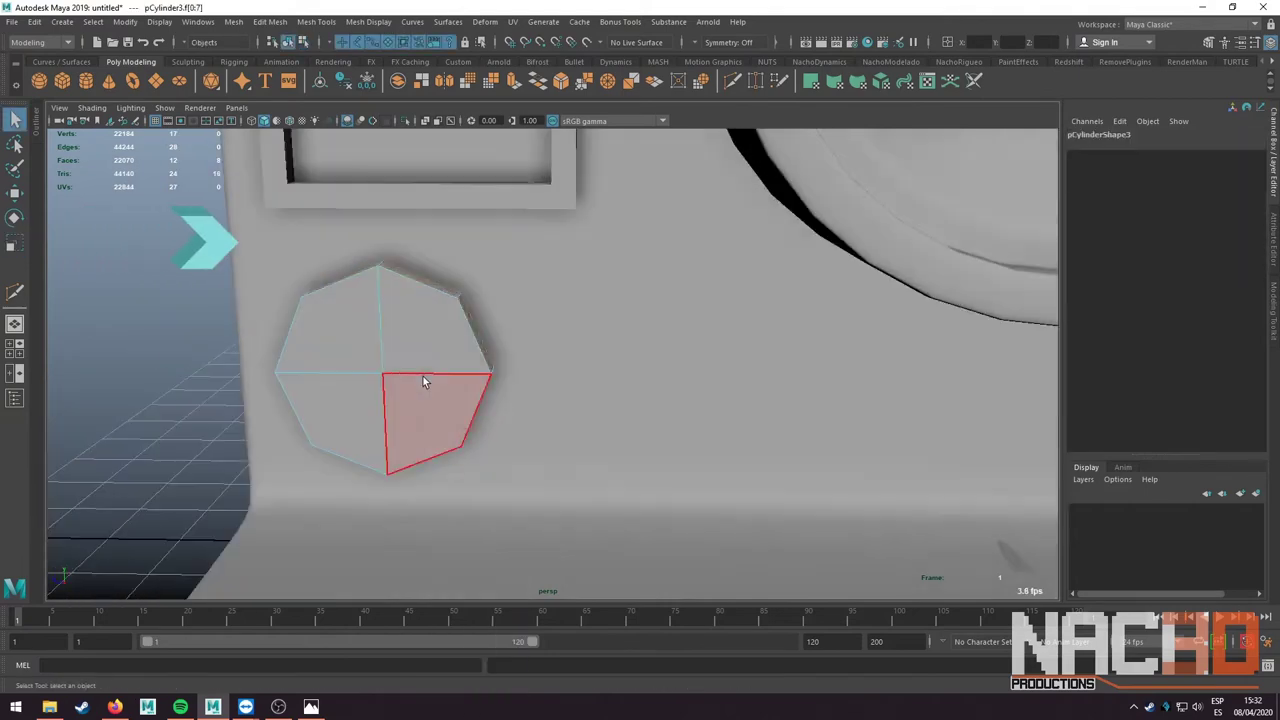
pyautogui.hotkey('ctrl', 'e')
pyautogui.press('q')
# - Extrude the ring of rim faces around the button's edge
pyautogui.moveTo(545, 428)
pyautogui.keyDown('alt'); pyautogui.mouseDown()
pyautogui.moveTo(400, 293)
pyautogui.moveTo(701, 446)
pyautogui.moveTo(474, 380)
pyautogui.mouseUp(); pyautogui.keyUp('alt')
pyautogui.keyDown('shift'); pyautogui.doubleClick(413, 291); pyautogui.keyUp('shift')
pyautogui.hotkey('ctrl', 'e')
pyautogui.press('q')
pyautogui.press('F8')
pyautogui.scroll(-3, 313, 415)
pyautogui.keyDown('alt'); pyautogui.moveTo(313, 415); pyautogui.dragTo(340, 395); pyautogui.keyUp('alt')
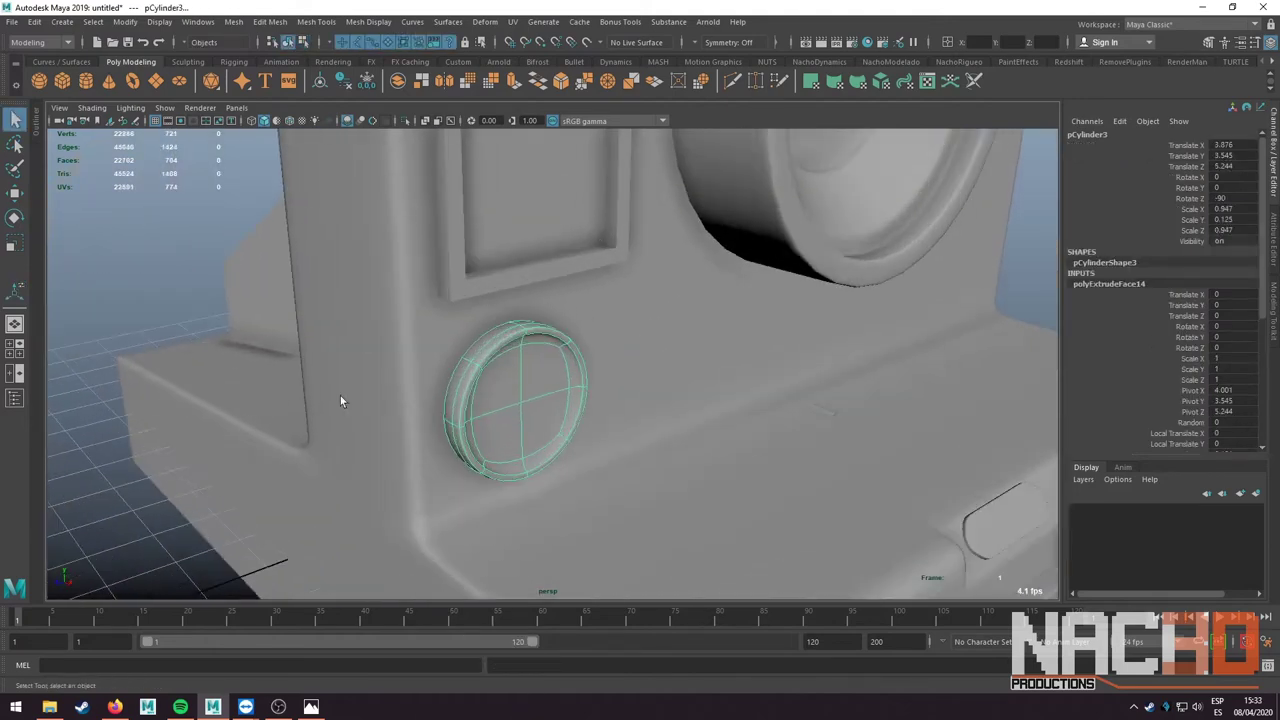
pyautogui.scroll(5, 601, 377)
pyautogui.scroll(3, 601, 377)
# - Multi-Cut a new edge across the button and delete its centre faces
pyautogui.keyDown('shift'); pyautogui.moveTo(640, 380); pyautogui.dragTo(700, 390, button='right'); pyautogui.keyUp('shift')
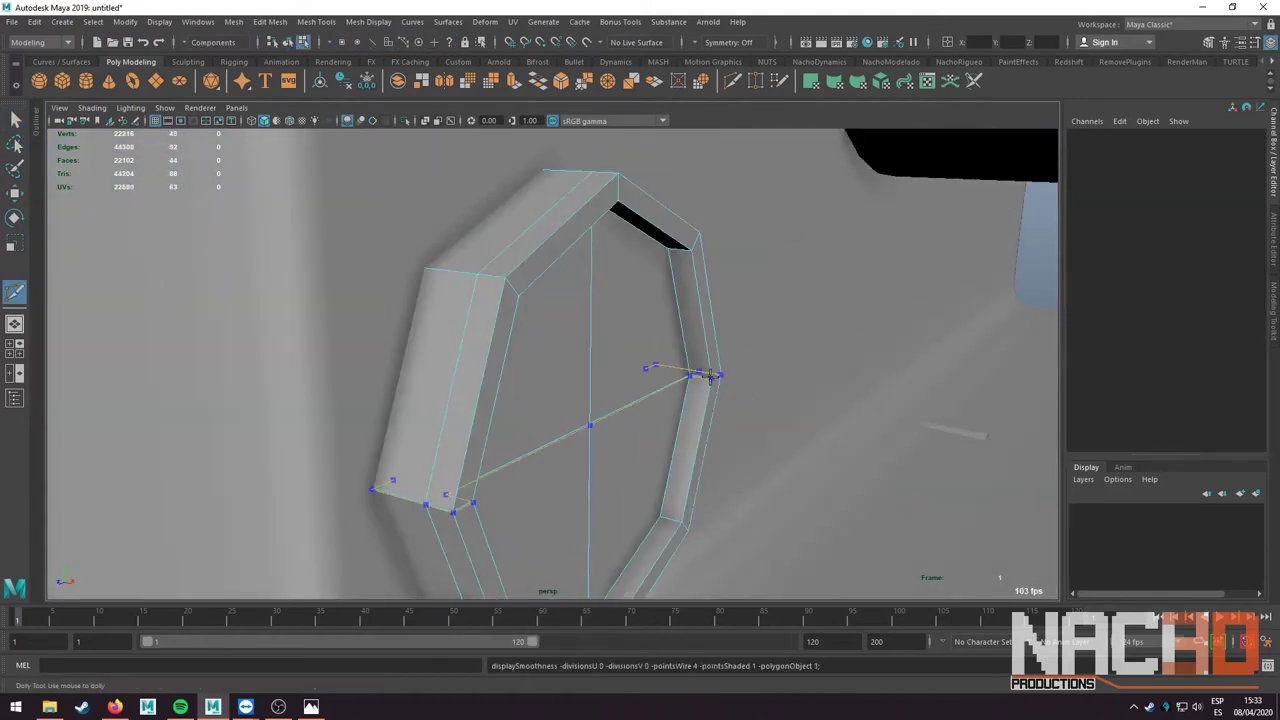
pyautogui.keyDown('alt'); pyautogui.moveTo(652, 376); pyautogui.dragTo(480, 286); pyautogui.keyUp('alt')
pyautogui.keyDown('ctrl'); pyautogui.click(480, 286); pyautogui.keyUp('ctrl')
pyautogui.scroll(-3, 551, 323)
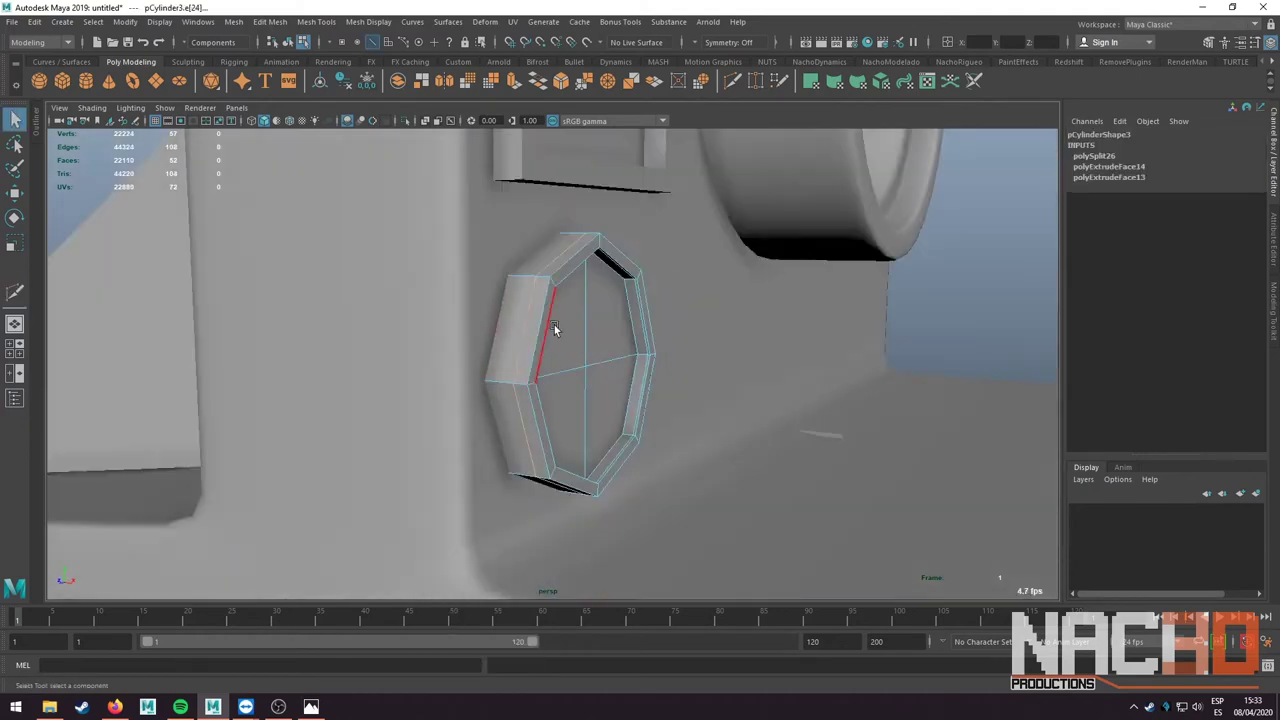
pyautogui.press('w')
pyautogui.keyDown('alt'); pyautogui.moveTo(729, 430); pyautogui.dragTo(571, 357); pyautogui.keyUp('alt')
pyautogui.moveTo(651, 337); pyautogui.dragTo(651, 360, button='right')
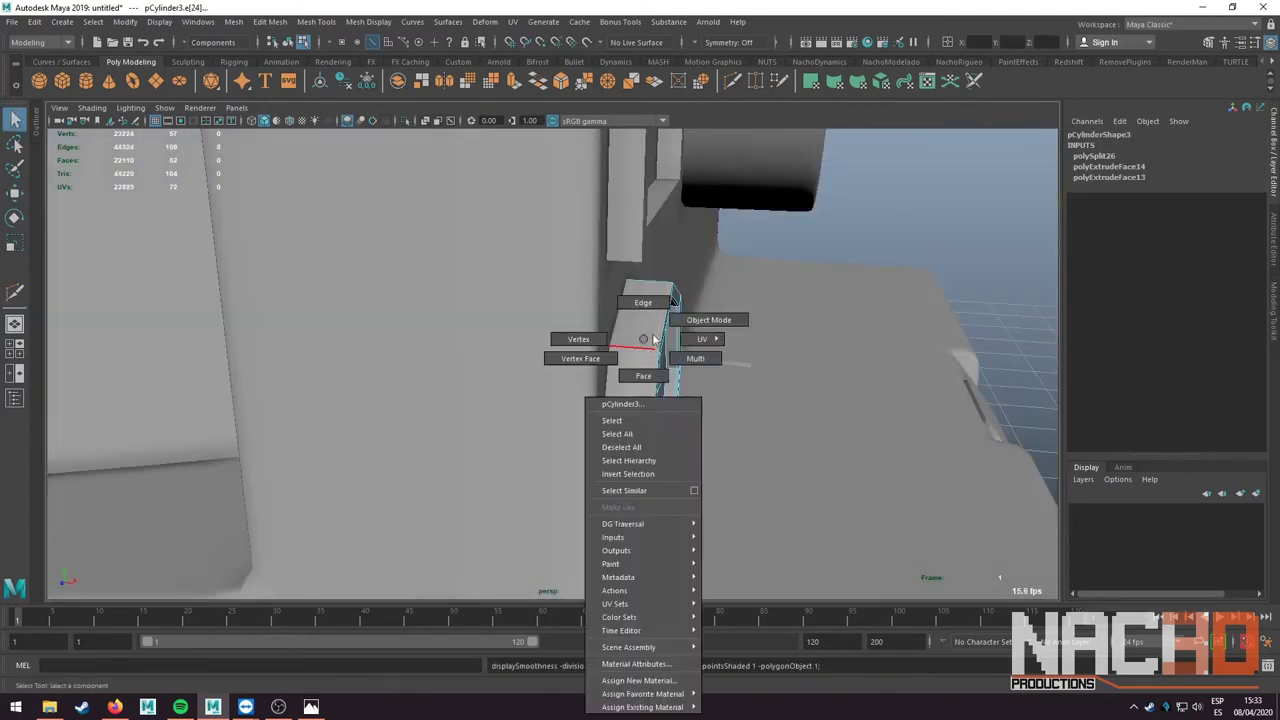
pyautogui.press('q')
pyautogui.moveTo(651, 360)
pyautogui.keyDown('alt'); pyautogui.mouseDown()
pyautogui.moveTo(781, 301)
pyautogui.moveTo(428, 337)
pyautogui.mouseUp(); pyautogui.keyUp('alt')
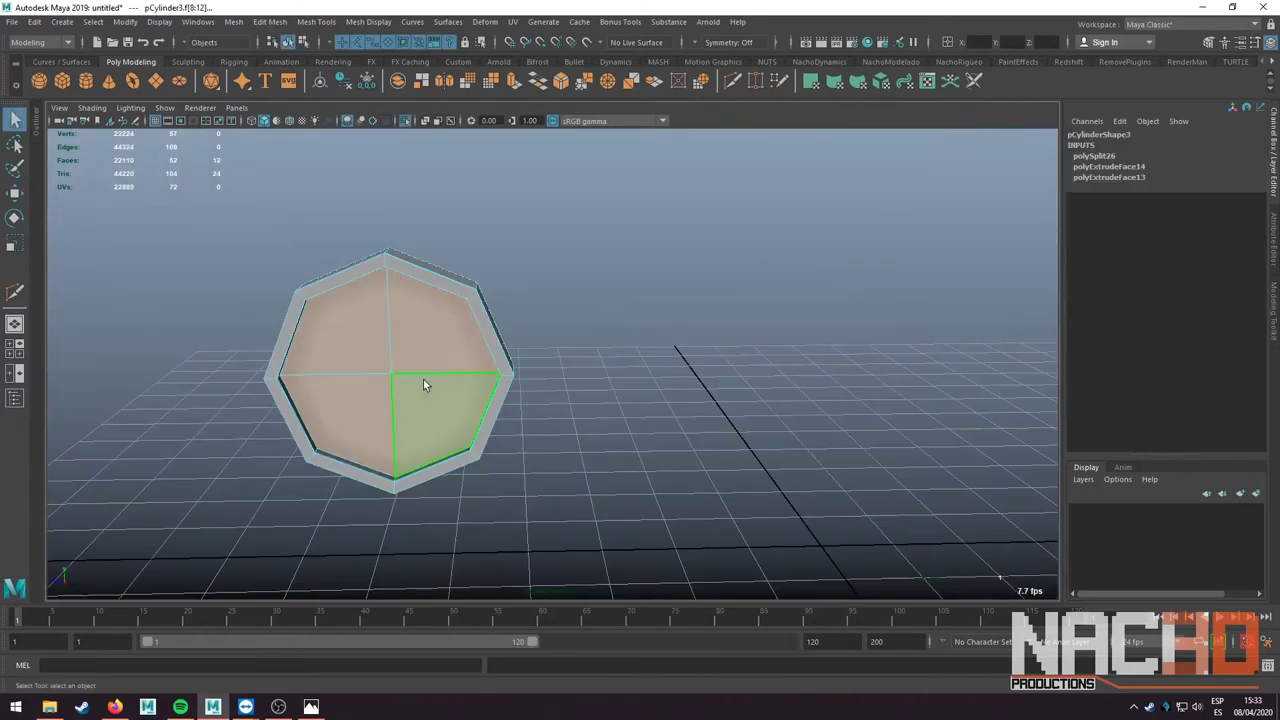
pyautogui.press('Delete')
# - Preview the hollow ring smoothed, then select and move its inner edge loop
pyautogui.hotkey('ctrl', '1')
pyautogui.press('3')
pyautogui.moveTo(140, 293)
pyautogui.keyDown('alt'); pyautogui.mouseDown()
pyautogui.moveTo(103, 310)
pyautogui.moveTo(556, 340)
pyautogui.mouseUp(); pyautogui.keyUp('alt')
pyautogui.click(556, 340)
pyautogui.press('1')
pyautogui.press('f')
pyautogui.doubleClick(481, 362)
pyautogui.press('w')
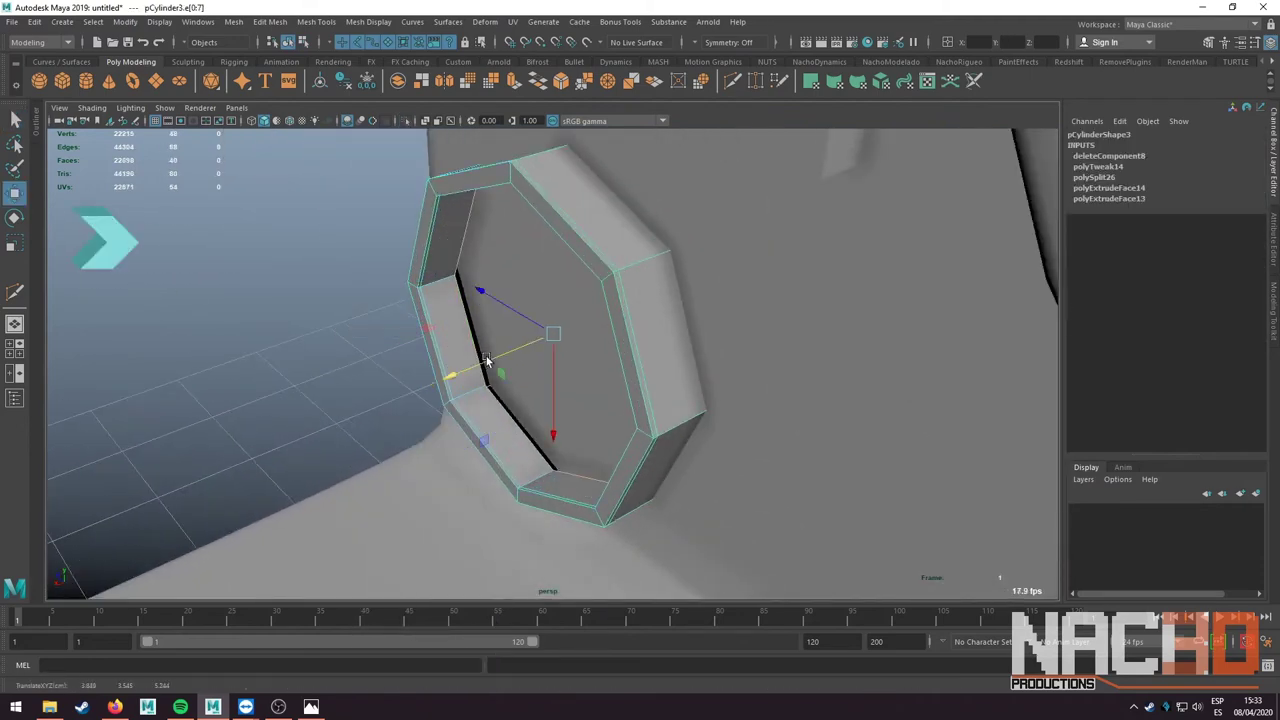
pyautogui.click(337, 329)
pyautogui.scroll(-5, 337, 329)
pyautogui.keyDown('alt'); pyautogui.moveTo(337, 329); pyautogui.dragTo(97, 120); pyautogui.keyUp('alt')
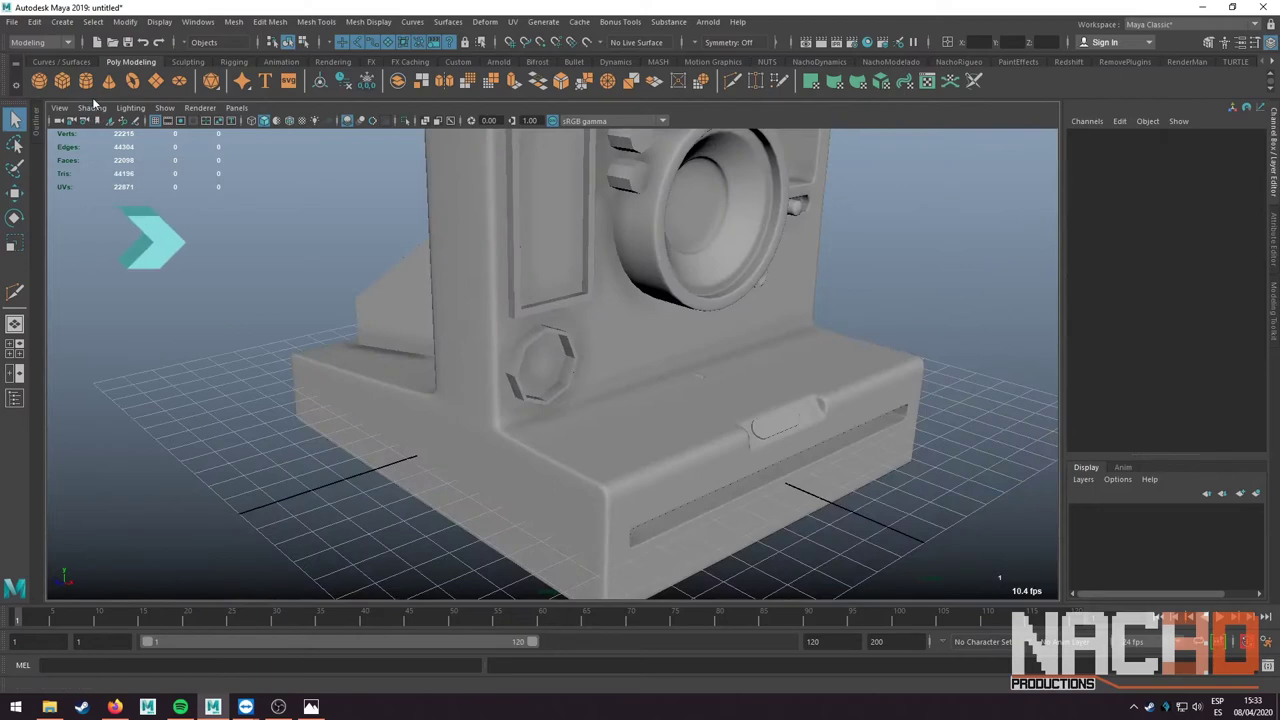
# - Create a polygon sphere, rotate it onto its side and delete one edge loop
pyautogui.click(38, 81)
pyautogui.keyDown('alt'); pyautogui.moveTo(800, 470); pyautogui.dragTo(673, 352); pyautogui.keyUp('alt')
pyautogui.press('e')
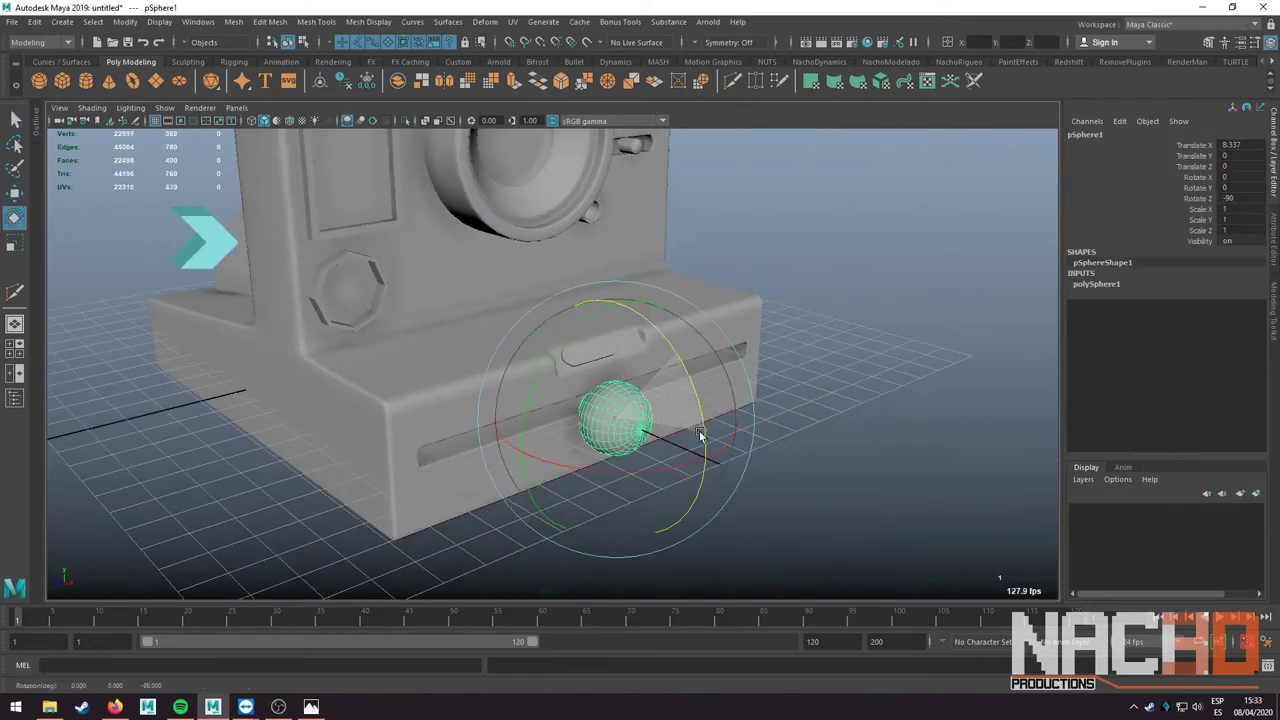
pyautogui.hotkey('ctrl', '1')
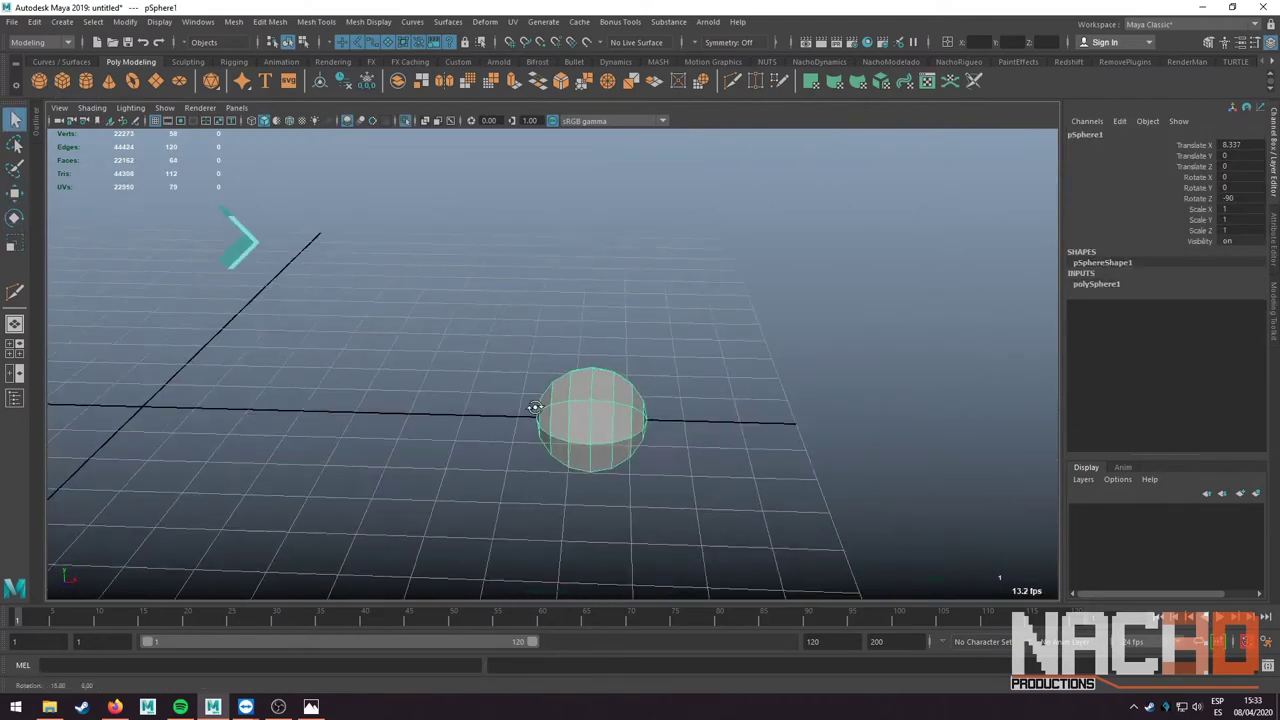
pyautogui.moveTo(580, 340); pyautogui.dragTo(580, 411, button='right')
pyautogui.moveTo(580, 492)
pyautogui.keyDown('alt'); pyautogui.mouseDown()
pyautogui.moveTo(733, 479)
pyautogui.moveTo(607, 330)
pyautogui.mouseUp(); pyautogui.keyUp('alt')
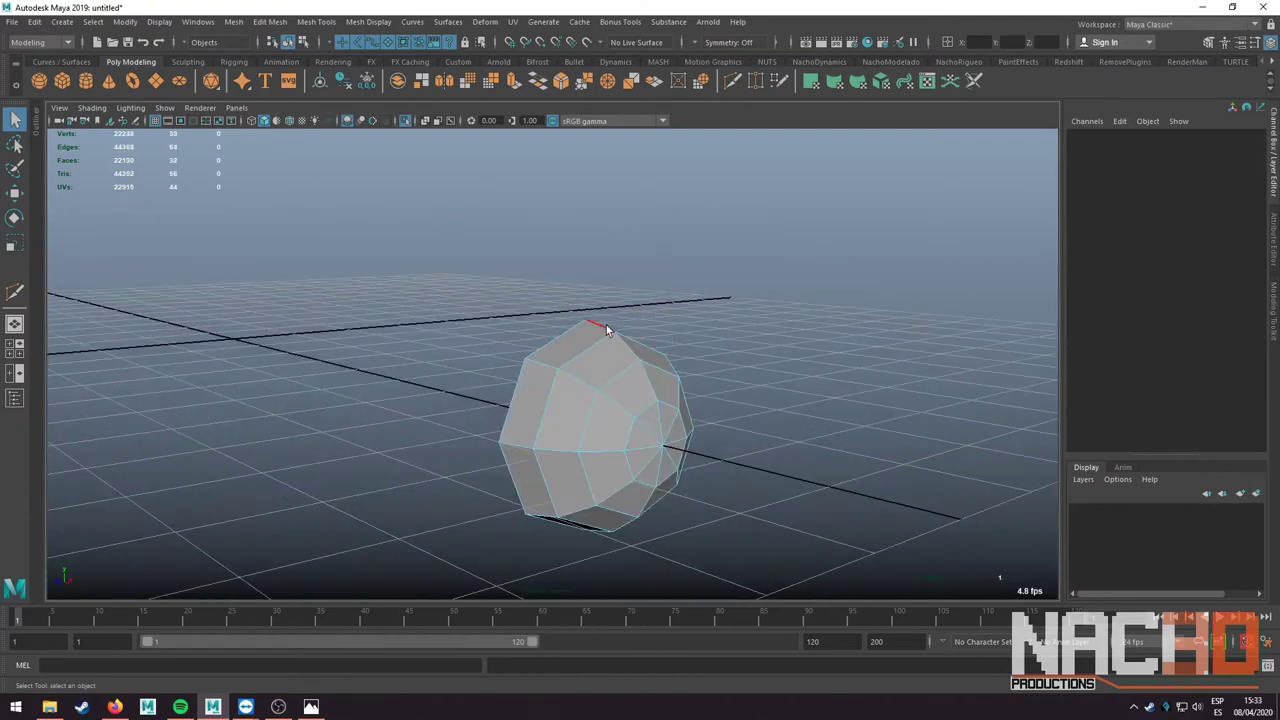
pyautogui.doubleClick(644, 448)
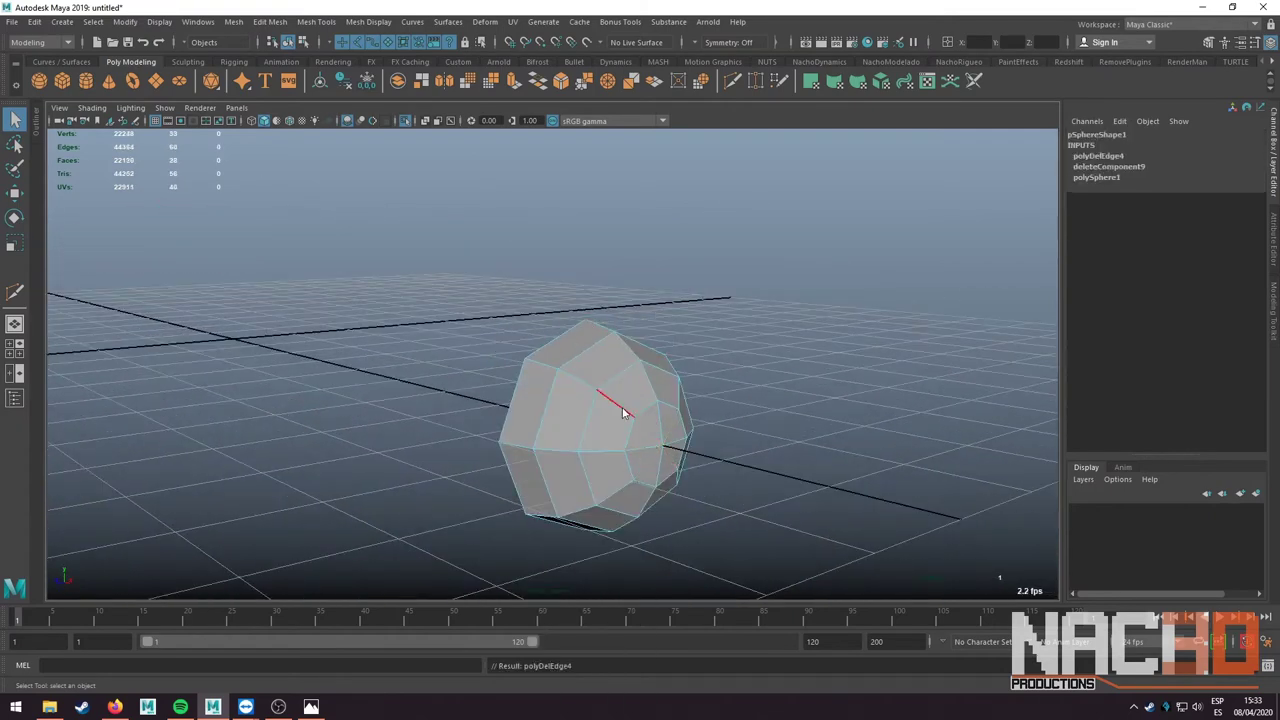
pyautogui.press('Delete')
pyautogui.press('F8')
pyautogui.press('r')
# - Move the sphere to Translate Z 5.244 and Y 3.545, and scale its width to 0.977
pyautogui.hotkey('ctrl', '1')
pyautogui.press('space')
pyautogui.press('space')
pyautogui.press('w')
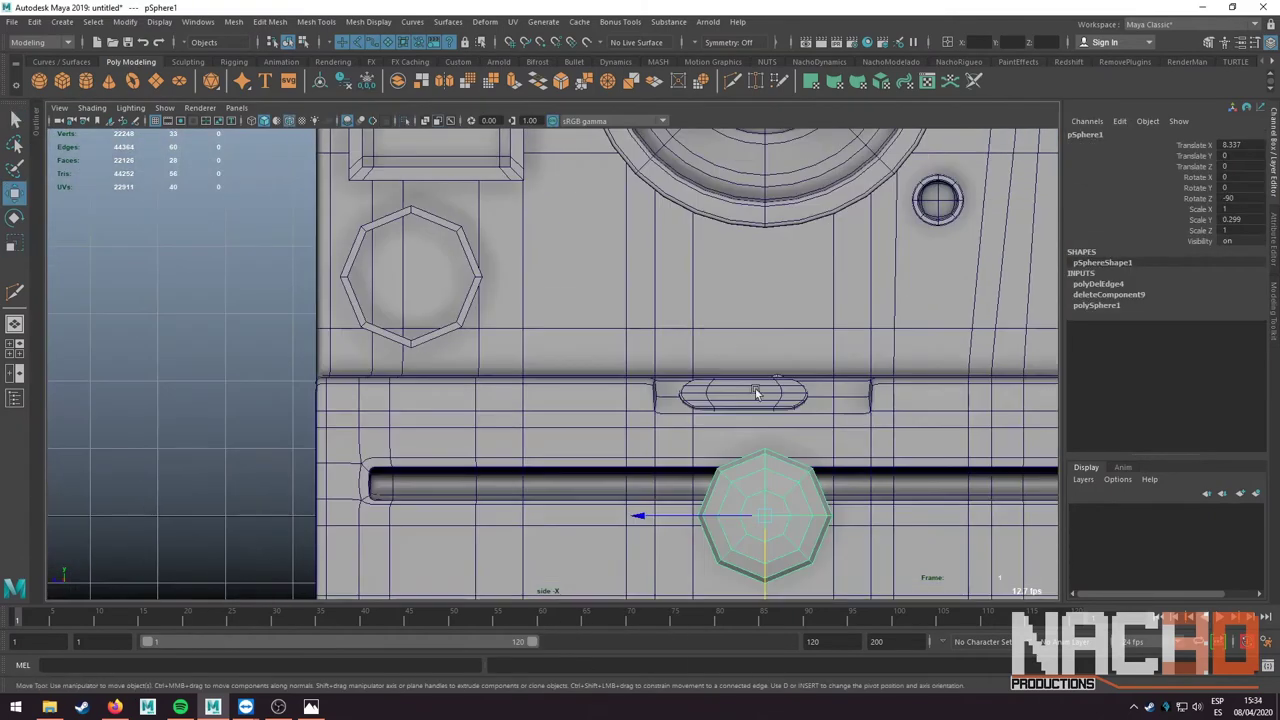
pyautogui.moveTo(765, 540)
pyautogui.mouseDown()
pyautogui.moveTo(574, 495)
pyautogui.moveTo(420, 553)
pyautogui.moveTo(366, 263)
pyautogui.mouseUp()
pyautogui.press('space')
pyautogui.press('space')
pyautogui.keyDown('alt'); pyautogui.moveTo(714, 329); pyautogui.dragTo(655, 377); pyautogui.keyUp('alt')
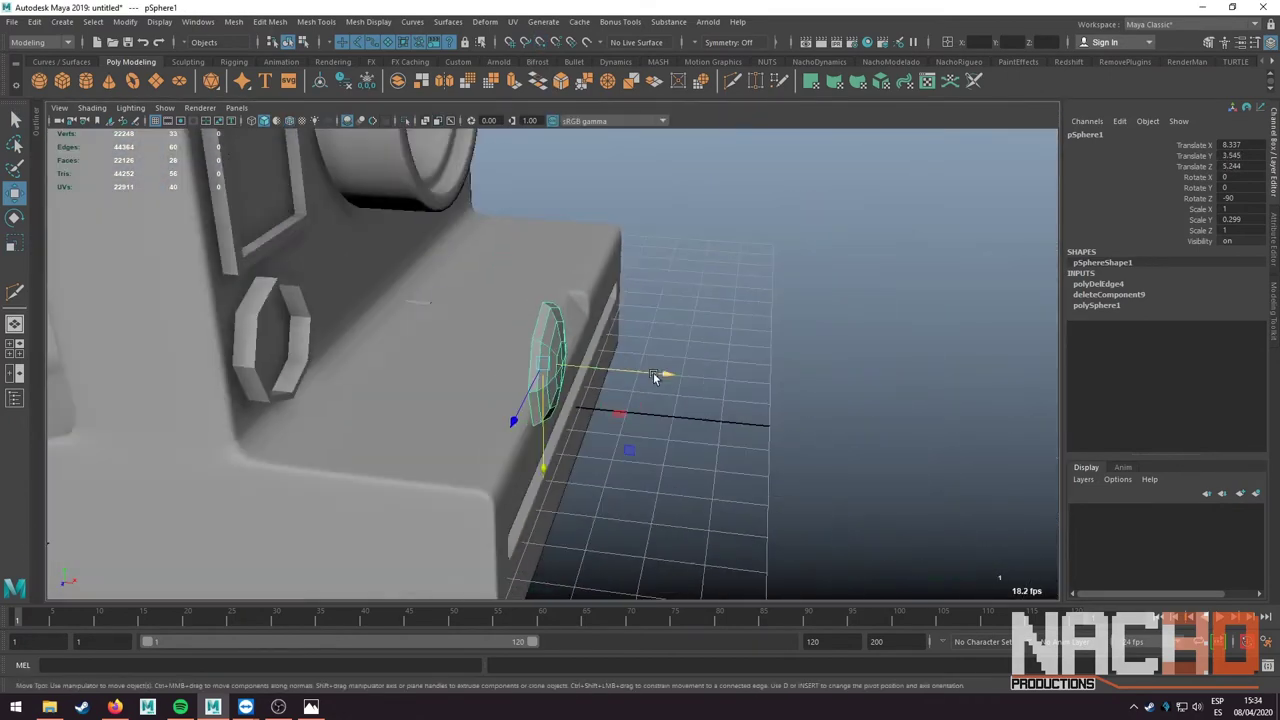
pyautogui.press('f')
pyautogui.press('r')
pyautogui.moveTo(543, 349)
pyautogui.mouseDown()
pyautogui.moveTo(531, 354)
pyautogui.moveTo(518, 296)
pyautogui.moveTo(260, 353)
pyautogui.moveTo(423, 390)
pyautogui.moveTo(542, 388)
pyautogui.moveTo(561, 373)
pyautogui.moveTo(536, 368)
pyautogui.moveTo(709, 400)
pyautogui.moveTo(628, 371)
pyautogui.mouseUp()
# - Flatten the sphere into a thin disc and push it into the small round ring
pyautogui.click(260, 353)
pyautogui.click(553, 370)
pyautogui.press('w')
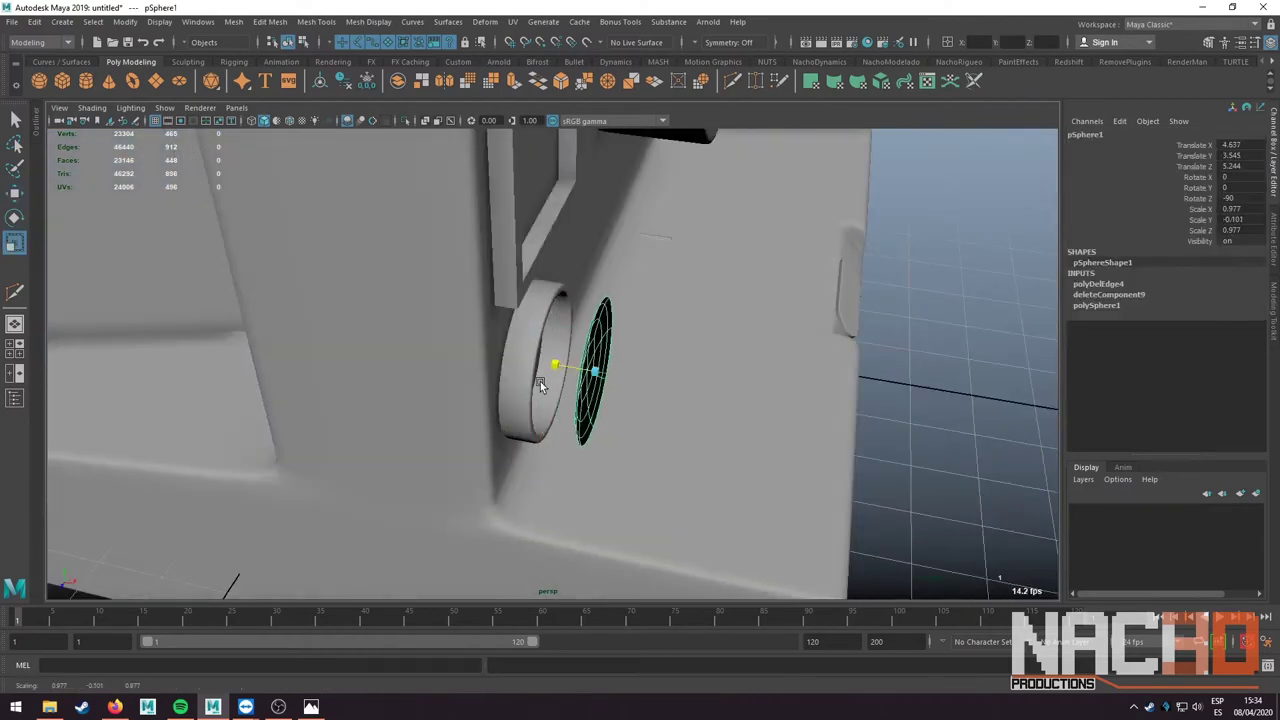
pyautogui.keyDown('alt'); pyautogui.moveTo(540, 381); pyautogui.dragTo(730, 373); pyautogui.keyUp('alt')
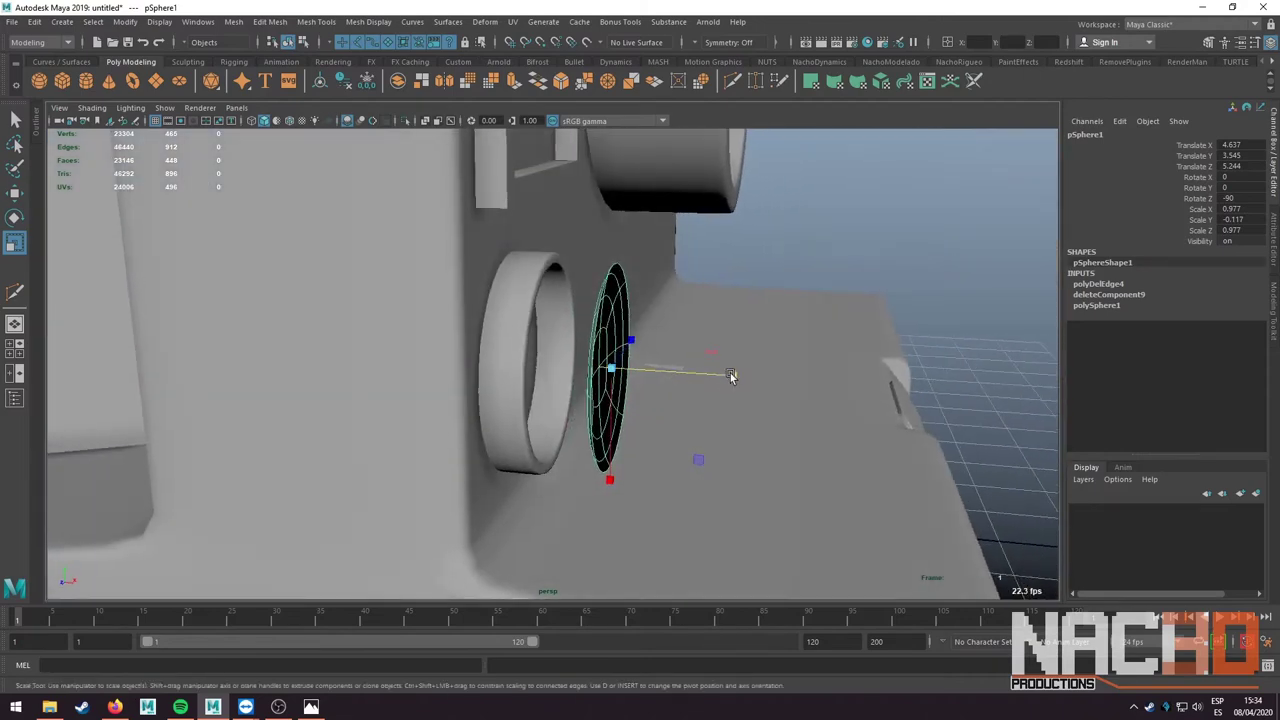
pyautogui.hotkey('ctrl', 'z')
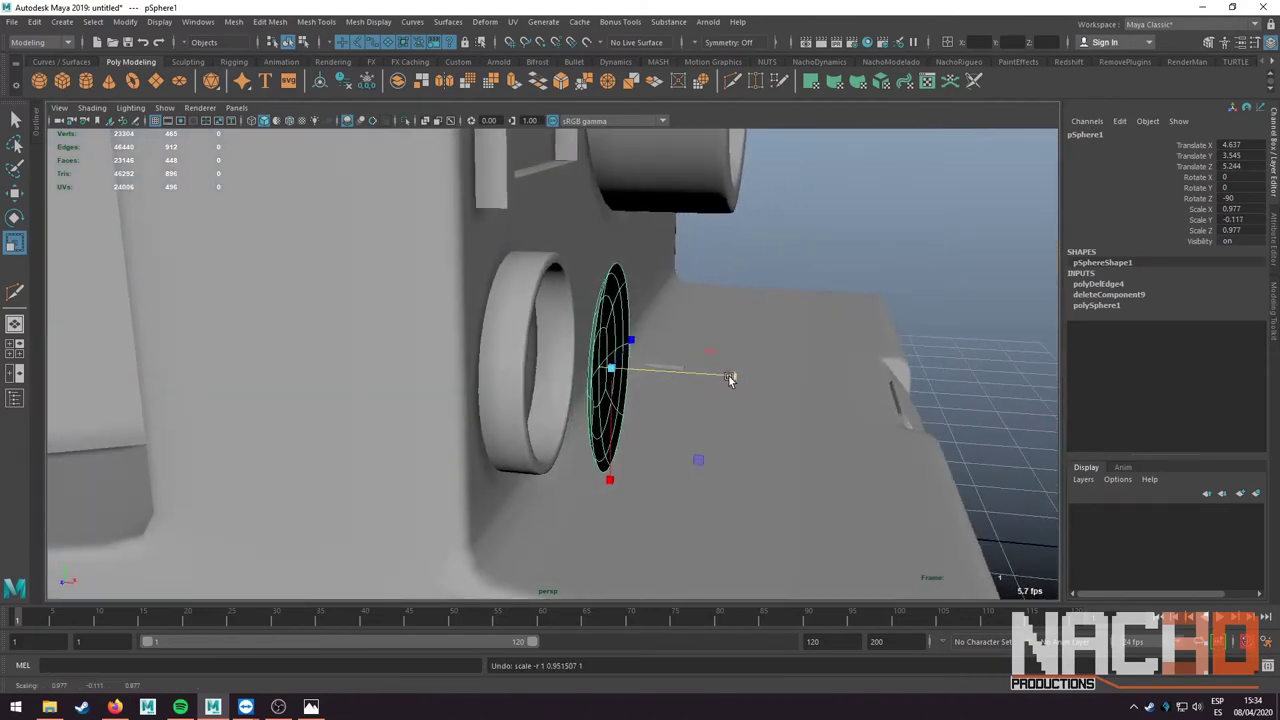
pyautogui.moveTo(558, 368)
pyautogui.mouseDown()
pyautogui.moveTo(503, 365)
pyautogui.moveTo(614, 363)
pyautogui.moveTo(388, 96)
pyautogui.mouseUp()
# - Reverse the disc's normals with Mesh Display > Reverse and inspect the domed cap
pyautogui.click(368, 22)
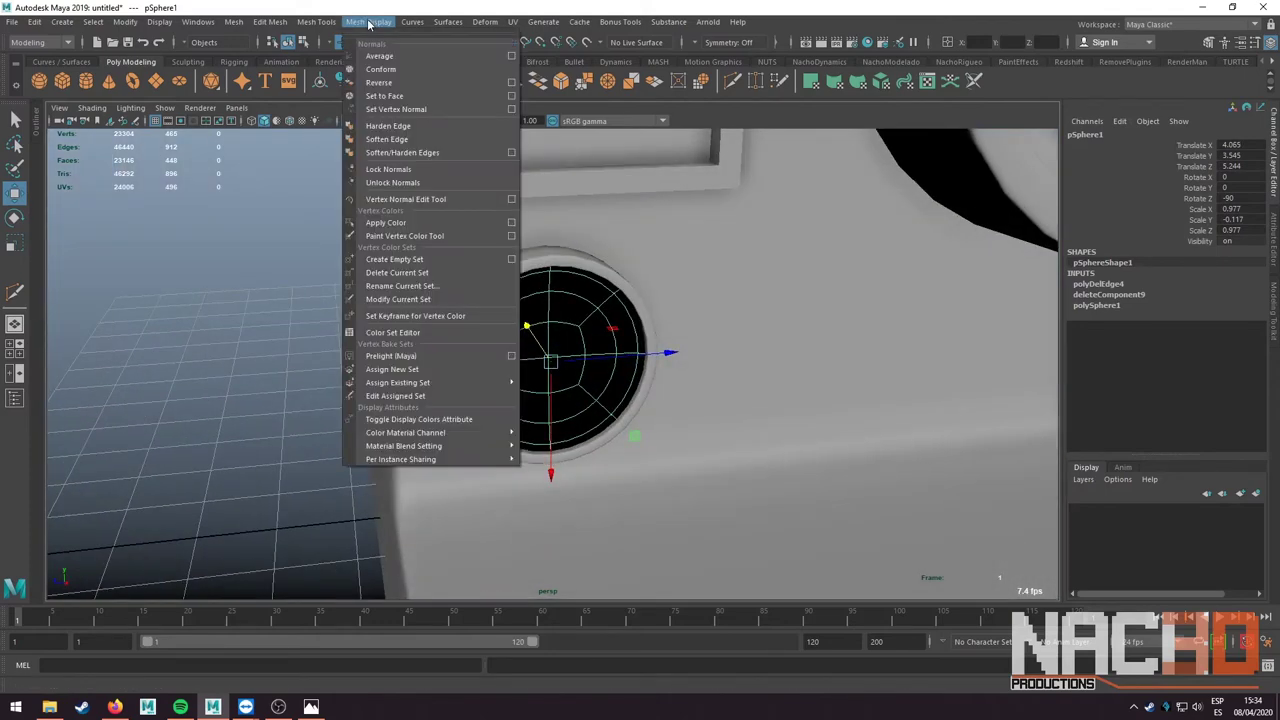
pyautogui.click(378, 83)
pyautogui.keyDown('alt'); pyautogui.moveTo(214, 247); pyautogui.dragTo(330, 295); pyautogui.keyUp('alt')
pyautogui.moveTo(543, 340); pyautogui.dragTo(533, 368, button='right')
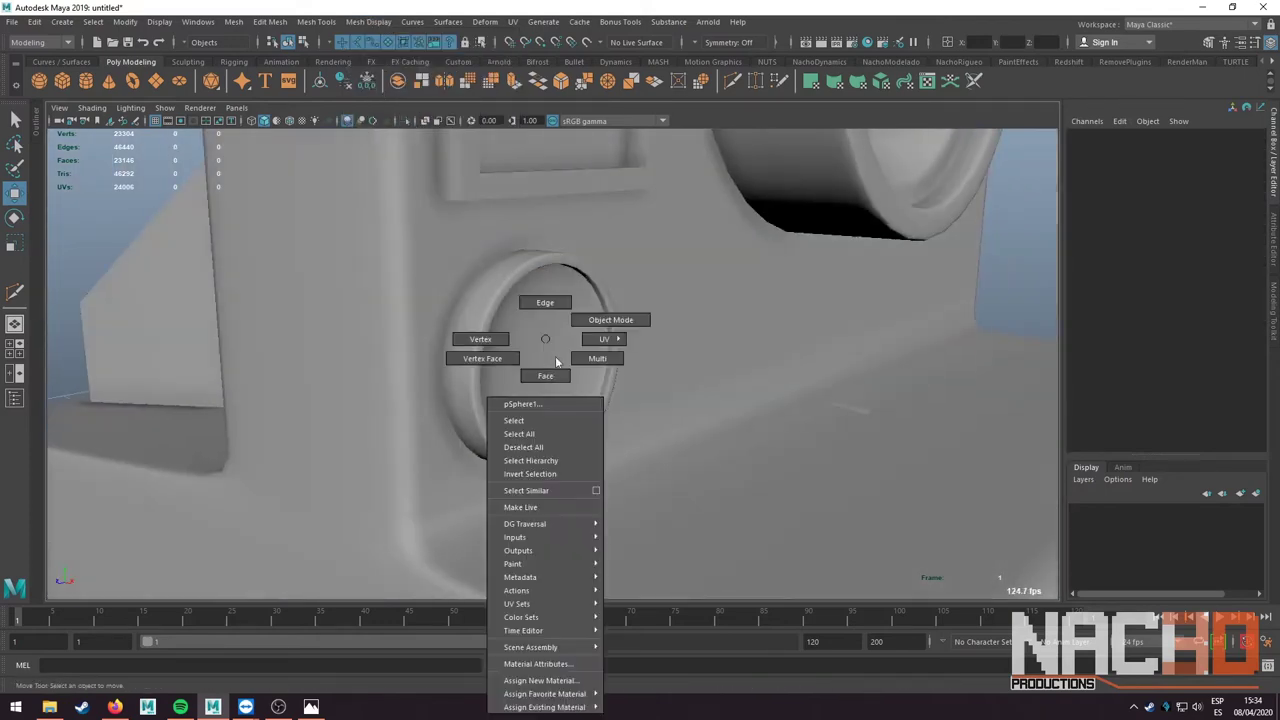
pyautogui.moveTo(533, 368)
pyautogui.keyDown('alt'); pyautogui.mouseDown()
pyautogui.moveTo(832, 307)
pyautogui.moveTo(711, 290)
pyautogui.moveTo(527, 303)
pyautogui.moveTo(694, 328)
pyautogui.mouseUp(); pyautogui.keyUp('alt')
pyautogui.keyDown('alt'); pyautogui.moveTo(694, 328); pyautogui.dragTo(572, 342, button='right'); pyautogui.keyUp('alt')
pyautogui.moveTo(572, 342)
pyautogui.keyDown('alt'); pyautogui.mouseDown()
pyautogui.moveTo(622, 331)
pyautogui.moveTo(775, 374)
pyautogui.moveTo(611, 426)
pyautogui.moveTo(664, 385)
pyautogui.moveTo(574, 412)
pyautogui.mouseUp(); pyautogui.keyUp('alt')
# - Select the small octagonal cylinder button and scale it thinner in Y
pyautogui.scroll(-3, 659, 292)
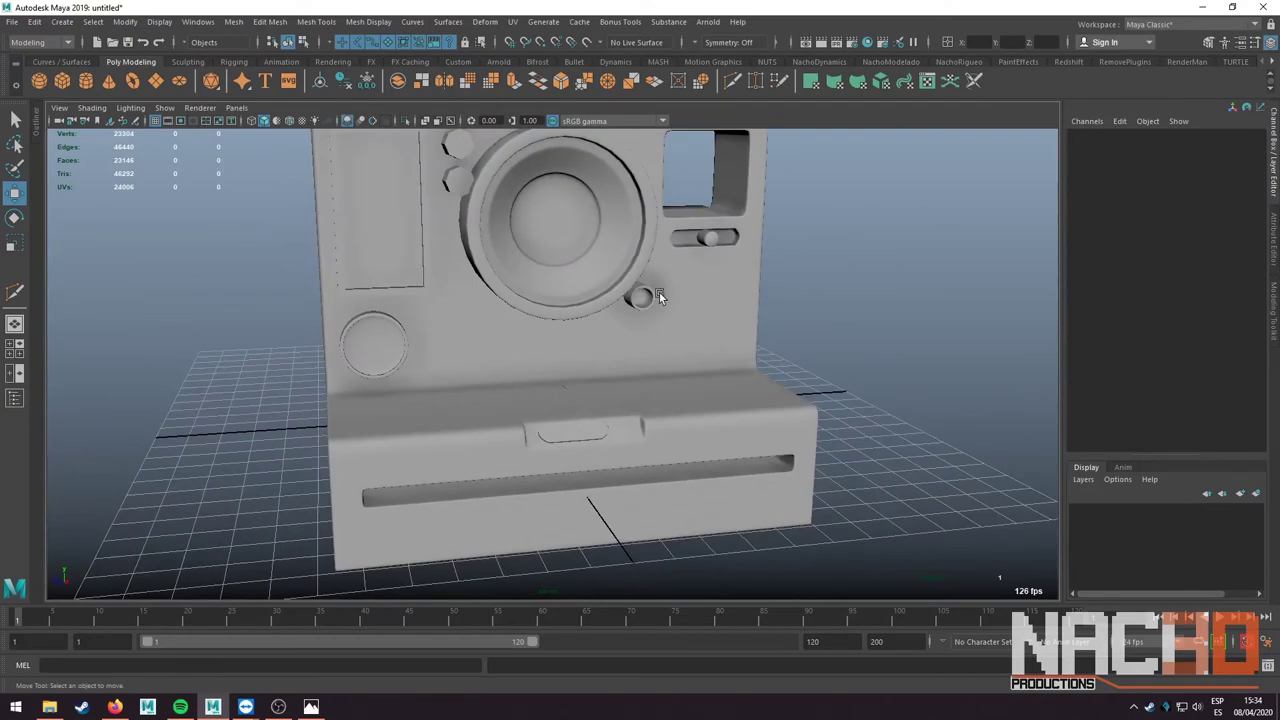
pyautogui.moveTo(659, 292)
pyautogui.keyDown('alt'); pyautogui.mouseDown()
pyautogui.moveTo(482, 285)
pyautogui.moveTo(482, 209)
pyautogui.mouseUp(); pyautogui.keyUp('alt')
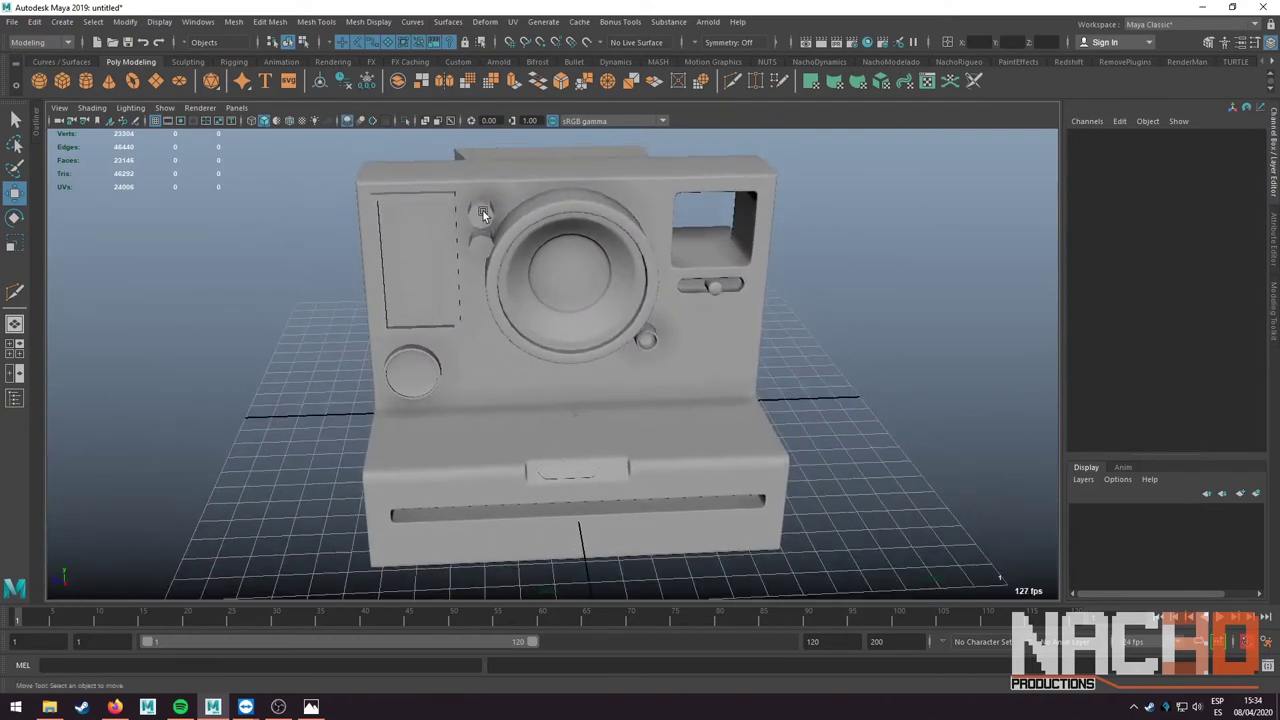
pyautogui.click(482, 211)
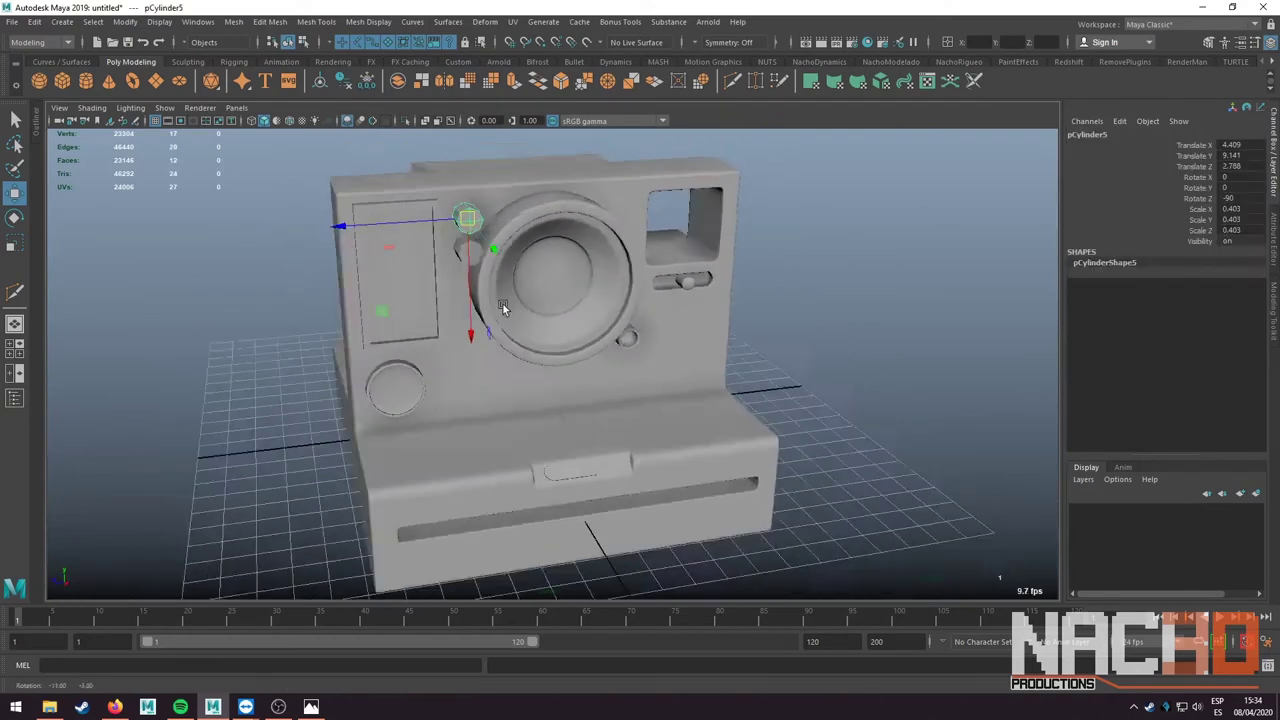
pyautogui.keyDown('alt'); pyautogui.moveTo(503, 304); pyautogui.dragTo(591, 303); pyautogui.keyUp('alt')
pyautogui.scroll(3, 589, 303)
pyautogui.scroll(3, 466, 313)
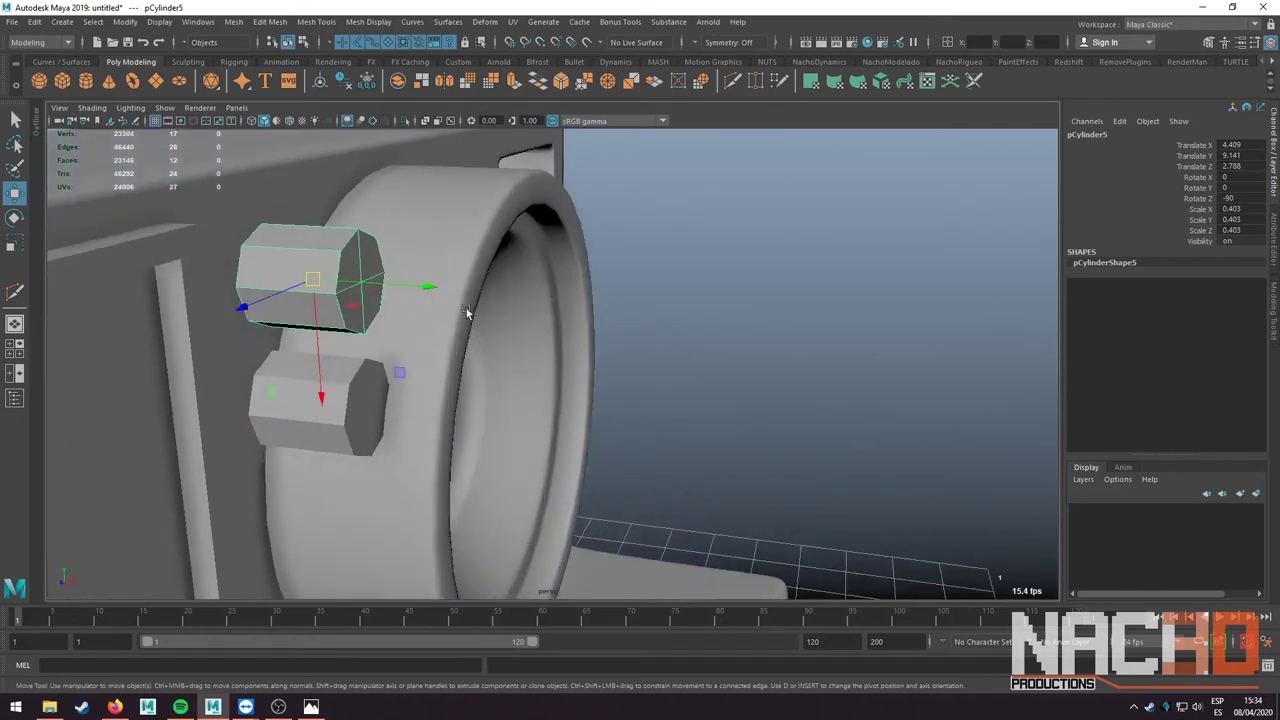
pyautogui.moveTo(322, 287)
pyautogui.keyDown('alt'); pyautogui.mouseDown()
pyautogui.moveTo(480, 320)
pyautogui.moveTo(529, 354)
pyautogui.mouseUp(); pyautogui.keyUp('alt')
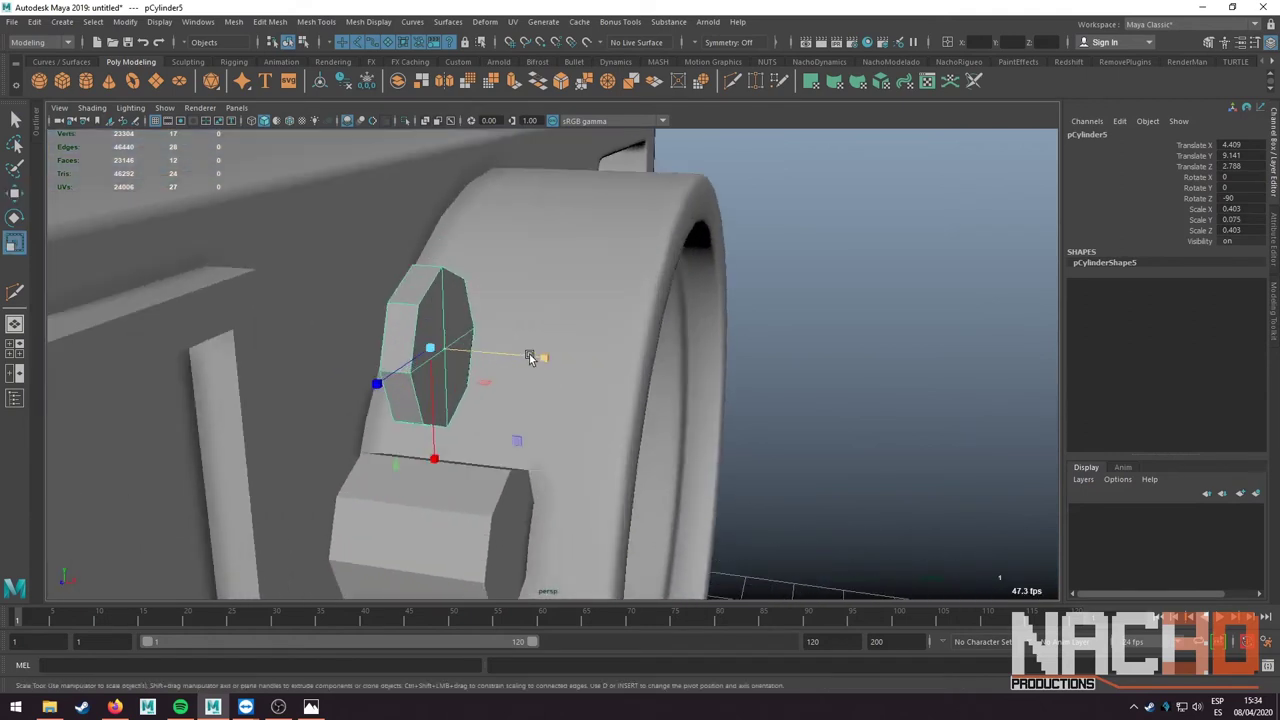
pyautogui.moveTo(533, 355); pyautogui.dragTo(473, 362, button='middle')
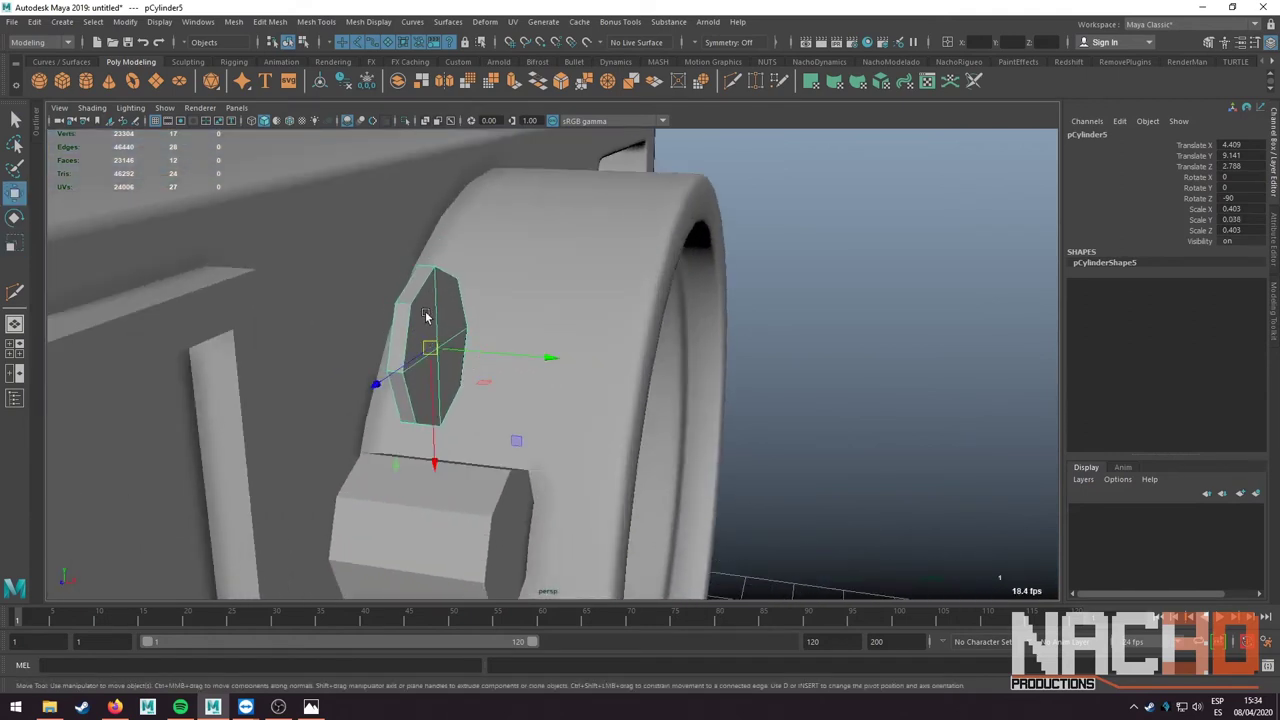
# - Cut two crossing edges across the button's octagonal face with Multi-Cut
pyautogui.moveTo(418, 313)
pyautogui.keyDown('alt'); pyautogui.mouseDown()
pyautogui.moveTo(460, 317)
pyautogui.moveTo(393, 320)
pyautogui.mouseUp(); pyautogui.keyUp('alt')
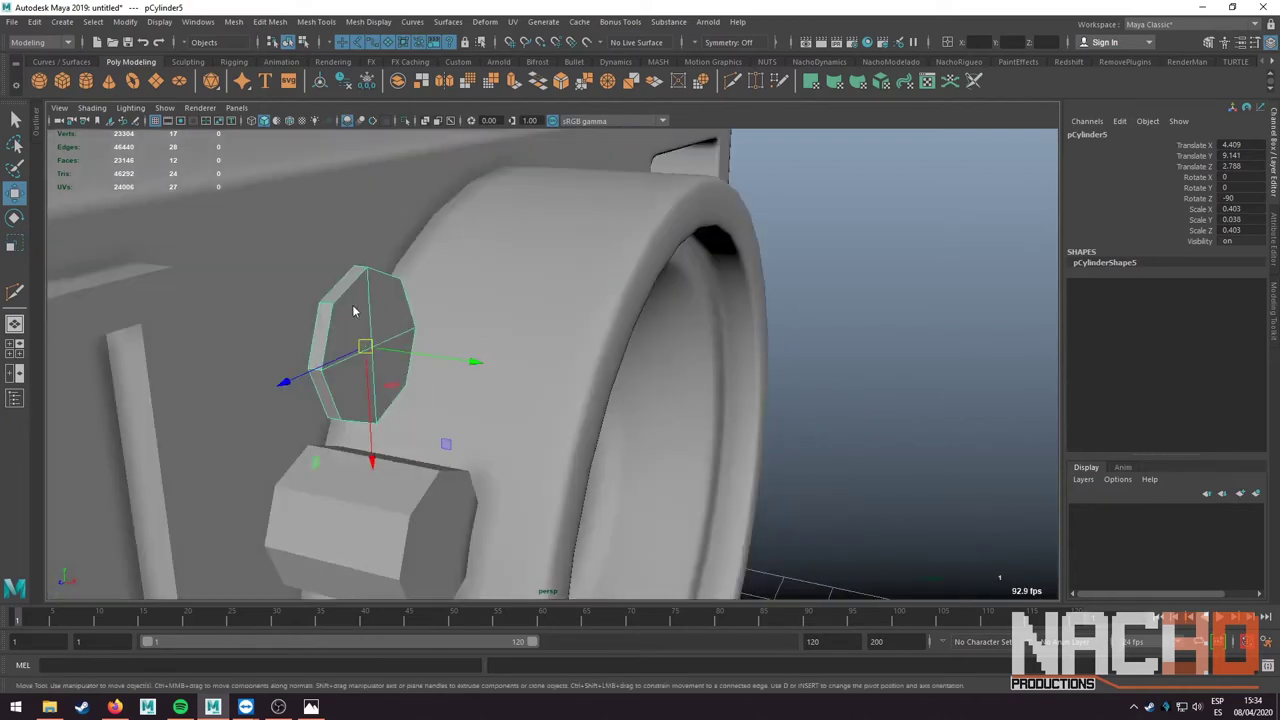
pyautogui.keyDown('shift'); pyautogui.moveTo(353, 311); pyautogui.dragTo(286, 306, button='right'); pyautogui.keyUp('shift')
pyautogui.keyDown('alt'); pyautogui.moveTo(286, 306); pyautogui.dragTo(457, 349); pyautogui.keyUp('alt')
pyautogui.scroll(3, 457, 349)
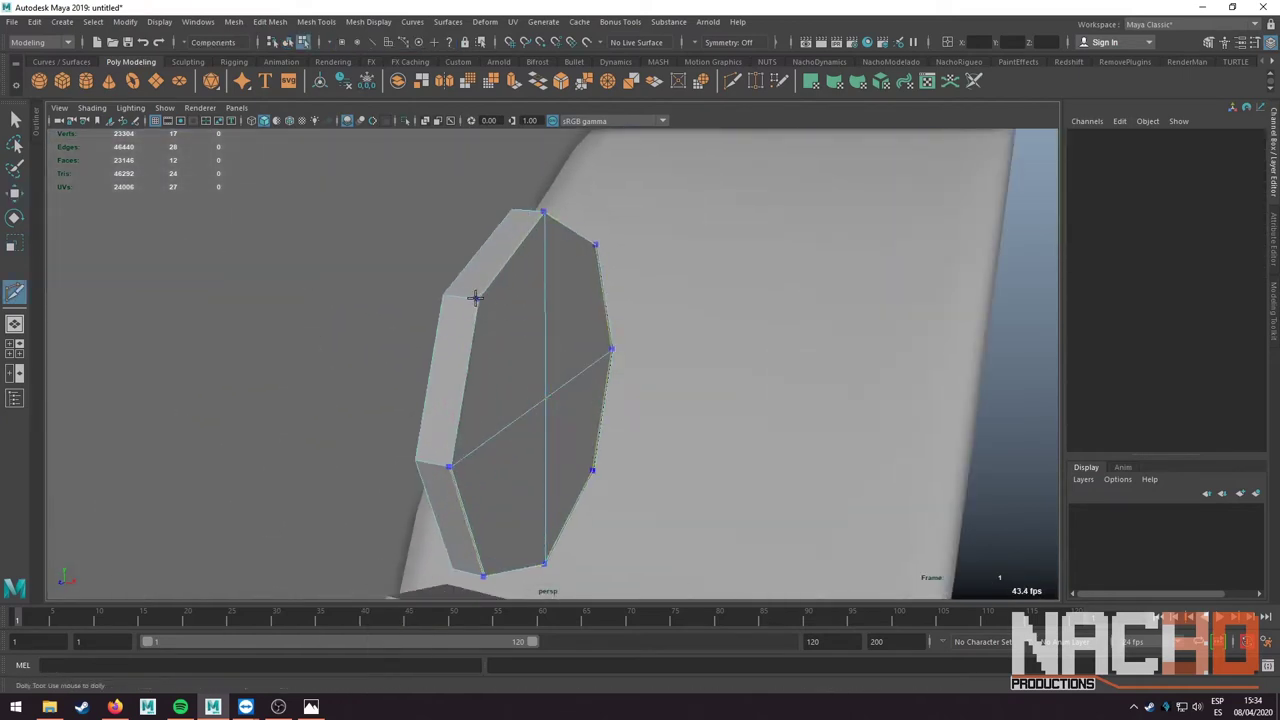
pyautogui.scroll(-5, 525, 317)
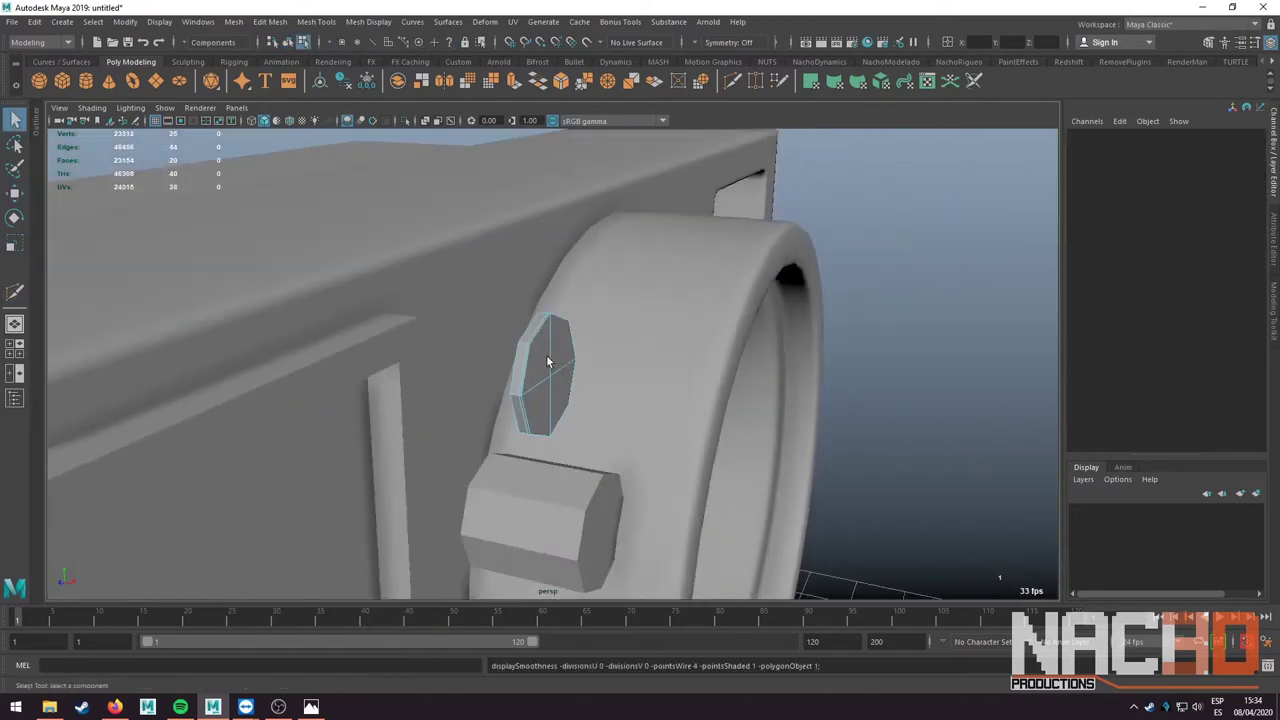
# - Move the button against the lens housing, at Translate X 3.784
pyautogui.press('F8')
pyautogui.press('w')
pyautogui.moveTo(608, 297)
pyautogui.keyDown('alt'); pyautogui.mouseDown()
pyautogui.moveTo(598, 403)
pyautogui.moveTo(647, 386)
pyautogui.moveTo(578, 385)
pyautogui.mouseUp(); pyautogui.keyUp('alt')
pyautogui.moveTo(578, 385)
pyautogui.keyDown('alt'); pyautogui.mouseDown()
pyautogui.moveTo(580, 274)
pyautogui.moveTo(480, 322)
pyautogui.mouseUp(); pyautogui.keyUp('alt')
pyautogui.scroll(3, 580, 371)
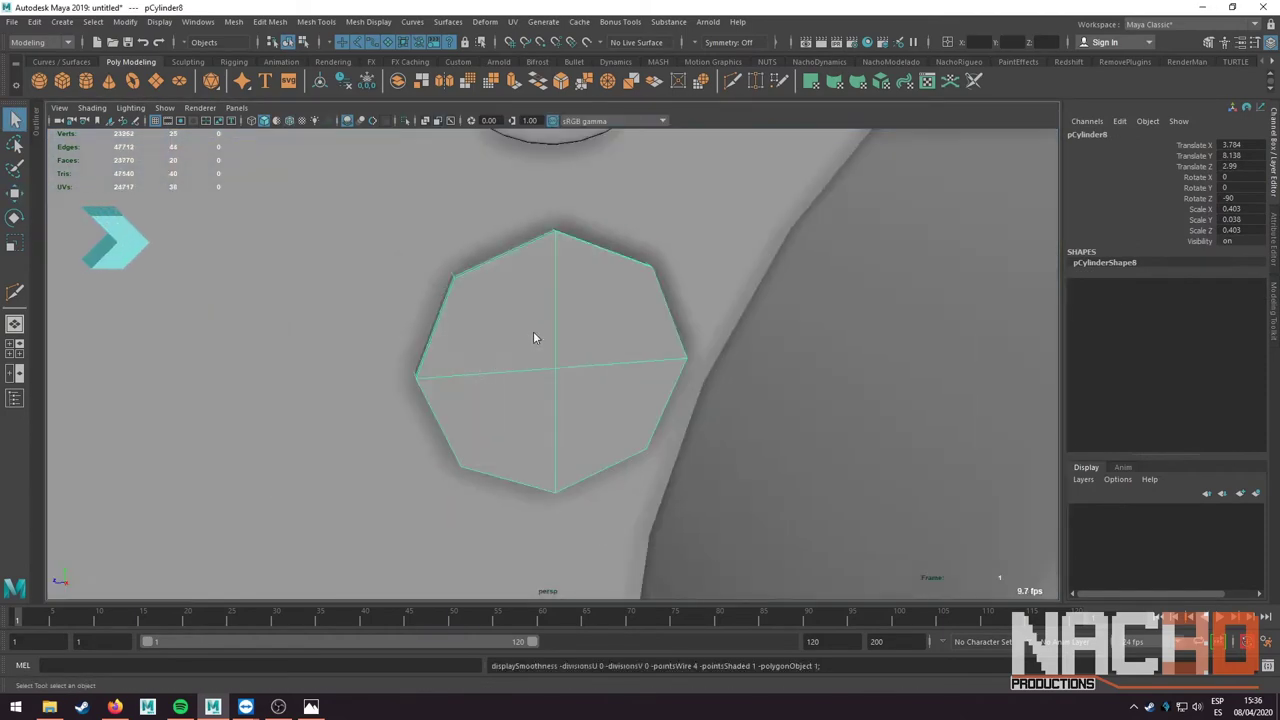
# - Inset the octagonal button's face with two face extrusions, then disable the smooth mesh preview
pyautogui.keyDown('shift'); pyautogui.moveTo(600, 349); pyautogui.dragTo(598, 380, button='right'); pyautogui.keyUp('shift')
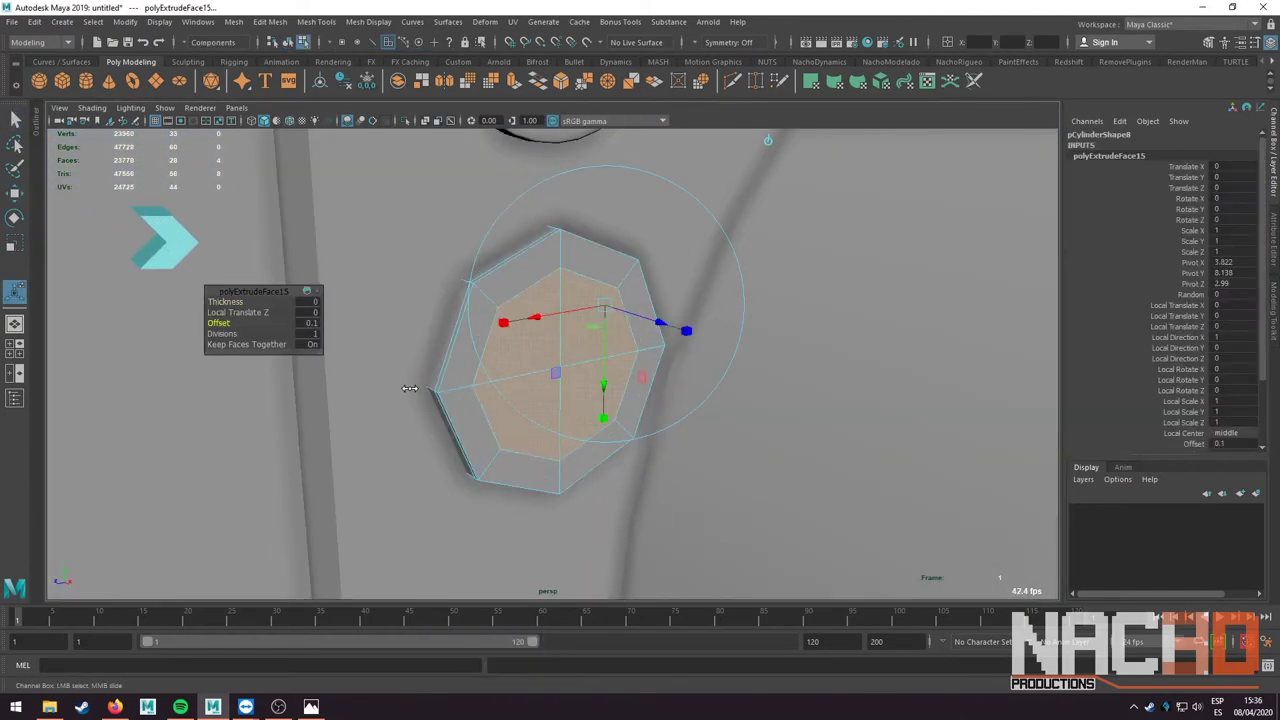
pyautogui.hotkey('ctrl', 'e')
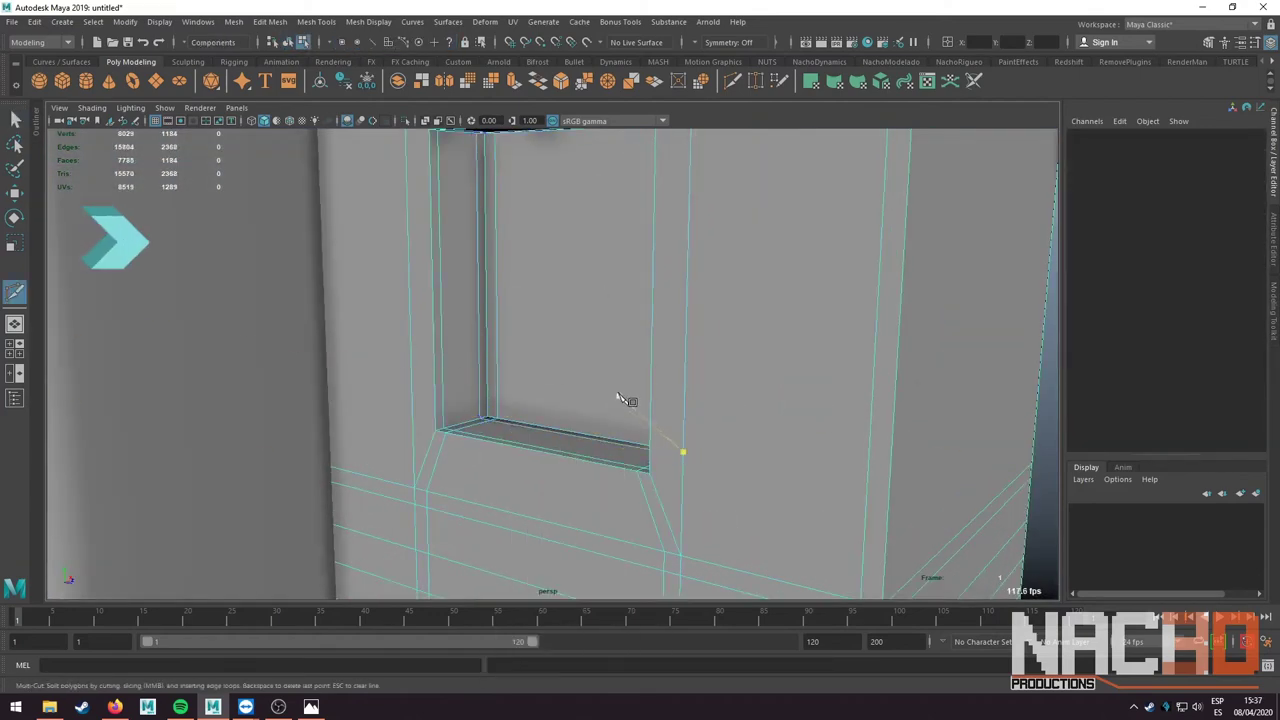
pyautogui.press('1')
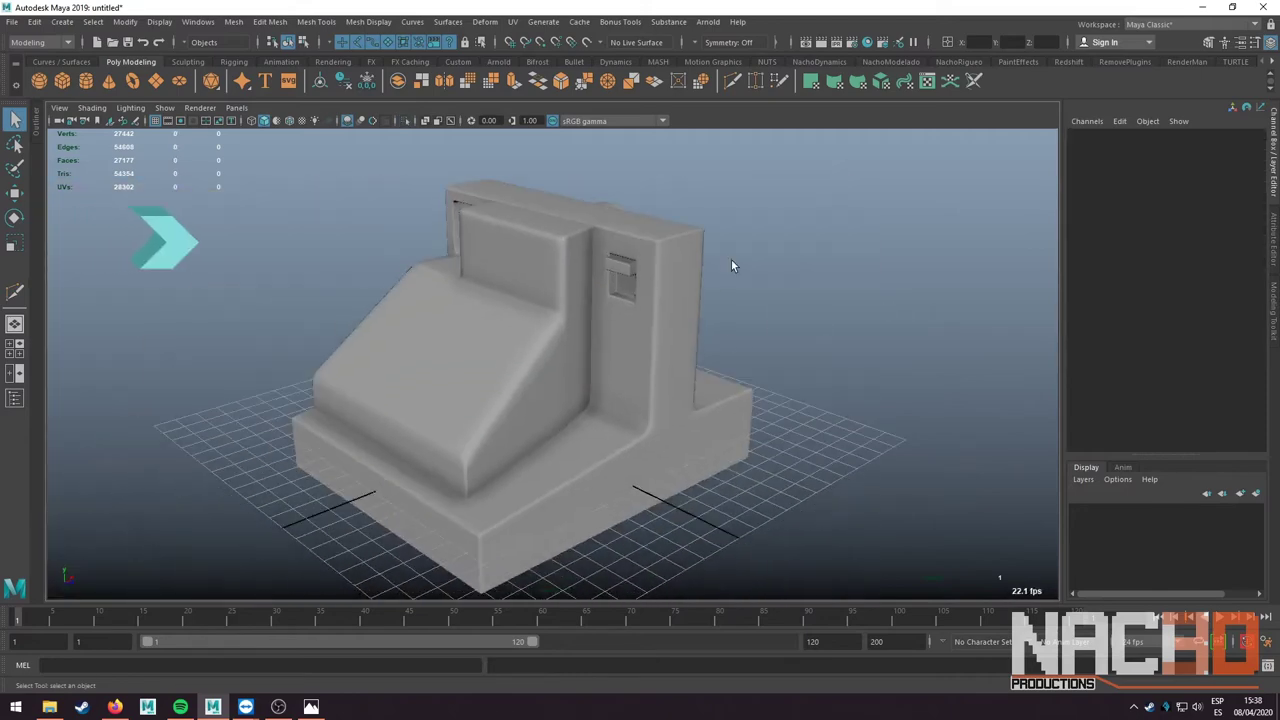
# - Reverse the normals of the lens cap sphere, then create a new polygon cube
pyautogui.keyDown('alt'); pyautogui.moveTo(731, 262); pyautogui.dragTo(769, 316); pyautogui.keyUp('alt')
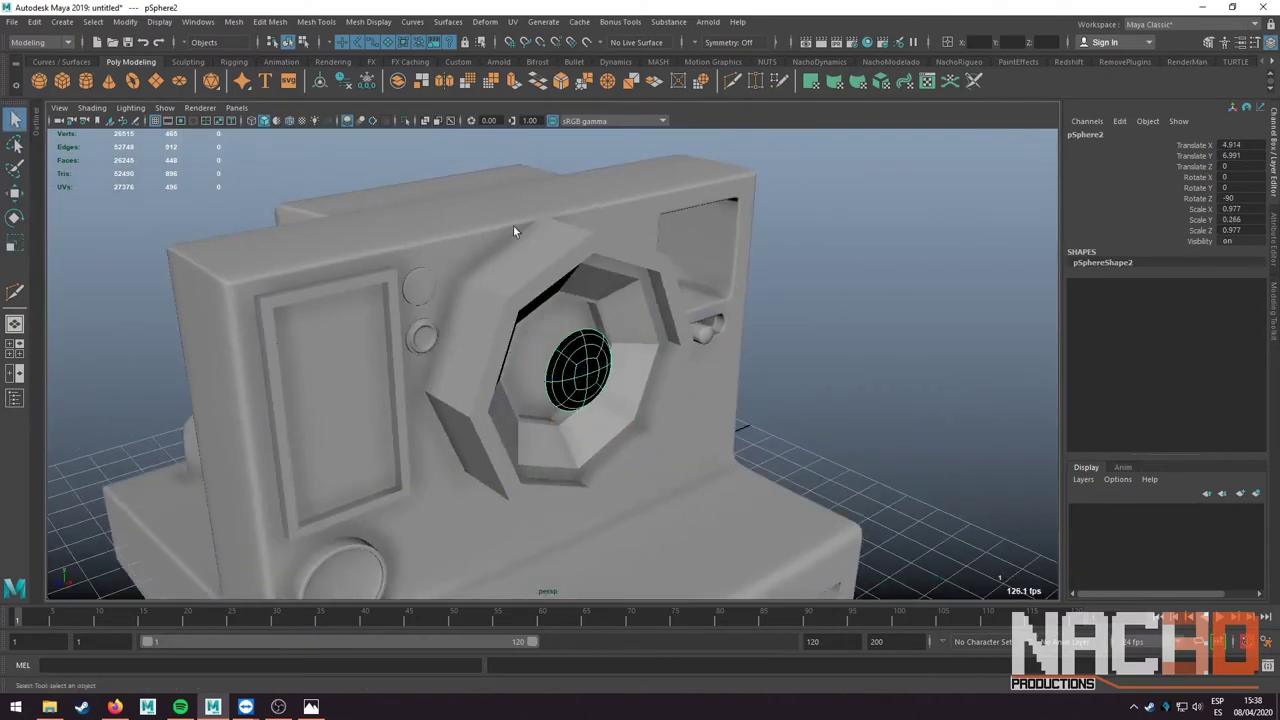
pyautogui.click(368, 21)
pyautogui.click(407, 86)
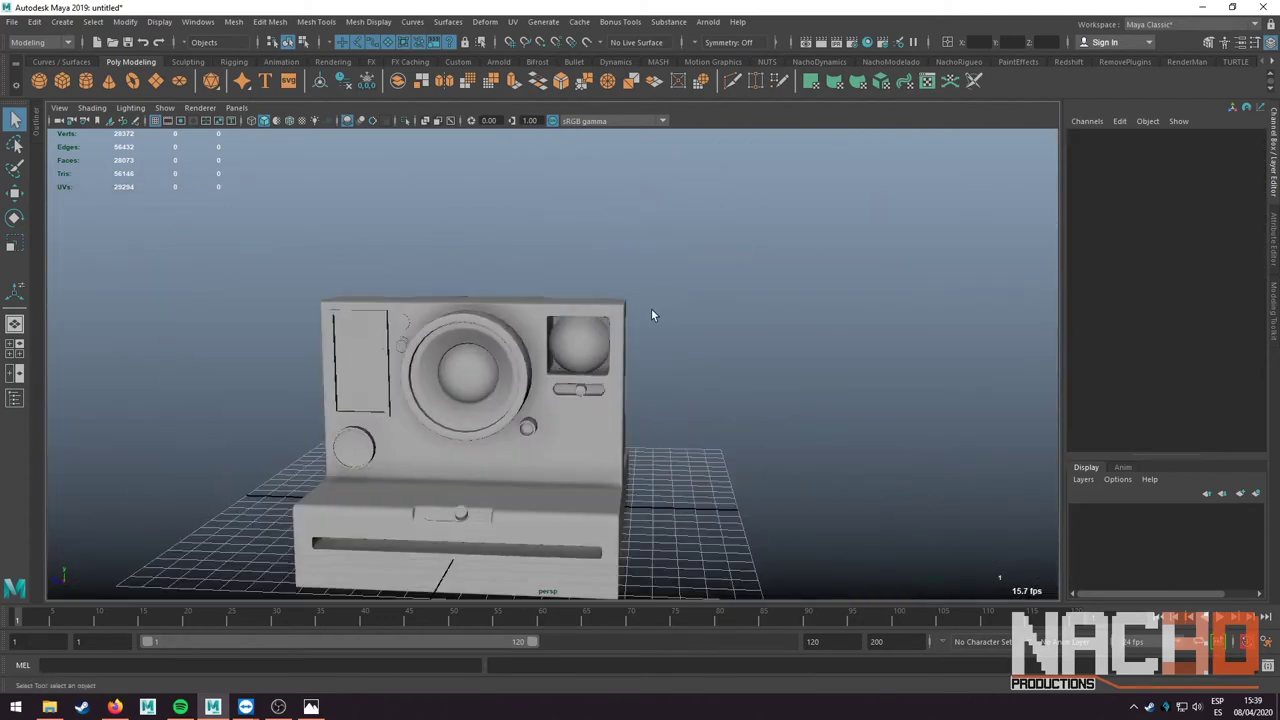
pyautogui.keyDown('shift'); pyautogui.rightClick(734, 335); pyautogui.keyUp('shift')
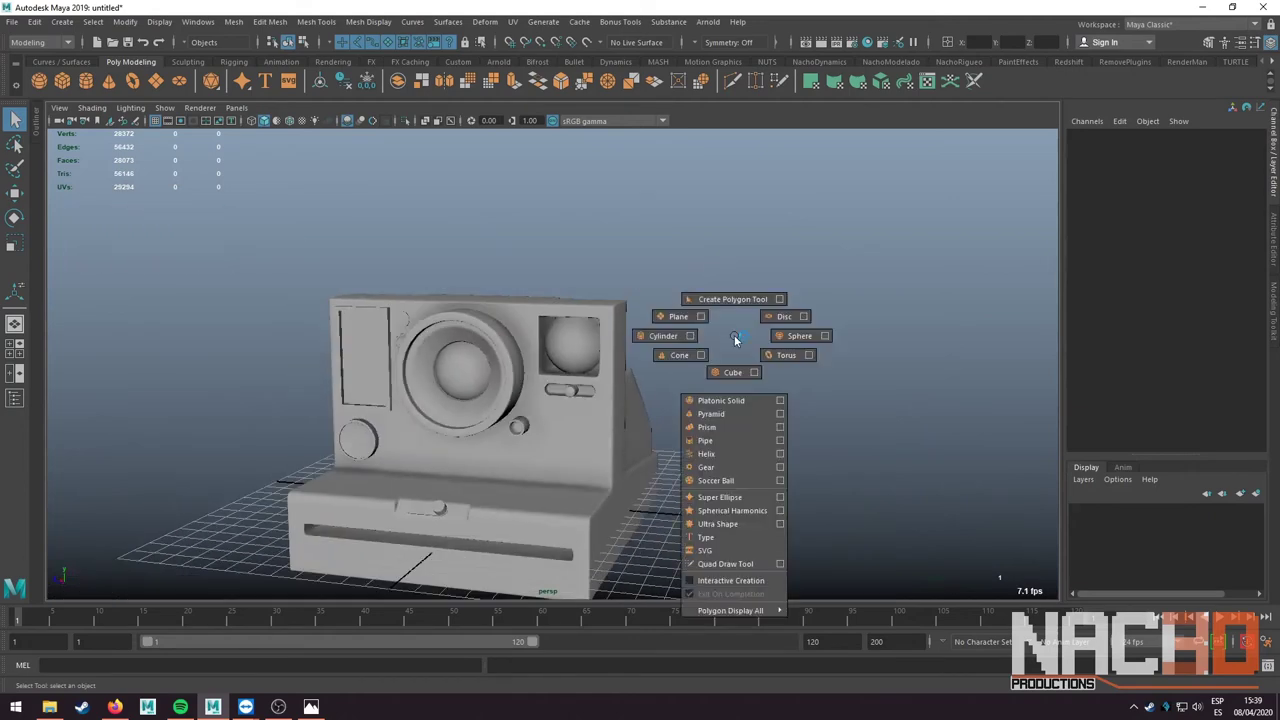
pyautogui.click(731, 365)
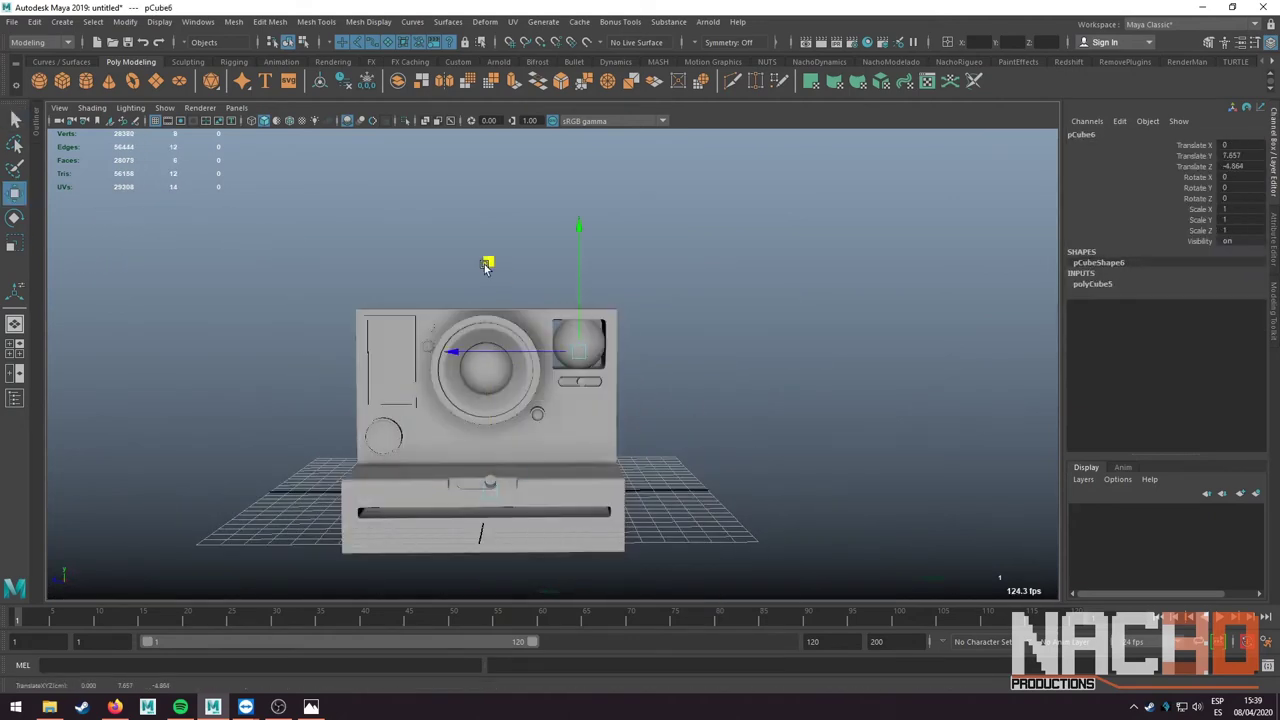
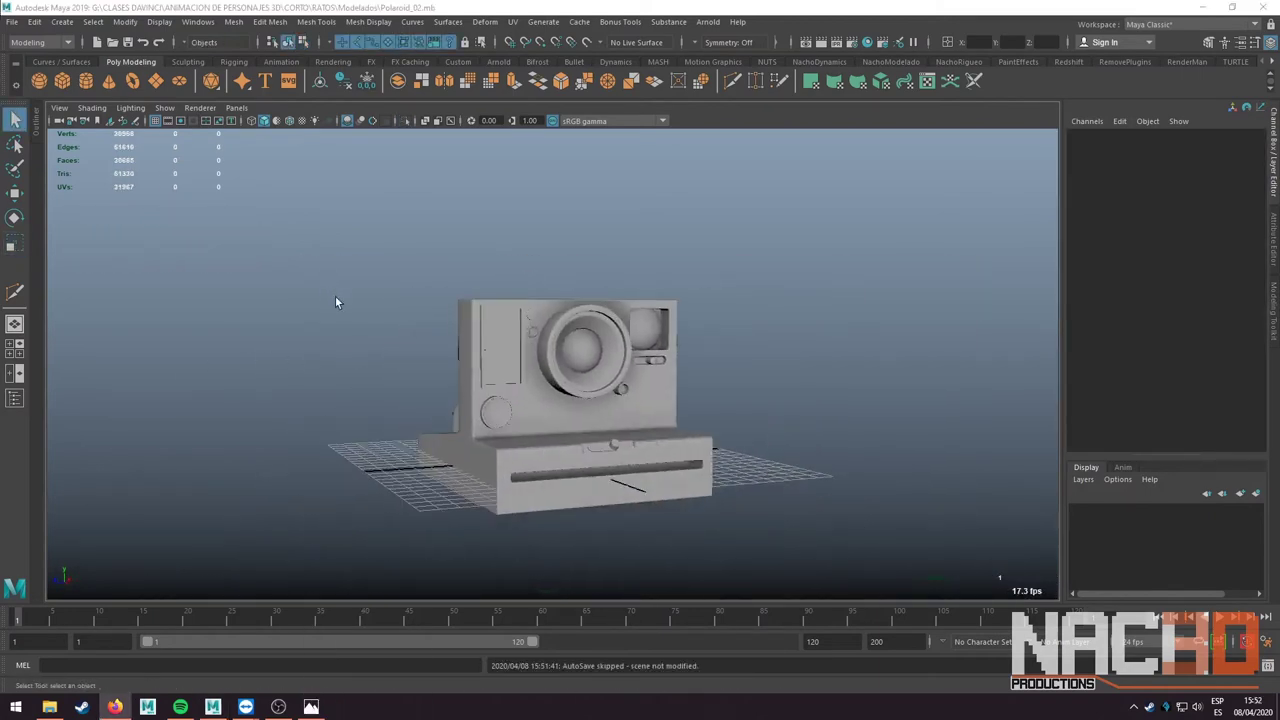
# - Isolate the window sphere pSphere3 in its low-poly cage and switch to edge selection
pyautogui.scroll(5, 772, 310)
pyautogui.moveTo(772, 310)
pyautogui.keyDown('alt'); pyautogui.mouseDown()
pyautogui.moveTo(543, 376)
pyautogui.moveTo(562, 387)
pyautogui.moveTo(554, 333)
pyautogui.mouseUp(); pyautogui.keyUp('alt')
pyautogui.click(543, 376)
pyautogui.hotkey('ctrl', '1')
pyautogui.press('f')
pyautogui.press('1')
pyautogui.moveTo(554, 333); pyautogui.dragTo(534, 316, button='right')
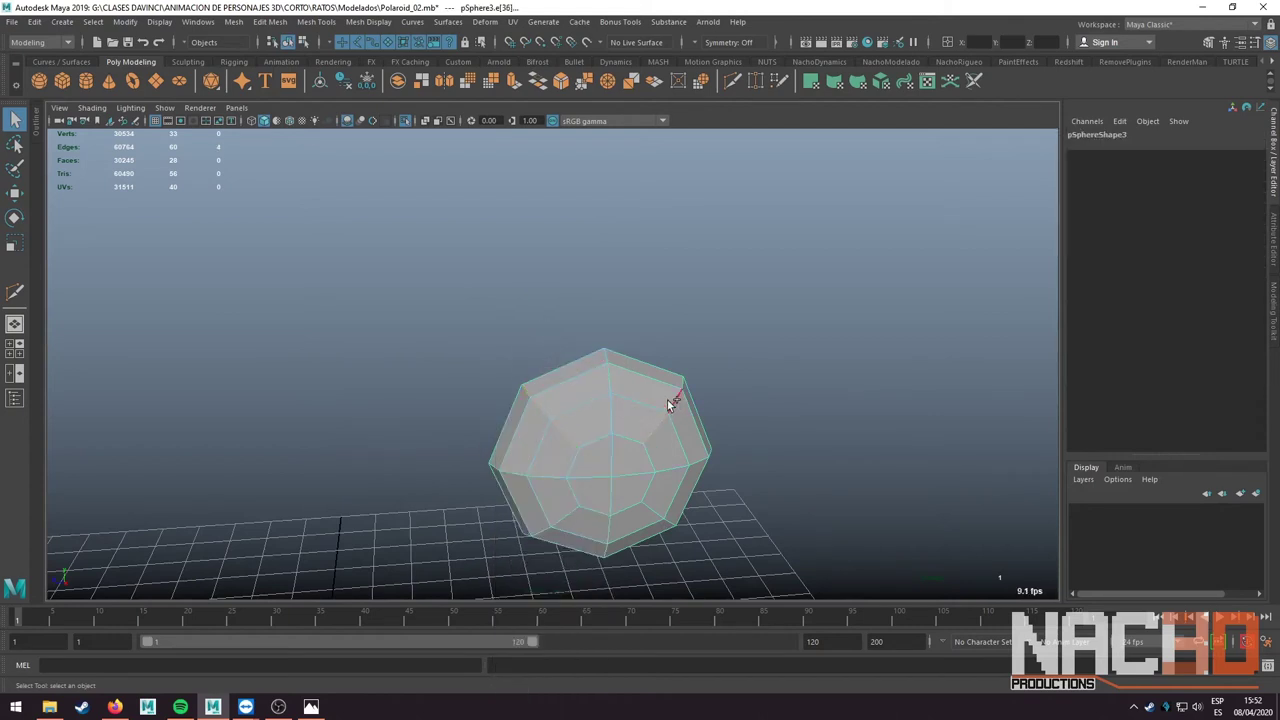
pyautogui.keyDown('alt'); pyautogui.moveTo(683, 383); pyautogui.dragTo(575, 404); pyautogui.keyUp('alt')
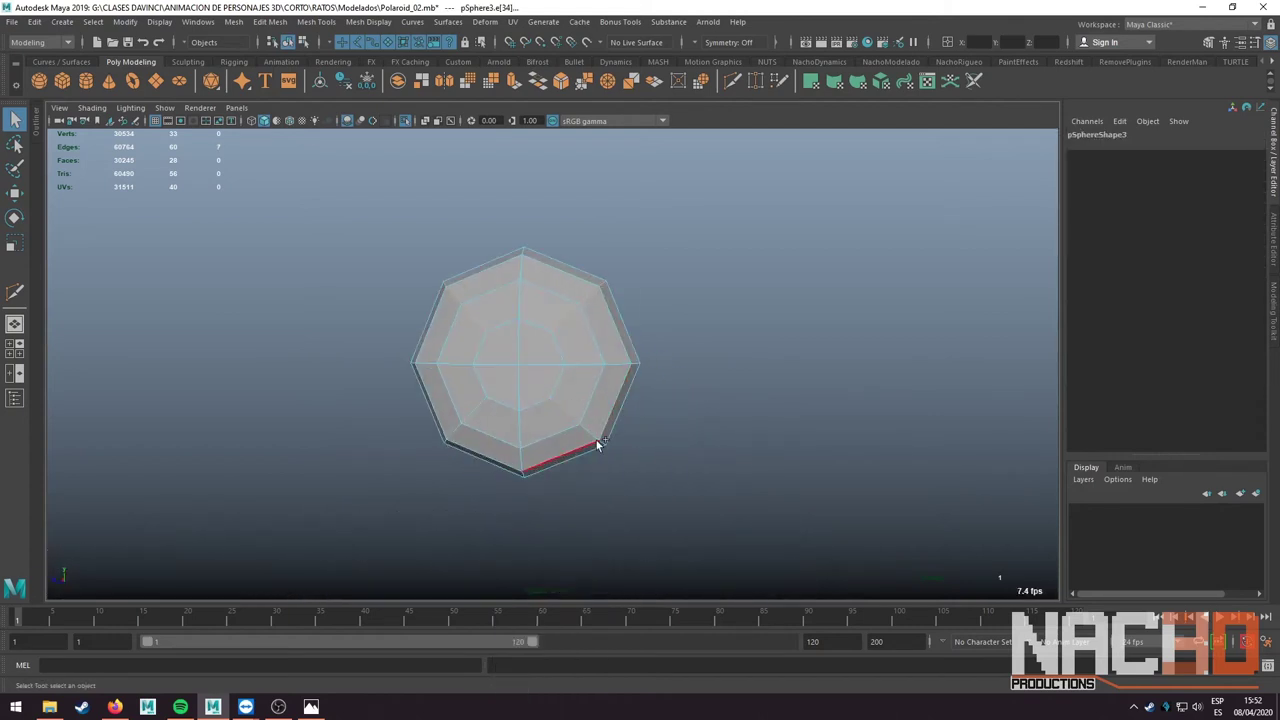
# - Select the sphere's lower-rim edges and scale them into a rounded square filling the window
pyautogui.click(499, 423)
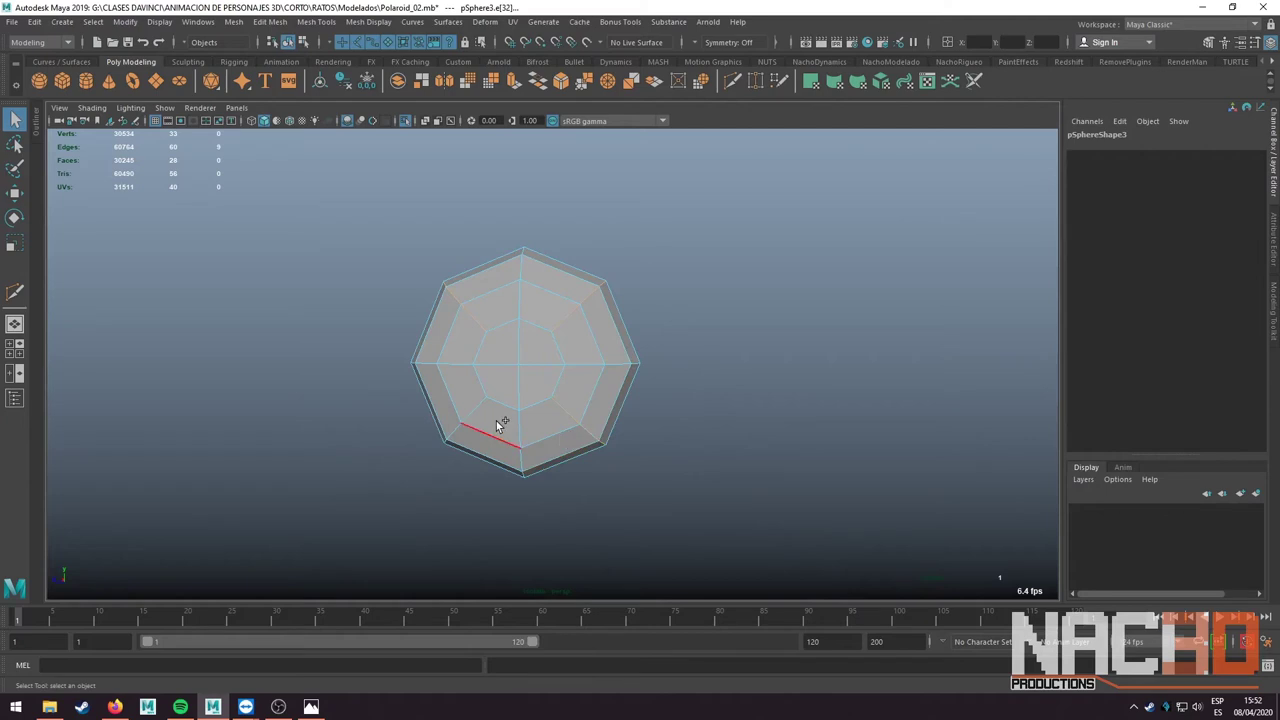
pyautogui.click(445, 439)
pyautogui.press('3')
pyautogui.hotkey('ctrl', '1')
pyautogui.press('r')
pyautogui.moveTo(612, 427)
pyautogui.keyDown('alt'); pyautogui.mouseDown()
pyautogui.moveTo(498, 393)
pyautogui.moveTo(437, 443)
pyautogui.moveTo(572, 374)
pyautogui.mouseUp(); pyautogui.keyUp('alt')
pyautogui.press('1')
# - Return to object mode with the Select tool, clear the selection and view the whole camera
pyautogui.press('q')
pyautogui.moveTo(572, 365); pyautogui.dragTo(603, 354, button='right')
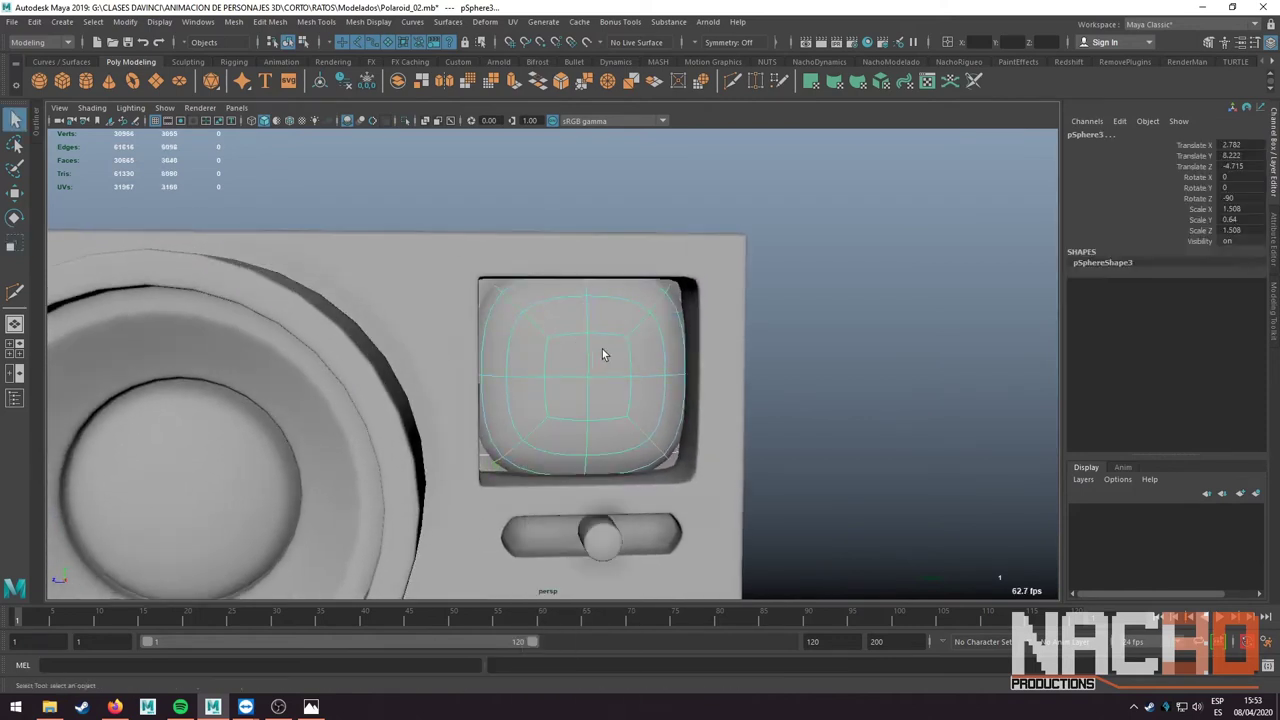
pyautogui.scroll(-3, 583, 440)
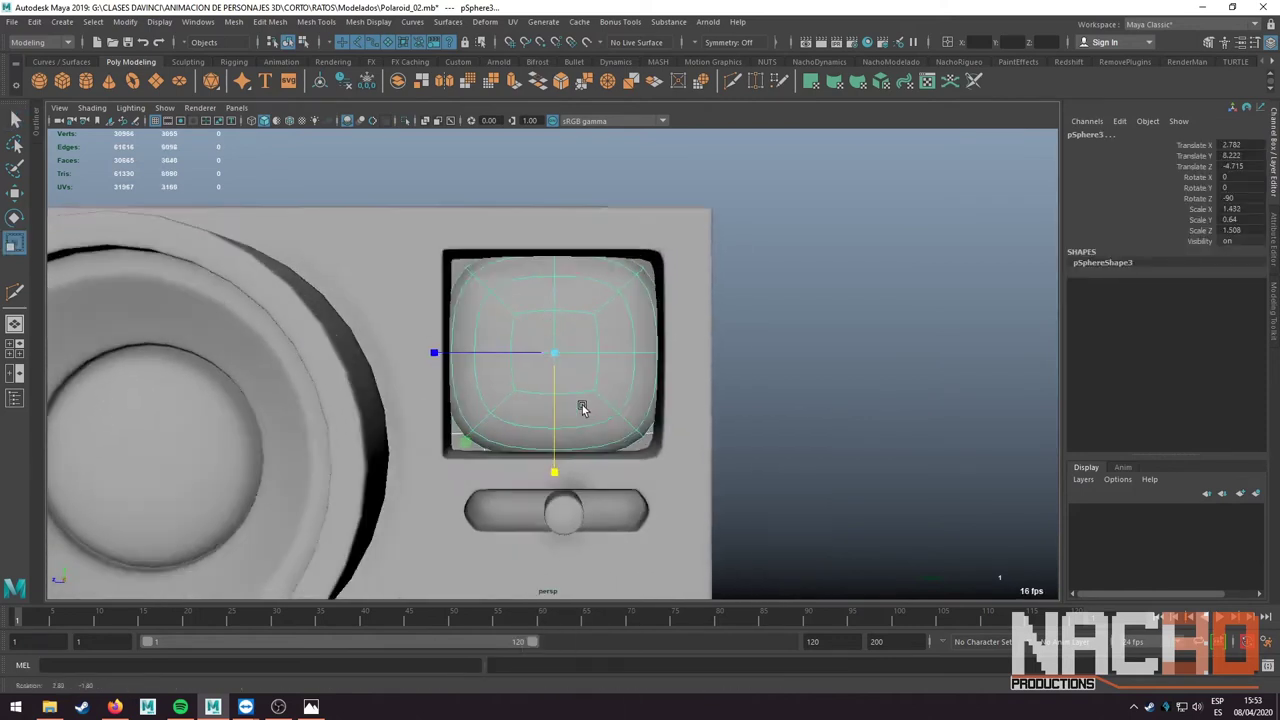
pyautogui.scroll(-4, 650, 400)
pyautogui.click(724, 395)
pyautogui.moveTo(616, 408)
pyautogui.keyDown('alt'); pyautogui.mouseDown()
pyautogui.moveTo(546, 399)
pyautogui.moveTo(621, 374)
pyautogui.mouseUp(); pyautogui.keyUp('alt')
# - Duplicate the window sphere as pSphere4, move it toward the left frame and flatten it
pyautogui.click(546, 399)
pyautogui.press('w')
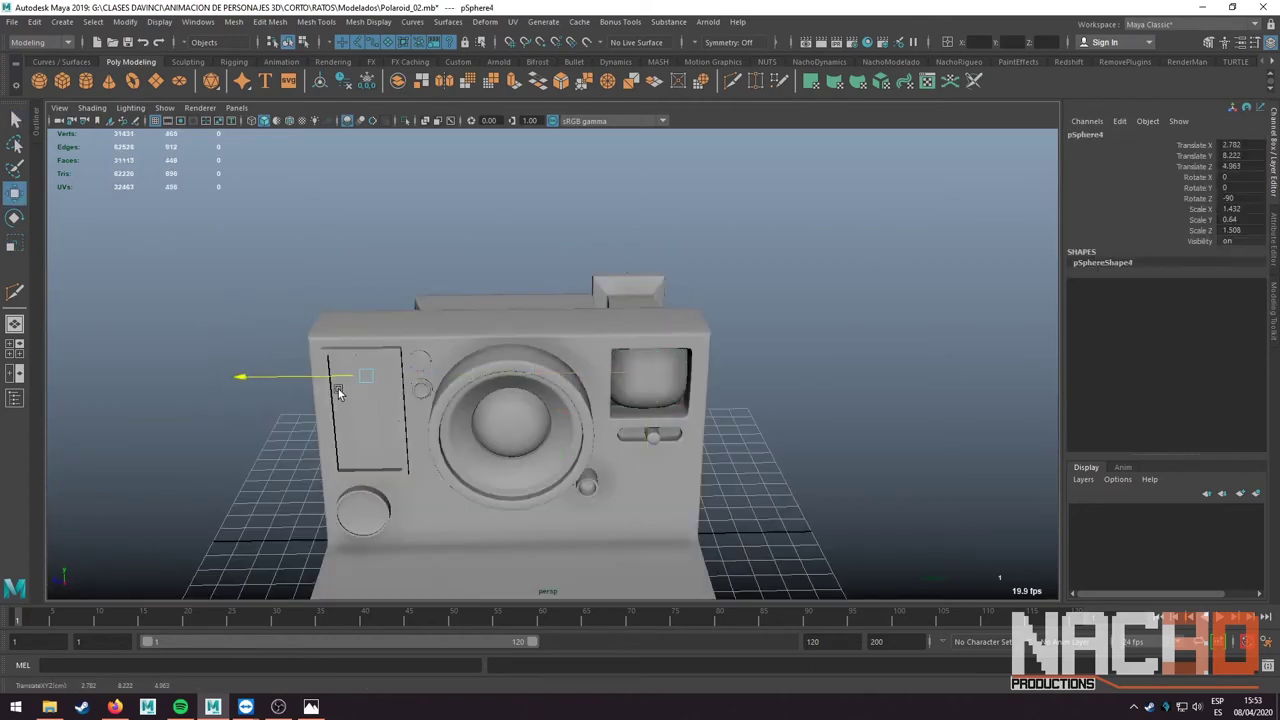
pyautogui.keyDown('alt'); pyautogui.moveTo(338, 392); pyautogui.dragTo(524, 407); pyautogui.keyUp('alt')
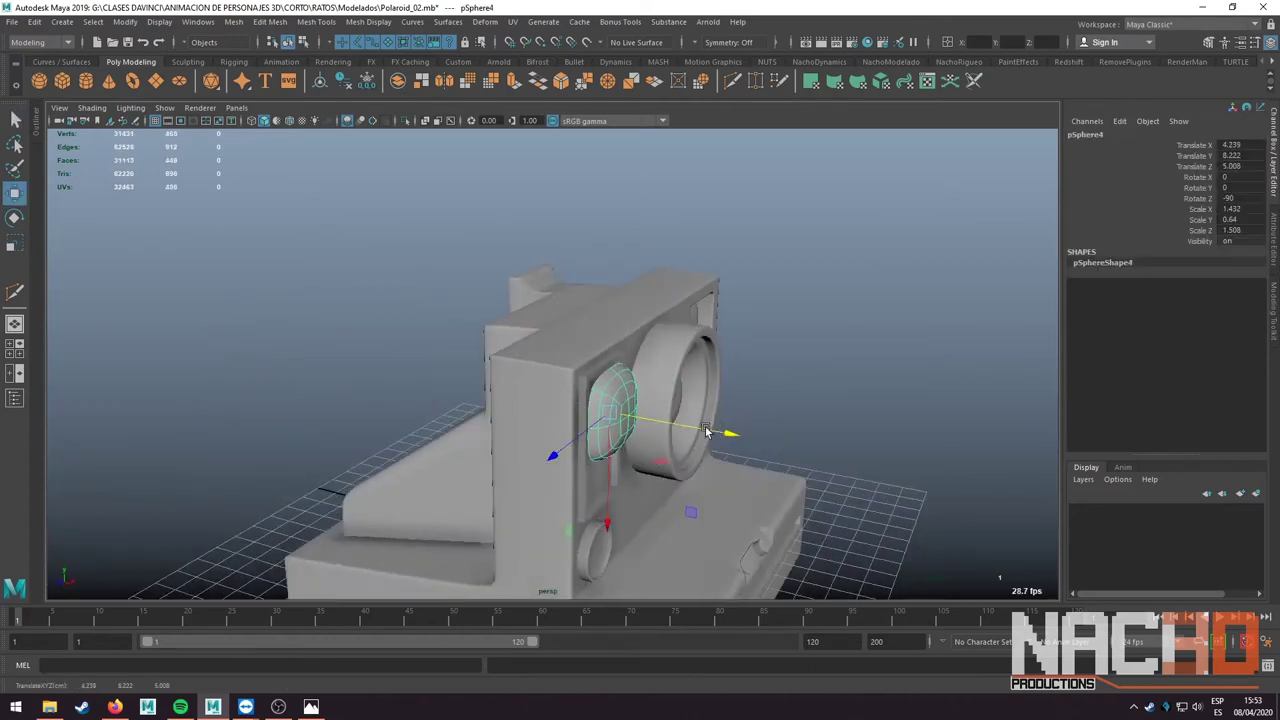
pyautogui.keyDown('alt'); pyautogui.moveTo(705, 430); pyautogui.dragTo(660, 420); pyautogui.keyUp('alt')
pyautogui.scroll(3, 638, 413)
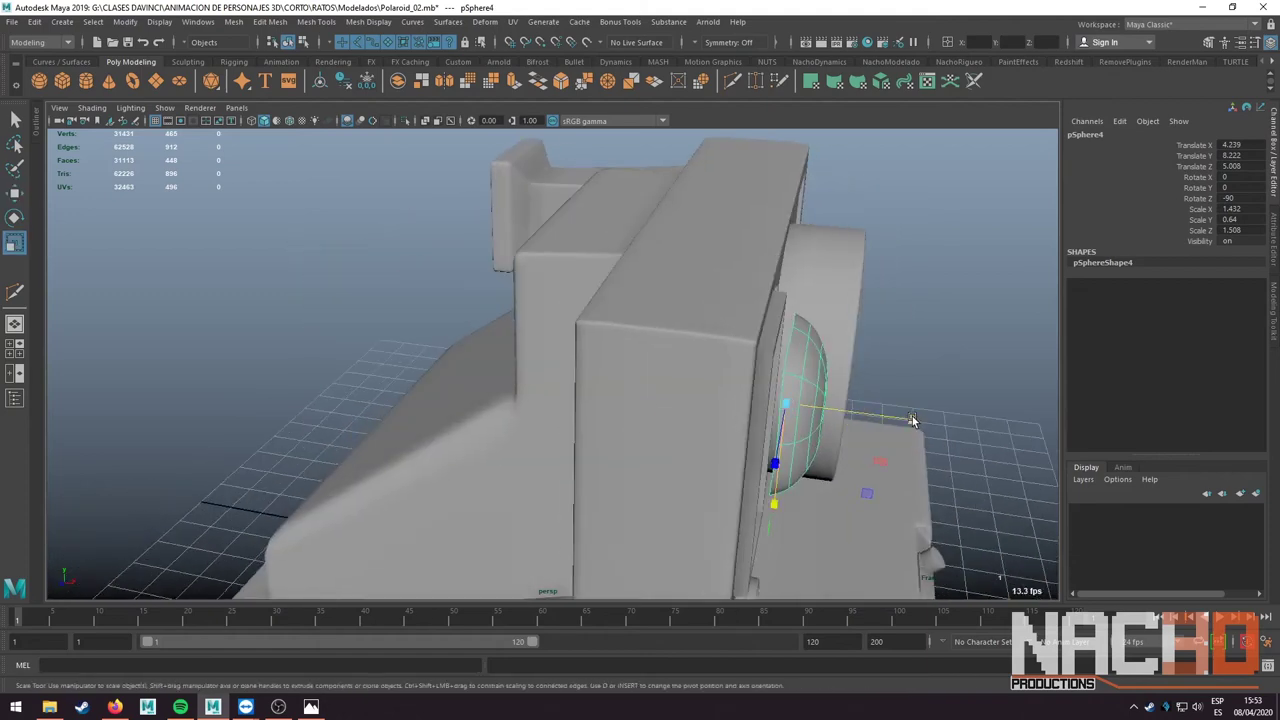
pyautogui.moveTo(829, 418); pyautogui.dragTo(822, 418)
pyautogui.keyDown('alt'); pyautogui.moveTo(822, 418); pyautogui.dragTo(460, 394); pyautogui.keyUp('alt')
# - In the side view, scale the copy into the left frame, undoing an unwanted stretch
pyautogui.press('w')
pyautogui.press('space')
pyautogui.press('space')
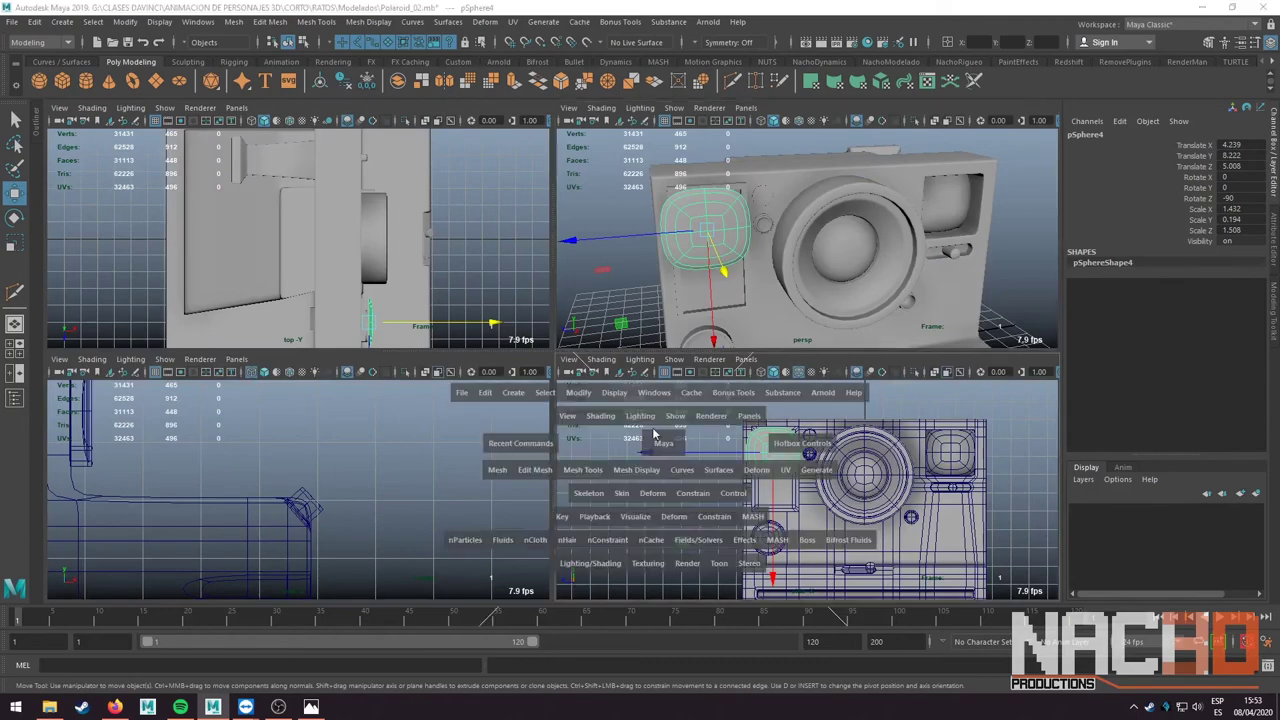
pyautogui.scroll(2, 465, 407)
pyautogui.scroll(1, 465, 407)
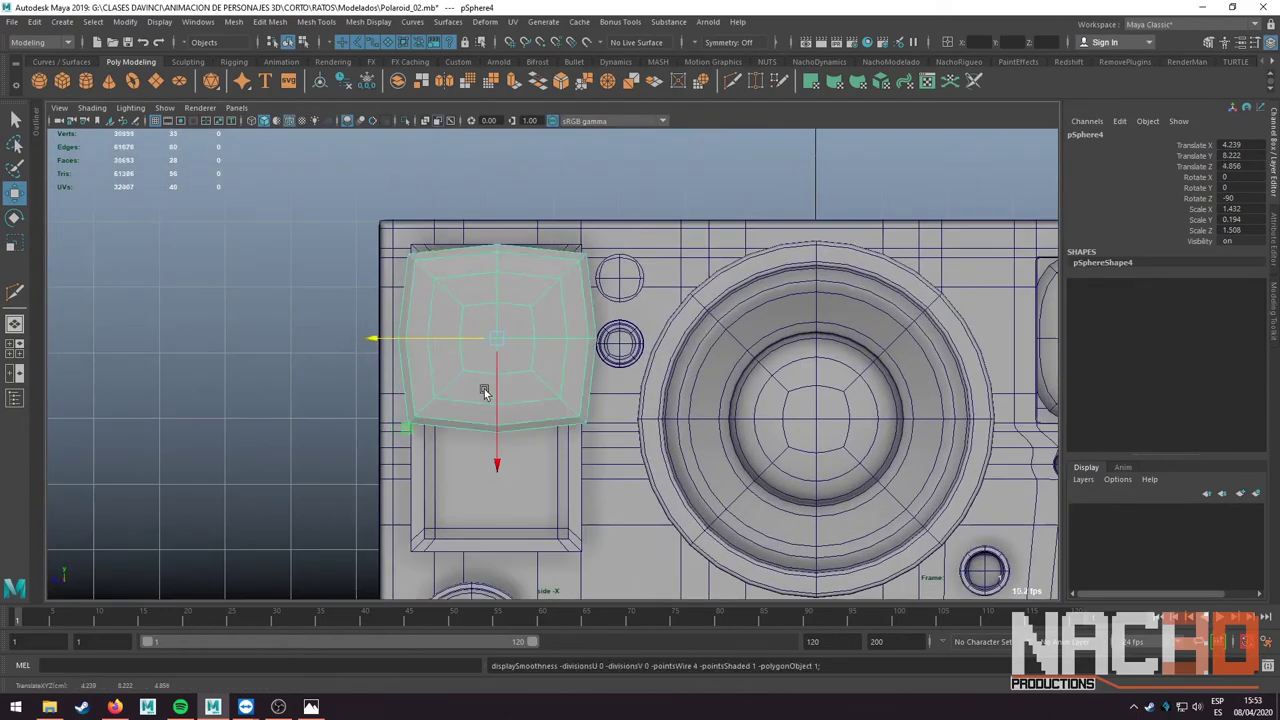
pyautogui.press('r')
pyautogui.moveTo(494, 431); pyautogui.dragTo(512, 612)
pyautogui.hotkey('ctrl', 'z')
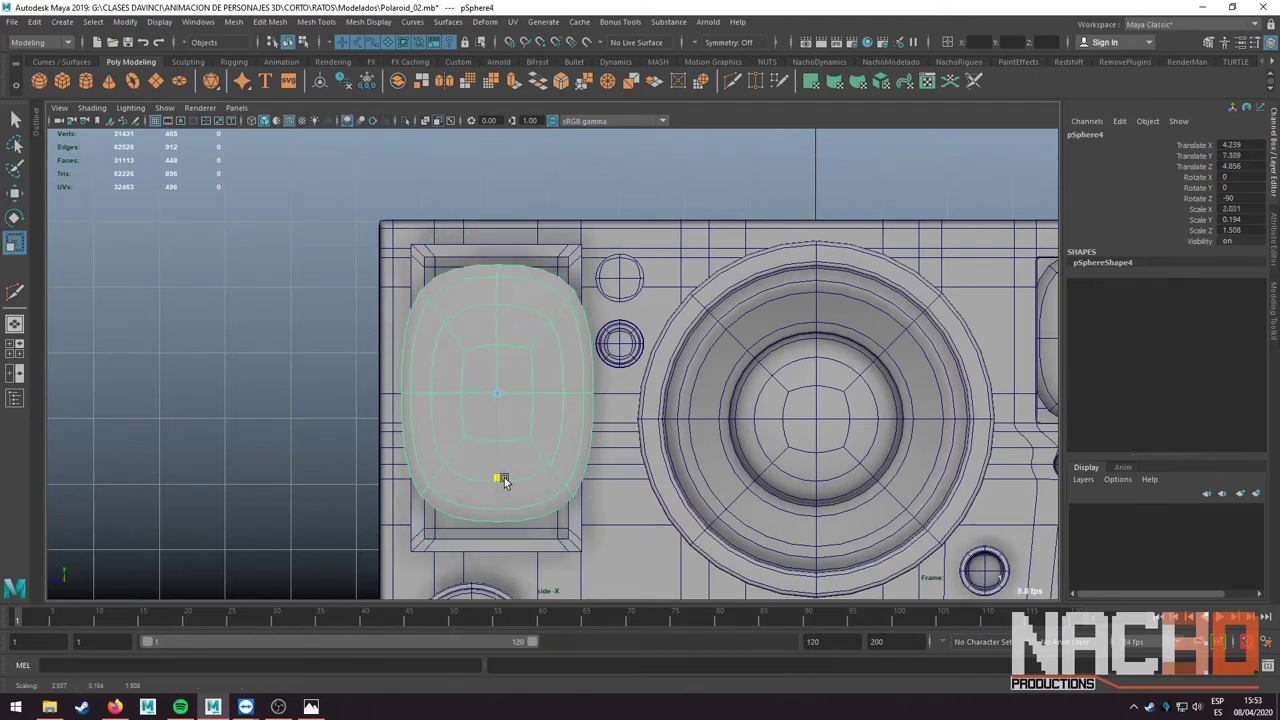
pyautogui.hotkey('shift', 'z')
pyautogui.hotkey('ctrl', 'z')
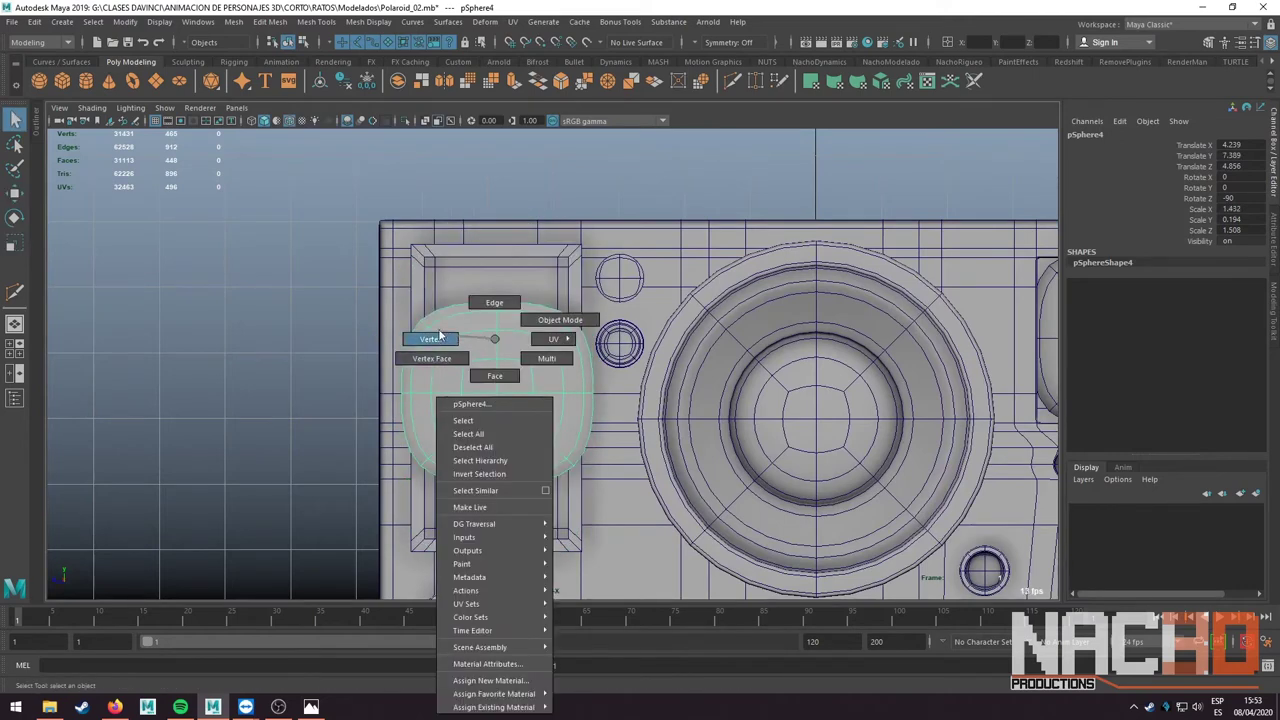
# - Stretch the copy's top and bottom vertices to the frame's top and bottom edges
pyautogui.moveTo(494, 393); pyautogui.dragTo(431, 337, button='right')
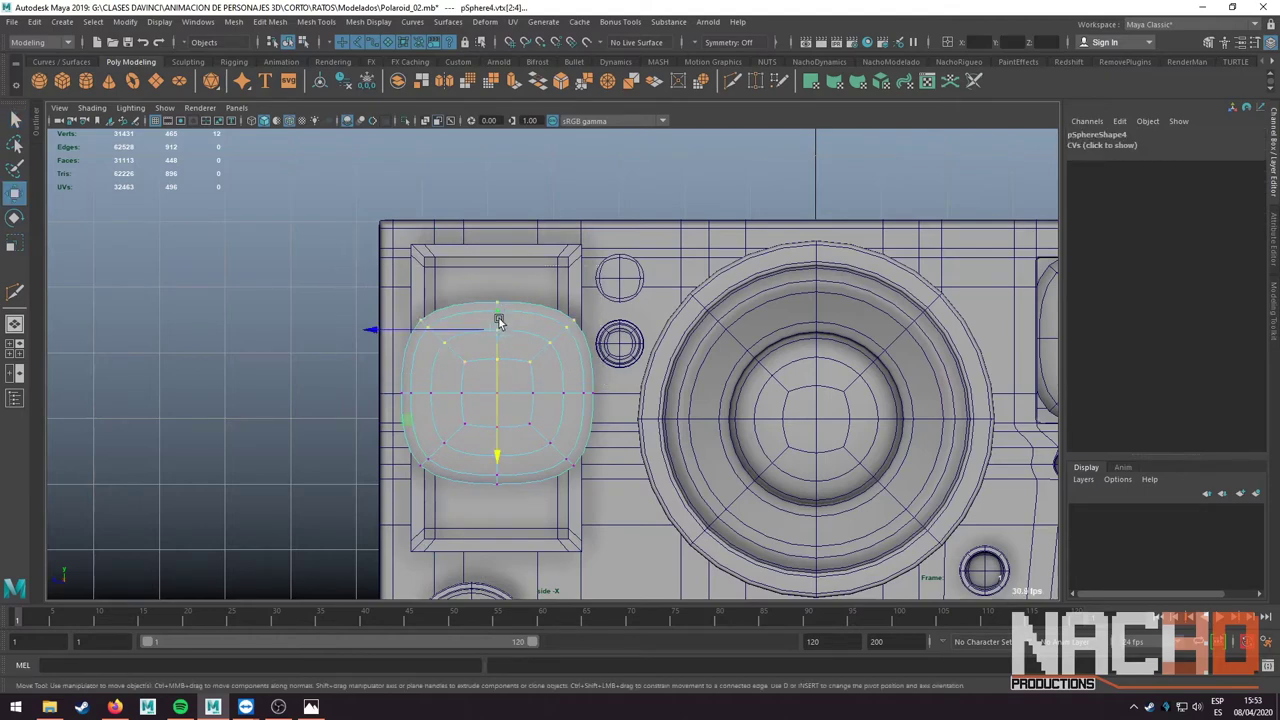
pyautogui.moveTo(499, 321)
pyautogui.mouseDown()
pyautogui.moveTo(497, 349)
pyautogui.moveTo(497, 328)
pyautogui.mouseUp()
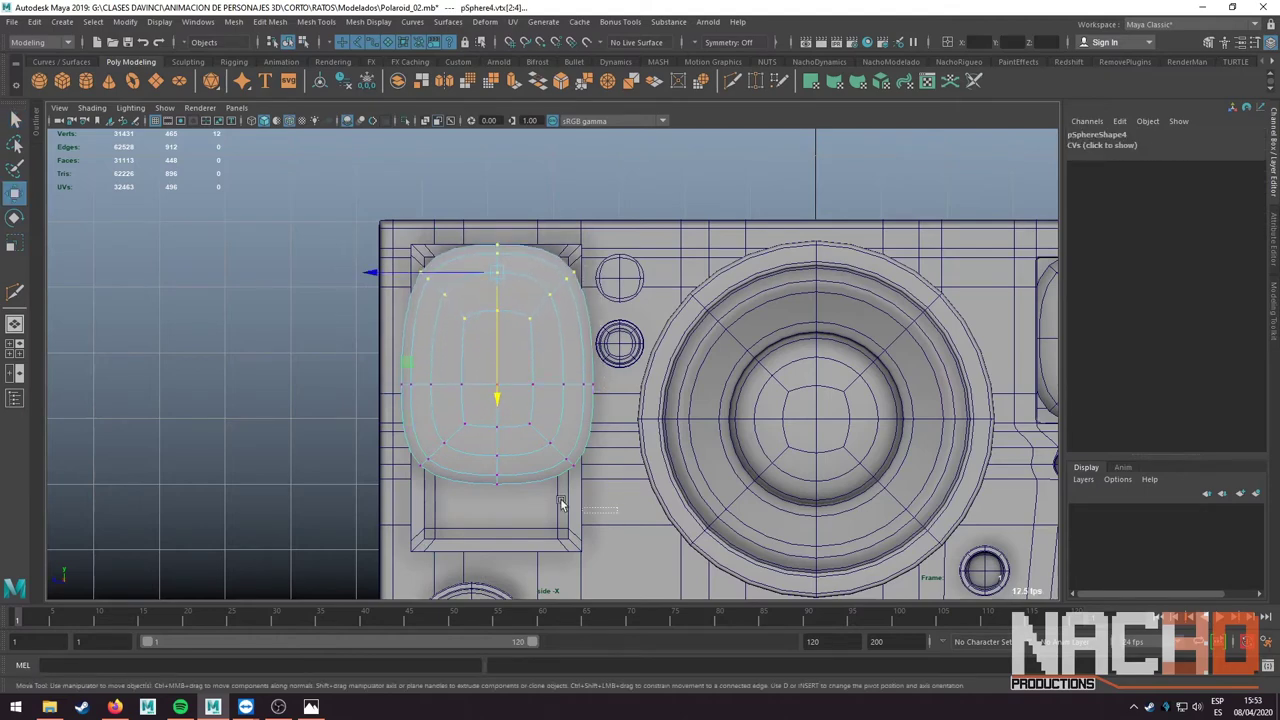
pyautogui.moveTo(496, 500); pyautogui.dragTo(506, 568)
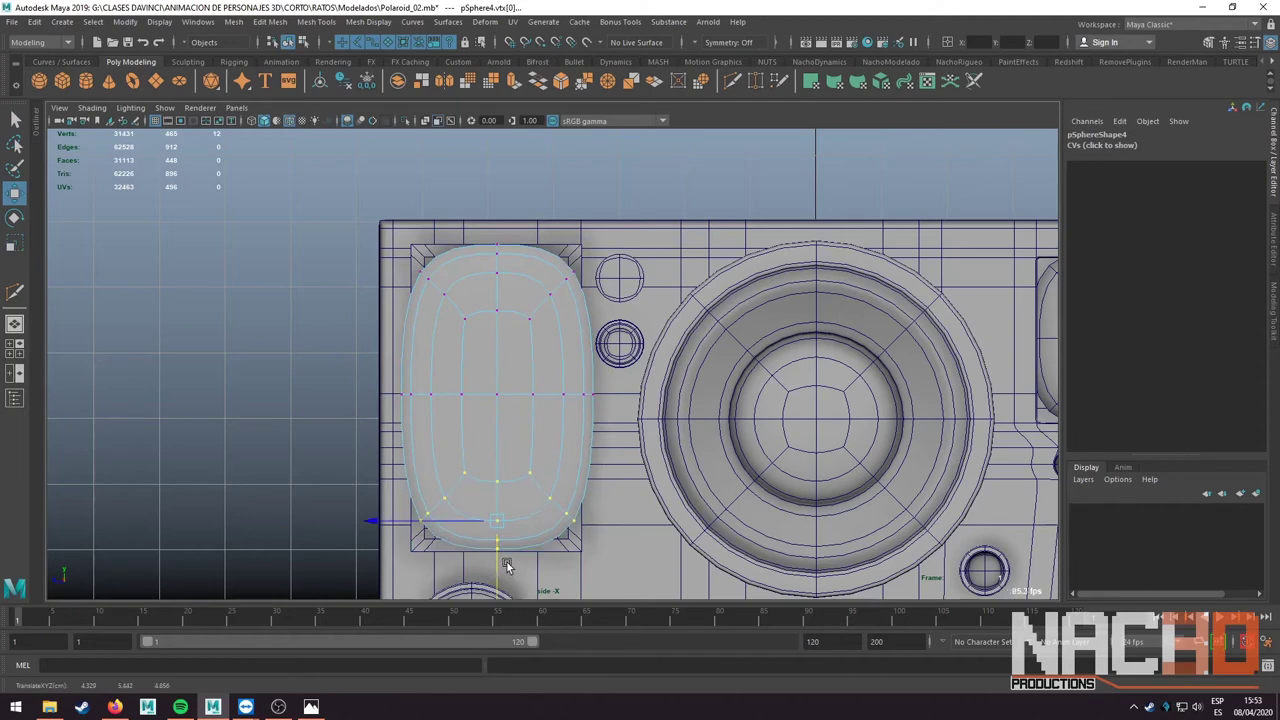
pyautogui.press('1')
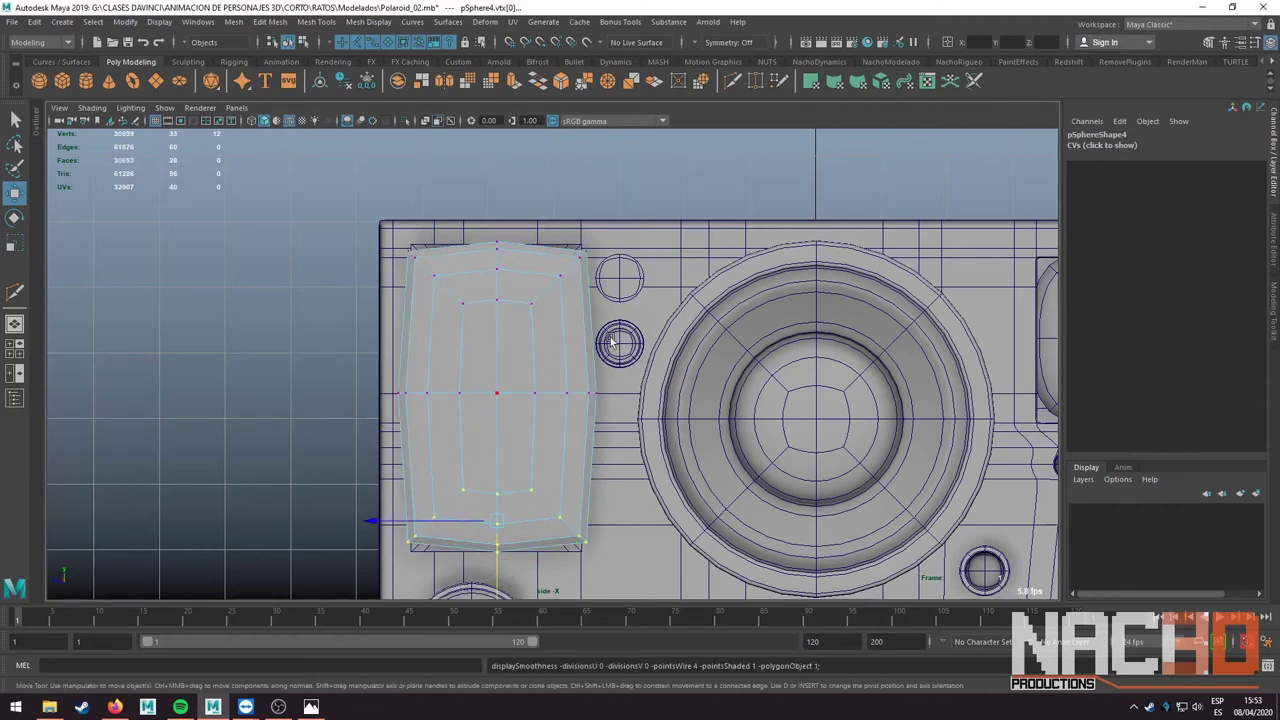
pyautogui.press('space')
pyautogui.press('space')
pyautogui.keyDown('alt'); pyautogui.moveTo(592, 298); pyautogui.dragTo(705, 360); pyautogui.keyUp('alt')
pyautogui.moveTo(608, 305); pyautogui.dragTo(677, 300, button='right')
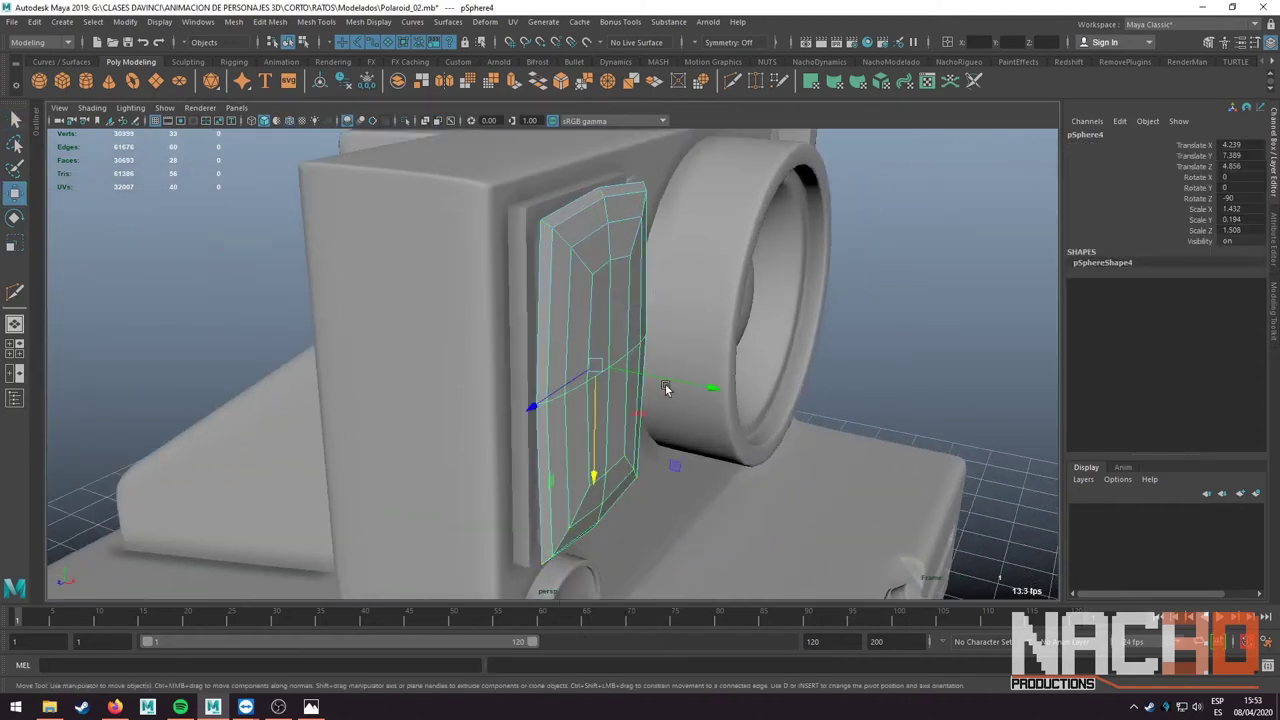
pyautogui.click(571, 265)
# - Isolate the panel, narrow and thin it to fit the frame, and delete its extra edge loops
pyautogui.keyDown('alt'); pyautogui.moveTo(677, 389); pyautogui.dragTo(480, 357); pyautogui.keyUp('alt')
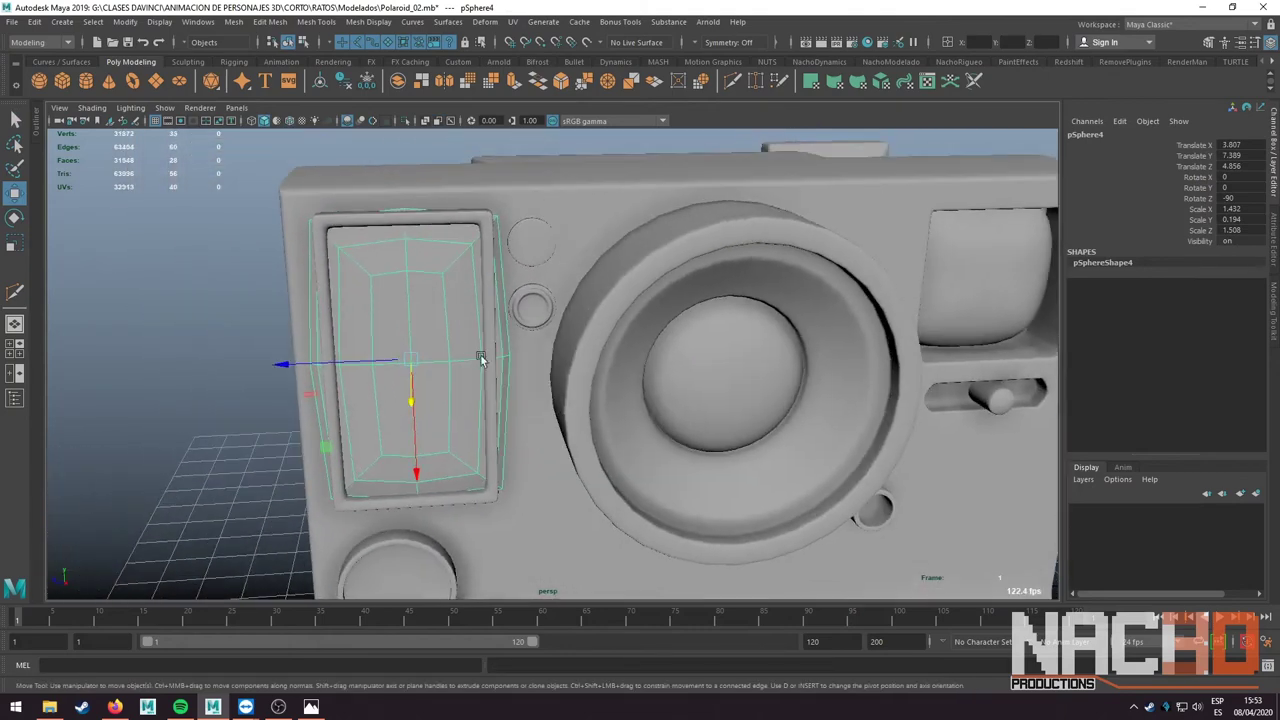
pyautogui.hotkey('ctrl', '1')
pyautogui.hotkey('ctrl', '1')
pyautogui.press('r')
pyautogui.moveTo(300, 363); pyautogui.dragTo(400, 362)
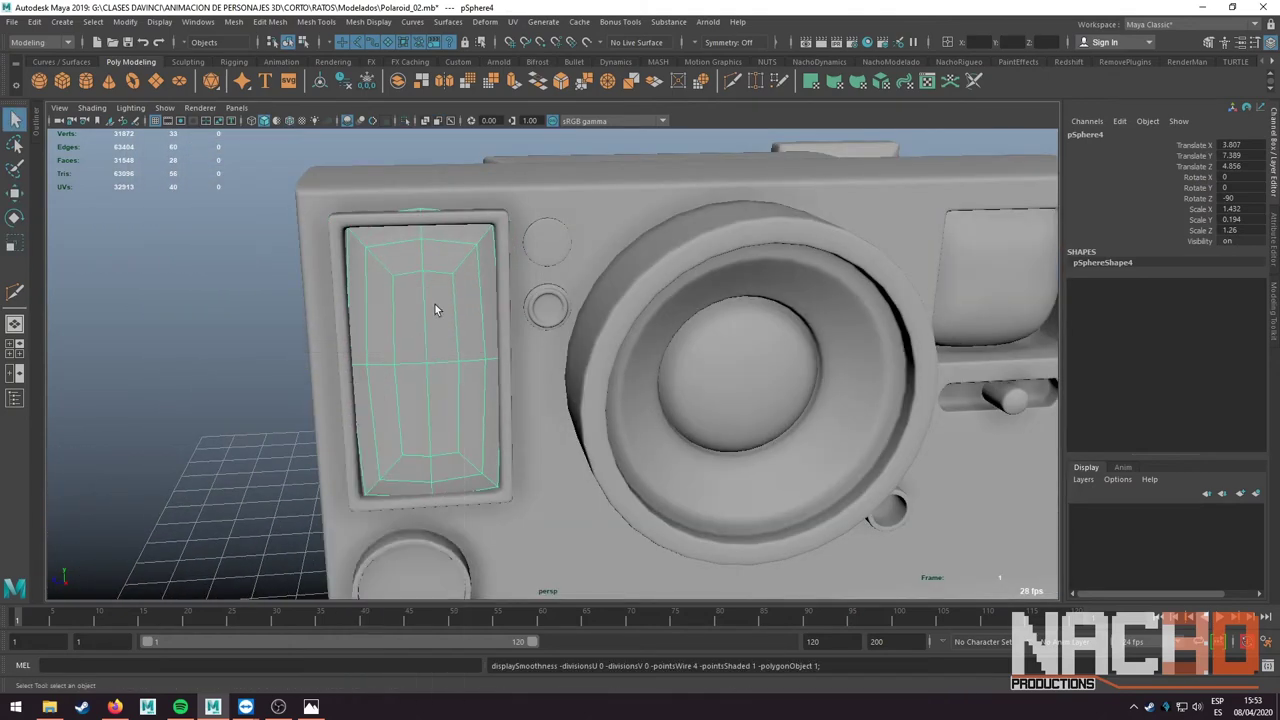
pyautogui.hotkey('ctrl', '1')
pyautogui.moveTo(438, 342)
pyautogui.keyDown('alt'); pyautogui.mouseDown()
pyautogui.moveTo(698, 405)
pyautogui.moveTo(528, 382)
pyautogui.moveTo(571, 380)
pyautogui.moveTo(566, 366)
pyautogui.mouseUp(); pyautogui.keyUp('alt')
pyautogui.press('F10')
pyautogui.press('q')
pyautogui.press('Delete')
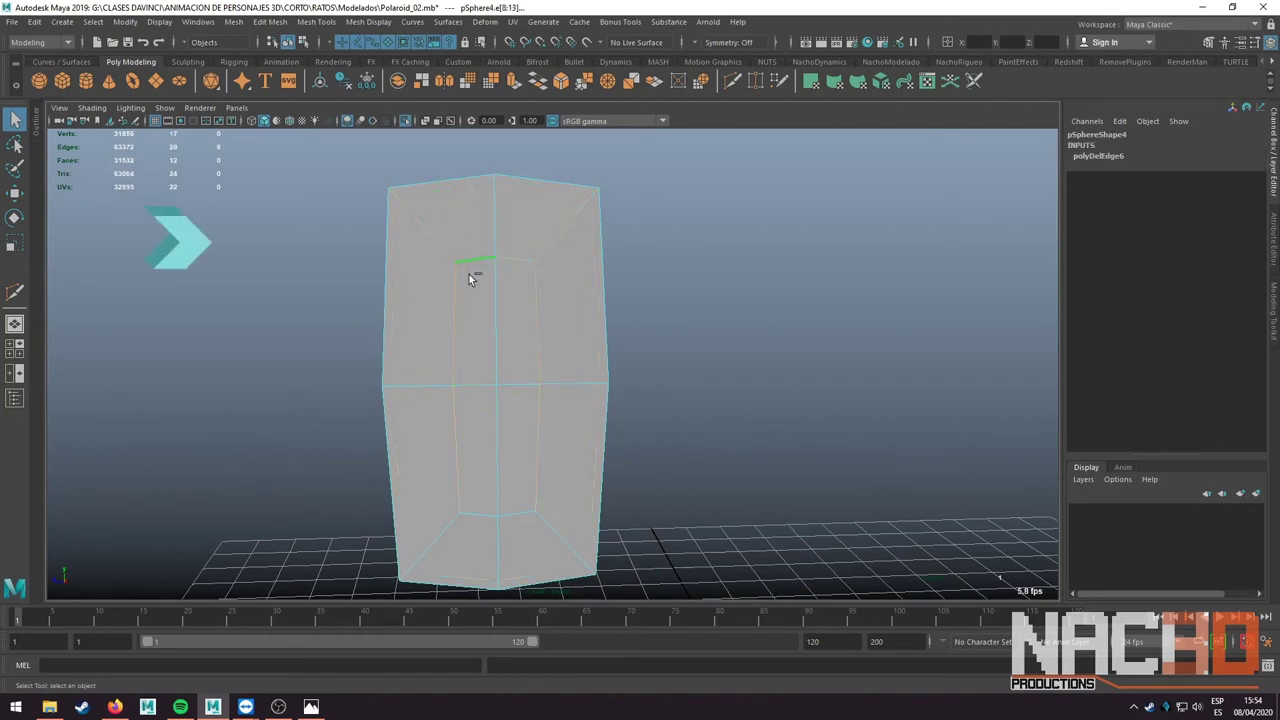
# - Reselect pSphere4, frame it and turn the view to face the left panel
pyautogui.click(528, 367)
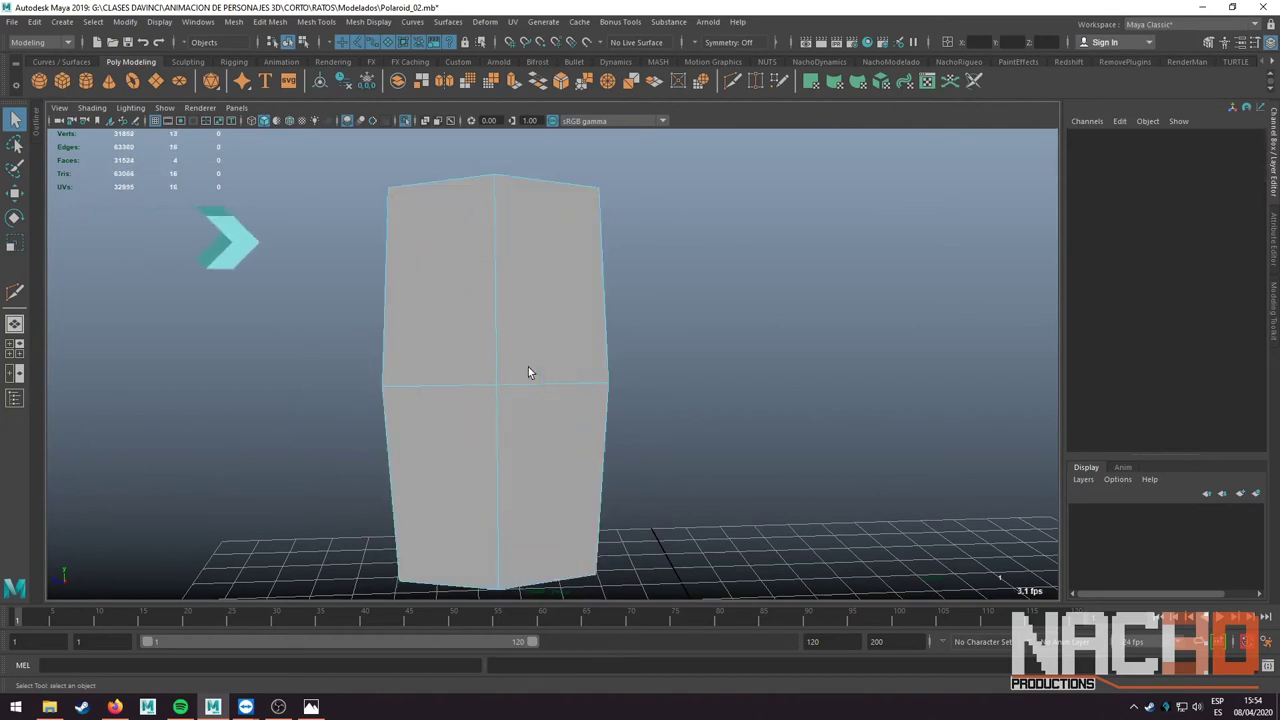
pyautogui.scroll(-2, 637, 512)
pyautogui.click(557, 400)
pyautogui.press('w')
pyautogui.press('f')
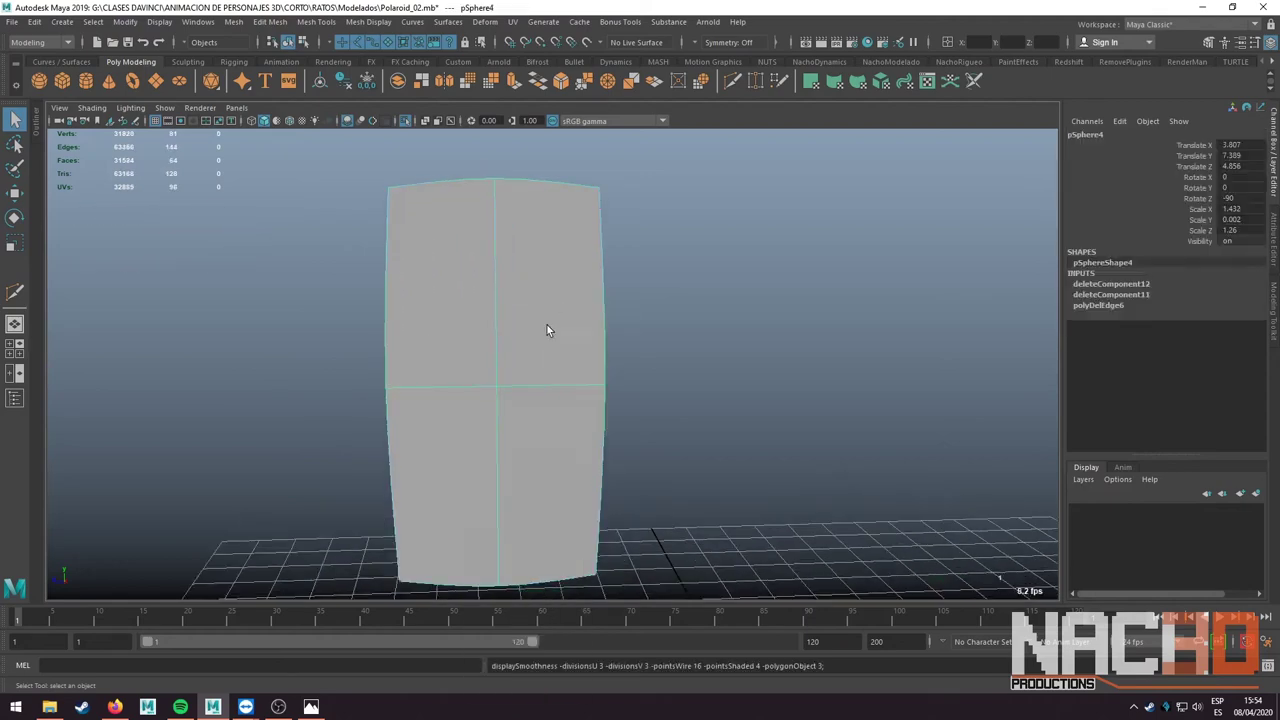
pyautogui.hotkey('ctrl', '1')
pyautogui.moveTo(548, 328)
pyautogui.keyDown('alt'); pyautogui.mouseDown()
pyautogui.moveTo(617, 407)
pyautogui.moveTo(744, 413)
pyautogui.moveTo(665, 424)
pyautogui.mouseUp(); pyautogui.keyUp('alt')
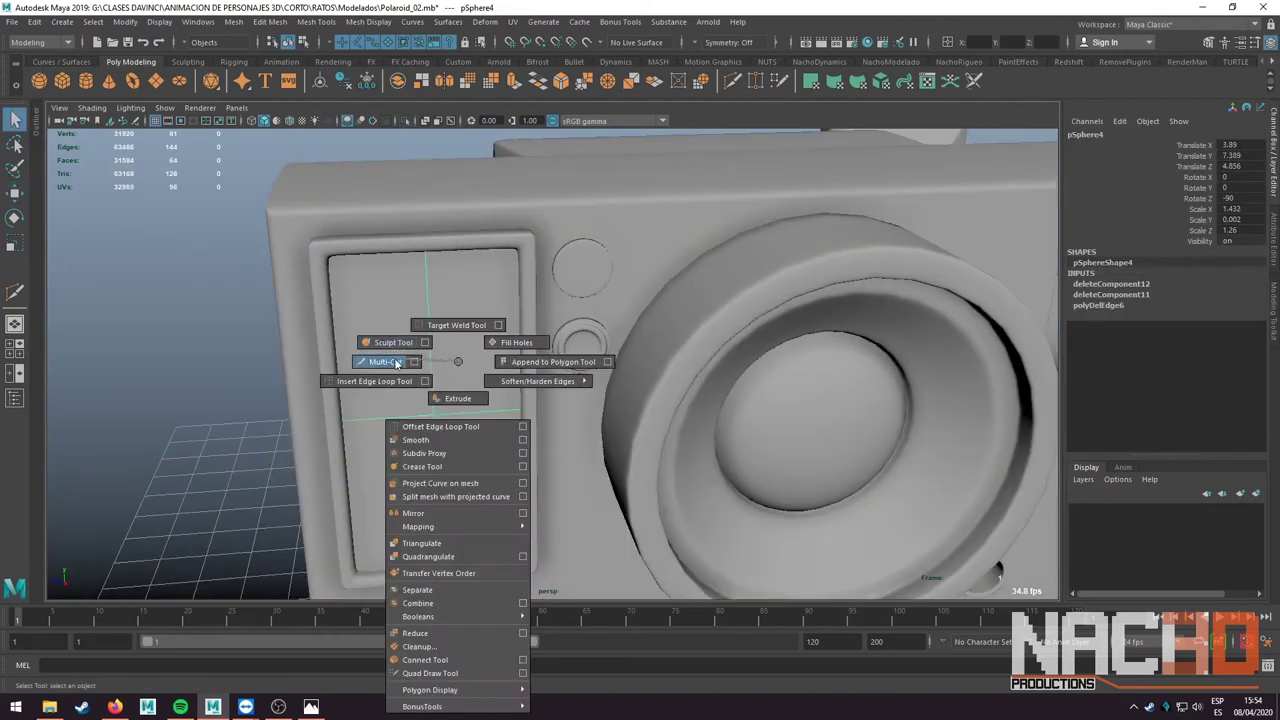
# - Cut vertical and horizontal edge loops across pSphere4 to form a grid
pyautogui.keyDown('shift'); pyautogui.moveTo(386, 405); pyautogui.dragTo(380, 401, button='right'); pyautogui.keyUp('shift')
pyautogui.press('Return')
pyautogui.moveTo(482, 400)
pyautogui.keyDown('alt'); pyautogui.mouseDown()
pyautogui.moveTo(466, 343)
pyautogui.moveTo(477, 286)
pyautogui.mouseUp(); pyautogui.keyUp('alt')
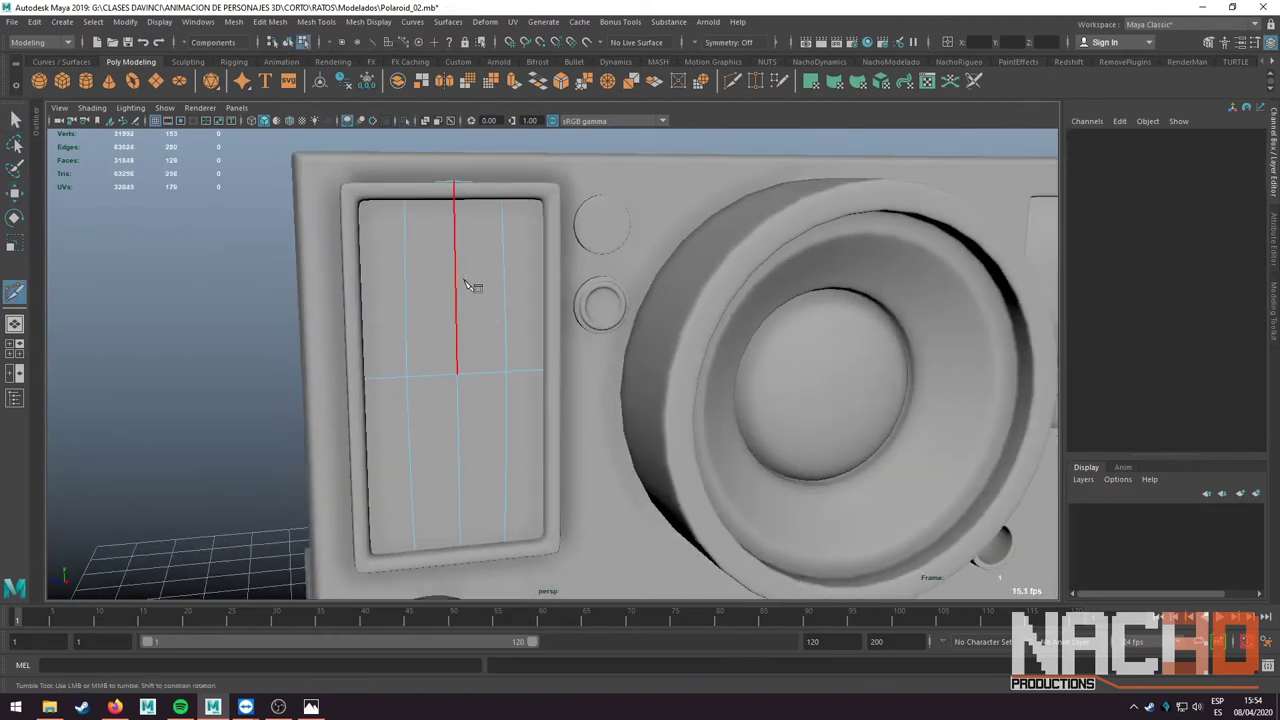
pyautogui.moveTo(471, 263); pyautogui.dragTo(476, 257, button='right')
pyautogui.hotkey('ctrl', '1')
pyautogui.press('F9')
pyautogui.press('r')
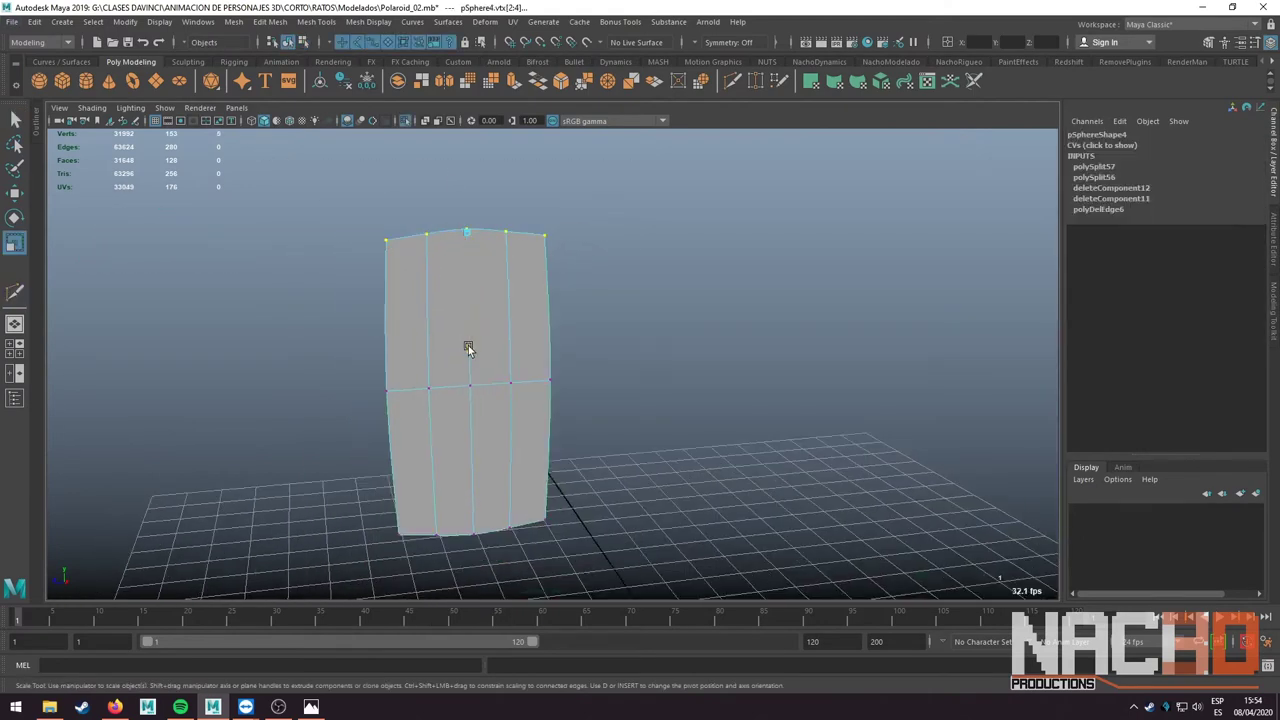
pyautogui.keyDown('alt'); pyautogui.moveTo(398, 450); pyautogui.dragTo(520, 438); pyautogui.keyUp('alt')
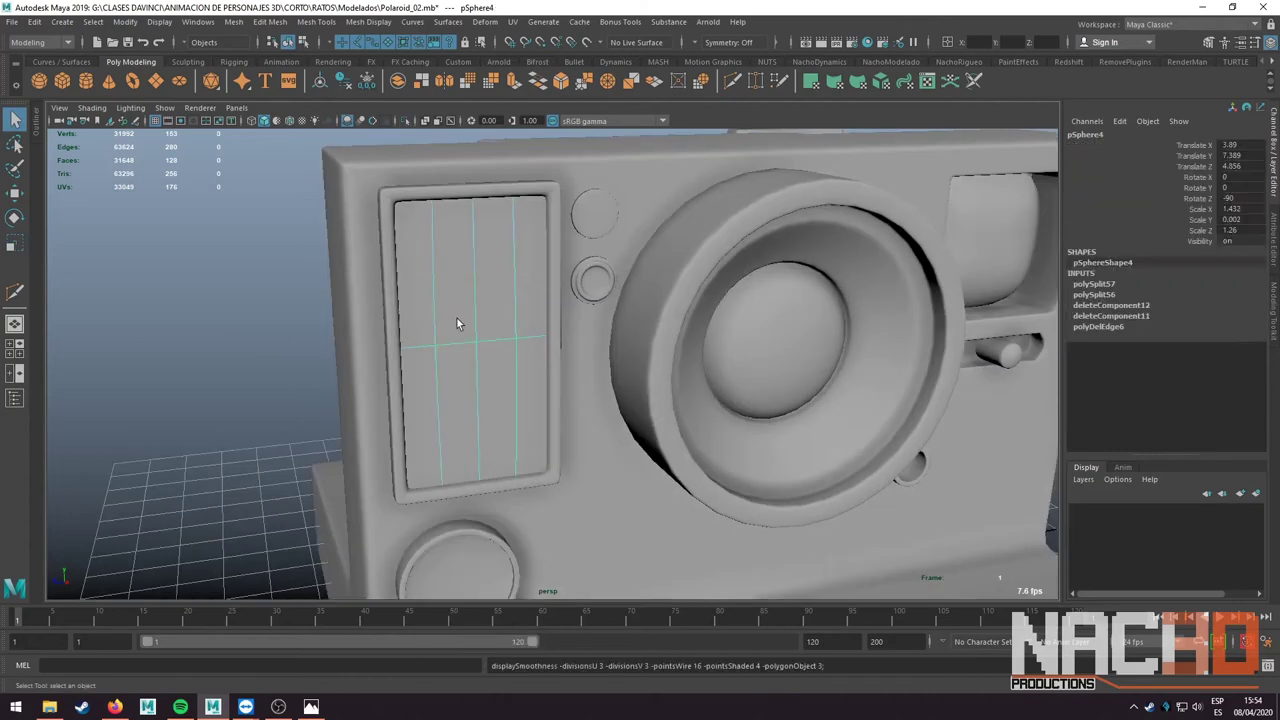
pyautogui.keyDown('alt'); pyautogui.moveTo(569, 299); pyautogui.dragTo(497, 329); pyautogui.keyUp('alt')
pyautogui.keyDown('shift'); pyautogui.moveTo(457, 323); pyautogui.dragTo(514, 420, button='right'); pyautogui.keyUp('shift')
pyautogui.press('q')
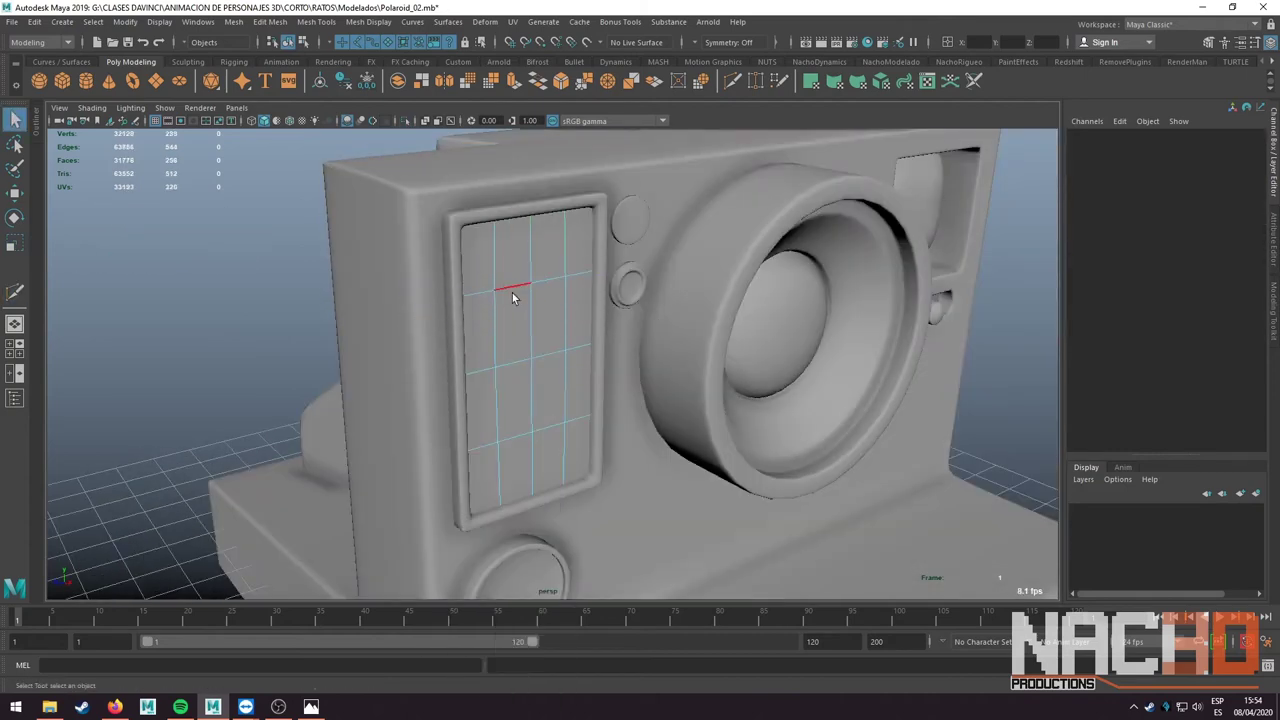
pyautogui.moveTo(508, 357); pyautogui.dragTo(523, 297, button='right')
# - Pull the panel's centre vertex outward with soft selection into a gentle bulge
pyautogui.click(531, 358)
pyautogui.press('w')
pyautogui.moveTo(547, 376)
pyautogui.keyDown('alt'); pyautogui.mouseDown()
pyautogui.moveTo(543, 357)
pyautogui.moveTo(678, 395)
pyautogui.moveTo(636, 350)
pyautogui.moveTo(560, 330)
pyautogui.mouseUp(); pyautogui.keyUp('alt')
pyautogui.click(745, 369)
pyautogui.click(1159, 78)
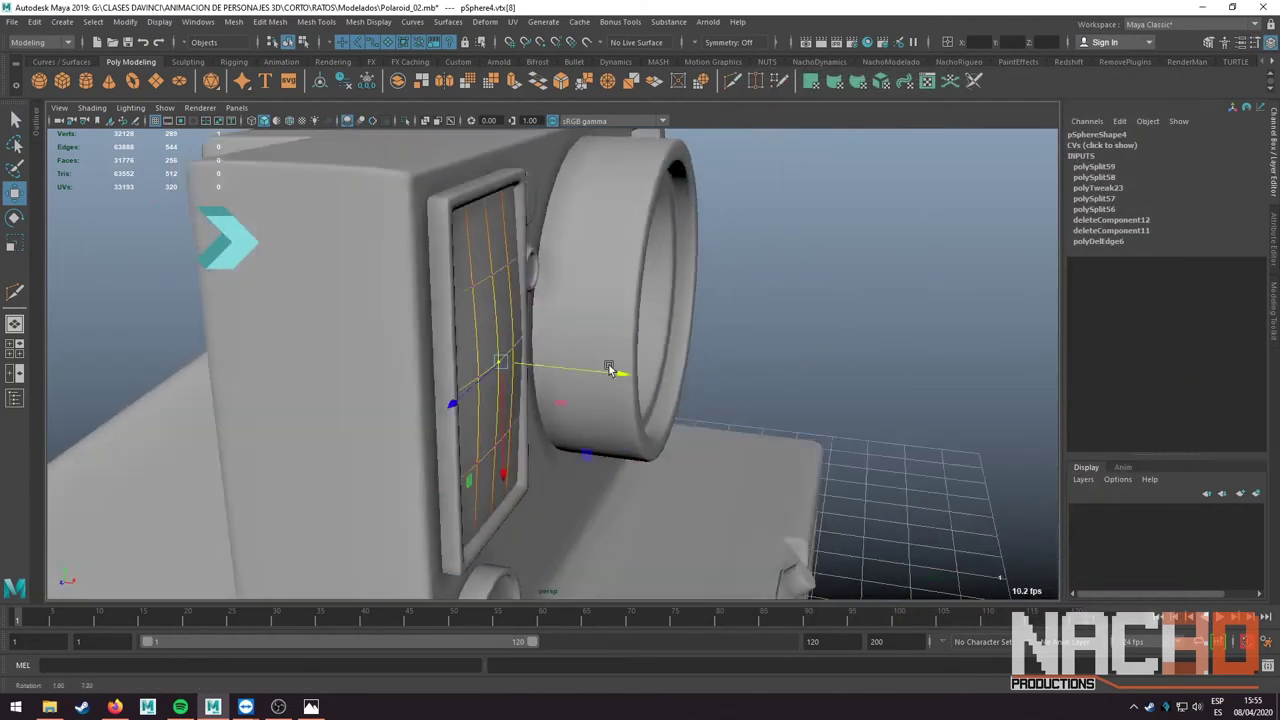
# - Clear the selection and return the view to the camera's front
pyautogui.keyDown('alt'); pyautogui.moveTo(560, 330); pyautogui.dragTo(500, 300, button='right'); pyautogui.keyUp('alt')
pyautogui.moveTo(500, 300)
pyautogui.keyDown('alt'); pyautogui.mouseDown()
pyautogui.moveTo(484, 255)
pyautogui.moveTo(302, 291)
pyautogui.mouseUp(); pyautogui.keyUp('alt')
pyautogui.press('q')
pyautogui.hotkey('ctrl', 'z')
pyautogui.press('w')
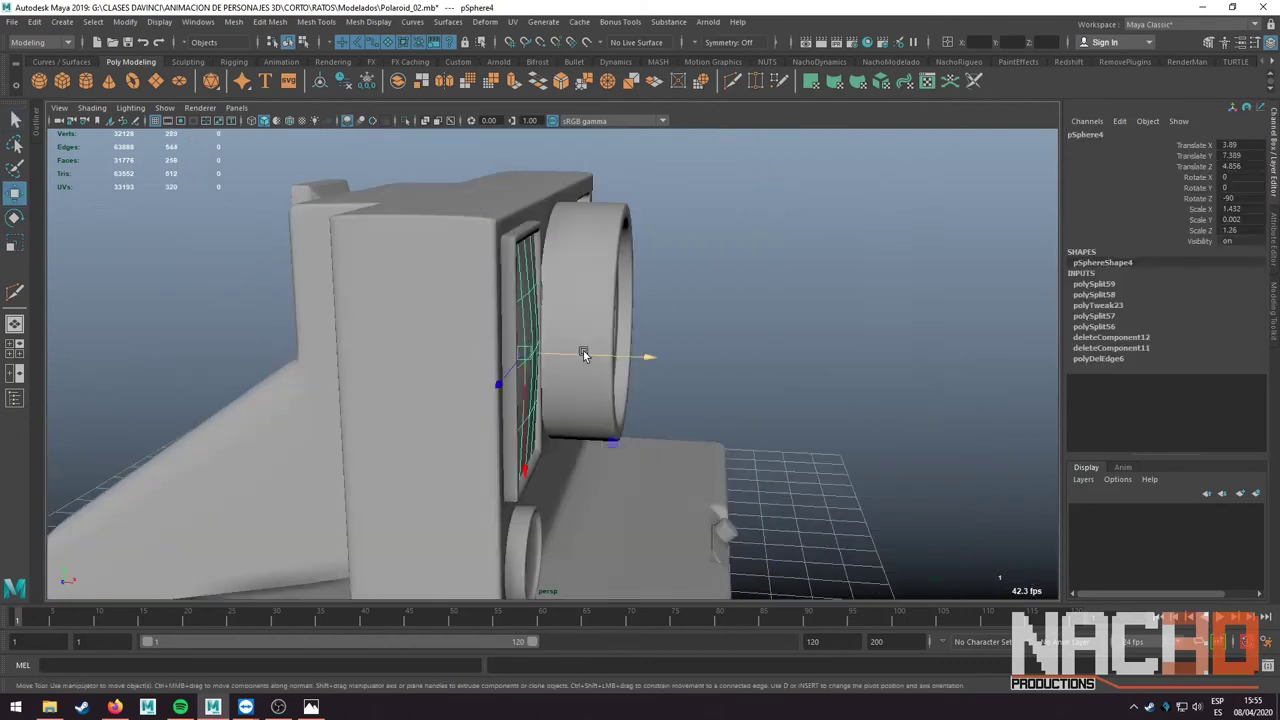
pyautogui.click(828, 350)
pyautogui.moveTo(828, 350)
pyautogui.keyDown('alt'); pyautogui.mouseDown()
pyautogui.moveTo(724, 351)
pyautogui.moveTo(798, 461)
pyautogui.mouseUp(); pyautogui.keyUp('alt')
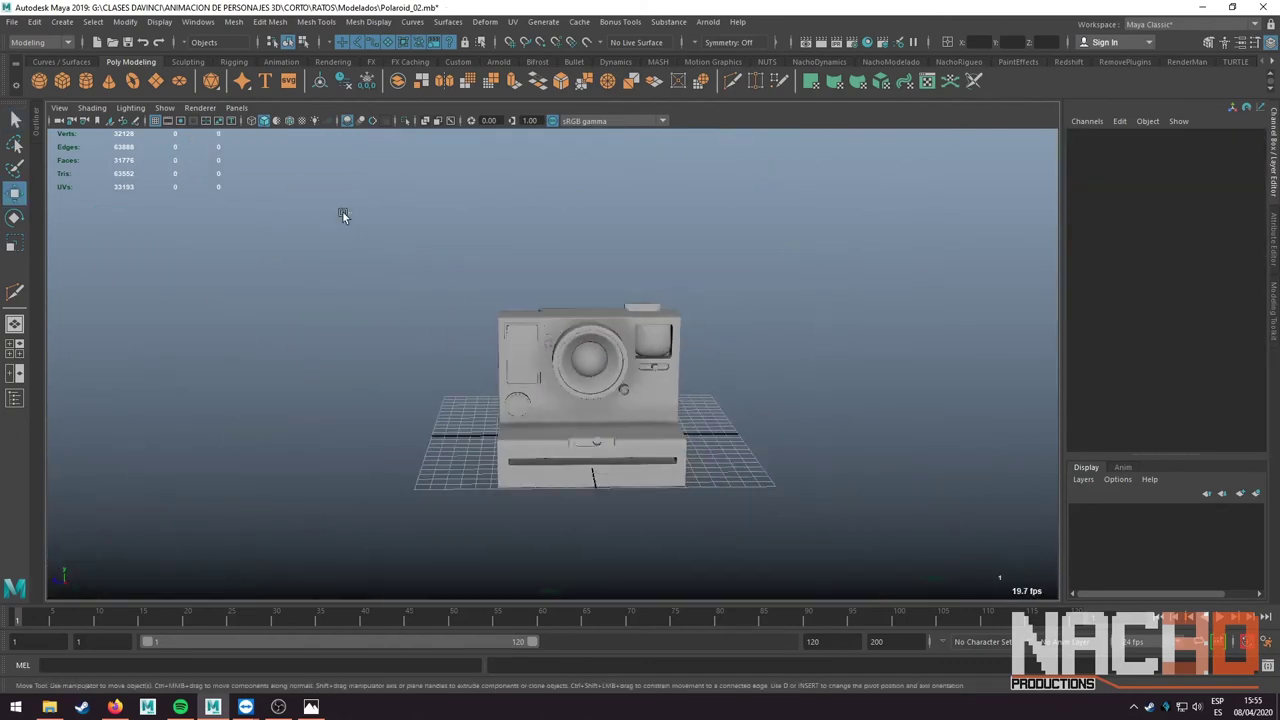
# - Select body block pCube4, center its pivot, freeze its transformations and delete its history
pyautogui.hotkey('ctrl', 'z')
pyautogui.keyDown('alt'); pyautogui.moveTo(366, 268); pyautogui.dragTo(484, 258, button='right'); pyautogui.keyUp('alt')
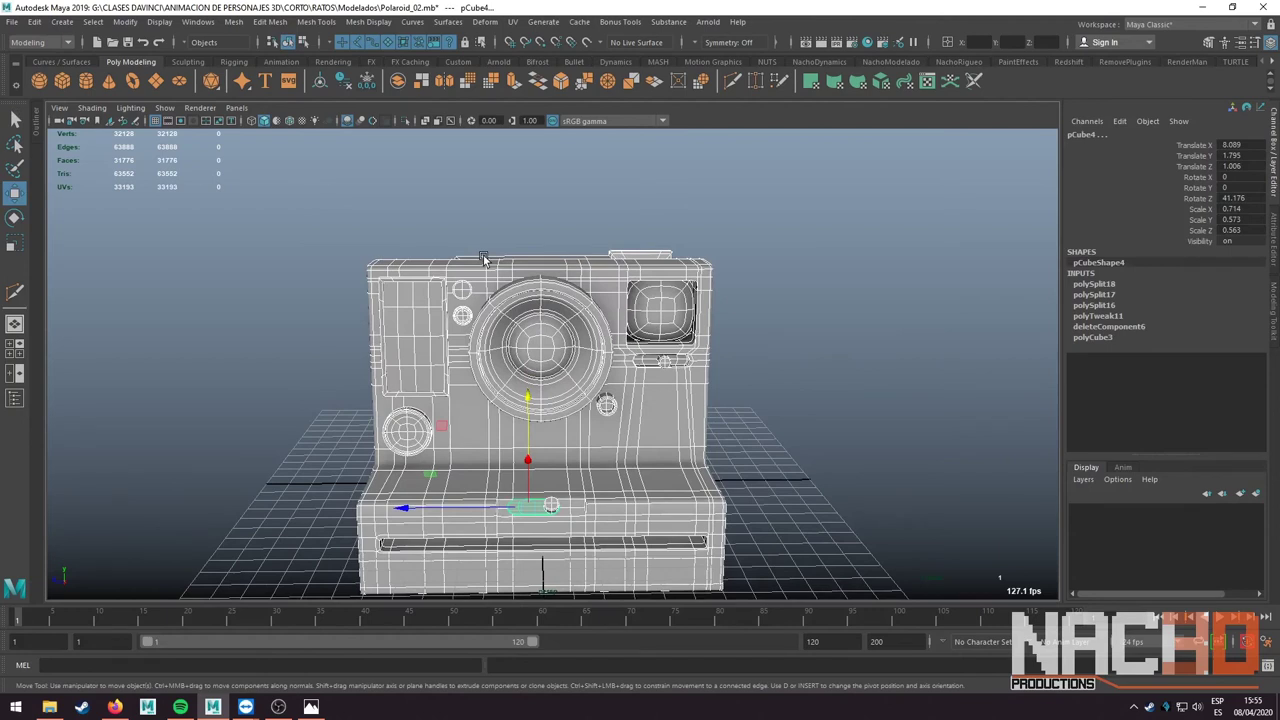
pyautogui.click(125, 22)
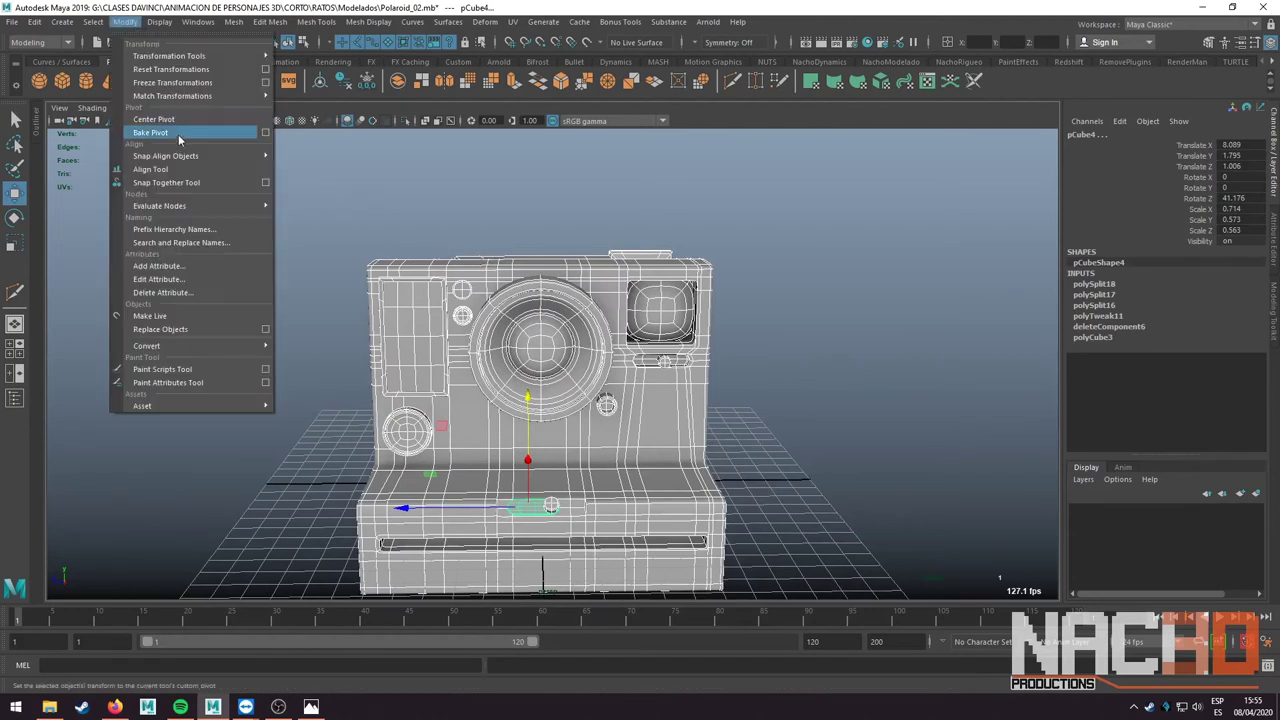
pyautogui.click(178, 119)
pyautogui.click(122, 22)
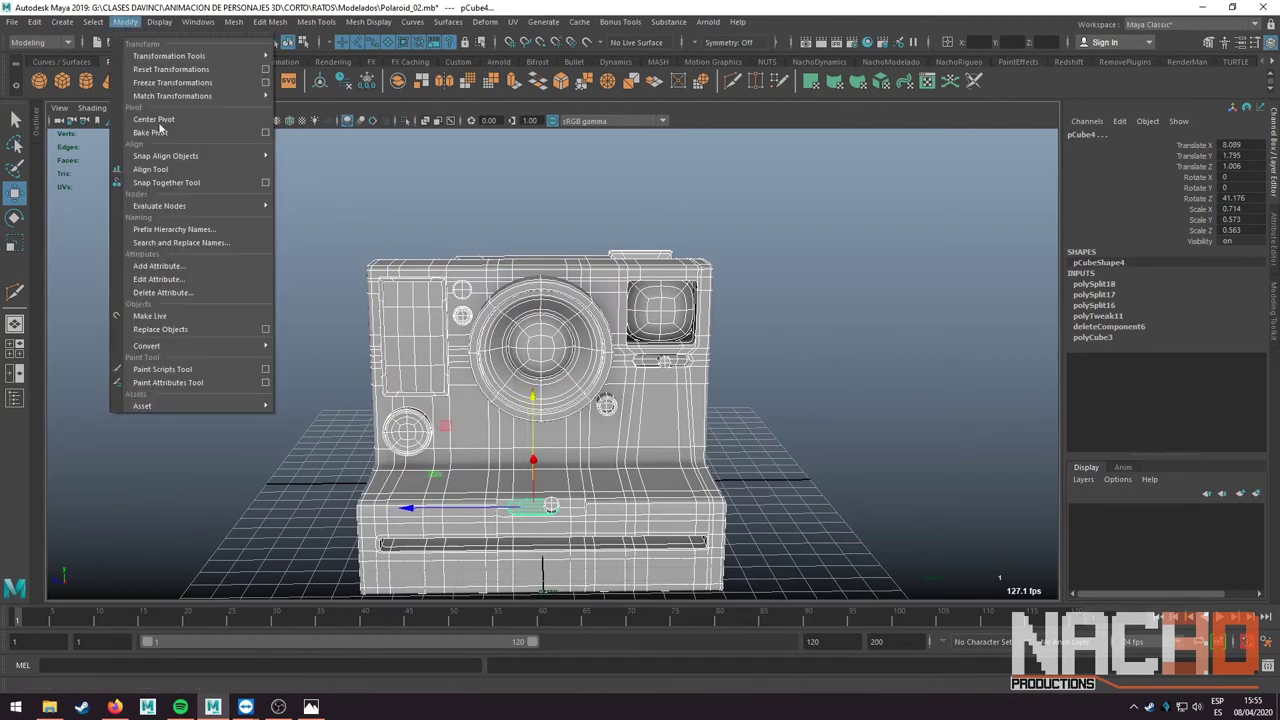
pyautogui.click(160, 84)
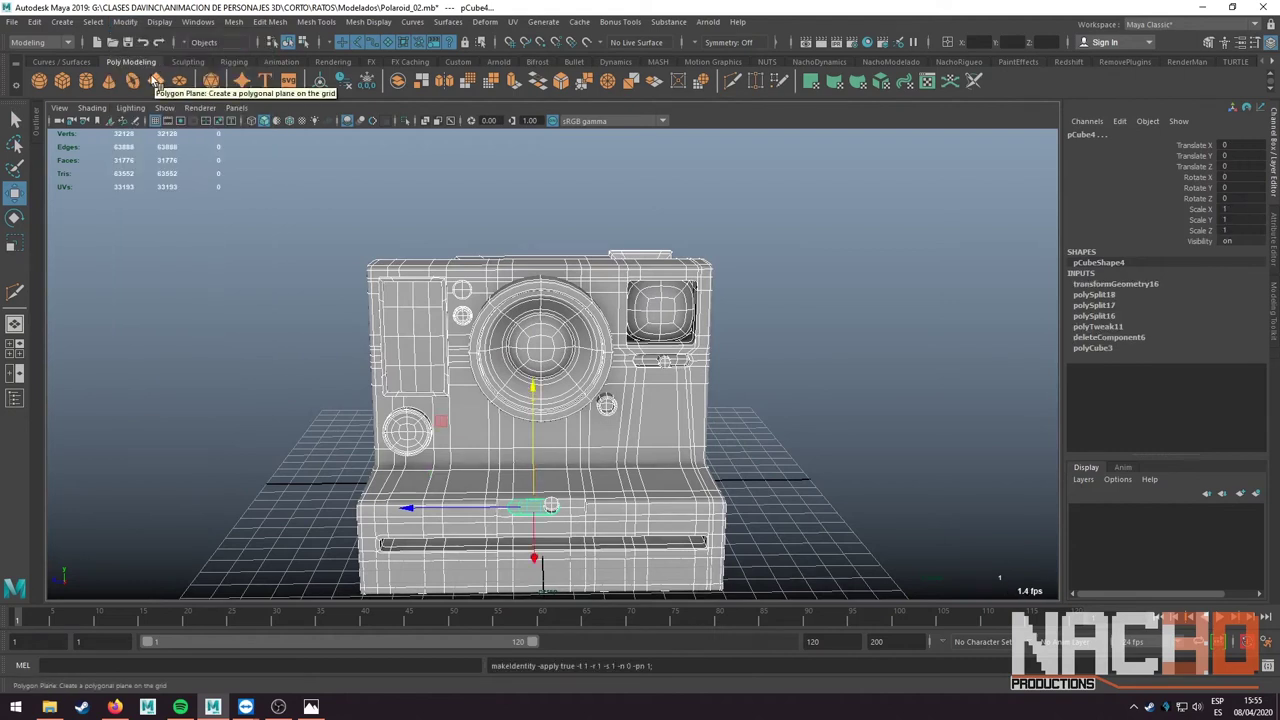
pyautogui.click(36, 22)
pyautogui.moveTo(73, 179)
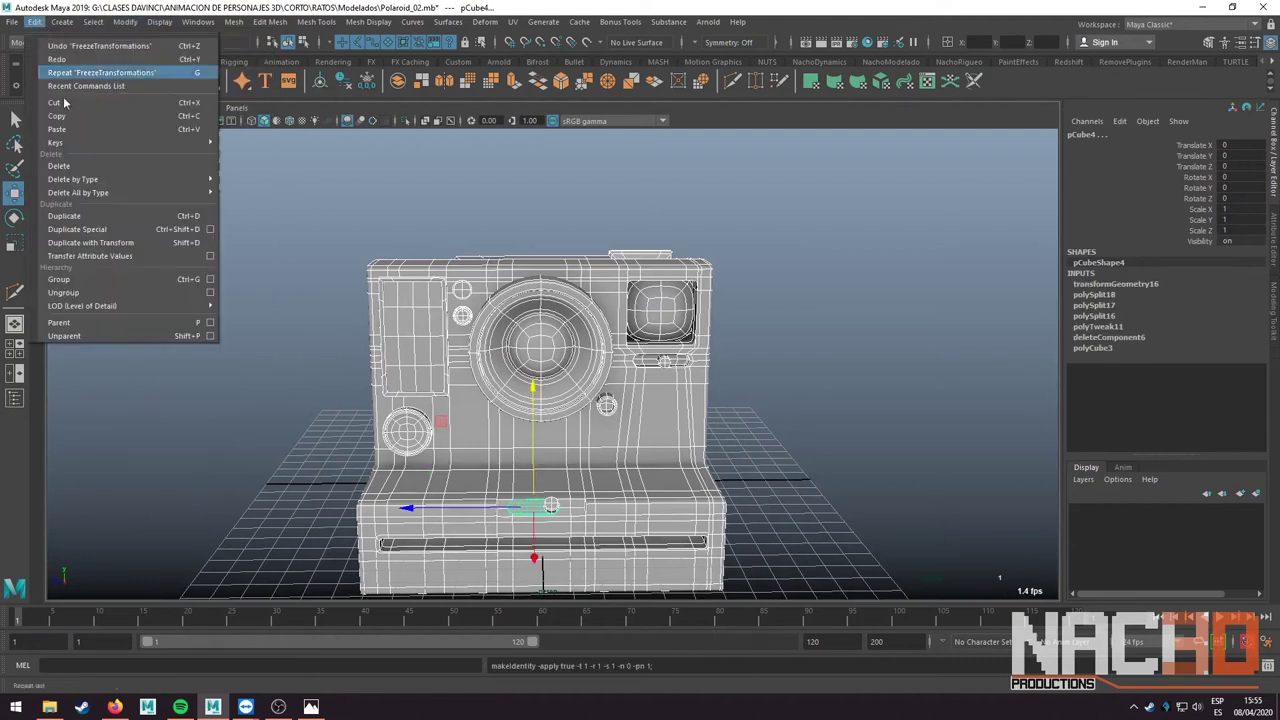
pyautogui.click(272, 193)
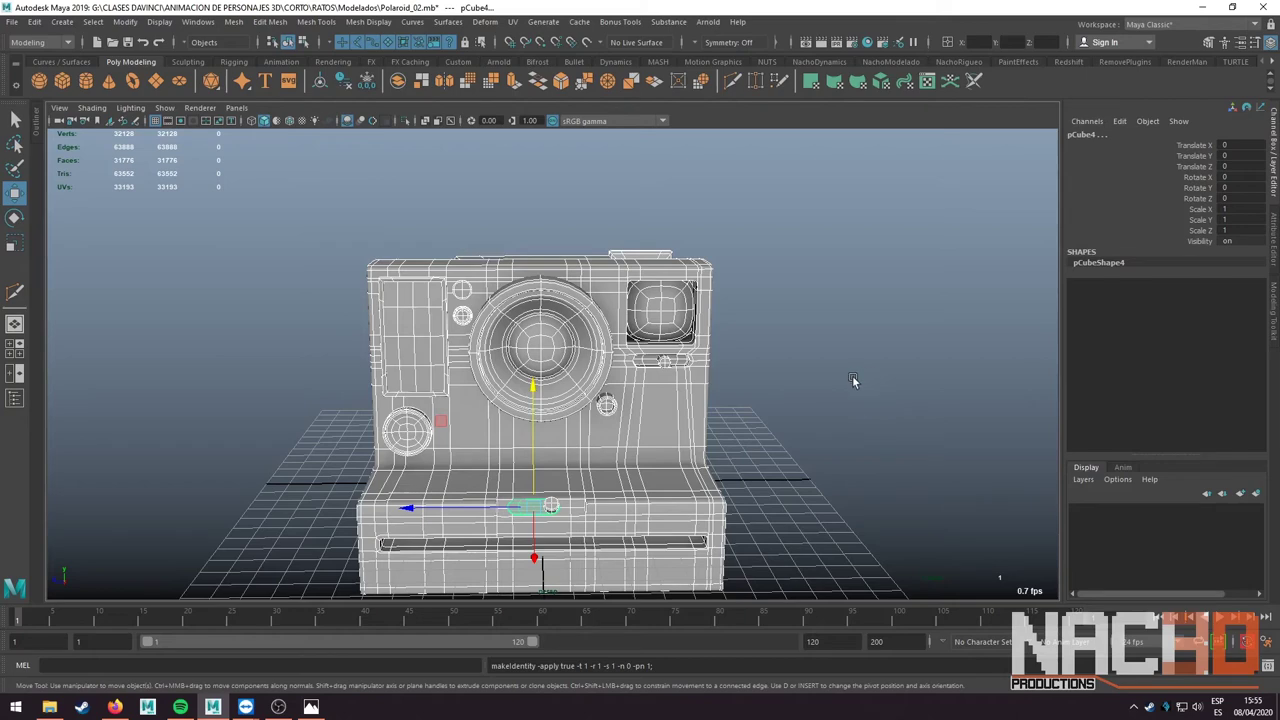
# - Clear the selection and briefly check the base block pCube1 from a flatter angle
pyautogui.press('q')
pyautogui.click(772, 402)
pyautogui.moveTo(772, 402)
pyautogui.keyDown('alt'); pyautogui.mouseDown()
pyautogui.moveTo(624, 363)
pyautogui.moveTo(664, 451)
pyautogui.moveTo(751, 445)
pyautogui.moveTo(666, 443)
pyautogui.moveTo(614, 386)
pyautogui.moveTo(730, 387)
pyautogui.moveTo(612, 456)
pyautogui.moveTo(675, 405)
pyautogui.moveTo(767, 400)
pyautogui.mouseUp(); pyautogui.keyUp('alt')
pyautogui.click(619, 400)
pyautogui.click(640, 430)
pyautogui.scroll(-4, 767, 405)
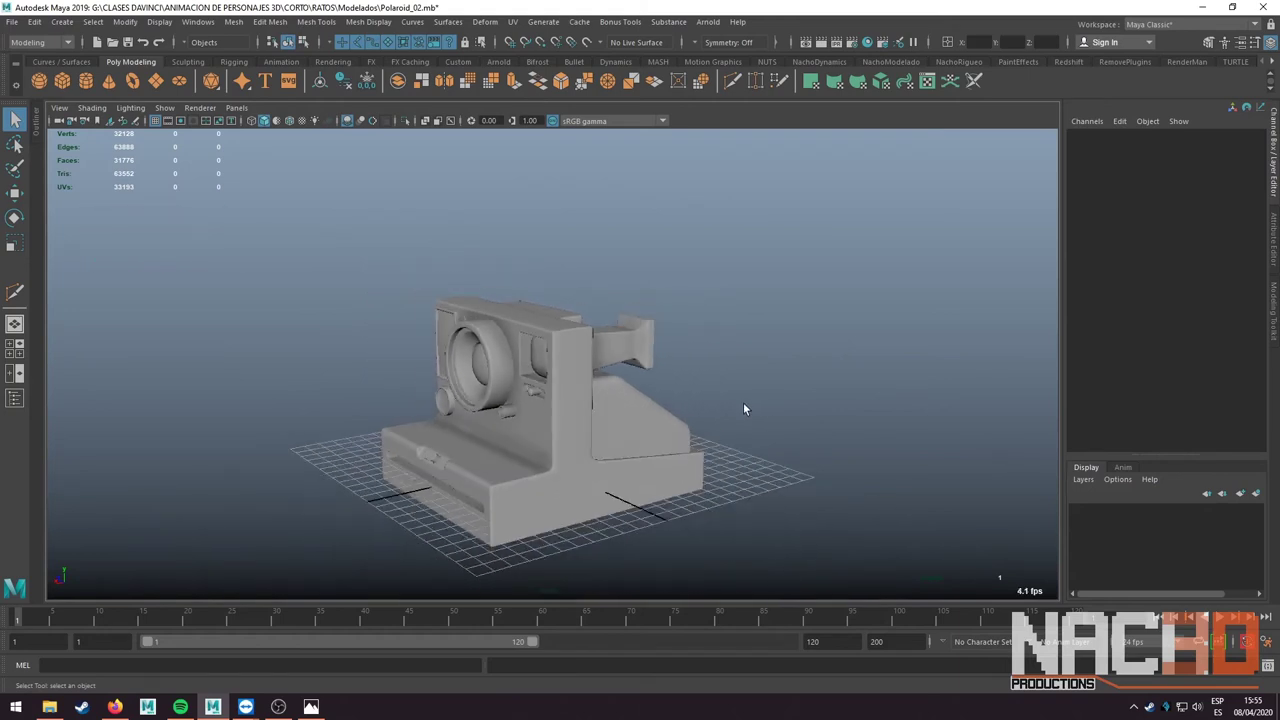
# - Create a pipe primitive beside the camera with 8 axis subdivisions
pyautogui.moveTo(714, 408)
pyautogui.keyDown('shift'); pyautogui.mouseDown(button='right')
pyautogui.moveTo(697, 533)
pyautogui.moveTo(686, 513)
pyautogui.mouseUp(button='right'); pyautogui.keyUp('shift')
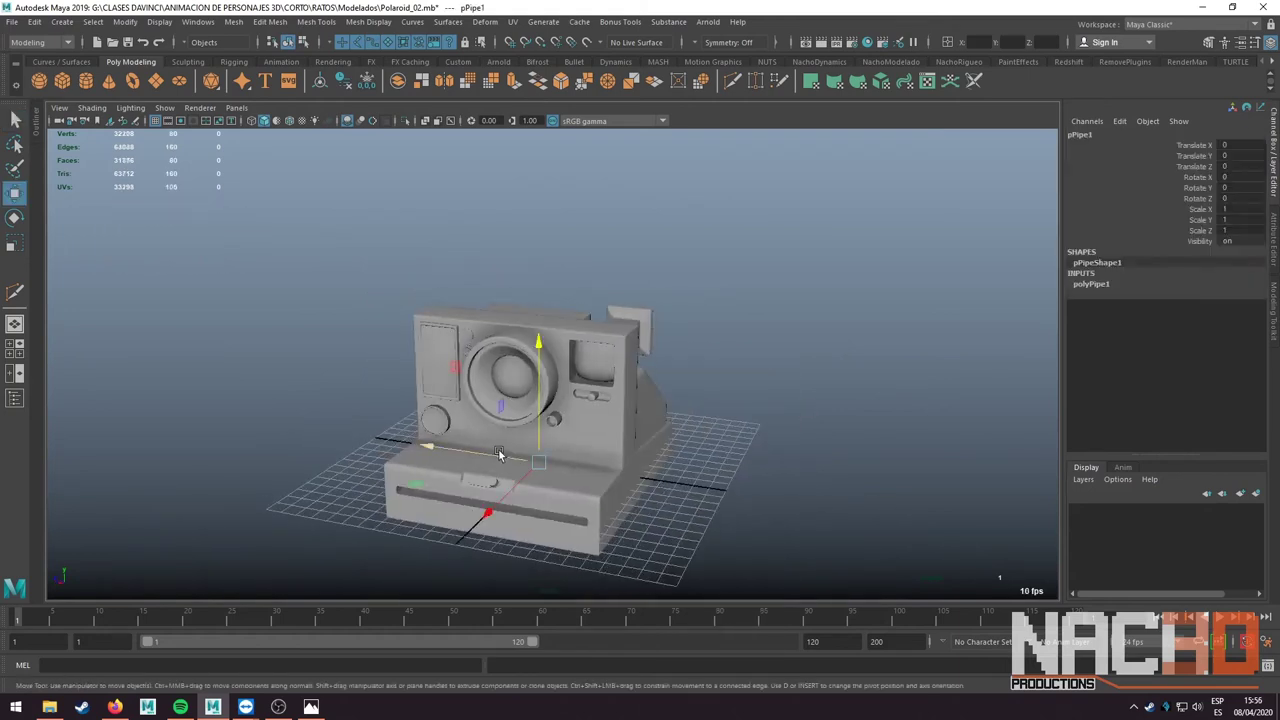
pyautogui.moveTo(530, 440)
pyautogui.mouseDown()
pyautogui.moveTo(655, 410)
pyautogui.moveTo(702, 417)
pyautogui.moveTo(813, 356)
pyautogui.mouseUp()
pyautogui.press('e')
pyautogui.scroll(3, 624, 384)
pyautogui.click(1091, 284)
pyautogui.press('Return')
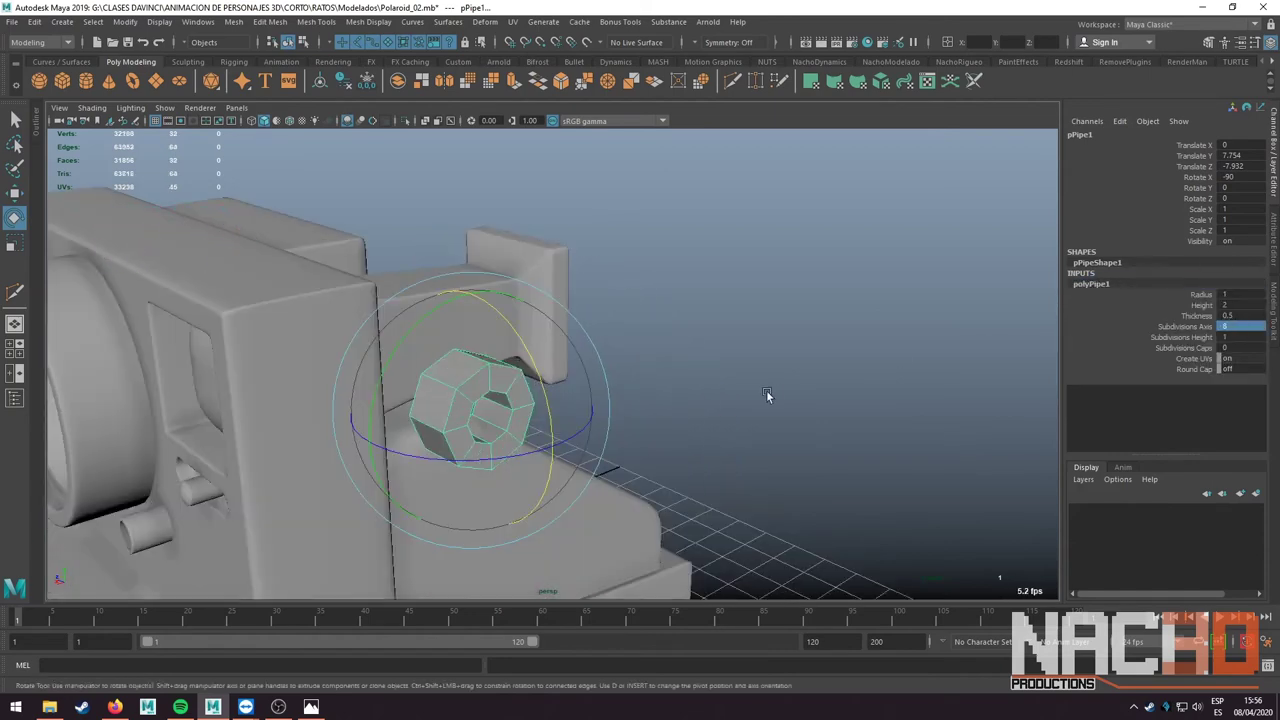
# - Raise the pipe above the camera's side, flattening and shrinking it
pyautogui.press('w')
pyautogui.moveTo(612, 416)
pyautogui.keyDown('alt'); pyautogui.mouseDown()
pyautogui.moveTo(560, 420)
pyautogui.moveTo(600, 435)
pyautogui.moveTo(600, 500)
pyautogui.moveTo(600, 300)
pyautogui.mouseUp(); pyautogui.keyUp('alt')
pyautogui.keyDown('alt'); pyautogui.moveTo(600, 300); pyautogui.dragTo(737, 289); pyautogui.keyUp('alt')
pyautogui.press('r')
pyautogui.moveTo(660, 230)
pyautogui.mouseDown()
pyautogui.moveTo(614, 289)
pyautogui.moveTo(583, 389)
pyautogui.moveTo(620, 400)
pyautogui.mouseUp()
pyautogui.press('r')
pyautogui.moveTo(508, 334); pyautogui.dragTo(490, 334)
pyautogui.keyDown('alt'); pyautogui.moveTo(520, 400); pyautogui.dragTo(600, 390); pyautogui.keyUp('alt')
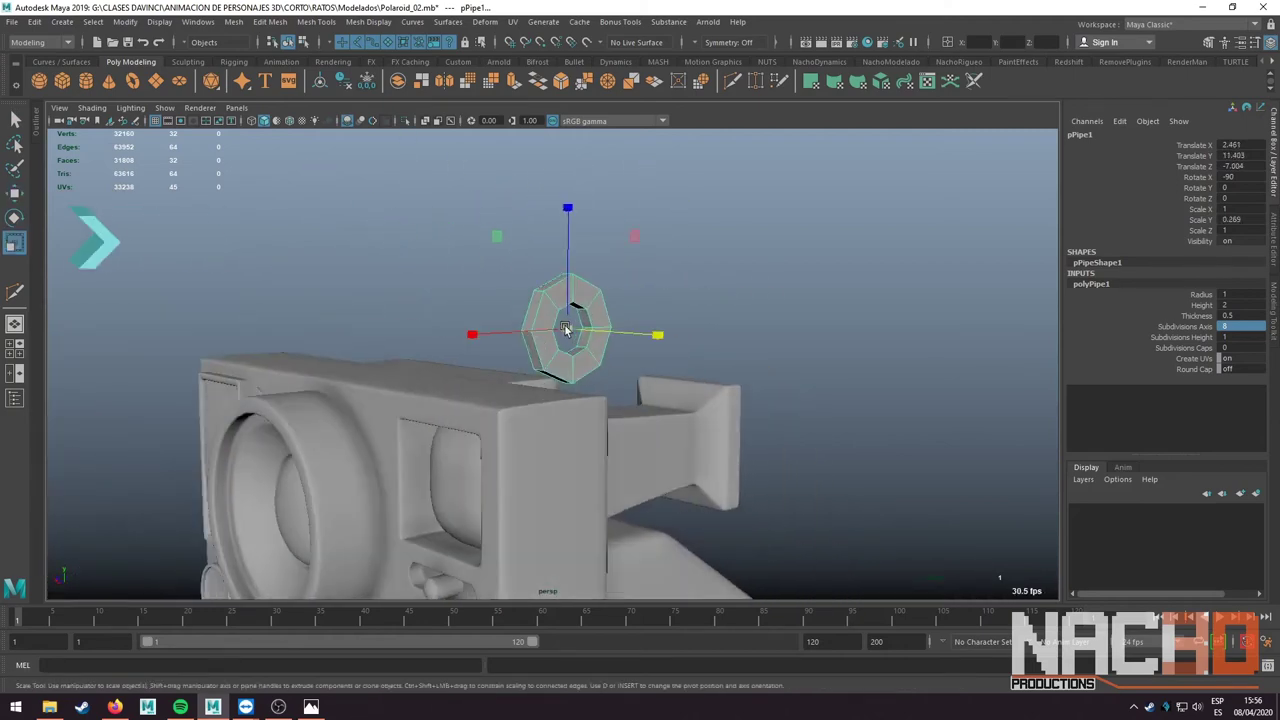
# - Refine the pipe's placement and reduce its Thickness to 0.36
pyautogui.press('w')
pyautogui.moveTo(571, 334)
pyautogui.mouseDown()
pyautogui.moveTo(467, 350)
pyautogui.moveTo(560, 380)
pyautogui.moveTo(700, 380)
pyautogui.mouseUp()
pyautogui.press('r')
pyautogui.click(1195, 315)
pyautogui.moveTo(620, 330); pyautogui.dragTo(580, 330, button='middle')
pyautogui.moveTo(580, 330)
pyautogui.keyDown('alt'); pyautogui.mouseDown()
pyautogui.moveTo(700, 320)
pyautogui.moveTo(466, 329)
pyautogui.moveTo(503, 373)
pyautogui.moveTo(480, 449)
pyautogui.mouseUp(); pyautogui.keyUp('alt')
pyautogui.press('w')
# - Extrude the pipe's two bottom faces downward into a tab
pyautogui.press('F11')
pyautogui.click(514, 337)
pyautogui.hotkey('ctrl', 'e')
pyautogui.moveTo(390, 450)
pyautogui.mouseDown()
pyautogui.moveTo(257, 451)
pyautogui.moveTo(357, 451)
pyautogui.mouseUp()
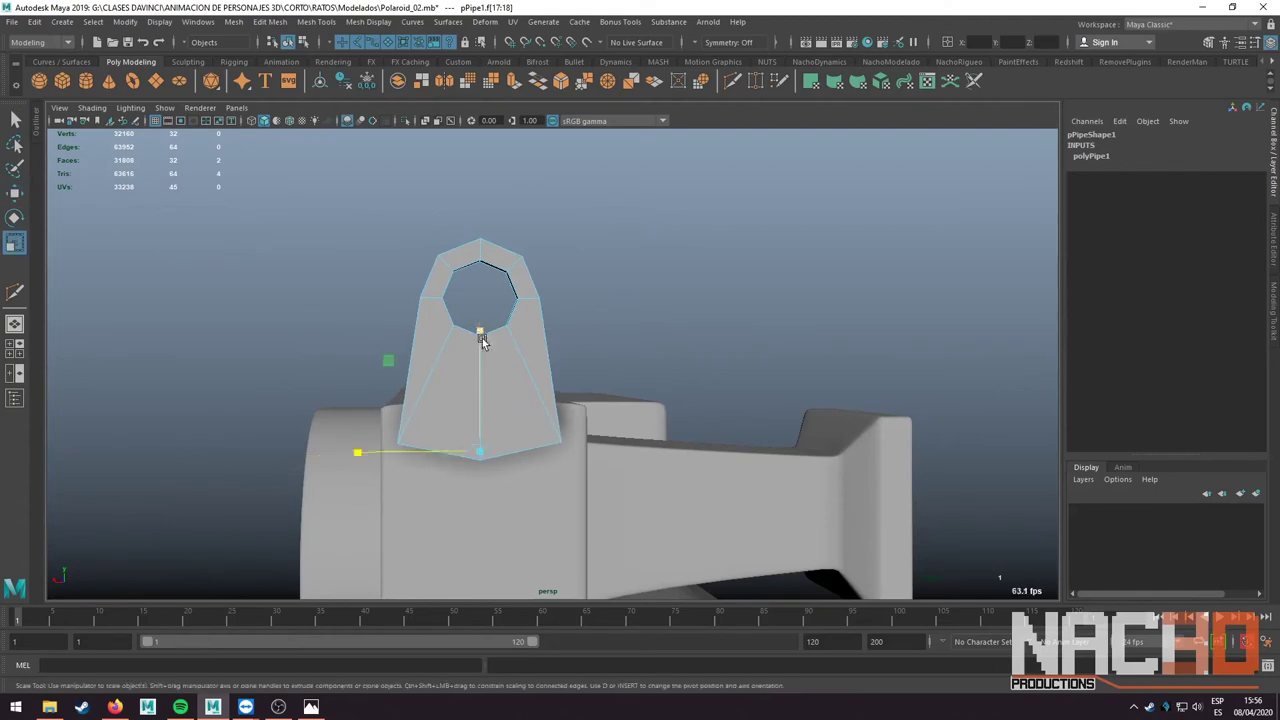
pyautogui.press('w')
pyautogui.moveTo(481, 373)
pyautogui.keyDown('alt'); pyautogui.mouseDown()
pyautogui.moveTo(620, 380)
pyautogui.moveTo(560, 380)
pyautogui.moveTo(443, 337)
pyautogui.mouseUp(); pyautogui.keyUp('alt')
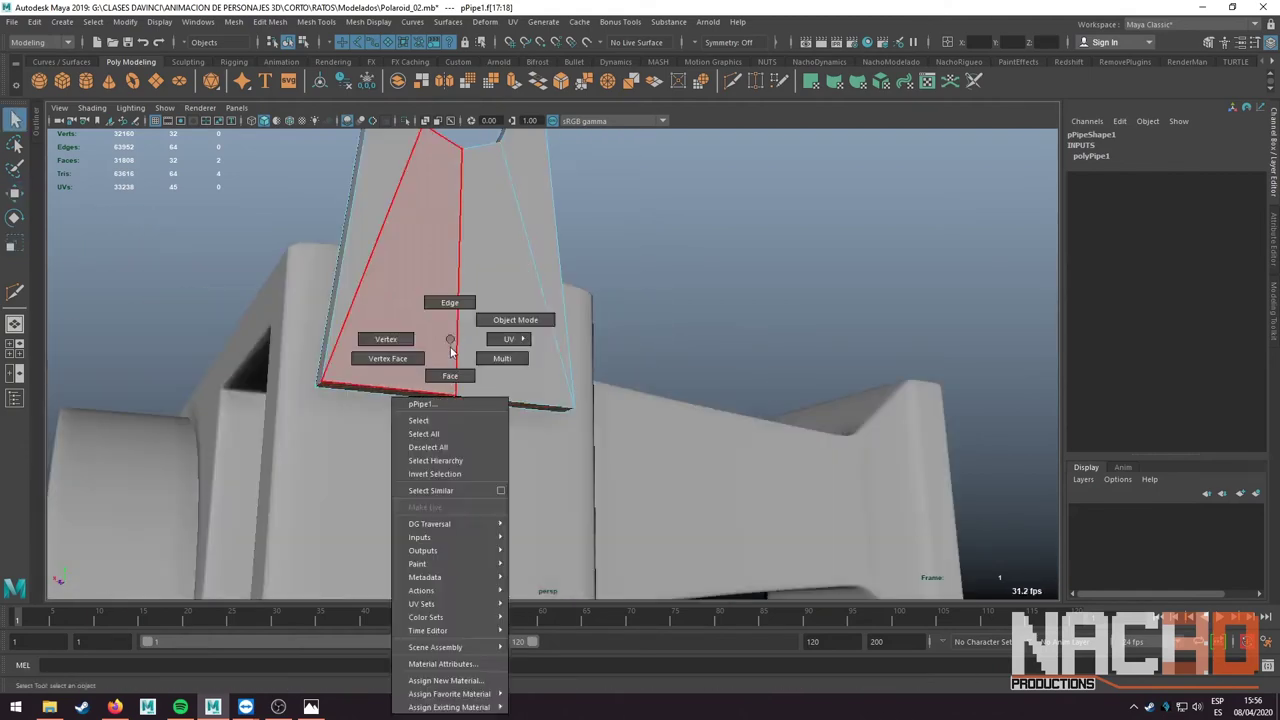
pyautogui.moveTo(443, 337); pyautogui.dragTo(383, 337, button='right')
# - Multi-Cut a new edge across the lug near its hole
pyautogui.press('q')
pyautogui.click(490, 387)
pyautogui.press('F8')
pyautogui.press('w')
pyautogui.moveTo(490, 387)
pyautogui.keyDown('alt'); pyautogui.mouseDown()
pyautogui.moveTo(491, 400)
pyautogui.moveTo(480, 363)
pyautogui.moveTo(492, 385)
pyautogui.moveTo(689, 249)
pyautogui.moveTo(537, 332)
pyautogui.moveTo(581, 306)
pyautogui.moveTo(471, 320)
pyautogui.mouseUp(); pyautogui.keyUp('alt')
pyautogui.press('w')
pyautogui.press('q')
pyautogui.moveTo(471, 320); pyautogui.dragTo(448, 328, button='right')
pyautogui.moveTo(448, 328)
pyautogui.keyDown('alt'); pyautogui.mouseDown()
pyautogui.moveTo(586, 449)
pyautogui.moveTo(534, 420)
pyautogui.moveTo(657, 314)
pyautogui.moveTo(537, 332)
pyautogui.moveTo(628, 283)
pyautogui.moveTo(640, 300)
pyautogui.mouseUp(); pyautogui.keyUp('alt')
pyautogui.keyDown('ctrl'); pyautogui.click(568, 454); pyautogui.keyUp('ctrl')
pyautogui.moveTo(640, 300)
pyautogui.keyDown('alt'); pyautogui.mouseDown(button='right')
pyautogui.moveTo(514, 443)
pyautogui.moveTo(372, 362)
pyautogui.moveTo(520, 420)
pyautogui.mouseUp(button='right'); pyautogui.keyUp('alt')
pyautogui.press('Return')
# - Cut a second edge from the top of the hole down to the lug's tip
pyautogui.moveTo(520, 420)
pyautogui.keyDown('alt'); pyautogui.mouseDown()
pyautogui.moveTo(649, 480)
pyautogui.moveTo(636, 426)
pyautogui.moveTo(540, 350)
pyautogui.mouseUp(); pyautogui.keyUp('alt')
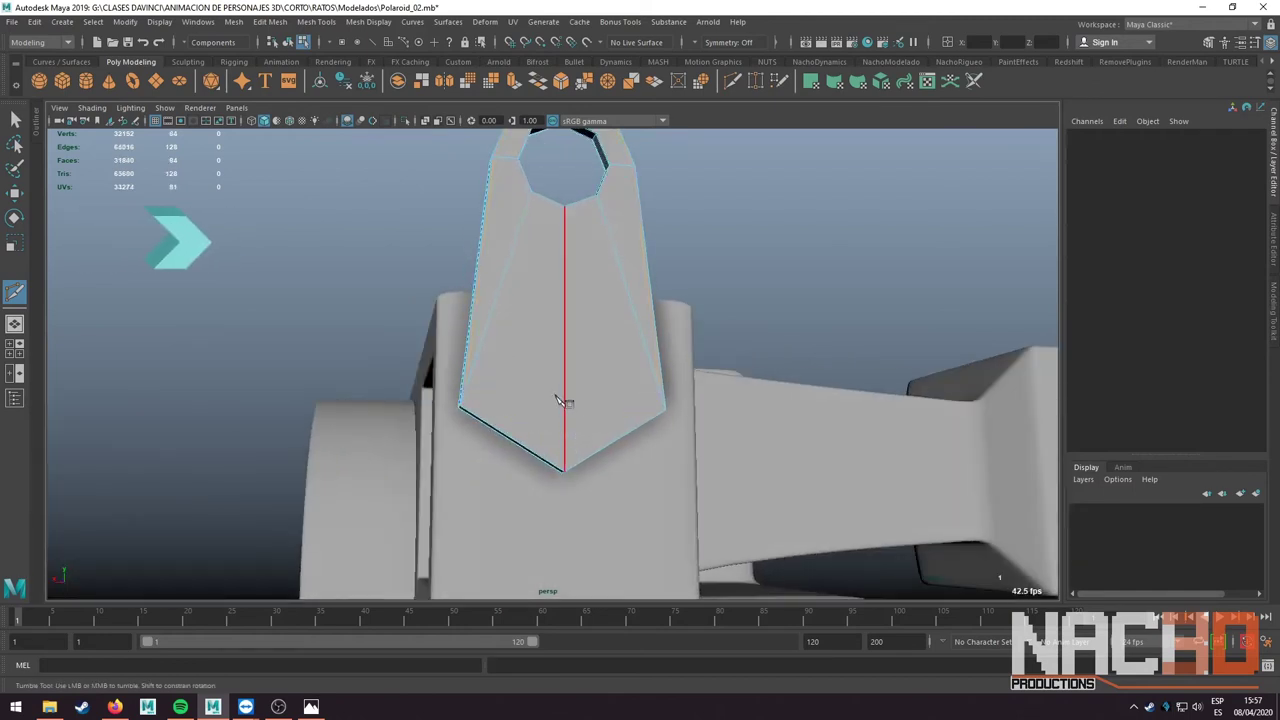
pyautogui.keyDown('alt'); pyautogui.moveTo(683, 381); pyautogui.dragTo(523, 400); pyautogui.keyUp('alt')
pyautogui.keyDown('alt'); pyautogui.moveTo(575, 449); pyautogui.dragTo(586, 363); pyautogui.keyUp('alt')
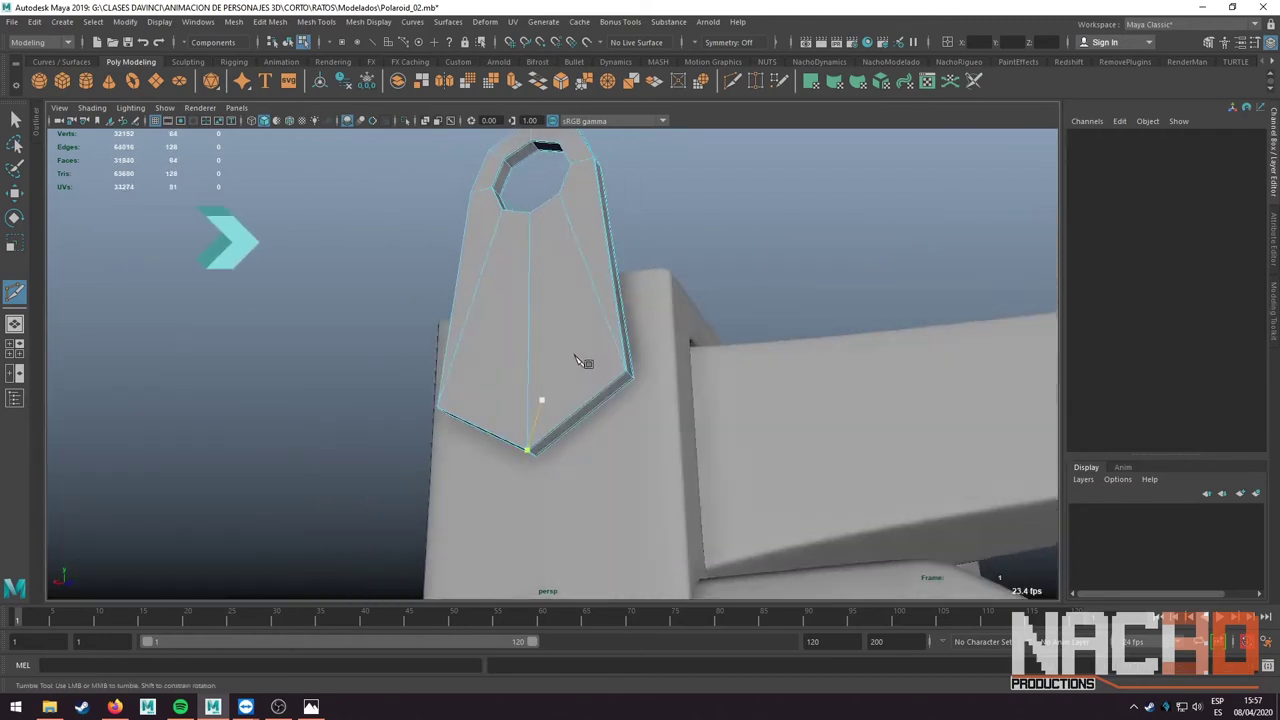
pyautogui.click(530, 200)
pyautogui.keyDown('alt'); pyautogui.moveTo(617, 440); pyautogui.dragTo(540, 370); pyautogui.keyUp('alt')
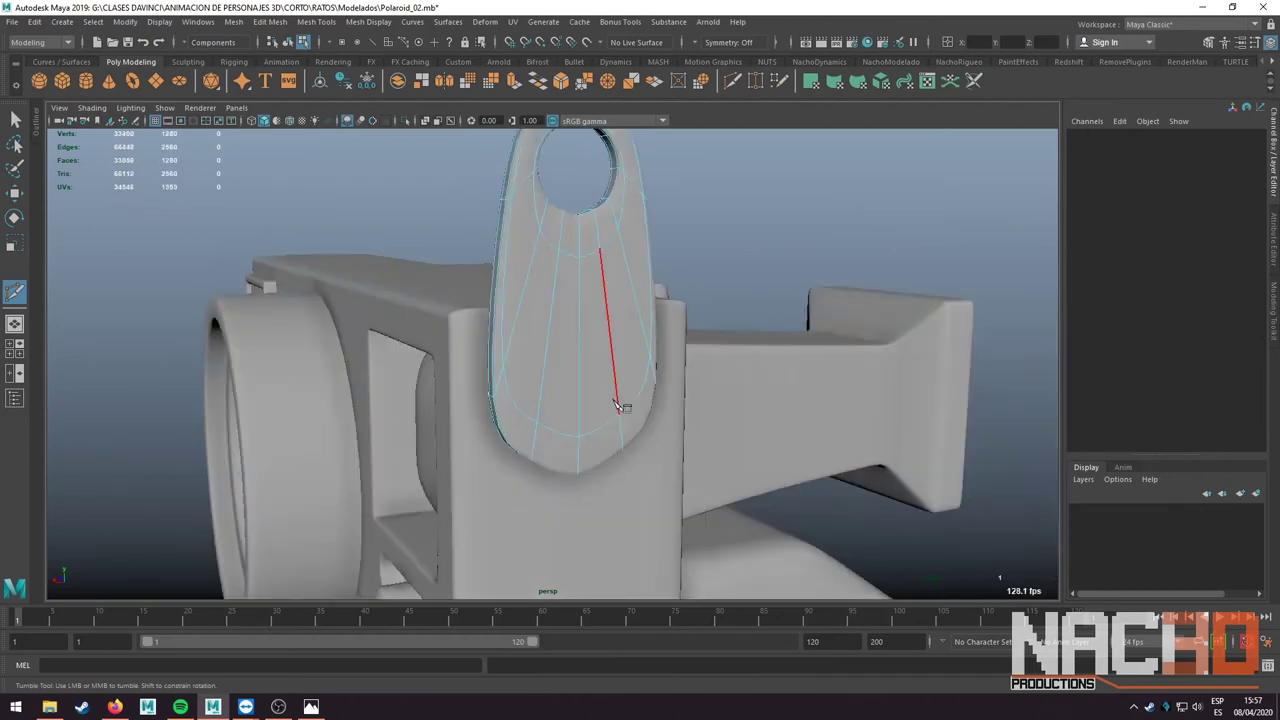
pyautogui.press('q')
# - Apply Edit Edge Flow to the new centre edge to round the lug
pyautogui.click(531, 364)
pyautogui.moveTo(775, 266)
pyautogui.keyDown('shift'); pyautogui.mouseDown(button='right')
pyautogui.moveTo(765, 428)
pyautogui.moveTo(759, 397)
pyautogui.mouseUp(button='right'); pyautogui.keyUp('shift')
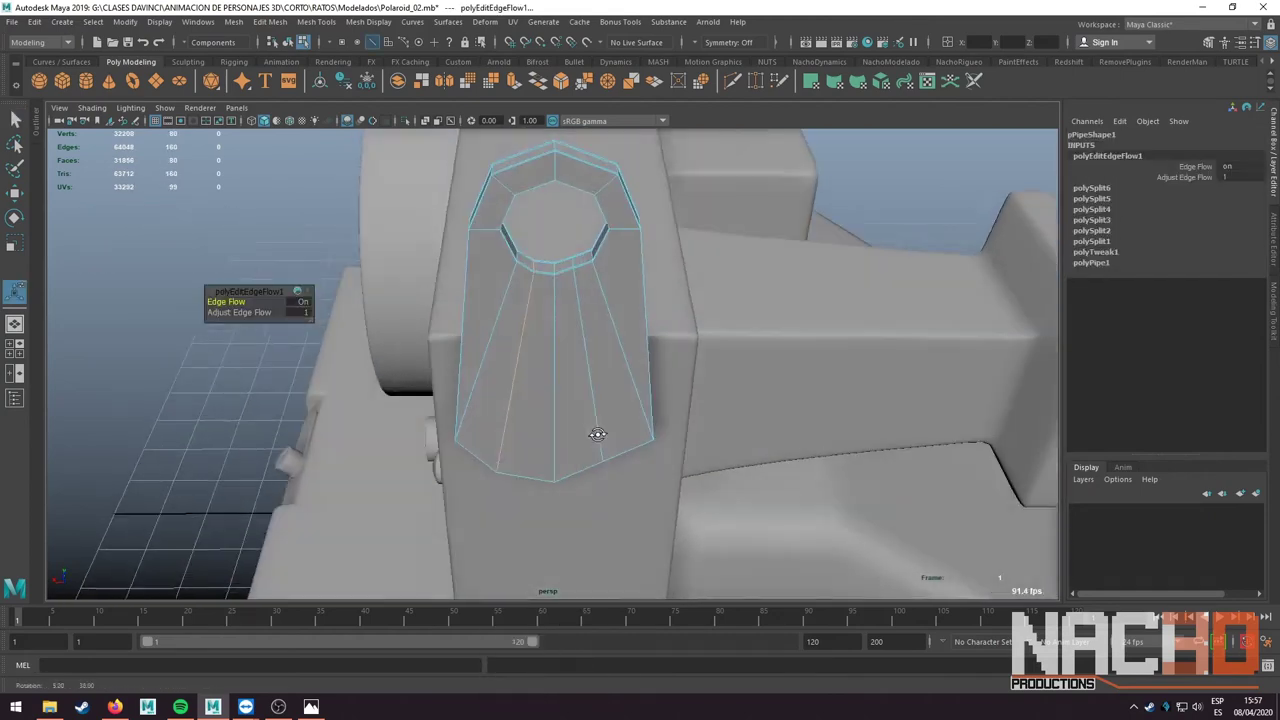
pyautogui.moveTo(600, 434)
pyautogui.keyDown('alt'); pyautogui.mouseDown()
pyautogui.moveTo(623, 363)
pyautogui.moveTo(650, 390)
pyautogui.moveTo(588, 349)
pyautogui.mouseUp(); pyautogui.keyUp('alt')
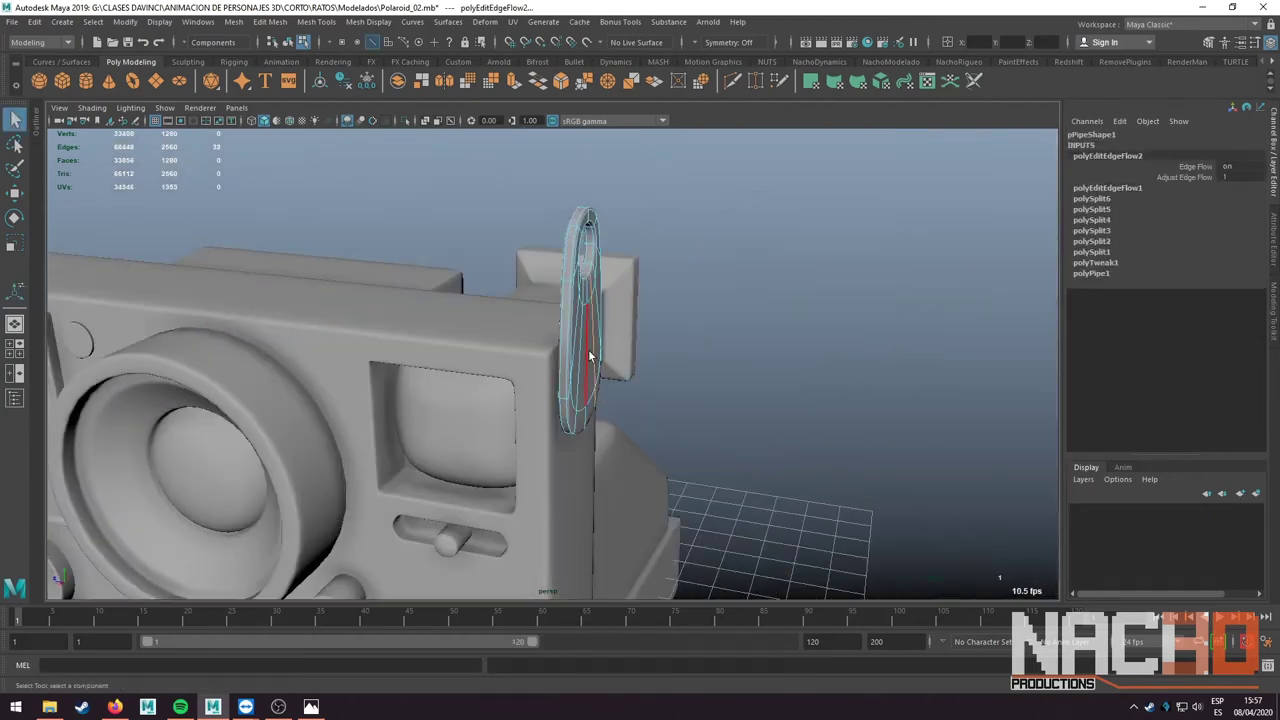
pyautogui.click(748, 405)
pyautogui.moveTo(748, 405)
pyautogui.keyDown('alt'); pyautogui.mouseDown()
pyautogui.moveTo(591, 376)
pyautogui.moveTo(557, 399)
pyautogui.moveTo(552, 476)
pyautogui.mouseUp(); pyautogui.keyUp('alt')
# - Rotate pCylinder9 90 in Y and scale its X to 0.482
pyautogui.click(557, 399)
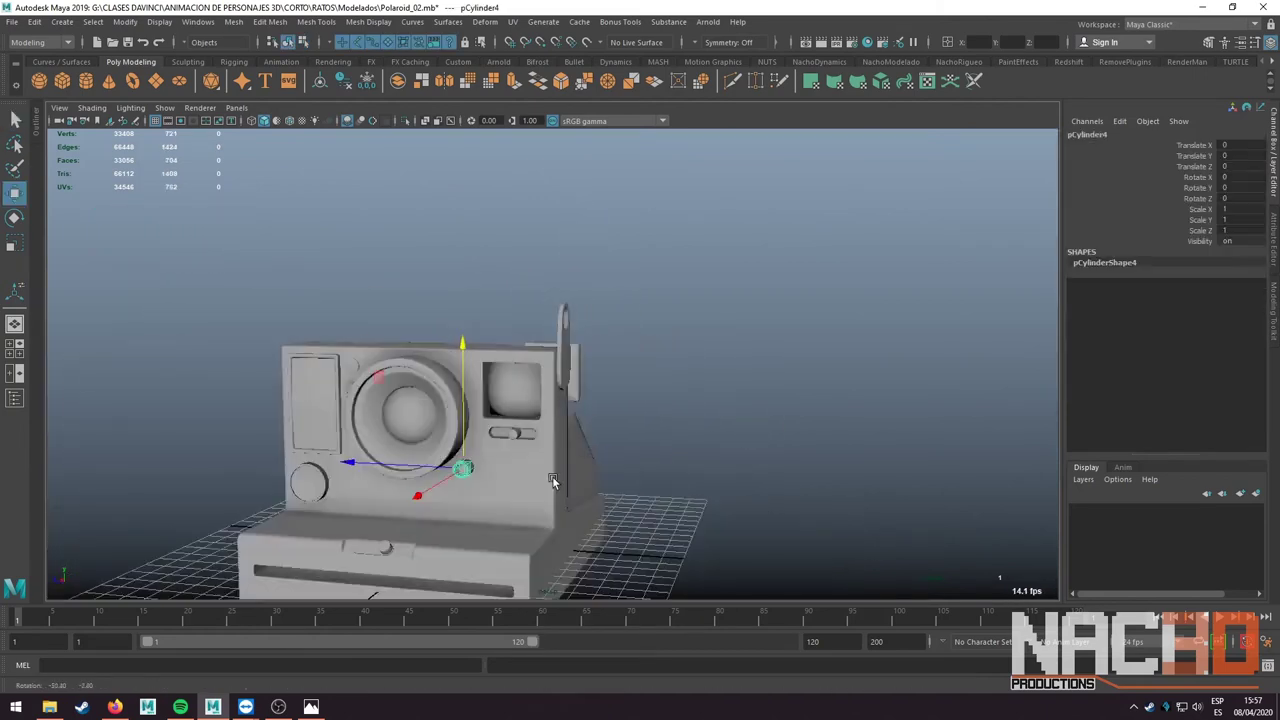
pyautogui.press('e')
pyautogui.keyDown('alt'); pyautogui.moveTo(413, 450); pyautogui.dragTo(575, 403); pyautogui.keyUp('alt')
pyautogui.press('w')
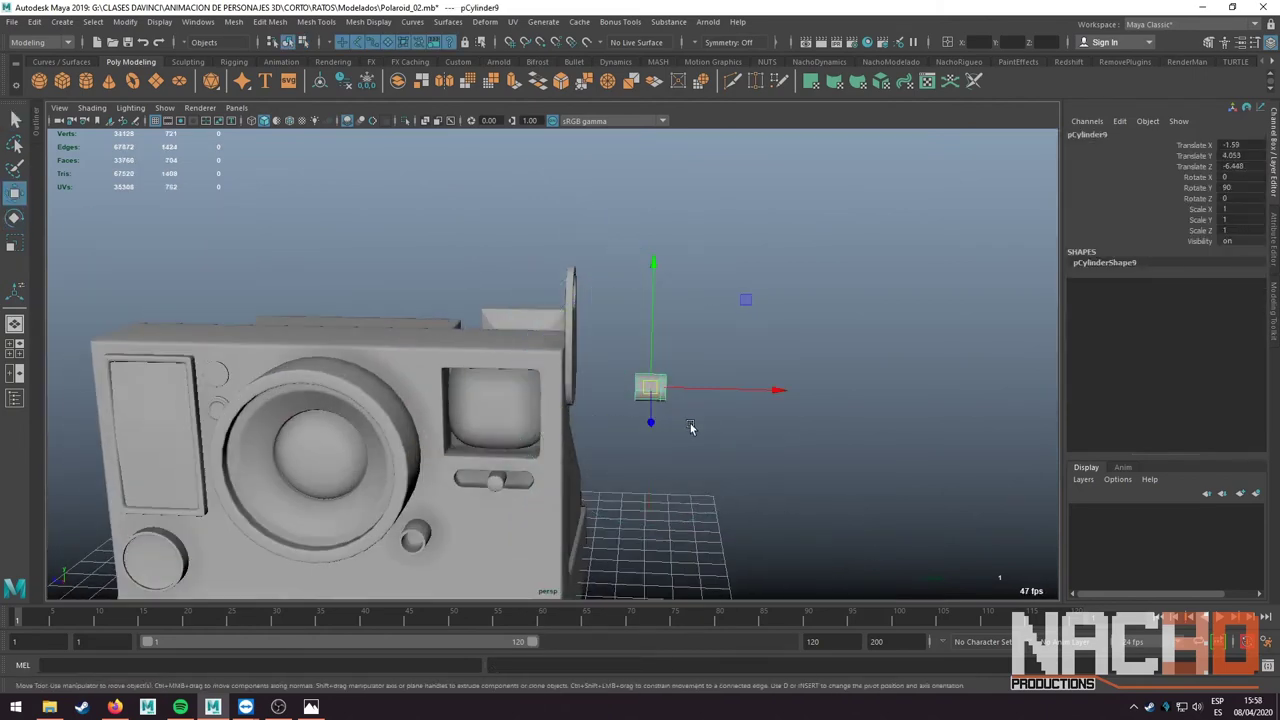
pyautogui.keyDown('alt'); pyautogui.moveTo(692, 429); pyautogui.dragTo(543, 457); pyautogui.keyUp('alt')
pyautogui.press('f')
pyautogui.press('r')
pyautogui.moveTo(646, 420)
pyautogui.keyDown('alt'); pyautogui.mouseDown()
pyautogui.moveTo(643, 400)
pyautogui.moveTo(663, 409)
pyautogui.moveTo(706, 380)
pyautogui.moveTo(552, 397)
pyautogui.mouseUp(); pyautogui.keyUp('alt')
pyautogui.press('w')
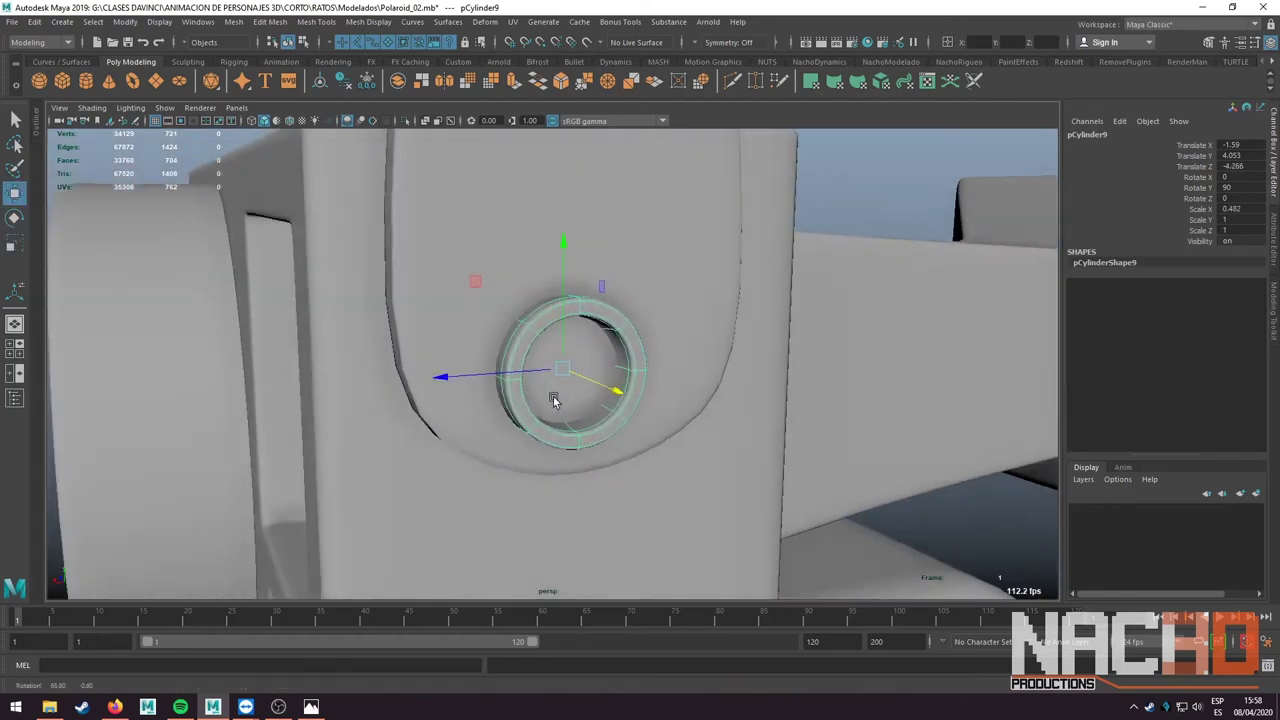
# - Slide the cylinder along X into the lug, checking it in the side wireframe view
pyautogui.hotkey('ctrl', '1')
pyautogui.moveTo(537, 371); pyautogui.dragTo(537, 395, button='right')
pyautogui.click(571, 386)
pyautogui.hotkey('ctrl', '1')
pyautogui.keyDown('alt'); pyautogui.moveTo(571, 386); pyautogui.dragTo(676, 397); pyautogui.keyUp('alt')
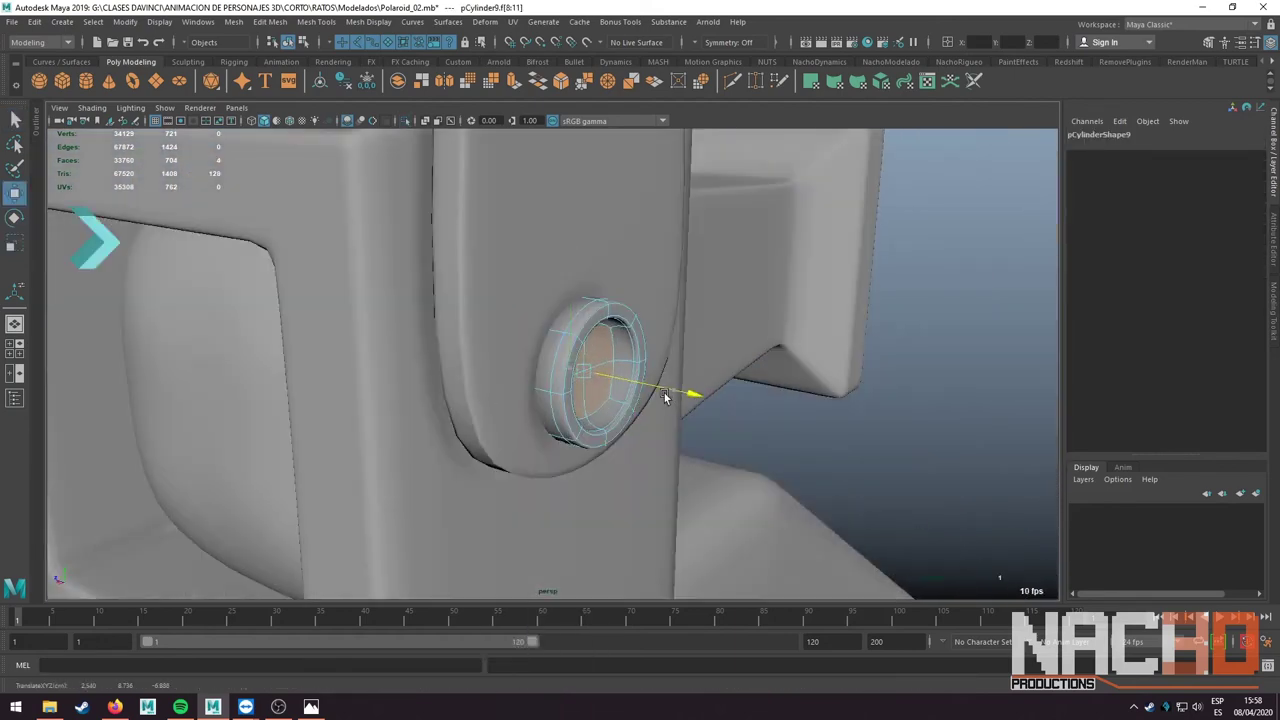
pyautogui.press('F8')
pyautogui.press('space')
pyautogui.press('space')
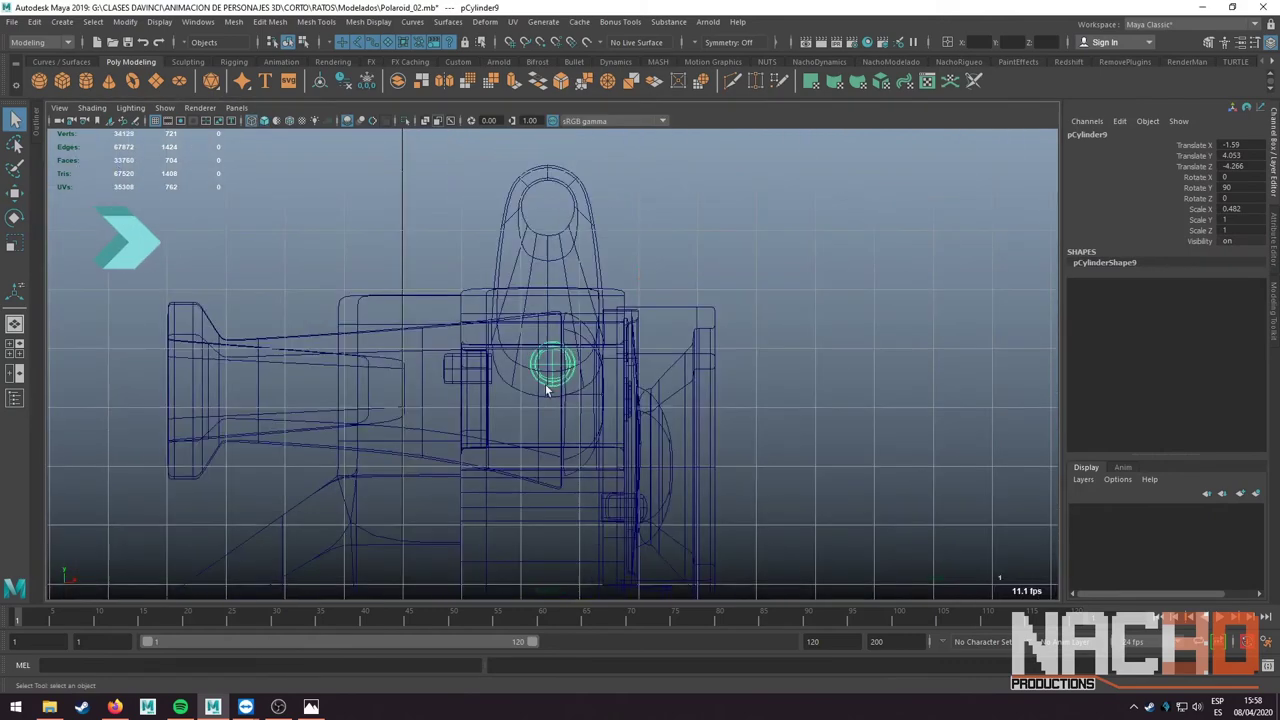
pyautogui.press('w')
pyautogui.moveTo(555, 368); pyautogui.dragTo(561, 368)
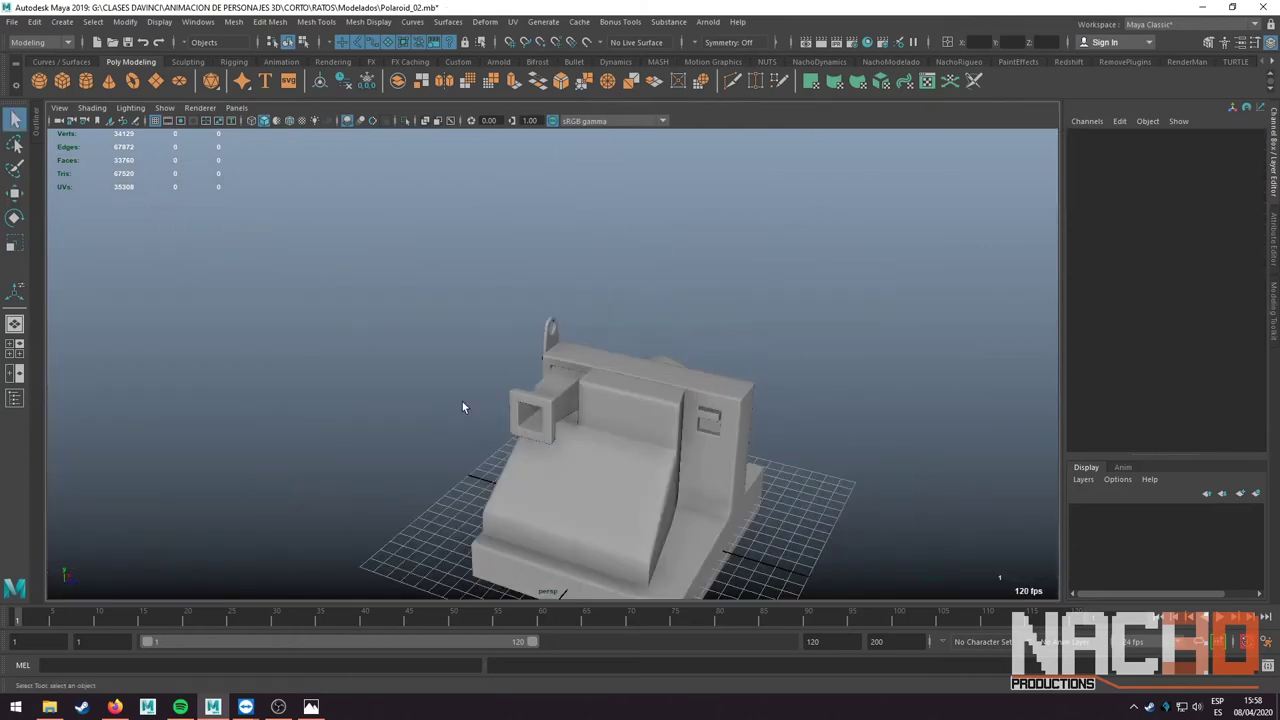
# - Group the copied lug and rivet with Ctrl+G and center the group's pivot
pyautogui.press('w')
pyautogui.keyDown('alt'); pyautogui.moveTo(614, 456); pyautogui.dragTo(699, 418); pyautogui.keyUp('alt')
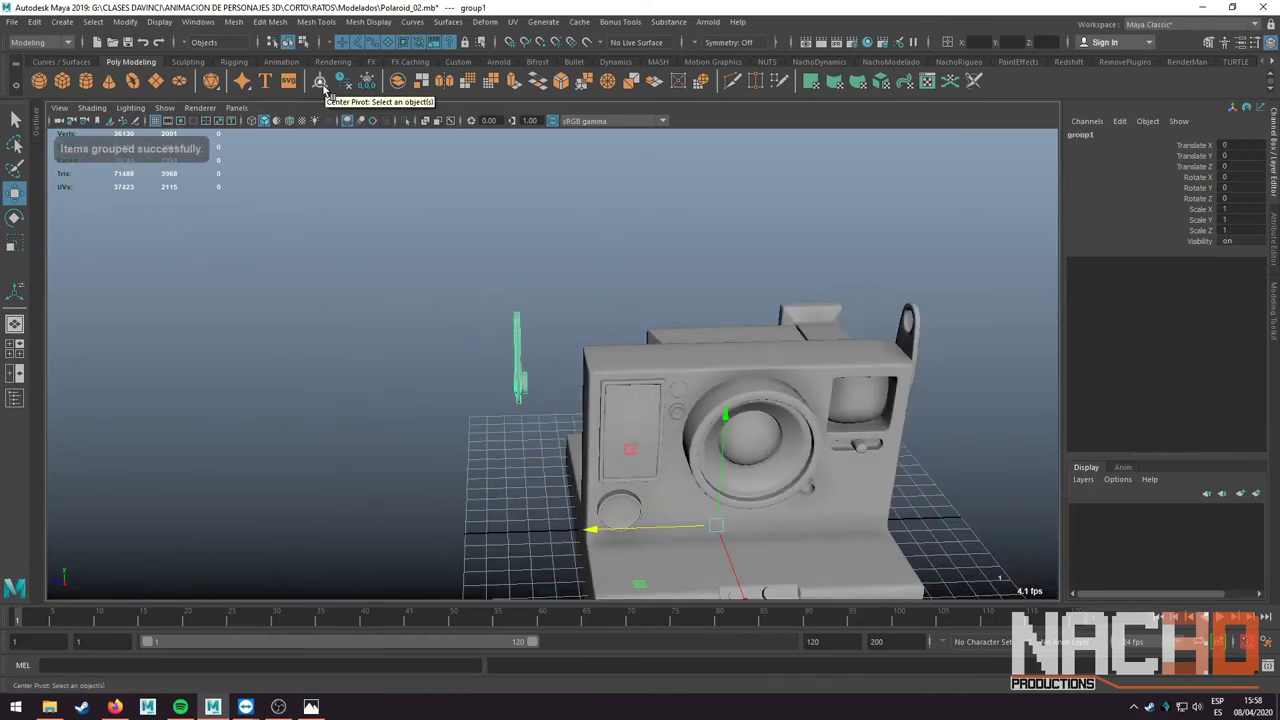
pyautogui.click(34, 21)
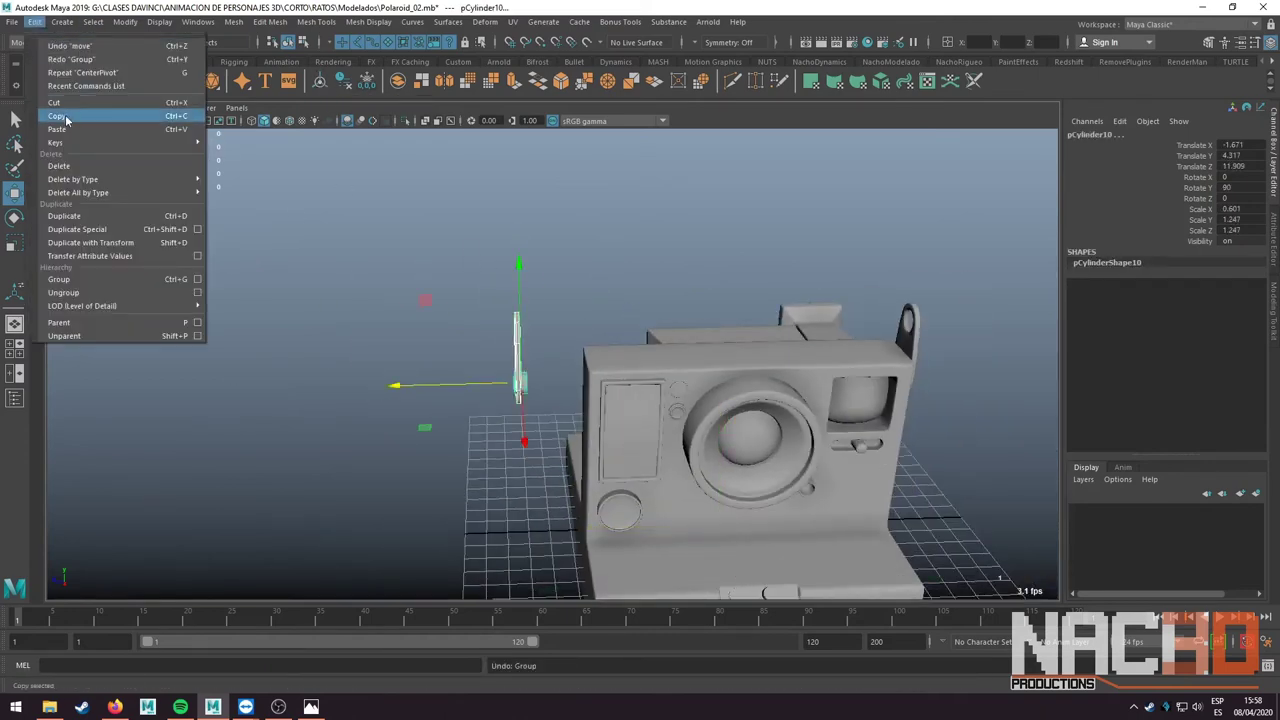
pyautogui.click(81, 285)
pyautogui.click(125, 21)
# - Rotate group1 180 in Y and move it along Z to the camera's opposite side
pyautogui.press('e')
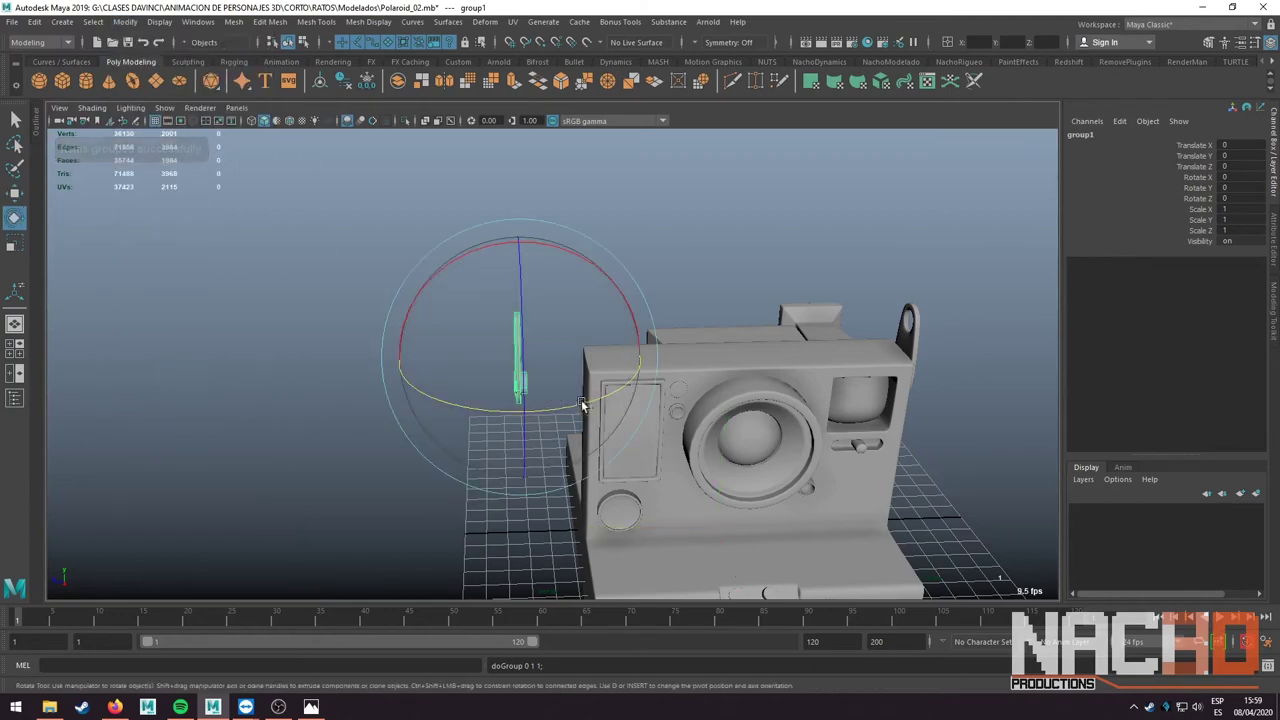
pyautogui.moveTo(581, 399); pyautogui.dragTo(400, 413)
pyautogui.press('w')
pyautogui.moveTo(520, 358)
pyautogui.mouseDown()
pyautogui.moveTo(675, 342)
pyautogui.moveTo(397, 329)
pyautogui.moveTo(554, 331)
pyautogui.moveTo(448, 320)
pyautogui.moveTo(608, 339)
pyautogui.moveTo(594, 337)
pyautogui.mouseUp()
pyautogui.scroll(3, 590, 354)
pyautogui.scroll(-5, 590, 354)
pyautogui.click(471, 346)
# - Draw the strap path over the camera with the EP Curve Tool in the side view
pyautogui.press('space')
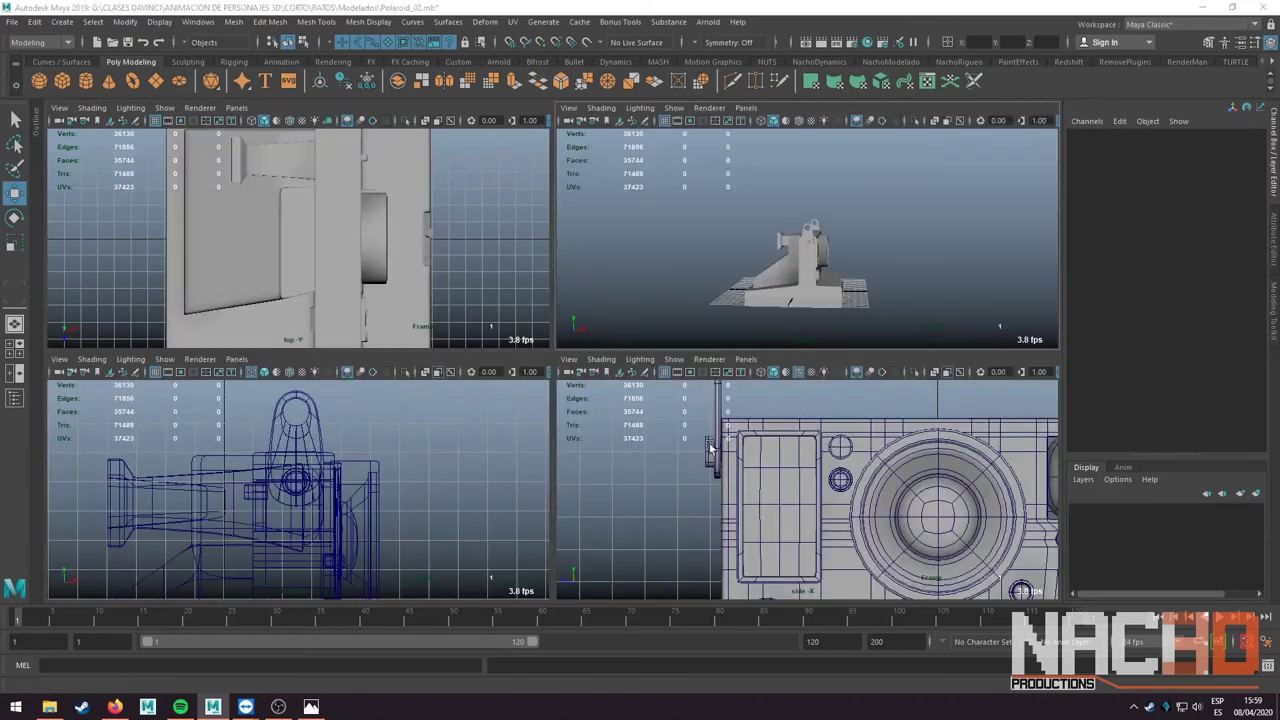
pyautogui.press('space')
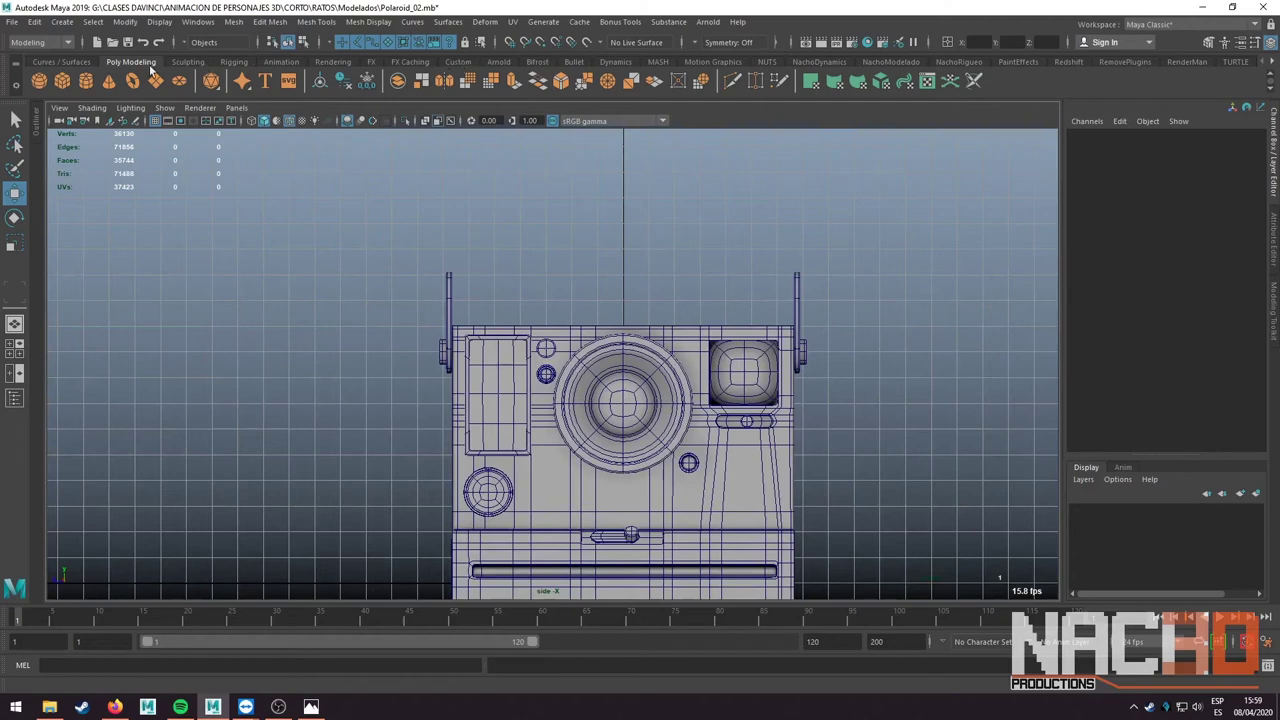
pyautogui.click(74, 64)
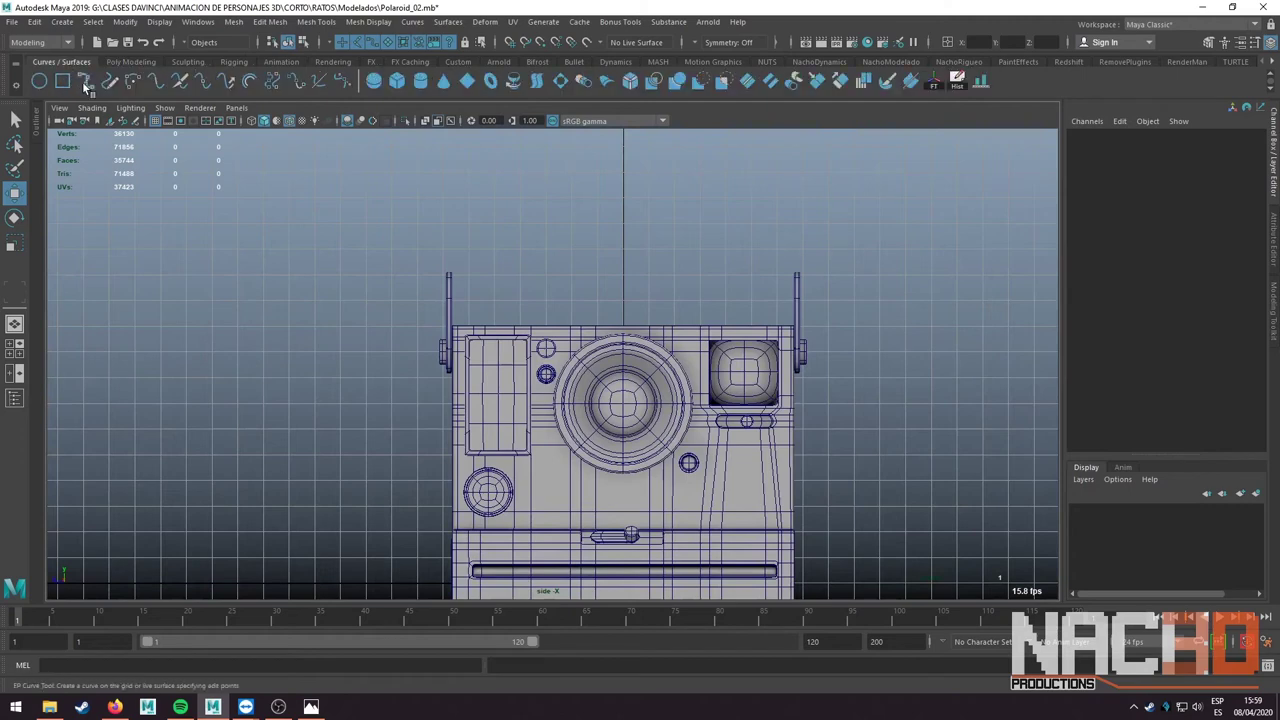
pyautogui.click(86, 86)
pyautogui.scroll(-2, 503, 257)
pyautogui.keyDown('alt'); pyautogui.moveTo(503, 257); pyautogui.dragTo(446, 381, button='middle'); pyautogui.keyUp('alt')
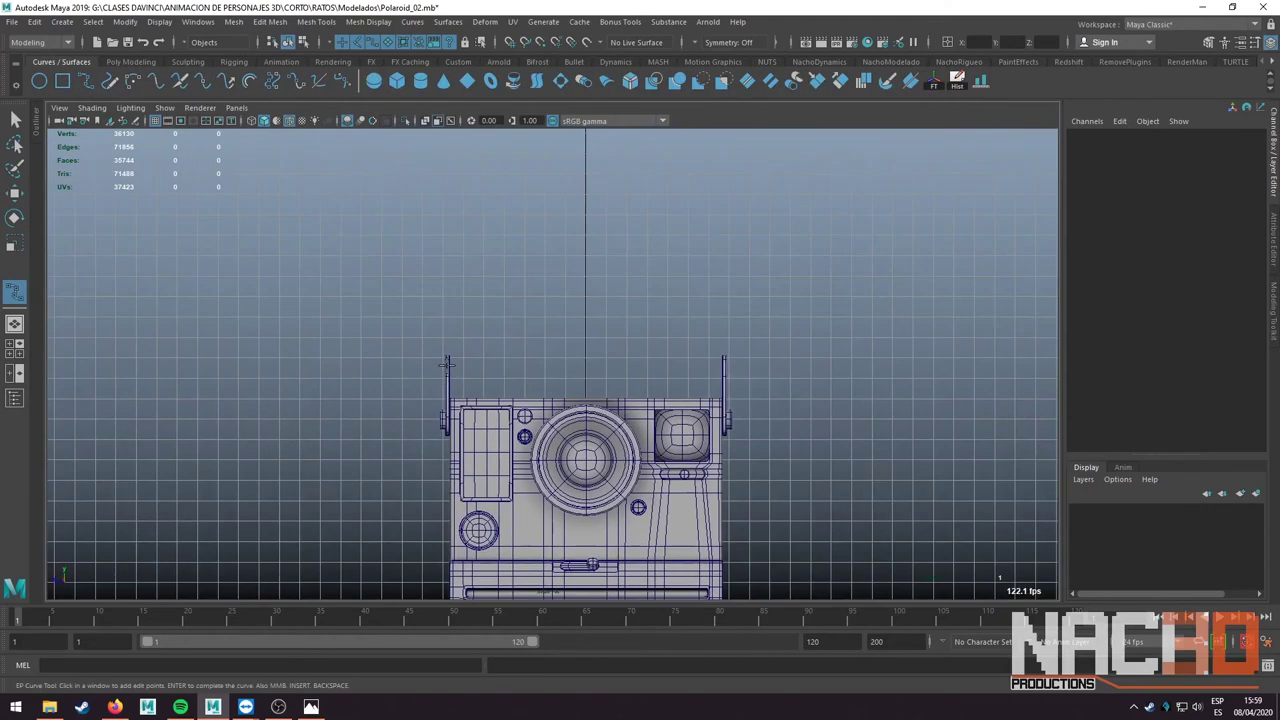
pyautogui.scroll(2, 438, 349)
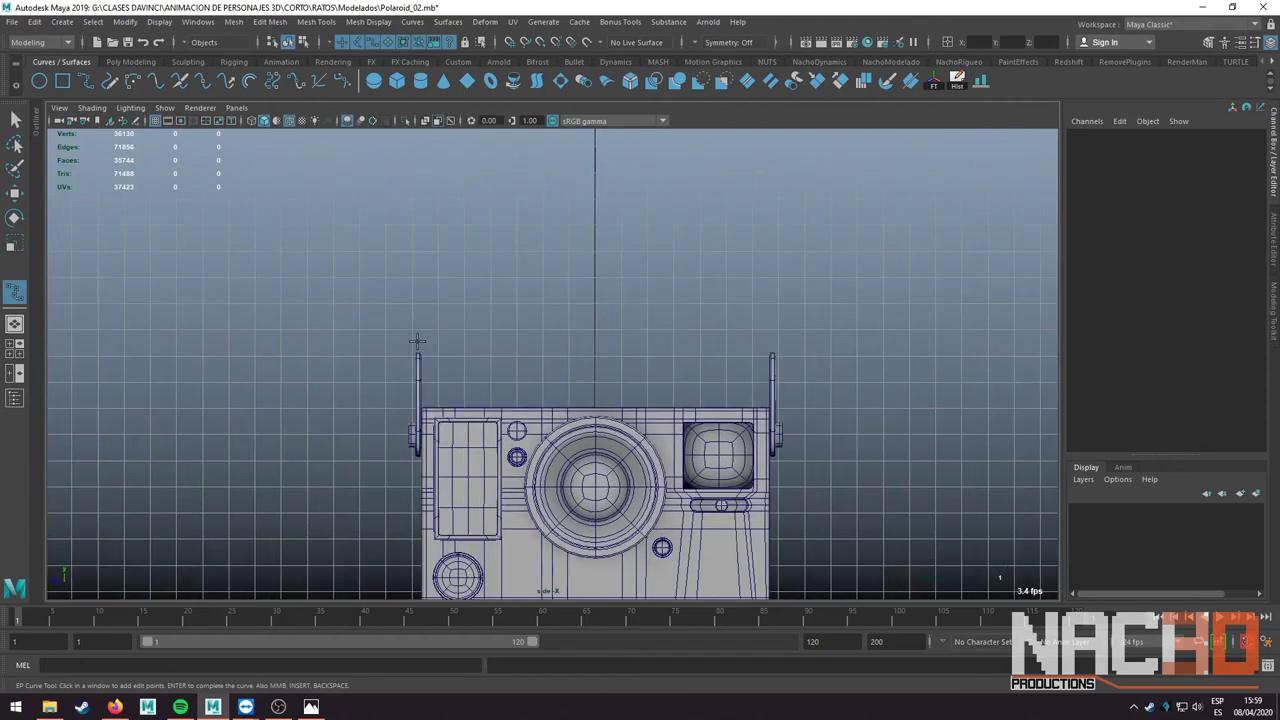
pyautogui.click(417, 340)
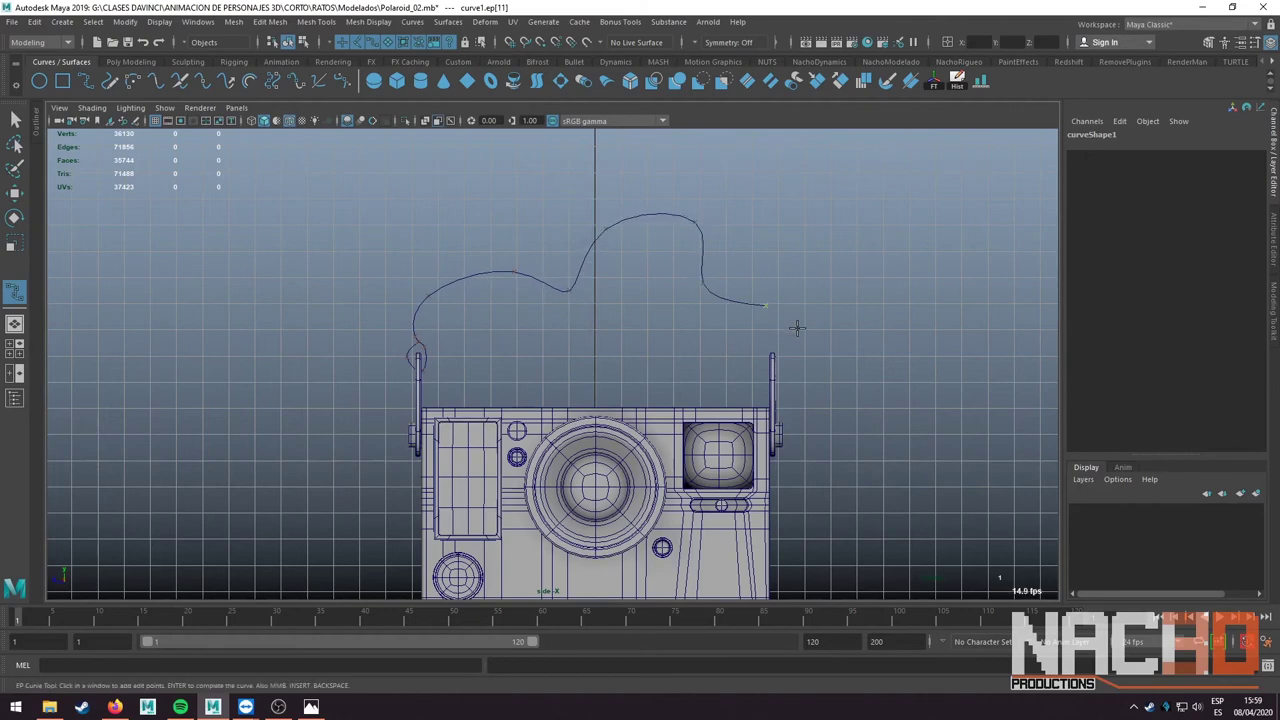
pyautogui.scroll(2, 797, 328)
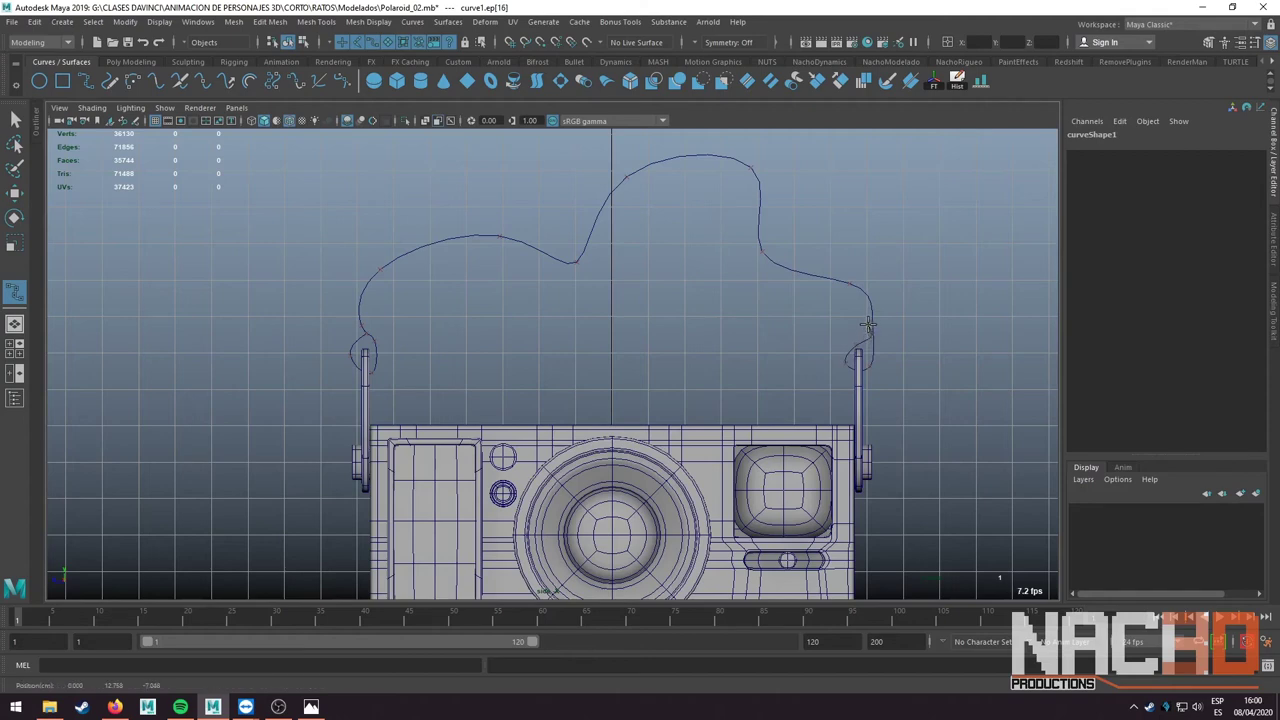
pyautogui.press('Return')
# - Move curve1 along X in perspective to line it up with the lugs
pyautogui.press('space')
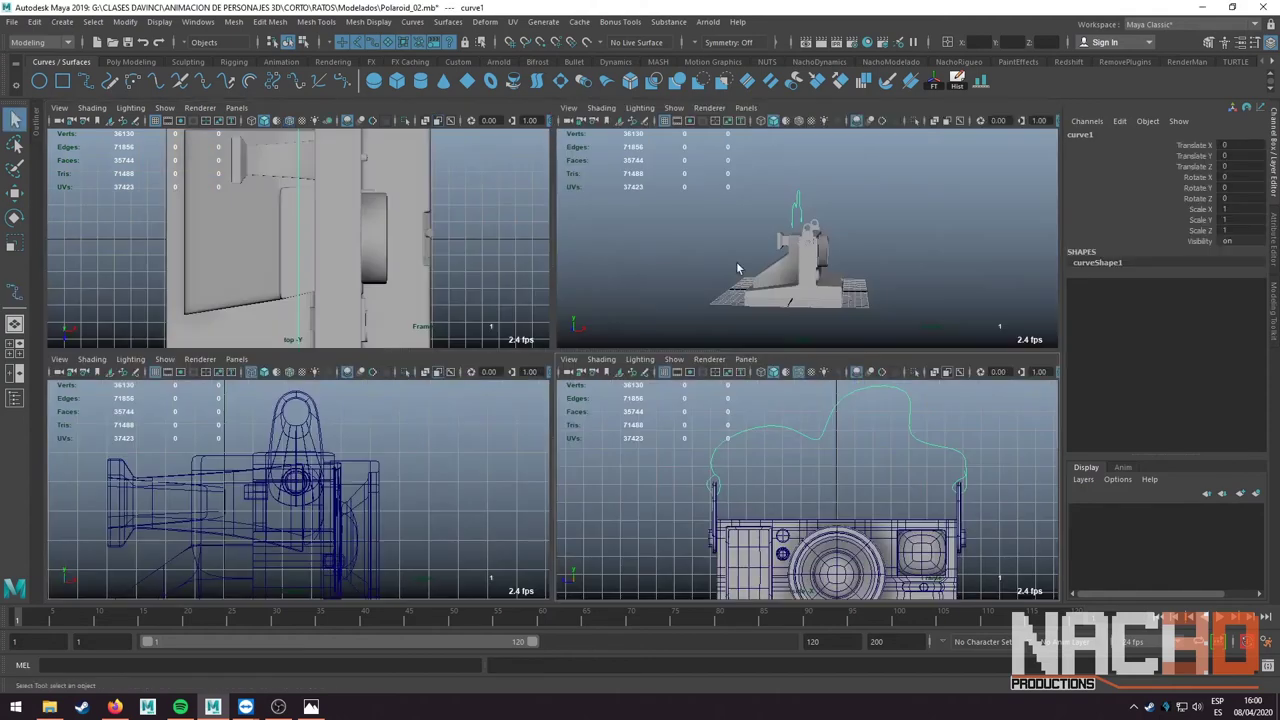
pyautogui.press('space')
pyautogui.press('w')
pyautogui.keyDown('alt'); pyautogui.moveTo(649, 322); pyautogui.dragTo(547, 292); pyautogui.keyUp('alt')
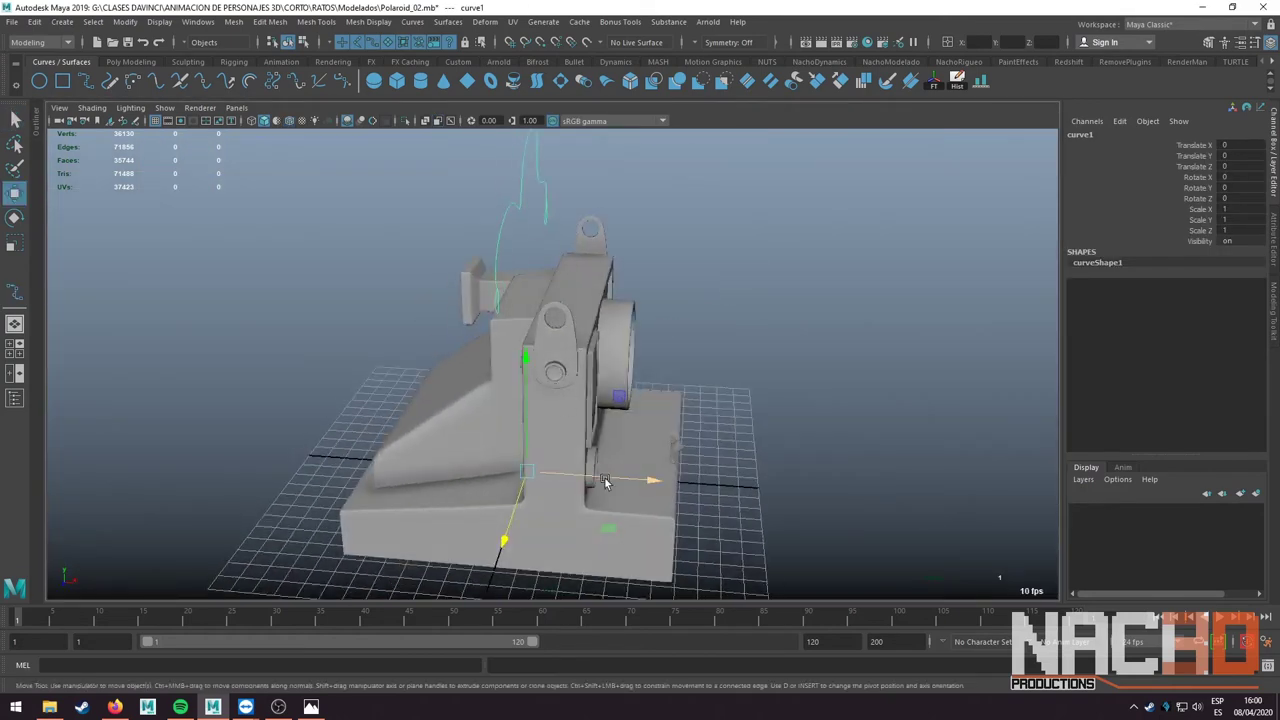
pyautogui.moveTo(605, 482); pyautogui.dragTo(655, 484)
pyautogui.click(768, 375)
pyautogui.moveTo(768, 375)
pyautogui.keyDown('alt'); pyautogui.mouseDown()
pyautogui.moveTo(452, 346)
pyautogui.moveTo(557, 335)
pyautogui.moveTo(428, 311)
pyautogui.mouseUp(); pyautogui.keyUp('alt')
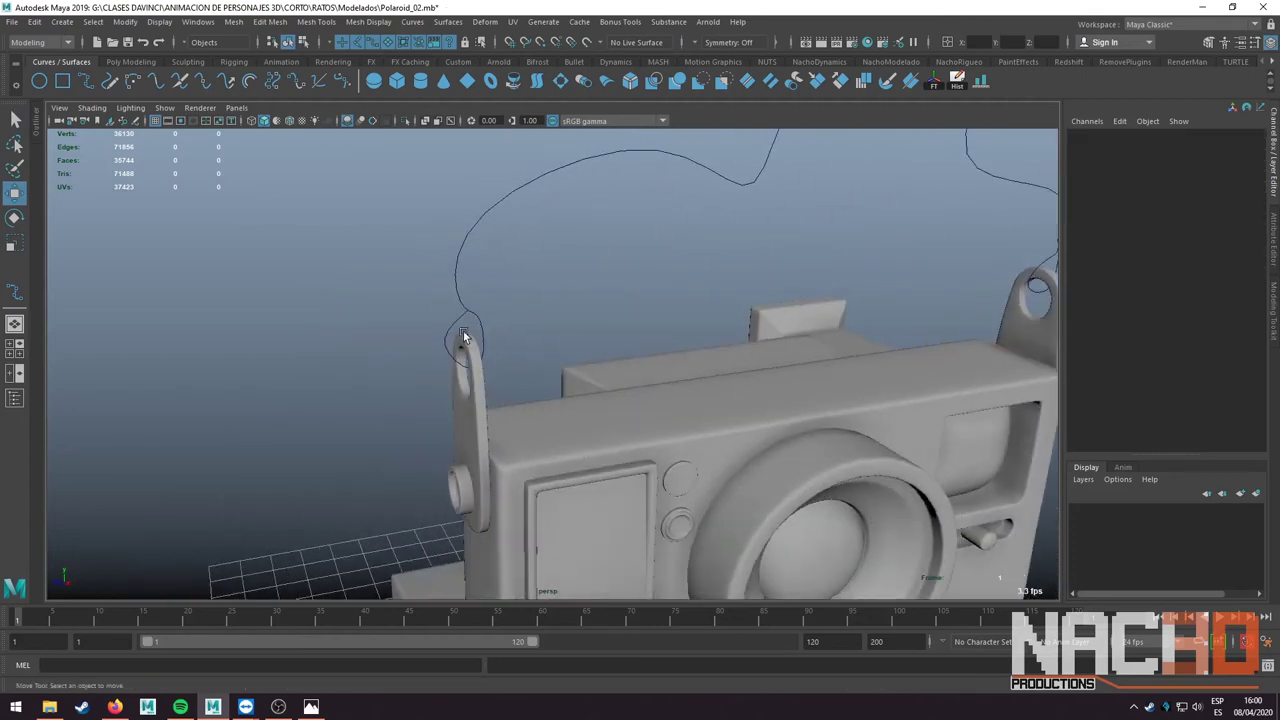
pyautogui.scroll(-3, 428, 311)
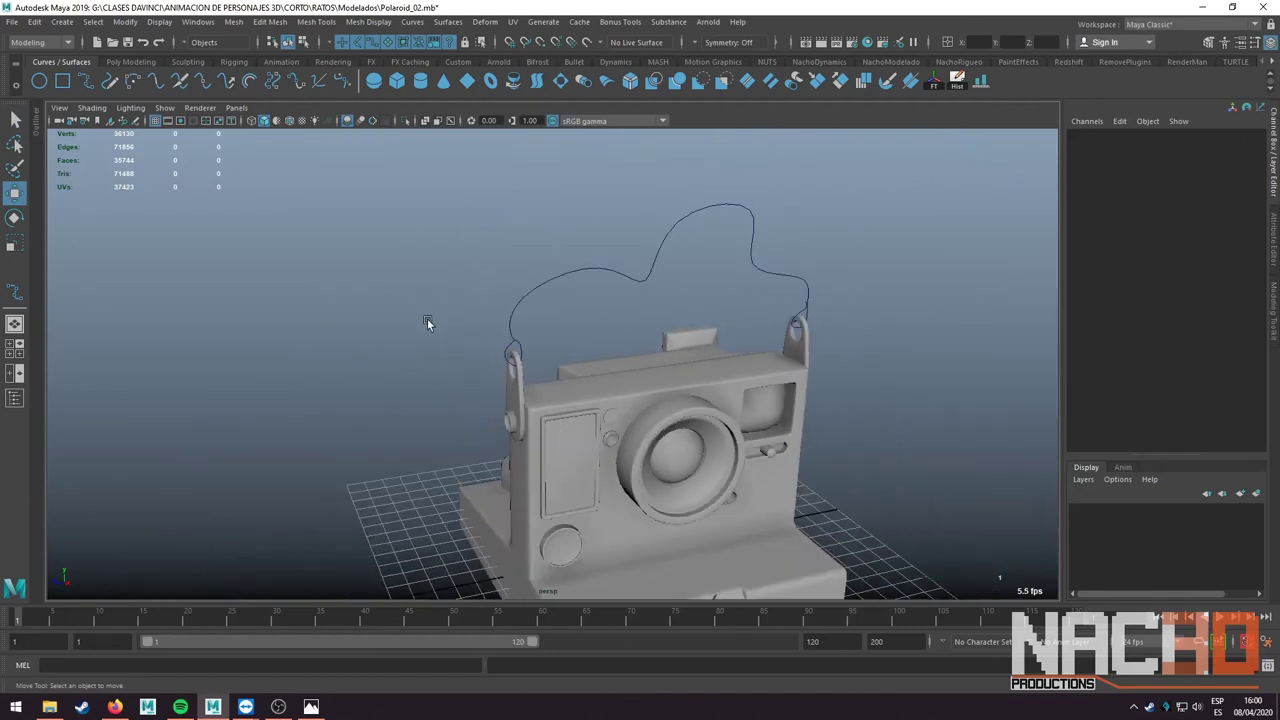
pyautogui.click(150, 62)
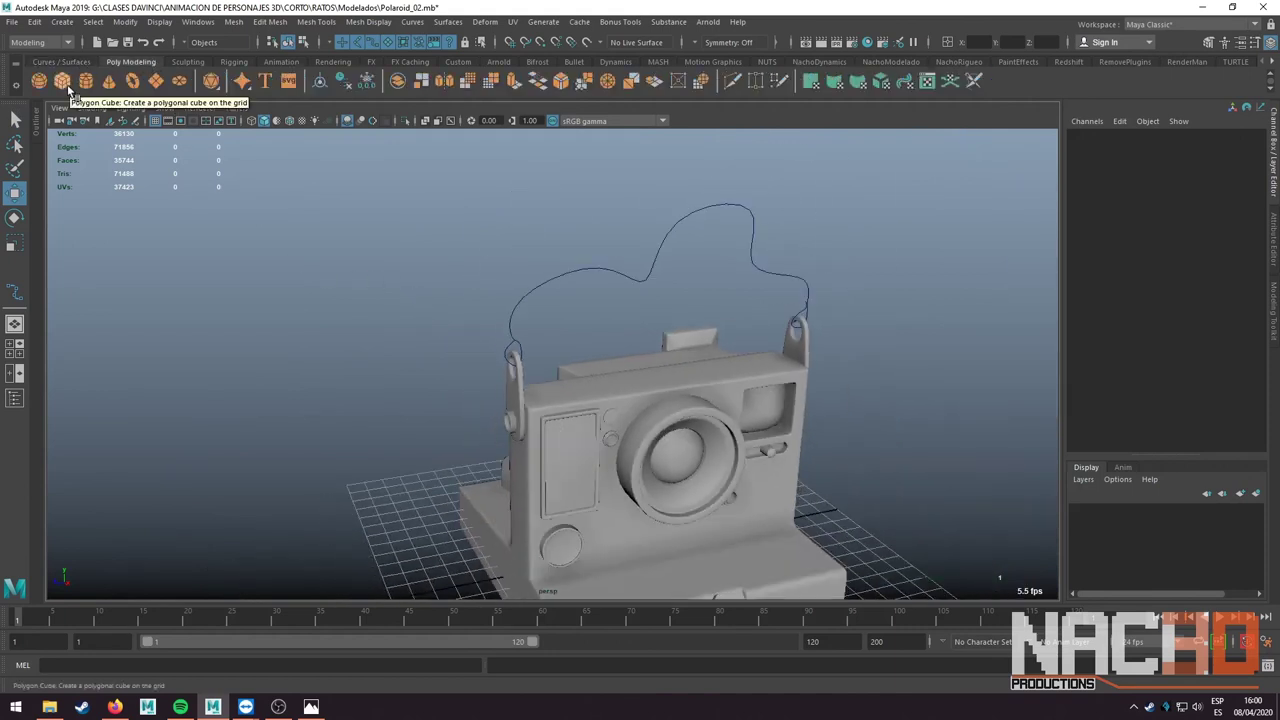
# - Create a polygon cube and raise it above the camera
pyautogui.scroll(3, 144, 159)
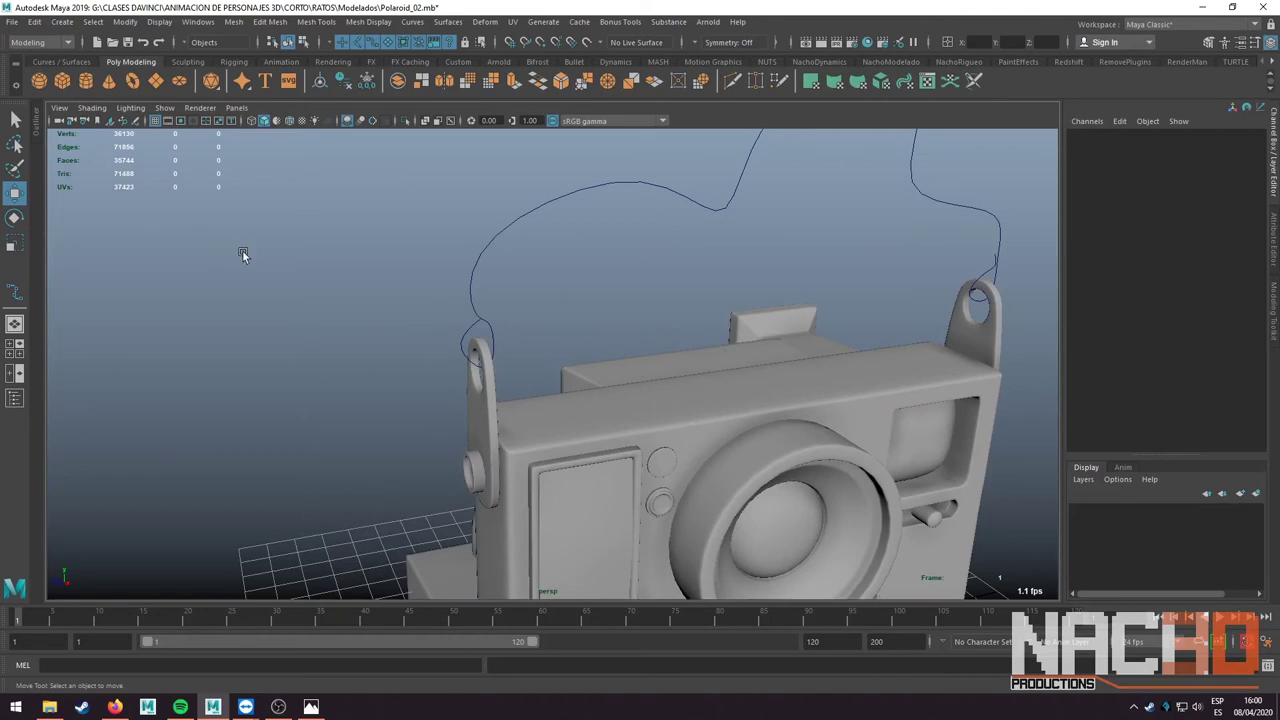
pyautogui.click(60, 87)
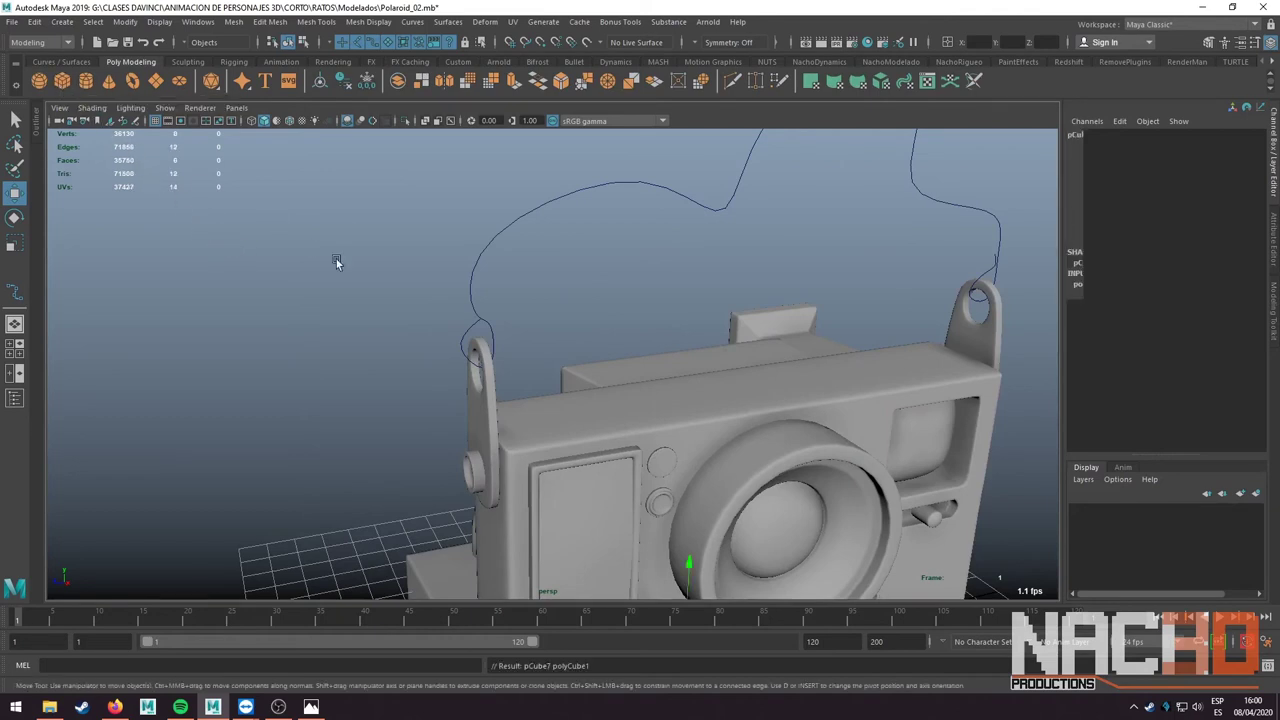
pyautogui.scroll(-3, 573, 428)
pyautogui.moveTo(621, 461); pyautogui.dragTo(594, 260)
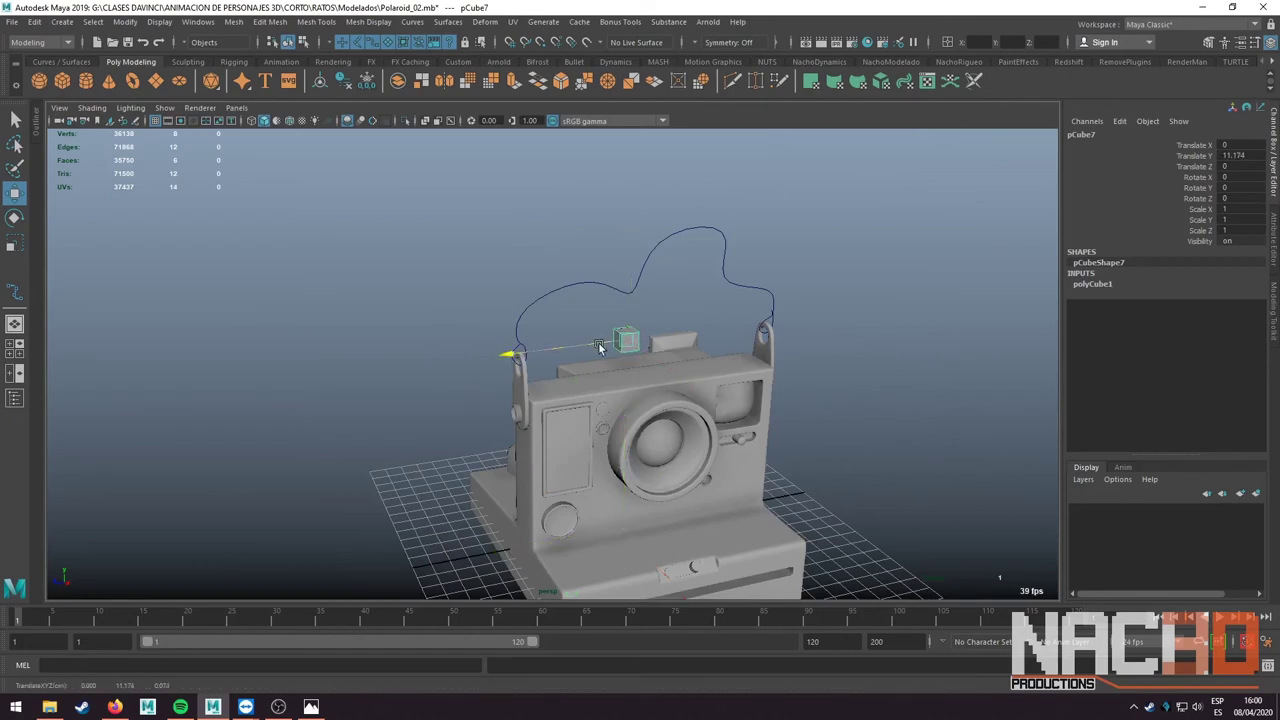
pyautogui.scroll(4, 487, 350)
pyautogui.keyDown('alt'); pyautogui.moveTo(430, 360); pyautogui.dragTo(443, 354); pyautogui.keyUp('alt')
pyautogui.press('q')
pyautogui.click(346, 320)
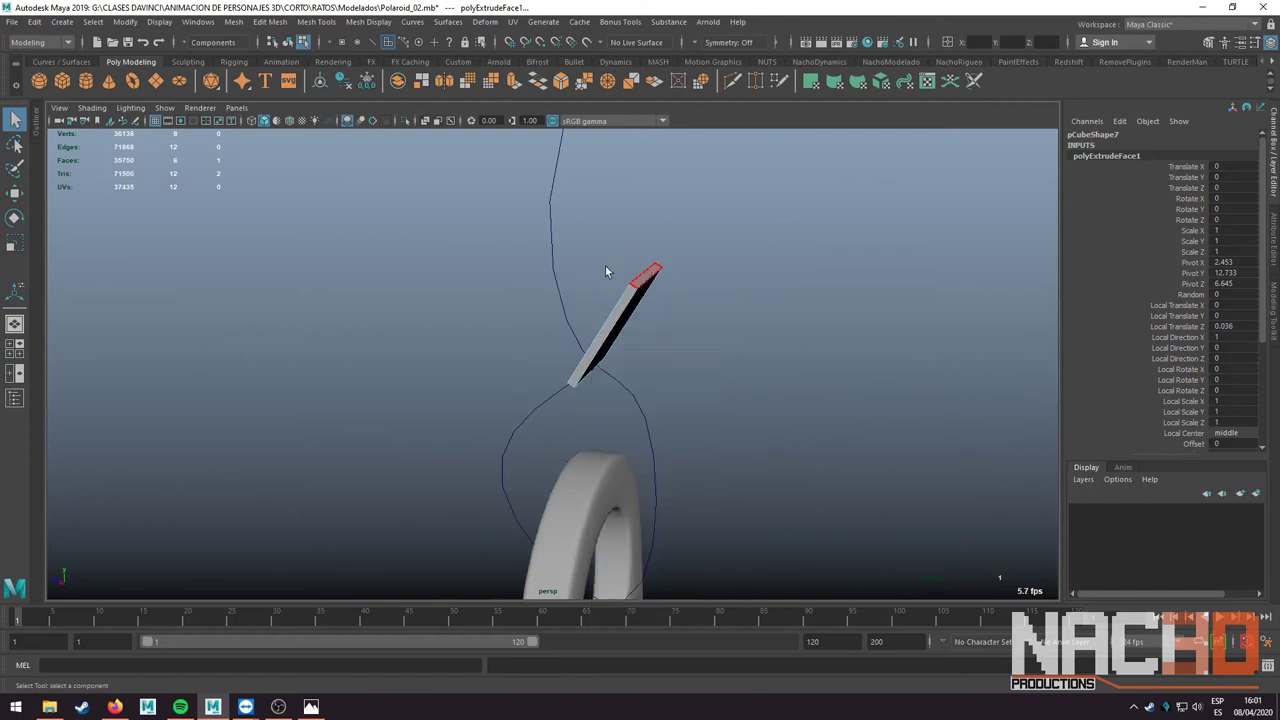
# - Shorten the bar onto curve1, then select curve1 plus the bar's end face
pyautogui.moveTo(698, 235); pyautogui.dragTo(666, 306)
pyautogui.press('q')
pyautogui.moveTo(709, 290); pyautogui.dragTo(706, 337, button='right')
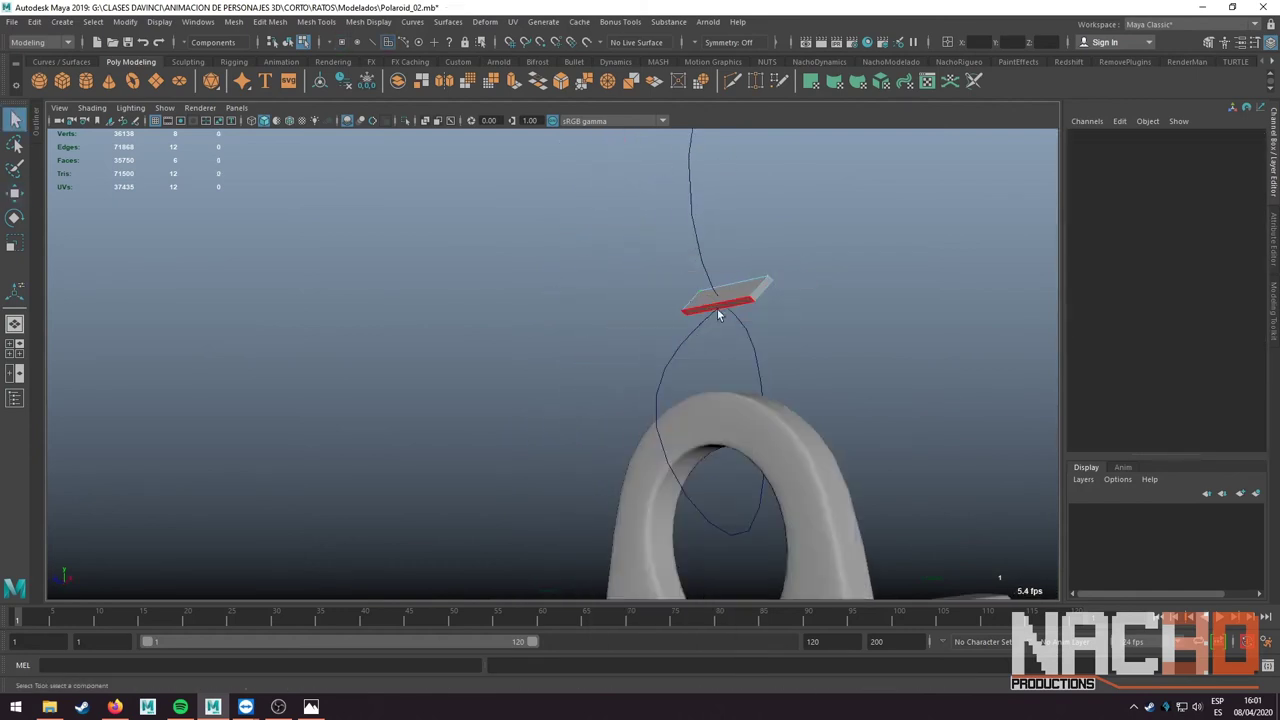
pyautogui.click(722, 298)
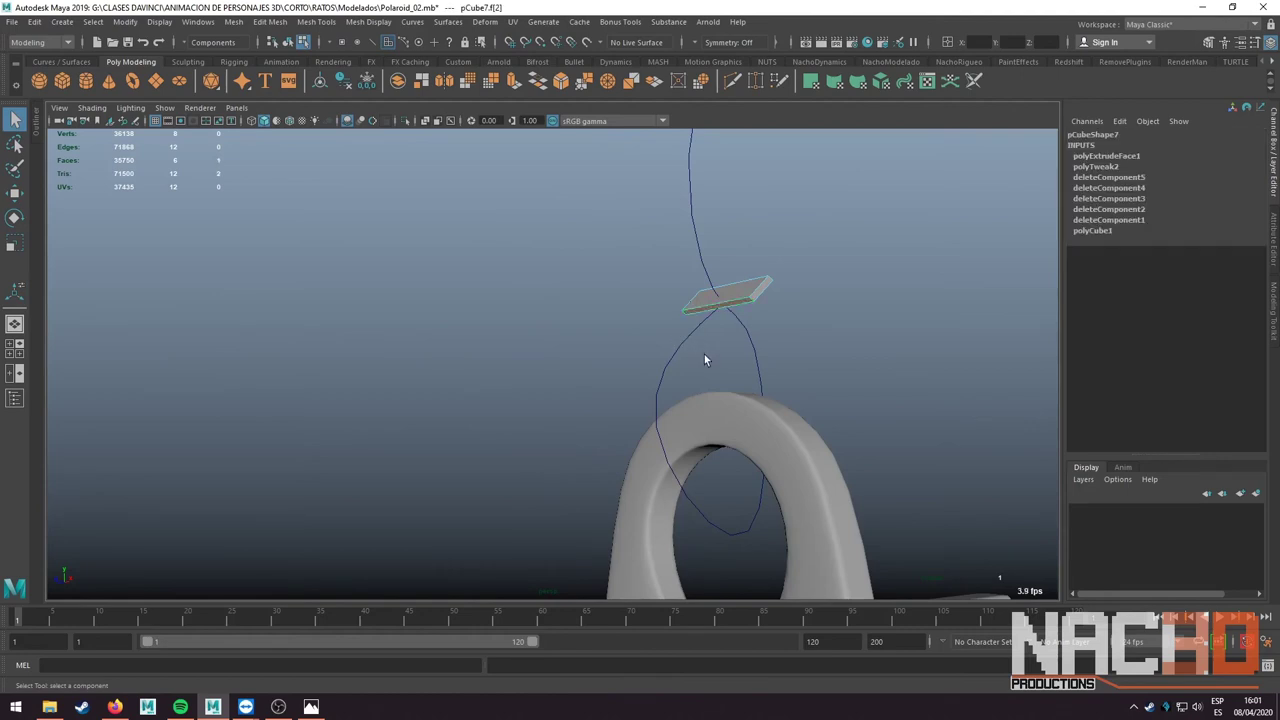
pyautogui.keyDown('alt'); pyautogui.moveTo(705, 356); pyautogui.dragTo(709, 308); pyautogui.keyUp('alt')
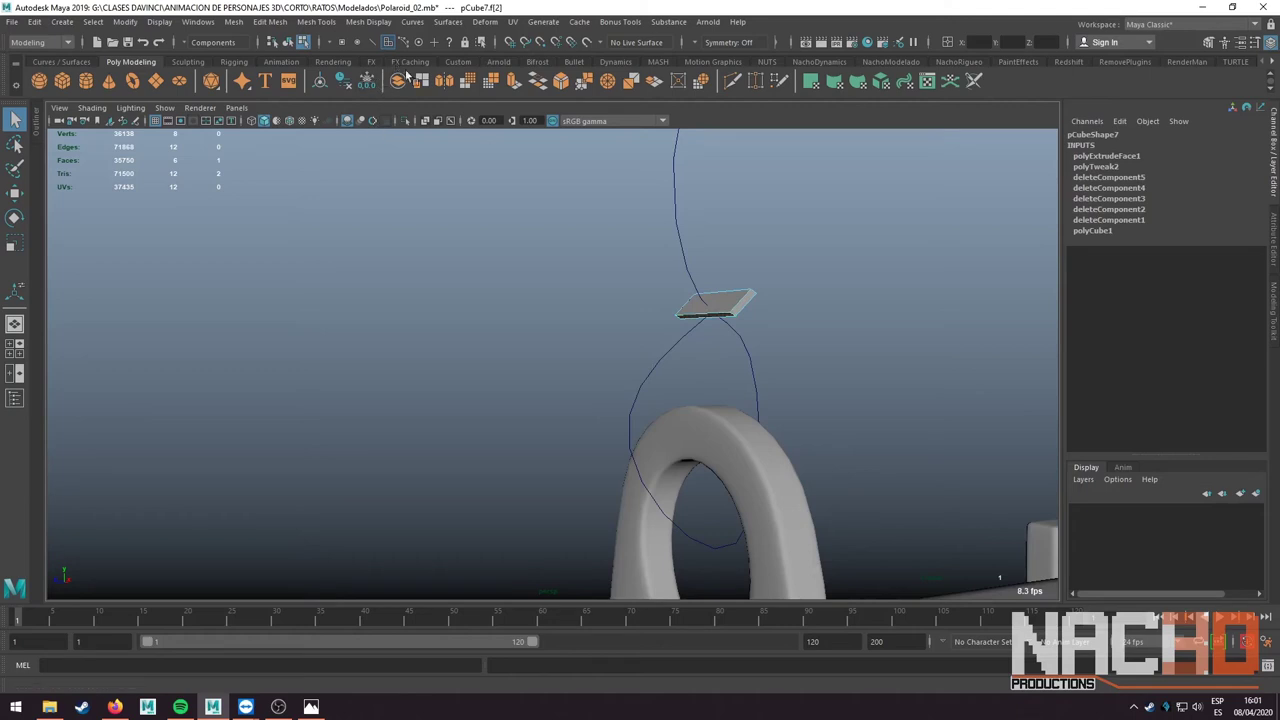
pyautogui.moveTo(722, 293); pyautogui.dragTo(754, 262, button='right')
pyautogui.click(672, 349)
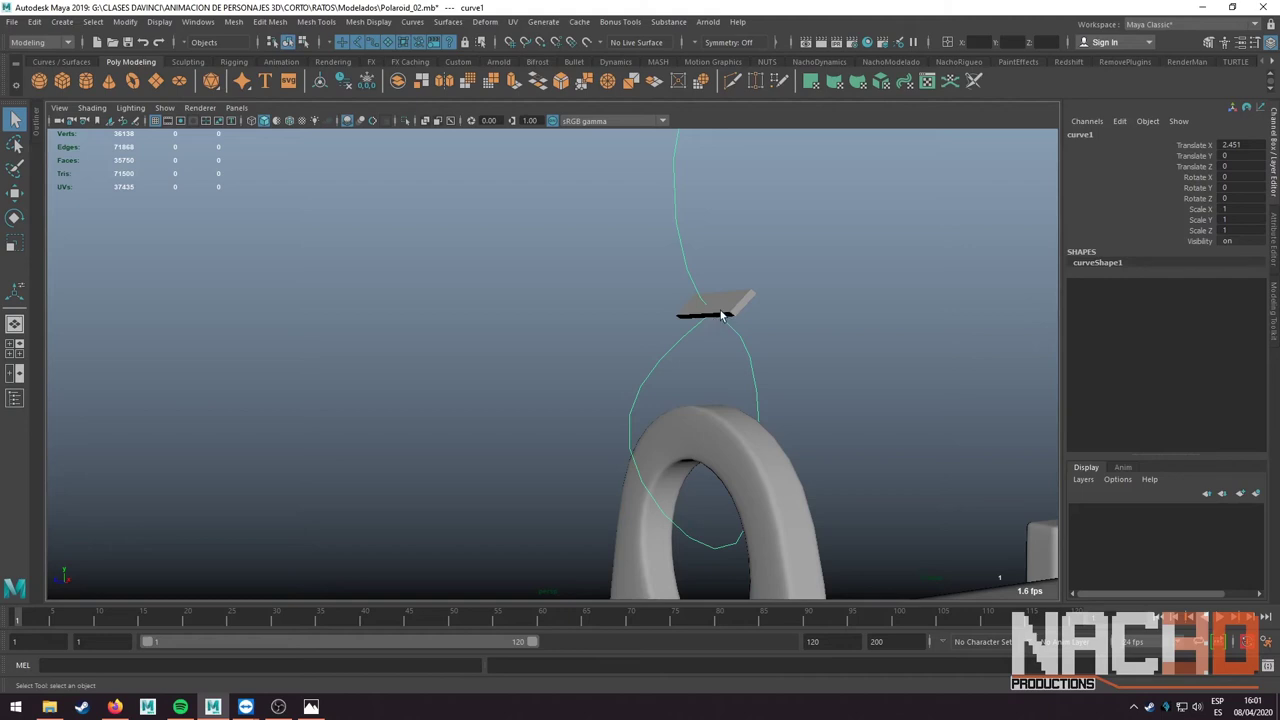
pyautogui.keyDown('alt'); pyautogui.moveTo(725, 313); pyautogui.dragTo(722, 296); pyautogui.keyUp('alt')
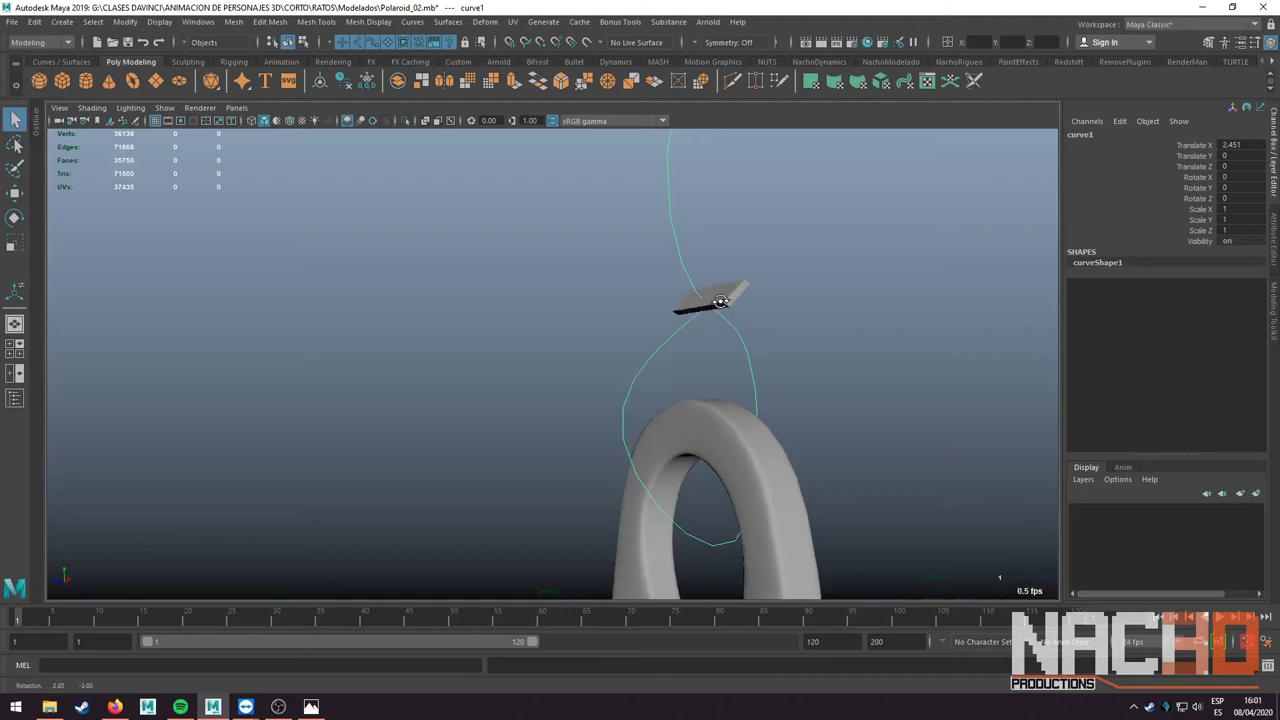
pyautogui.moveTo(722, 296); pyautogui.dragTo(730, 310, button='right')
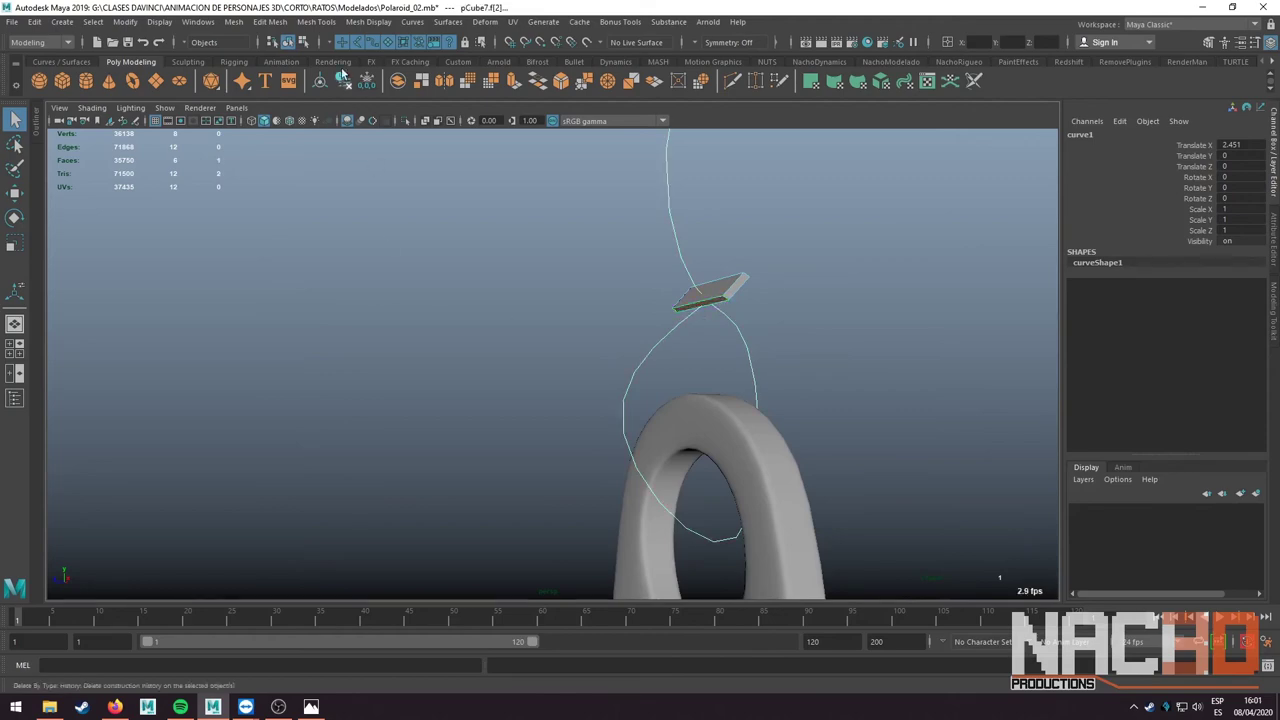
# - Extrude pCube7's end face along curve1 with Divisions set to 80, then return to Object Mode
pyautogui.click(280, 22)
pyautogui.click(285, 150)
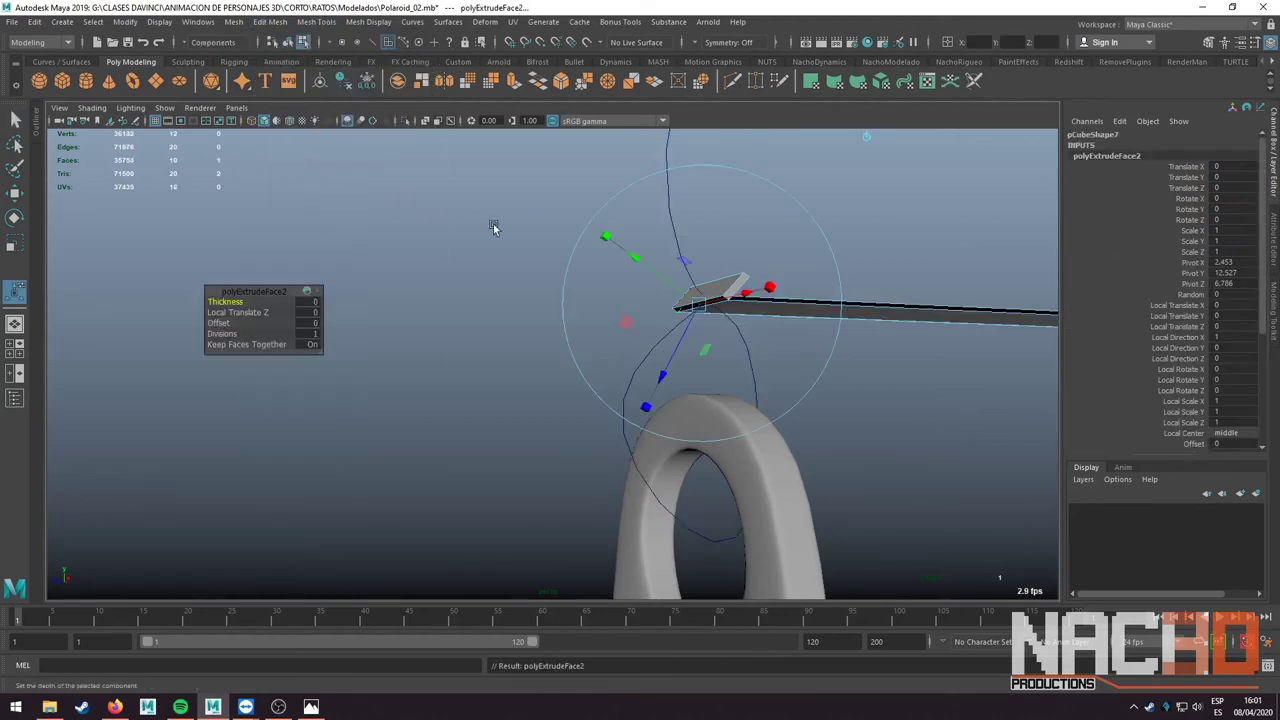
pyautogui.moveTo(491, 229)
pyautogui.keyDown('alt'); pyautogui.mouseDown()
pyautogui.moveTo(553, 302)
pyautogui.moveTo(614, 342)
pyautogui.mouseUp(); pyautogui.keyUp('alt')
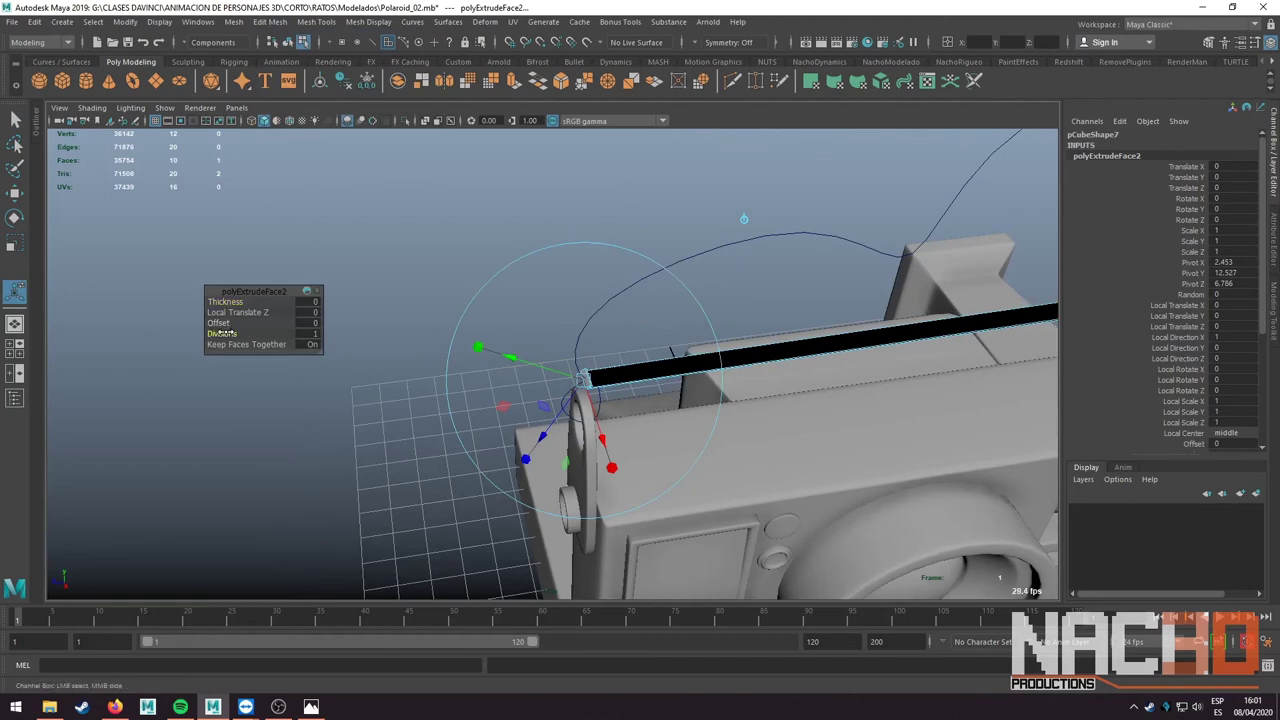
pyautogui.moveTo(222, 333)
pyautogui.mouseDown()
pyautogui.moveTo(557, 236)
pyautogui.moveTo(609, 243)
pyautogui.moveTo(686, 209)
pyautogui.moveTo(553, 190)
pyautogui.mouseUp()
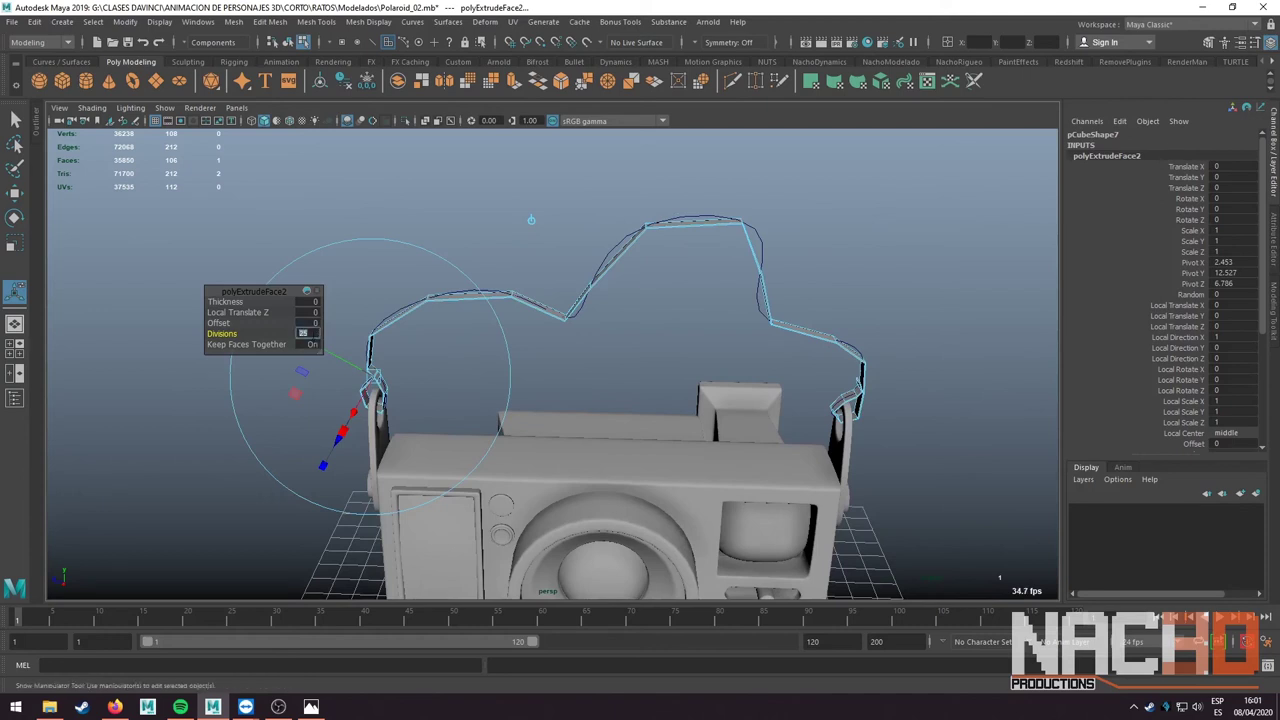
pyautogui.press('Return')
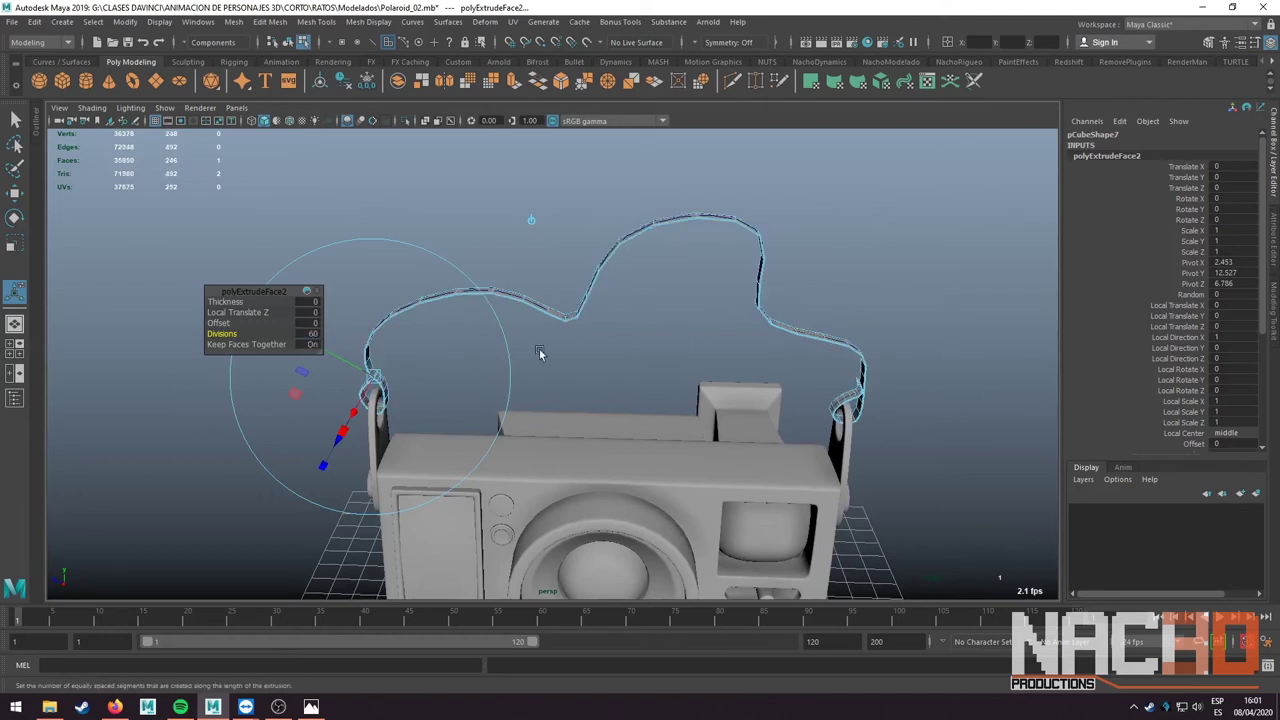
pyautogui.moveTo(228, 340); pyautogui.dragTo(222, 334)
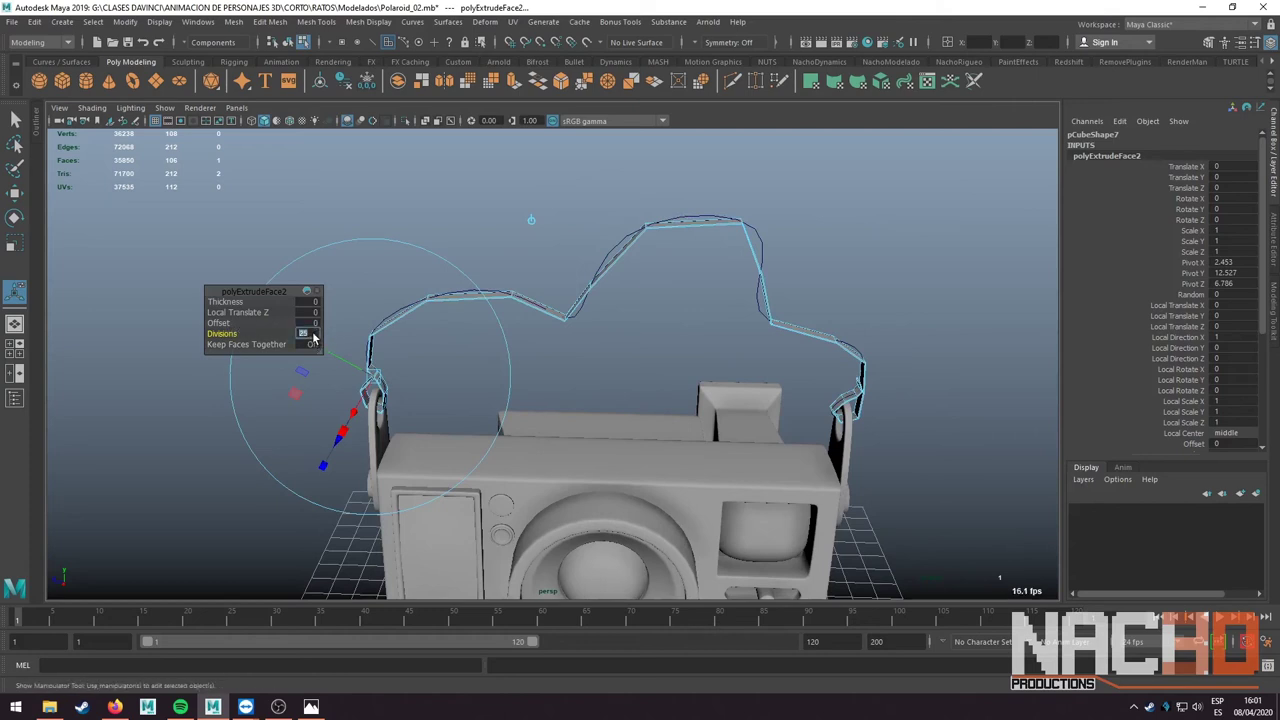
pyautogui.write('50')
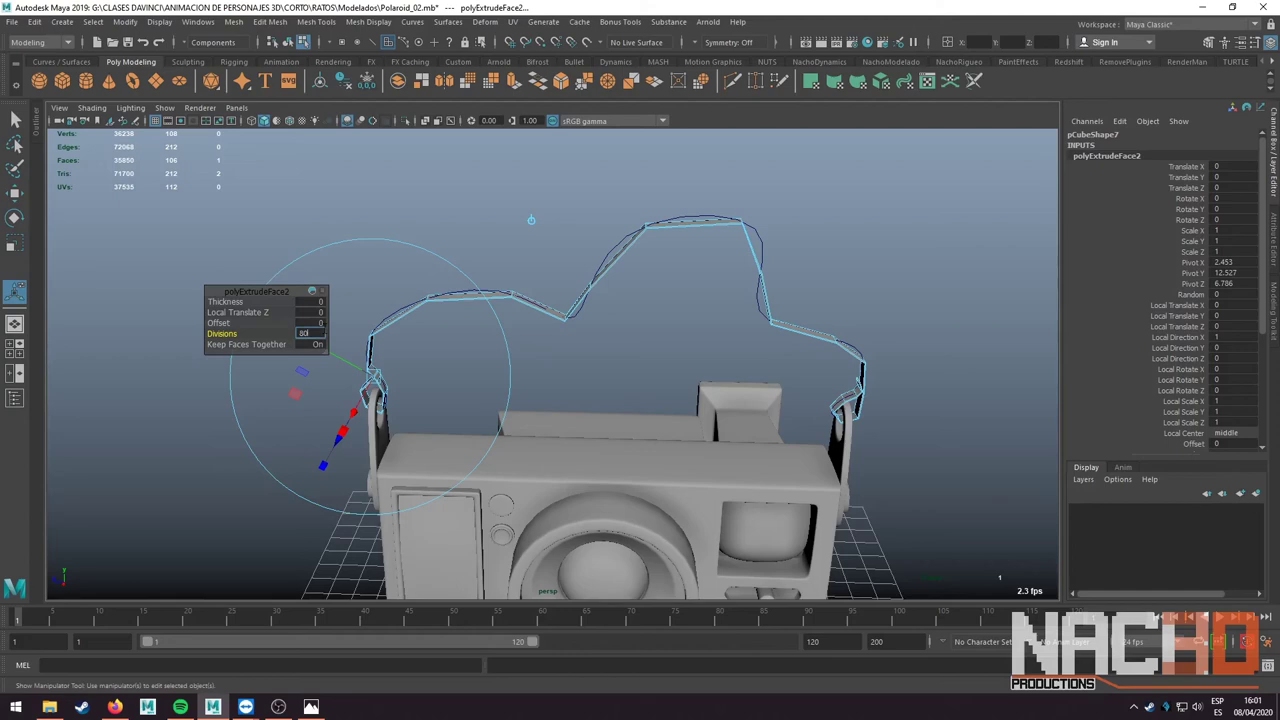
pyautogui.press('Return')
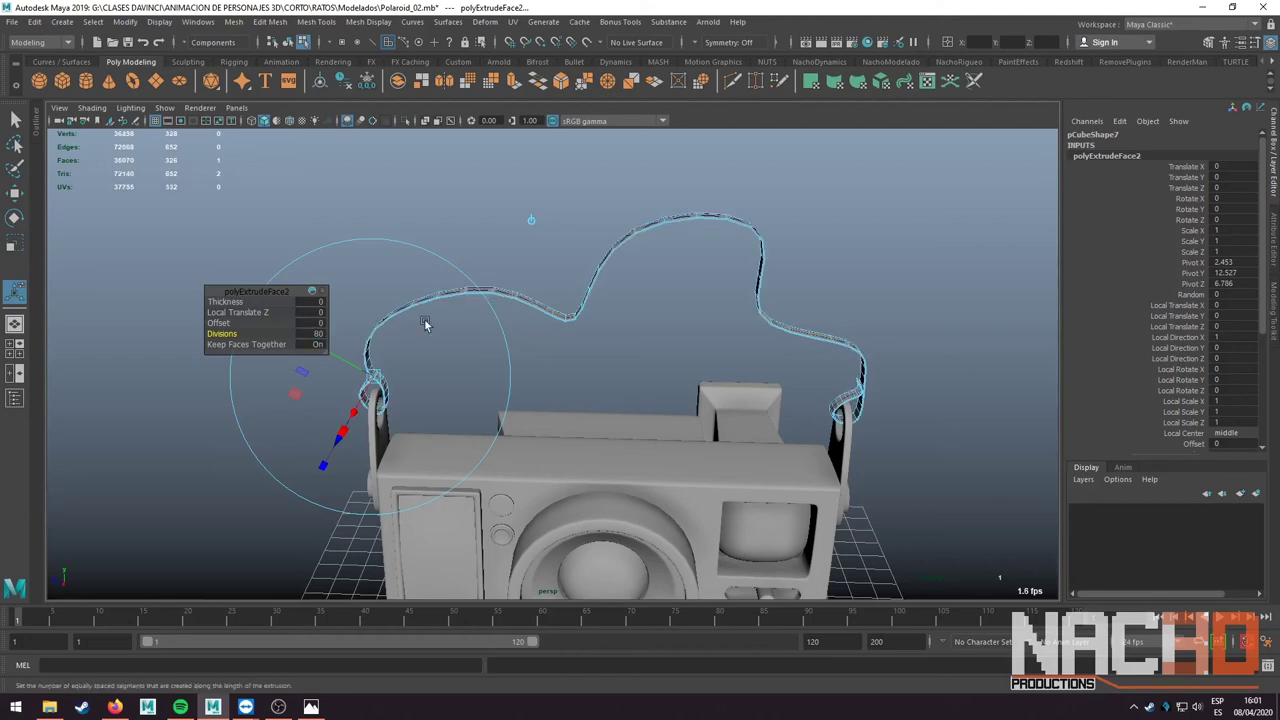
pyautogui.click(519, 329)
pyautogui.moveTo(519, 310); pyautogui.dragTo(586, 277, button='right')
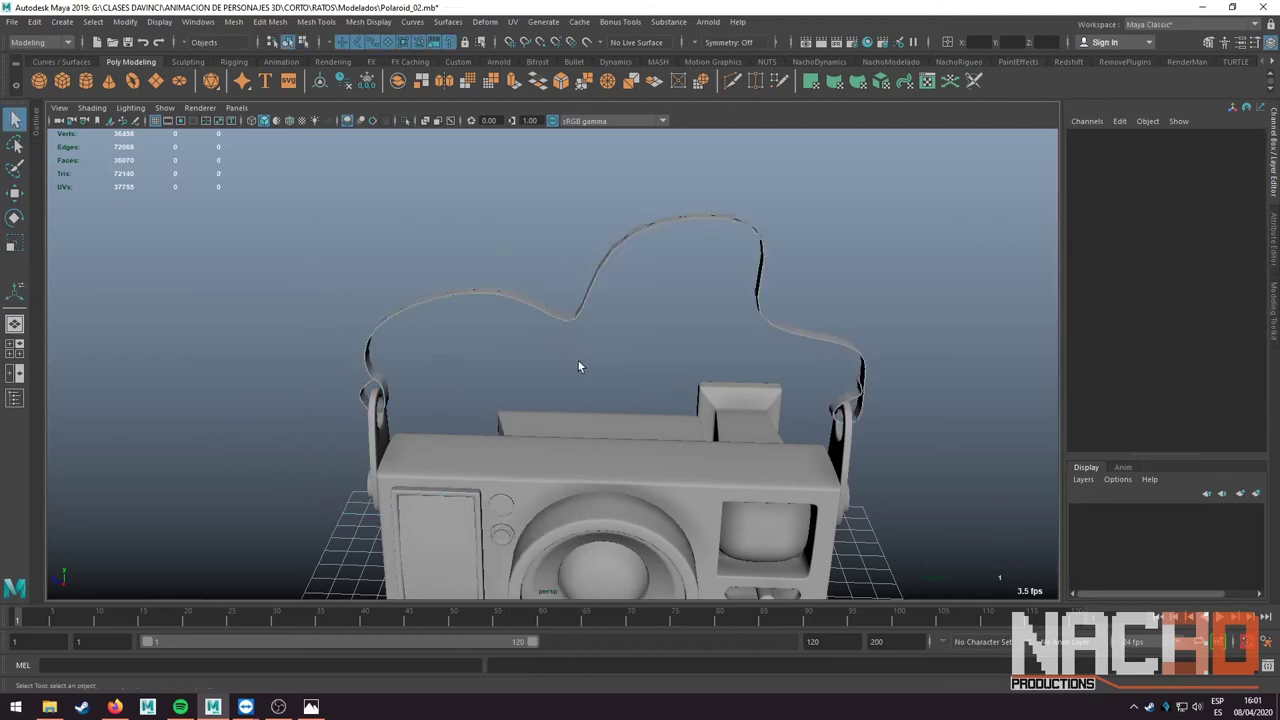
# - Pick a face at the strap's twist and turn on Soft Select with Surface falloff
pyautogui.moveTo(578, 361)
pyautogui.keyDown('alt'); pyautogui.mouseDown()
pyautogui.moveTo(660, 392)
pyautogui.moveTo(714, 357)
pyautogui.moveTo(691, 334)
pyautogui.moveTo(491, 360)
pyautogui.moveTo(529, 323)
pyautogui.moveTo(434, 312)
pyautogui.moveTo(583, 378)
pyautogui.moveTo(486, 334)
pyautogui.mouseUp(); pyautogui.keyUp('alt')
pyautogui.click(529, 323)
pyautogui.moveTo(486, 345); pyautogui.dragTo(486, 365, button='right')
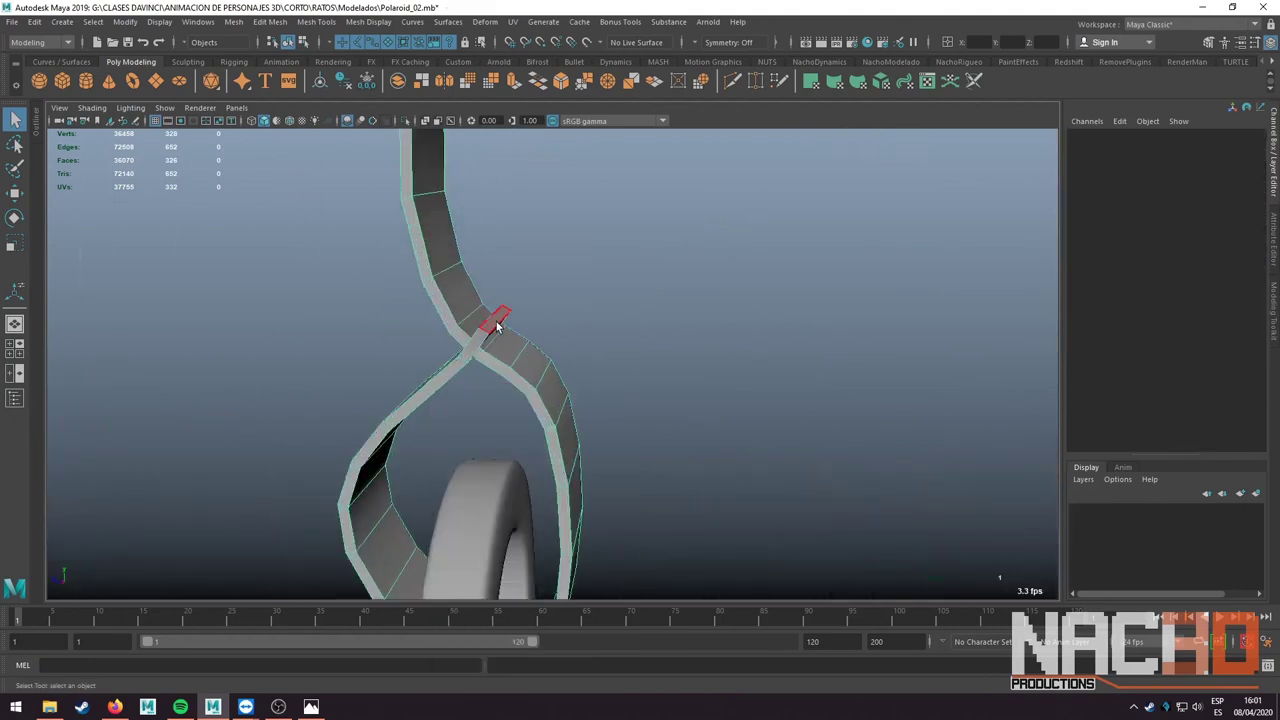
pyautogui.click(500, 327)
pyautogui.press('b')
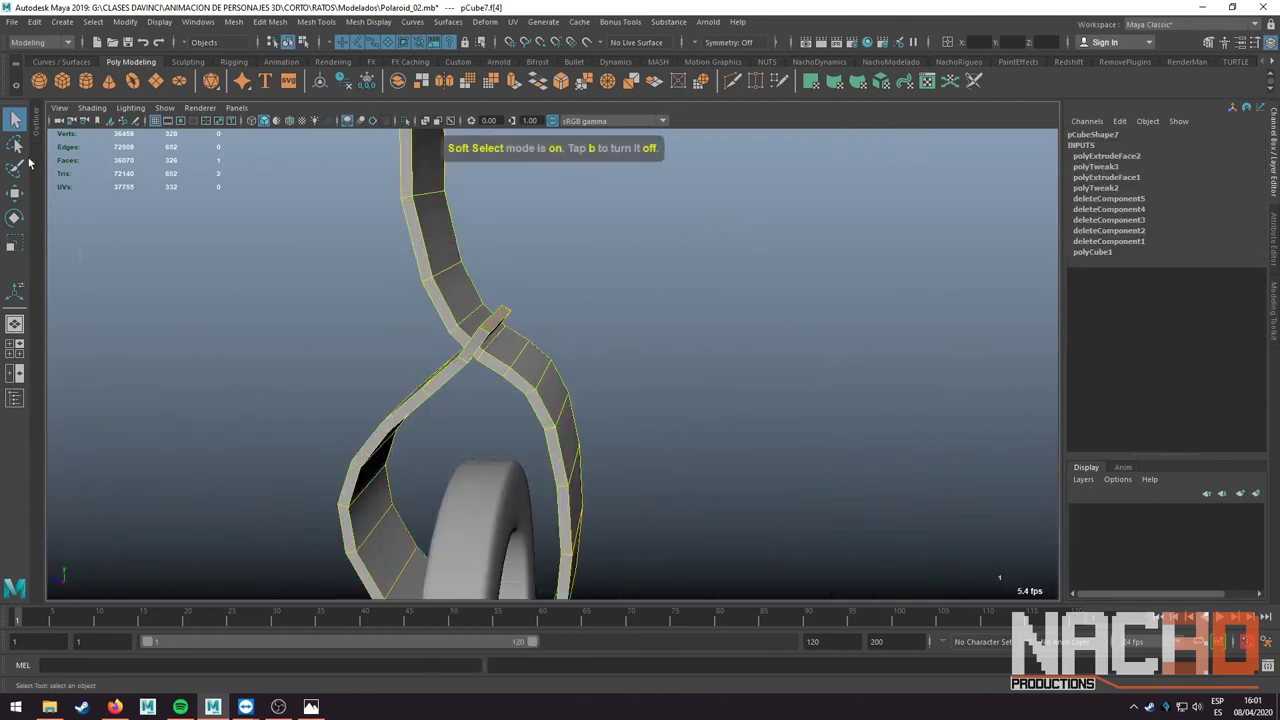
pyautogui.doubleClick(14, 193)
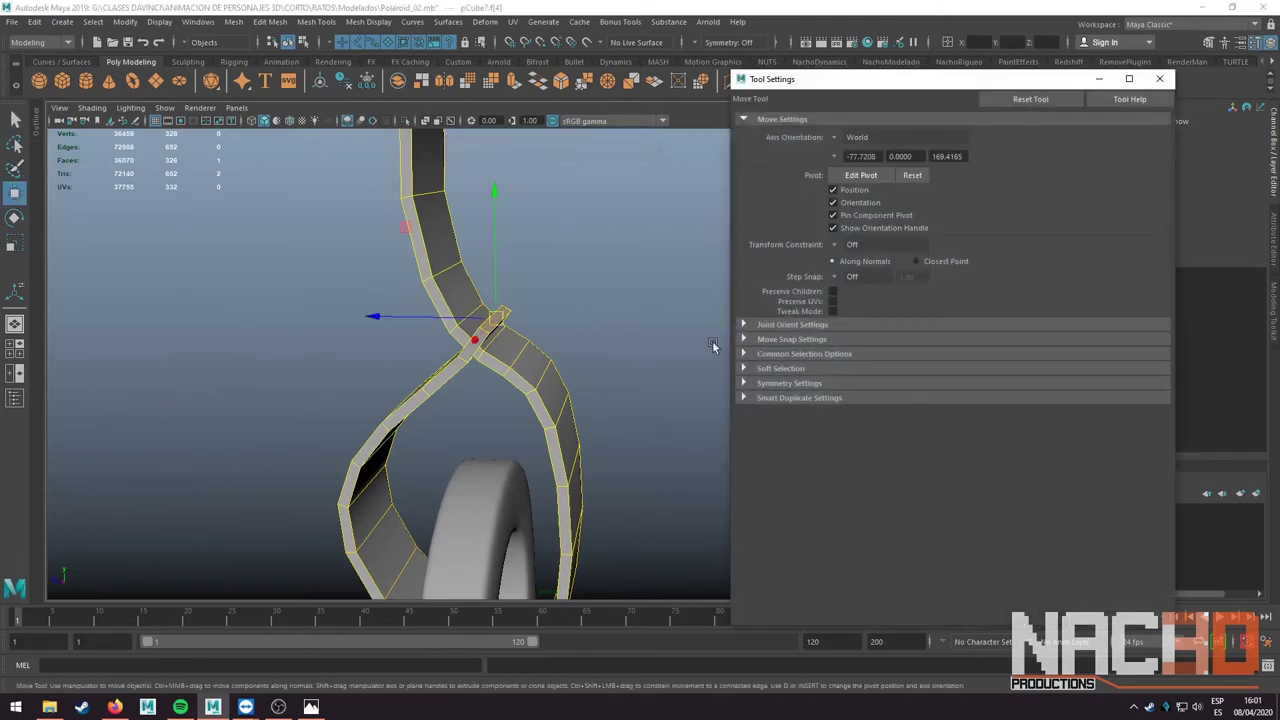
pyautogui.click(752, 368)
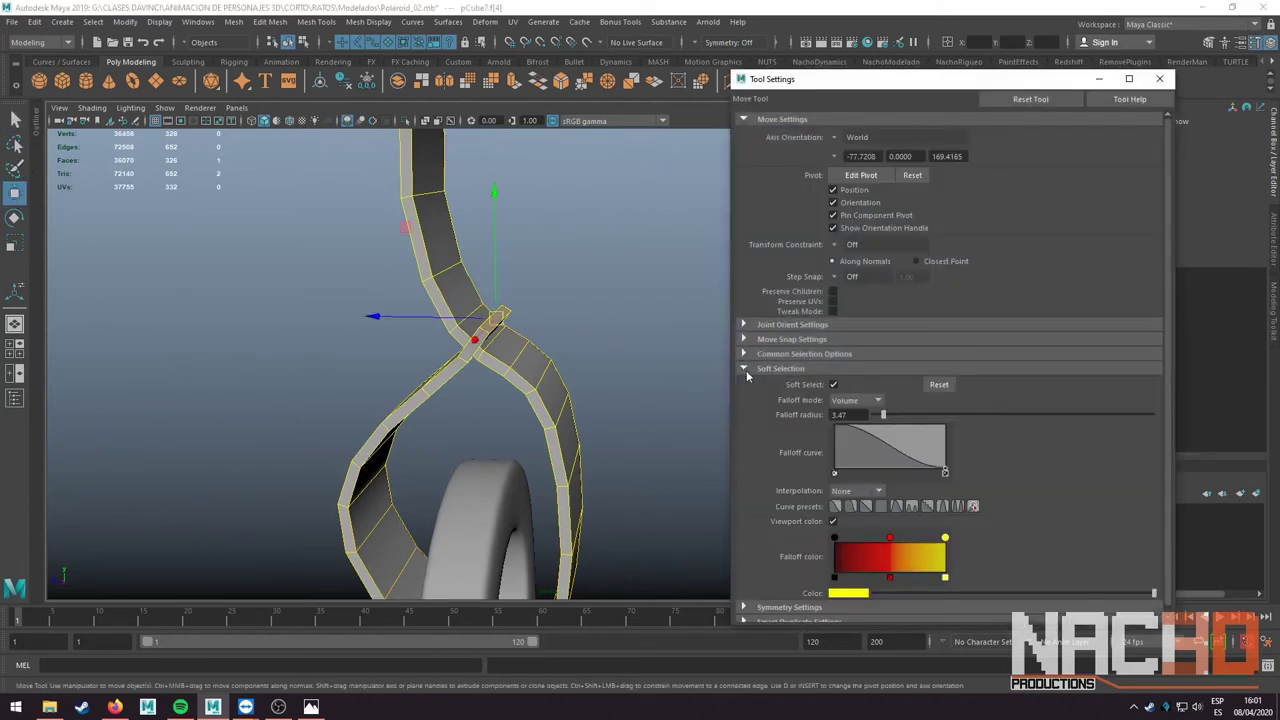
pyautogui.click(846, 428)
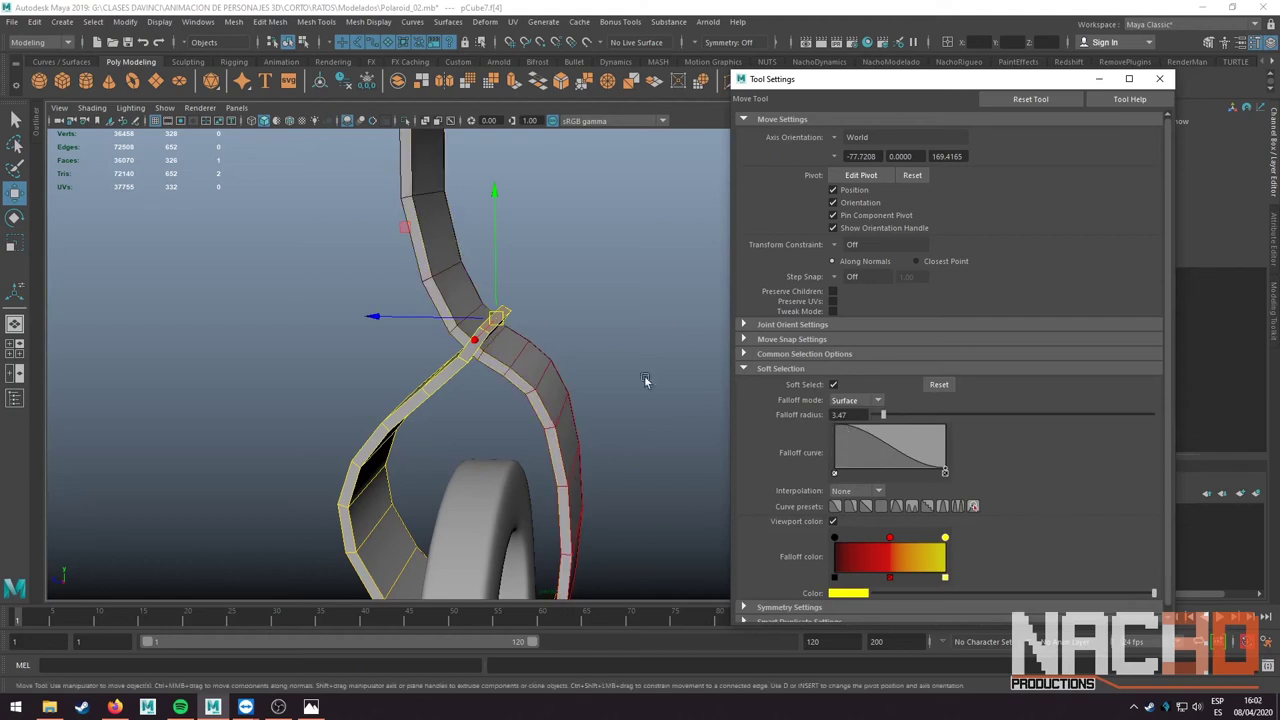
# - Shrink the soft-select falloff radius to 0.97, then to 0.37
pyautogui.moveTo(495, 325); pyautogui.dragTo(425, 347)
pyautogui.hotkey('ctrl', 'z')
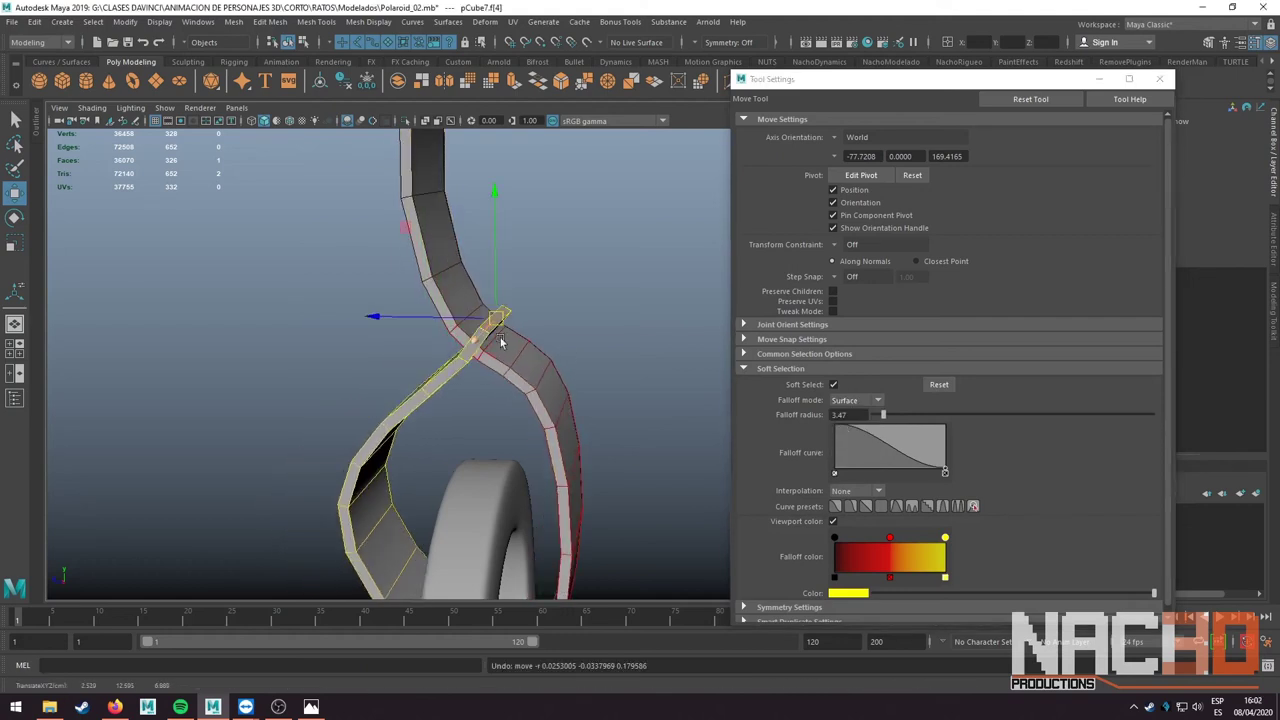
pyautogui.scroll(-3, 457, 343)
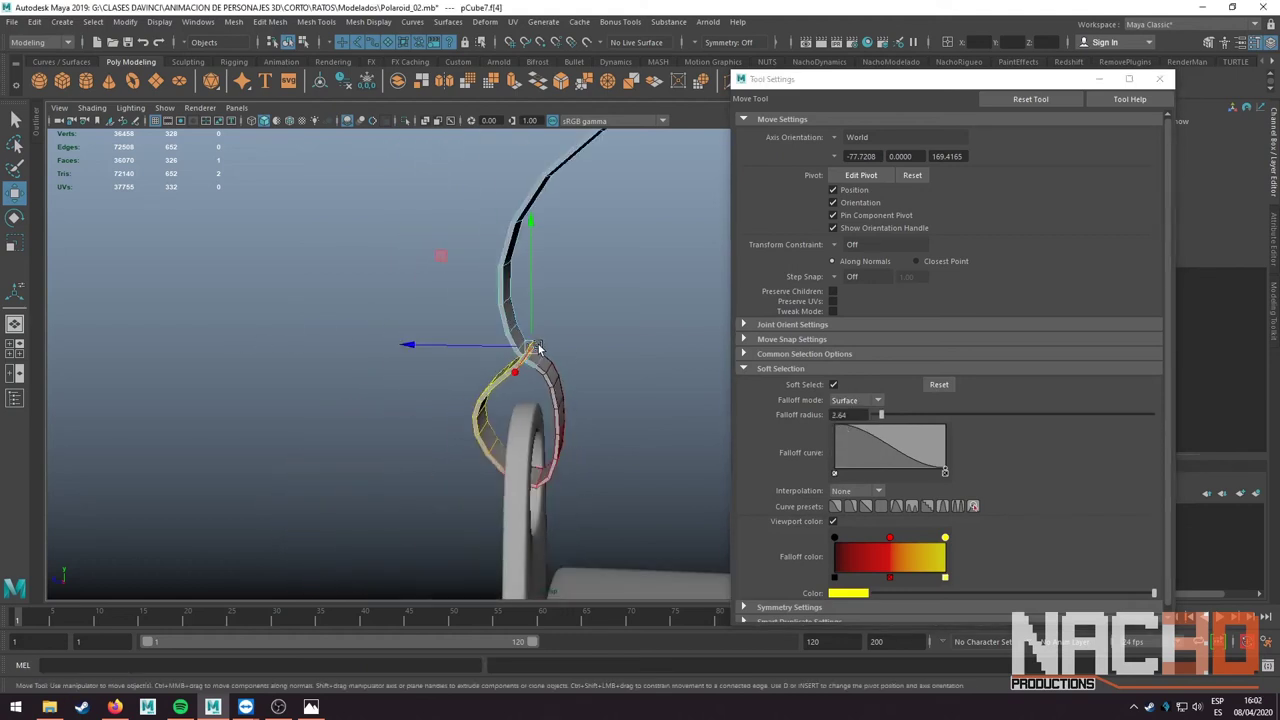
pyautogui.moveTo(429, 343); pyautogui.dragTo(346, 357)
pyautogui.scroll(5, 479, 343)
pyautogui.moveTo(469, 302); pyautogui.dragTo(331, 320)
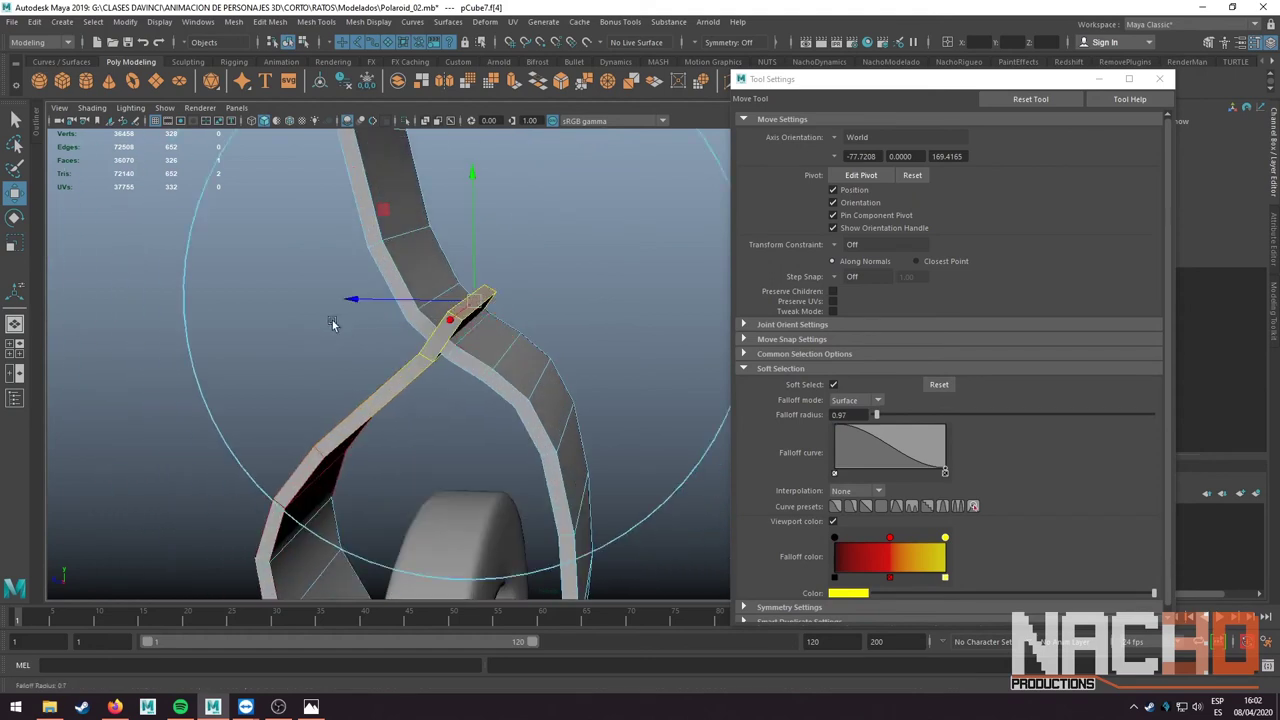
pyautogui.scroll(3, 262, 326)
pyautogui.scroll(-2, 457, 309)
# - Rotate the faces at the twist and pull the soft-selected area to the left
pyautogui.keyDown('alt'); pyautogui.moveTo(490, 290); pyautogui.dragTo(618, 295); pyautogui.keyUp('alt')
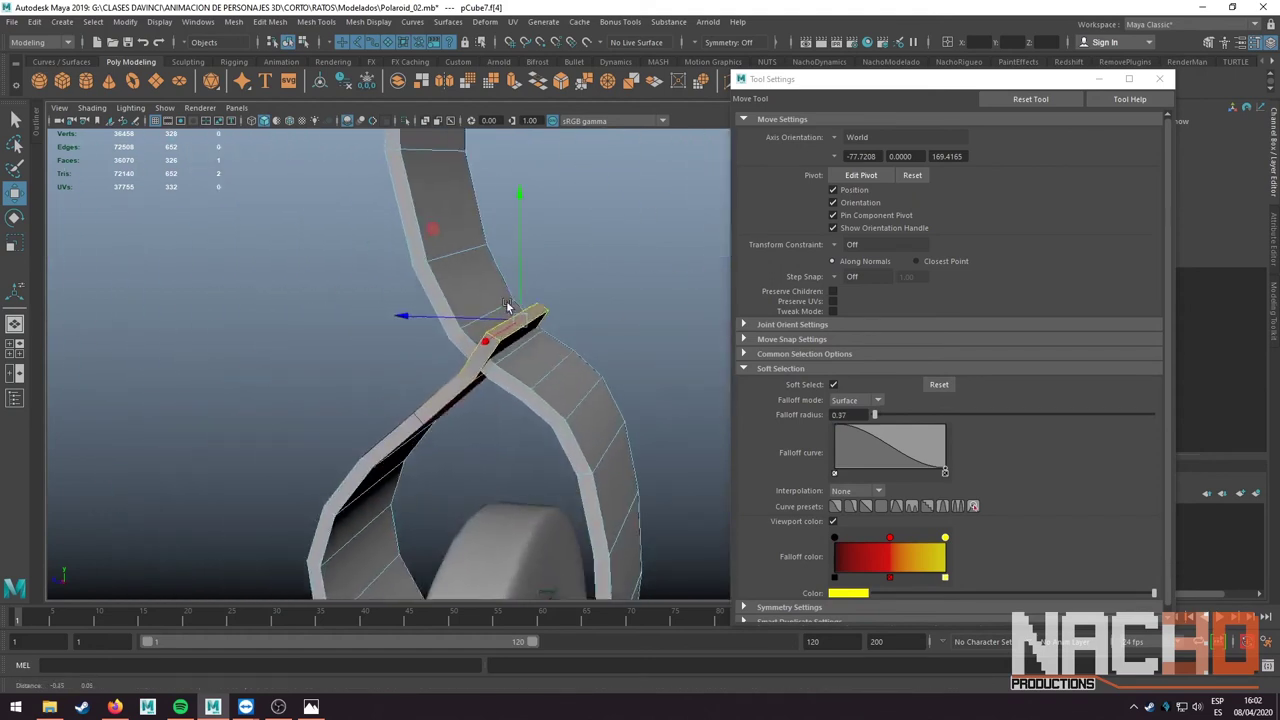
pyautogui.press('e')
pyautogui.moveTo(604, 245)
pyautogui.mouseDown()
pyautogui.moveTo(510, 213)
pyautogui.moveTo(525, 293)
pyautogui.moveTo(720, 279)
pyautogui.mouseUp()
pyautogui.press('w')
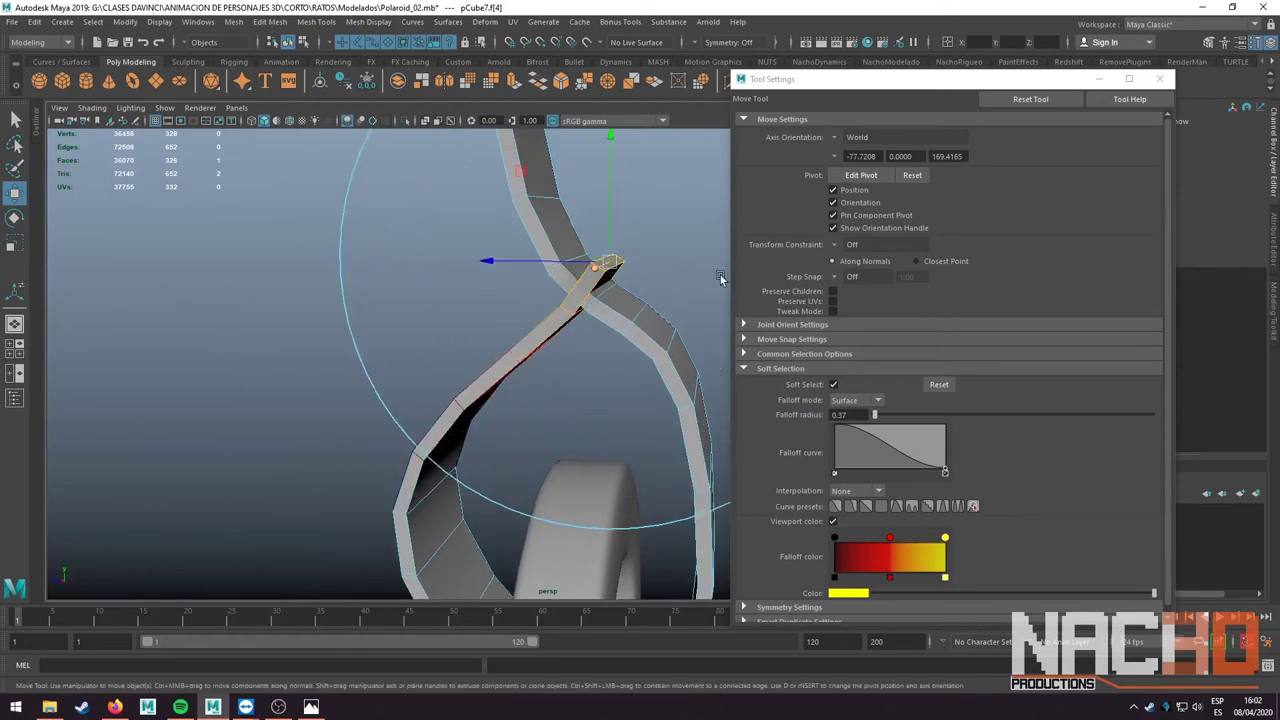
pyautogui.moveTo(585, 267)
pyautogui.mouseDown()
pyautogui.moveTo(498, 262)
pyautogui.moveTo(557, 280)
pyautogui.moveTo(537, 302)
pyautogui.mouseUp()
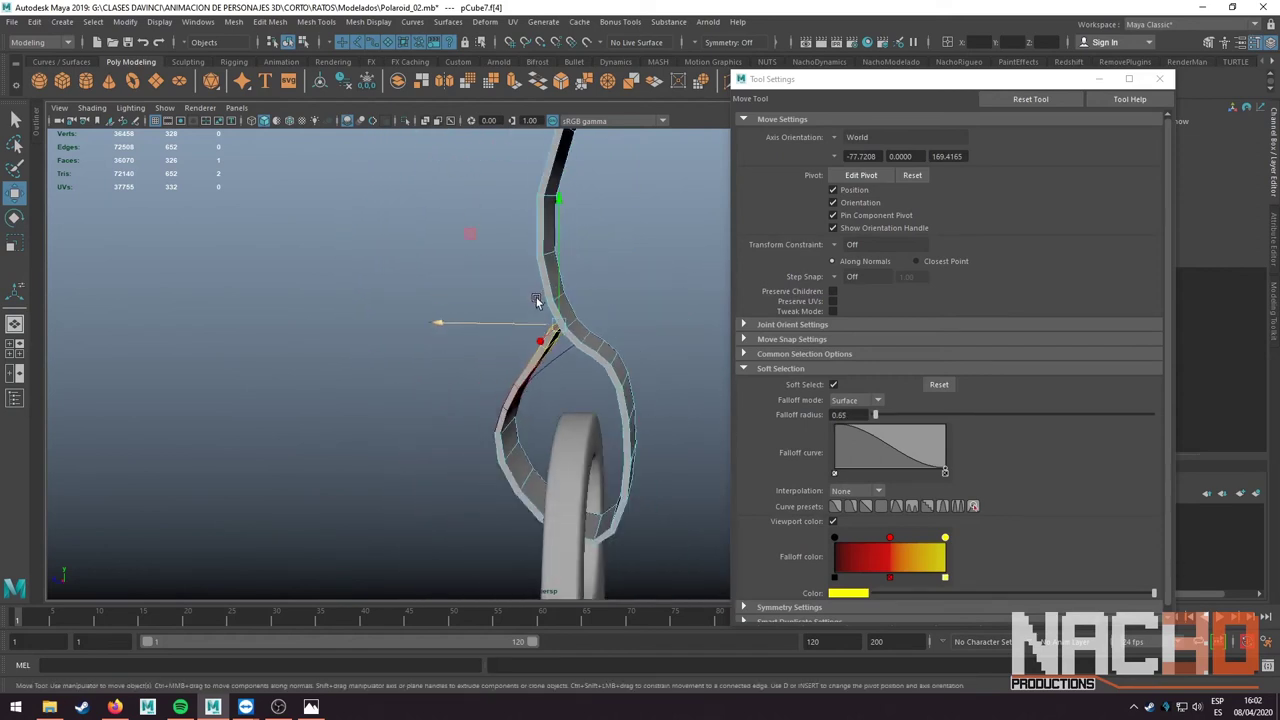
# - Select the face strip at the loop and rotate it to bend the strap
pyautogui.click(605, 355)
pyautogui.press('e')
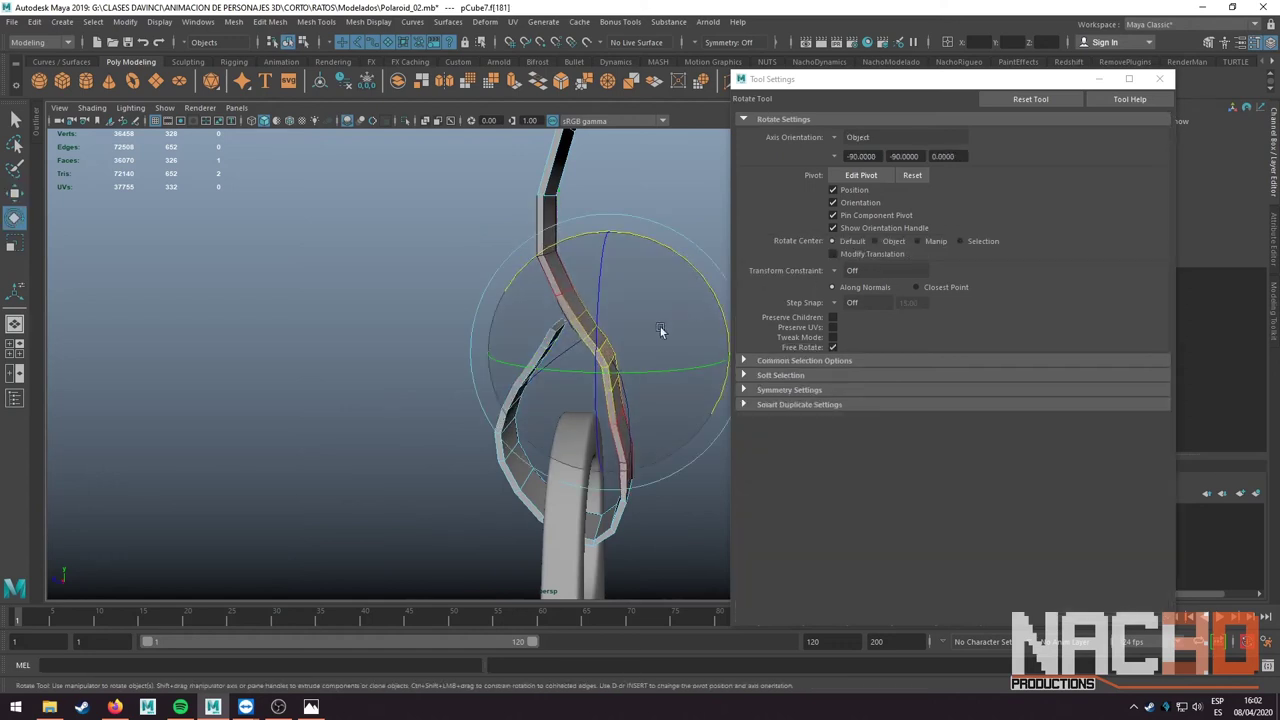
pyautogui.press('b')
pyautogui.moveTo(660, 331); pyautogui.dragTo(548, 360)
pyautogui.hotkey('ctrl', 'z')
pyautogui.press('q')
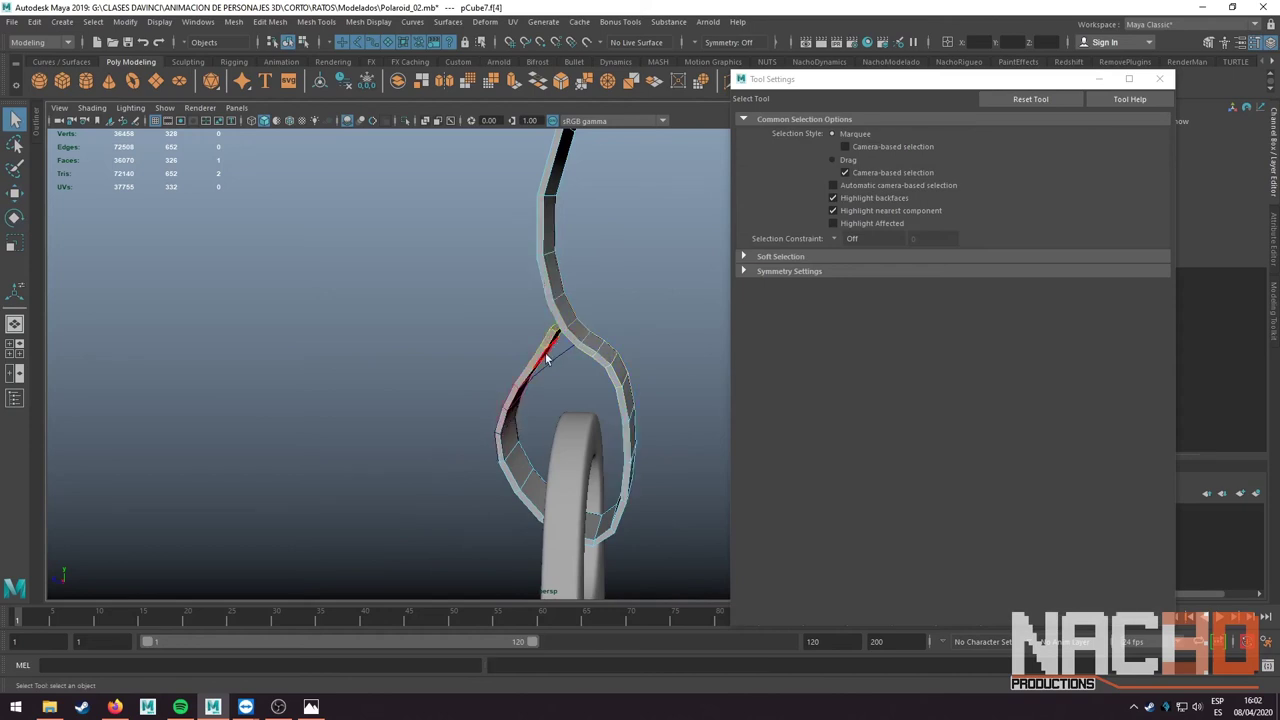
pyautogui.press('e')
pyautogui.moveTo(643, 294); pyautogui.dragTo(580, 229)
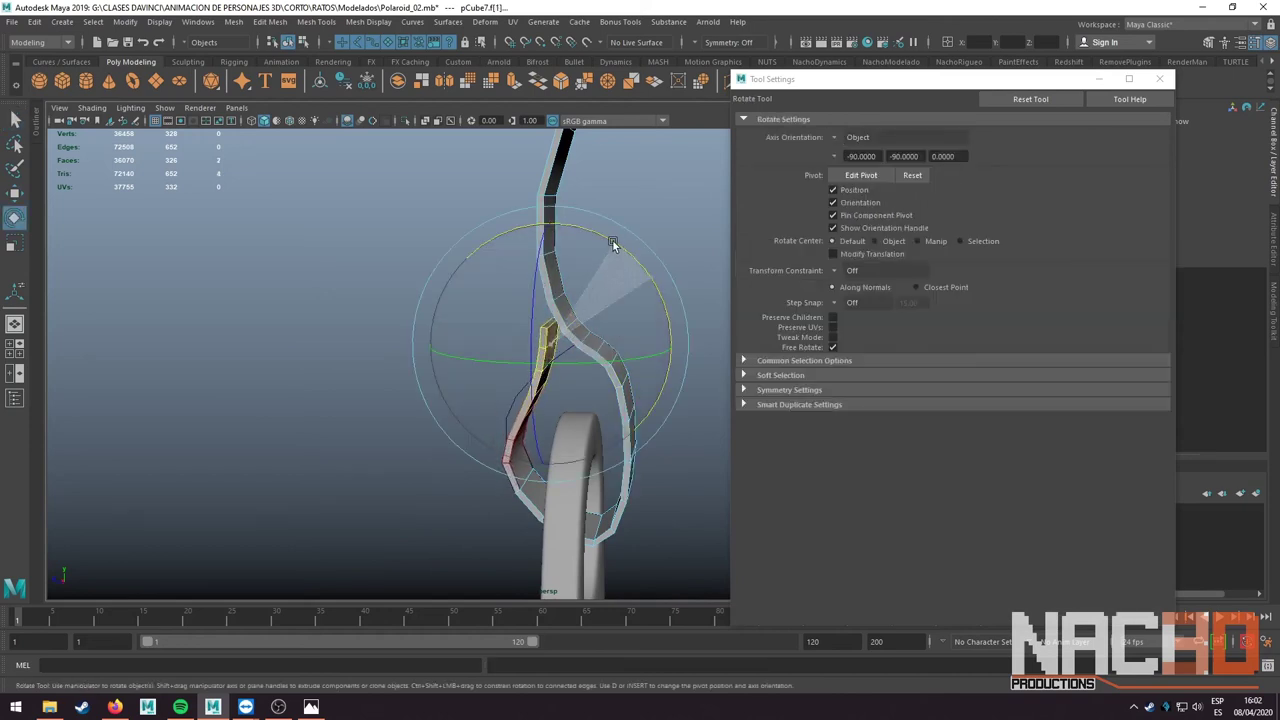
pyautogui.press('w')
pyautogui.moveTo(550, 364)
pyautogui.mouseDown()
pyautogui.moveTo(548, 325)
pyautogui.moveTo(643, 337)
pyautogui.moveTo(589, 343)
pyautogui.moveTo(601, 330)
pyautogui.mouseUp()
pyautogui.press('f')
pyautogui.hotkey('ctrl', 'z')
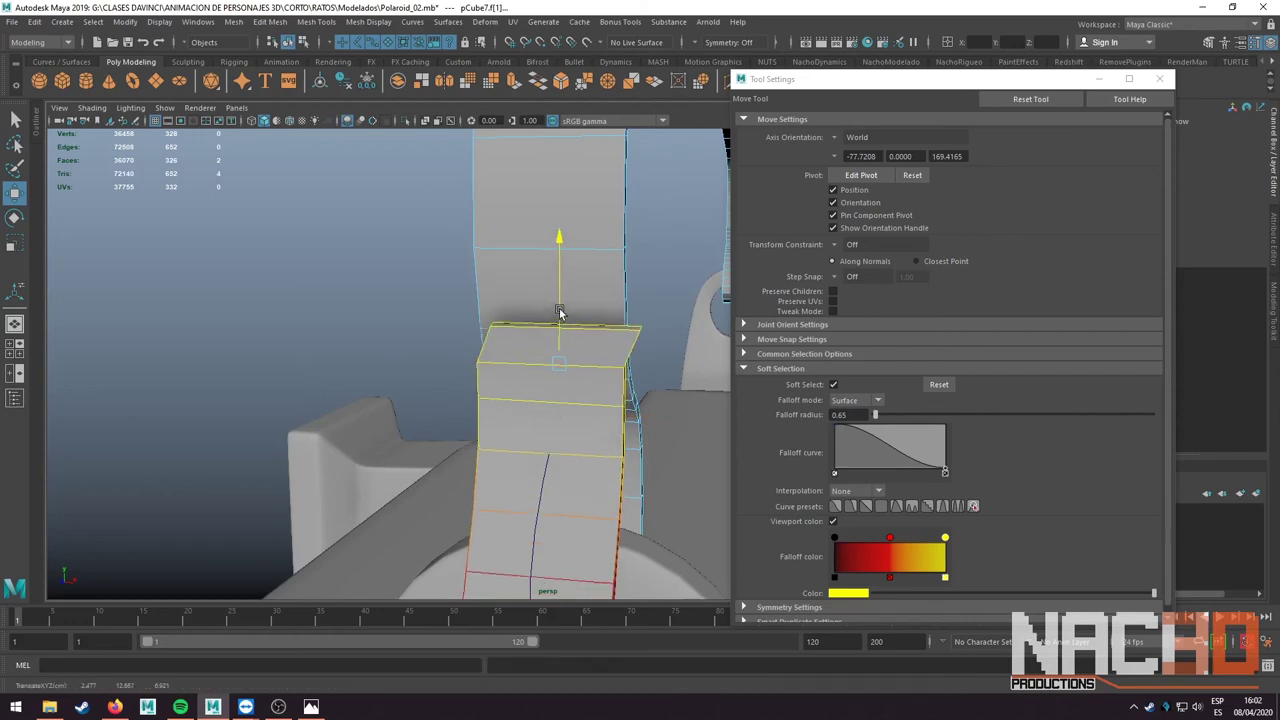
# - Rotate the loop's faces again, then pick a single face and an edge on the strap
pyautogui.press('e')
pyautogui.moveTo(520, 350)
pyautogui.keyDown('alt'); pyautogui.mouseDown()
pyautogui.moveTo(411, 346)
pyautogui.moveTo(586, 257)
pyautogui.moveTo(569, 309)
pyautogui.mouseUp(); pyautogui.keyUp('alt')
pyautogui.press('w')
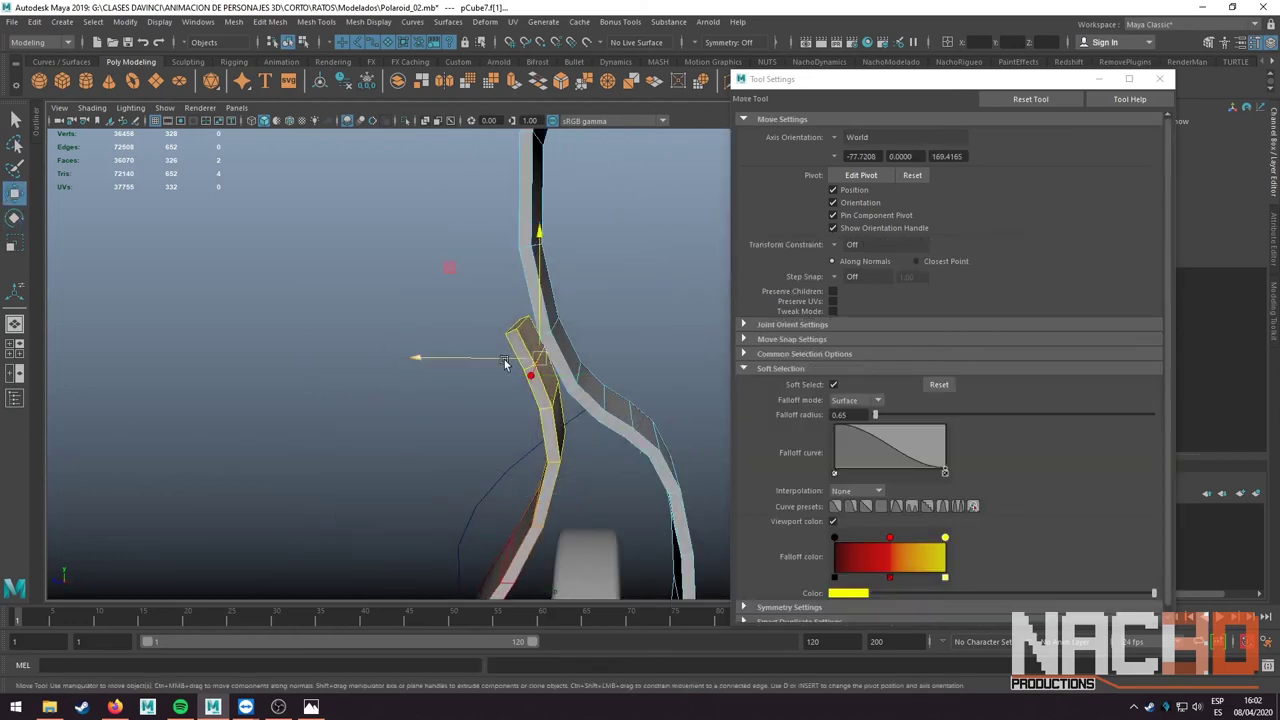
pyautogui.moveTo(514, 358)
pyautogui.keyDown('alt'); pyautogui.mouseDown()
pyautogui.moveTo(646, 346)
pyautogui.moveTo(525, 368)
pyautogui.moveTo(626, 380)
pyautogui.moveTo(542, 350)
pyautogui.moveTo(449, 360)
pyautogui.moveTo(556, 363)
pyautogui.moveTo(472, 370)
pyautogui.moveTo(510, 337)
pyautogui.moveTo(520, 360)
pyautogui.moveTo(626, 335)
pyautogui.moveTo(560, 320)
pyautogui.mouseUp(); pyautogui.keyUp('alt')
pyautogui.press('q')
pyautogui.click(588, 350)
pyautogui.press('w')
pyautogui.click(641, 338)
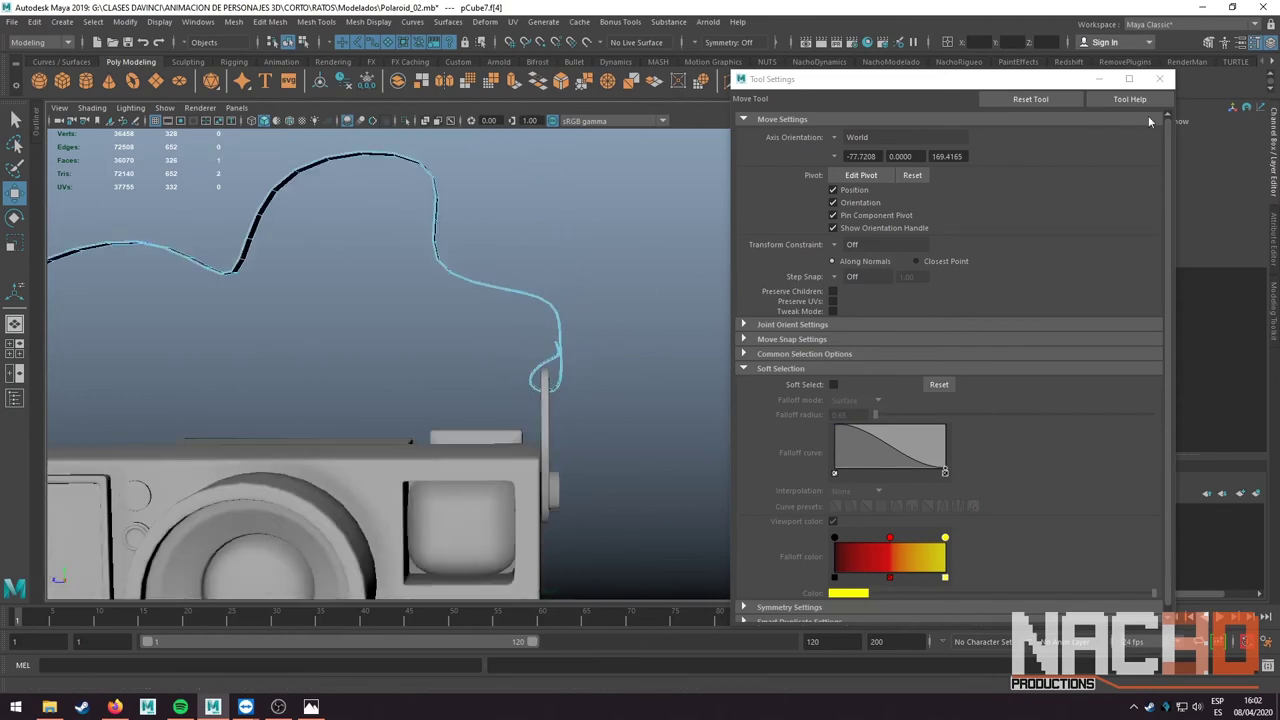
# - Close the tool settings and reselect the strap from a wider view
pyautogui.click(1159, 78)
pyautogui.keyDown('alt'); pyautogui.moveTo(900, 186); pyautogui.dragTo(760, 314); pyautogui.keyUp('alt')
pyautogui.press('q')
pyautogui.click(533, 296)
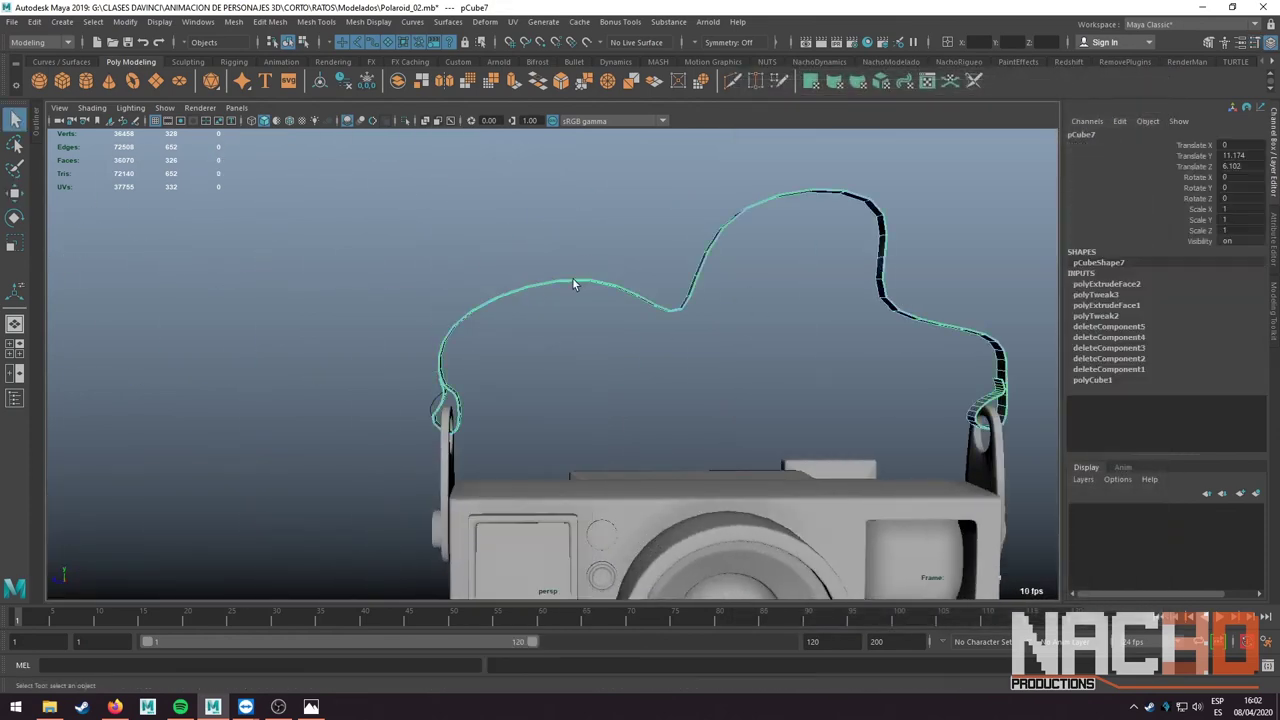
pyautogui.click(576, 273)
pyautogui.keyDown('alt'); pyautogui.moveTo(512, 283); pyautogui.dragTo(552, 321); pyautogui.keyUp('alt')
pyautogui.click(496, 332)
pyautogui.keyDown('alt'); pyautogui.moveTo(496, 334); pyautogui.dragTo(497, 405, button='right'); pyautogui.keyUp('alt')
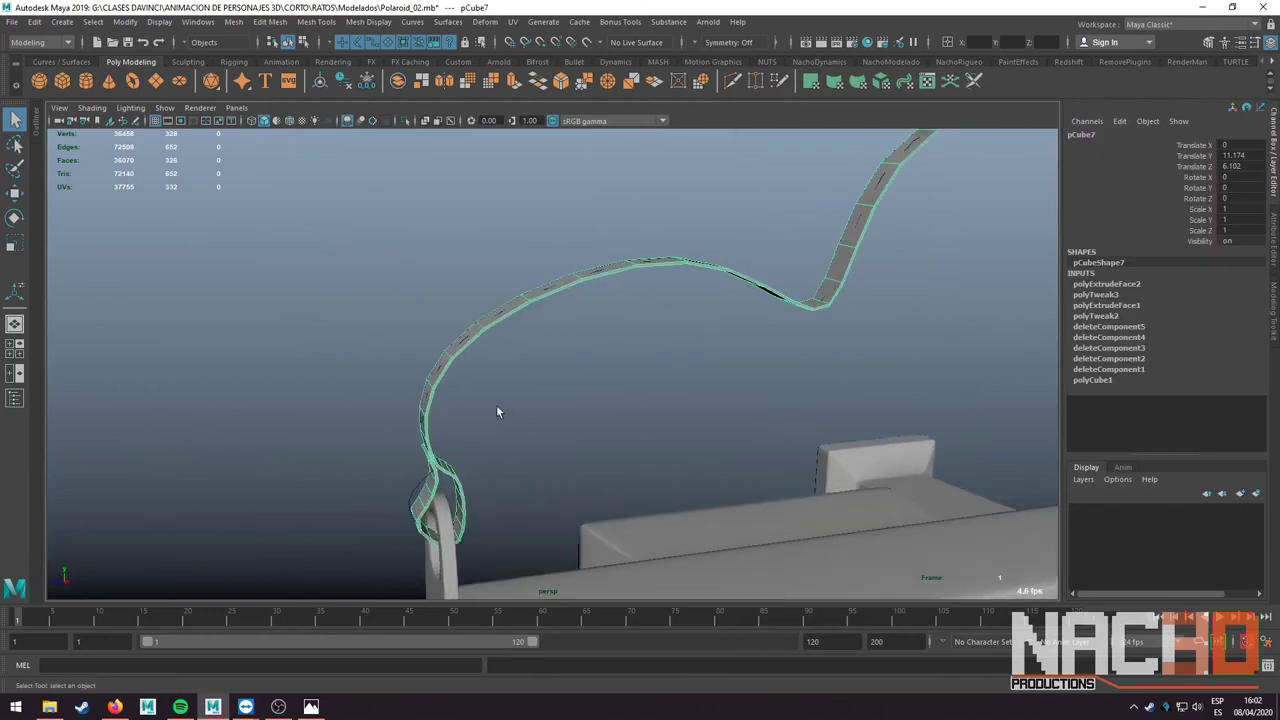
# - Move a guide-curve control point to reshape the strap, then delete the strap's history
pyautogui.moveTo(414, 380); pyautogui.dragTo(340, 386, button='right')
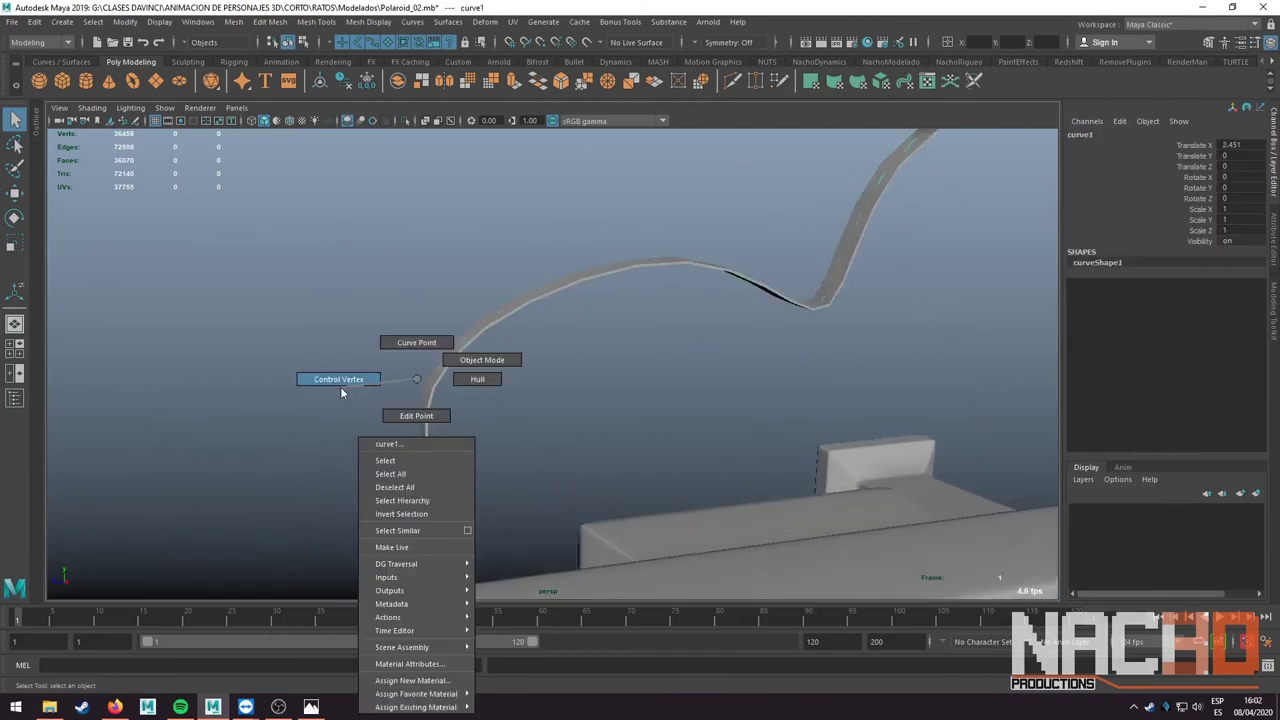
pyautogui.press('w')
pyautogui.moveTo(733, 218)
pyautogui.mouseDown()
pyautogui.moveTo(714, 208)
pyautogui.moveTo(723, 238)
pyautogui.moveTo(666, 217)
pyautogui.moveTo(683, 182)
pyautogui.mouseUp()
pyautogui.press('q')
pyautogui.moveTo(632, 259); pyautogui.dragTo(703, 237, button='right')
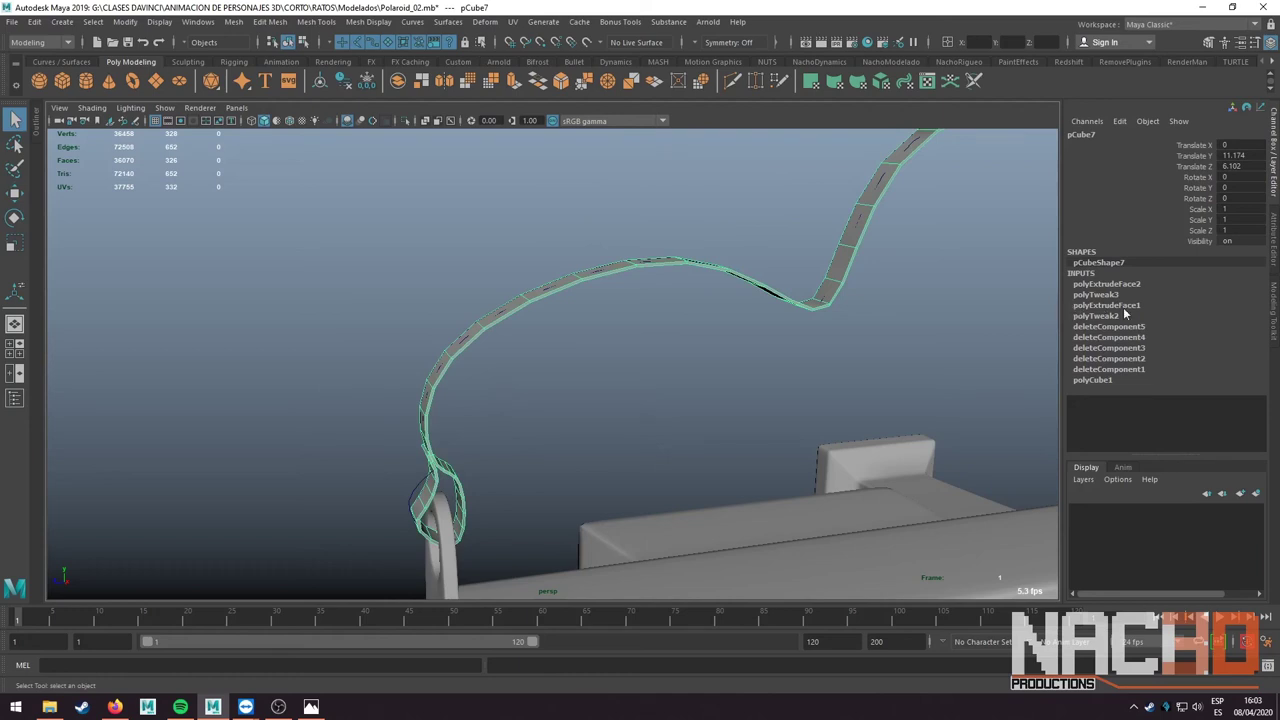
pyautogui.click(35, 22)
pyautogui.click(273, 189)
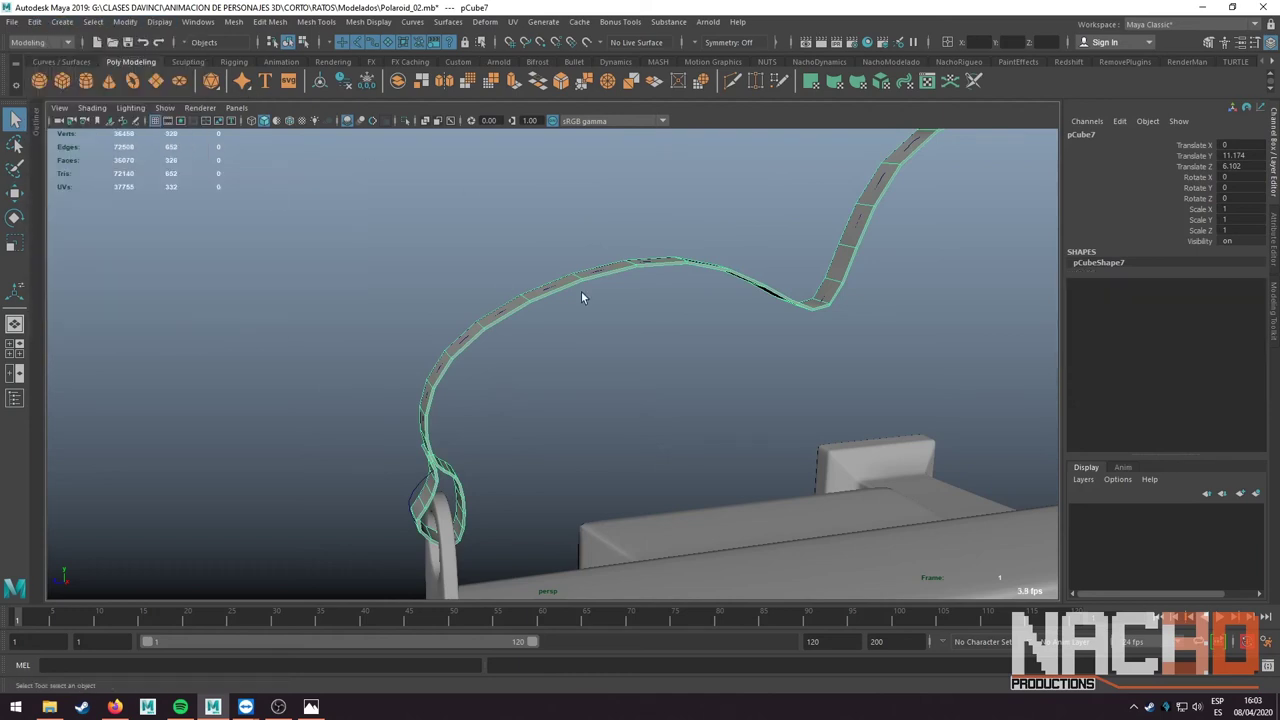
# - Nudge a curve1 control point up and left, then delete the guide curve
pyautogui.moveTo(594, 269); pyautogui.dragTo(657, 265, button='right')
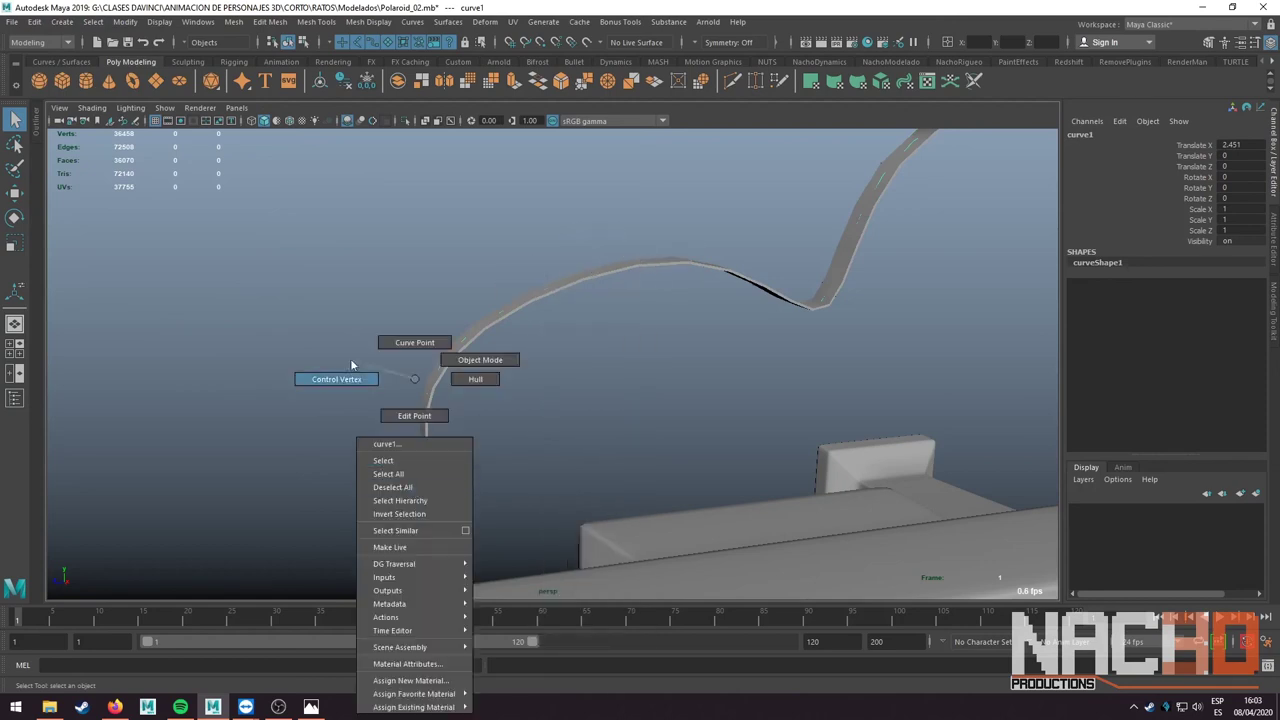
pyautogui.moveTo(414, 377); pyautogui.dragTo(351, 366, button='right')
pyautogui.click(14, 192)
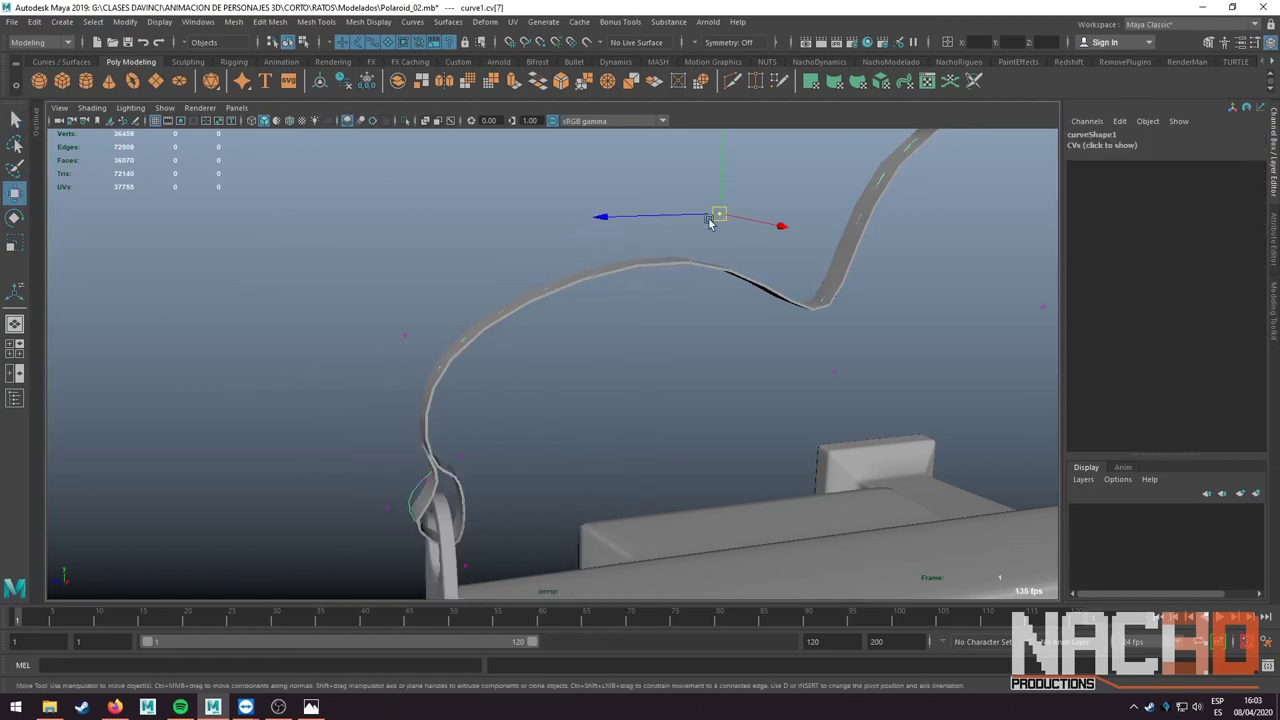
pyautogui.moveTo(719, 213); pyautogui.dragTo(703, 183)
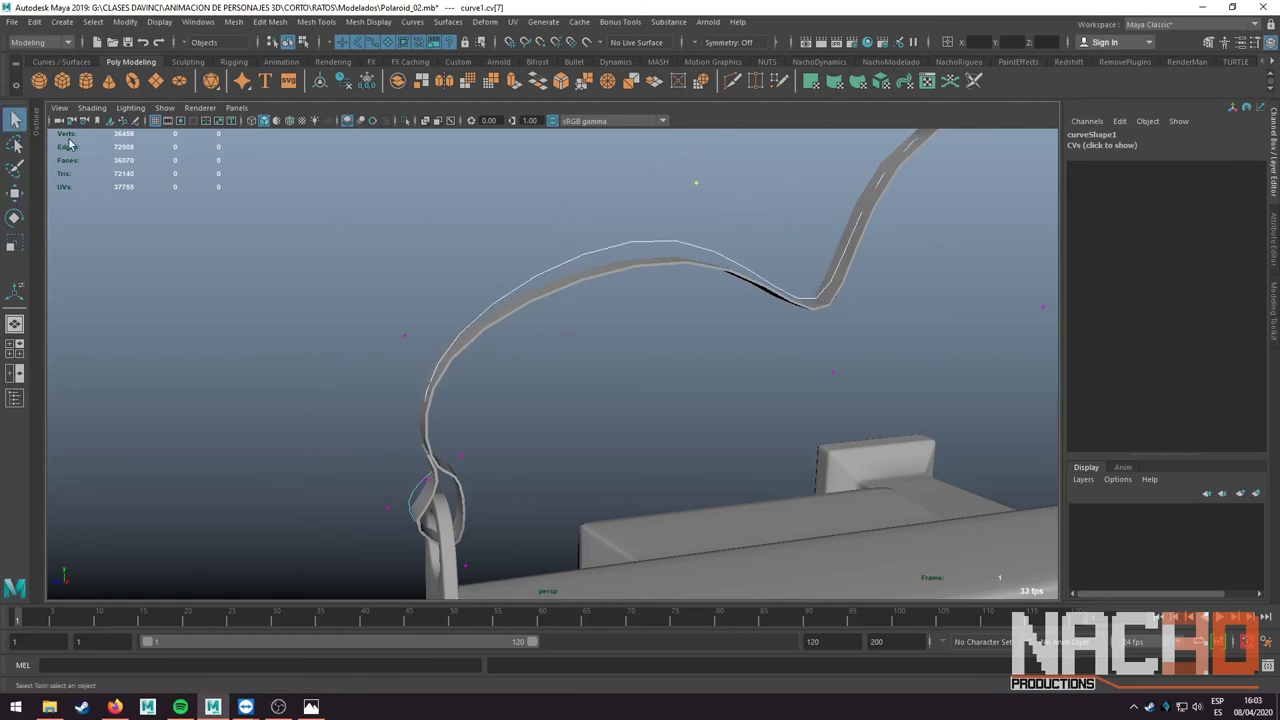
pyautogui.click(593, 256)
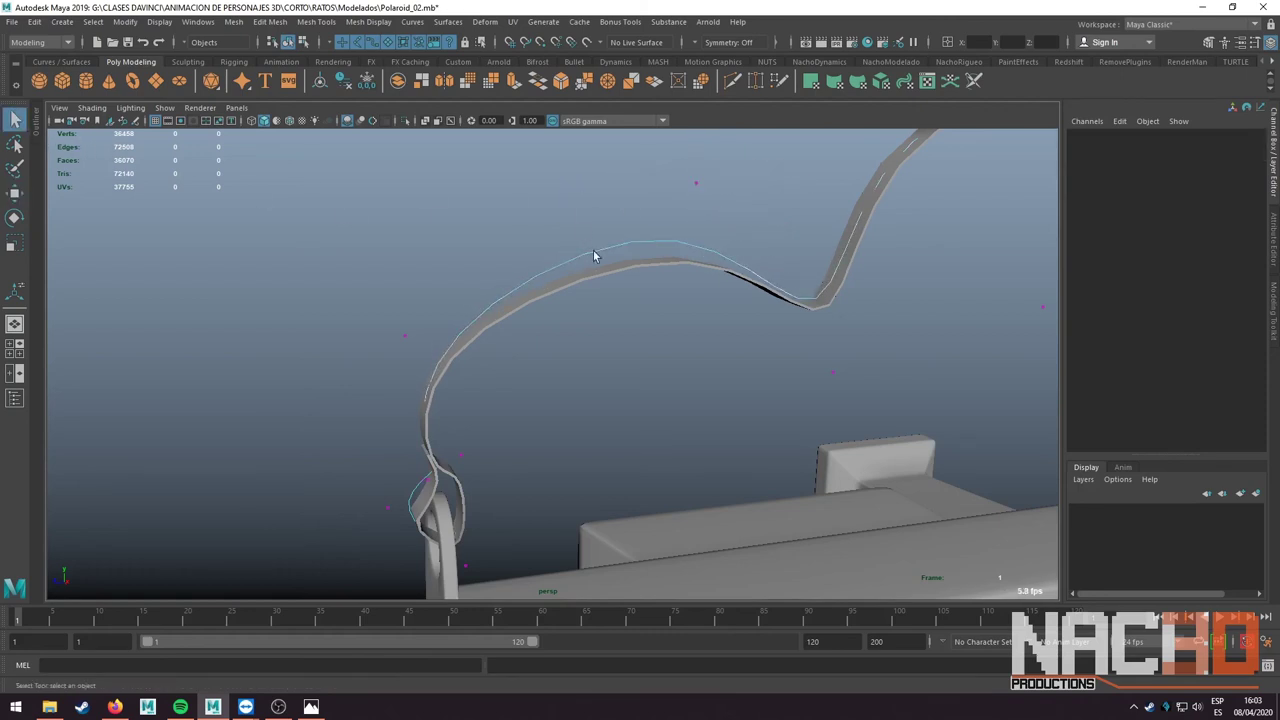
pyautogui.click(649, 241)
pyautogui.press('Delete')
# - Create a polygon cylinder and move it in front of the strap hinge
pyautogui.press('f')
pyautogui.keyDown('alt'); pyautogui.moveTo(597, 300); pyautogui.dragTo(539, 370, button='right'); pyautogui.keyUp('alt')
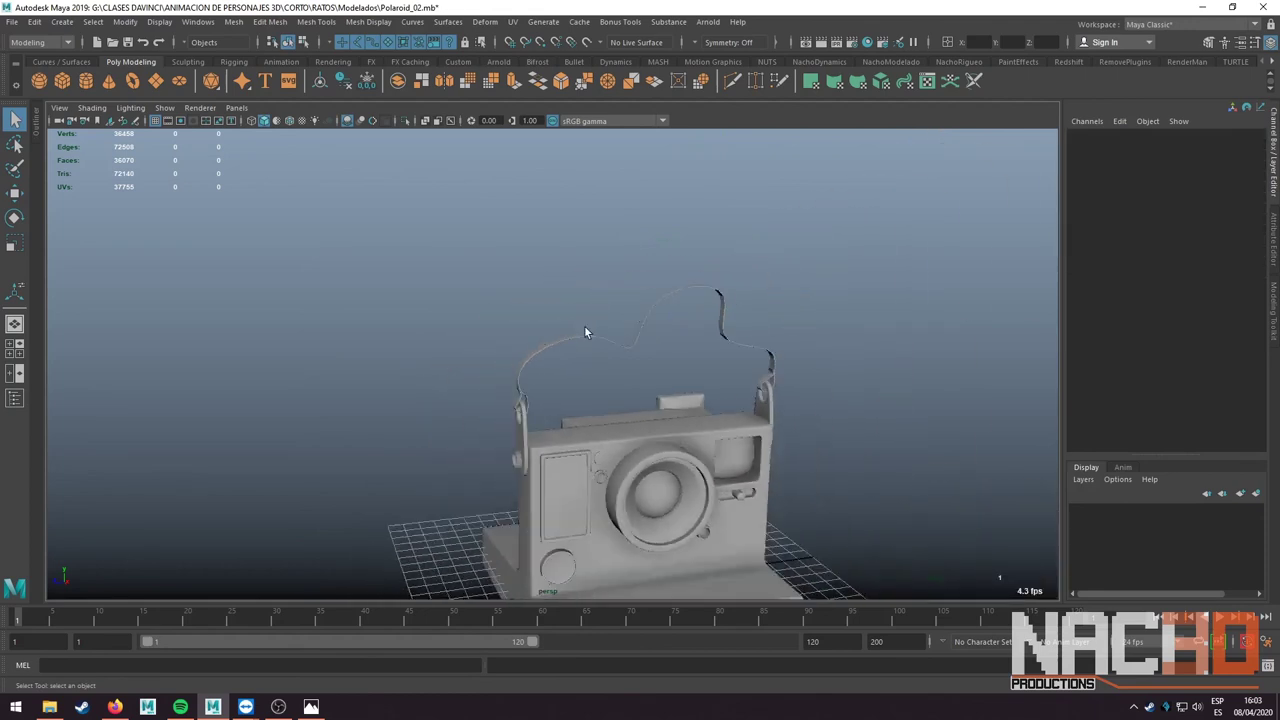
pyautogui.scroll(5, 472, 422)
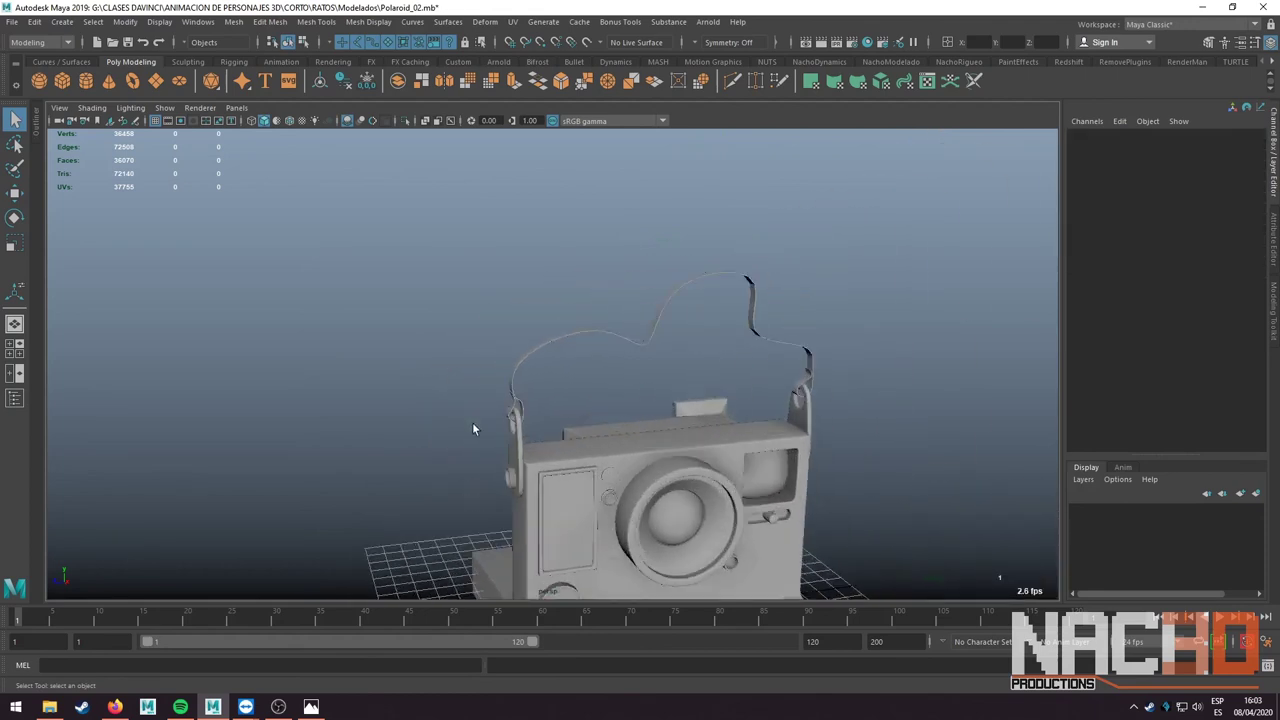
pyautogui.keyDown('alt'); pyautogui.moveTo(474, 293); pyautogui.dragTo(420, 323); pyautogui.keyUp('alt')
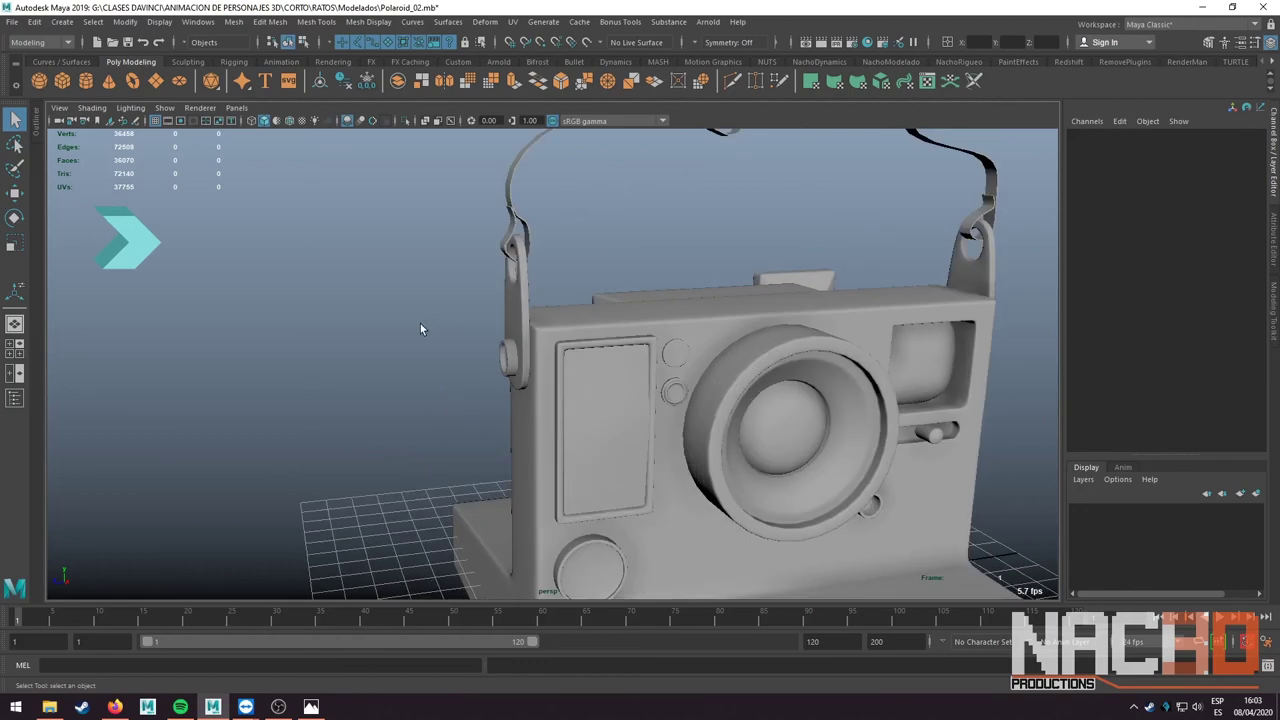
pyautogui.scroll(-5, 420, 330)
pyautogui.click(85, 81)
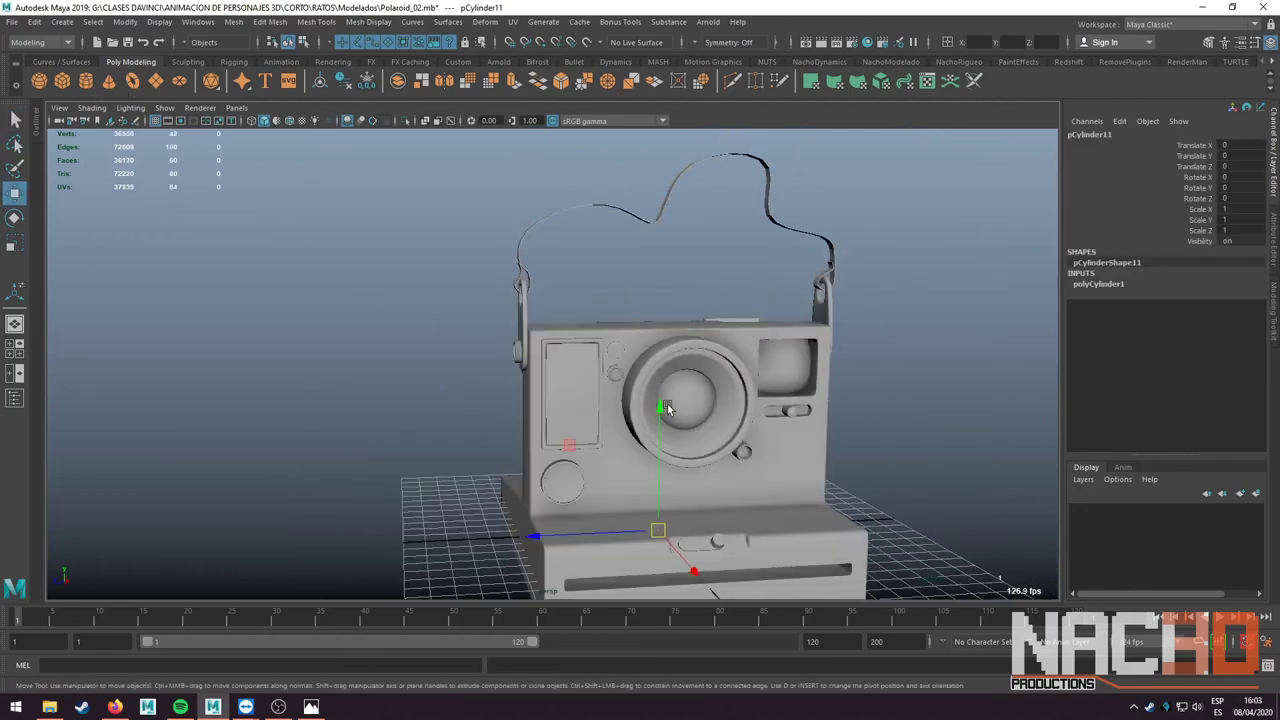
pyautogui.press('w')
pyautogui.moveTo(508, 230); pyautogui.dragTo(428, 171)
pyautogui.scroll(5, 552, 364)
pyautogui.moveTo(676, 383)
pyautogui.mouseDown()
pyautogui.moveTo(740, 383)
pyautogui.moveTo(702, 398)
pyautogui.moveTo(580, 328)
pyautogui.moveTo(485, 396)
pyautogui.moveTo(657, 391)
pyautogui.moveTo(663, 357)
pyautogui.mouseUp()
# - Set the cylinder's Subdivisions Axis to 8 and adjust its scale, rotation and position
pyautogui.click(1098, 283)
pyautogui.write('8')
pyautogui.press('Return')
pyautogui.press('r')
pyautogui.press('w')
pyautogui.press('e')
pyautogui.press('w')
pyautogui.click(650, 341)
# - Cut a new edge loop across the strap pCube7 with Multi-Cut
pyautogui.click(630, 370)
pyautogui.keyDown('shift'); pyautogui.moveTo(606, 351); pyautogui.dragTo(620, 372, button='right'); pyautogui.keyUp('shift')
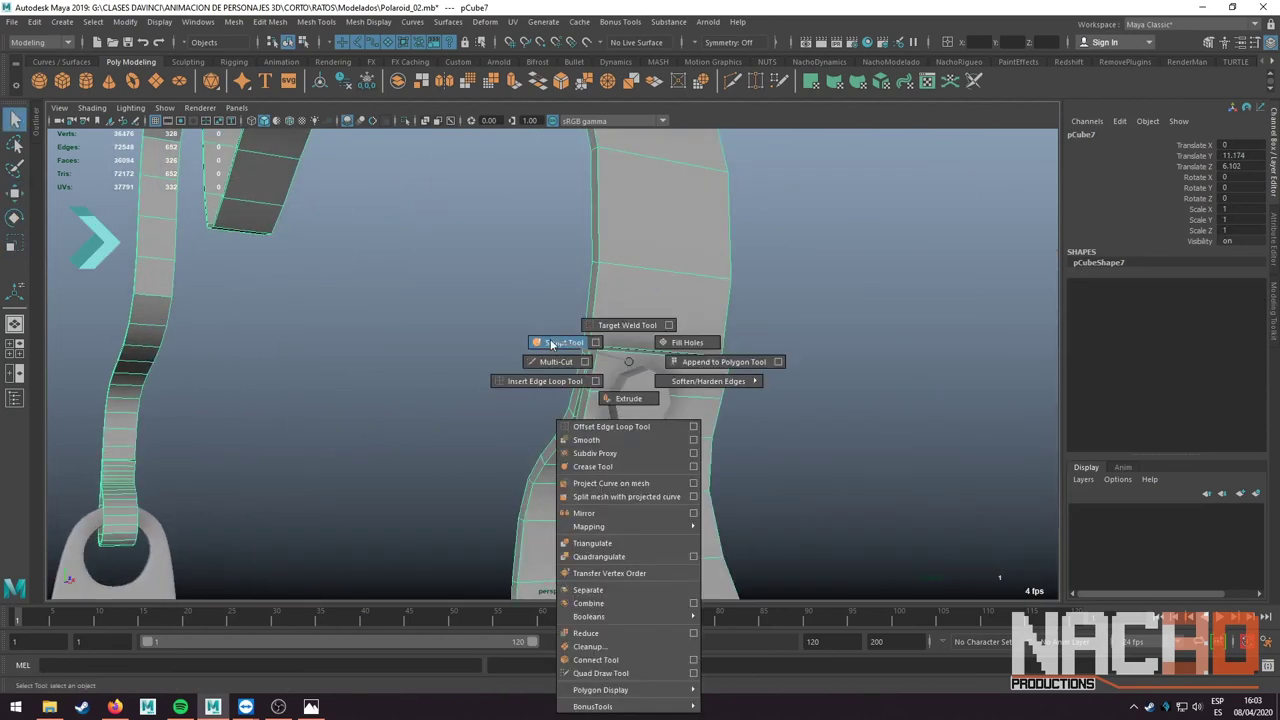
pyautogui.keyDown('alt'); pyautogui.moveTo(620, 372); pyautogui.dragTo(686, 421); pyautogui.keyUp('alt')
pyautogui.keyDown('alt'); pyautogui.moveTo(688, 421); pyautogui.dragTo(434, 386, button='right'); pyautogui.keyUp('alt')
pyautogui.moveTo(434, 386)
pyautogui.keyDown('alt'); pyautogui.mouseDown()
pyautogui.moveTo(700, 366)
pyautogui.moveTo(643, 386)
pyautogui.mouseUp(); pyautogui.keyUp('alt')
pyautogui.keyDown('alt'); pyautogui.moveTo(643, 386); pyautogui.dragTo(733, 409, button='right'); pyautogui.keyUp('alt')
pyautogui.moveTo(737, 410)
pyautogui.keyDown('alt'); pyautogui.mouseDown()
pyautogui.moveTo(665, 368)
pyautogui.moveTo(603, 404)
pyautogui.moveTo(613, 355)
pyautogui.mouseUp(); pyautogui.keyUp('alt')
pyautogui.press('F8')
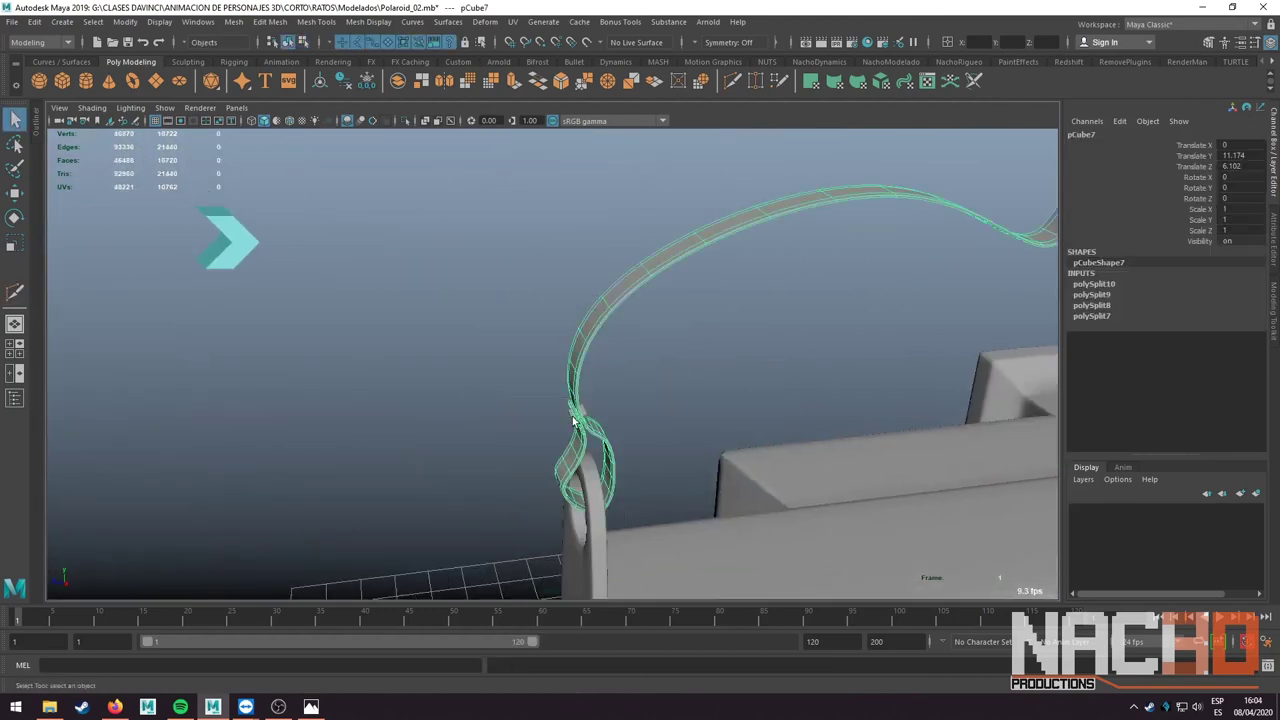
# - Delete the extra edges from the small rivet cylinder
pyautogui.press('f')
pyautogui.press('w')
pyautogui.keyDown('alt'); pyautogui.moveTo(531, 366); pyautogui.dragTo(537, 366); pyautogui.keyUp('alt')
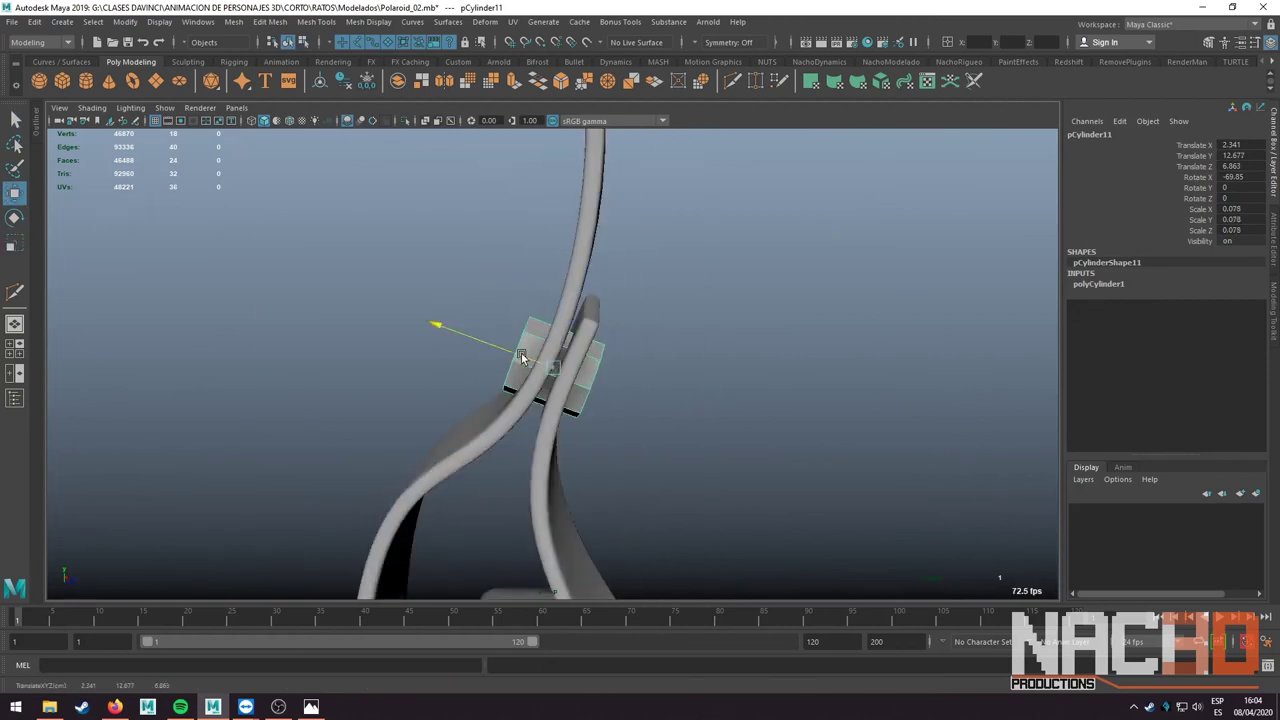
pyautogui.press('q')
pyautogui.rightClick(537, 366)
pyautogui.moveTo(537, 366); pyautogui.dragTo(561, 375, button='right')
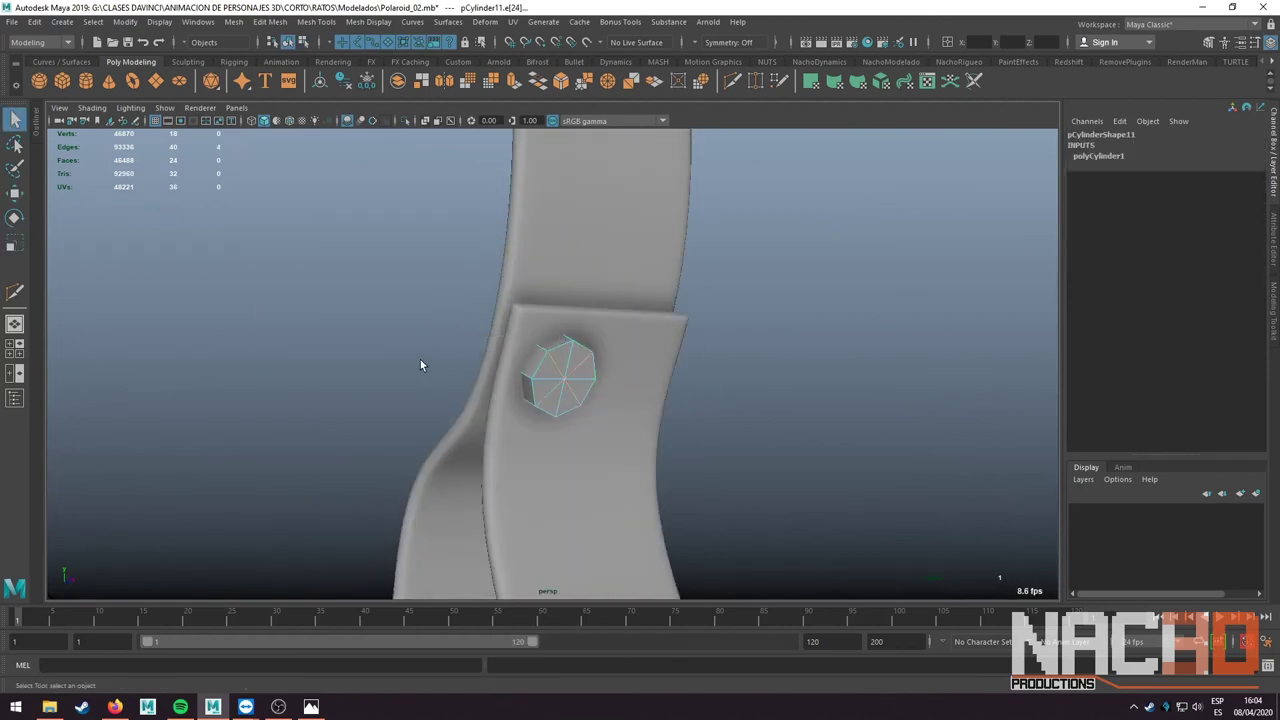
pyautogui.moveTo(420, 365)
pyautogui.keyDown('alt'); pyautogui.mouseDown()
pyautogui.moveTo(563, 343)
pyautogui.moveTo(520, 378)
pyautogui.moveTo(548, 378)
pyautogui.moveTo(802, 335)
pyautogui.moveTo(609, 370)
pyautogui.moveTo(689, 363)
pyautogui.moveTo(744, 405)
pyautogui.moveTo(560, 300)
pyautogui.moveTo(585, 258)
pyautogui.mouseUp(); pyautogui.keyUp('alt')
pyautogui.press('Delete')
pyautogui.press('F9')
# - Tweak a cylinder vertex and turn on smooth preview with key 3
pyautogui.click(516, 357)
pyautogui.press('w')
pyautogui.press('3')
pyautogui.press('q')
pyautogui.click(548, 378)
pyautogui.press('F8')
# - Duplicate the rivet and place the slightly tilted copy beside it on the strap tab
pyautogui.press('w')
pyautogui.hotkey('ctrl', 'd')
pyautogui.hotkey('ctrl', 'd')
pyautogui.press('f')
pyautogui.moveTo(749, 303)
pyautogui.keyDown('alt'); pyautogui.mouseDown()
pyautogui.moveTo(671, 320)
pyautogui.moveTo(597, 363)
pyautogui.moveTo(645, 380)
pyautogui.moveTo(500, 437)
pyautogui.moveTo(729, 349)
pyautogui.mouseUp(); pyautogui.keyUp('alt')
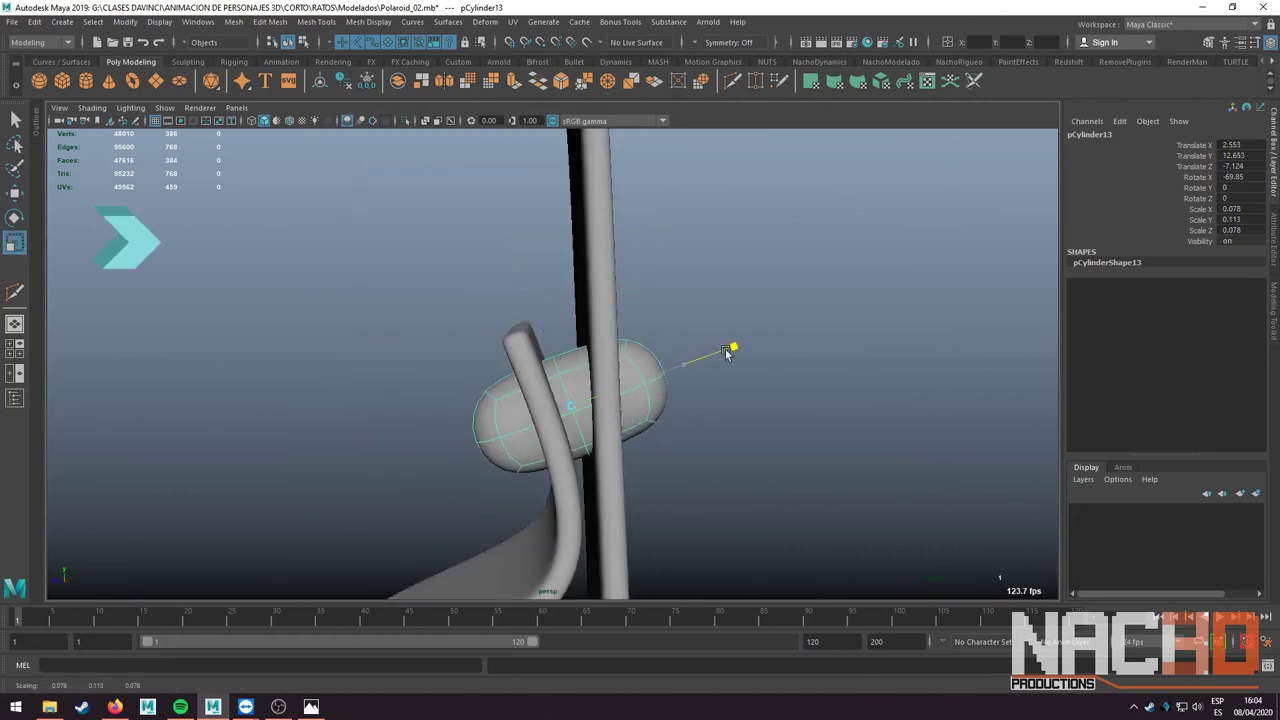
pyautogui.moveTo(651, 371)
pyautogui.keyDown('alt'); pyautogui.mouseDown()
pyautogui.moveTo(641, 428)
pyautogui.moveTo(684, 385)
pyautogui.mouseUp(); pyautogui.keyUp('alt')
pyautogui.scroll(-5, 684, 385)
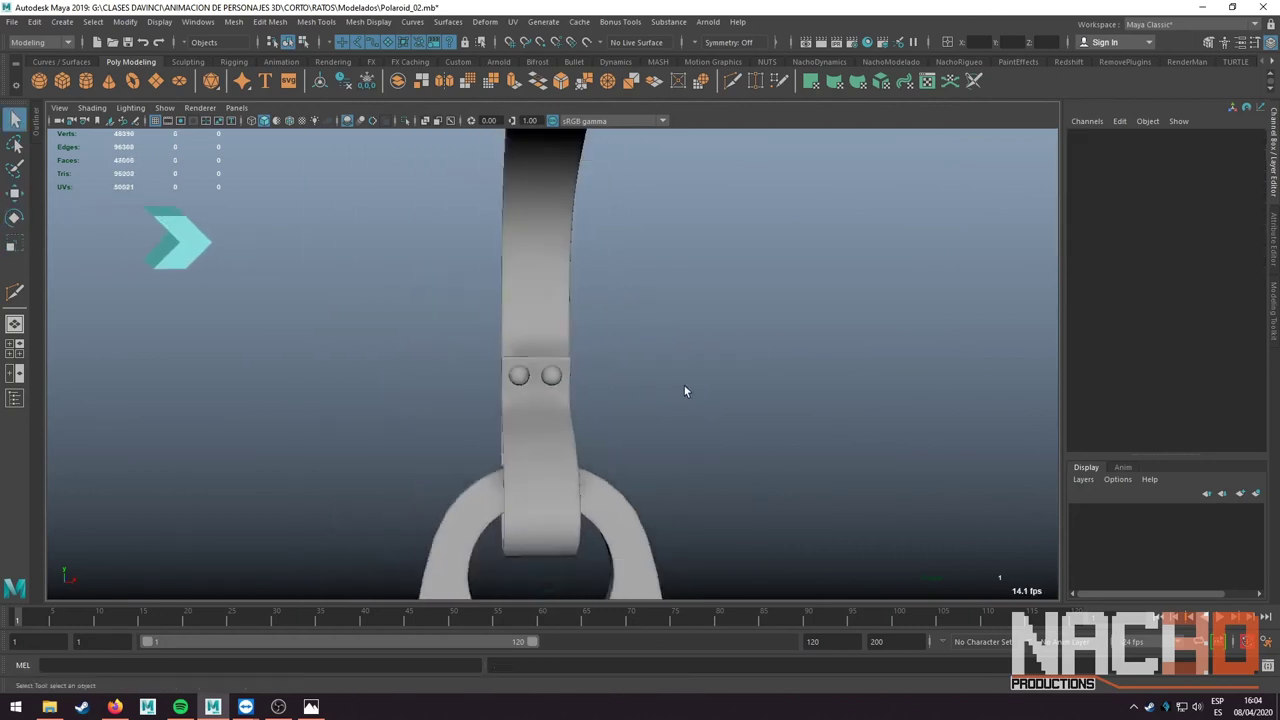
pyautogui.press('q')
pyautogui.click(580, 363)
# - Select vertices along the strap's top and enable Soft Select
pyautogui.keyDown('alt'); pyautogui.moveTo(580, 363); pyautogui.dragTo(485, 320); pyautogui.keyUp('alt')
pyautogui.press('F9')
pyautogui.moveTo(535, 394); pyautogui.dragTo(430, 249)
pyautogui.press('b')
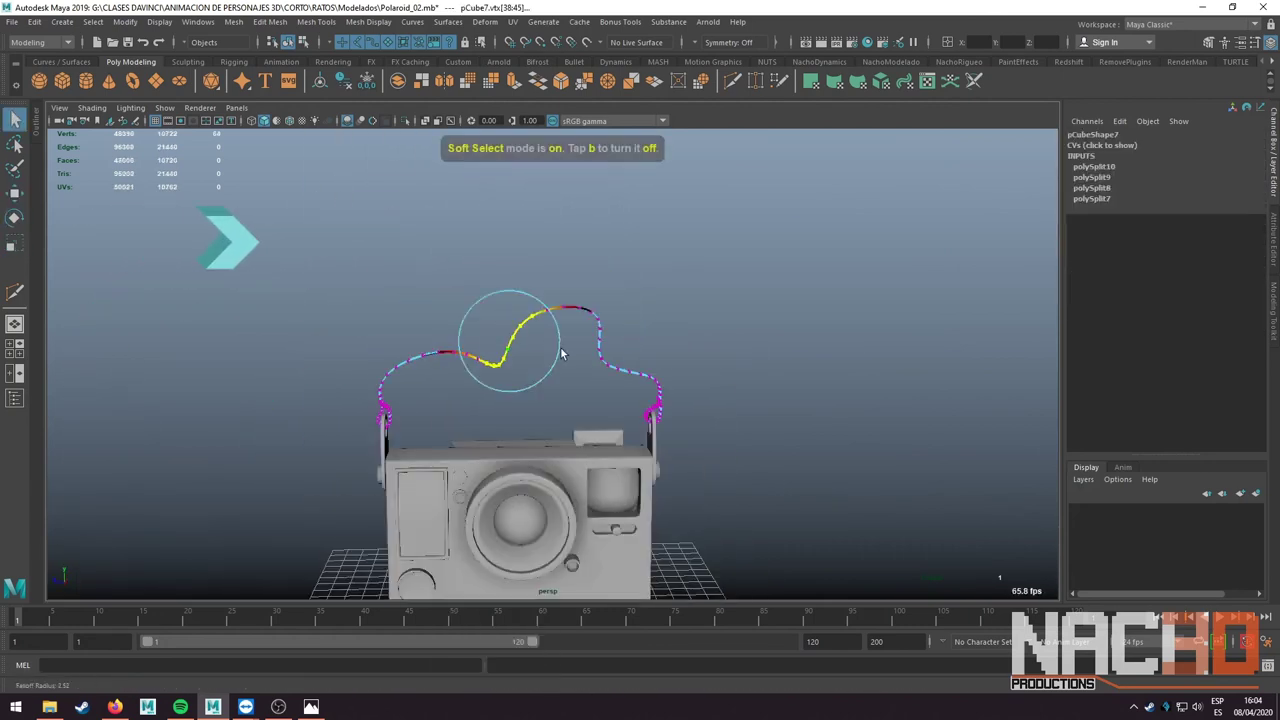
pyautogui.doubleClick(15, 119)
pyautogui.click(780, 256)
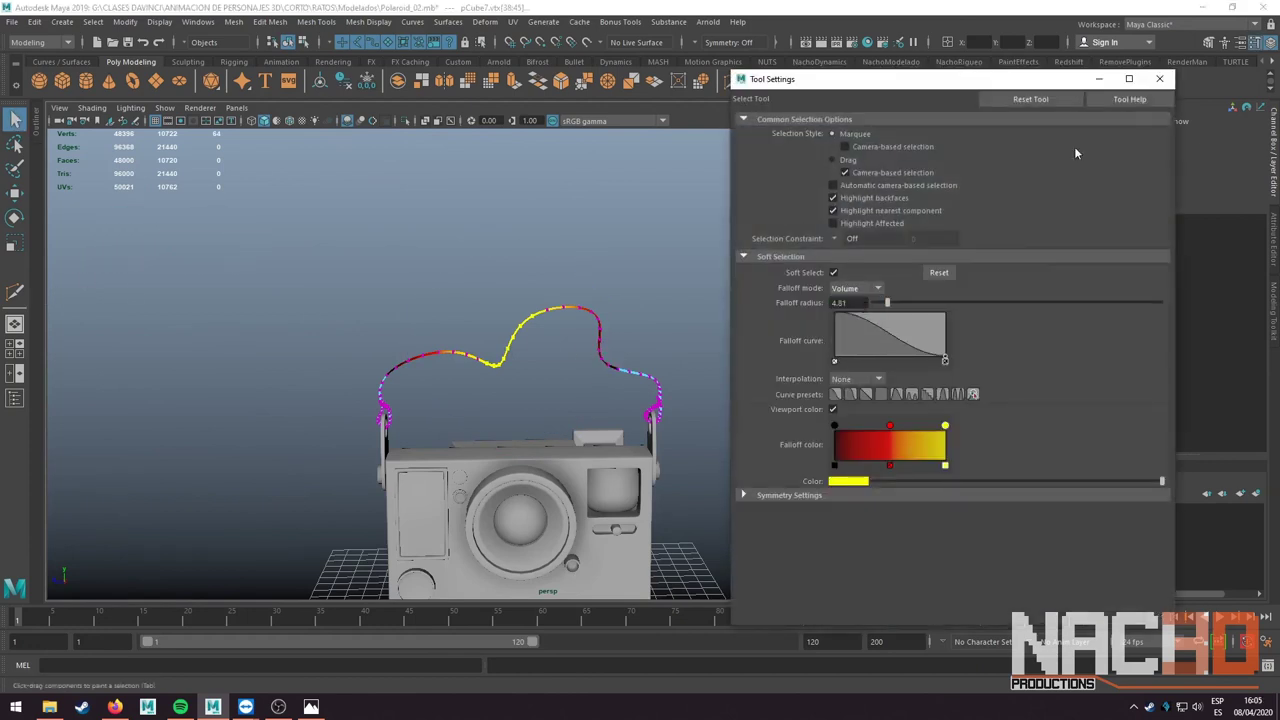
pyautogui.click(1159, 78)
pyautogui.press('w')
# - Reshape the strap's right and left curves by moving soft-selected vertices
pyautogui.moveTo(634, 323); pyautogui.dragTo(588, 350)
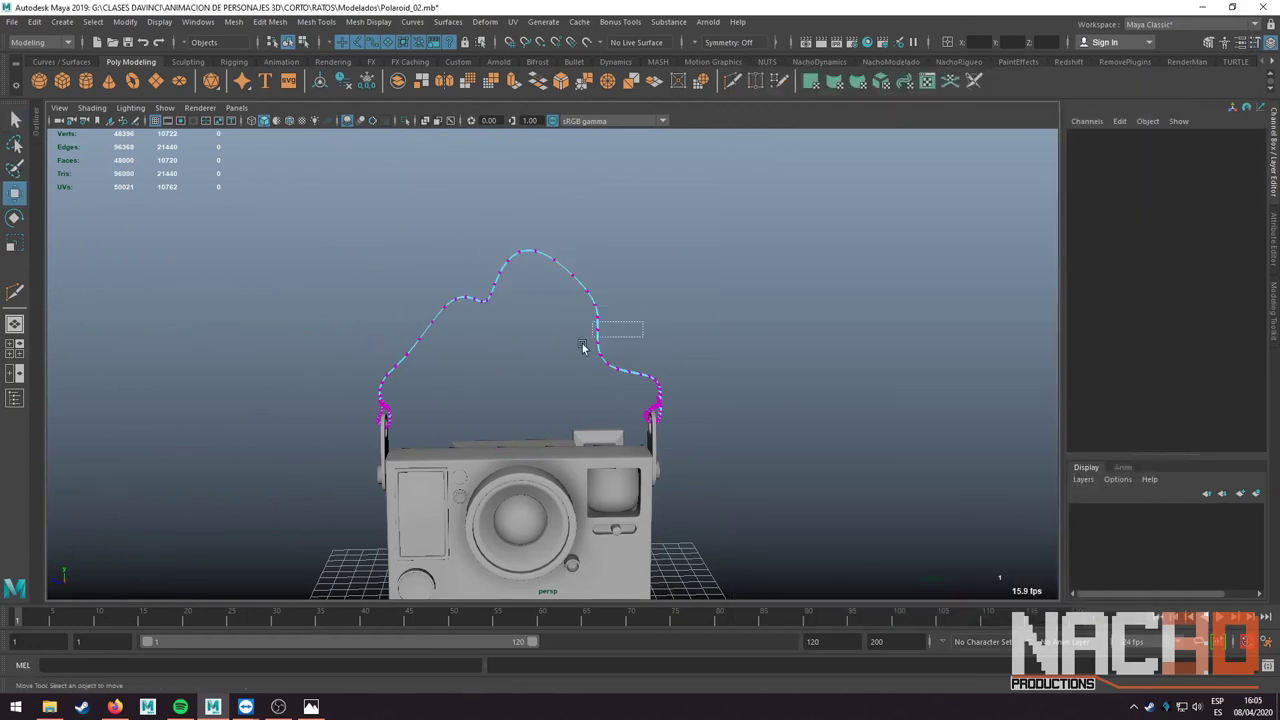
pyautogui.moveTo(565, 288); pyautogui.dragTo(528, 198, button='middle')
pyautogui.moveTo(470, 262); pyautogui.dragTo(425, 300)
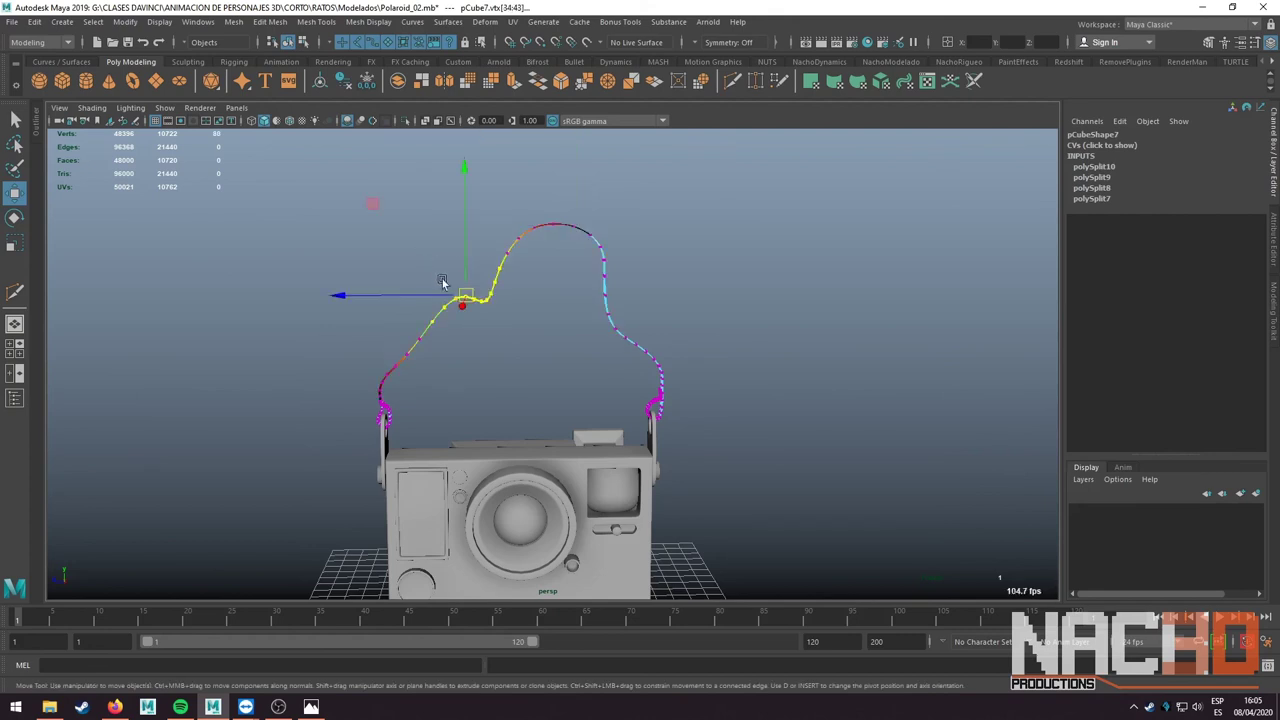
pyautogui.moveTo(467, 240); pyautogui.dragTo(519, 222, button='right')
pyautogui.scroll(-3, 519, 272)
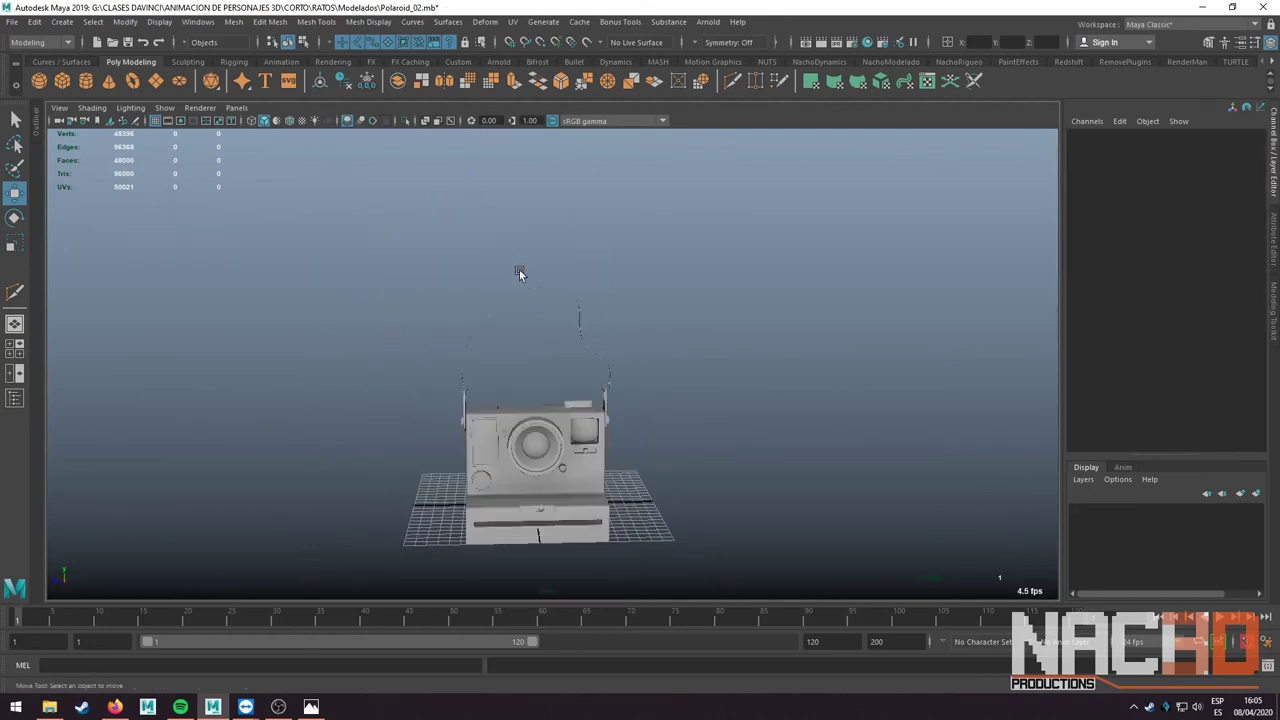
# - Inspect the whole camera in wireframe and shaded views from a three-quarter angle
pyautogui.moveTo(397, 371)
pyautogui.keyDown('alt'); pyautogui.mouseDown()
pyautogui.moveTo(528, 364)
pyautogui.moveTo(628, 377)
pyautogui.moveTo(600, 333)
pyautogui.mouseUp(); pyautogui.keyUp('alt')
pyautogui.moveTo(574, 409)
pyautogui.mouseDown()
pyautogui.moveTo(743, 523)
pyautogui.moveTo(420, 330)
pyautogui.mouseUp()
pyautogui.press('4')
pyautogui.scroll(-3, 380, 292)
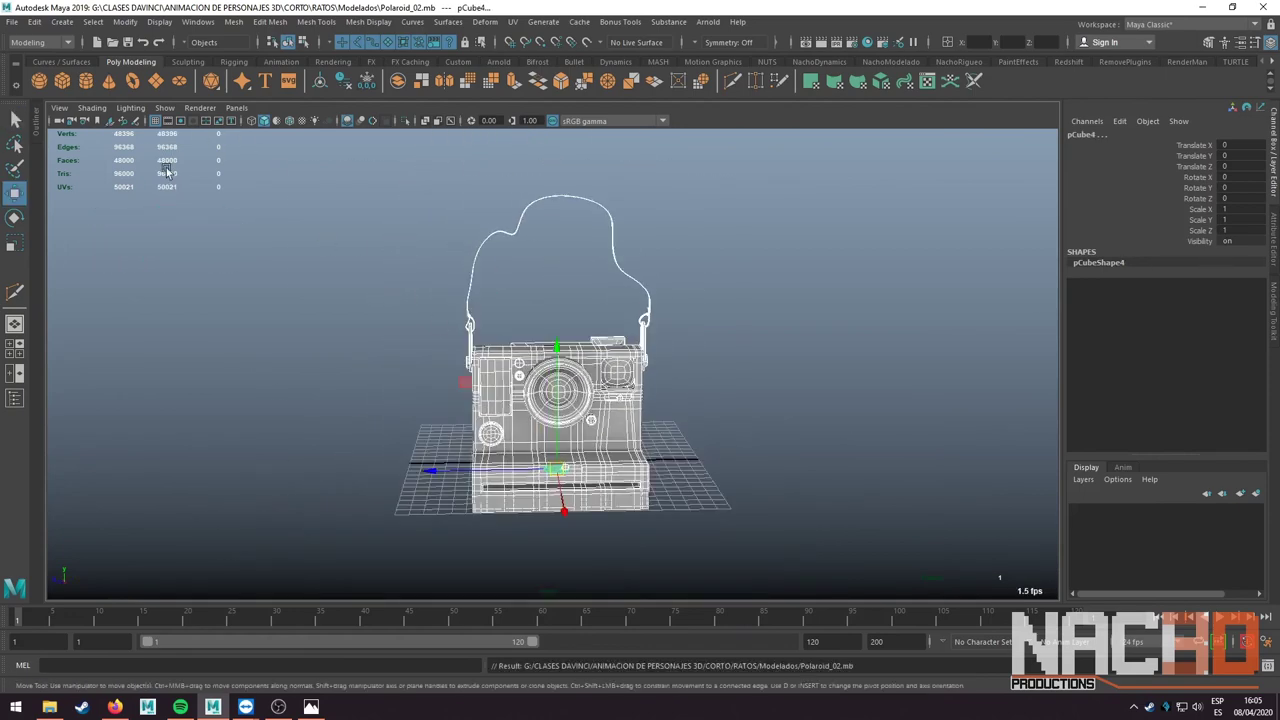
pyautogui.press('5')
pyautogui.keyDown('alt'); pyautogui.moveTo(167, 173); pyautogui.dragTo(486, 309); pyautogui.keyUp('alt')
# - Combine the strap and its rivets into a single mesh, pCylinder15
pyautogui.scroll(3, 486, 309)
pyautogui.hotkey('ctrl', 'a')
pyautogui.click(537, 330)
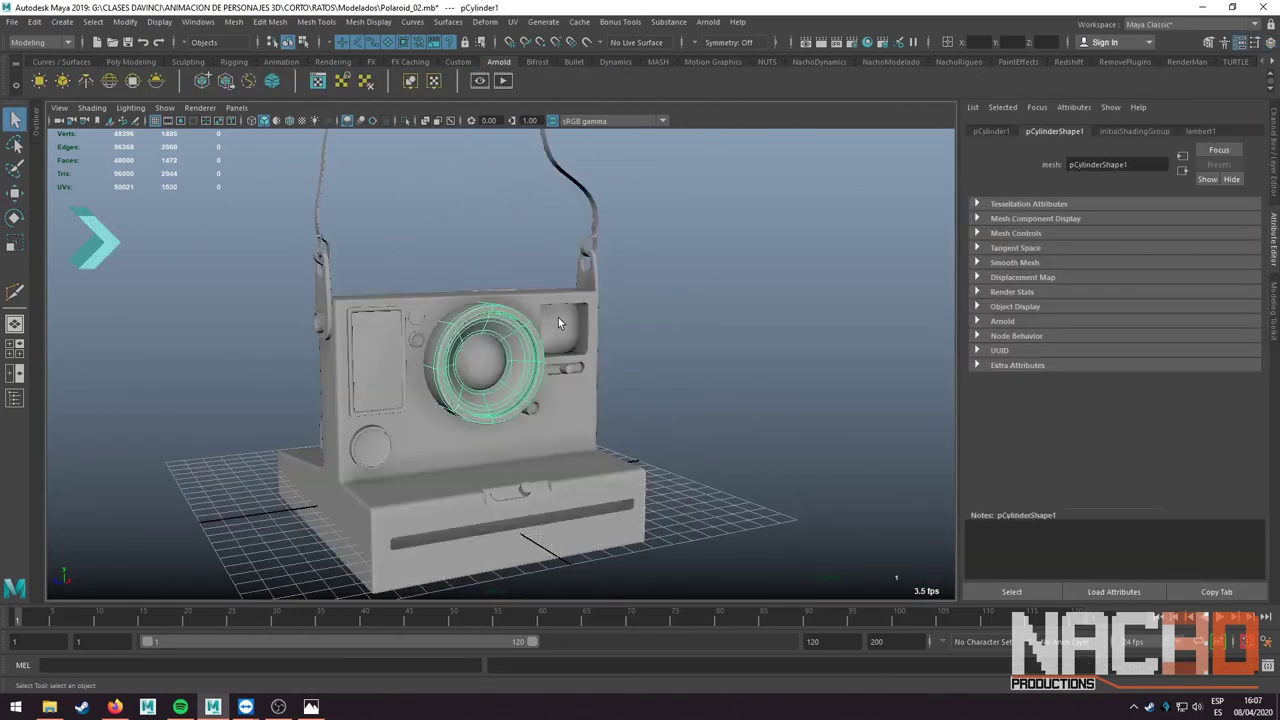
pyautogui.press('4')
pyautogui.scroll(-3, 305, 194)
pyautogui.press('w')
pyautogui.click(14, 398)
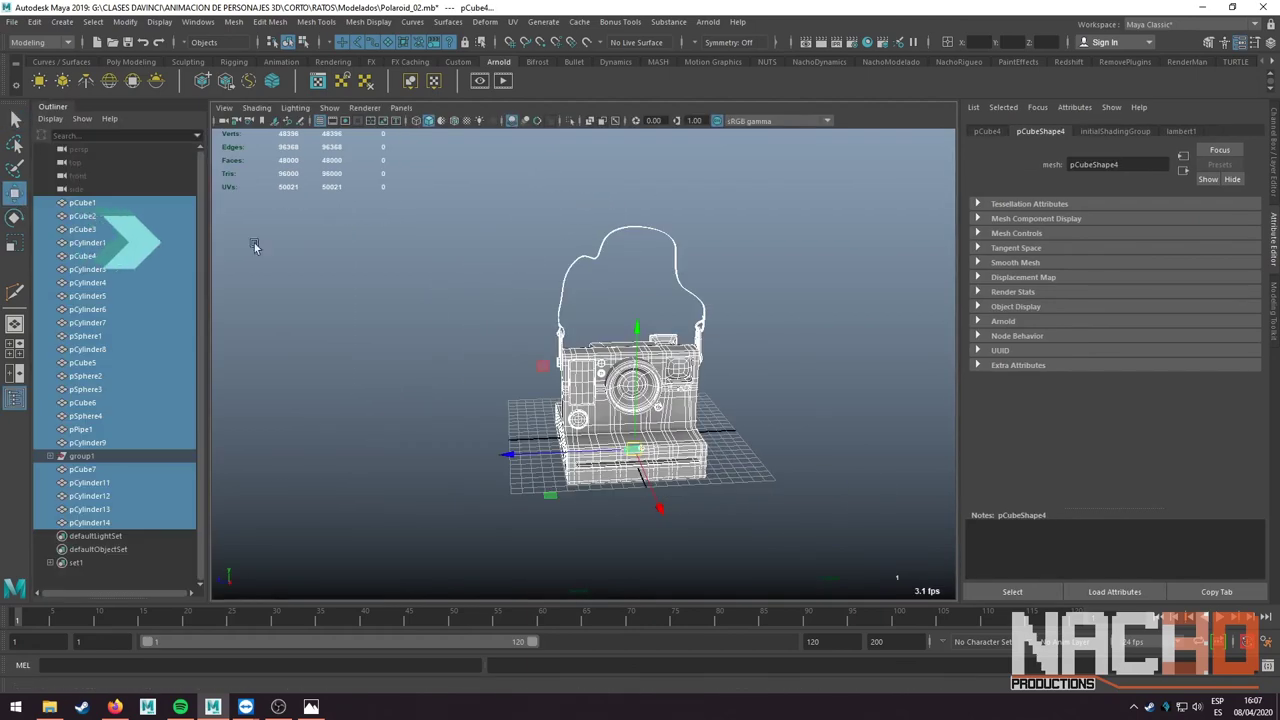
pyautogui.scroll(5, 502, 277)
pyautogui.moveTo(502, 277)
pyautogui.keyDown('alt'); pyautogui.mouseDown()
pyautogui.moveTo(620, 292)
pyautogui.moveTo(614, 280)
pyautogui.moveTo(788, 240)
pyautogui.moveTo(631, 257)
pyautogui.moveTo(689, 251)
pyautogui.mouseUp(); pyautogui.keyUp('alt')
pyautogui.press('5')
pyautogui.press('q')
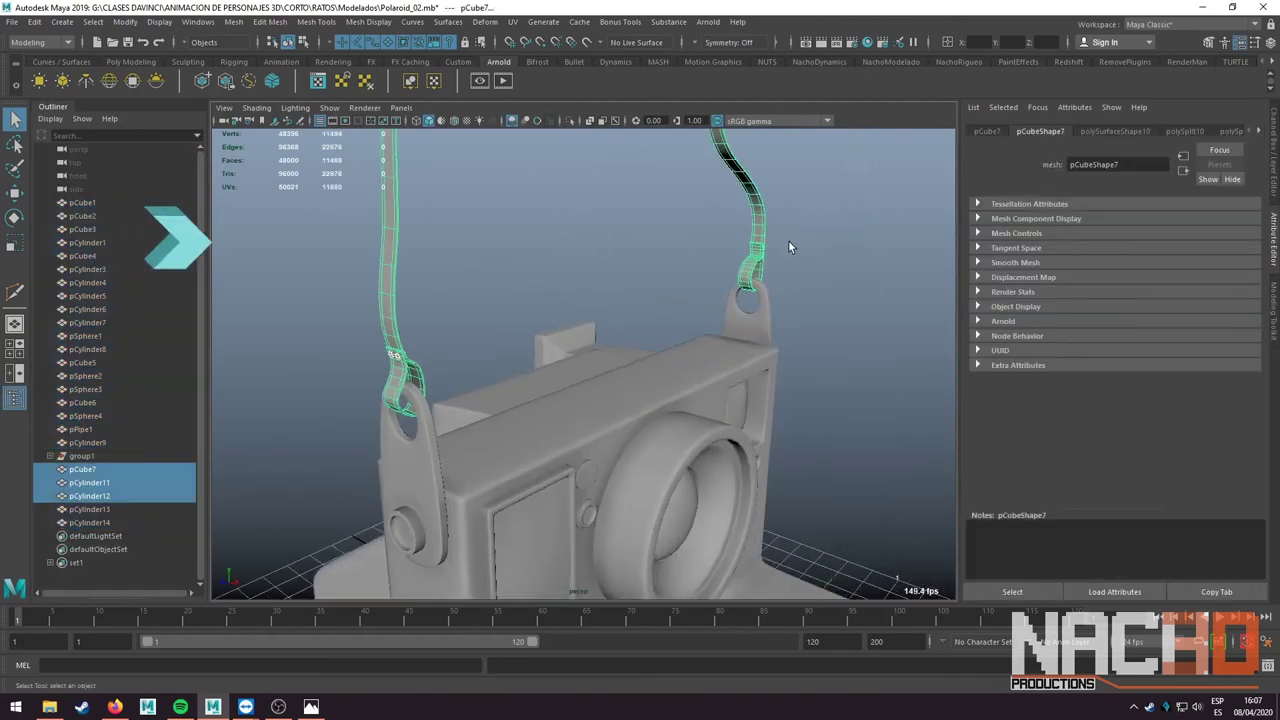
pyautogui.click(789, 243)
pyautogui.click(645, 365)
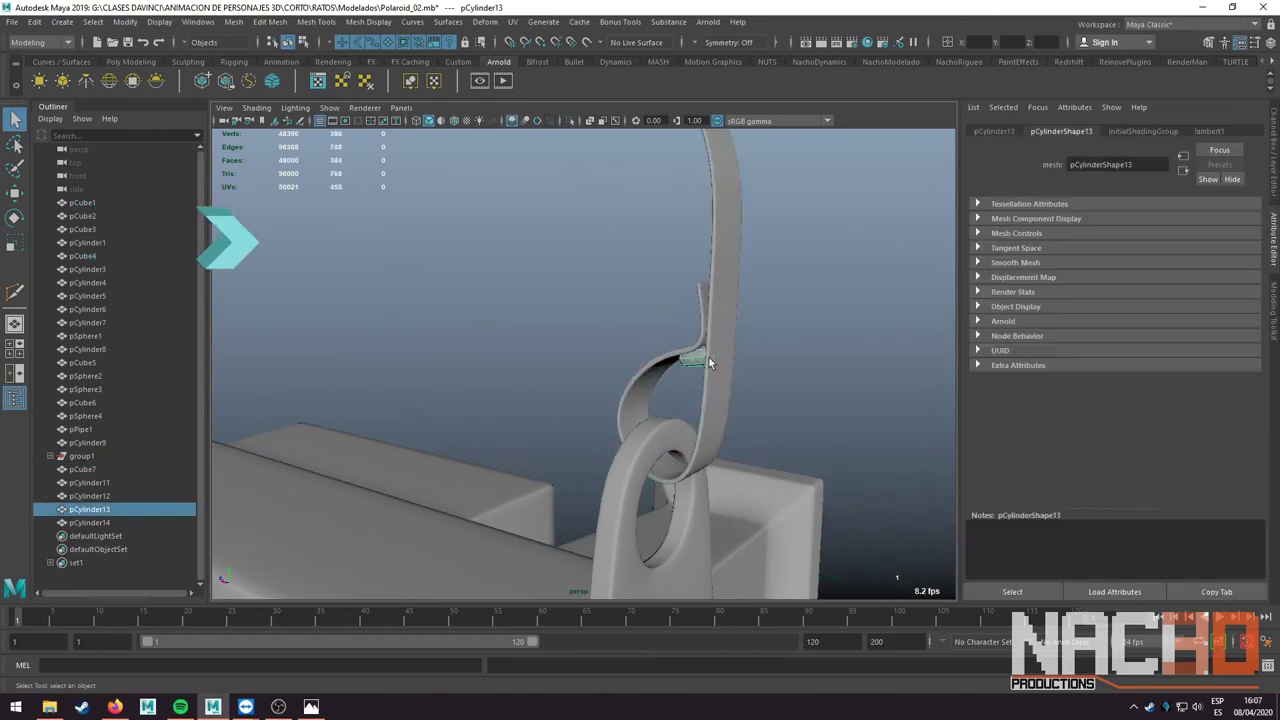
pyautogui.moveTo(645, 365)
pyautogui.keyDown('alt'); pyautogui.mouseDown()
pyautogui.moveTo(503, 346)
pyautogui.moveTo(392, 218)
pyautogui.moveTo(525, 341)
pyautogui.moveTo(577, 282)
pyautogui.moveTo(490, 300)
pyautogui.mouseUp(); pyautogui.keyUp('alt')
pyautogui.press('w')
pyautogui.moveTo(472, 283)
pyautogui.keyDown('shift'); pyautogui.mouseDown()
pyautogui.moveTo(517, 320)
pyautogui.moveTo(616, 308)
pyautogui.mouseUp(); pyautogui.keyUp('shift')
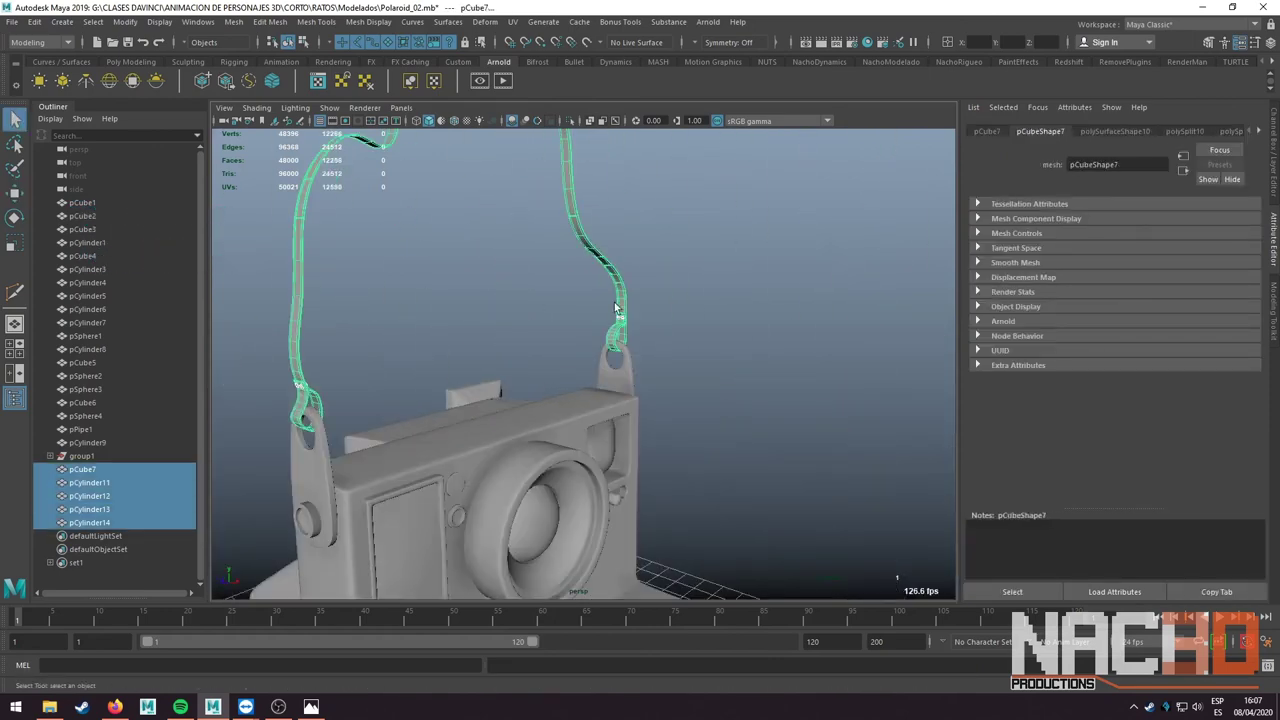
pyautogui.click(233, 21)
pyautogui.click(262, 84)
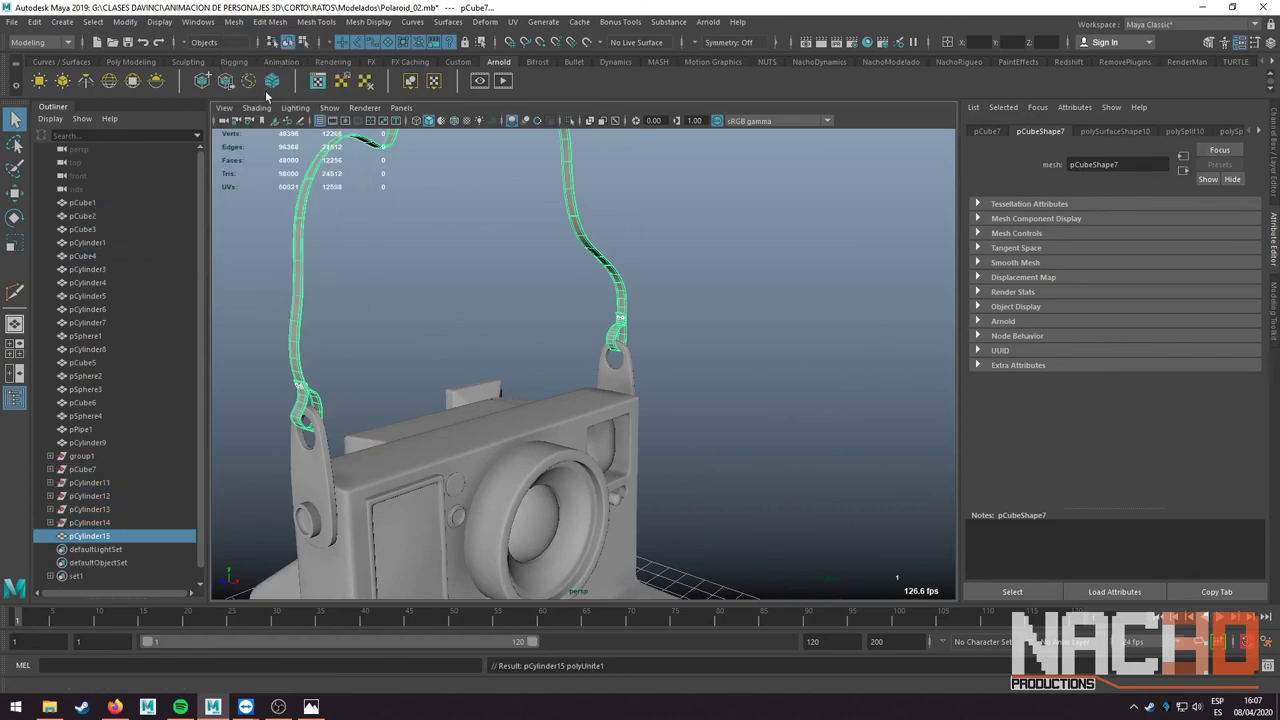
# - Combine the rectangular front panel and its grid into one mesh
pyautogui.scroll(-5, 463, 263)
pyautogui.click(611, 449)
pyautogui.press('f')
pyautogui.keyDown('shift'); pyautogui.click(507, 354); pyautogui.keyUp('shift')
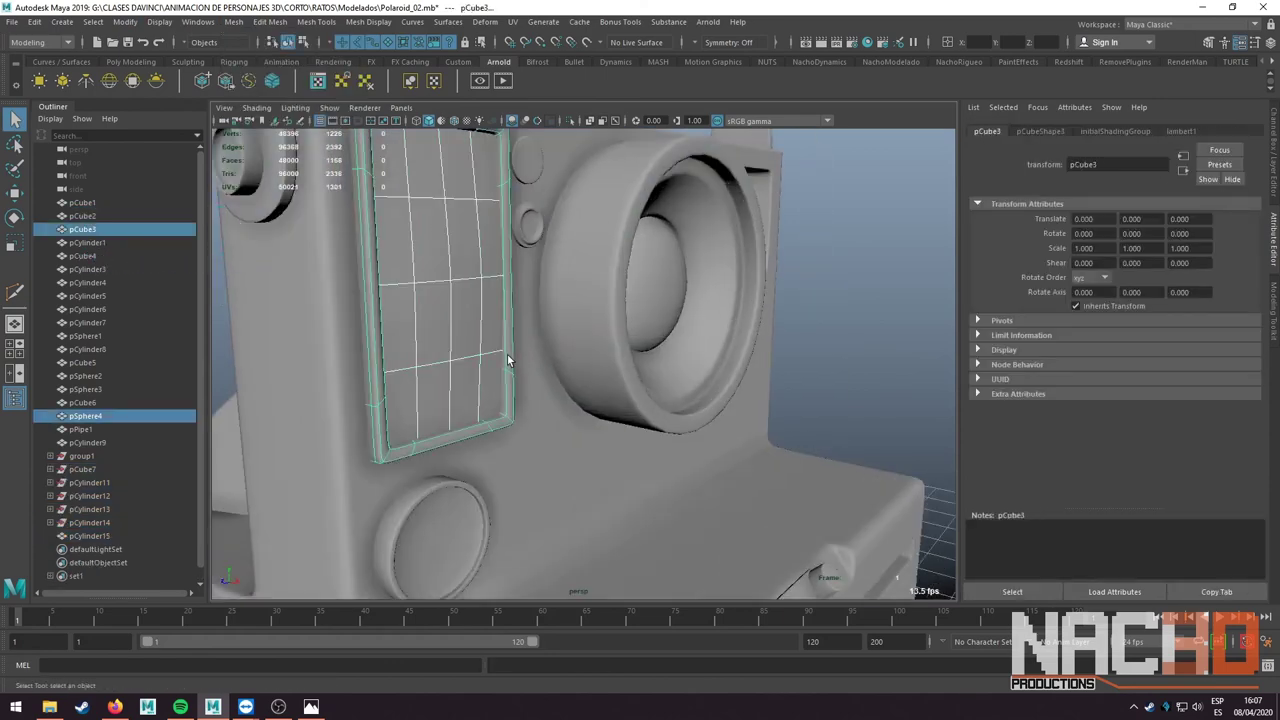
pyautogui.click(233, 21)
pyautogui.click(260, 69)
# - Select the lower-front round piece, slider, back box, strap ring and camera body pieces
pyautogui.scroll(-3, 526, 261)
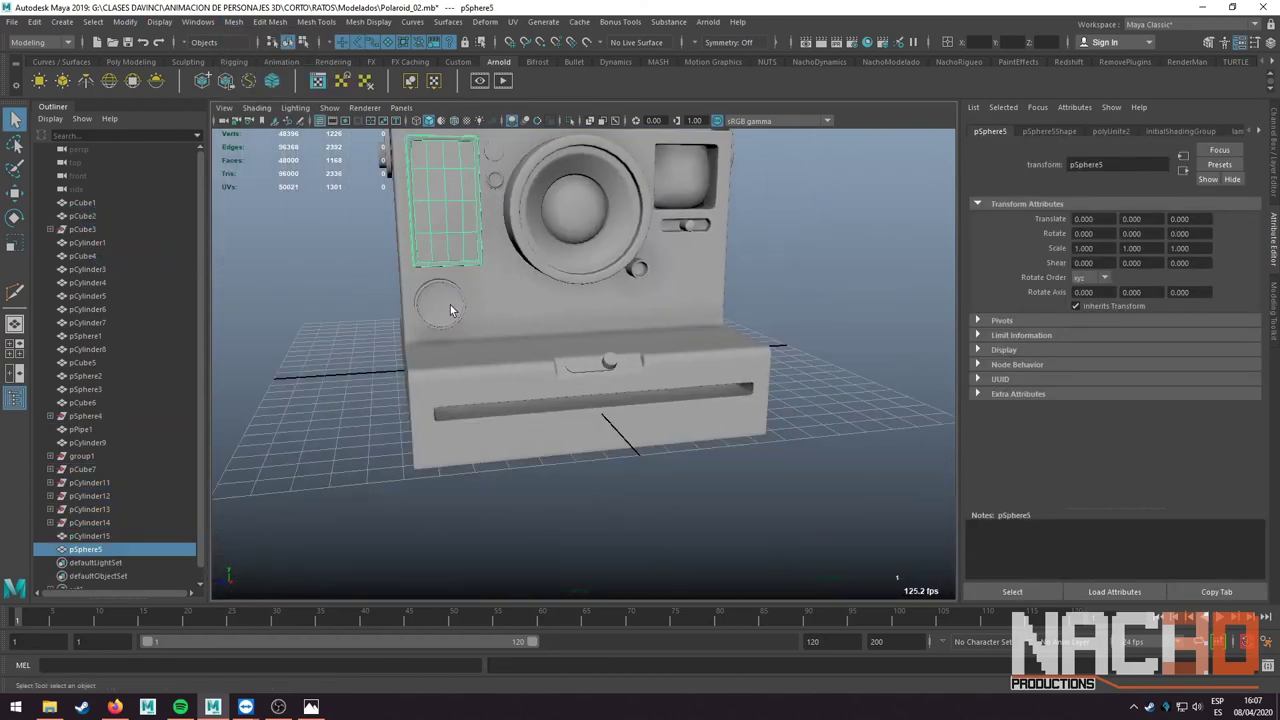
pyautogui.scroll(5, 450, 305)
pyautogui.click(405, 263)
pyautogui.click(610, 362)
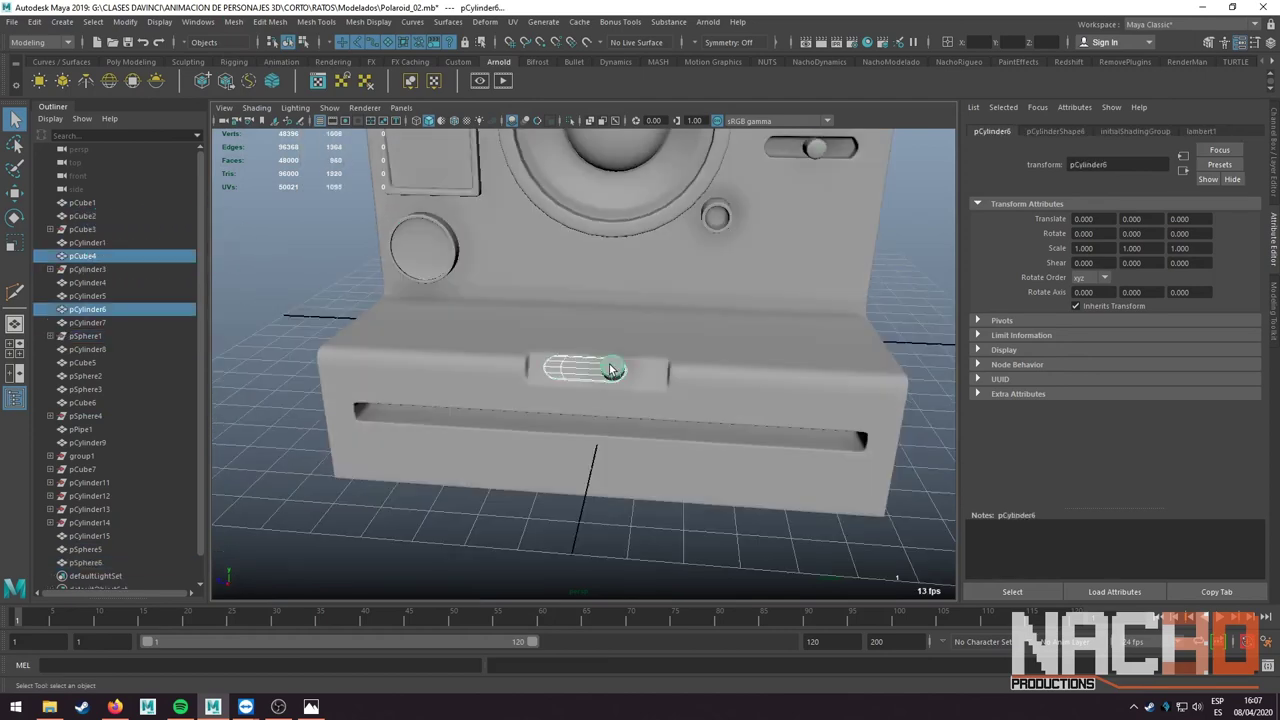
pyautogui.moveTo(610, 362)
pyautogui.keyDown('alt'); pyautogui.mouseDown()
pyautogui.moveTo(652, 355)
pyautogui.moveTo(650, 330)
pyautogui.moveTo(697, 319)
pyautogui.mouseUp(); pyautogui.keyUp('alt')
pyautogui.click(660, 345)
pyautogui.click(578, 315)
pyautogui.click(697, 319)
pyautogui.scroll(-4, 600, 411)
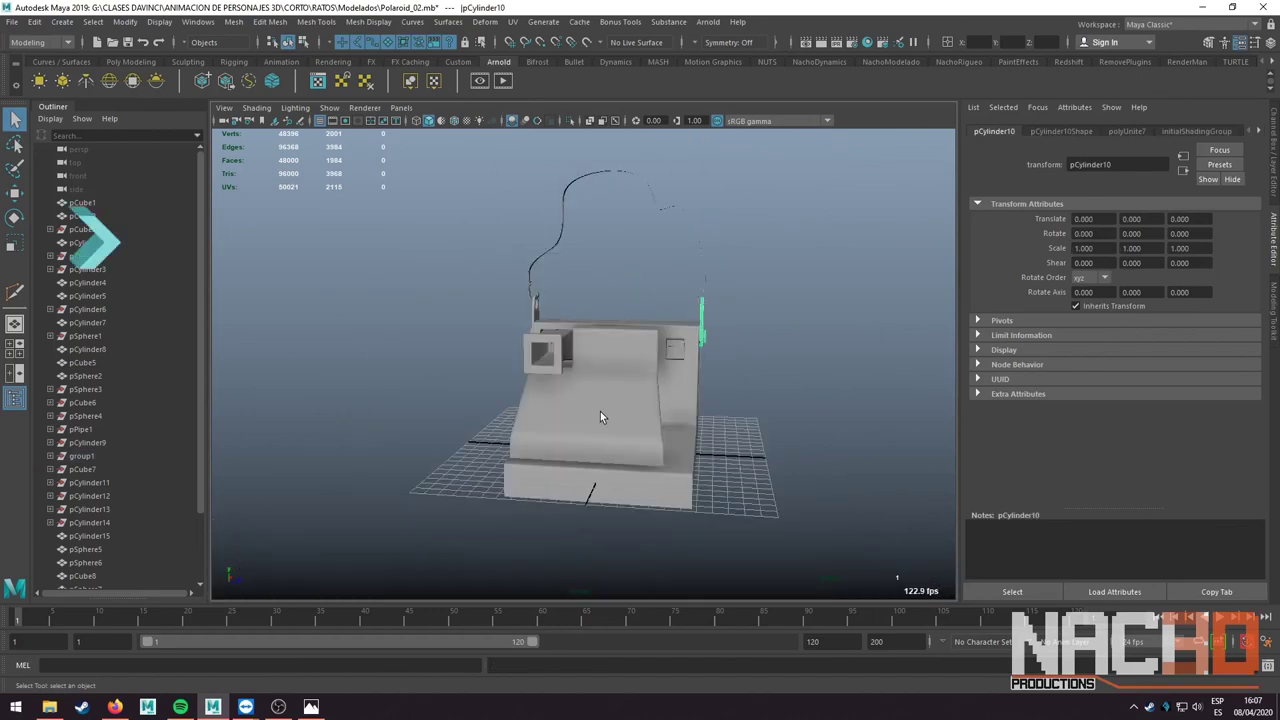
pyautogui.click(600, 411)
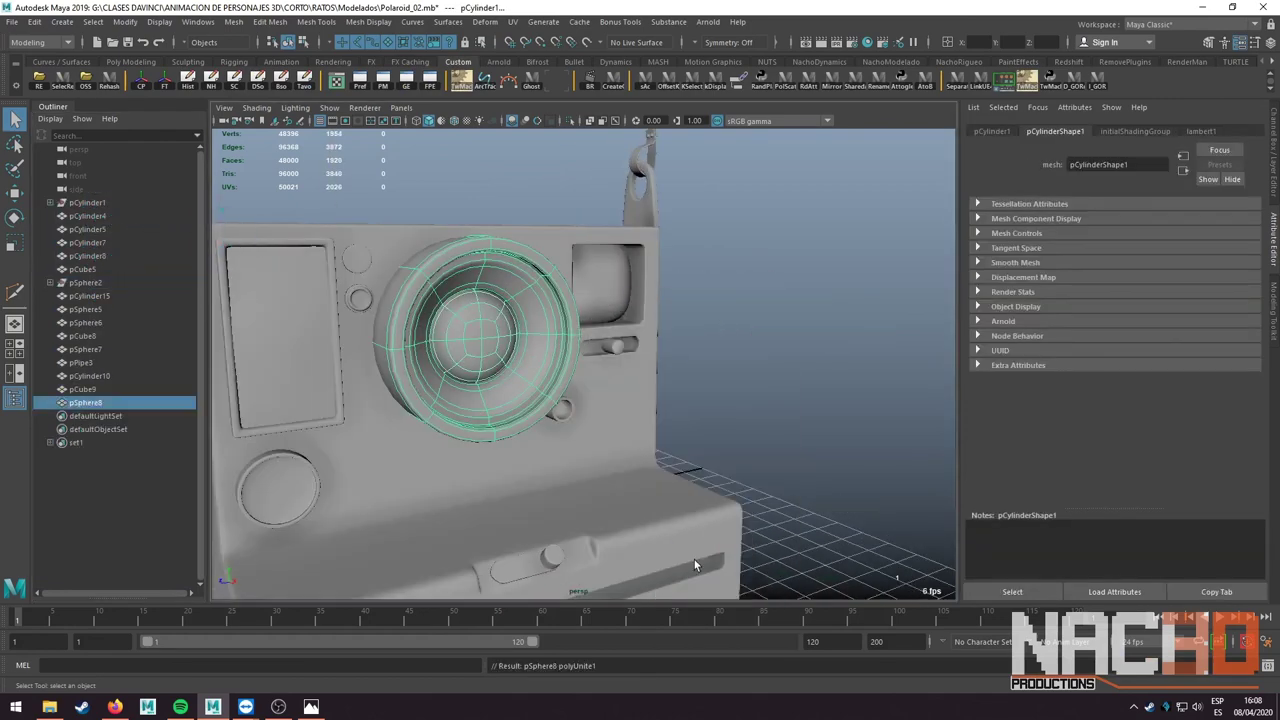
# - Rename the body object to Cuerpo and the strap hook pPipe3 to enganche_I
pyautogui.click(105, 365)
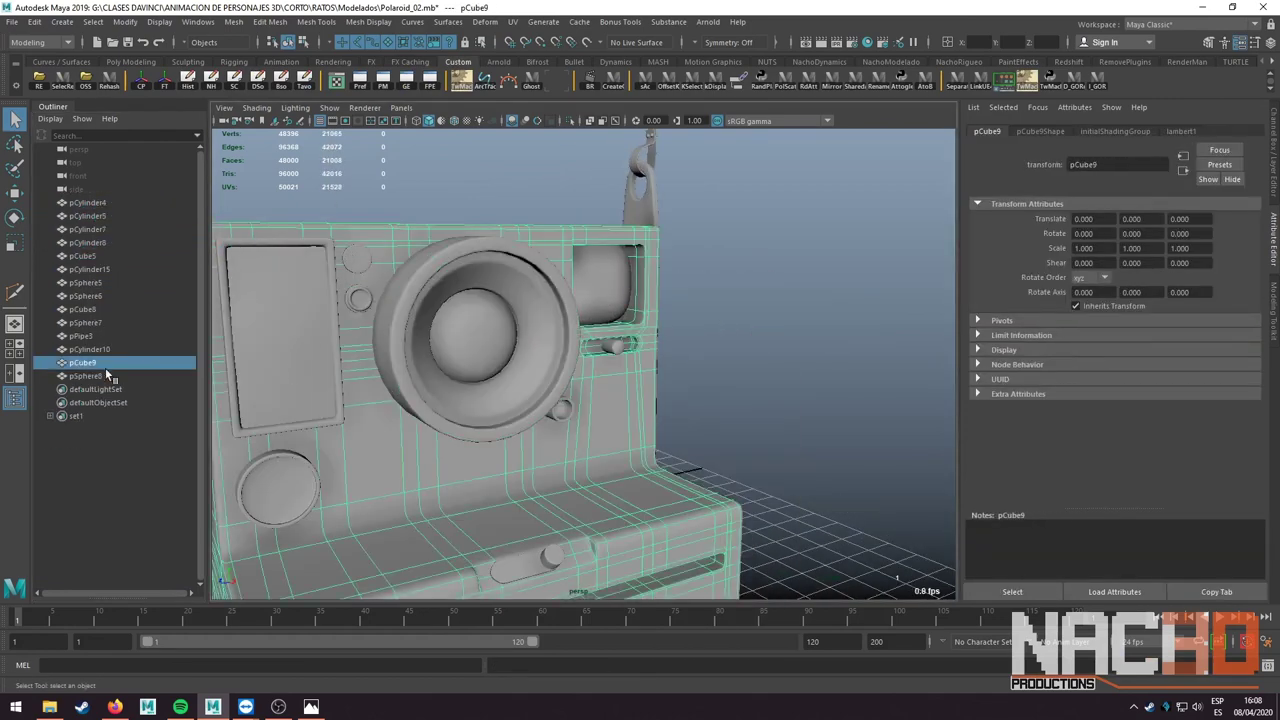
pyautogui.doubleClick(105, 363)
pyautogui.write('uerpo')
pyautogui.press('Return')
pyautogui.scroll(-5, 576, 231)
pyautogui.click(105, 338)
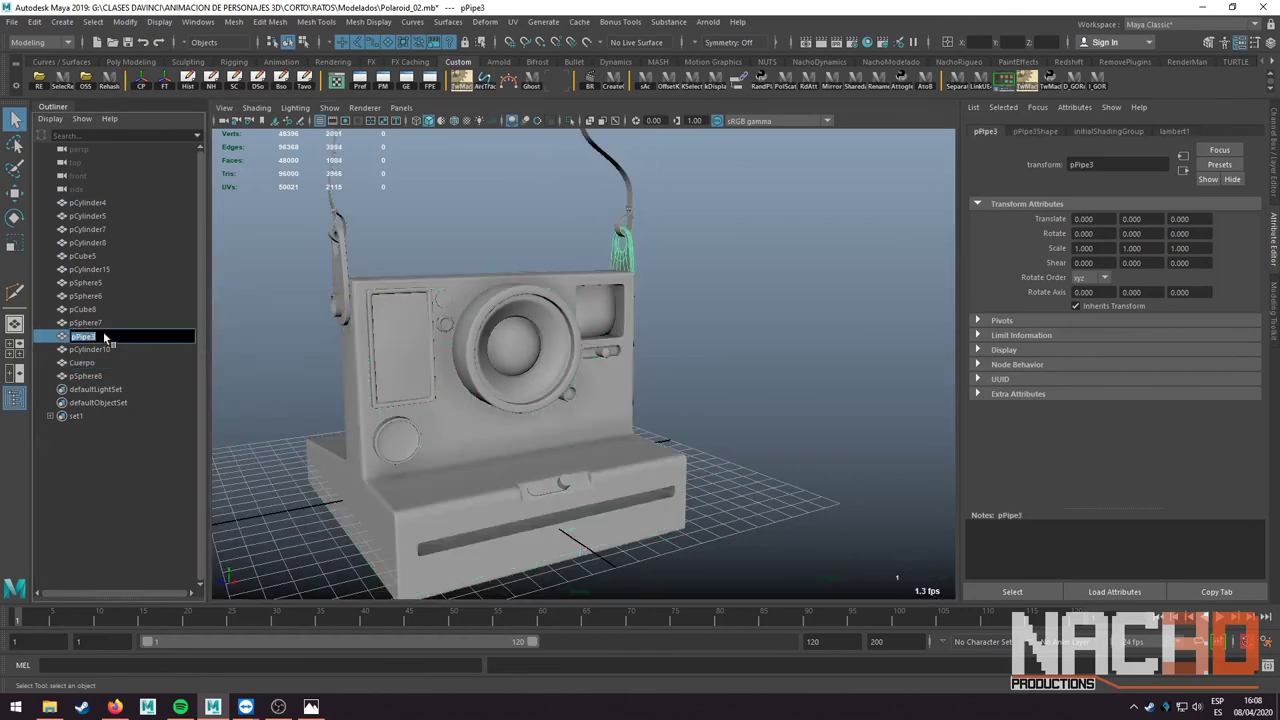
pyautogui.write('enganche_I')
pyautogui.press('Return')
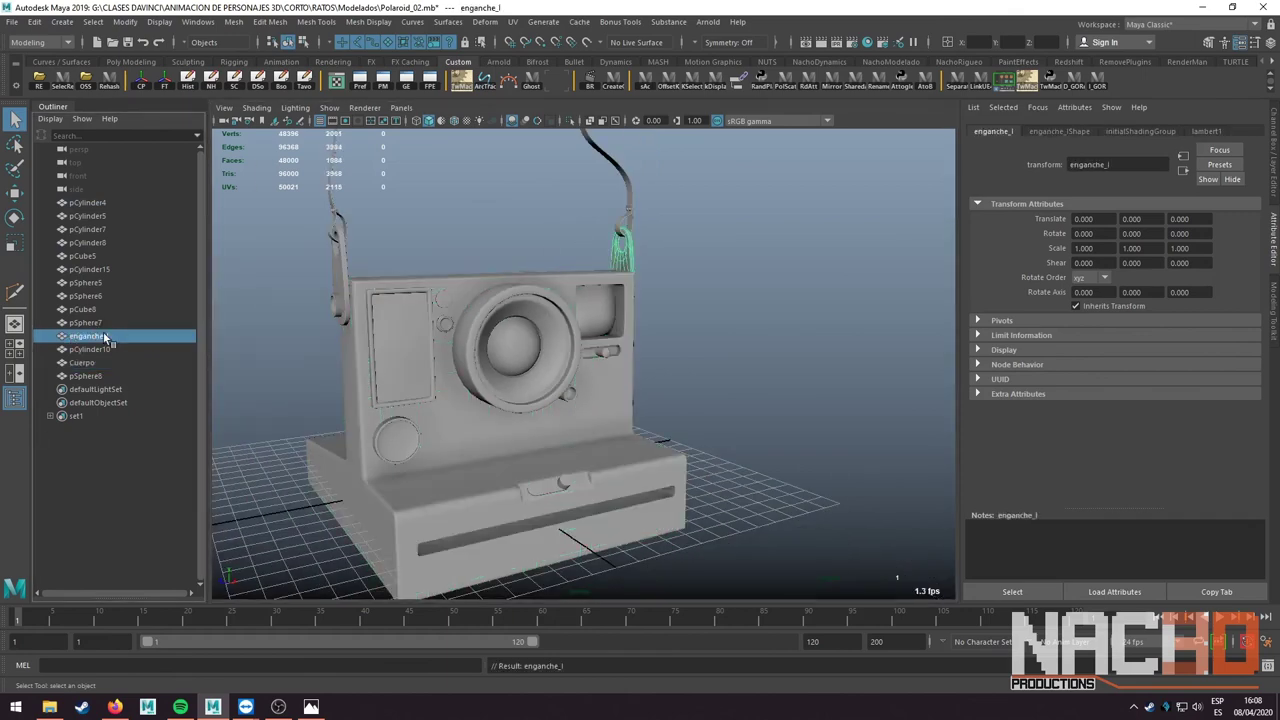
# - Rename the second hook to enganche_D, the lens to lente and the viewfinder to visor
pyautogui.click(90, 349)
pyautogui.doubleClick(95, 349)
pyautogui.write('enganche_D')
pyautogui.press('Return')
pyautogui.doubleClick(85, 376)
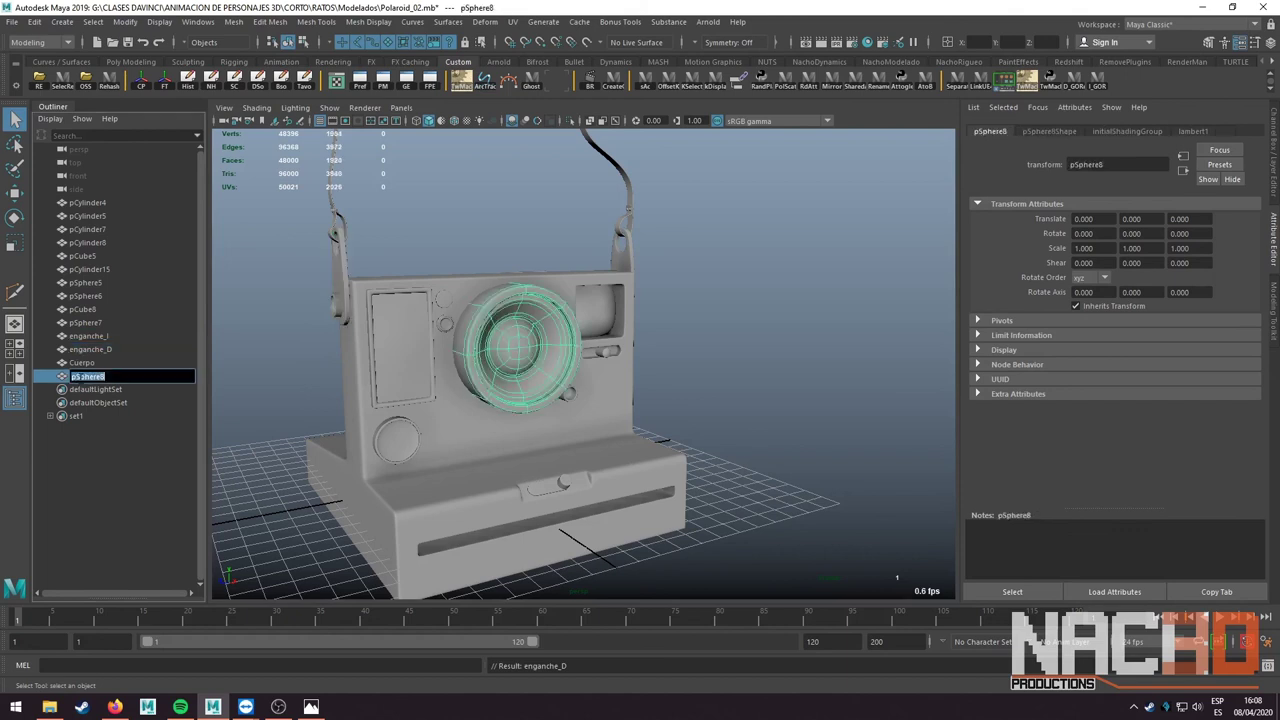
pyautogui.write('lente')
pyautogui.press('Return')
pyautogui.doubleClick(85, 322)
pyautogui.write('visor')
pyautogui.press('Return')
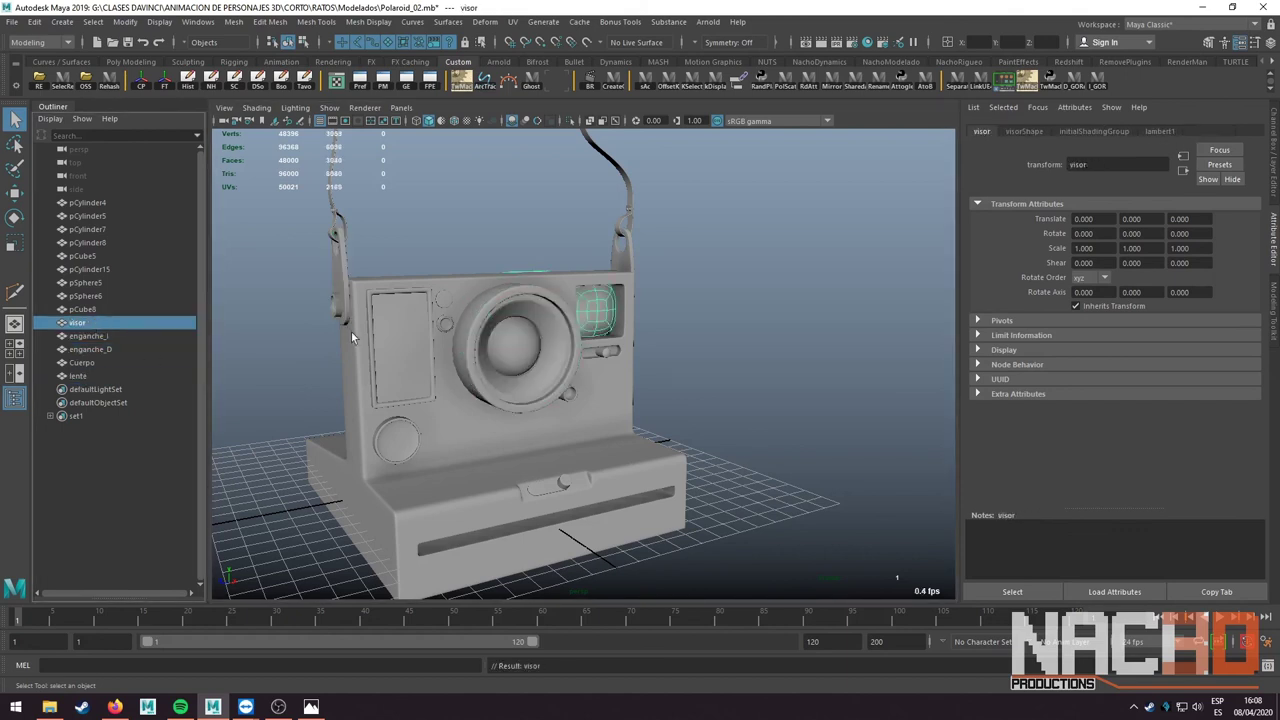
# - Rename pCylinder7 to switch_01, the front slider to switch_02 and the round button to boton
pyautogui.click(95, 229)
pyautogui.doubleClick(95, 229)
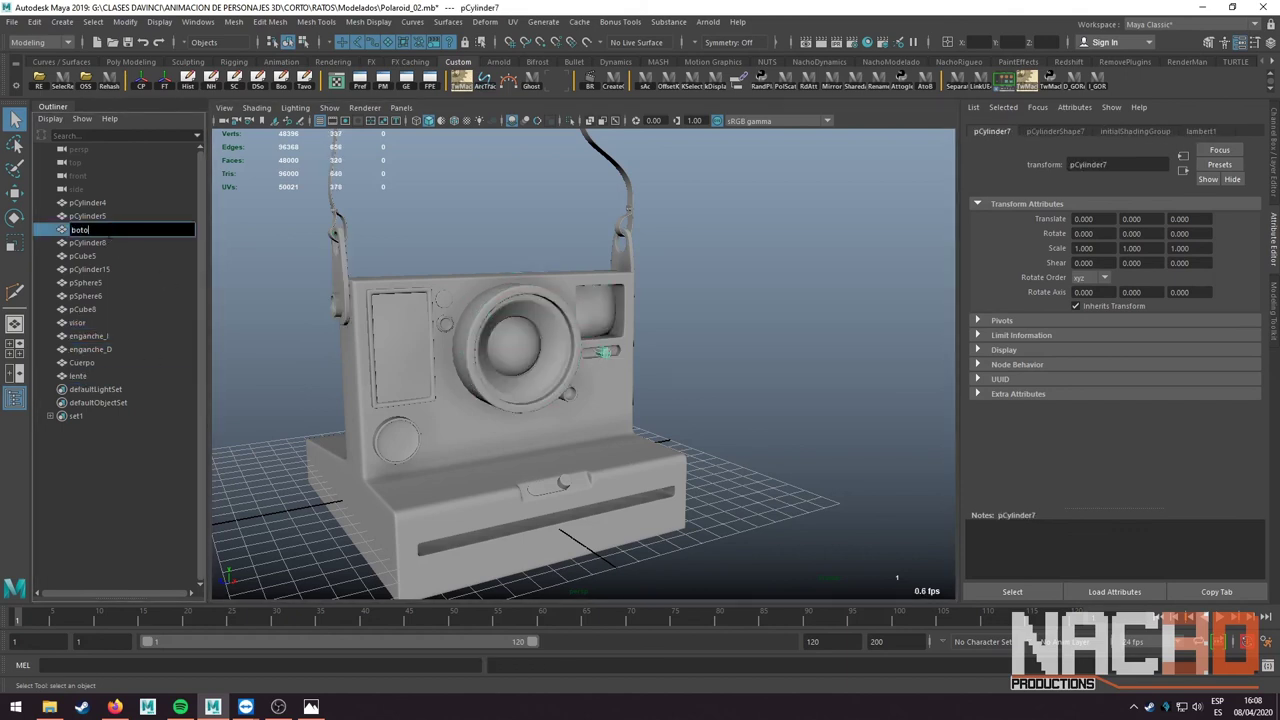
pyautogui.write('_01')
pyautogui.press('Return')
pyautogui.click(85, 309)
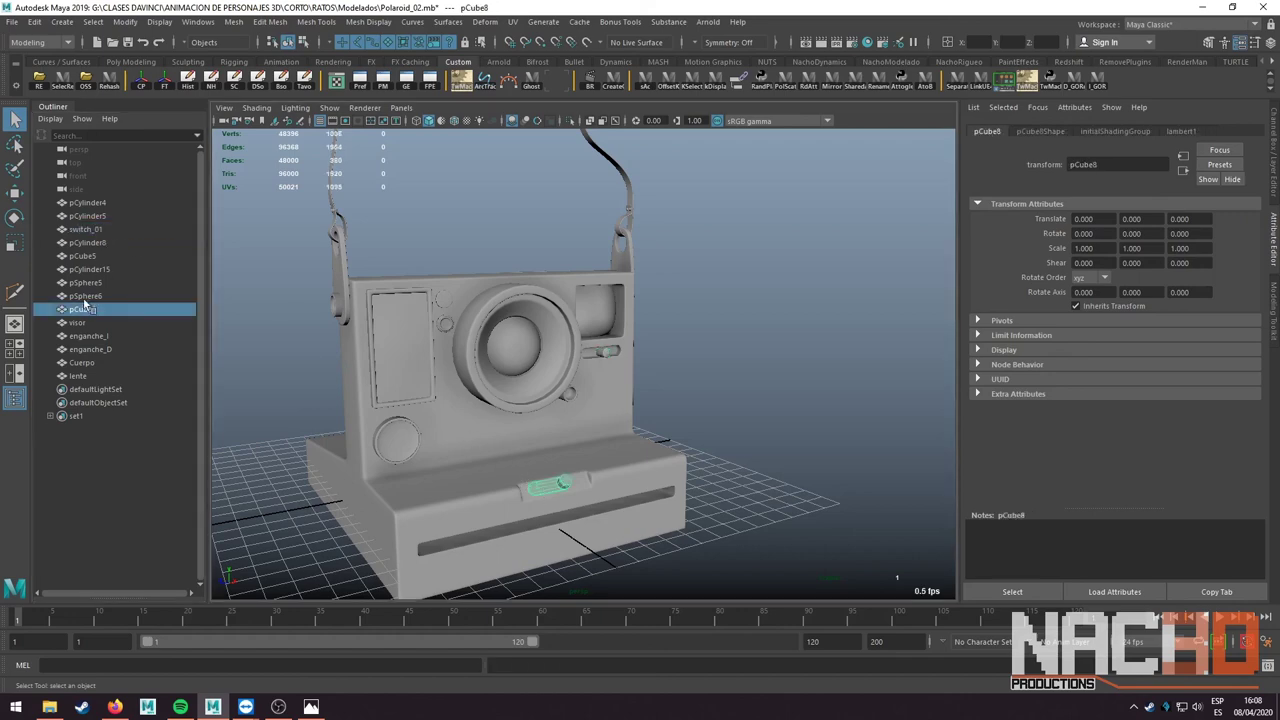
pyautogui.doubleClick(85, 309)
pyautogui.write('switch_02')
pyautogui.press('Return')
pyautogui.click(85, 296)
pyautogui.doubleClick(85, 296)
pyautogui.write('b')
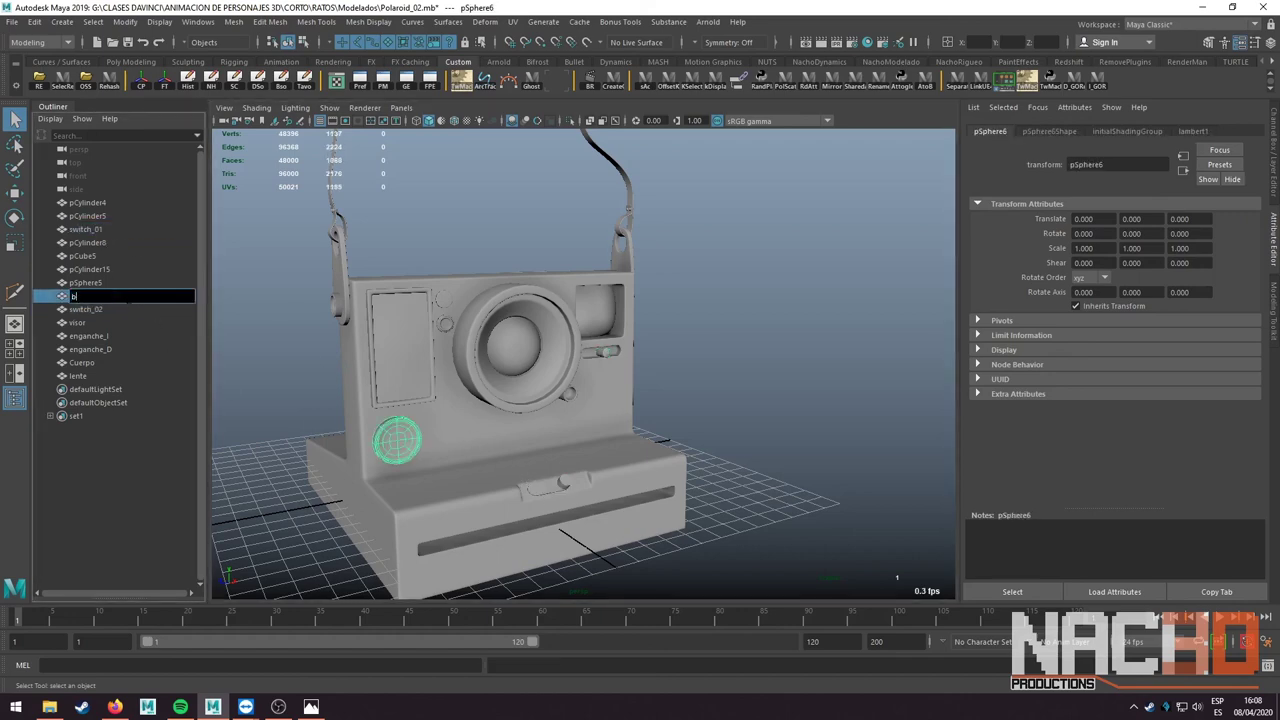
pyautogui.press('Return')
# - Rename the small front parts to detalle_01, detalle_02 and detalle_03
pyautogui.keyDown('alt'); pyautogui.moveTo(345, 347); pyautogui.dragTo(420, 347); pyautogui.keyUp('alt')
pyautogui.click(82, 202)
pyautogui.doubleClick(82, 202)
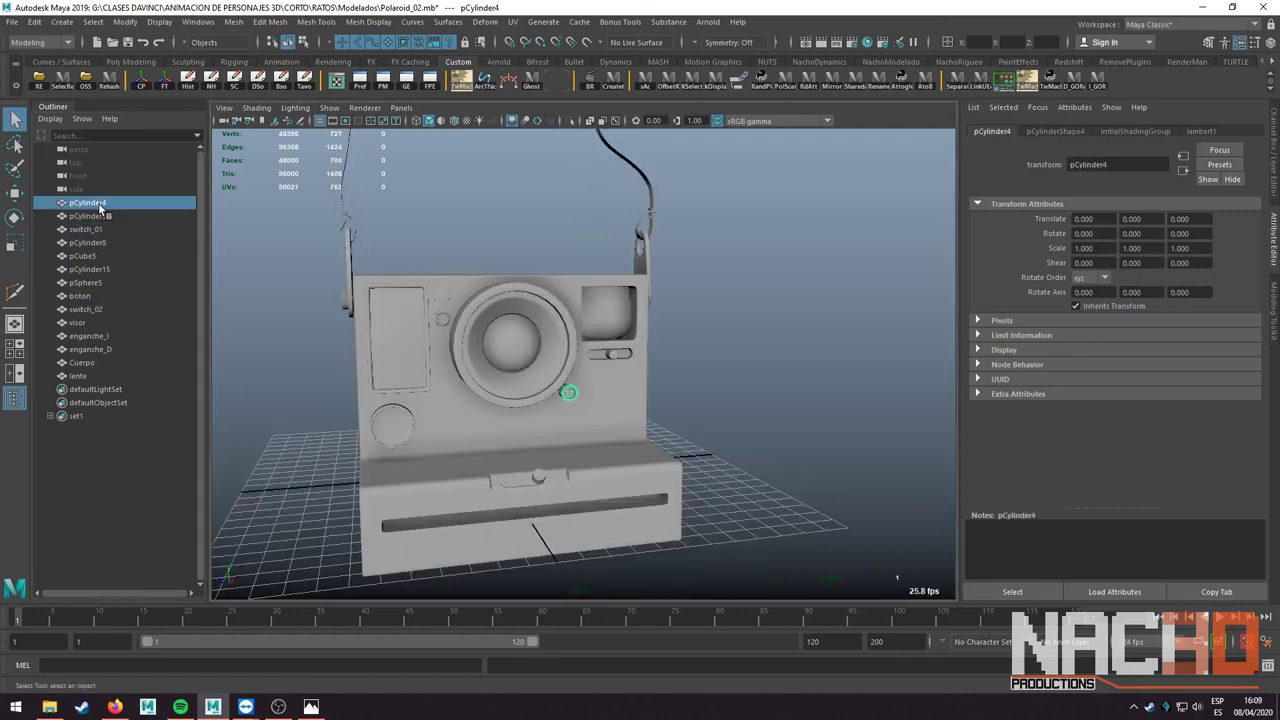
pyautogui.write('detalle_01')
pyautogui.press('Return')
pyautogui.click(87, 215)
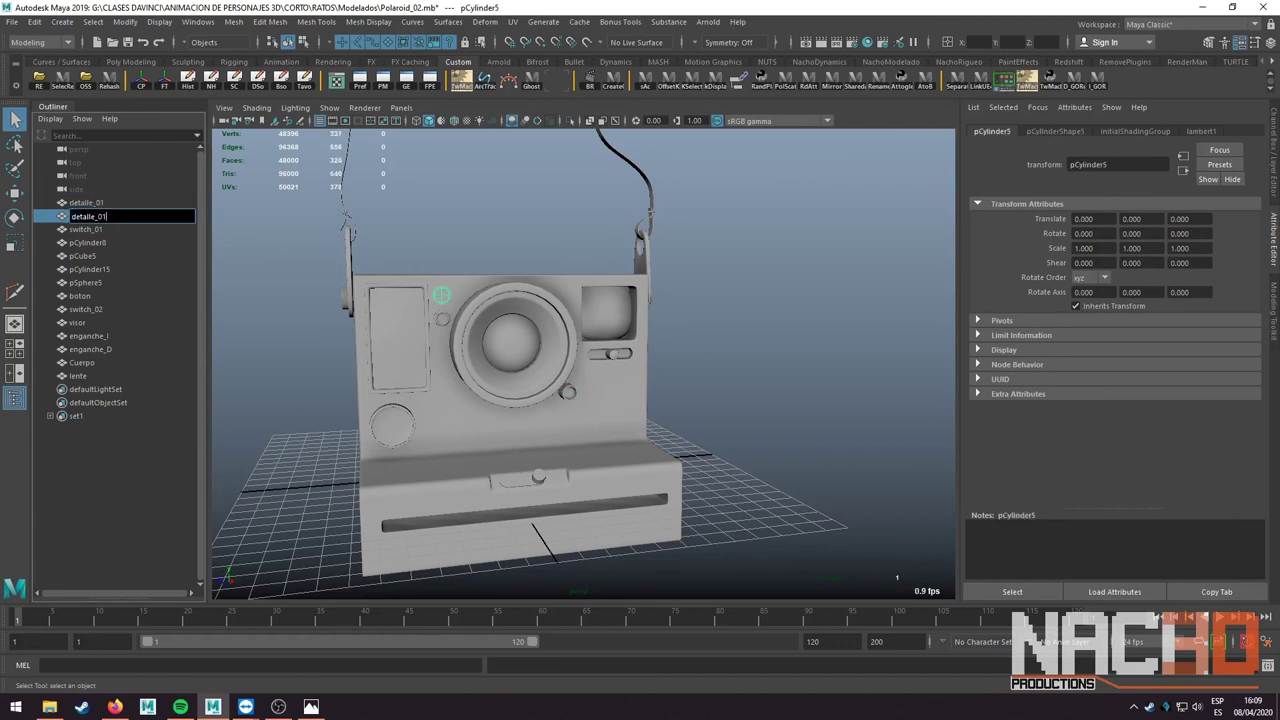
pyautogui.press('Return')
pyautogui.click(445, 325)
pyautogui.doubleClick(86, 243)
pyautogui.write('detalle_03')
pyautogui.press('Return')
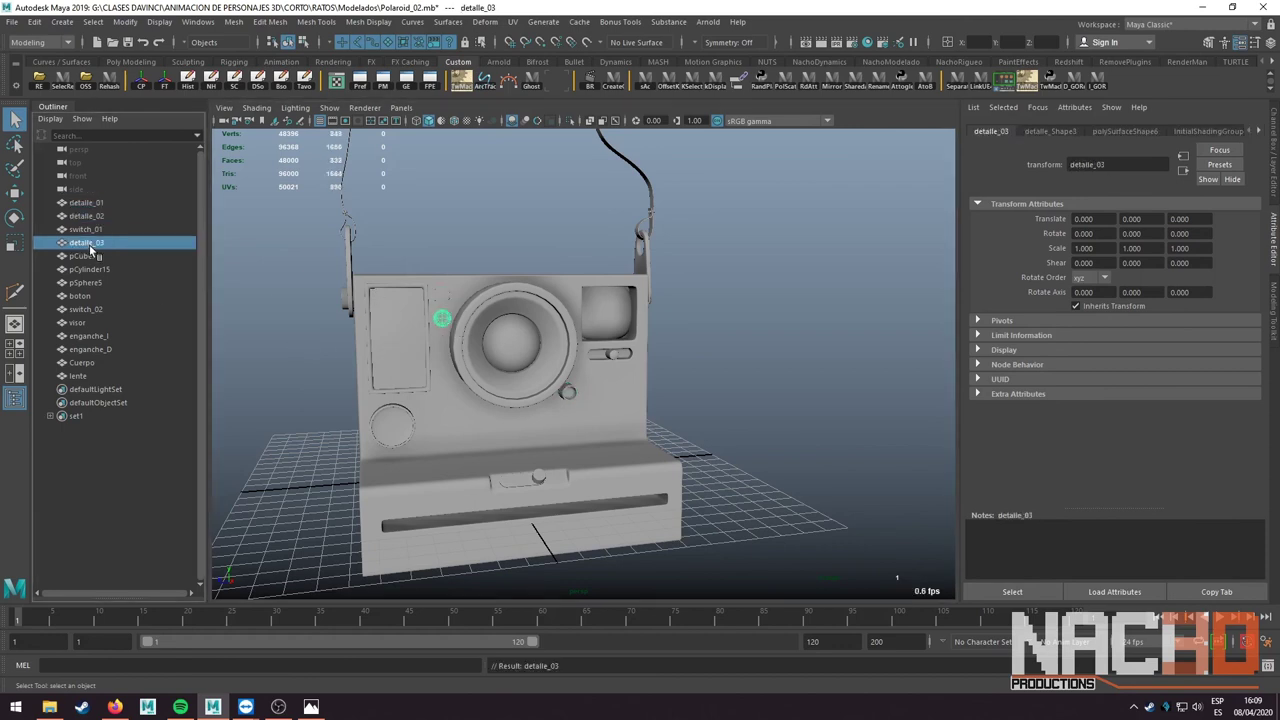
# - Rename the flash panel to flash, the strap to correa and the side switch pCube5 to switch_01
pyautogui.click(458, 407)
pyautogui.click(400, 340)
pyautogui.keyDown('alt'); pyautogui.moveTo(400, 340); pyautogui.dragTo(330, 330); pyautogui.keyUp('alt')
pyautogui.doubleClick(80, 282)
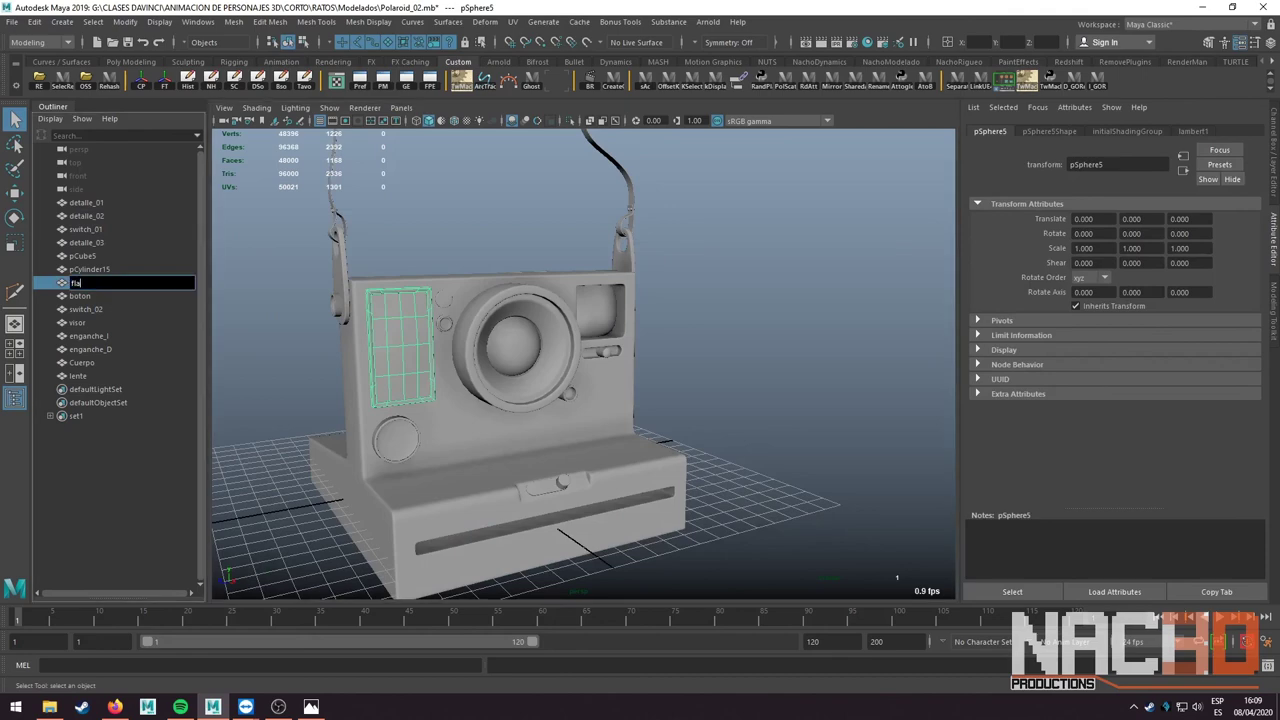
pyautogui.write('flash')
pyautogui.press('Return')
pyautogui.click(88, 269)
pyautogui.doubleClick(88, 269)
pyautogui.write('correa')
pyautogui.press('Return')
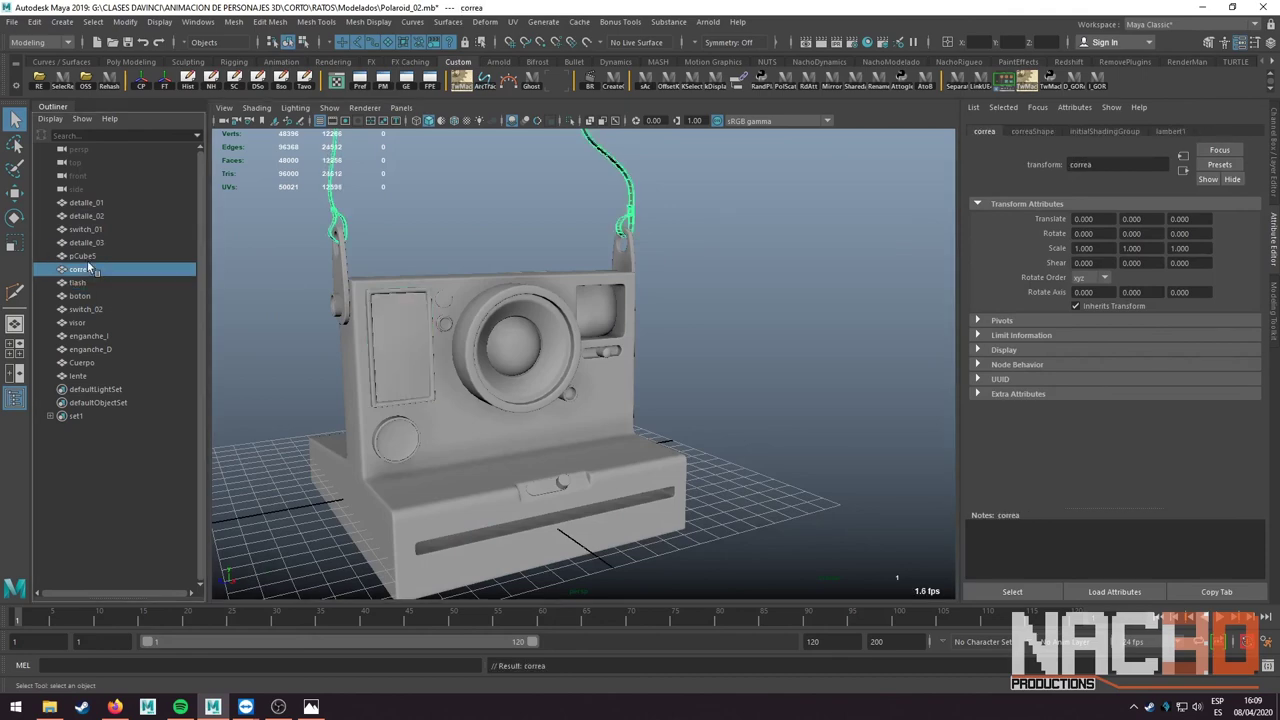
pyautogui.click(82, 256)
pyautogui.moveTo(540, 330)
pyautogui.keyDown('alt'); pyautogui.mouseDown()
pyautogui.moveTo(589, 340)
pyautogui.moveTo(520, 330)
pyautogui.mouseUp(); pyautogui.keyUp('alt')
pyautogui.doubleClick(82, 256)
pyautogui.write('switch_01')
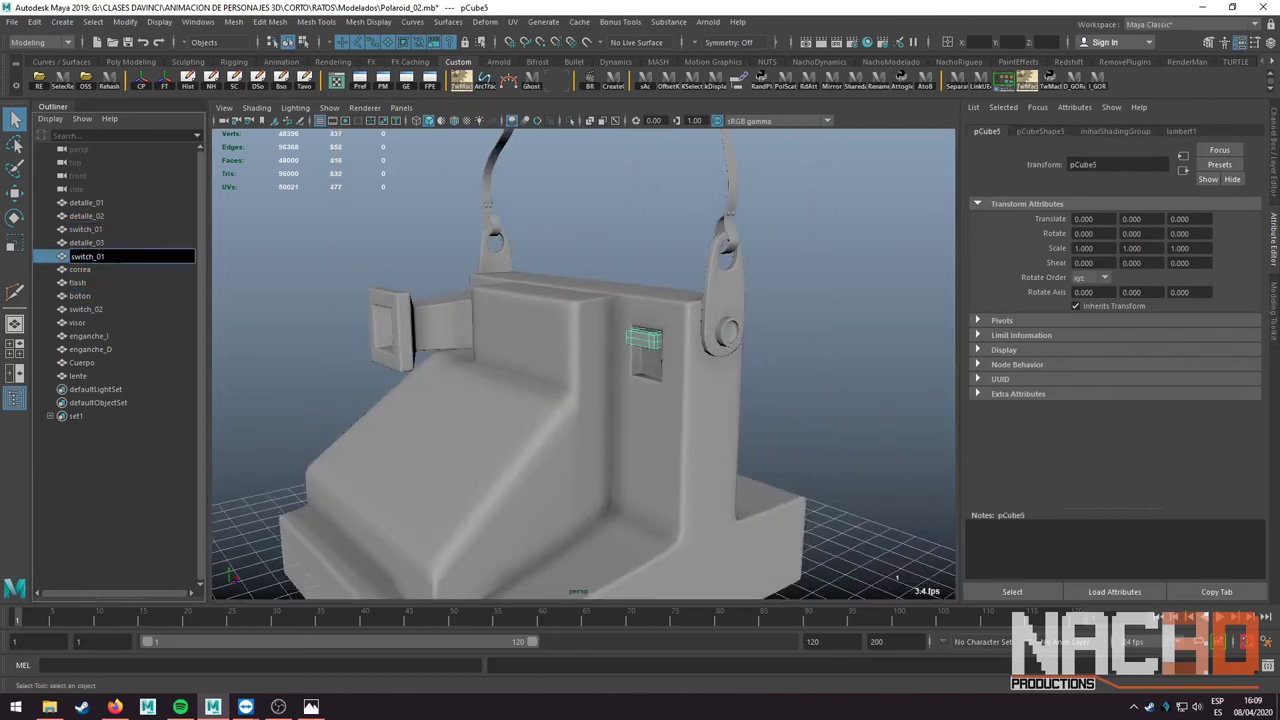
pyautogui.write('3')
pyautogui.press('Return')
pyautogui.press('a')
pyautogui.click(85, 202)
# - Group all camera parts from detalle_01 to lente and name the group POLAROID_GRP
pyautogui.keyDown('shift'); pyautogui.click(78, 375); pyautogui.keyUp('shift')
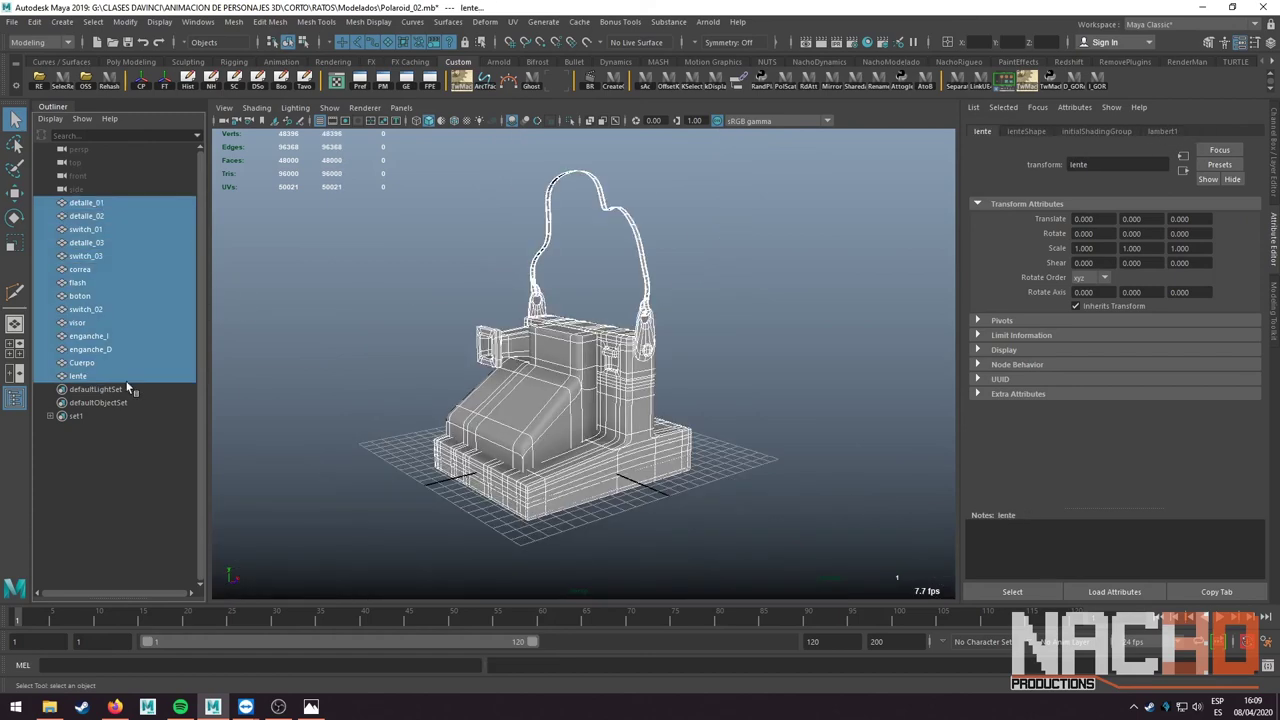
pyautogui.hotkey('ctrl', 'g')
pyautogui.moveTo(388, 343)
pyautogui.keyDown('alt'); pyautogui.mouseDown()
pyautogui.moveTo(362, 314)
pyautogui.moveTo(192, 316)
pyautogui.mouseUp(); pyautogui.keyUp('alt')
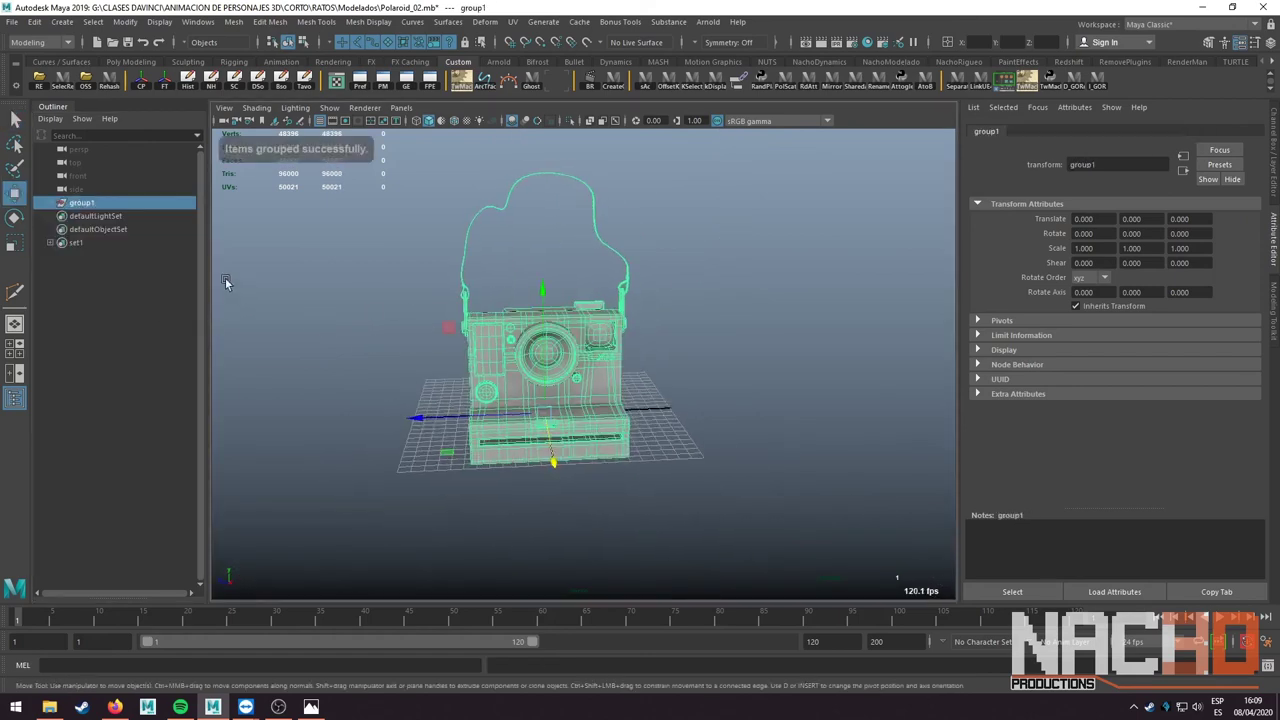
pyautogui.press('w')
pyautogui.doubleClick(95, 205)
pyautogui.write('POLAROID GRP')
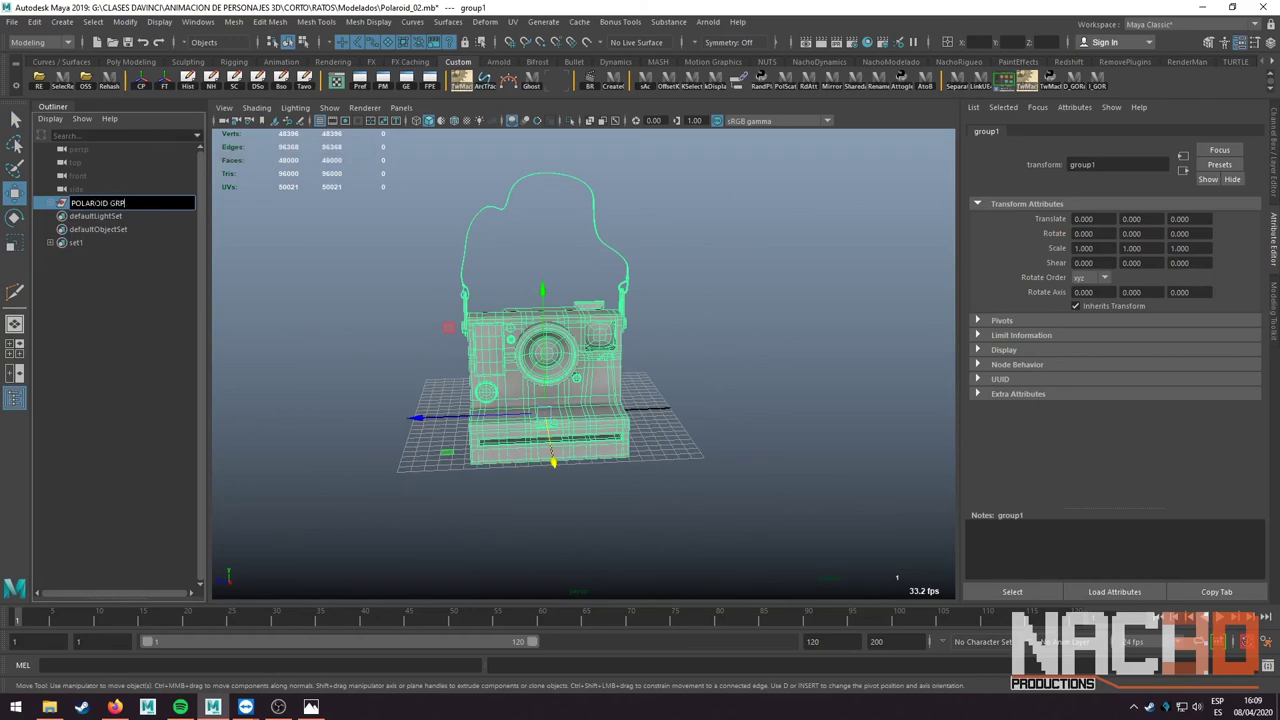
pyautogui.press('Return')
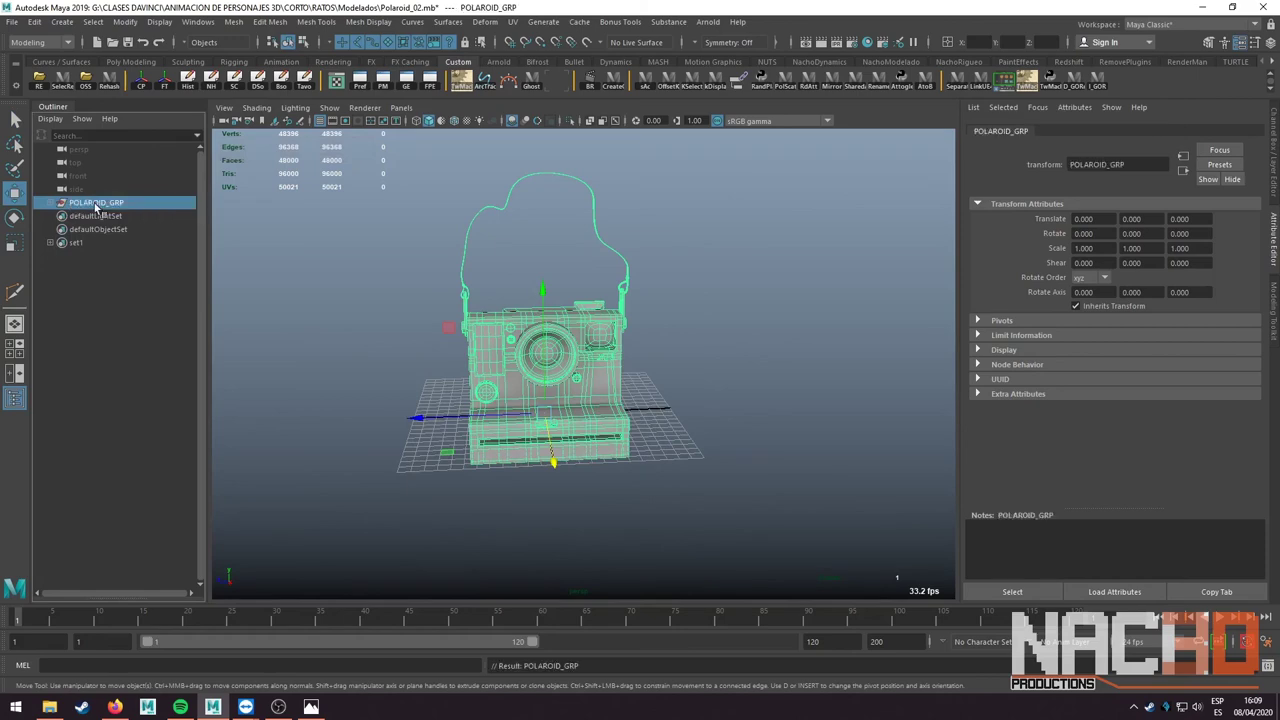
# - Centre the pivot of POLAROID_GRP on the model
pyautogui.moveTo(385, 213)
pyautogui.keyDown('alt'); pyautogui.mouseDown(button='right')
pyautogui.moveTo(410, 234)
pyautogui.moveTo(396, 297)
pyautogui.mouseUp(button='right'); pyautogui.keyUp('alt')
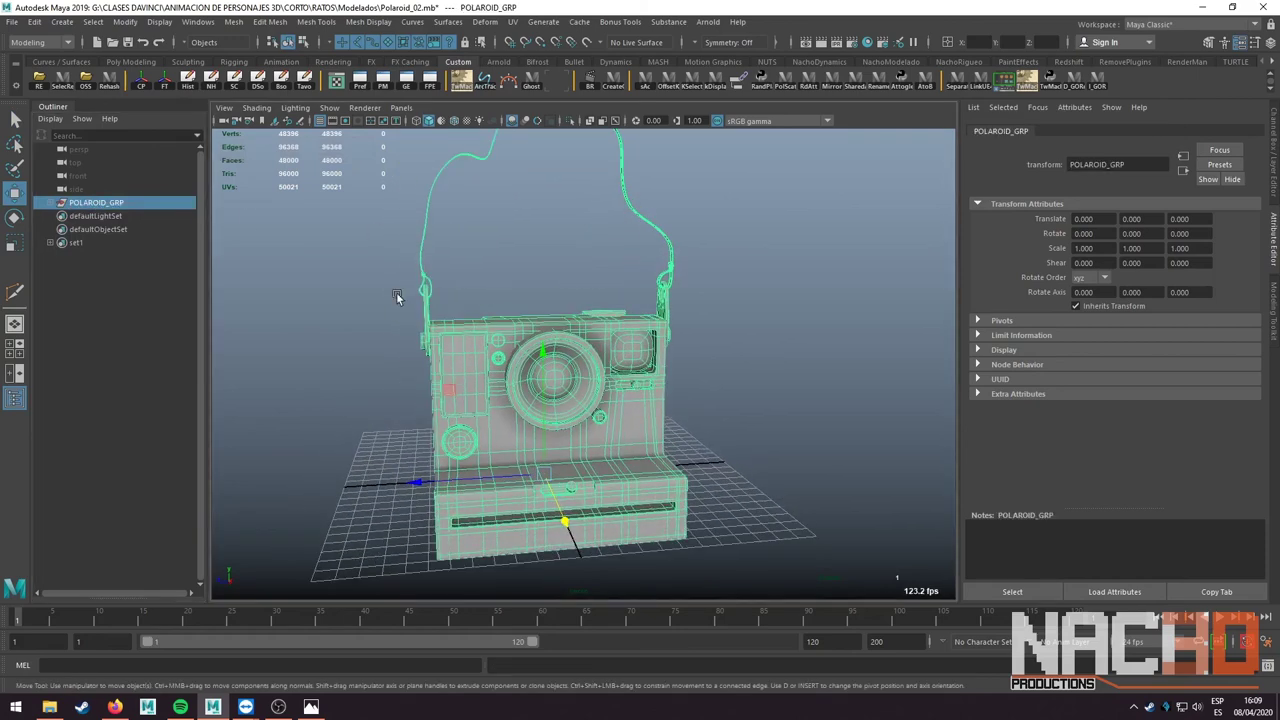
pyautogui.scroll(-2, 385, 334)
pyautogui.scroll(-2, 428, 377)
pyautogui.press('q')
pyautogui.click(428, 377)
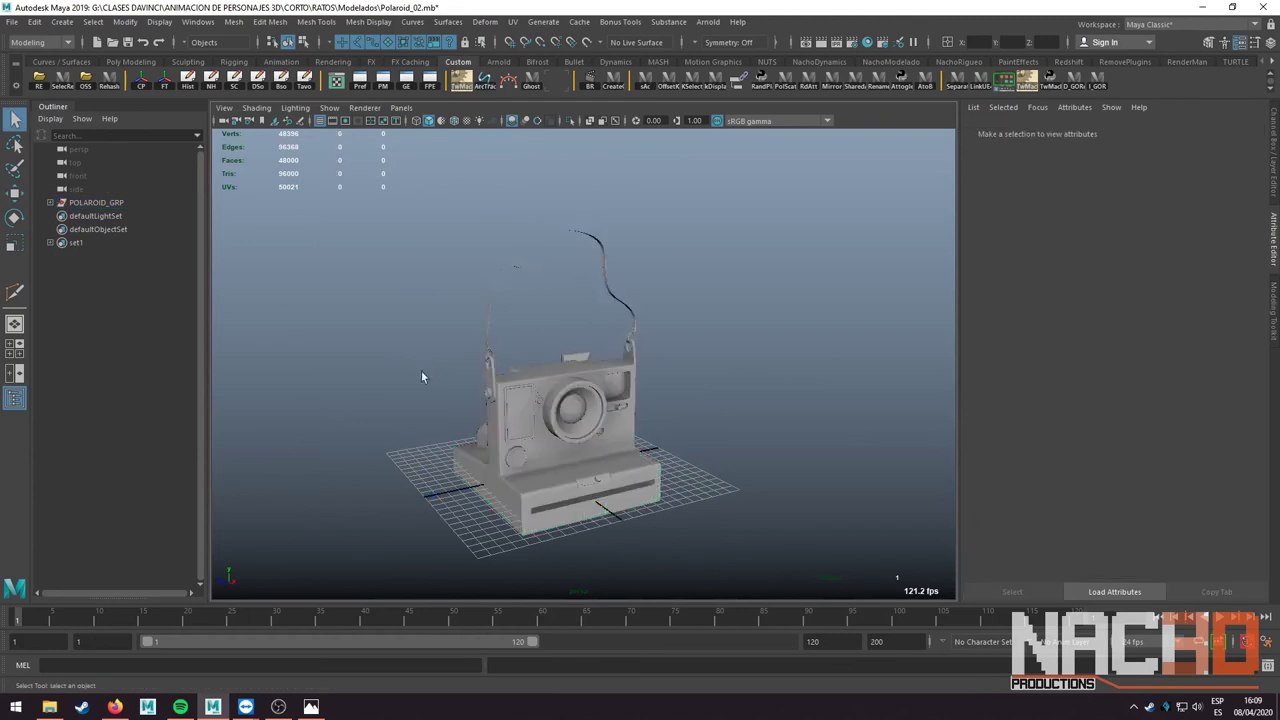
pyautogui.keyDown('alt'); pyautogui.moveTo(423, 371); pyautogui.dragTo(405, 349); pyautogui.keyUp('alt')
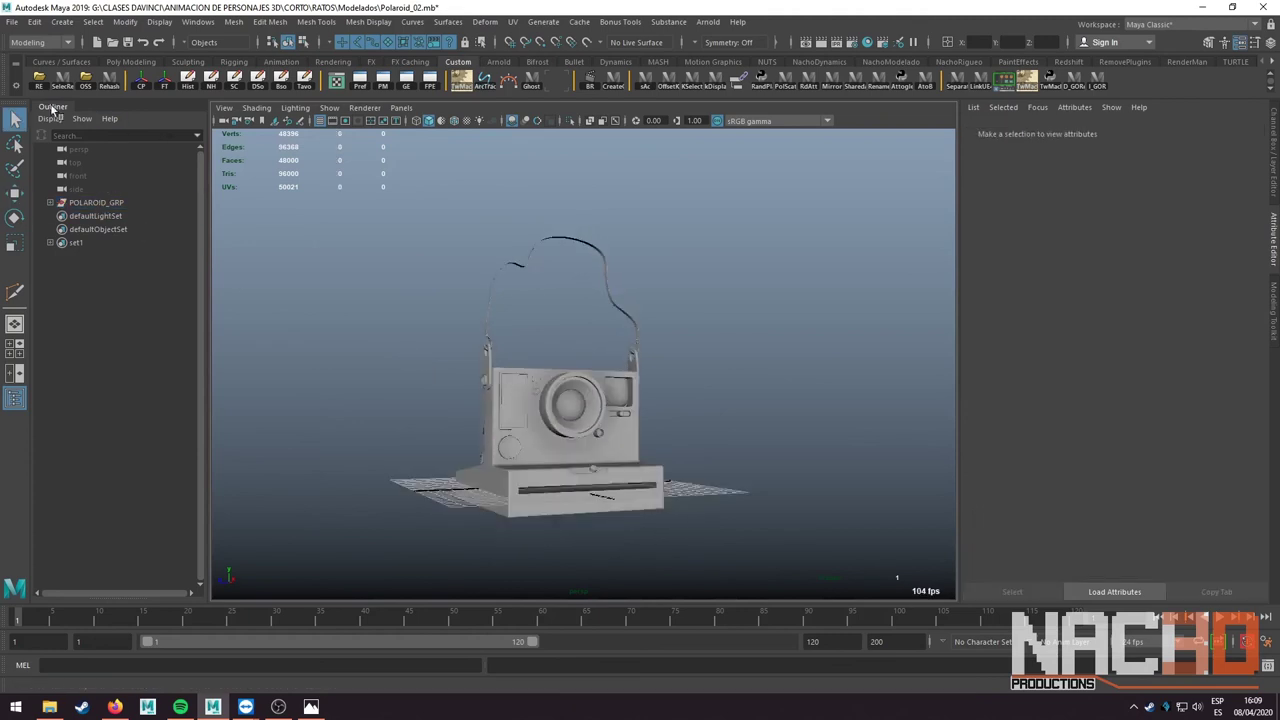
pyautogui.click(96, 203)
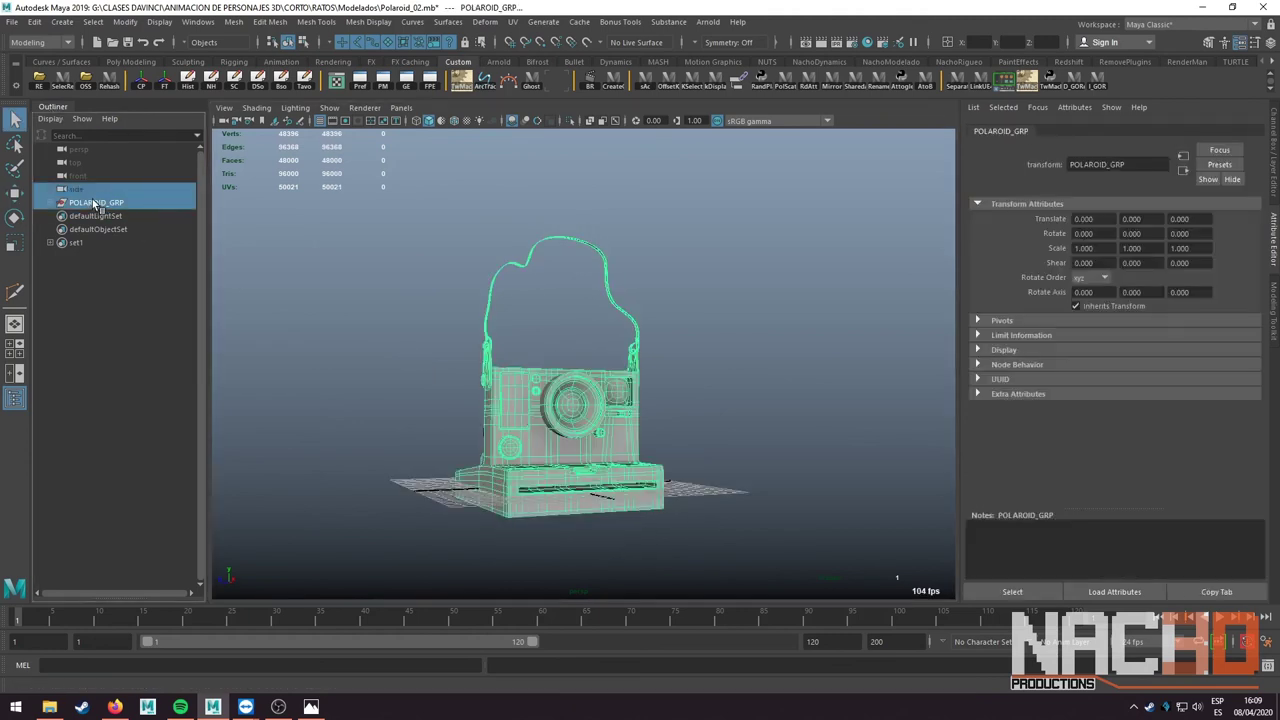
pyautogui.click(141, 90)
pyautogui.press('w')
pyautogui.keyDown('alt'); pyautogui.moveTo(349, 286); pyautogui.dragTo(320, 316); pyautogui.keyUp('alt')
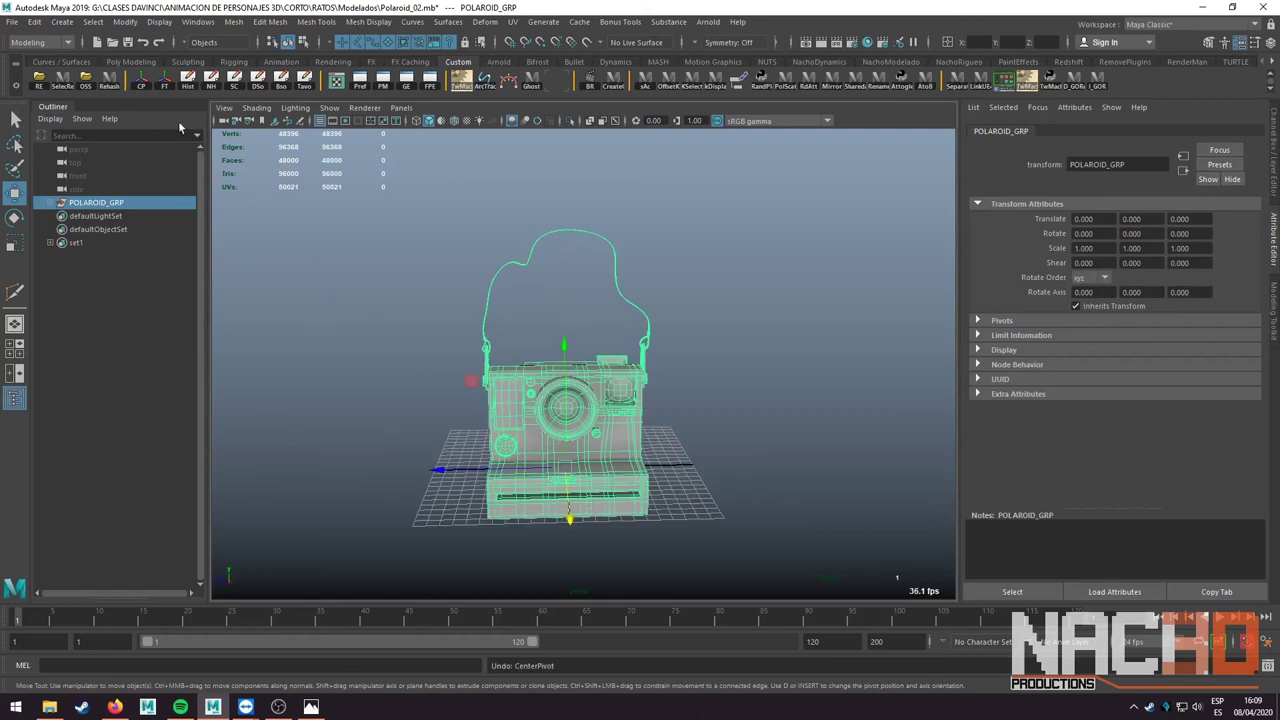
pyautogui.click(294, 234)
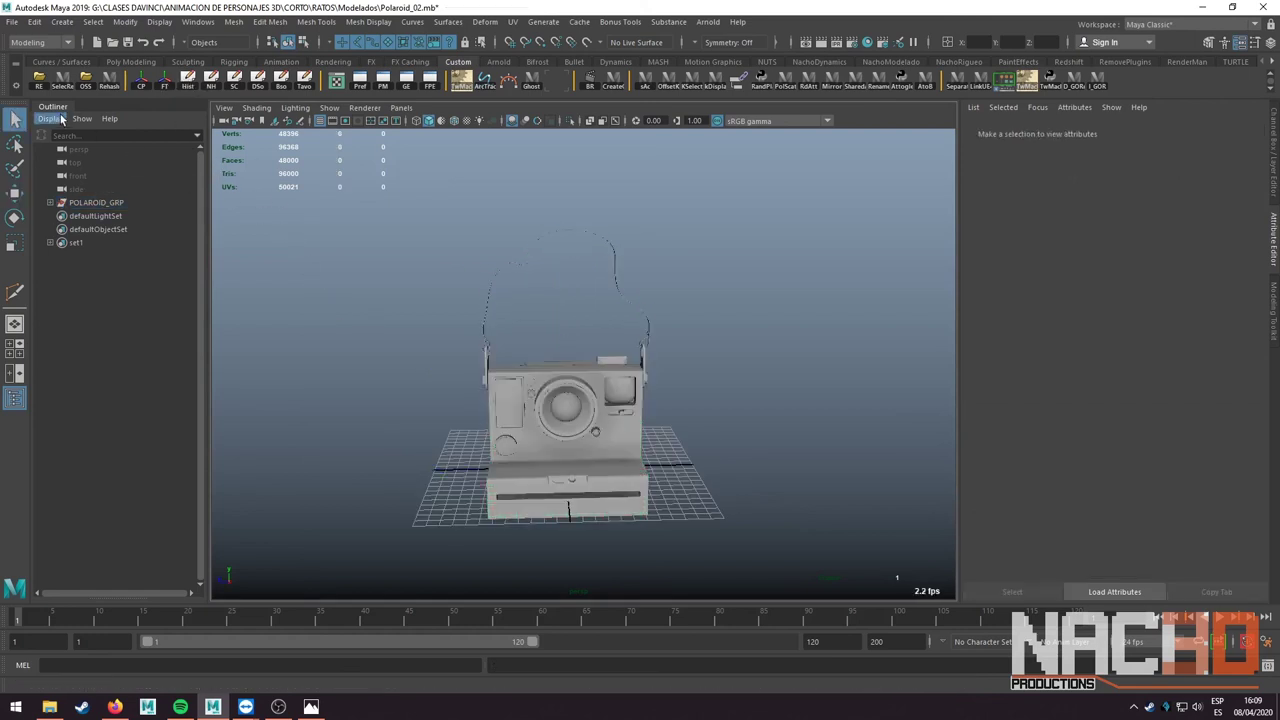
pyautogui.press('space')
pyautogui.keyDown('alt'); pyautogui.moveTo(309, 271); pyautogui.dragTo(425, 245); pyautogui.keyUp('alt')
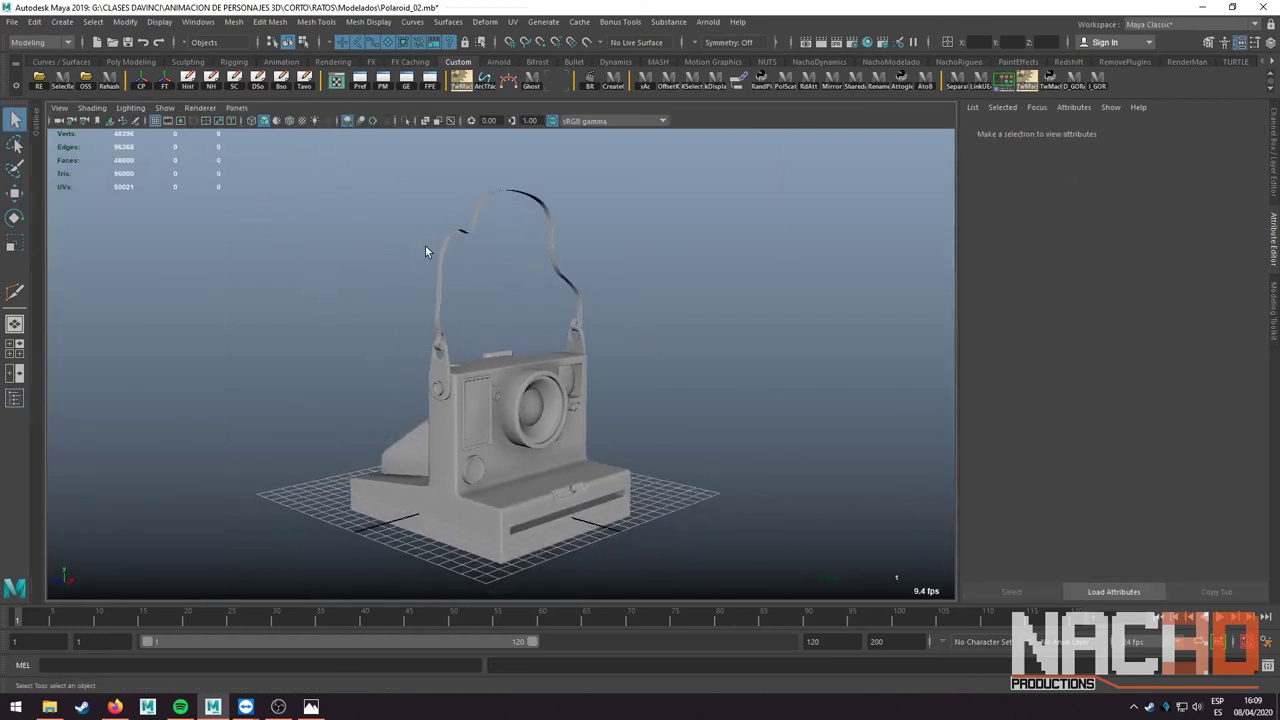
# - Save the scene under the new name Polaroid_03.mb
pyautogui.hotkey('ctrl', 'shift', 's')
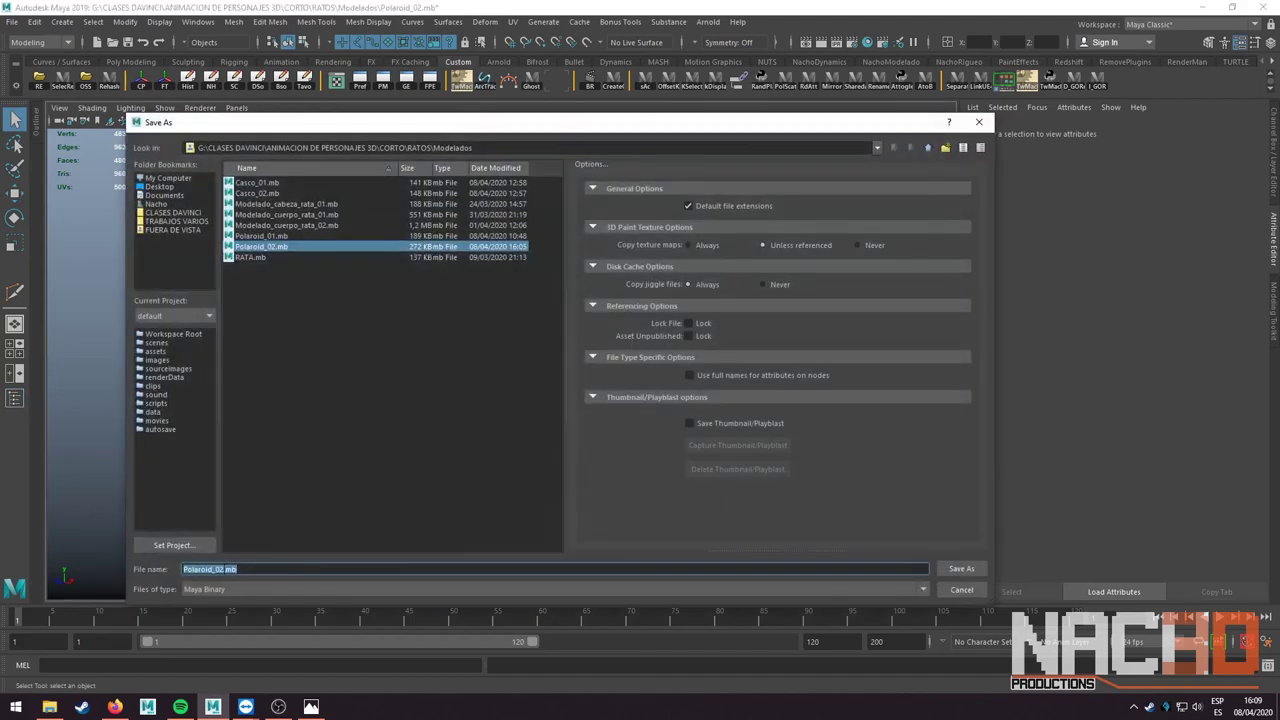
pyautogui.press('BackSpace')
pyautogui.write('3')
pyautogui.press('Return')
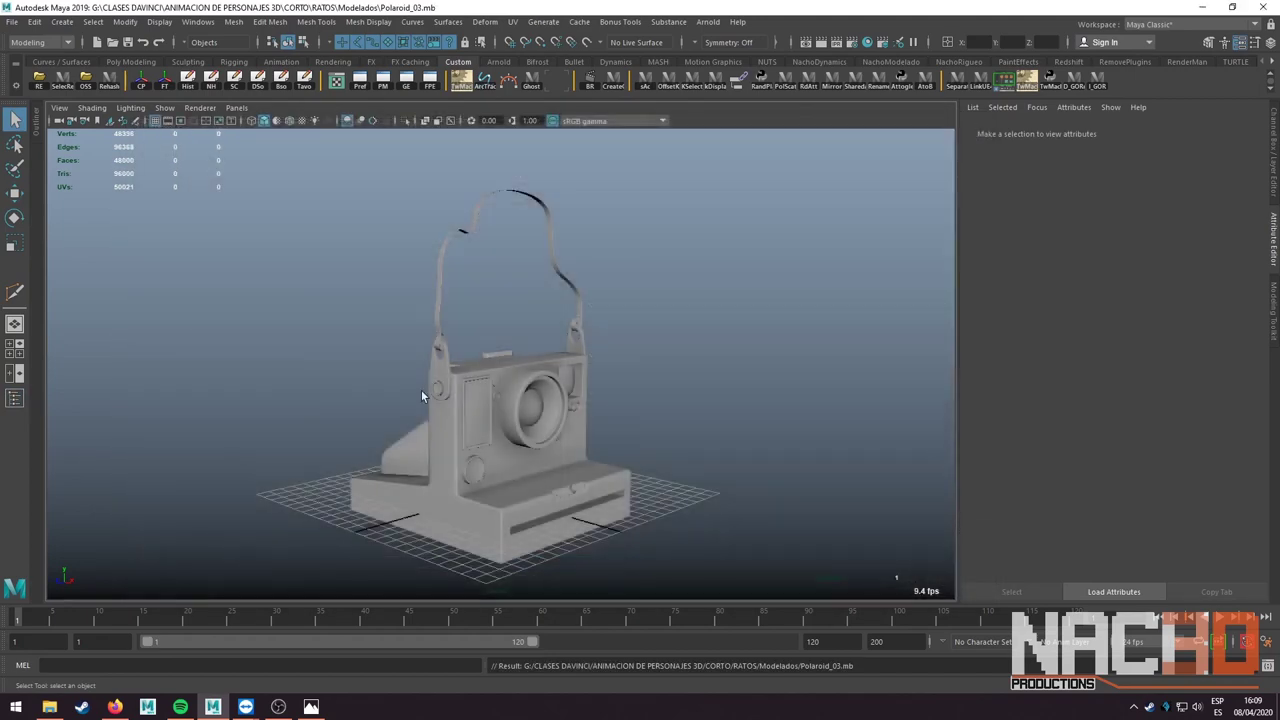